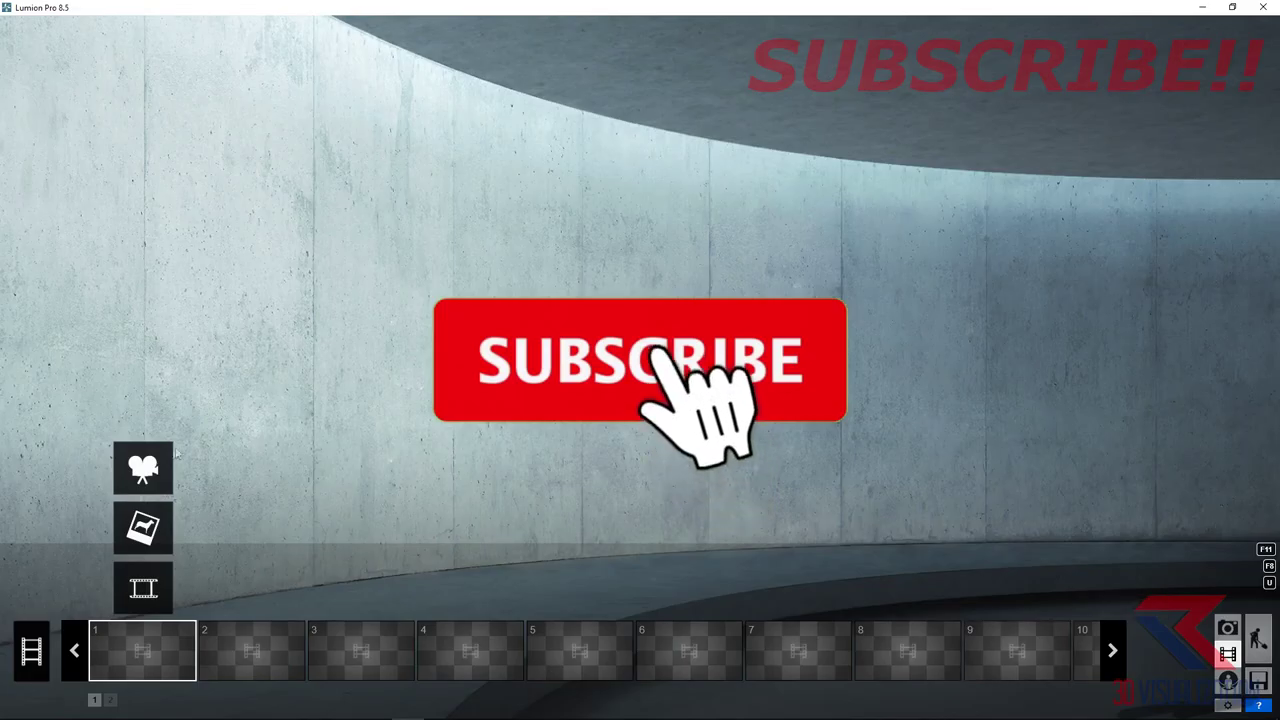
- Record clip 1 as a 10-second move toward the house corner from two keyframes, preview and confirm
left_click(166, 458)
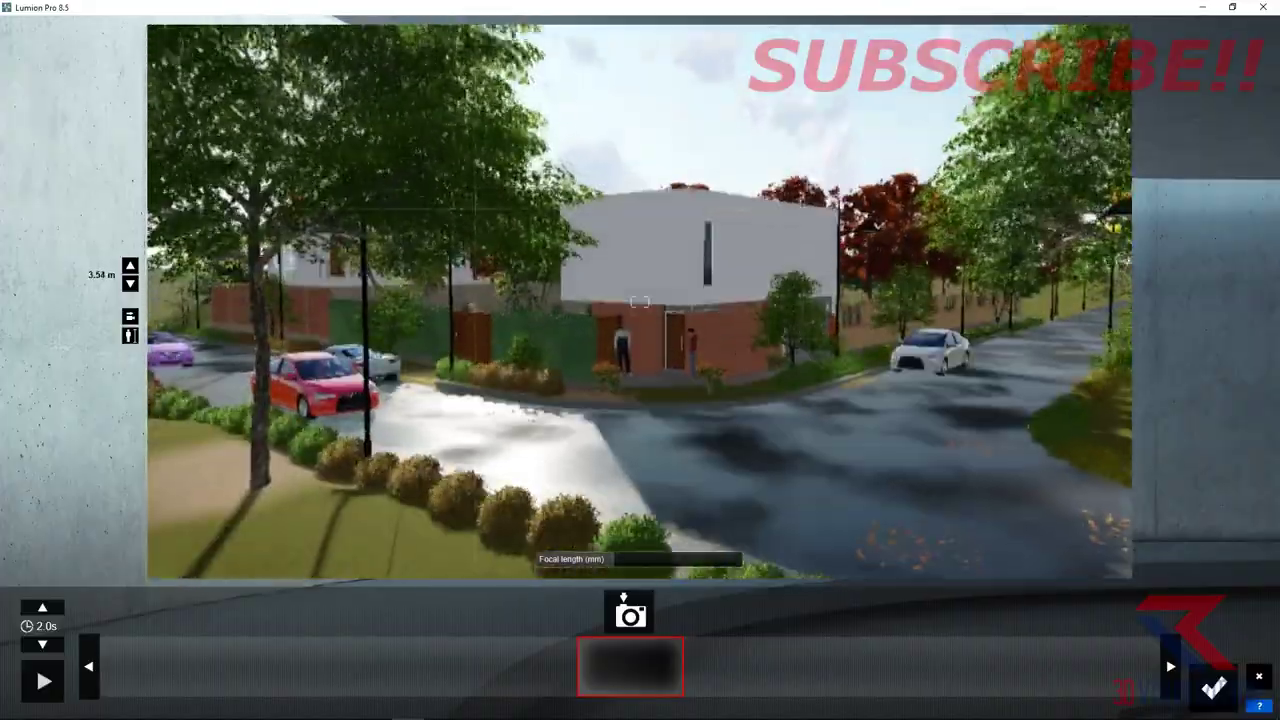
left_click(630, 612)
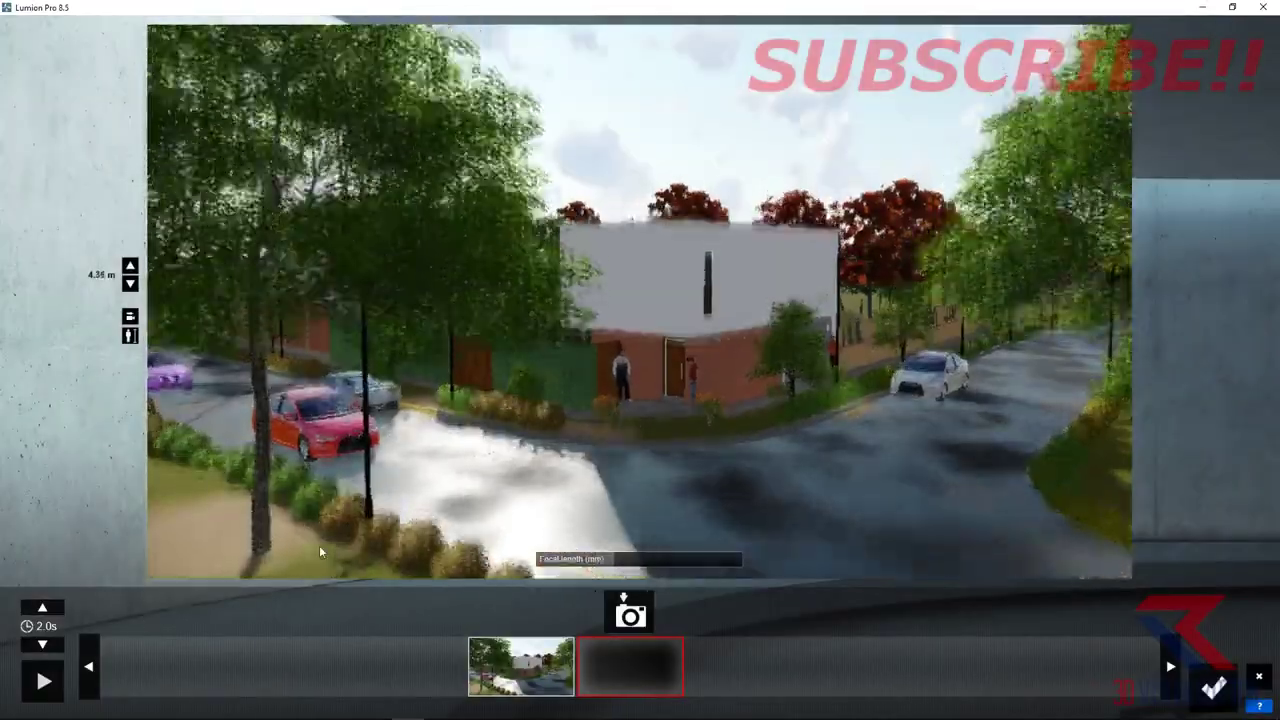
left_click(535, 655)
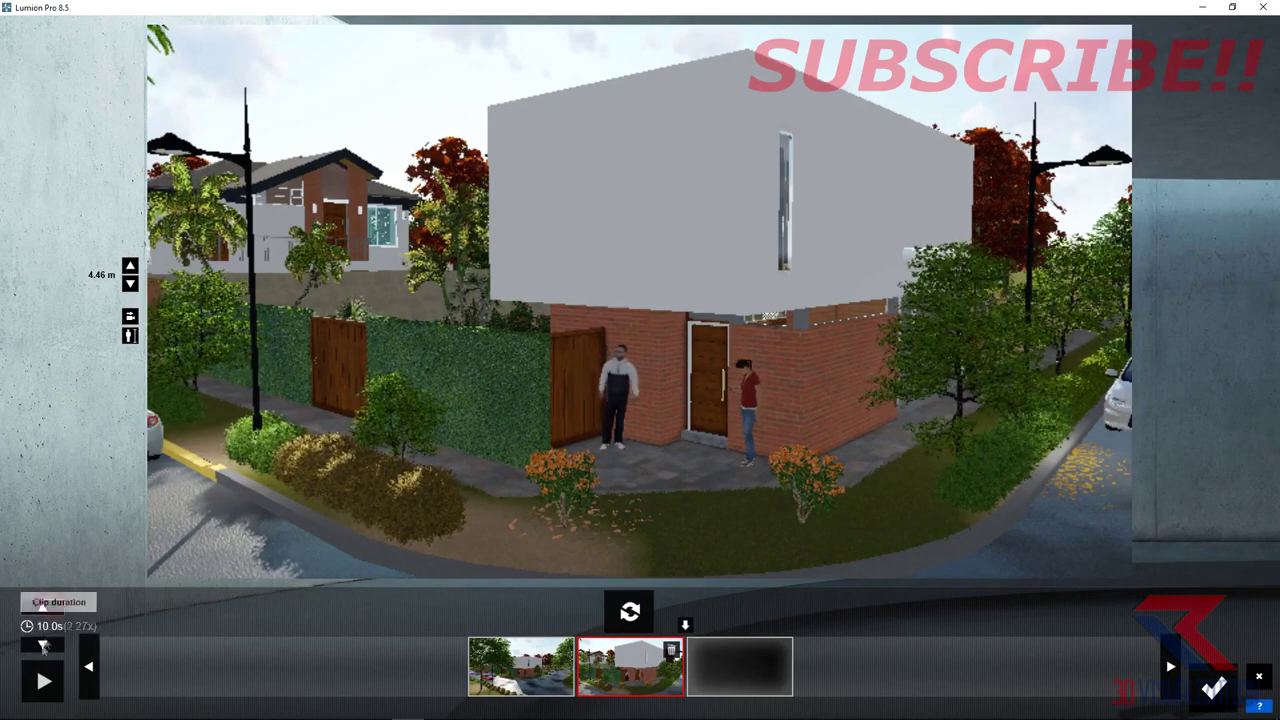
left_click(42, 680)
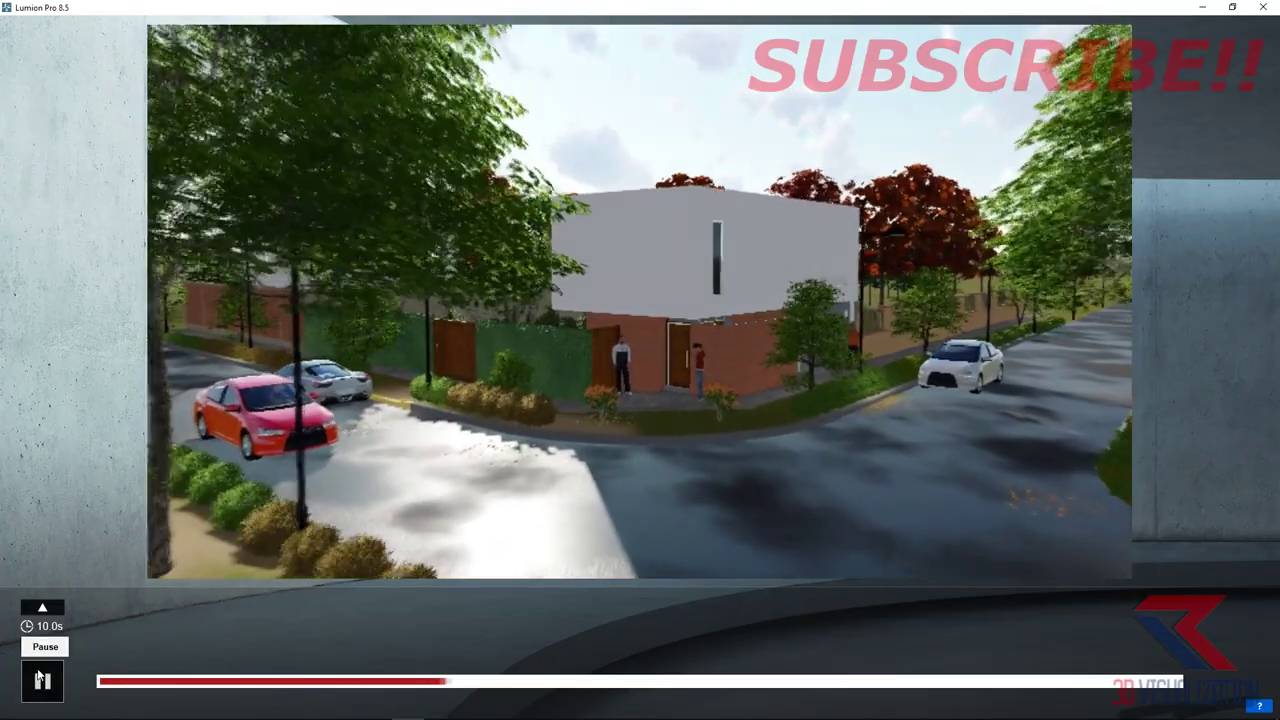
left_click(42, 680)
left_click(1213, 688)
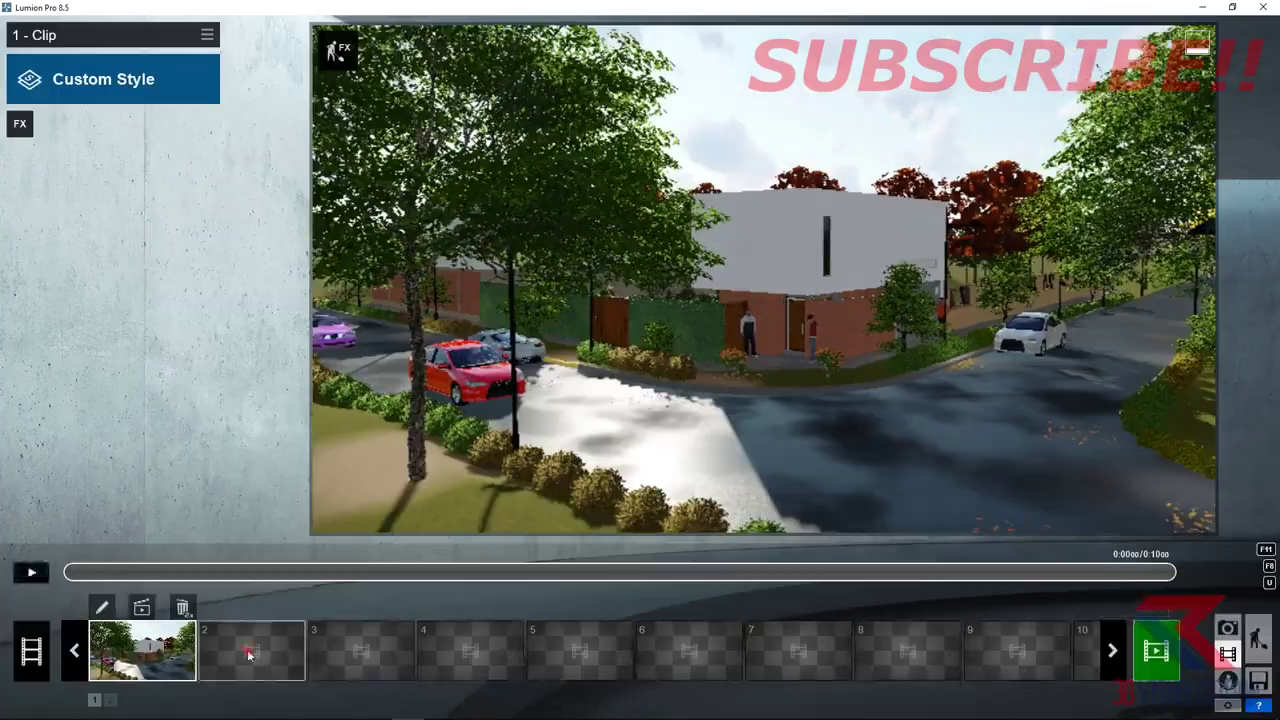
- Start recording clip slot 2, discard it, and switch back to Build mode
left_click(249, 655)
left_click(263, 478)
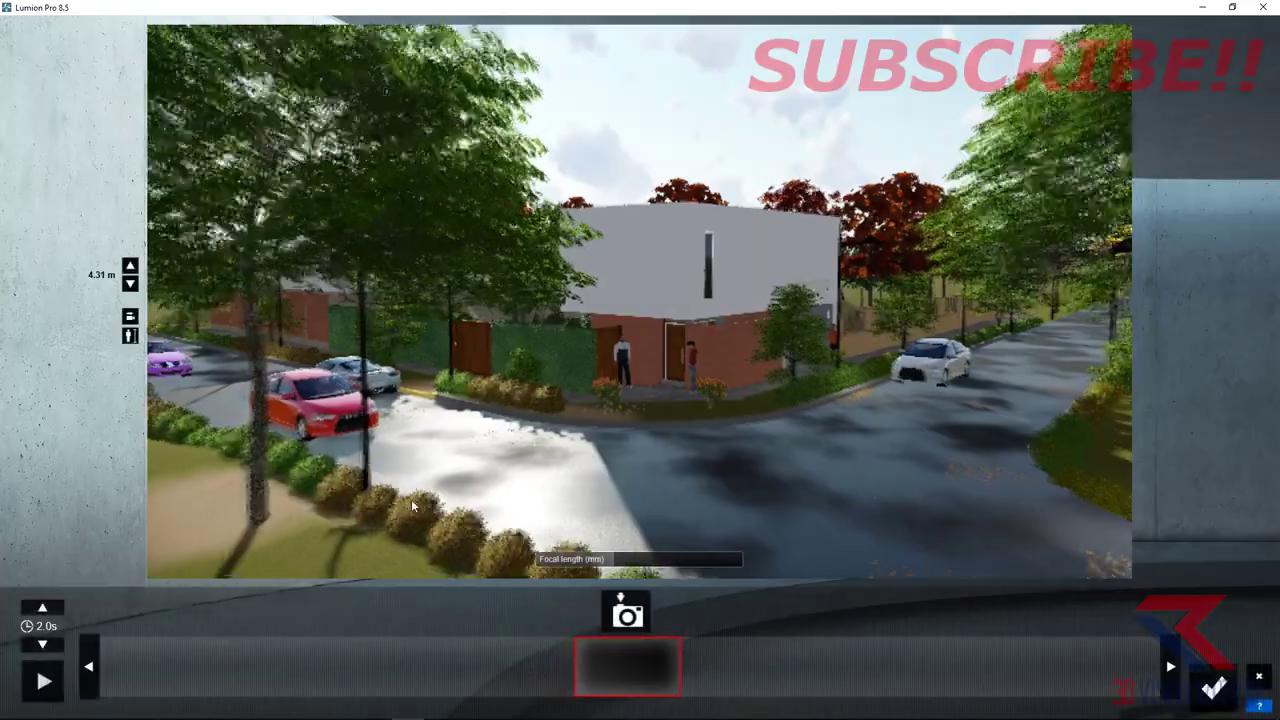
key("s")
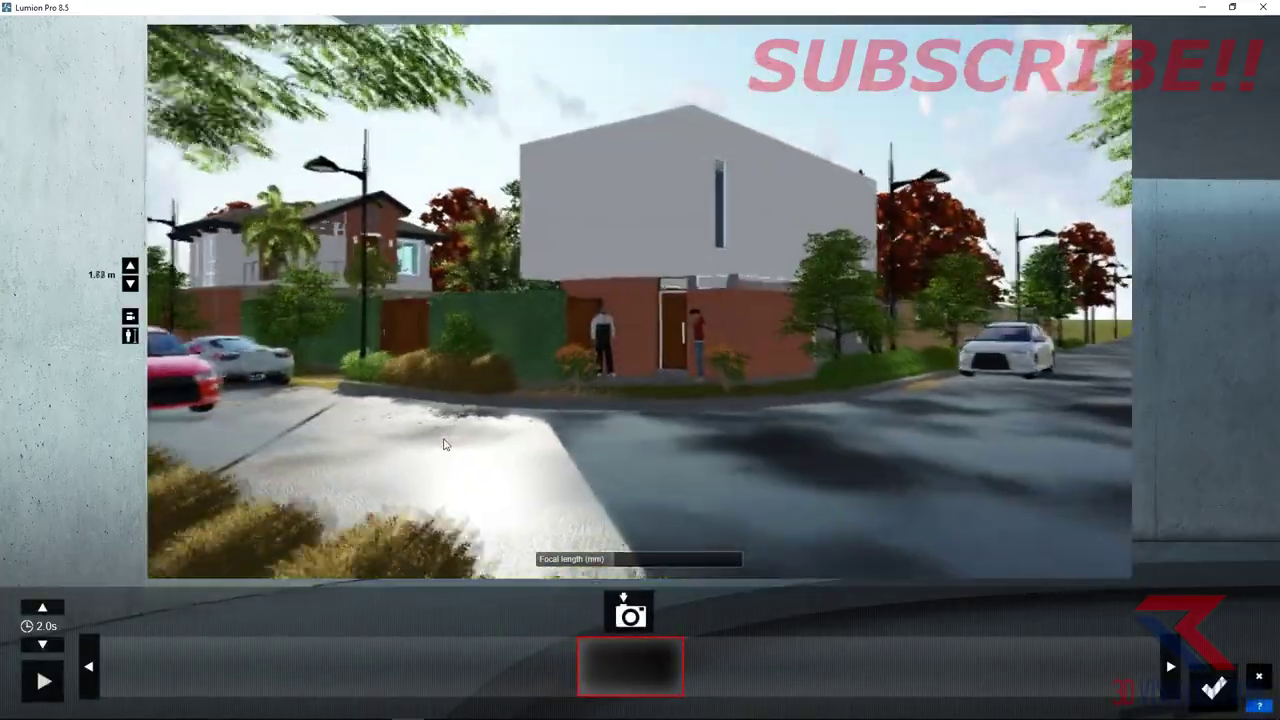
key("a")
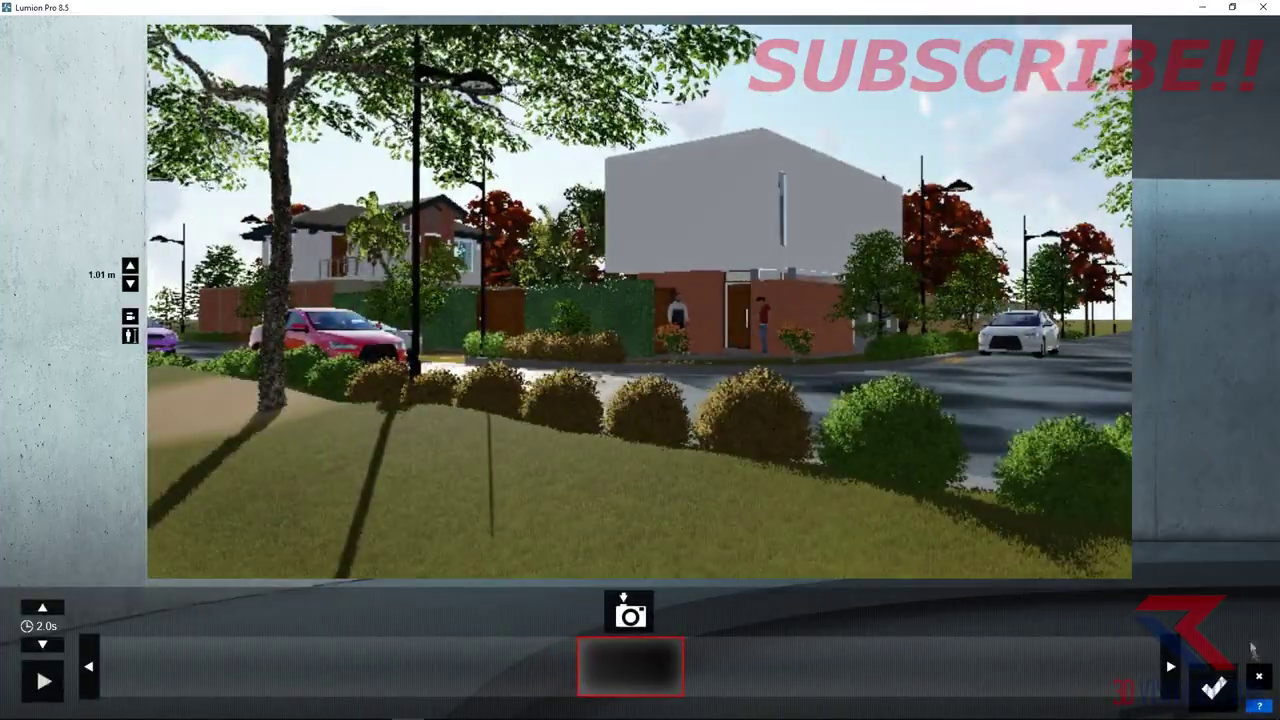
left_click(1258, 676)
left_click(1257, 637)
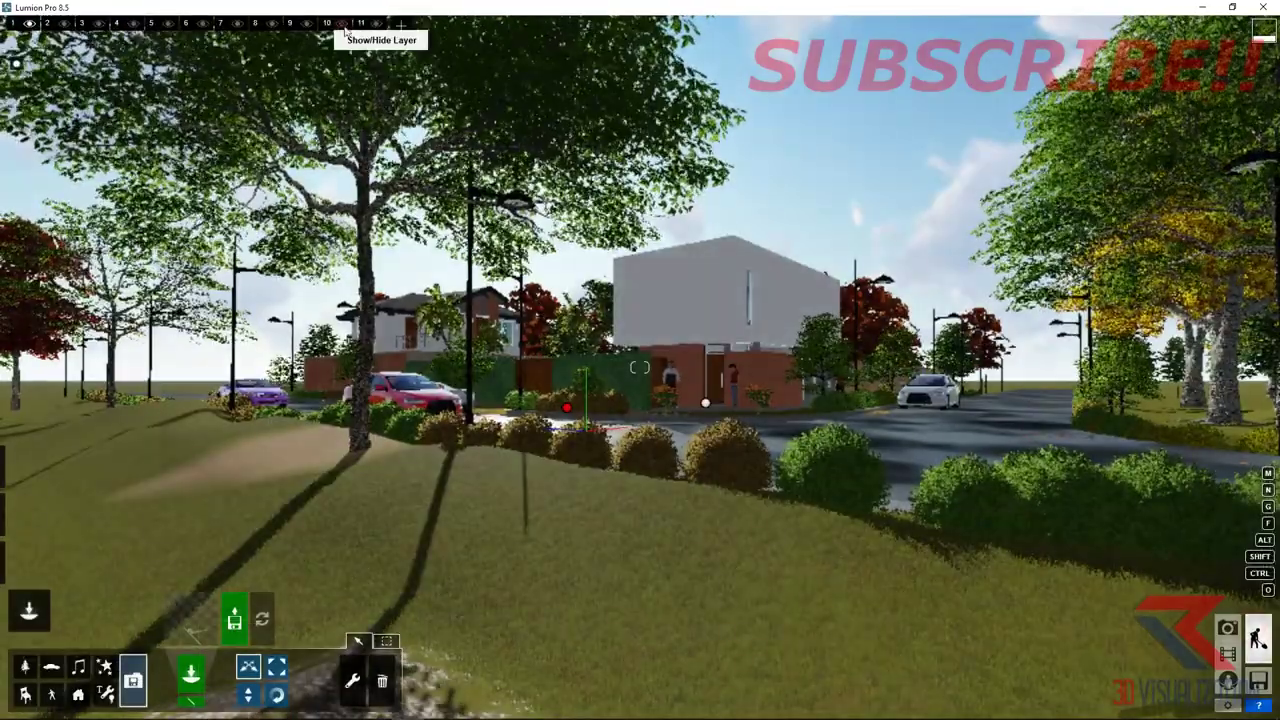
- Add layer 12, name it 'EFFECT 1', and switch to the Nature category
left_click(397, 28)
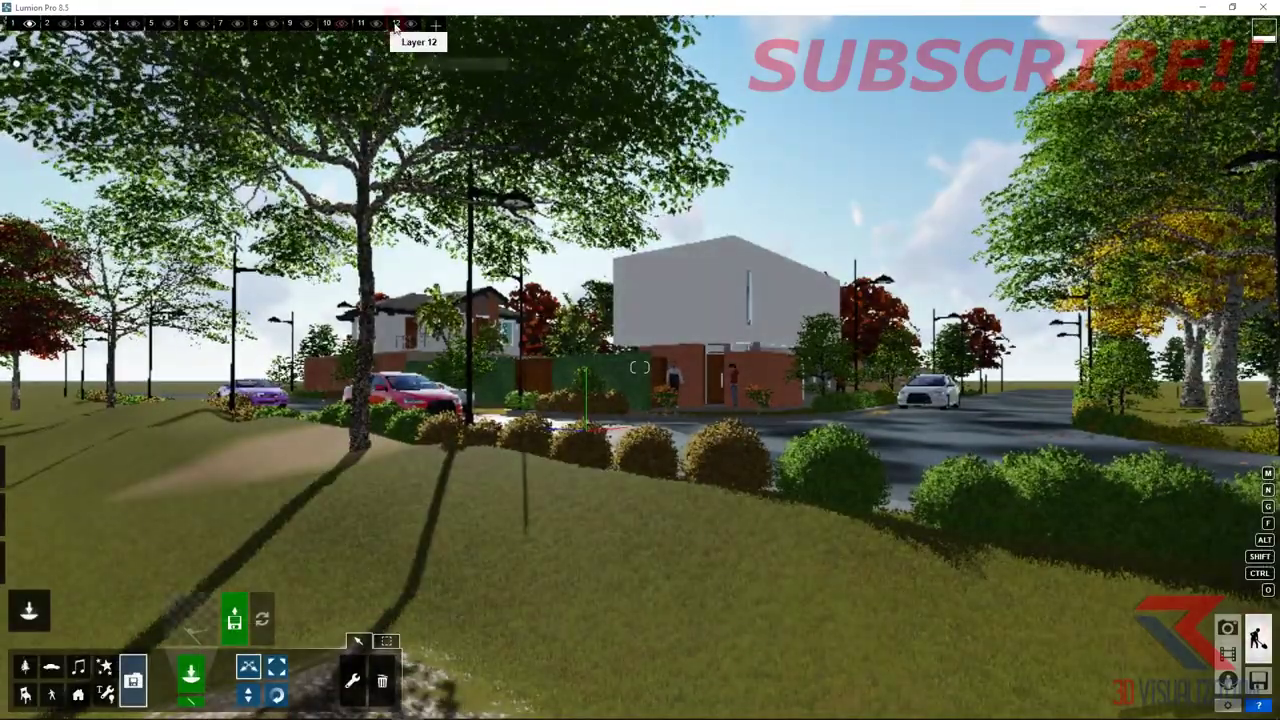
left_click(398, 24)
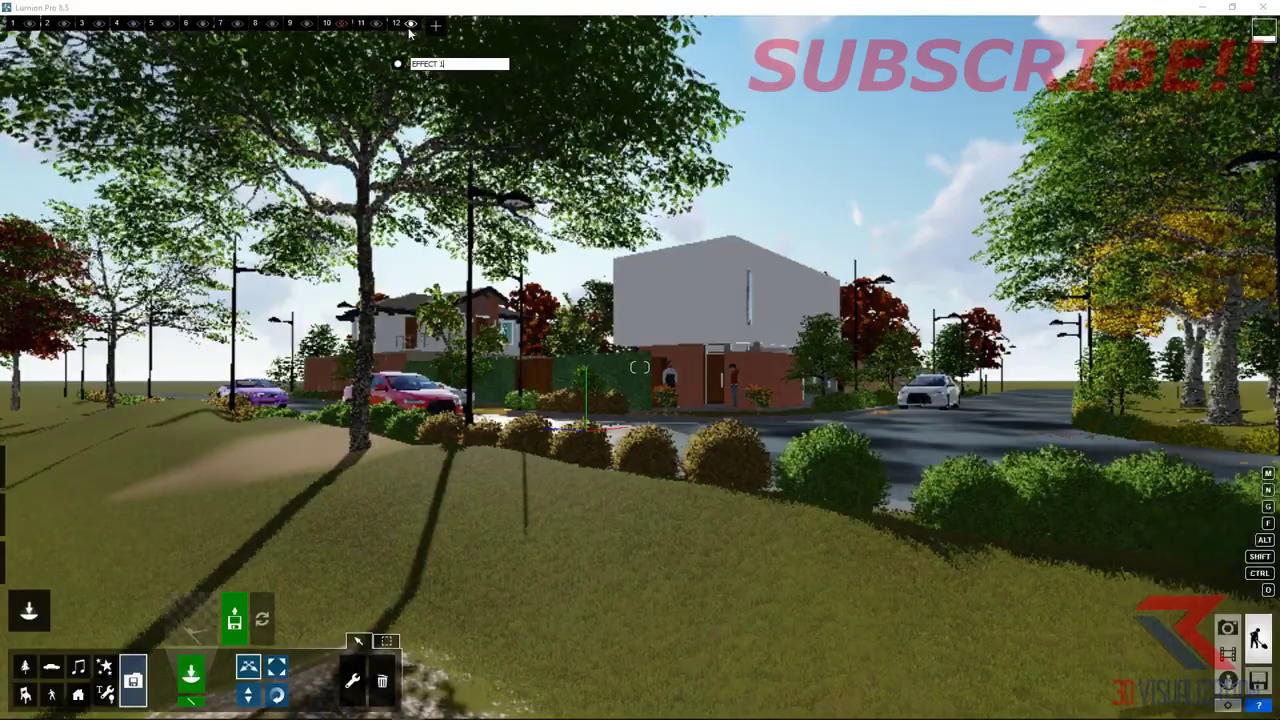
left_click(27, 668)
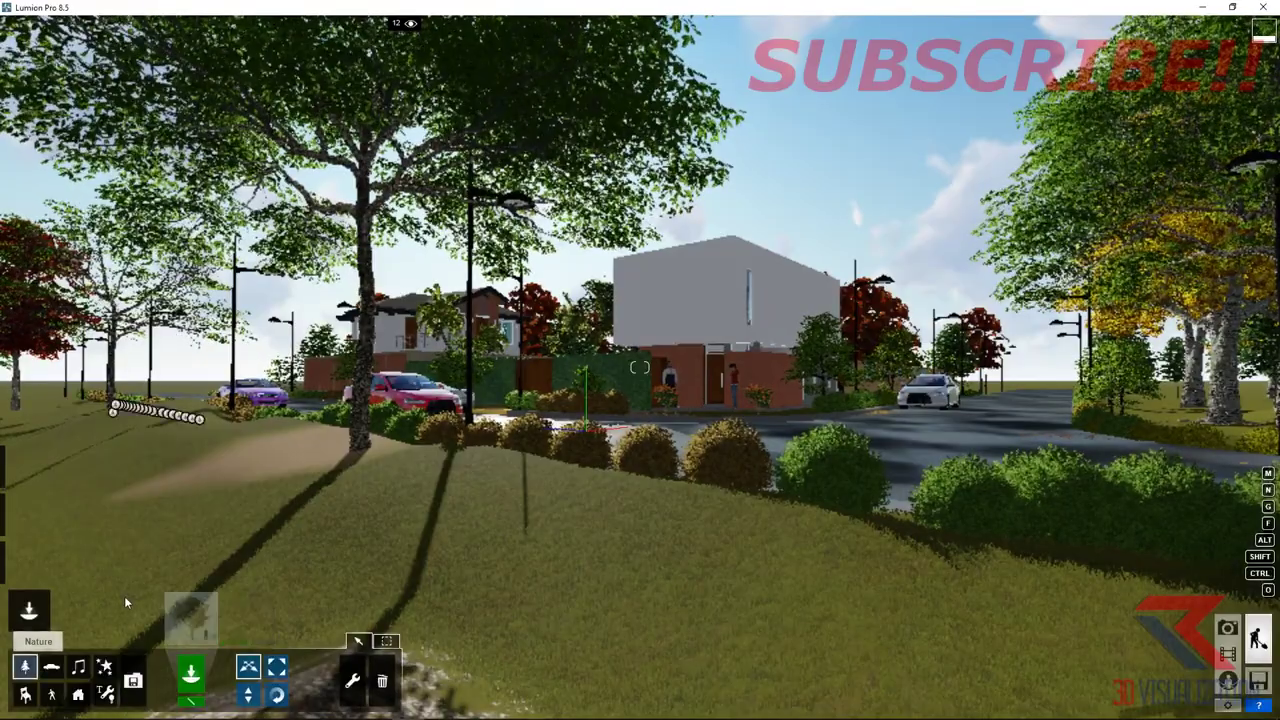
- Place a BlackElder-RedBerries tree from the Nature Library on the grassy slope
left_click(191, 615)
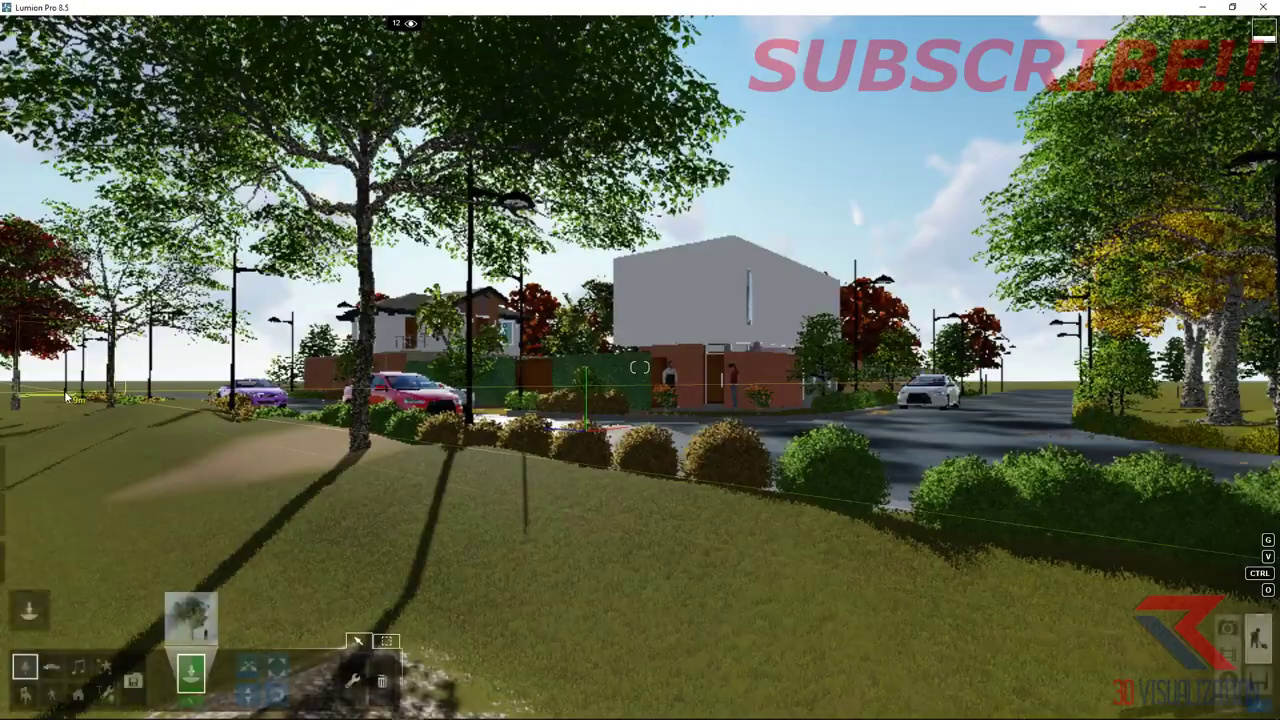
left_click(188, 625)
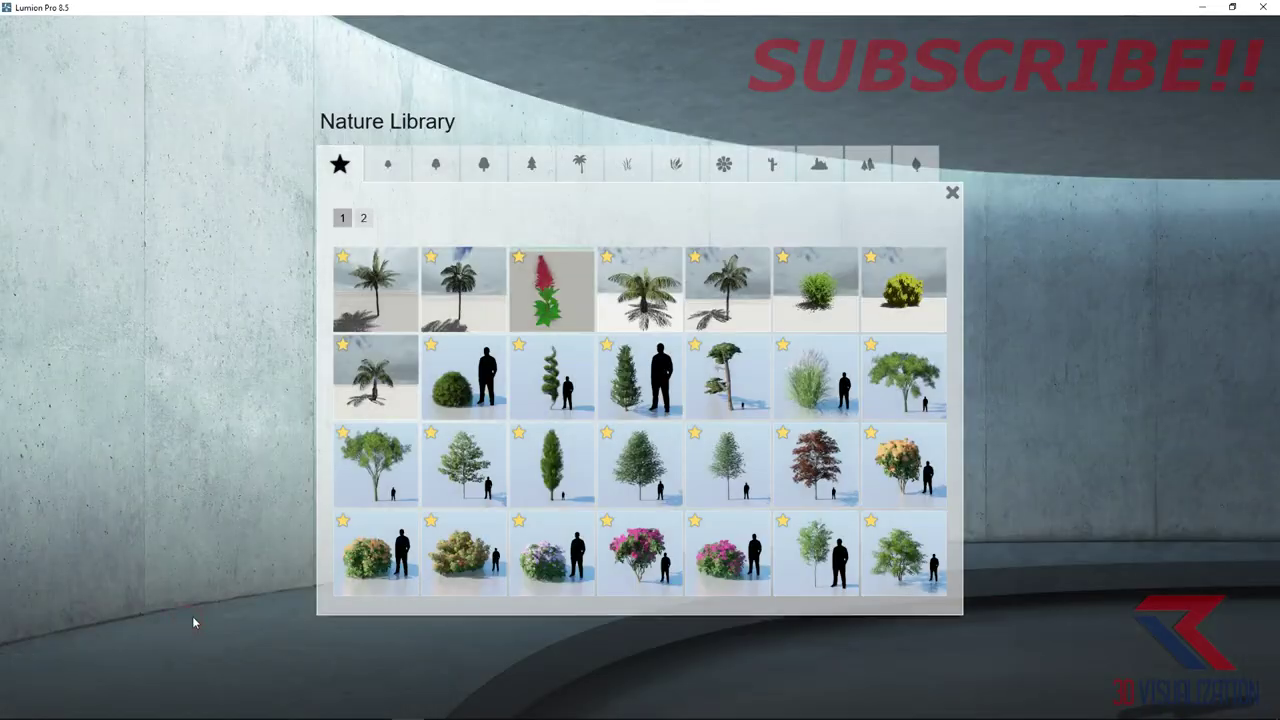
left_click(365, 218)
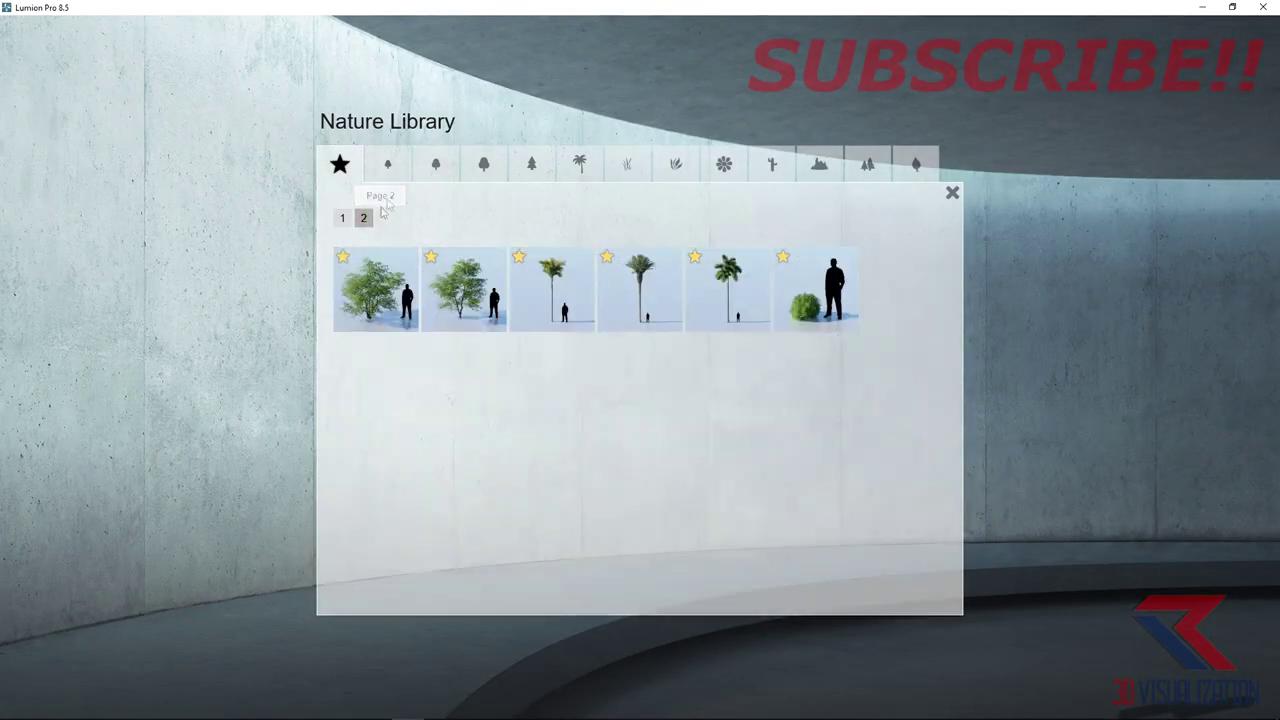
left_click(389, 170)
left_click(366, 218)
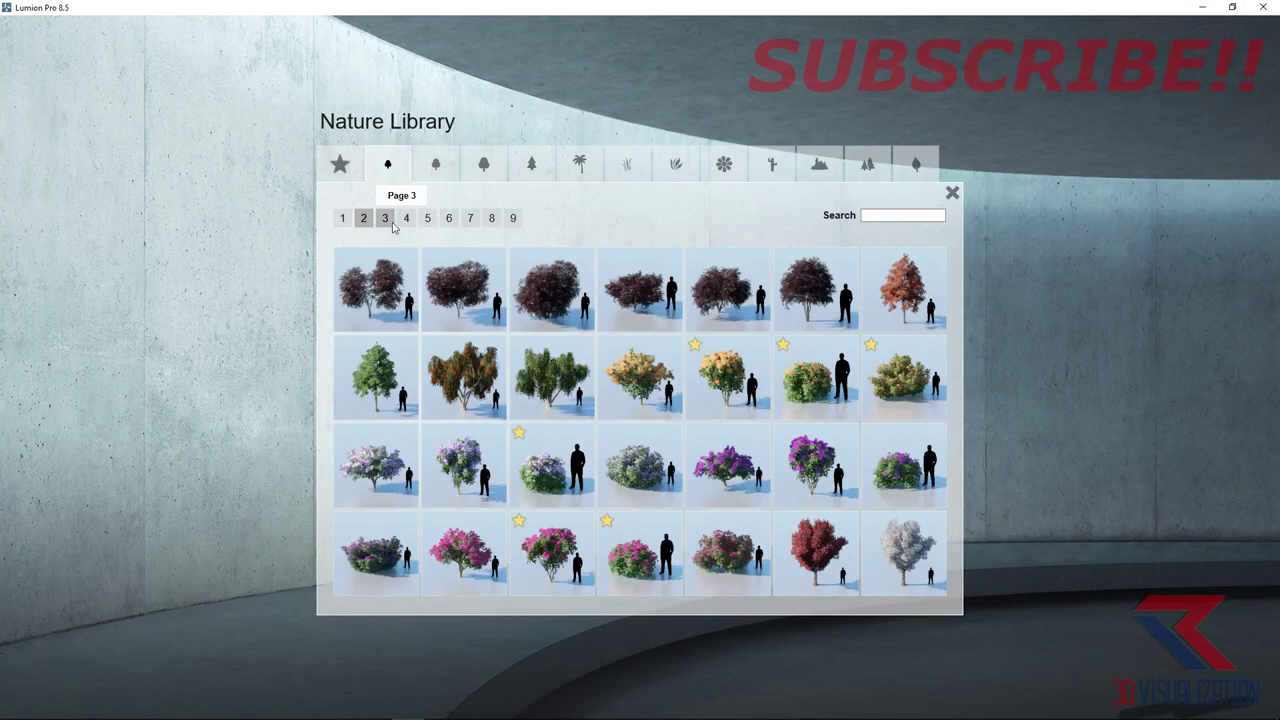
left_click(390, 221)
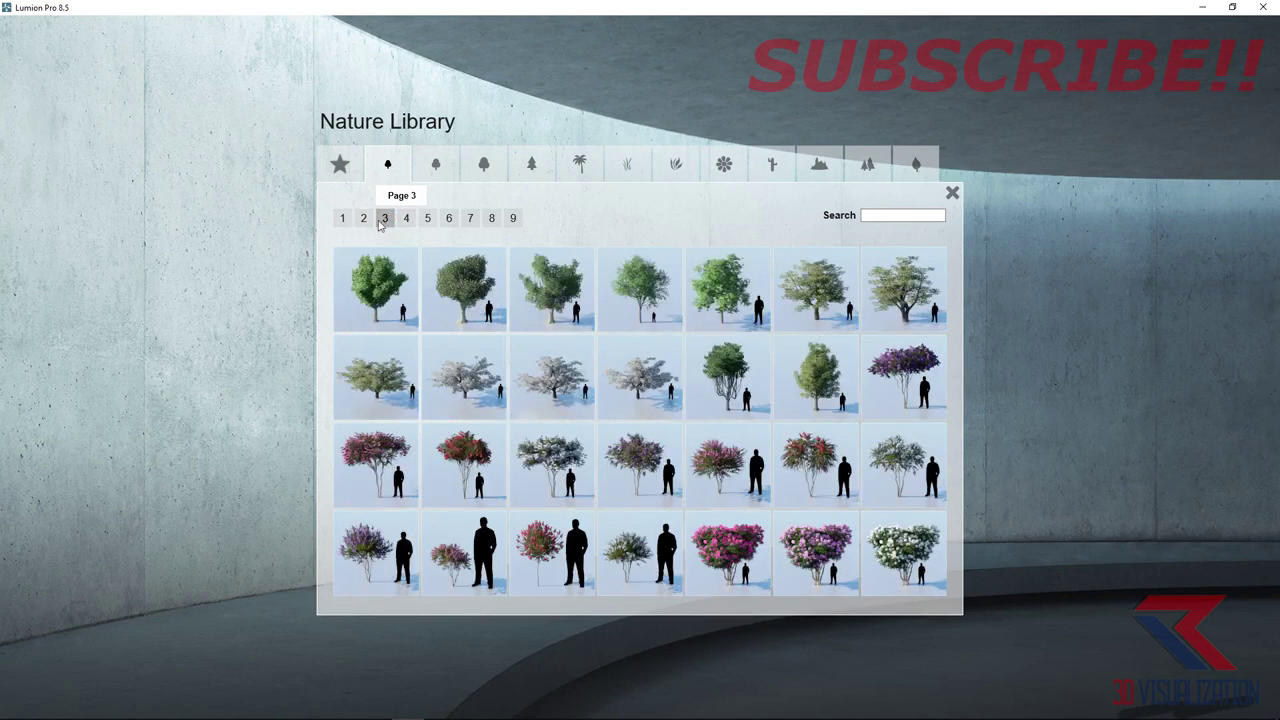
left_click(364, 218)
left_click(795, 295)
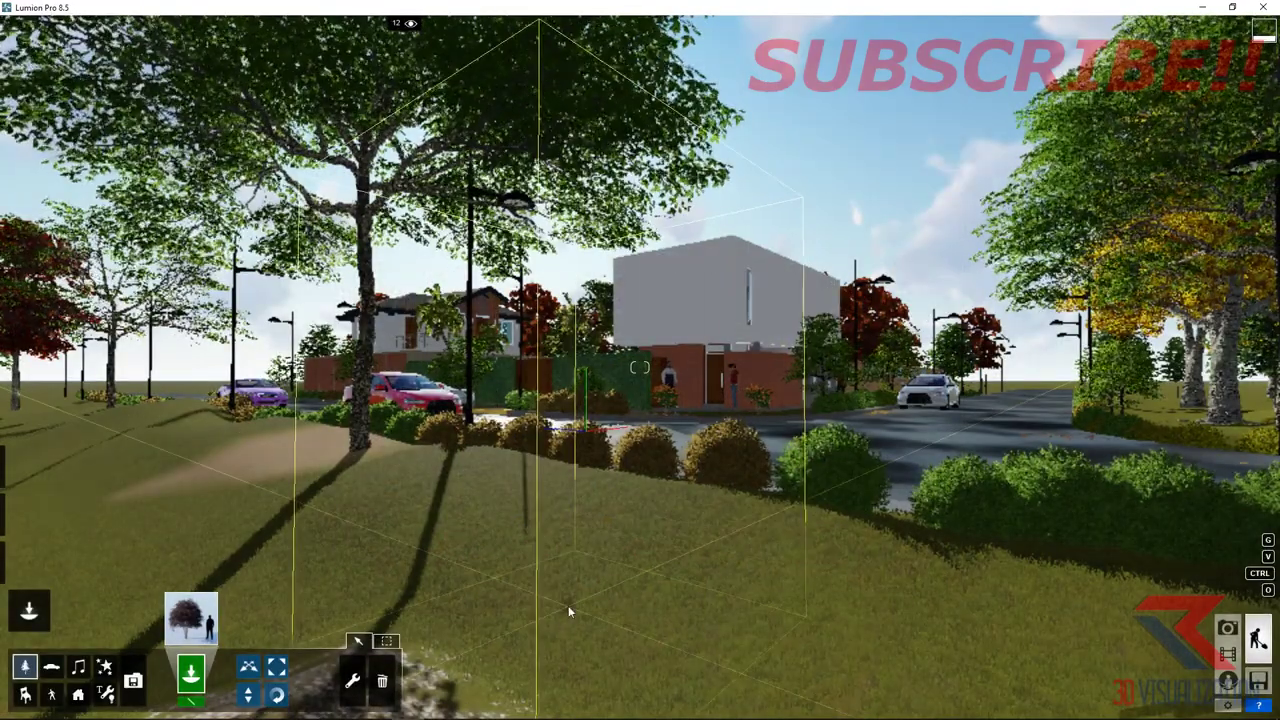
left_click(659, 433)
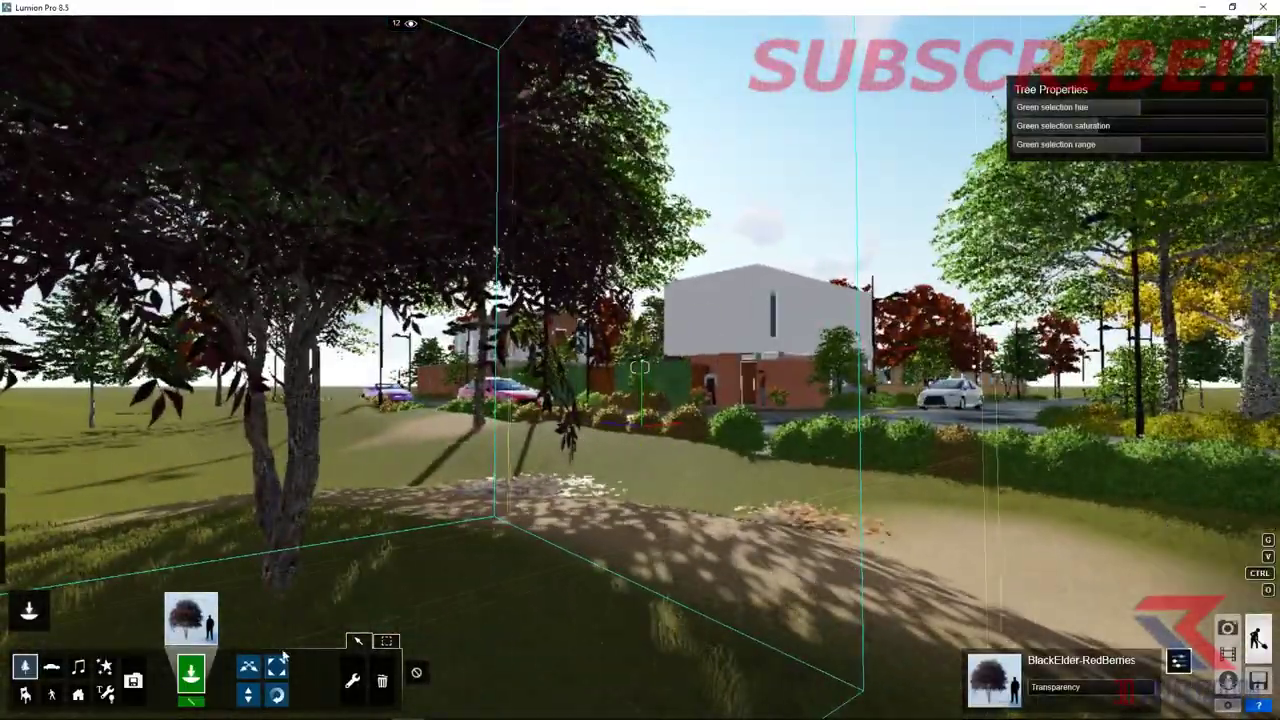
- Browse the leaf scatter models without placing any, then move to the Effects category
left_click(276, 667)
key("d")
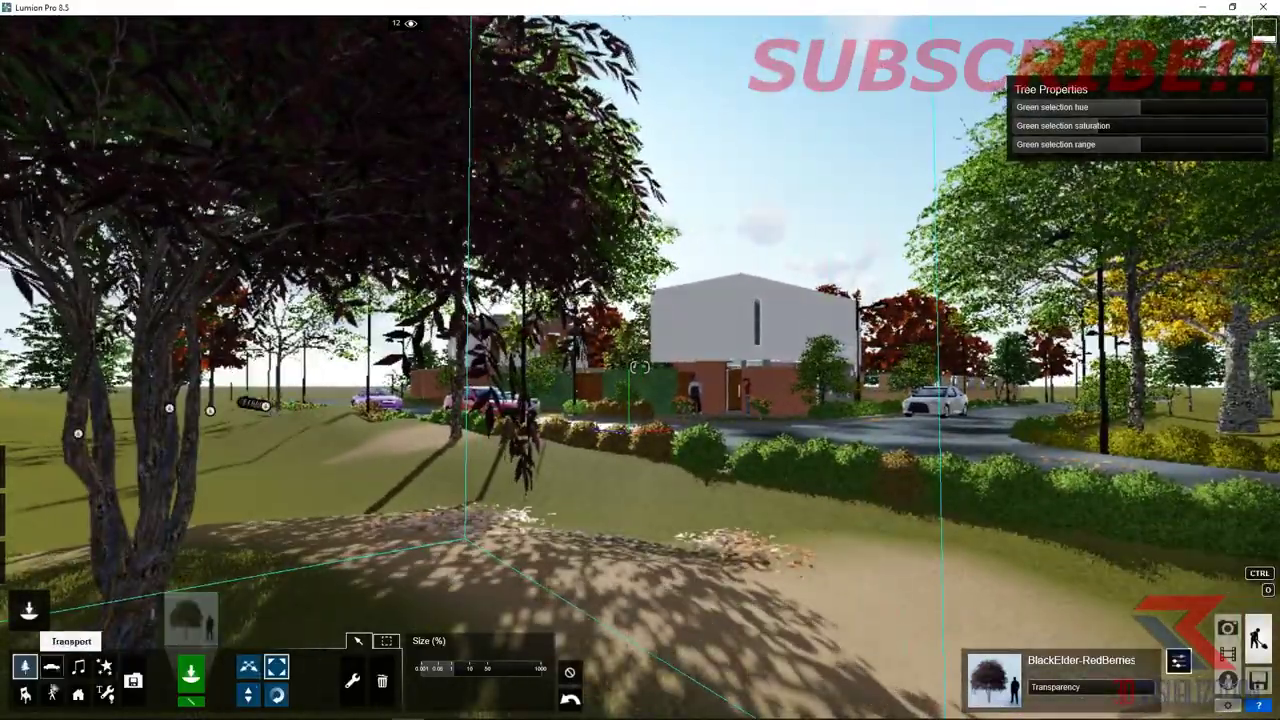
left_click(190, 620)
left_click(915, 165)
left_click(364, 218)
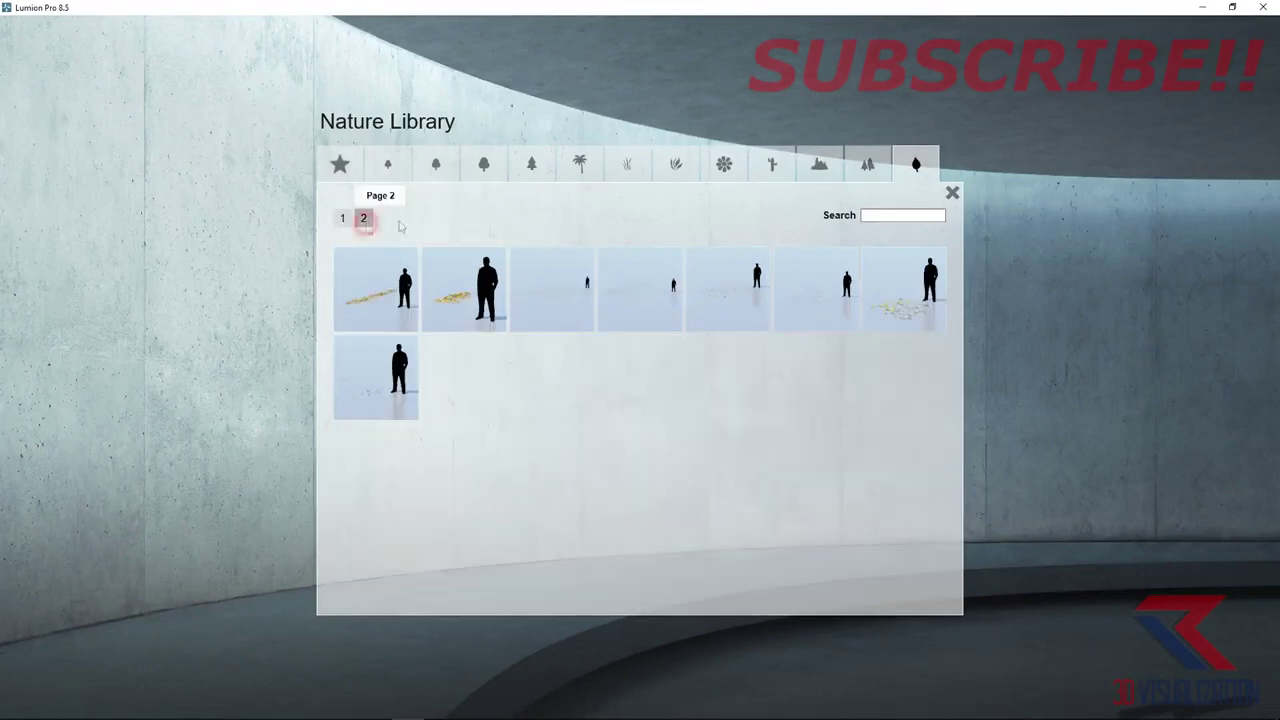
left_click(953, 190)
left_click(106, 686)
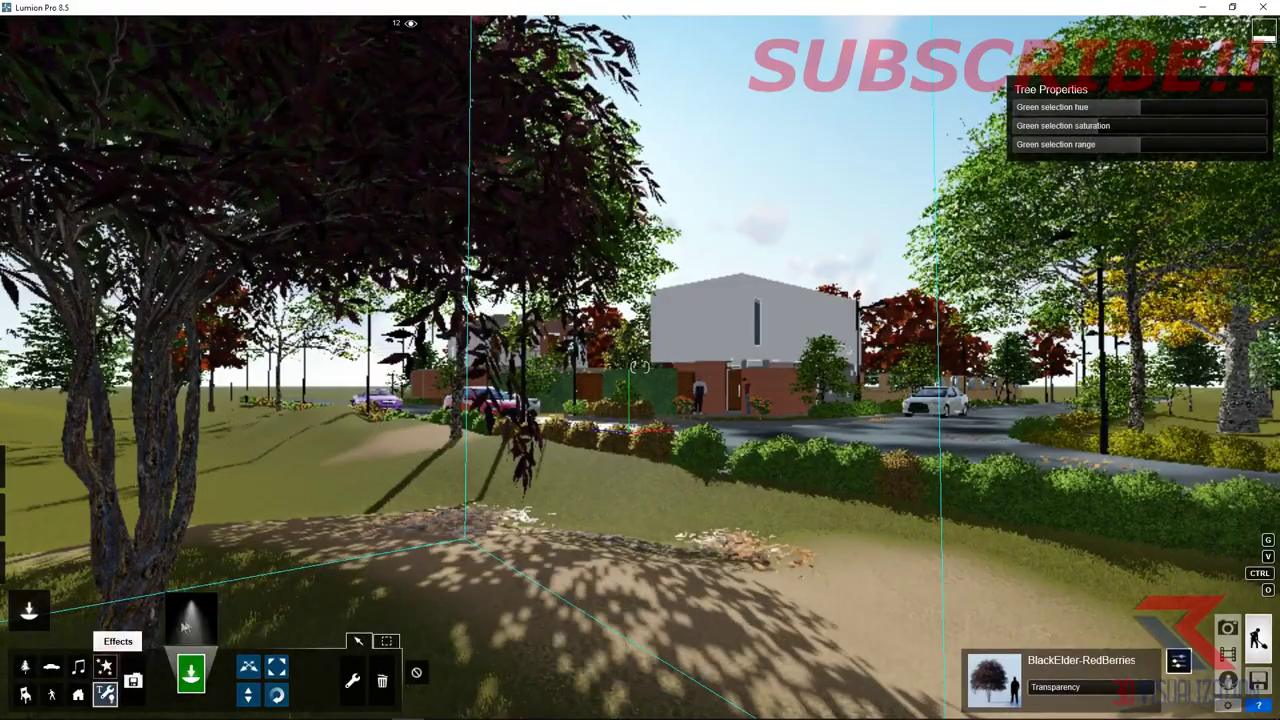
- Place the leaves_03 falling-leaves effect beneath the black elder tree
left_click(190, 620)
left_click(532, 164)
left_click(546, 288)
left_click(483, 420)
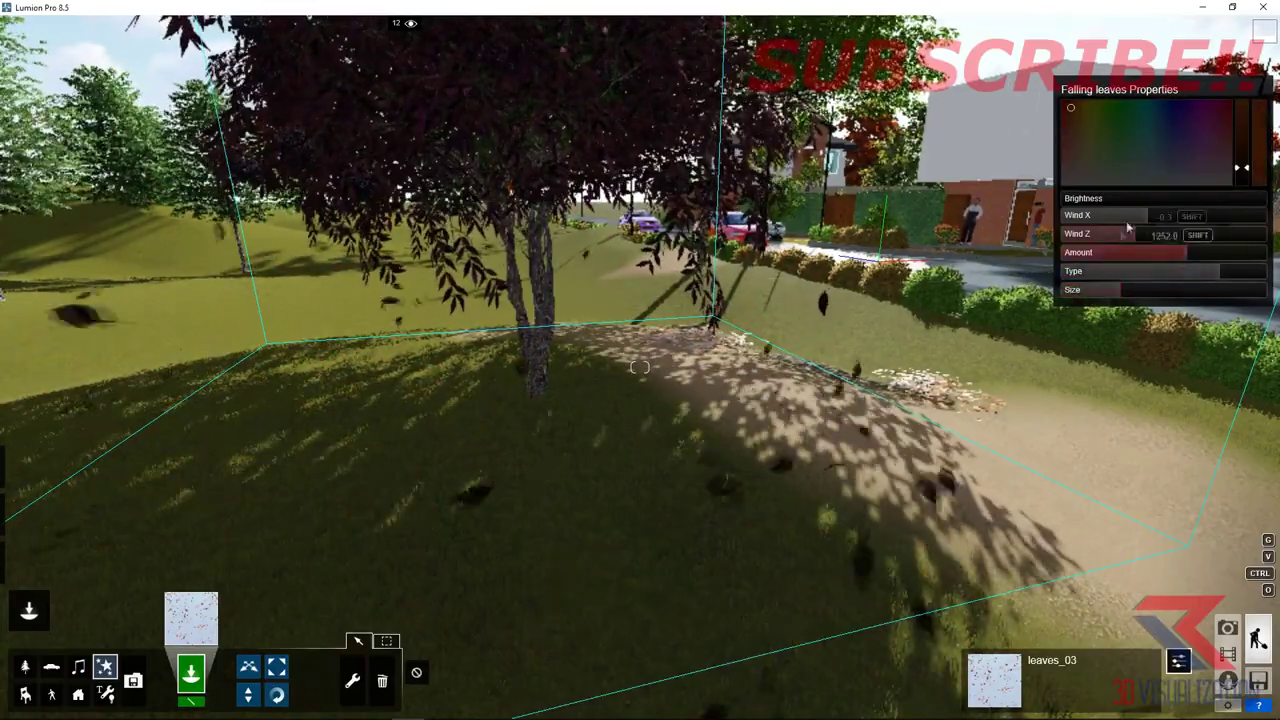
- Orbit the camera around the tree to inspect the falling leaves, then return to Movie mode
key("s")
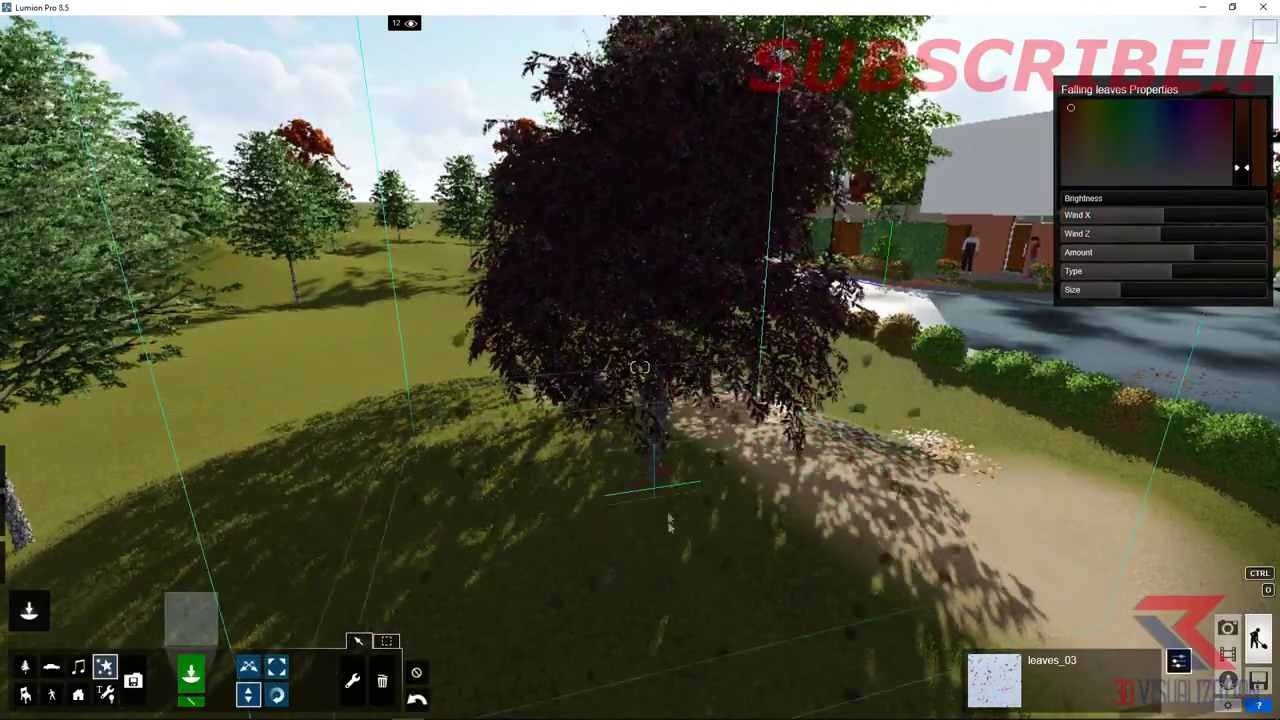
right_click_drag(676, 384, 463, 470)
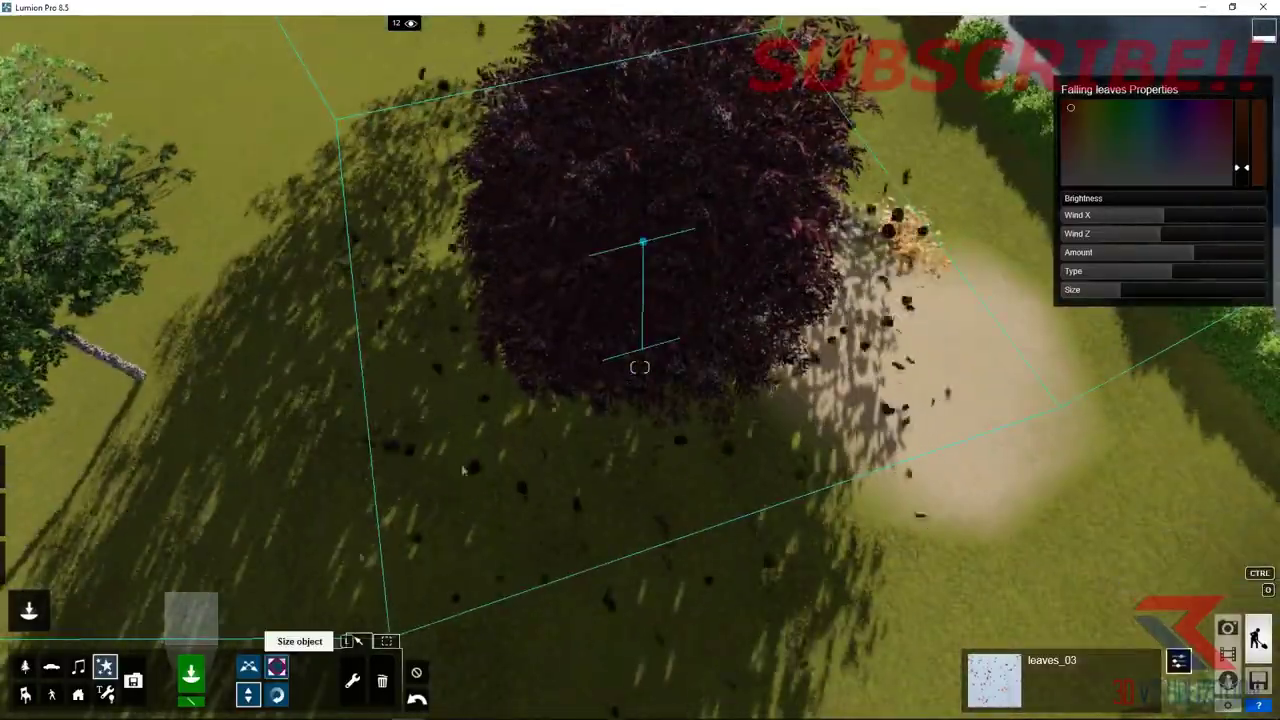
mouse_move(643, 268)
right_mouse_down()
mouse_move(683, 250)
mouse_move(689, 262)
right_mouse_up()
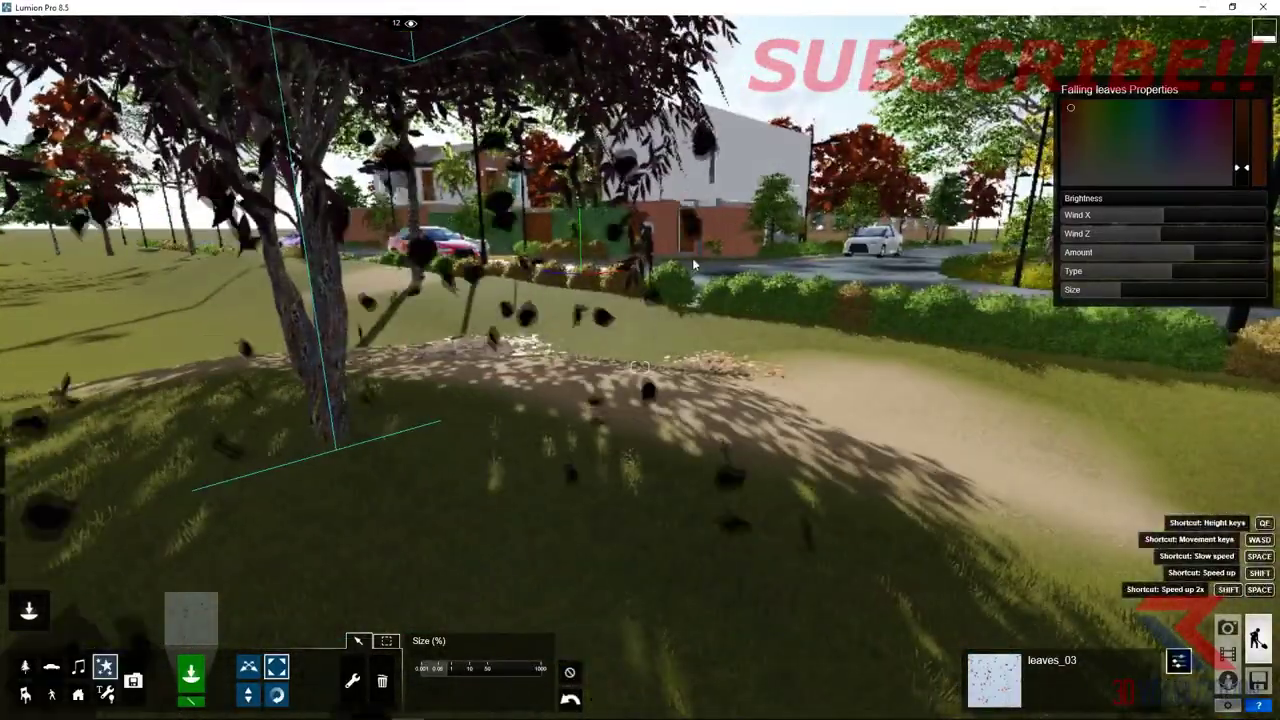
key("d")
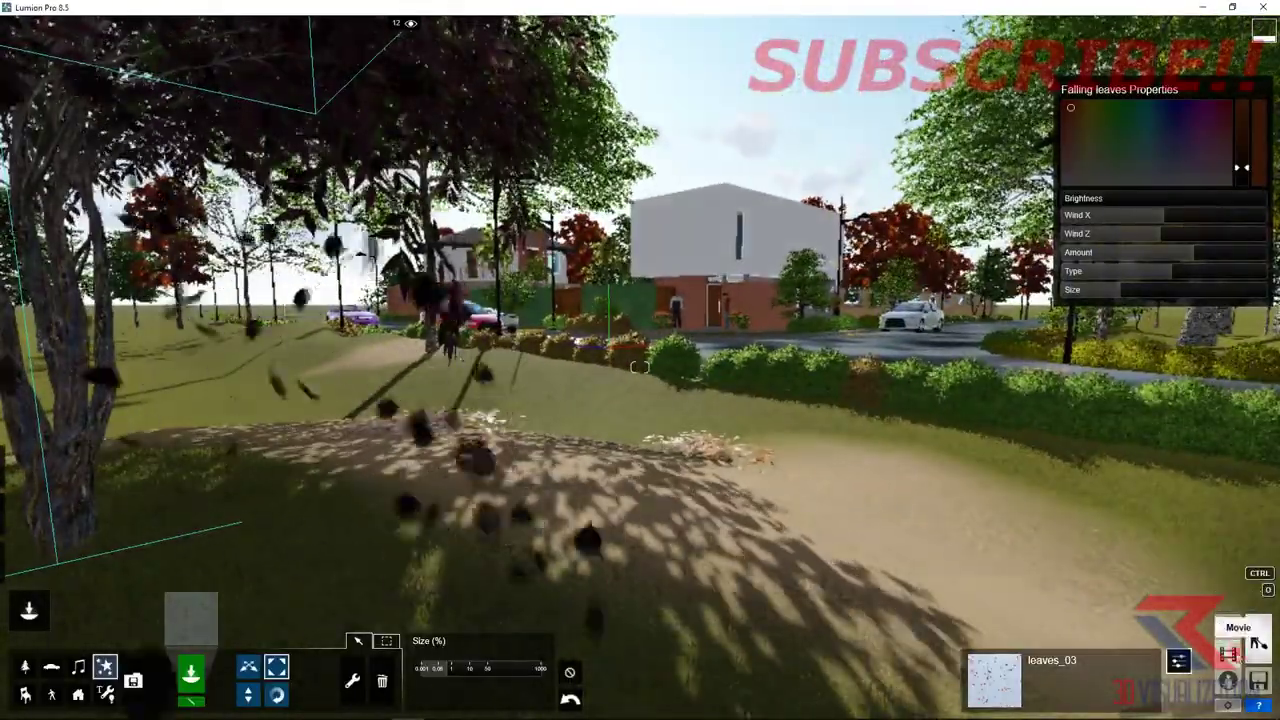
left_click(1227, 653)
- Record a new clip with two garden-path keyframes, the first framed at 27.2mm focal length
left_click(251, 463)
right_click_drag(355, 428, 463, 436)
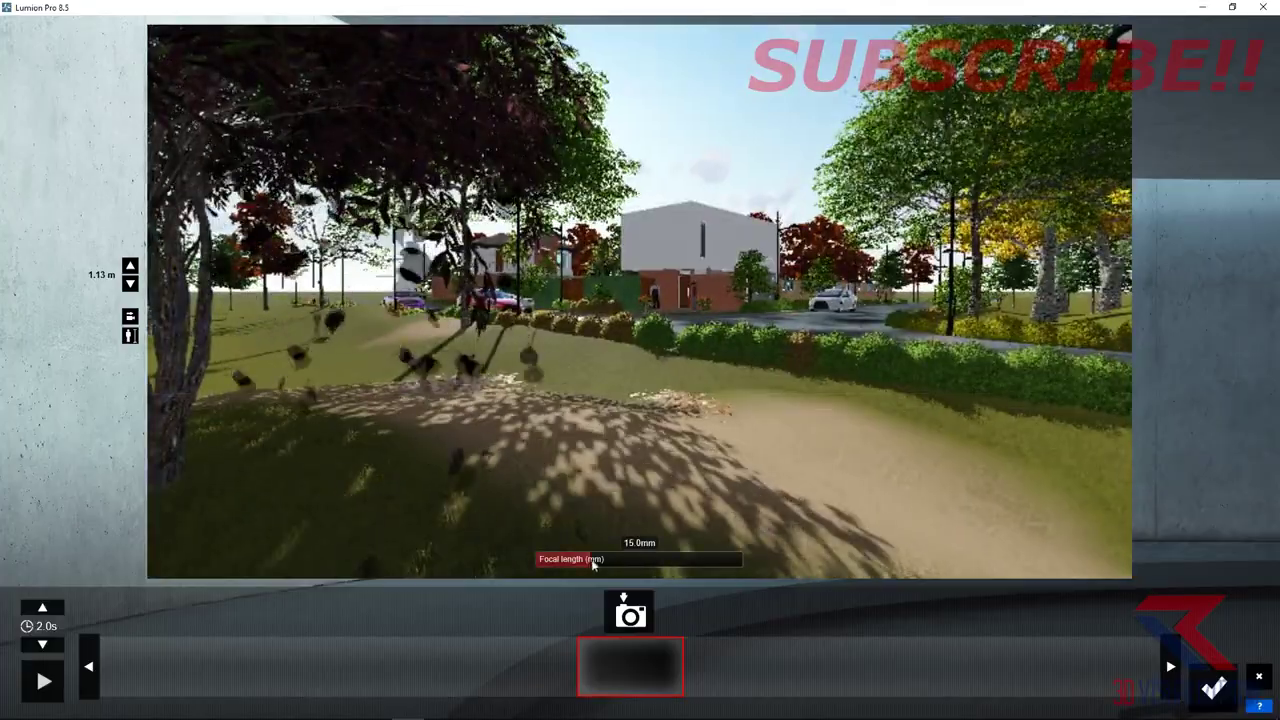
left_click_drag(593, 564, 617, 565)
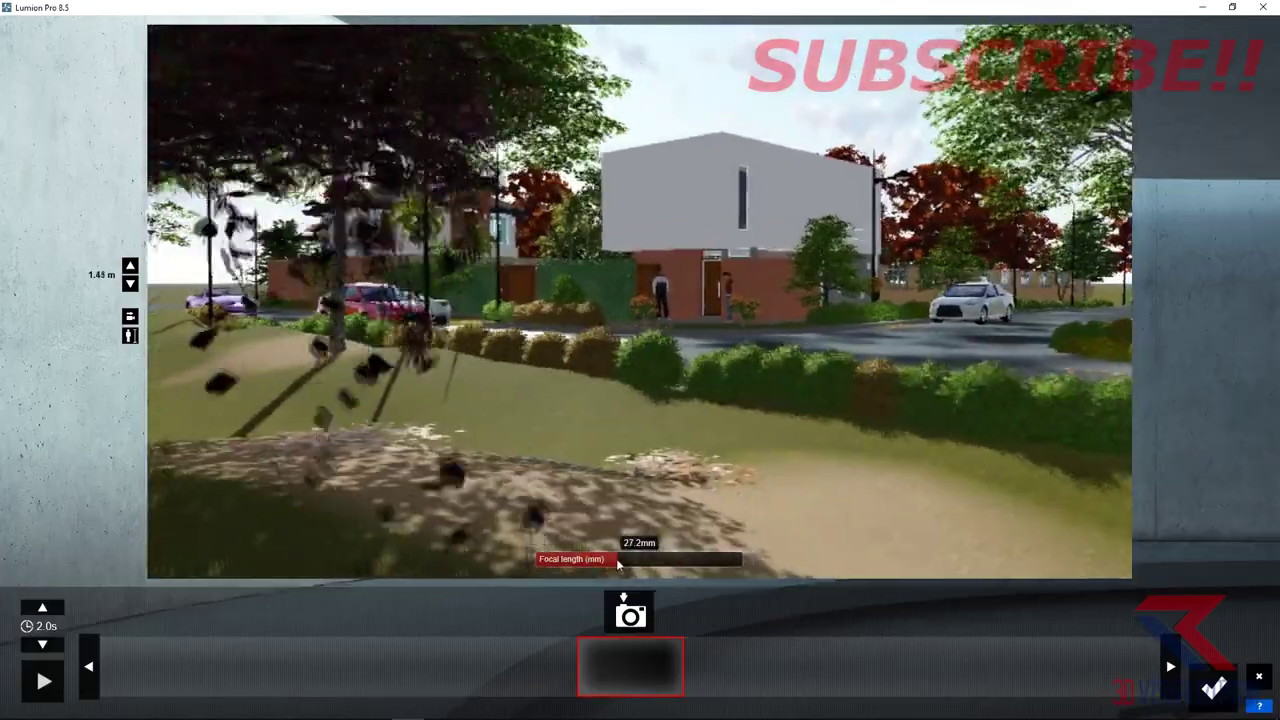
key("a")
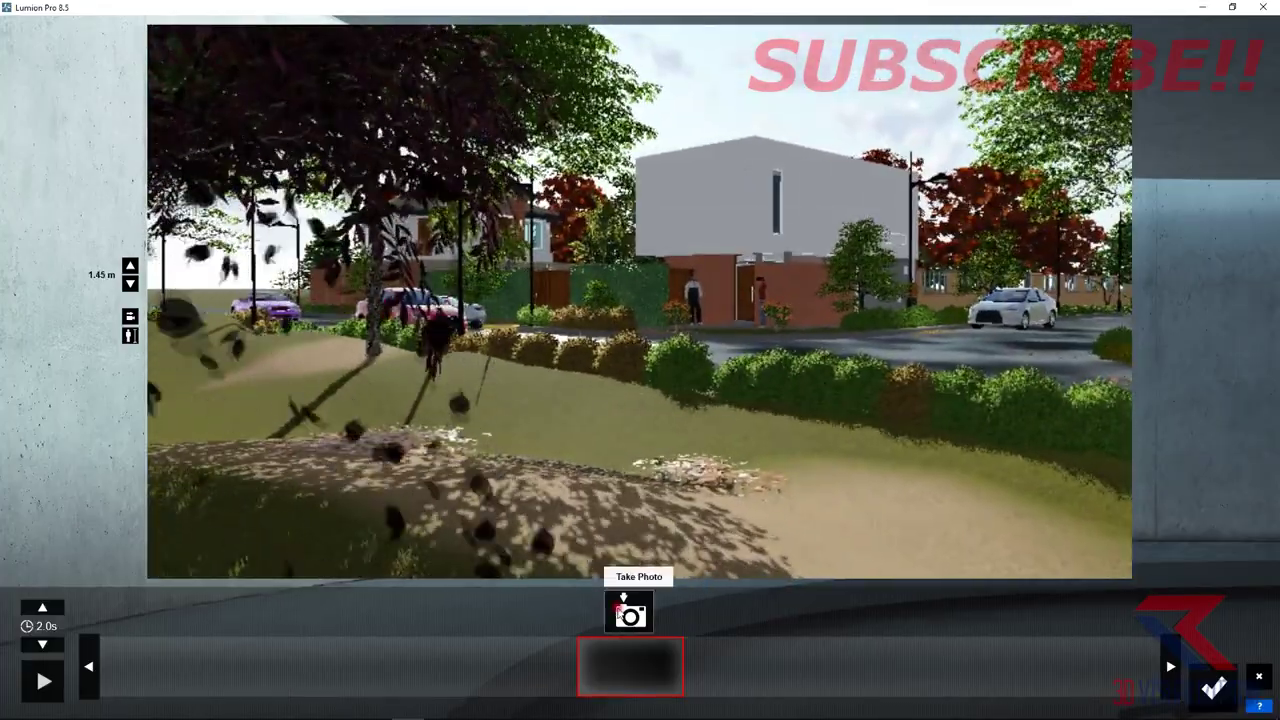
left_click(618, 610)
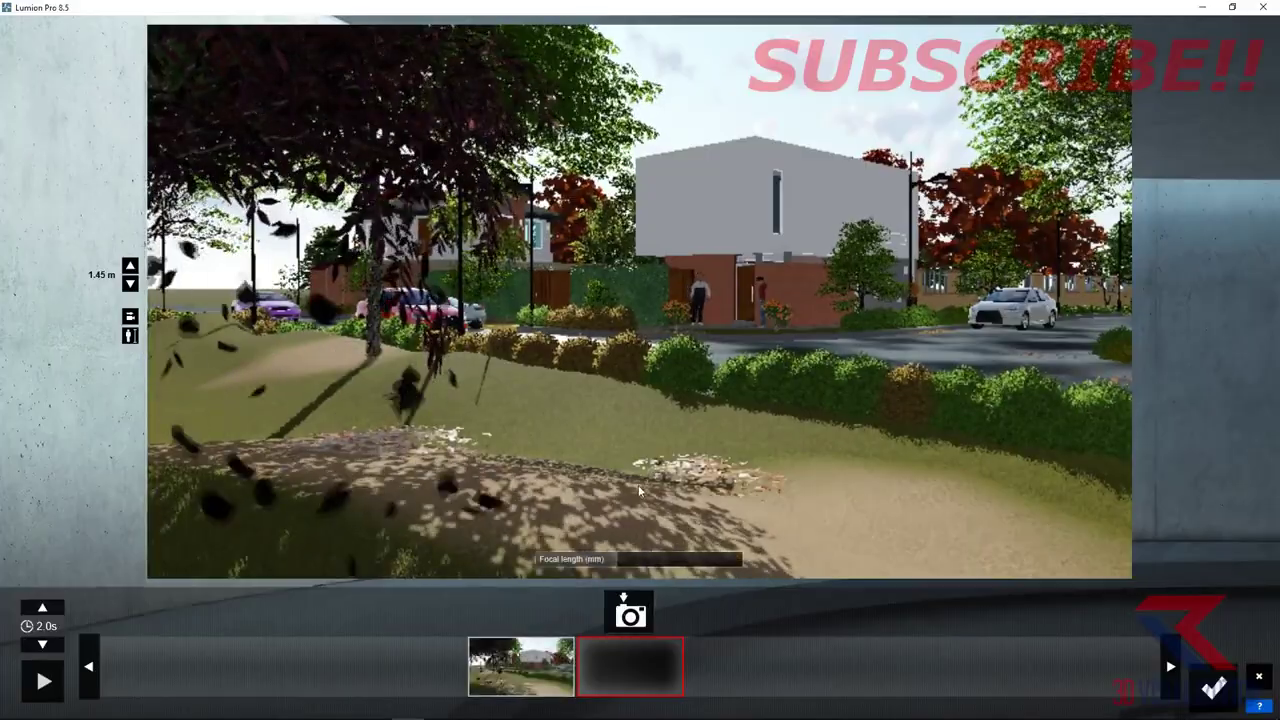
right_click_drag(638, 485, 712, 472)
right_click_drag(640, 302, 647, 548)
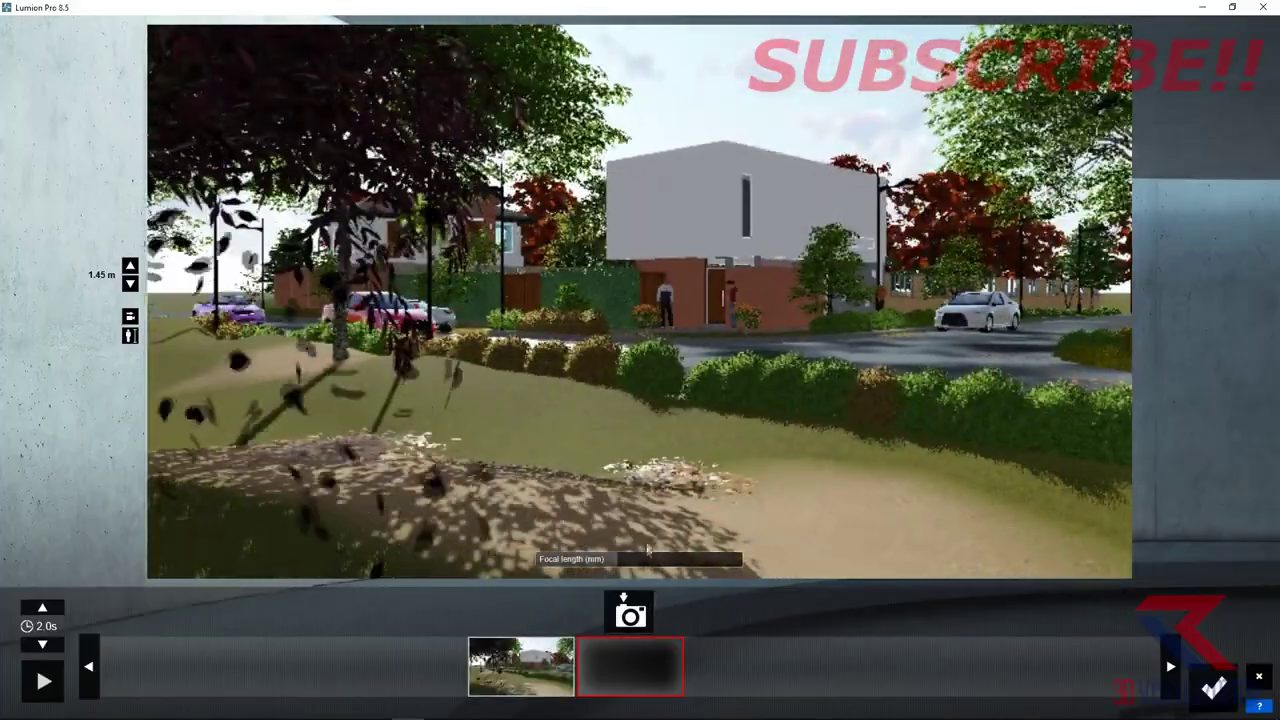
left_click(630, 612)
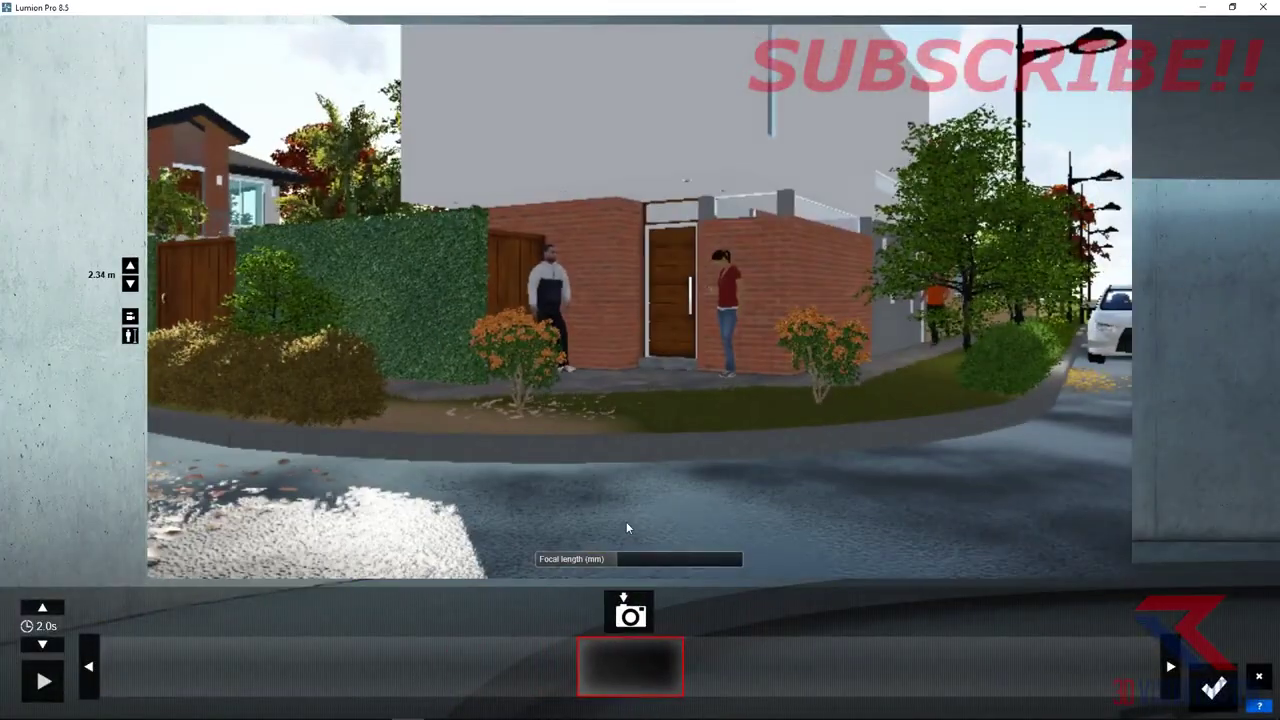
- Capture a street-corner keyframe framing the parked red cars for the third clip
key("s")
key("e")
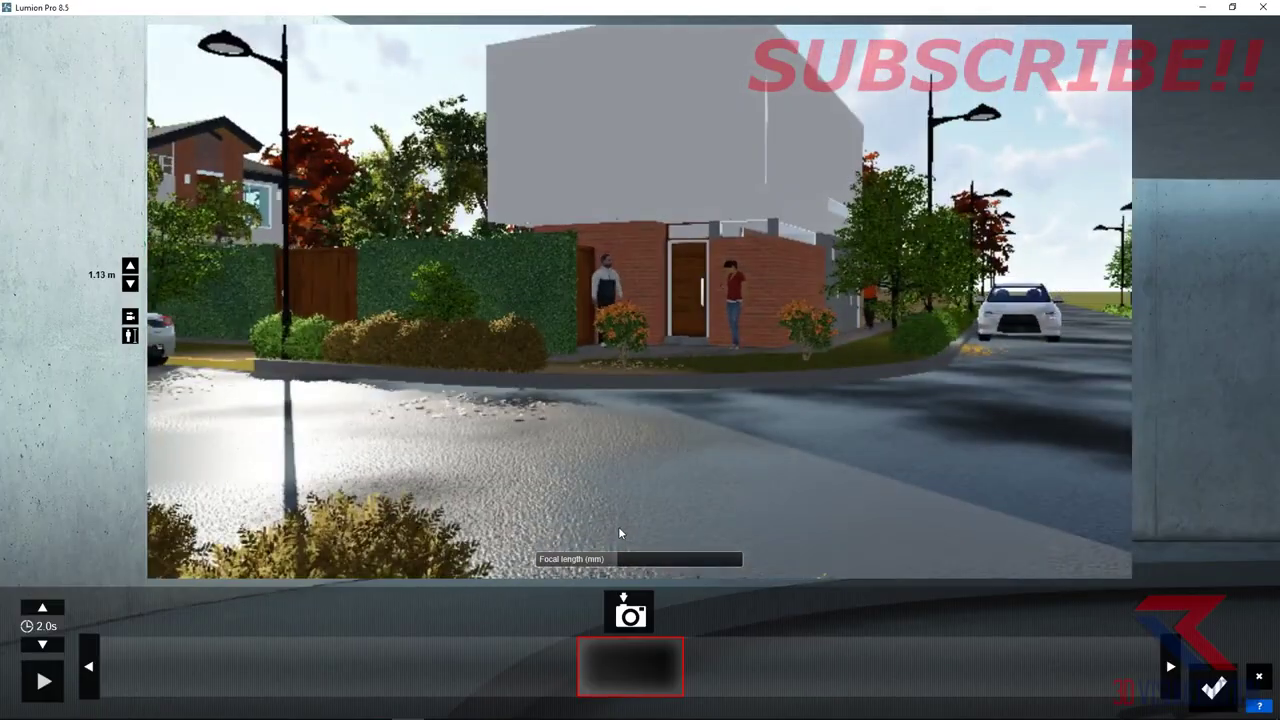
key("q")
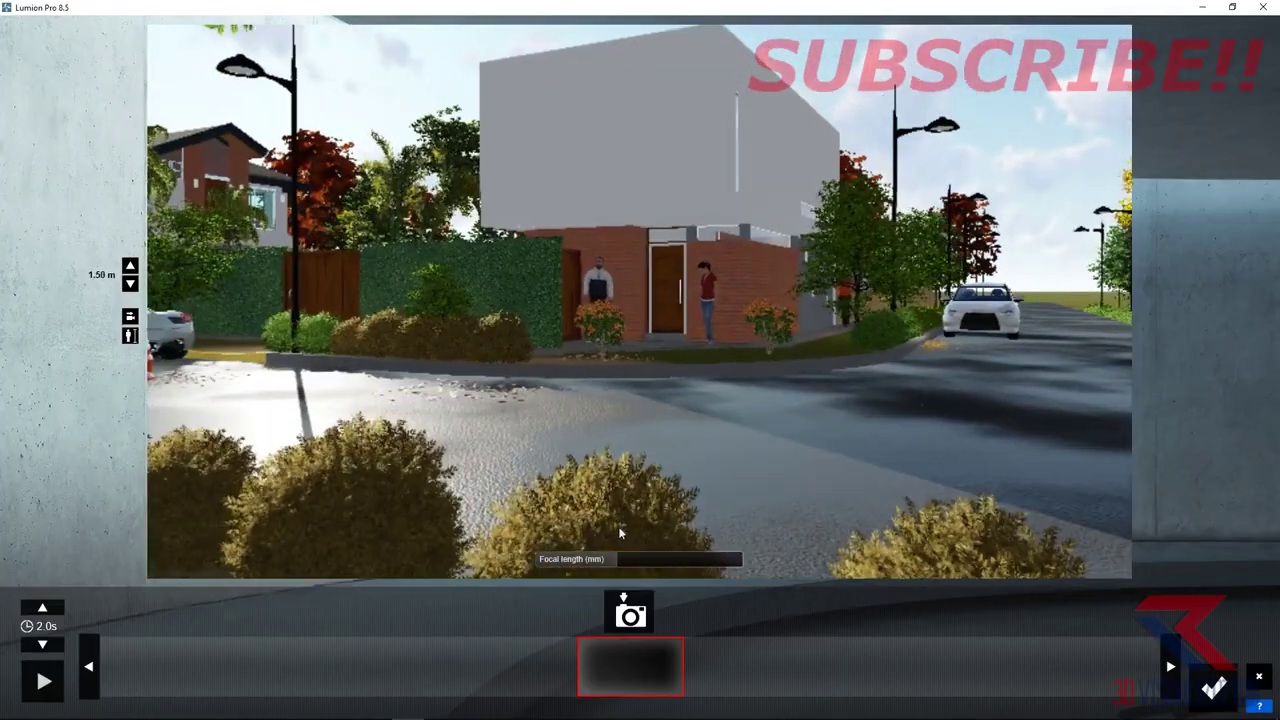
right_click_drag(618, 526, 647, 440)
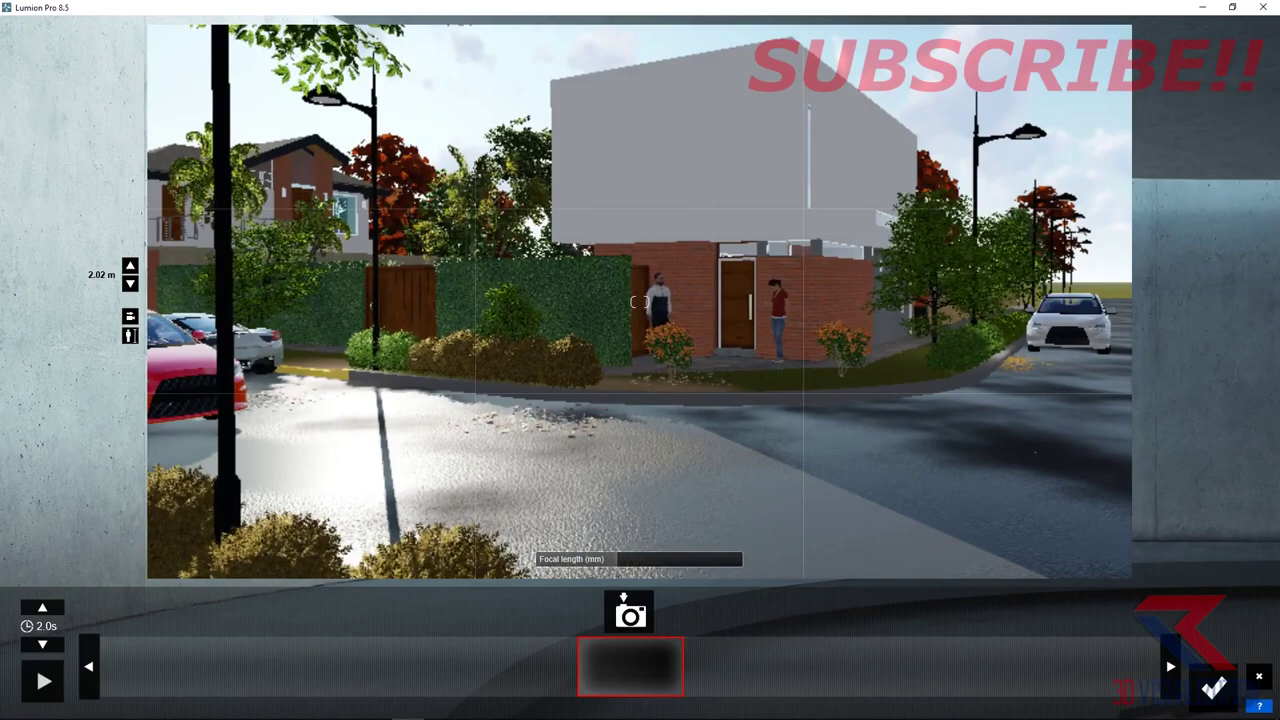
right_click_drag(640, 301, 656, 301)
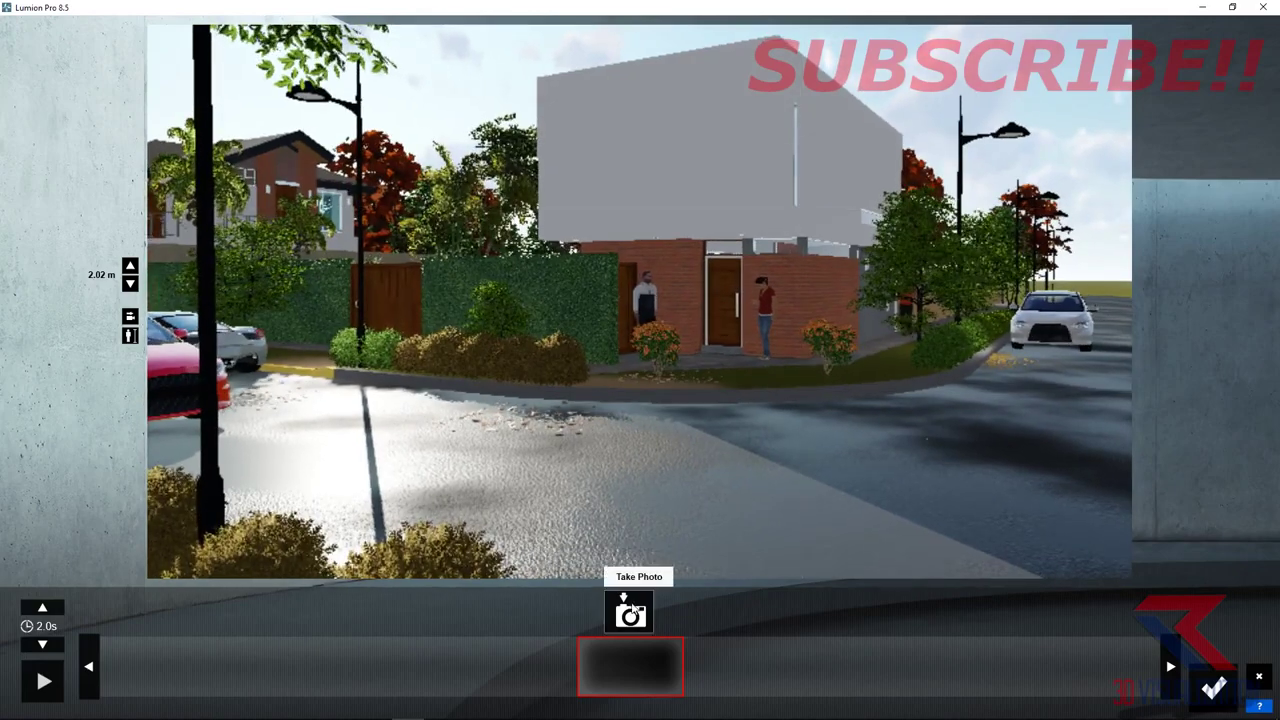
left_click(630, 612)
- Add keyframes of the entrance with two people and a front-door close-up
key("w")
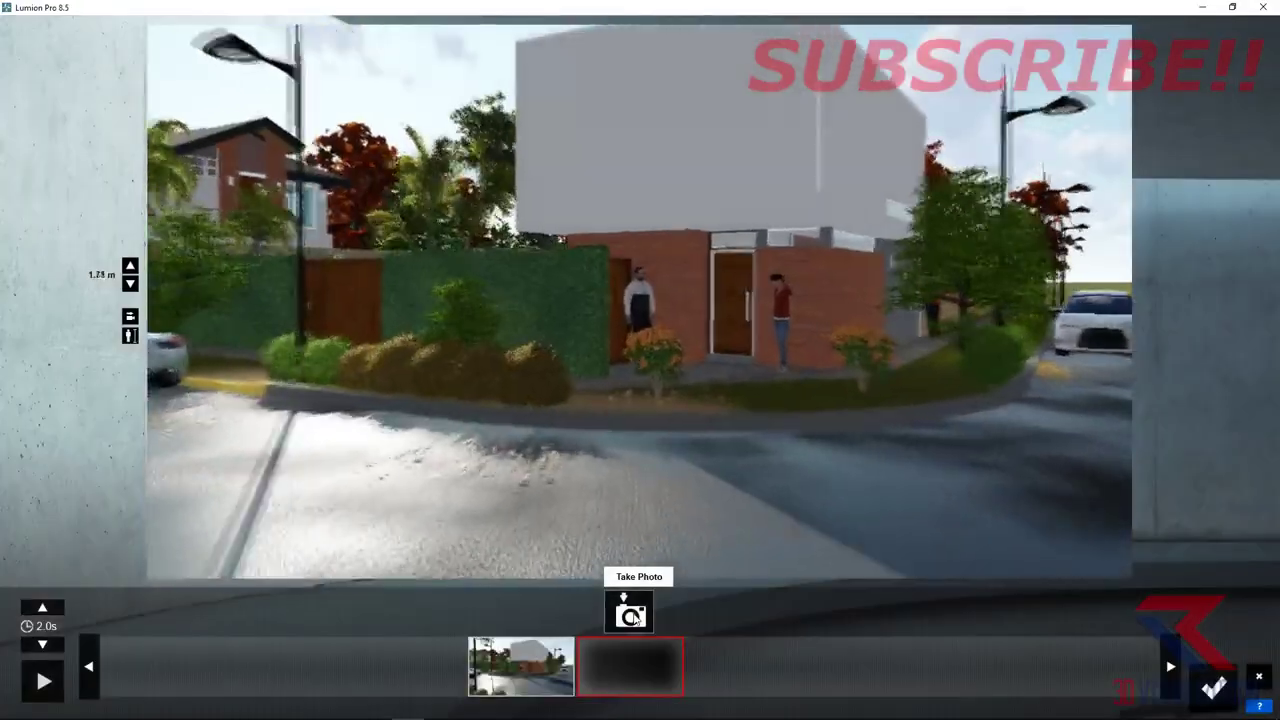
key("e")
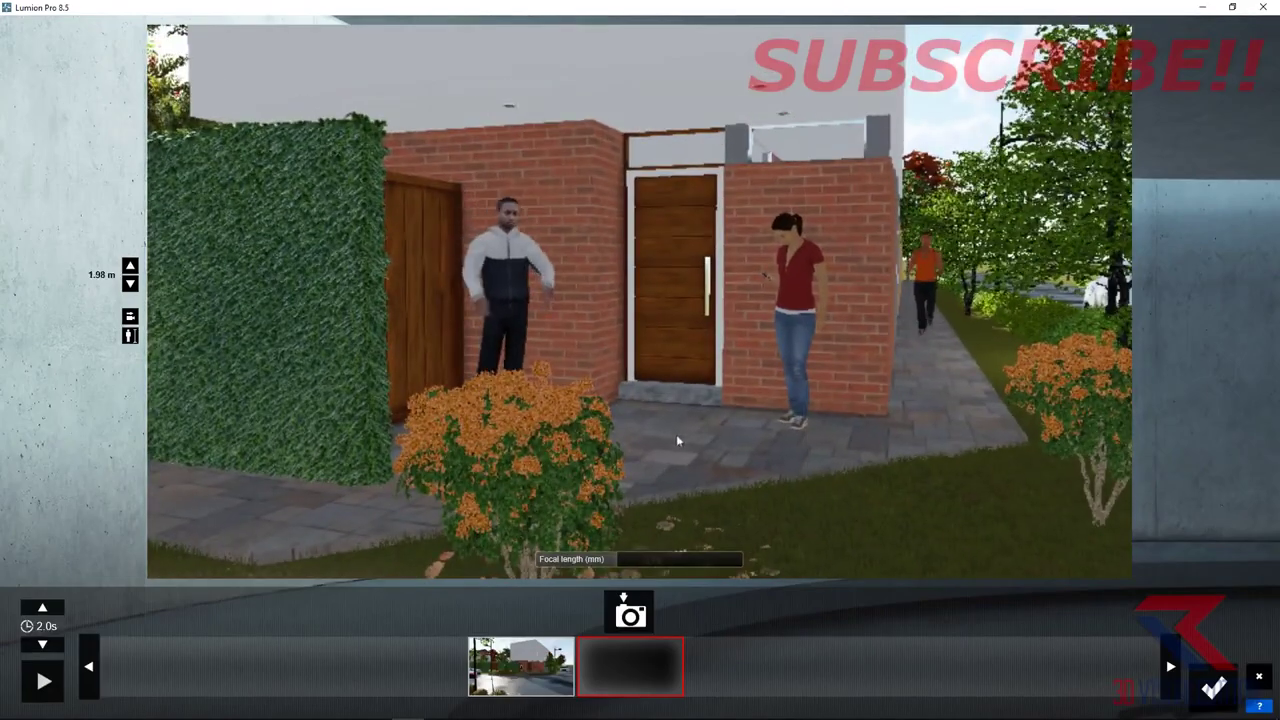
key("d")
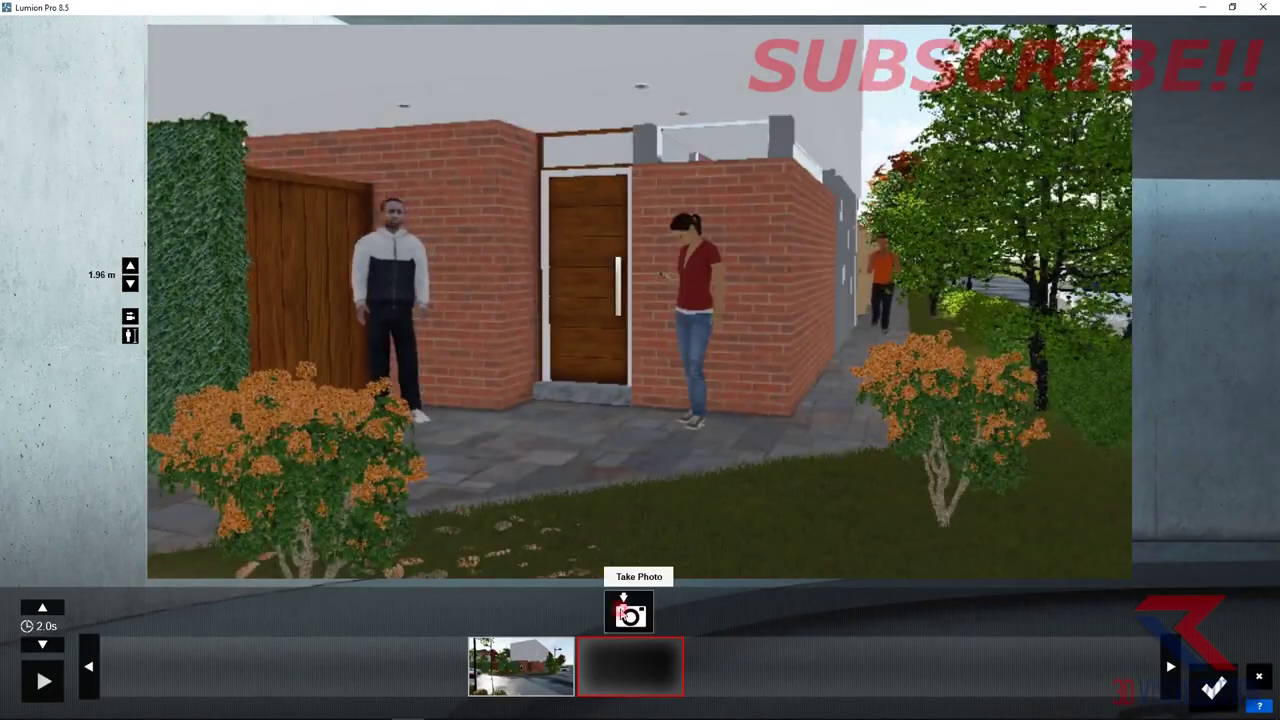
left_click(622, 607)
key("w")
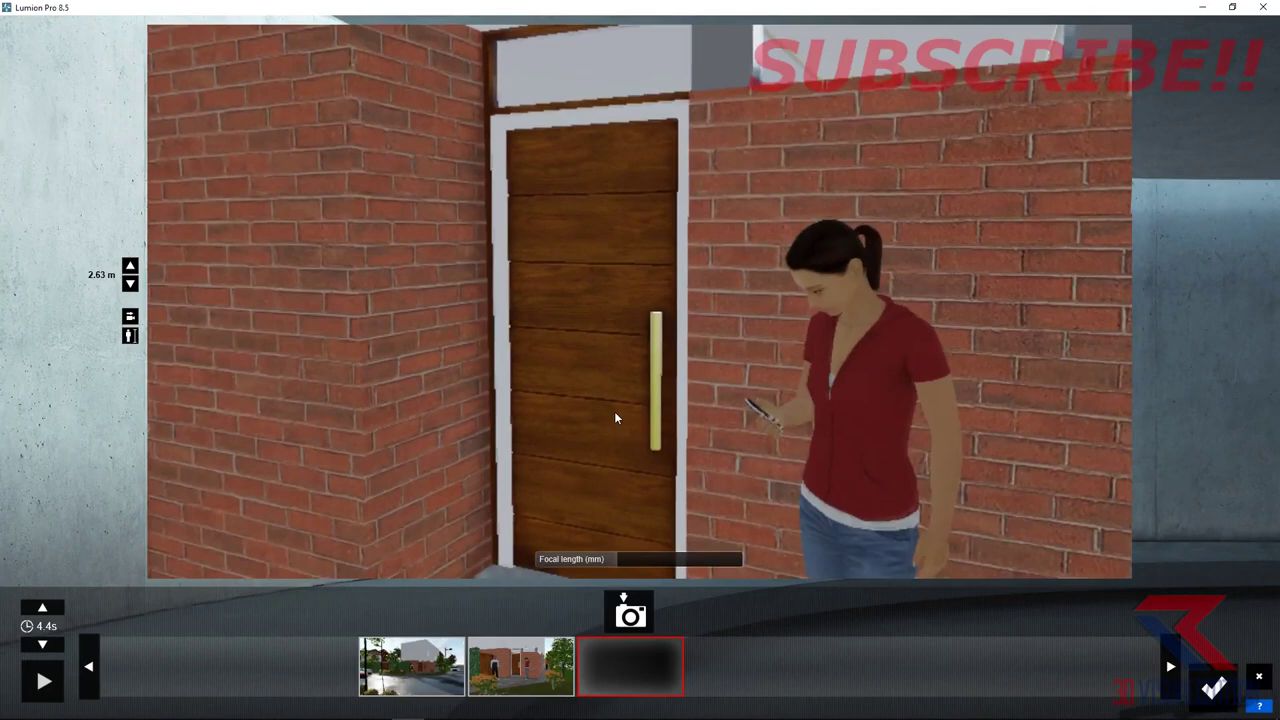
key("s")
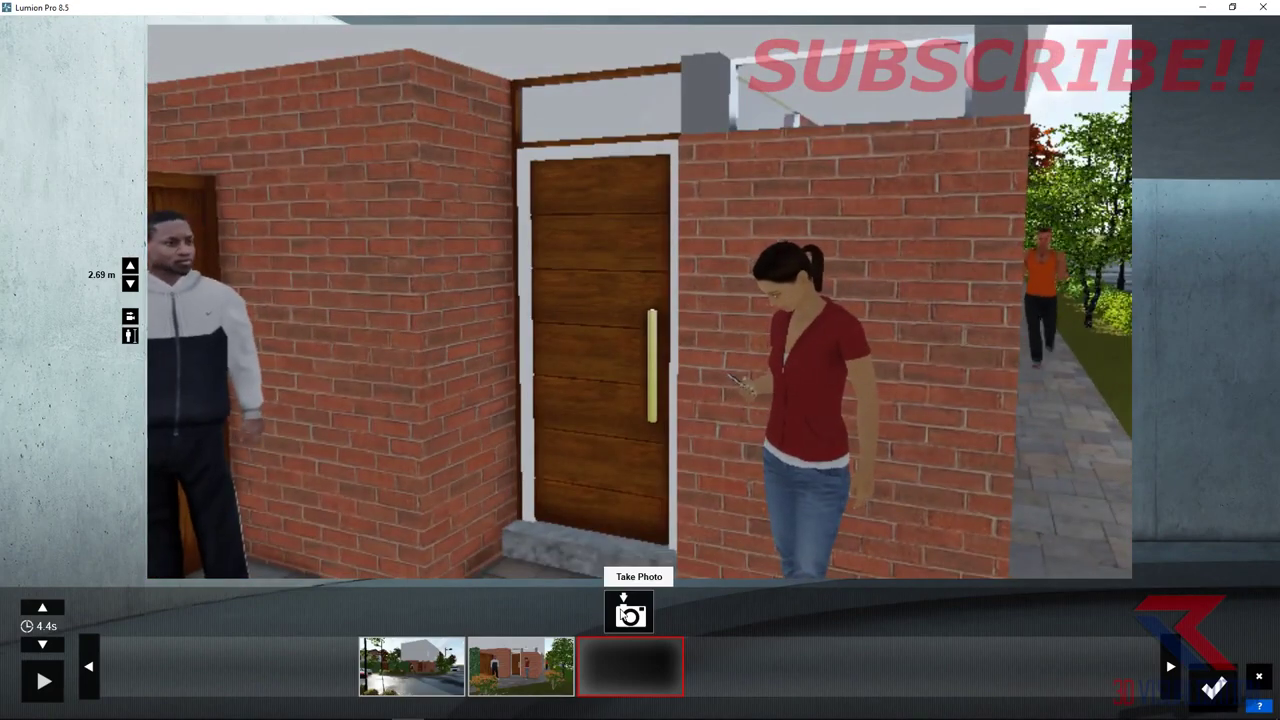
left_click(624, 613)
- Add an interior keyframe, finish the 15-second clip, and cancel a slot-4 recording
key("w")
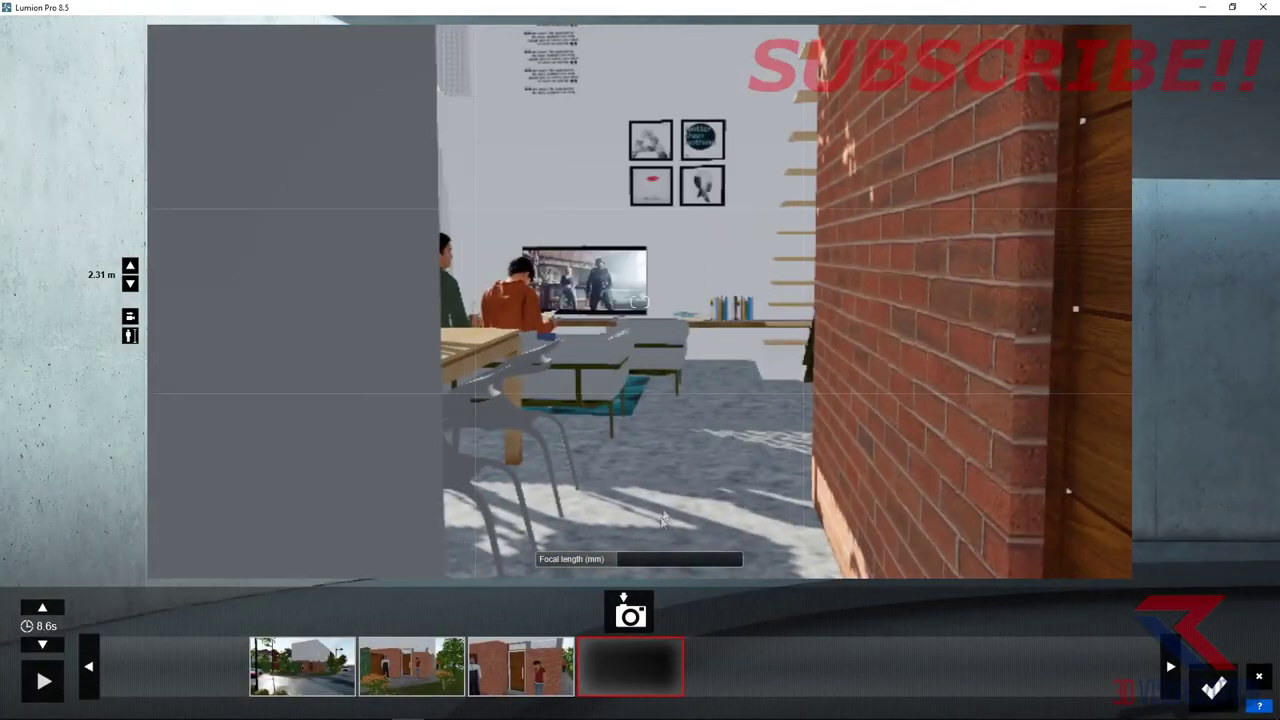
left_click(630, 612)
left_click(193, 665)
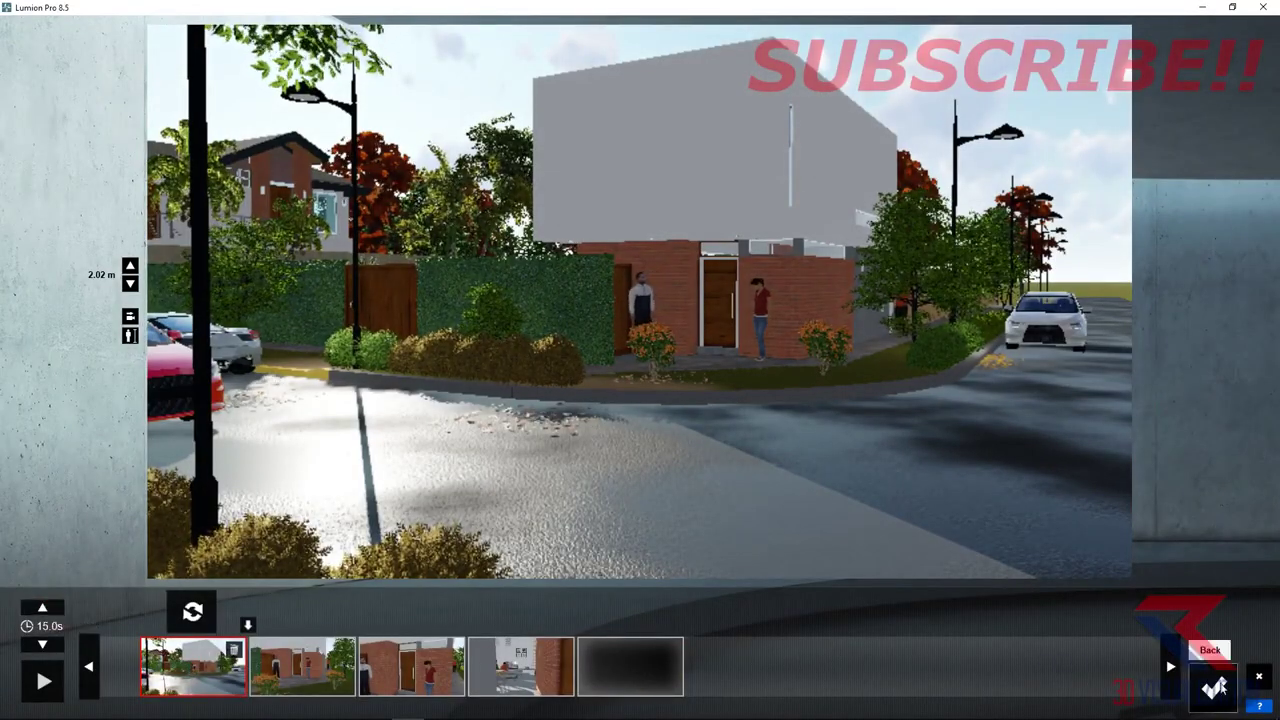
left_click(1188, 682)
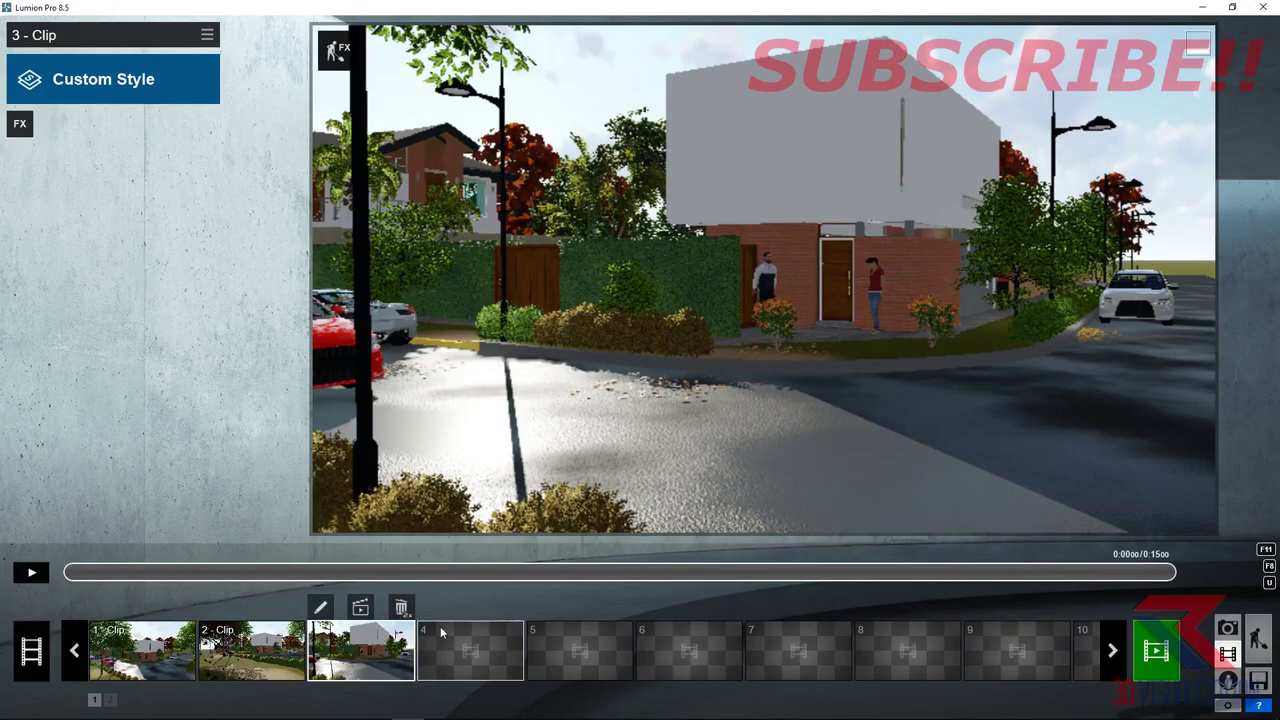
left_click(440, 626)
left_click(466, 463)
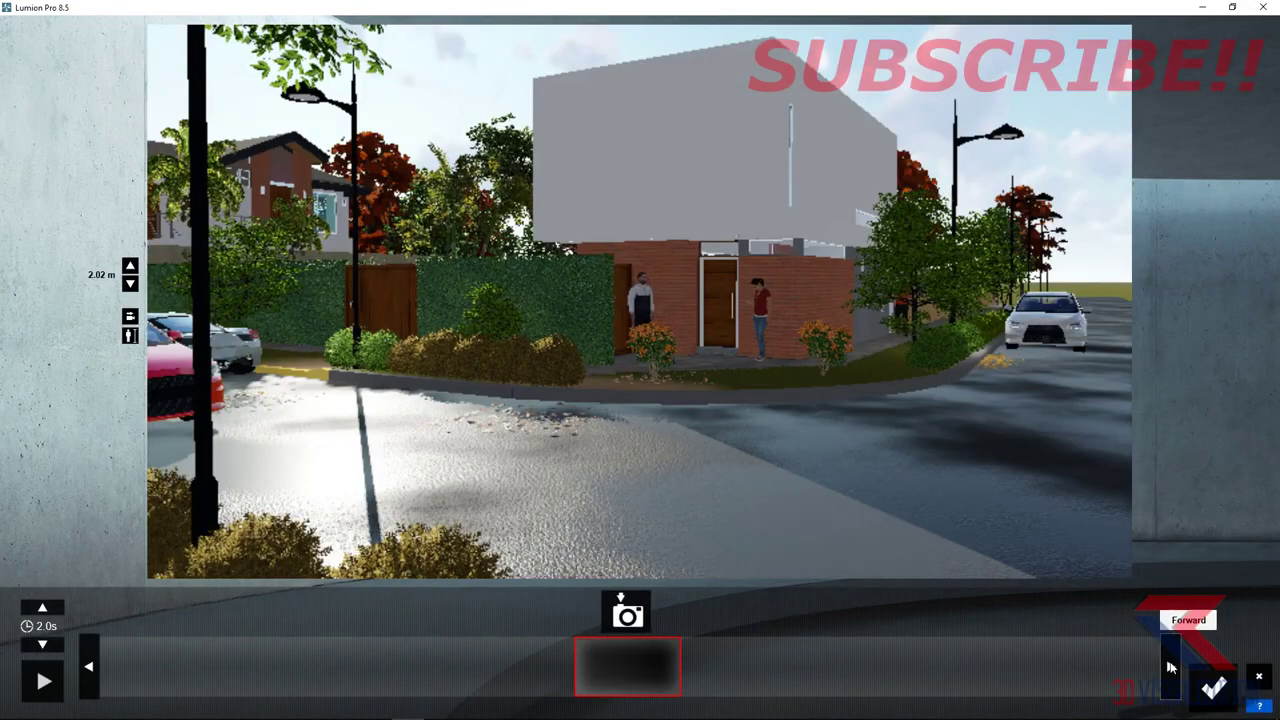
left_click(1258, 680)
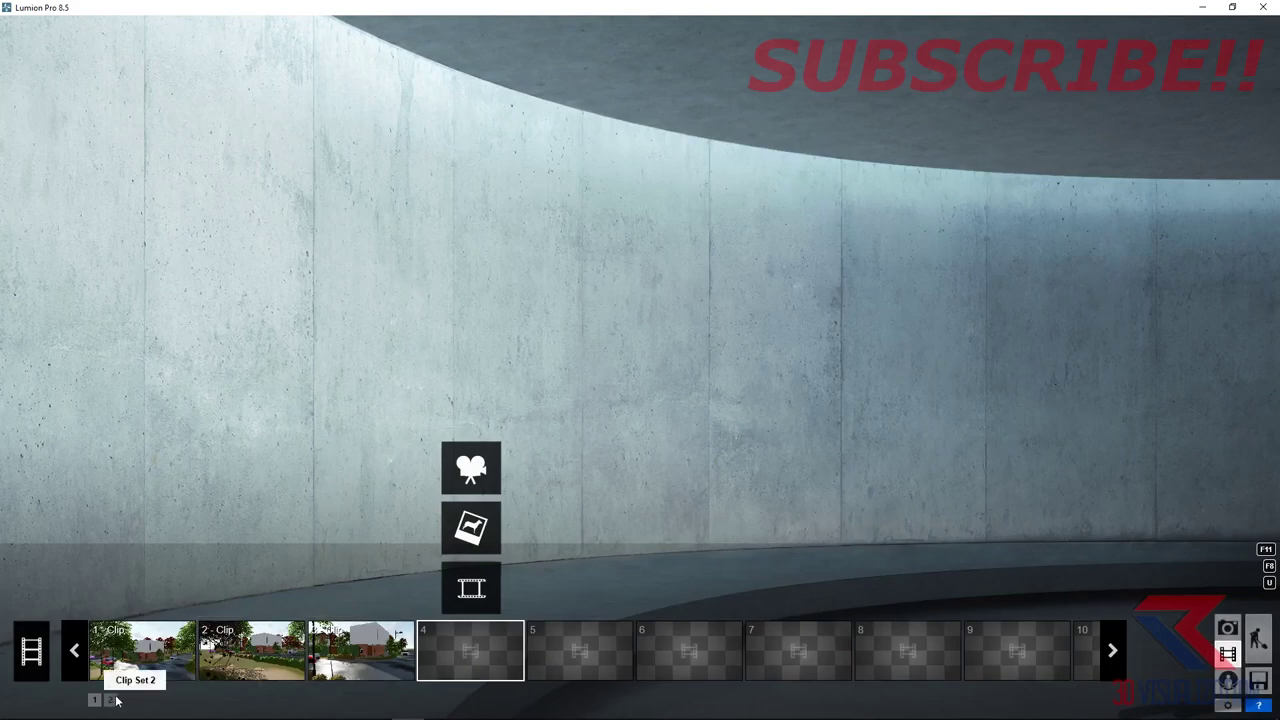
- Fly the camera into the living room and capture a garden-curtain keyframe
left_click(143, 467)
key("w")
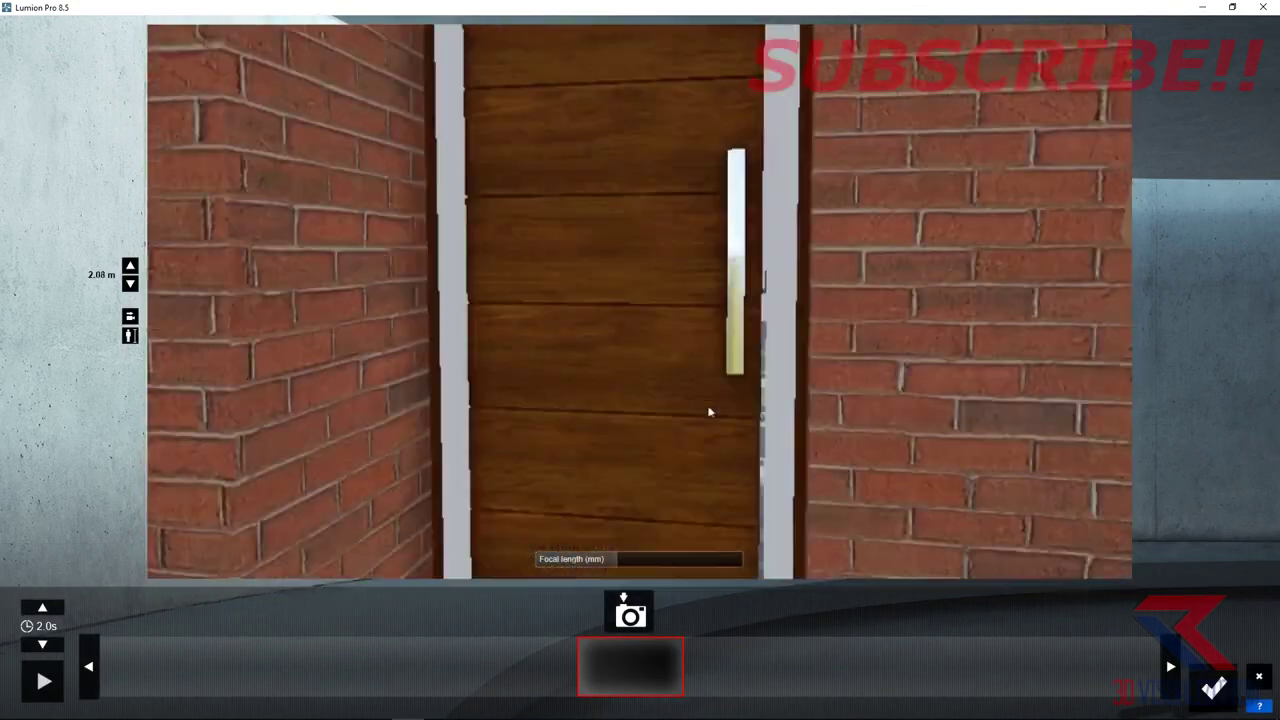
right_click_drag(701, 407, 647, 386)
key("q")
key("e")
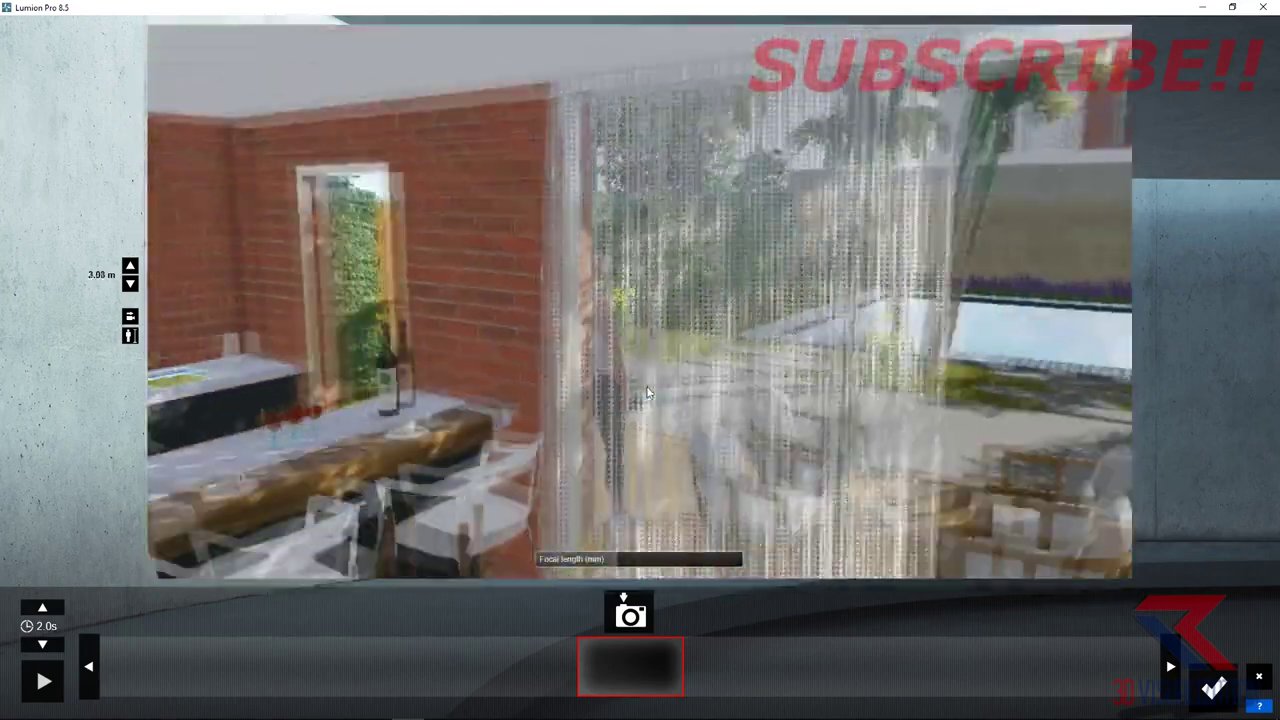
key("s")
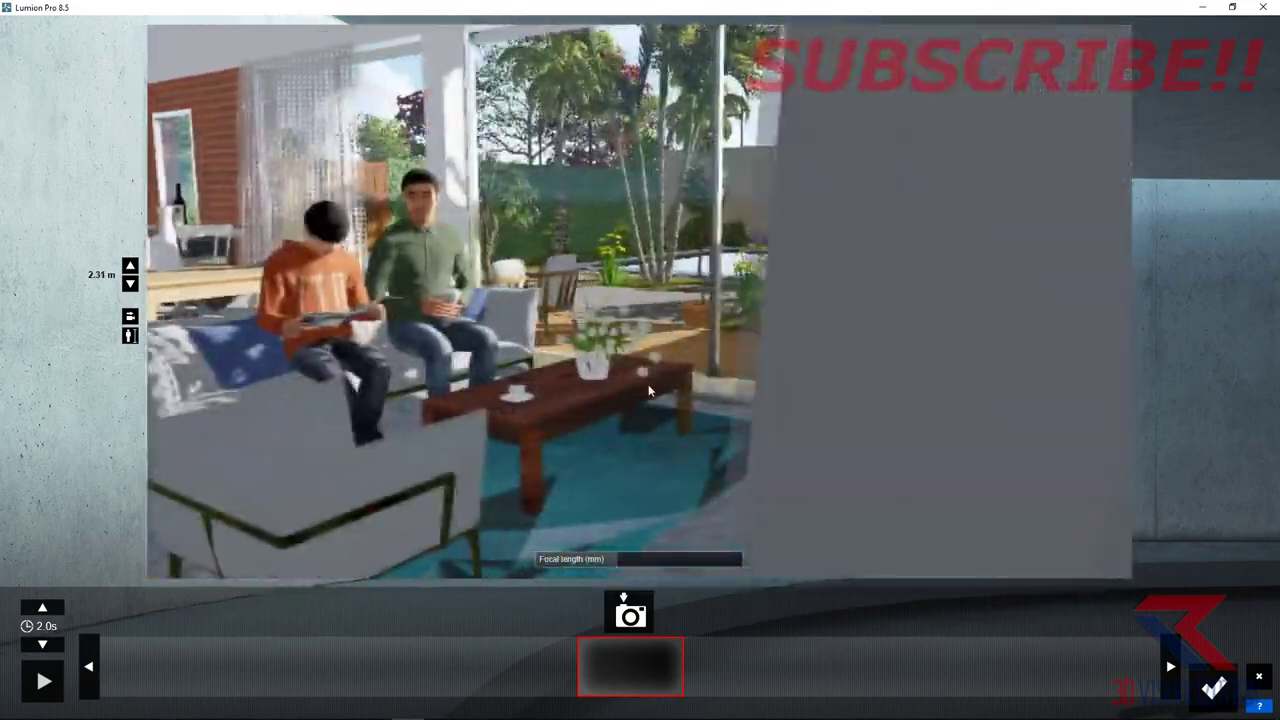
key("w")
key("s")
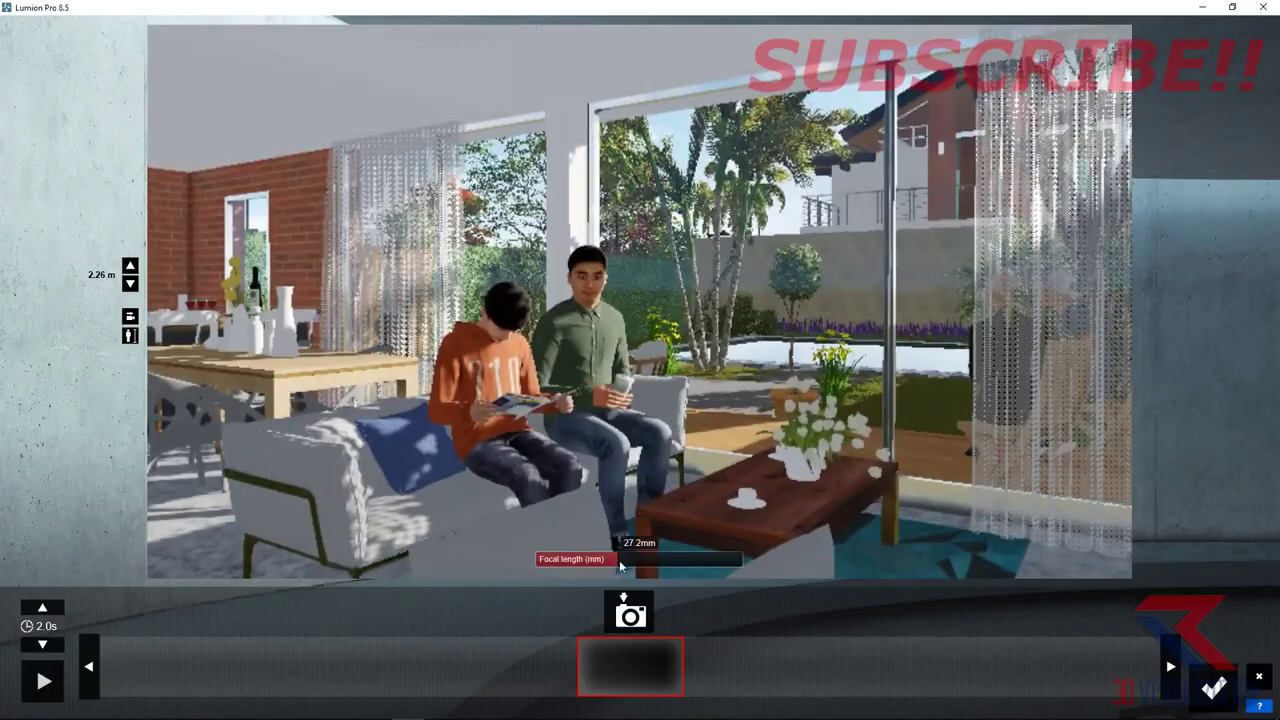
key("s")
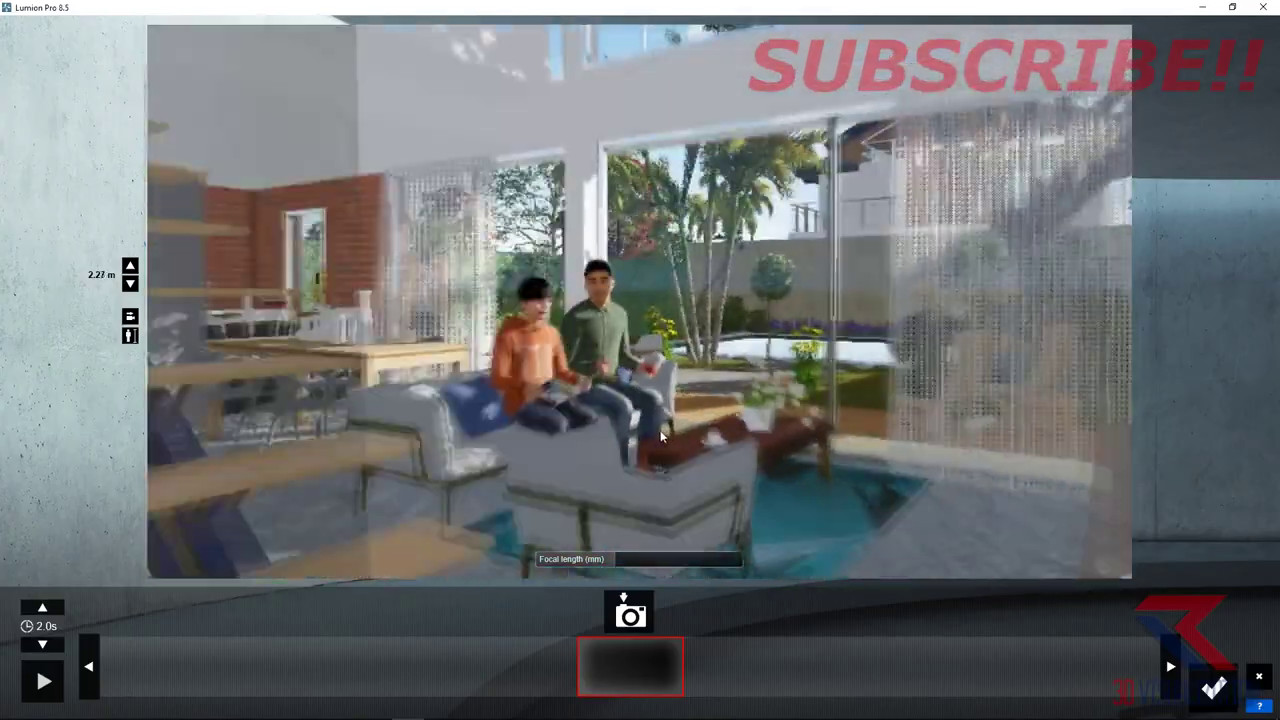
key("w")
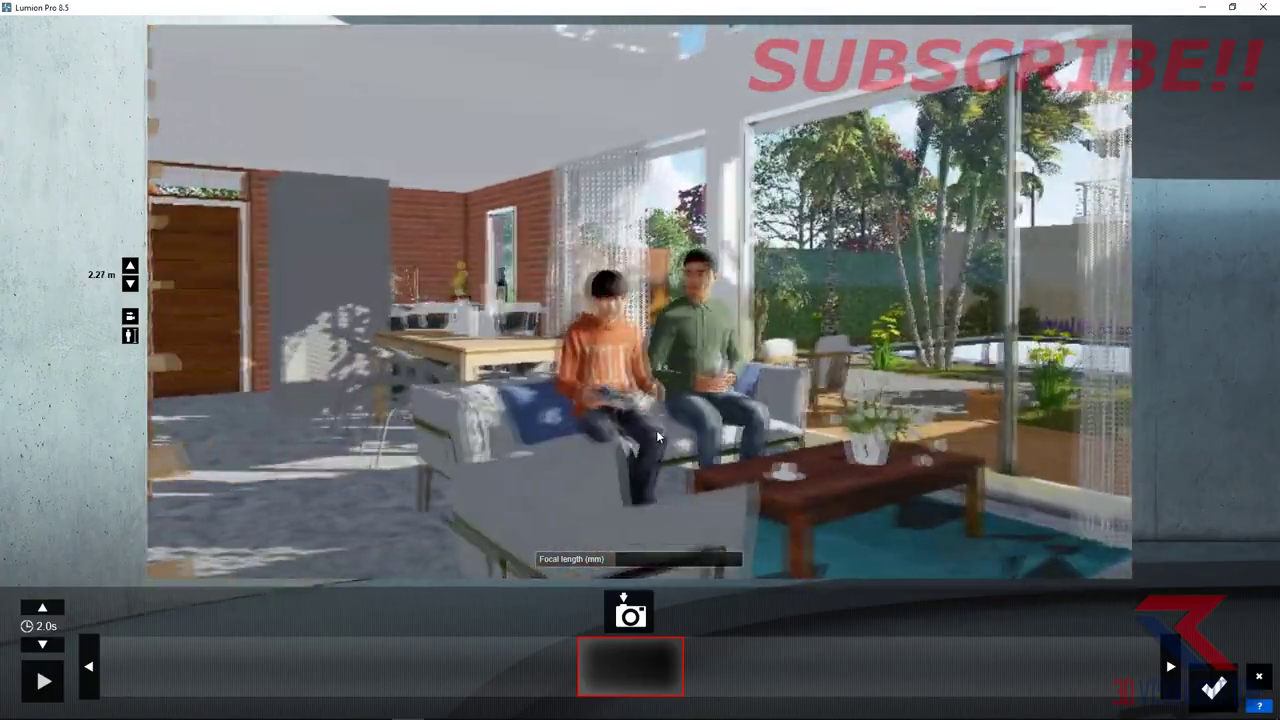
right_click_drag(656, 430, 822, 388)
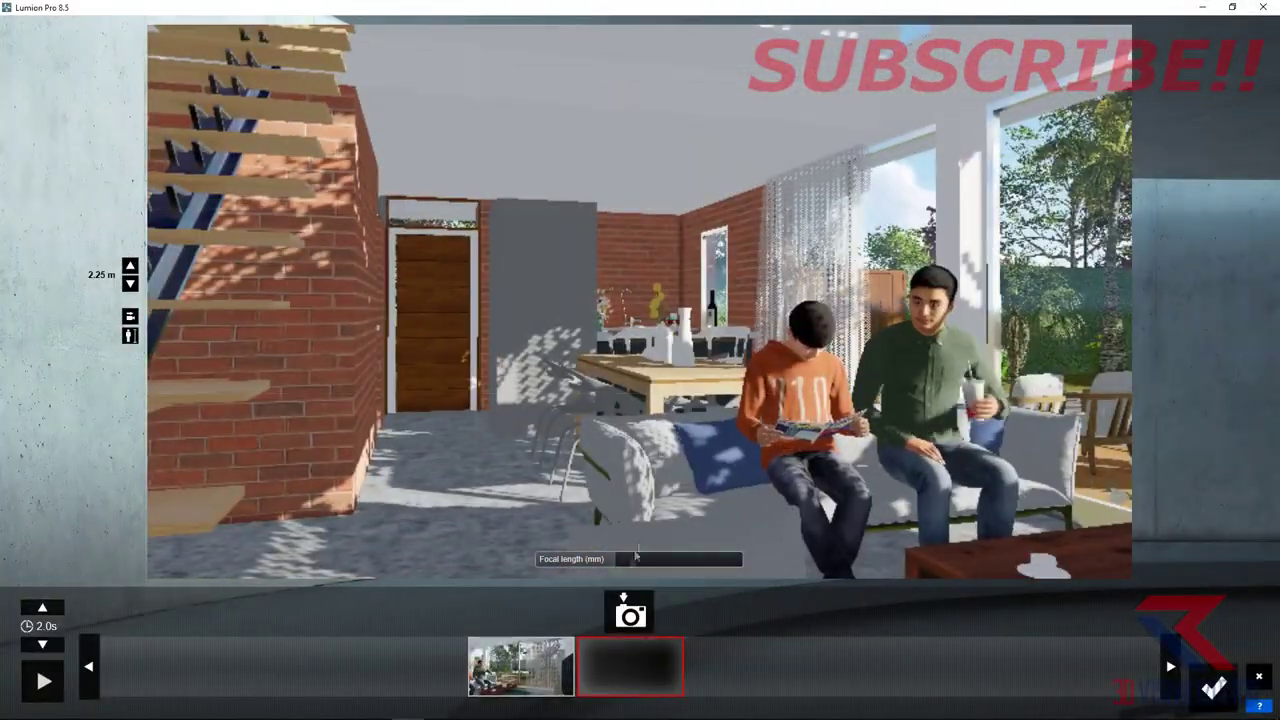
left_click(630, 614)
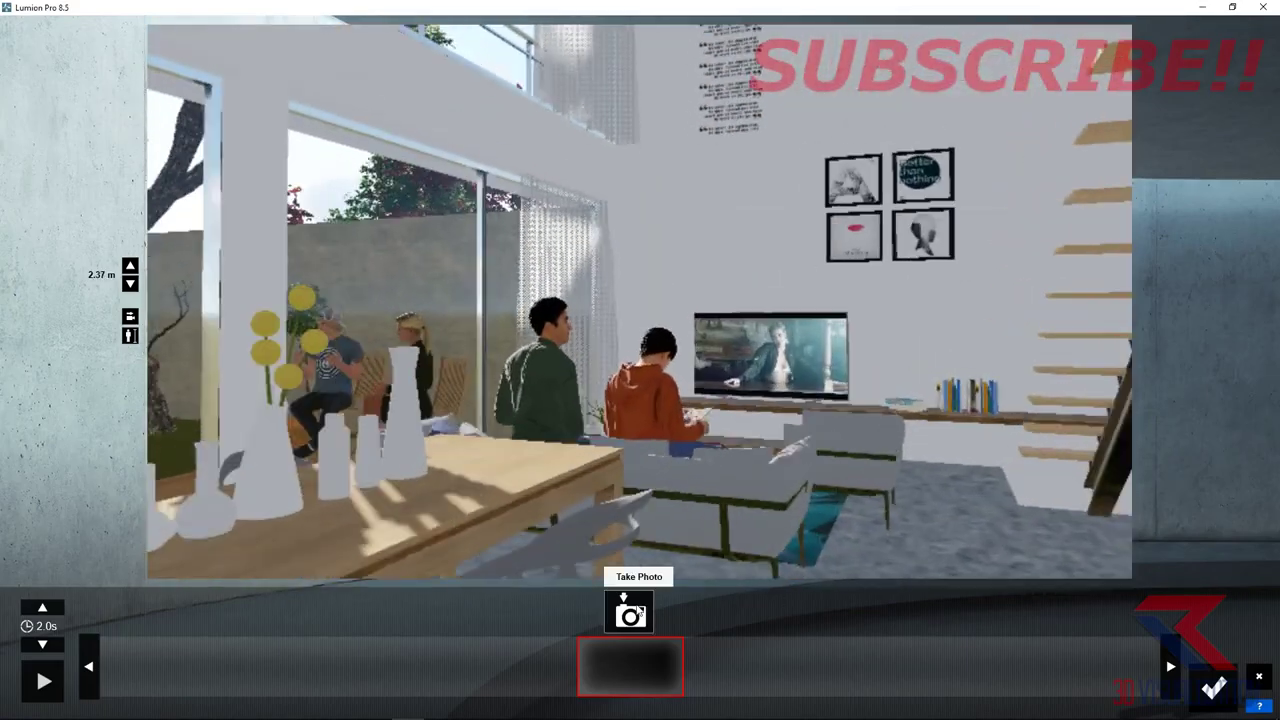
- Capture the TV and curtained-doorway keyframes, review them, and finish the 9.7-second clip
left_click(630, 612)
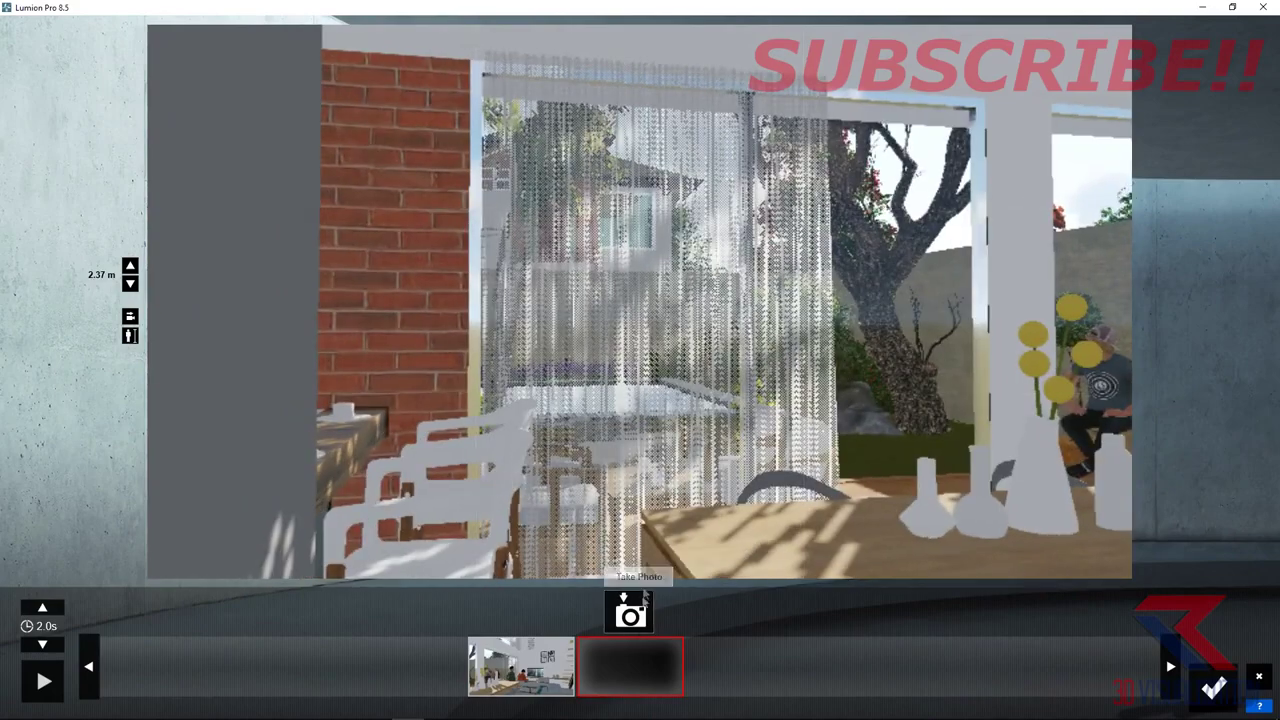
left_click(637, 627)
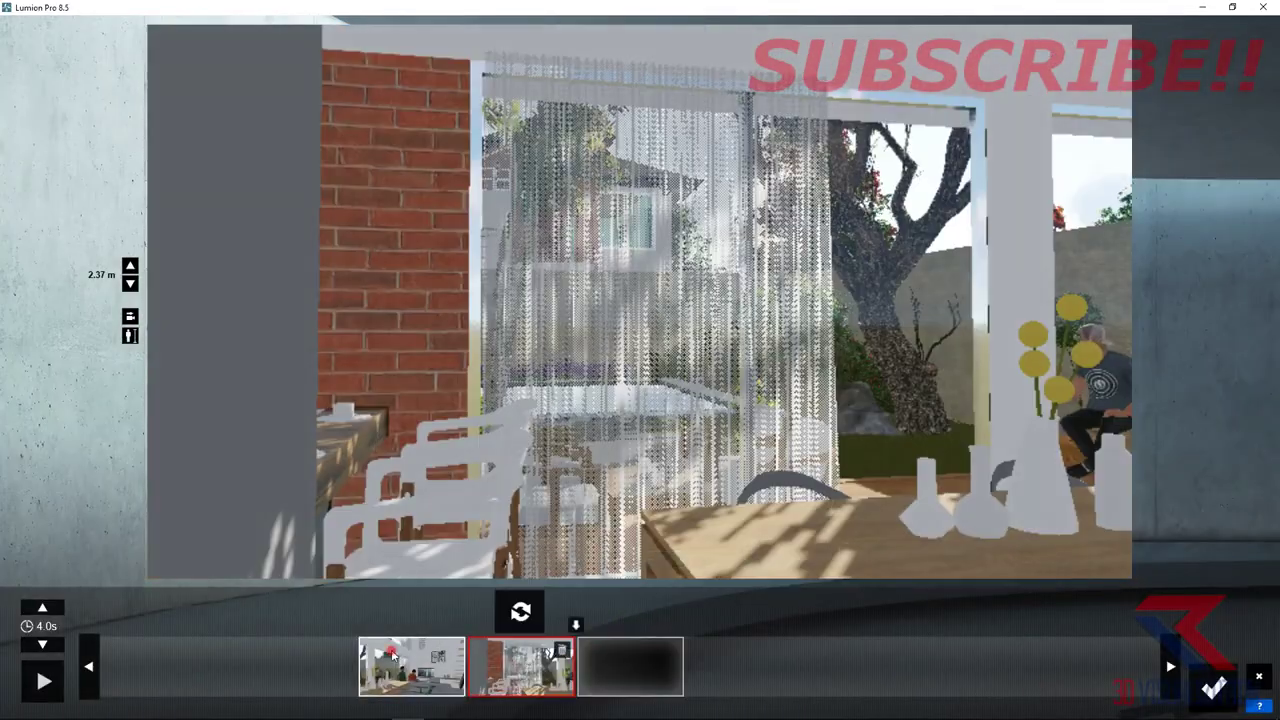
left_click(392, 655)
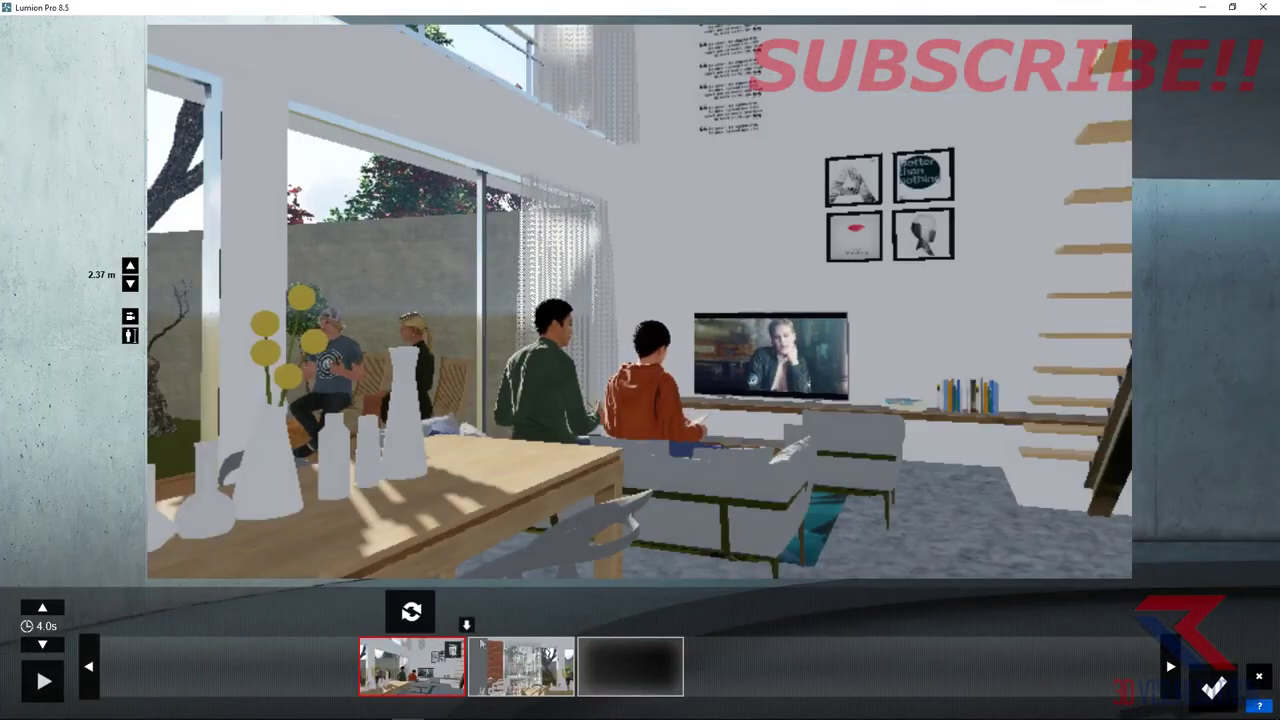
left_click(483, 648)
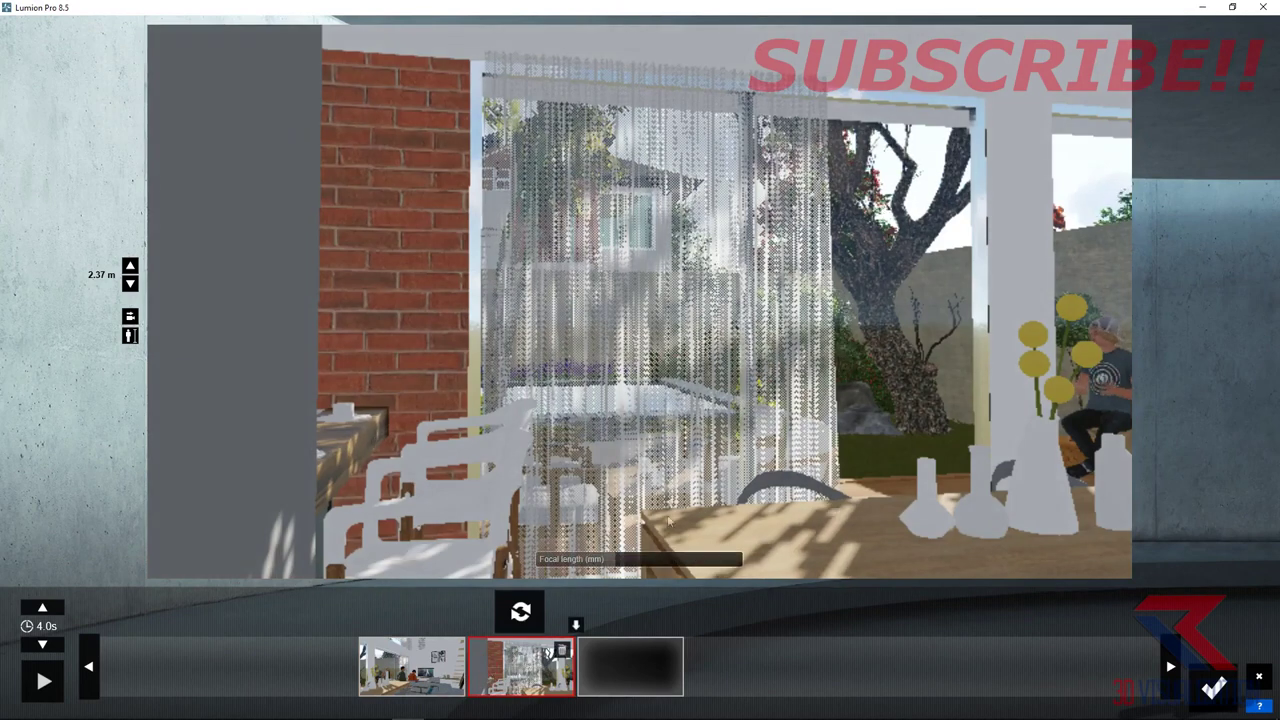
left_click(413, 677)
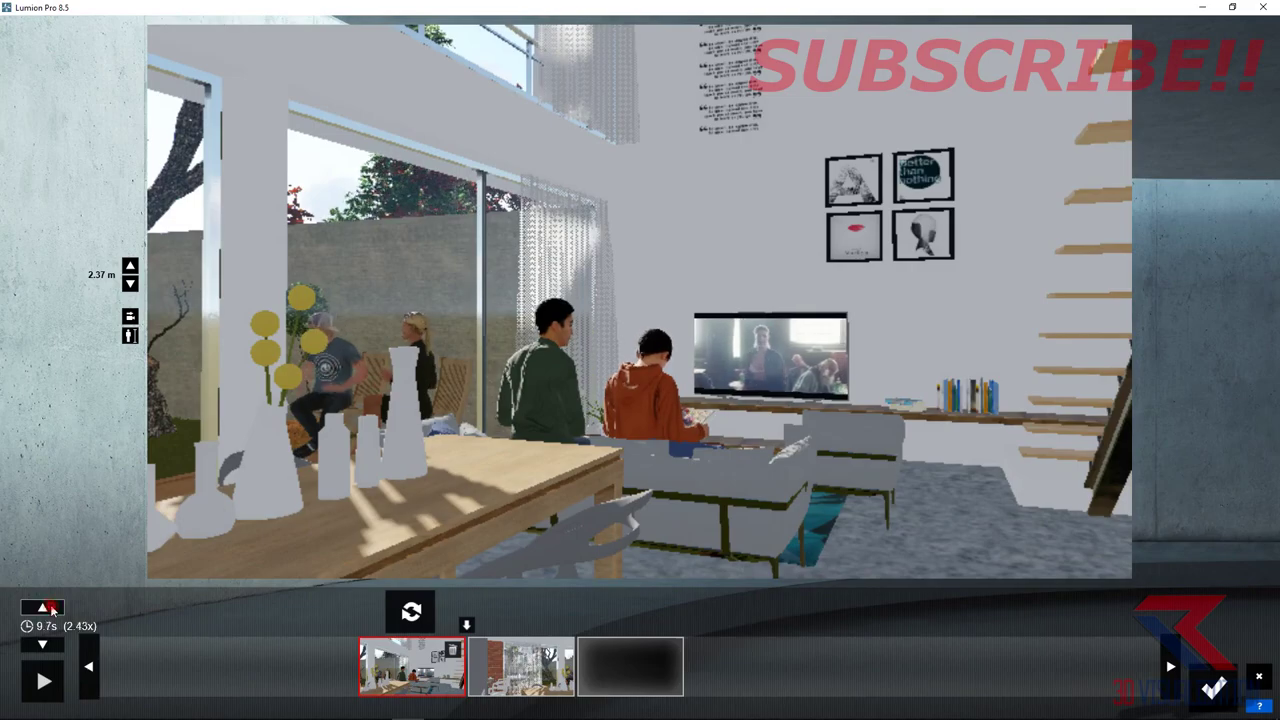
left_click(1212, 690)
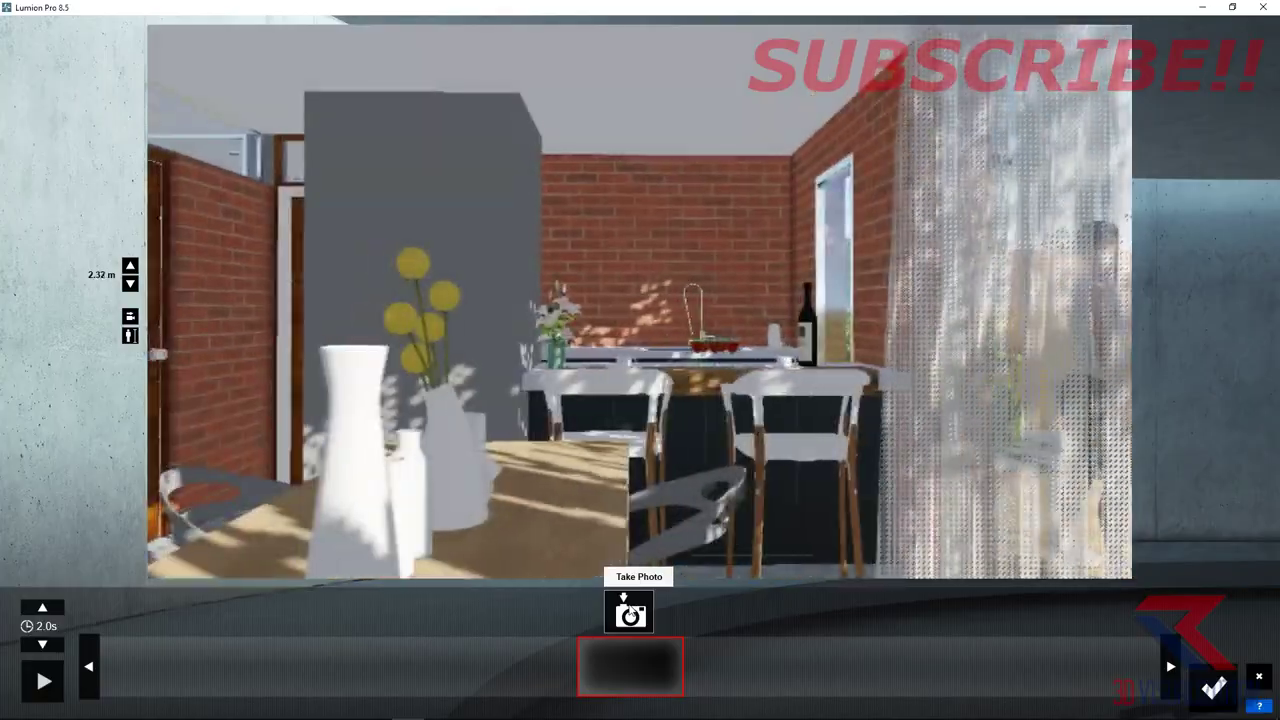
- Capture two kitchen dining keyframes and finish the clip at 8.0 seconds
left_click(626, 602)
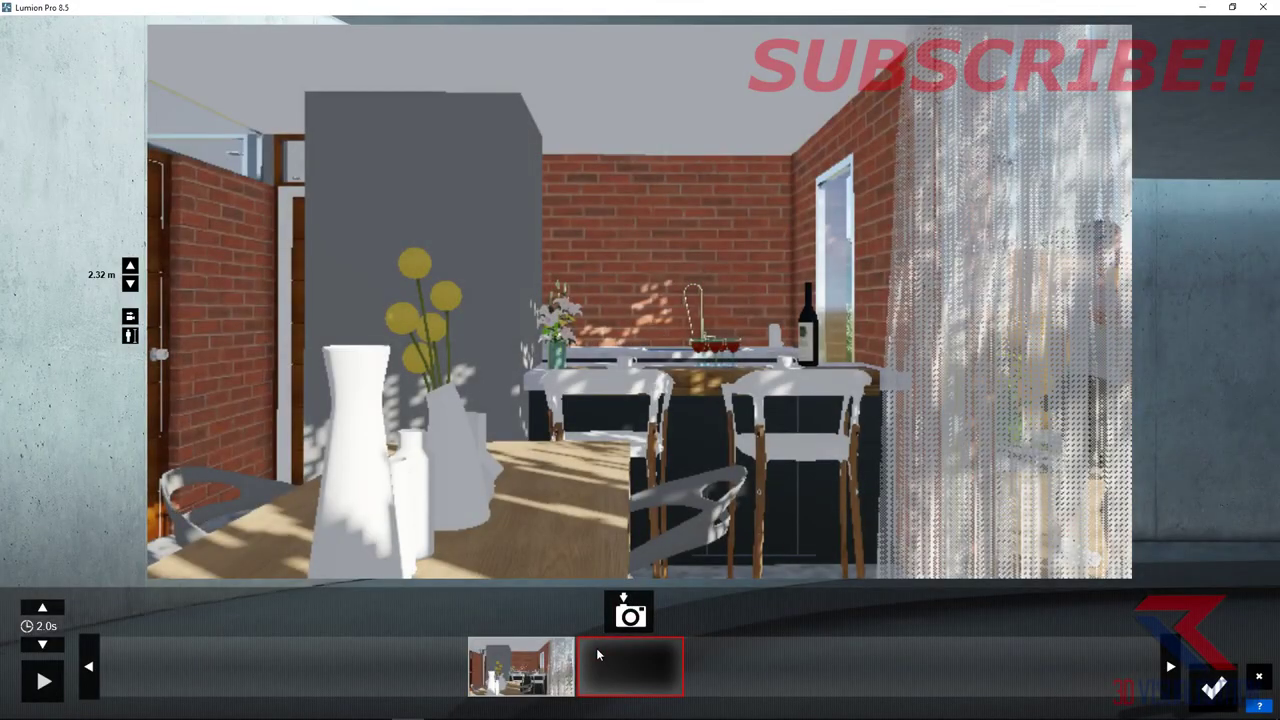
key("w")
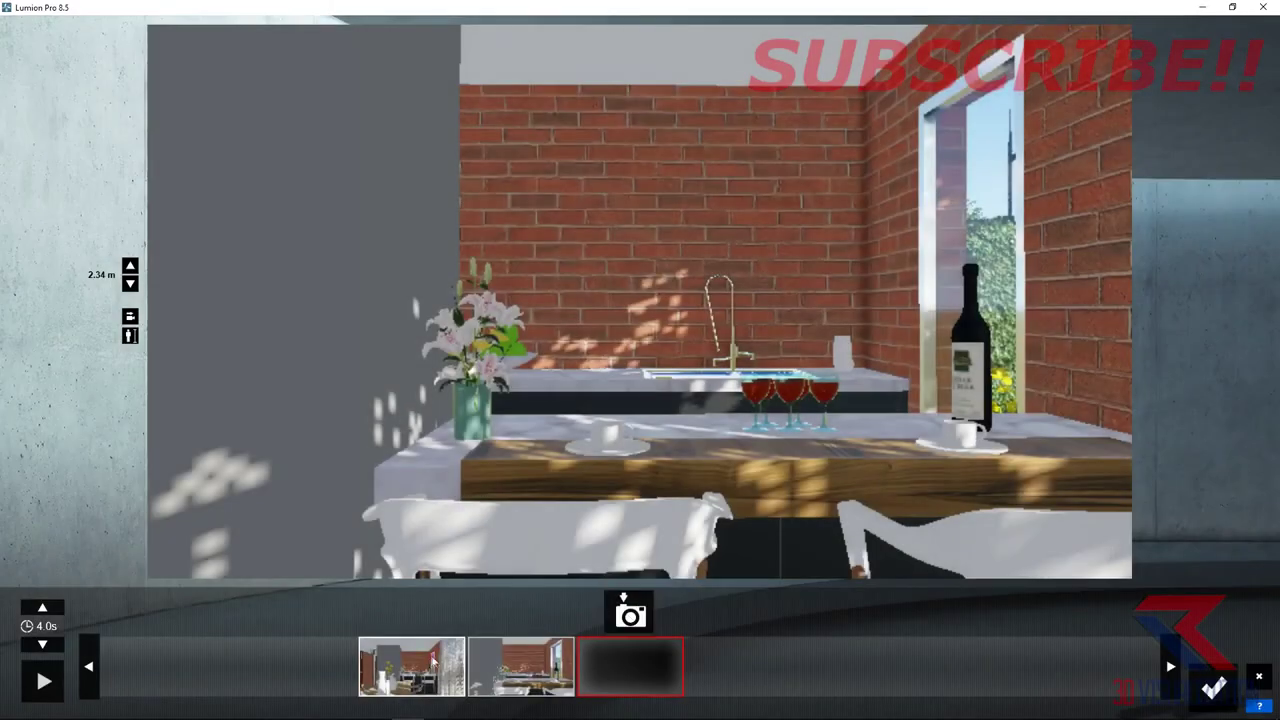
left_click(433, 660)
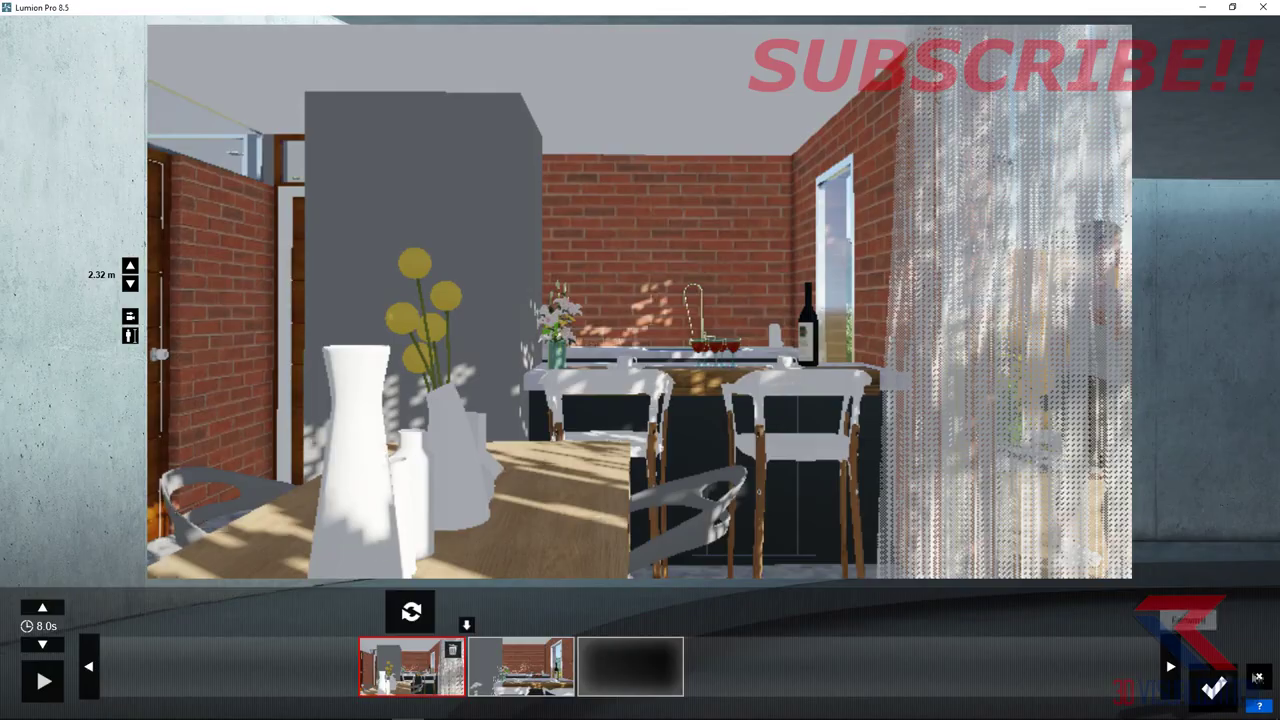
left_click(1258, 677)
- Capture two top-down keyframes over the sofa, rug and coffee table, rotating between them
left_click(471, 651)
left_click(471, 586)
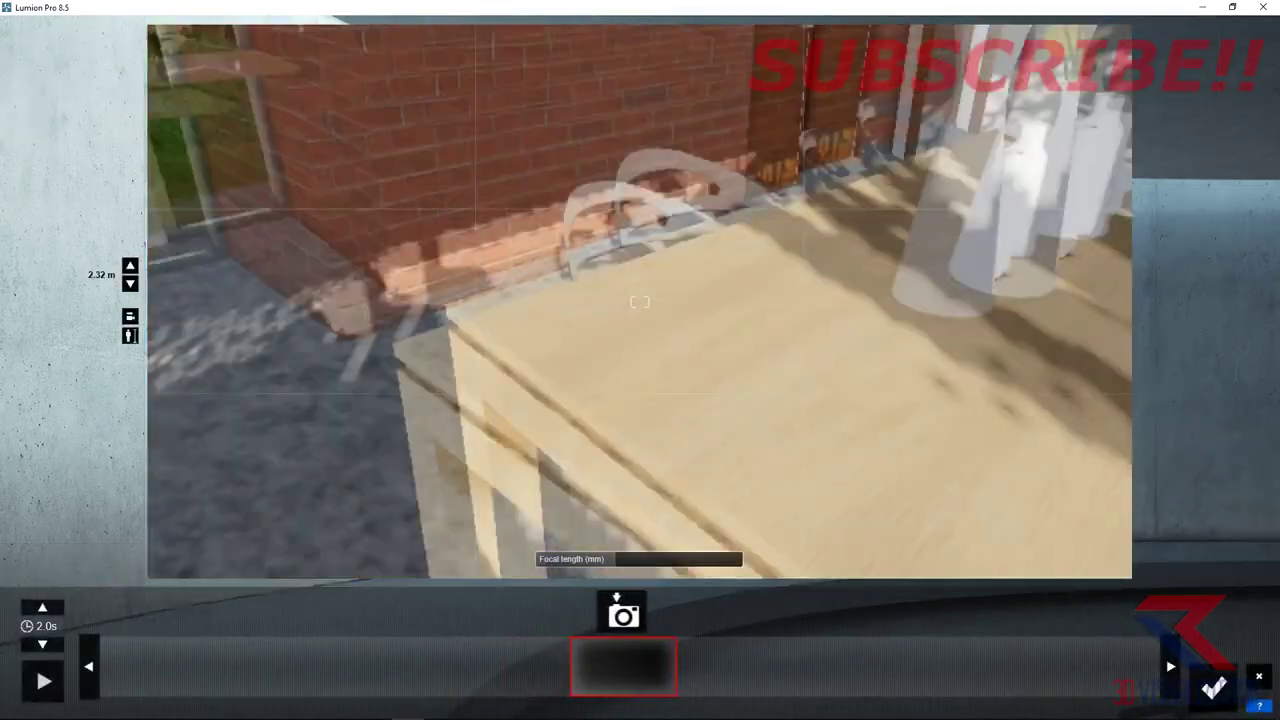
key("ctrl+1")
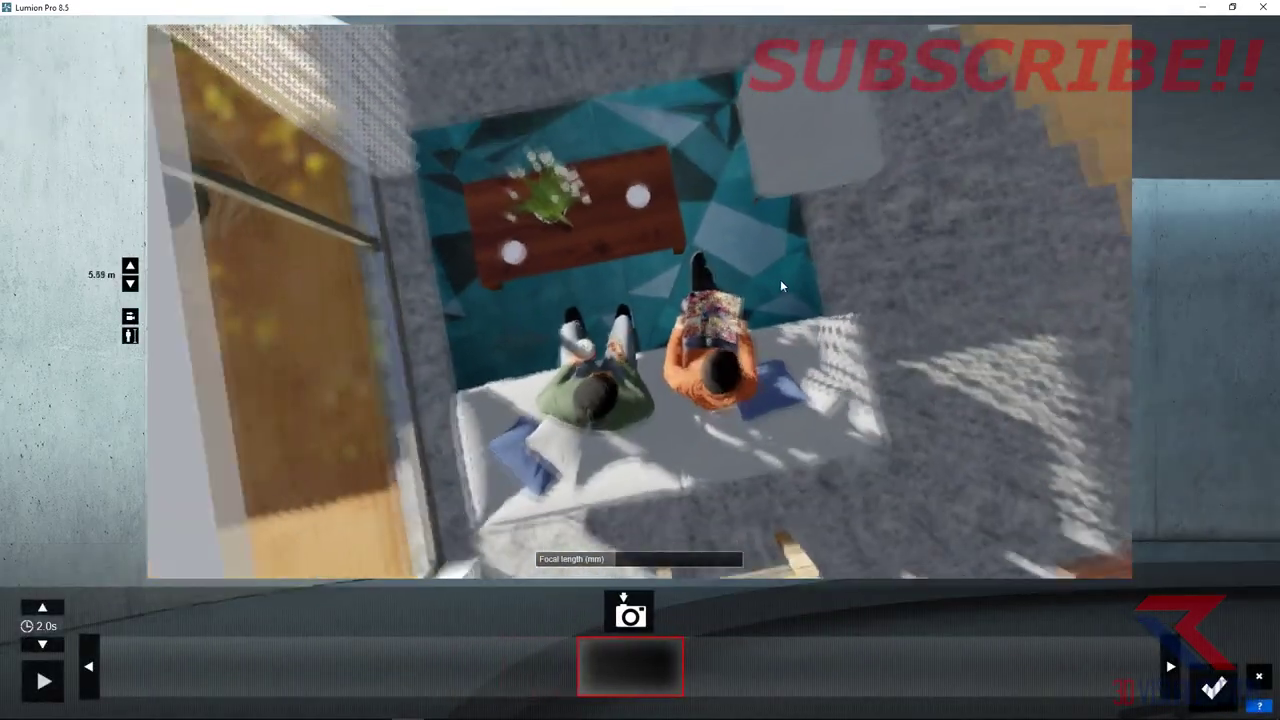
key("ctrl+2")
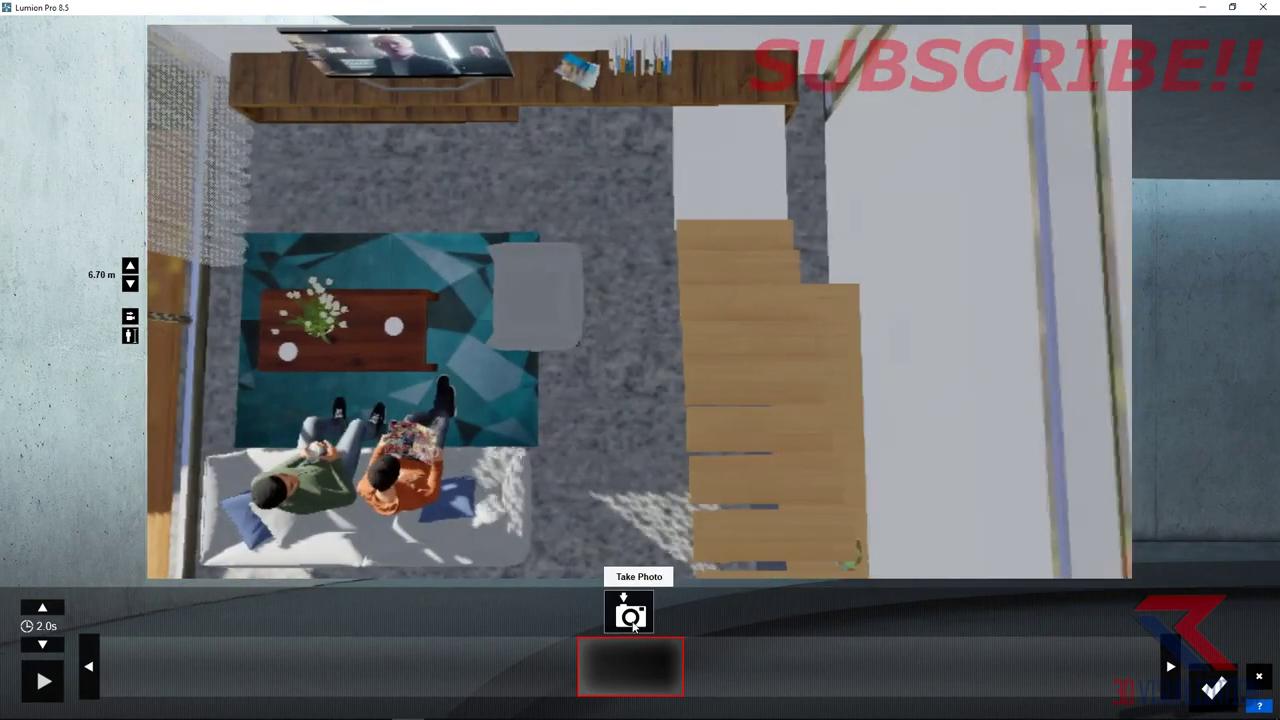
left_click(633, 625)
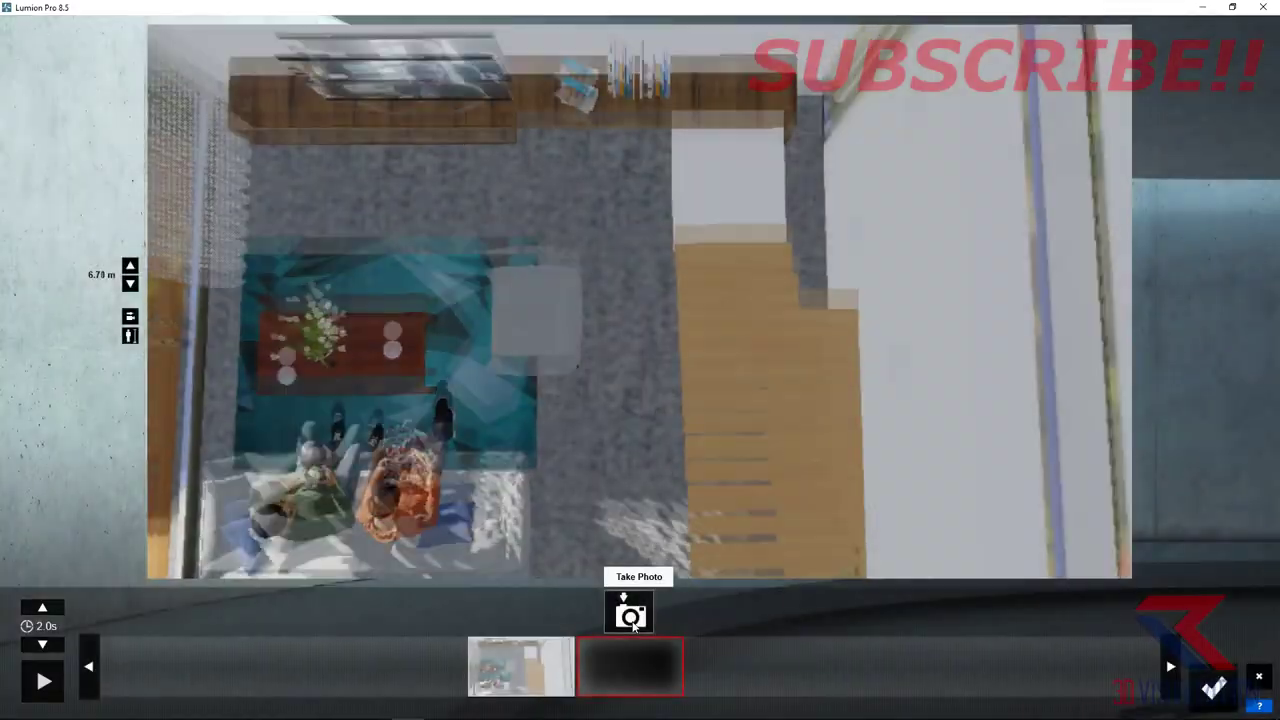
right_click_drag(640, 302, 760, 302)
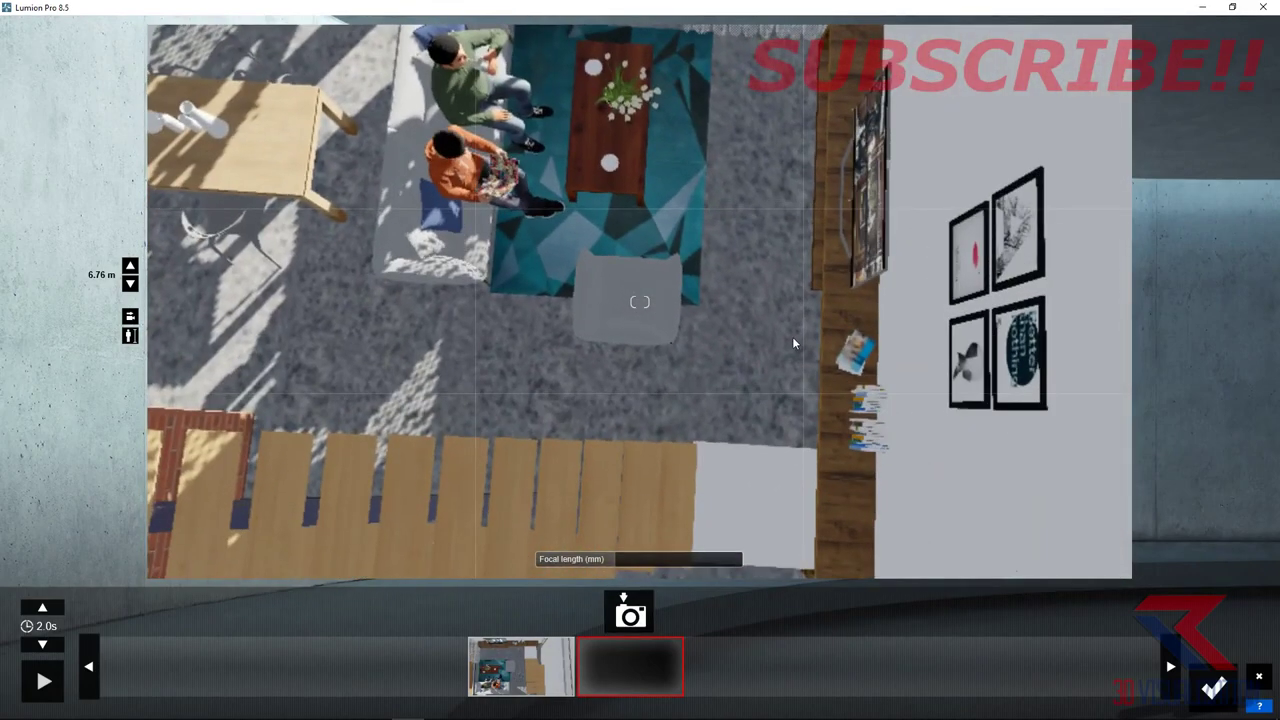
left_click(630, 613)
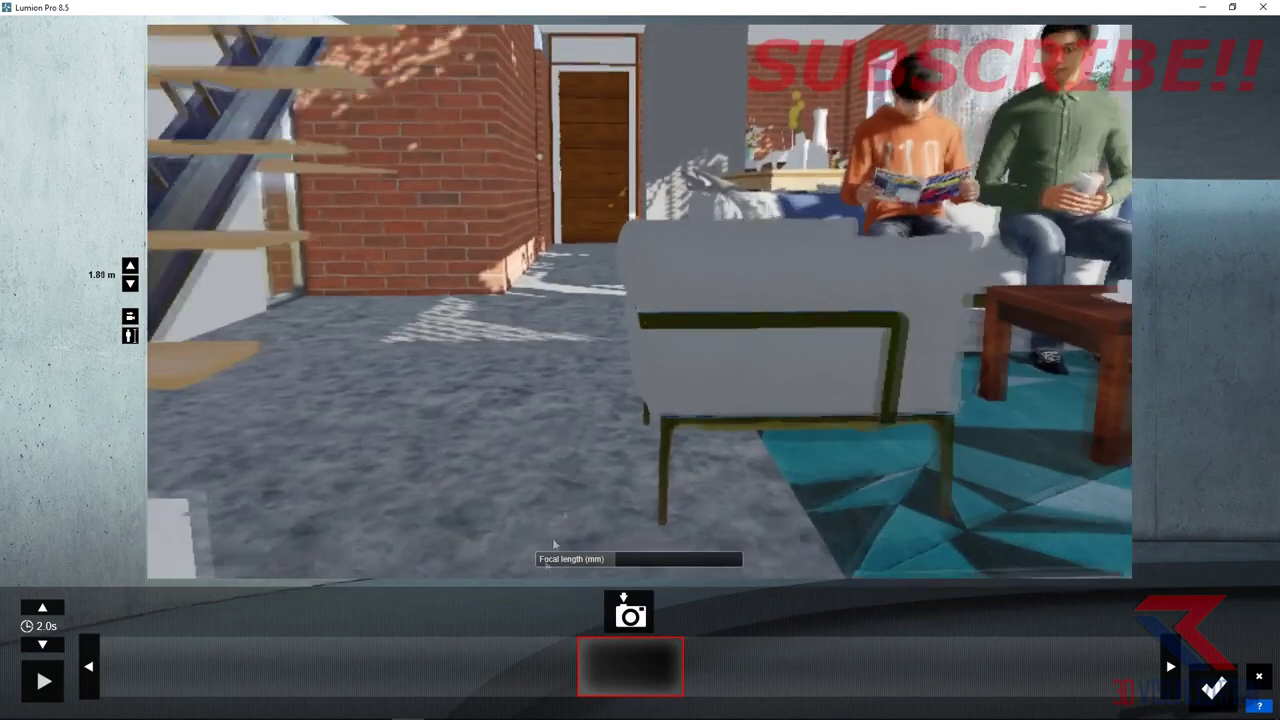
- Capture a keyframe of the living room beside the stairs
key("s")
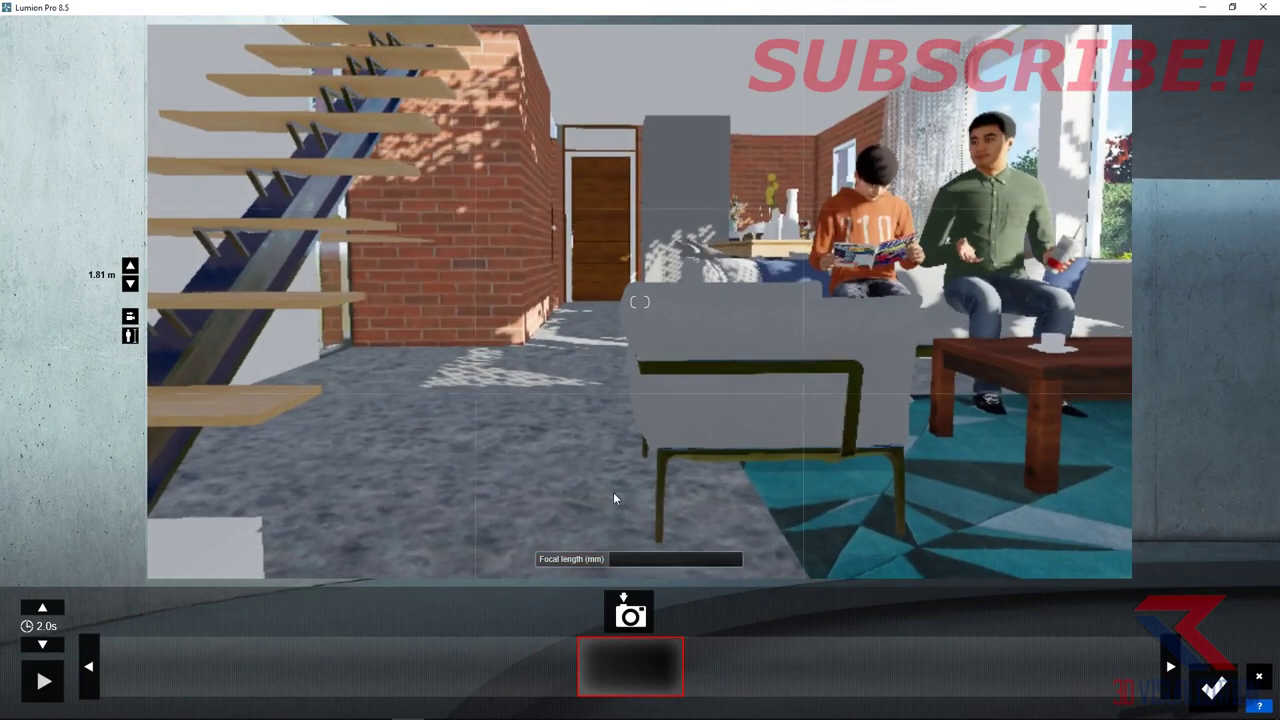
key("e")
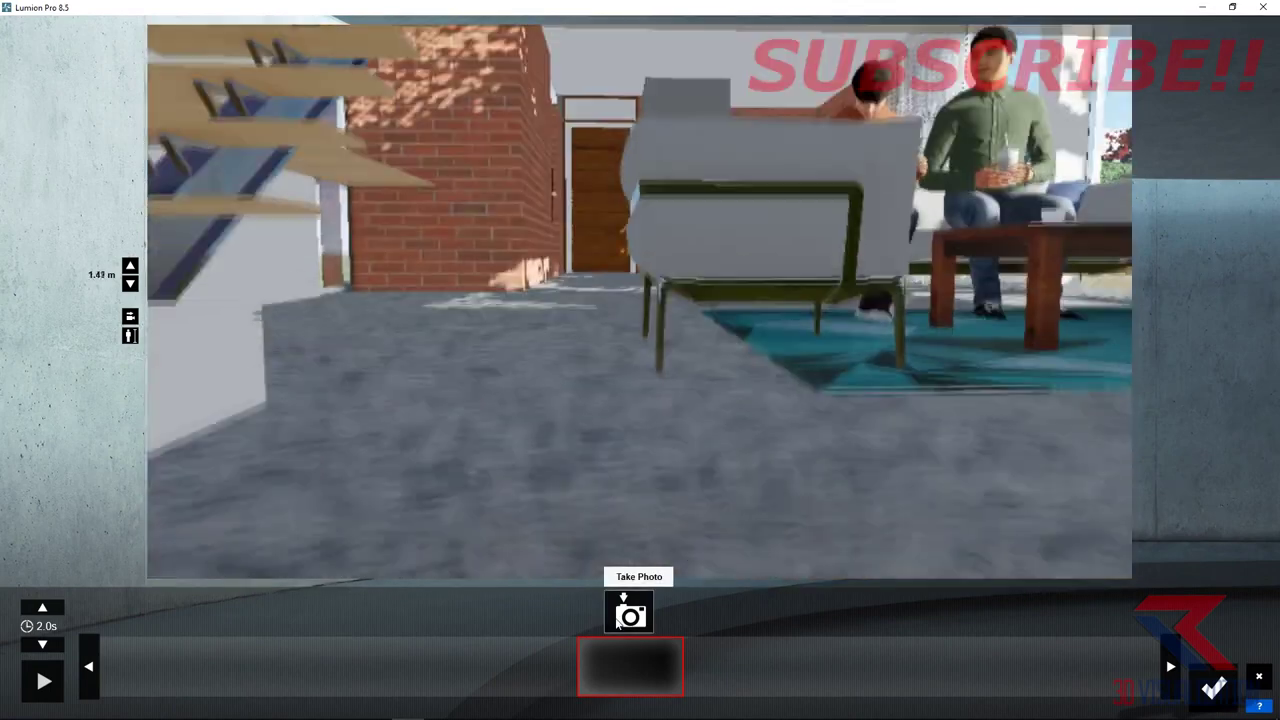
key("q")
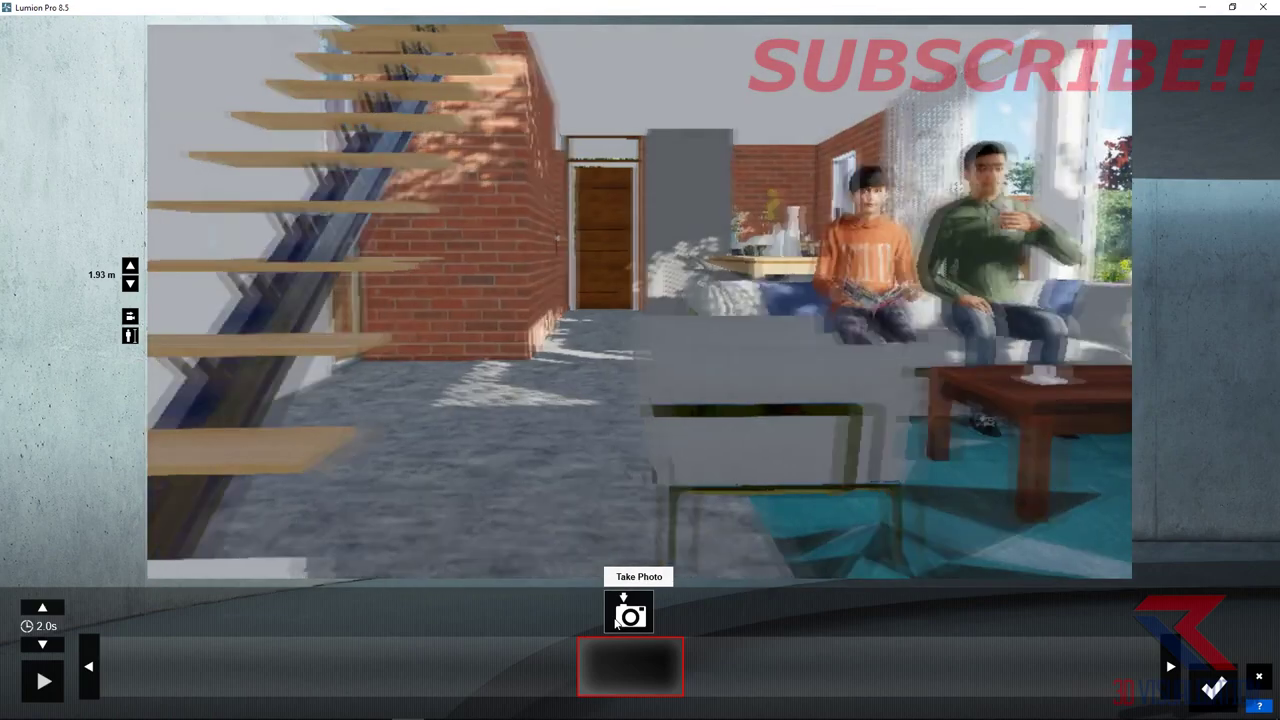
key("a")
left_click(628, 612)
- Raise the camera upstairs and refresh the second keyframe with the slatted-wall bedroom view
key("q")
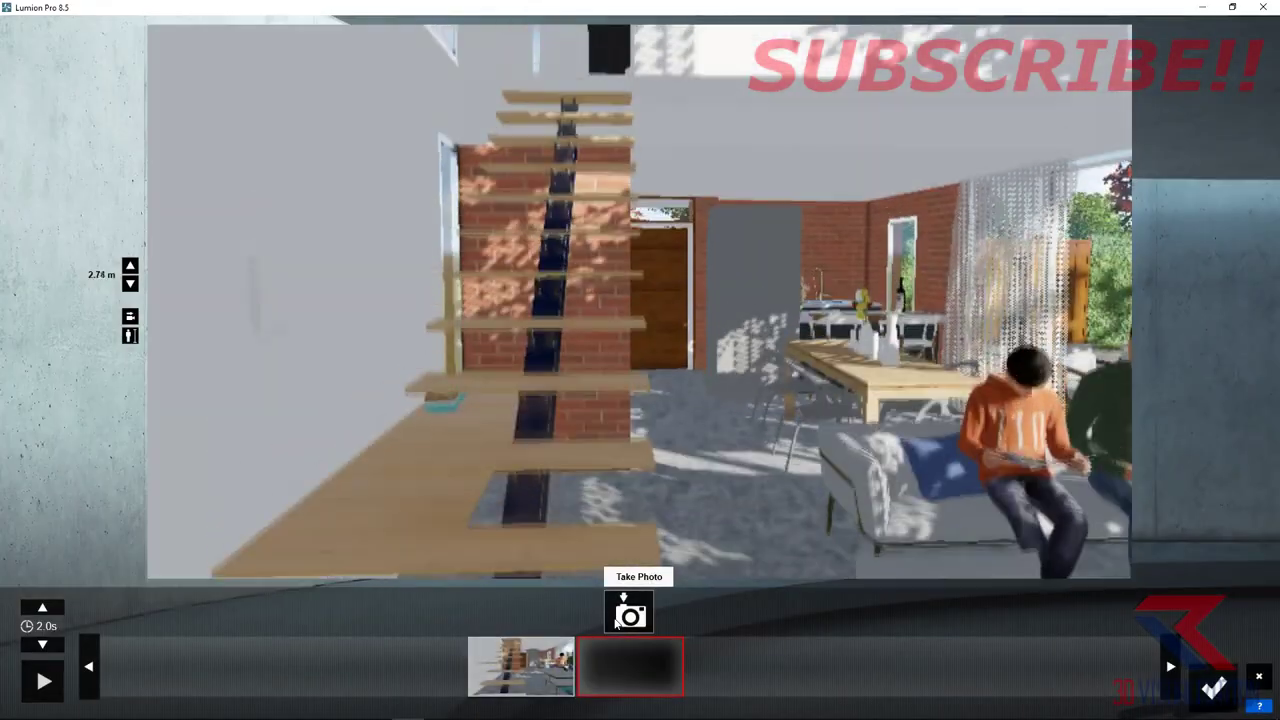
key("q")
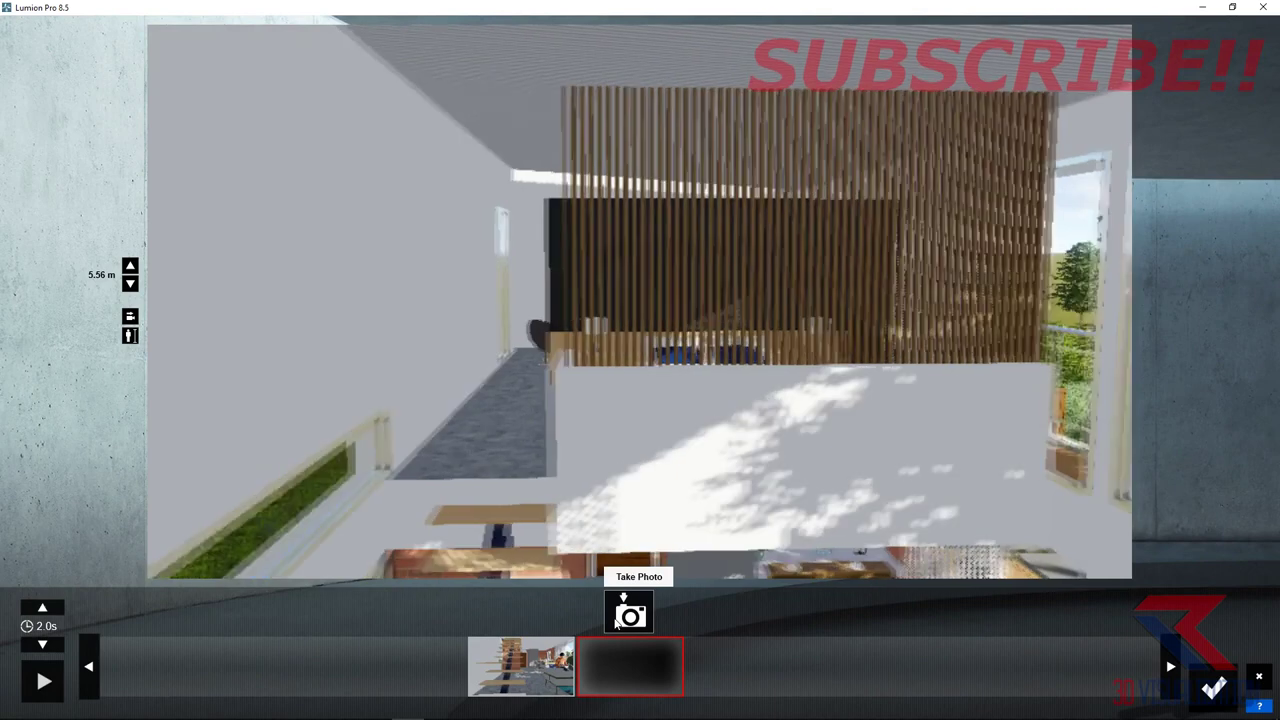
left_click(551, 672)
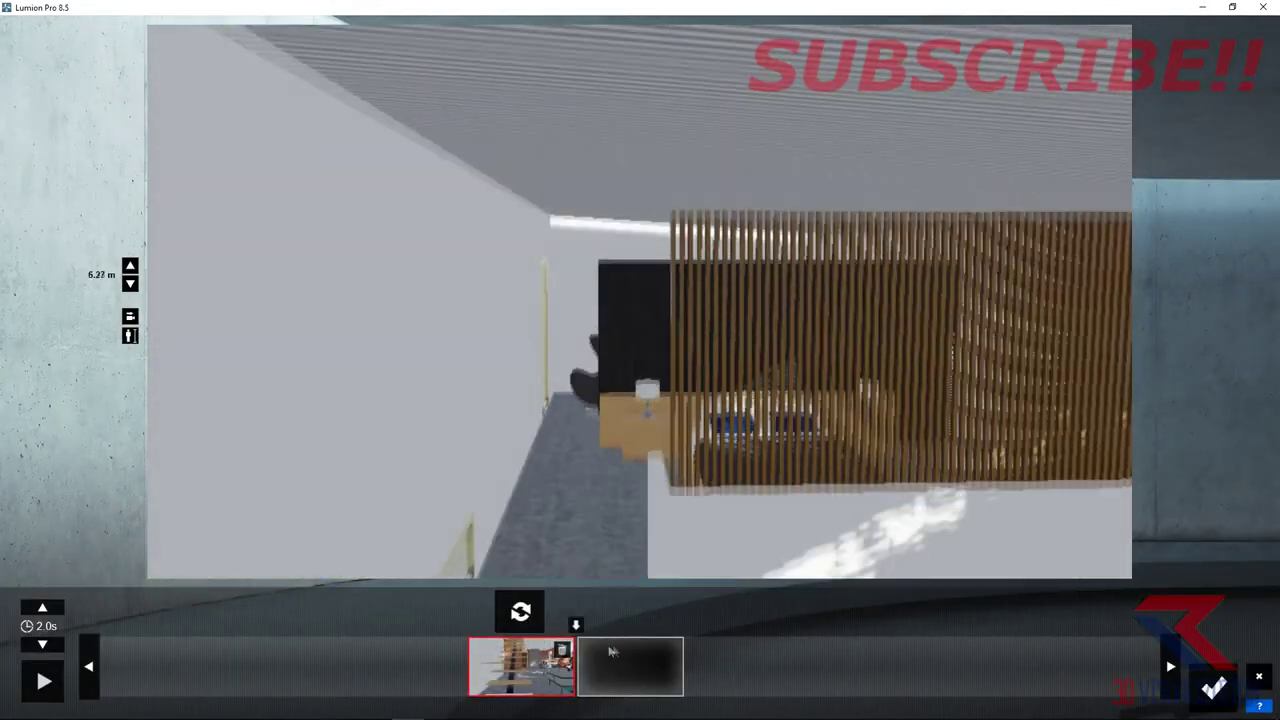
right_click_drag(697, 548, 740, 560)
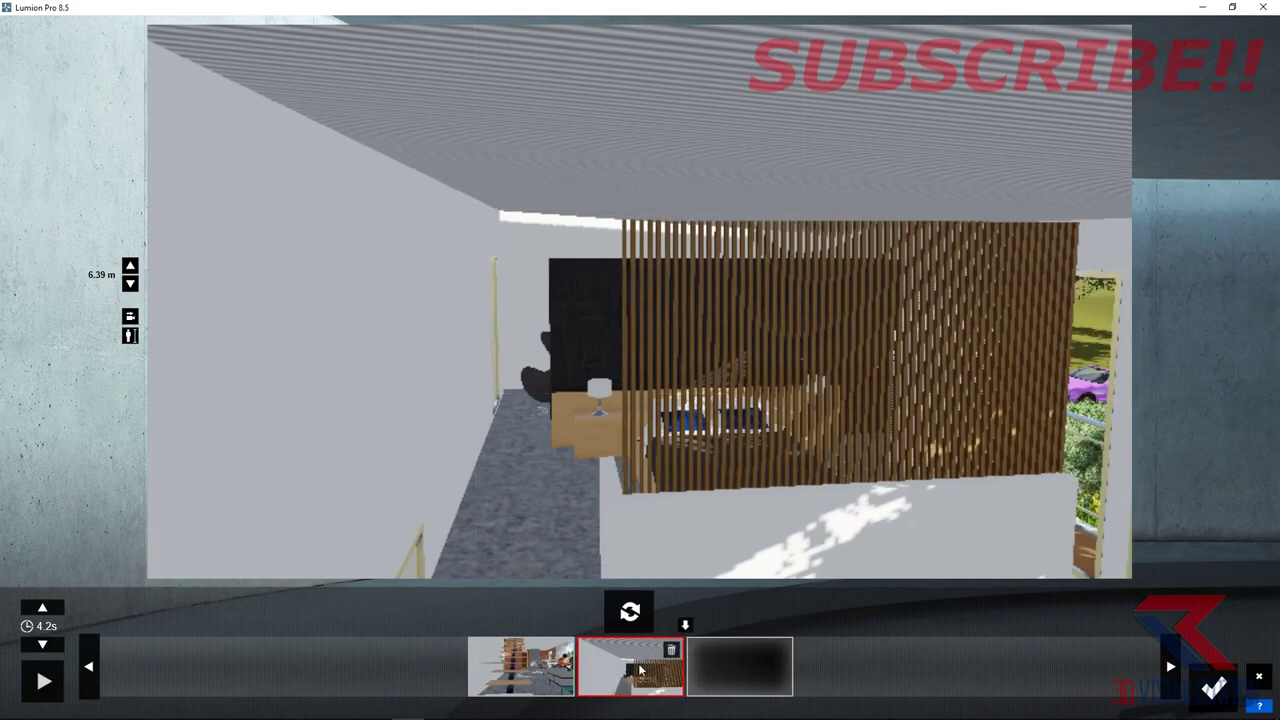
left_click(598, 672)
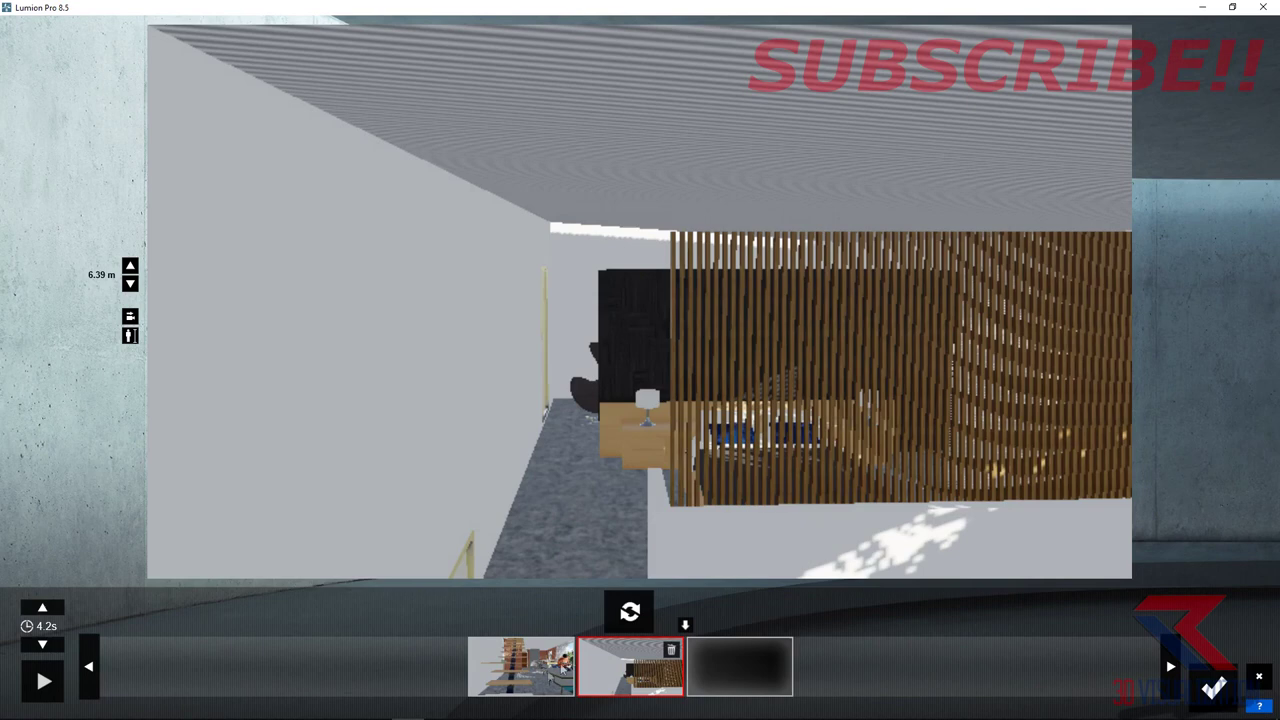
right_click_drag(566, 601, 617, 597)
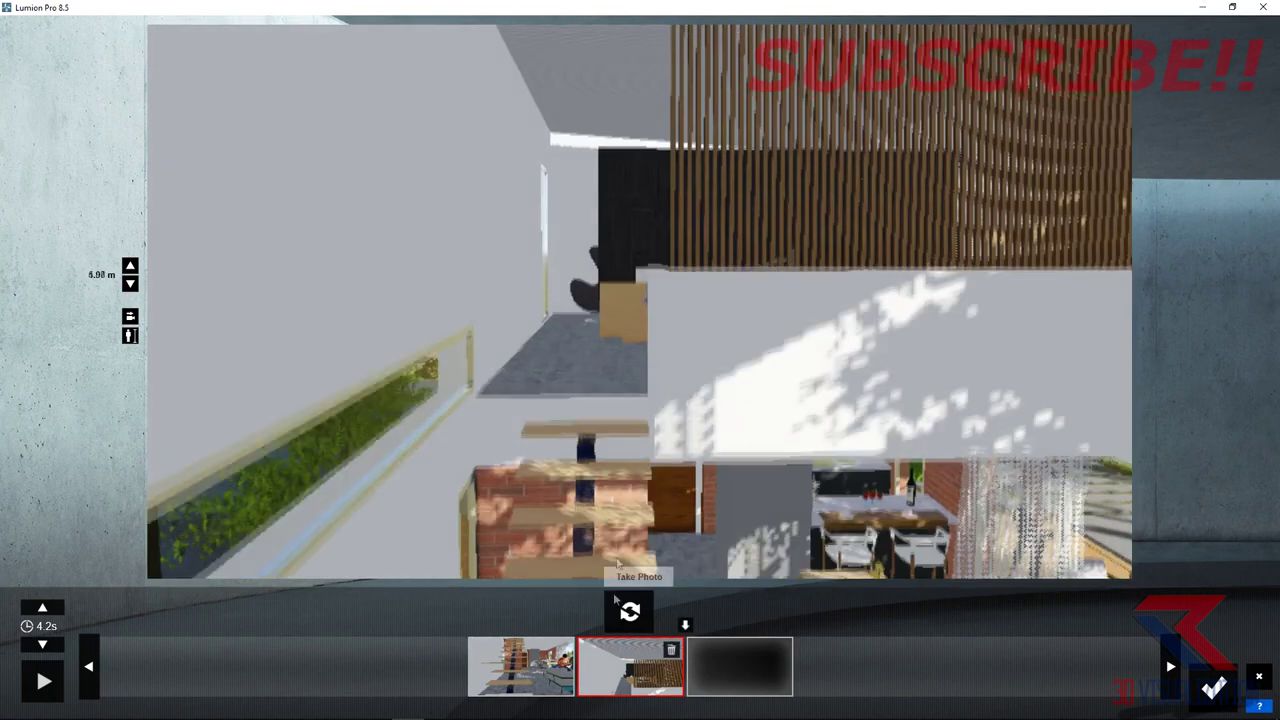
key("w")
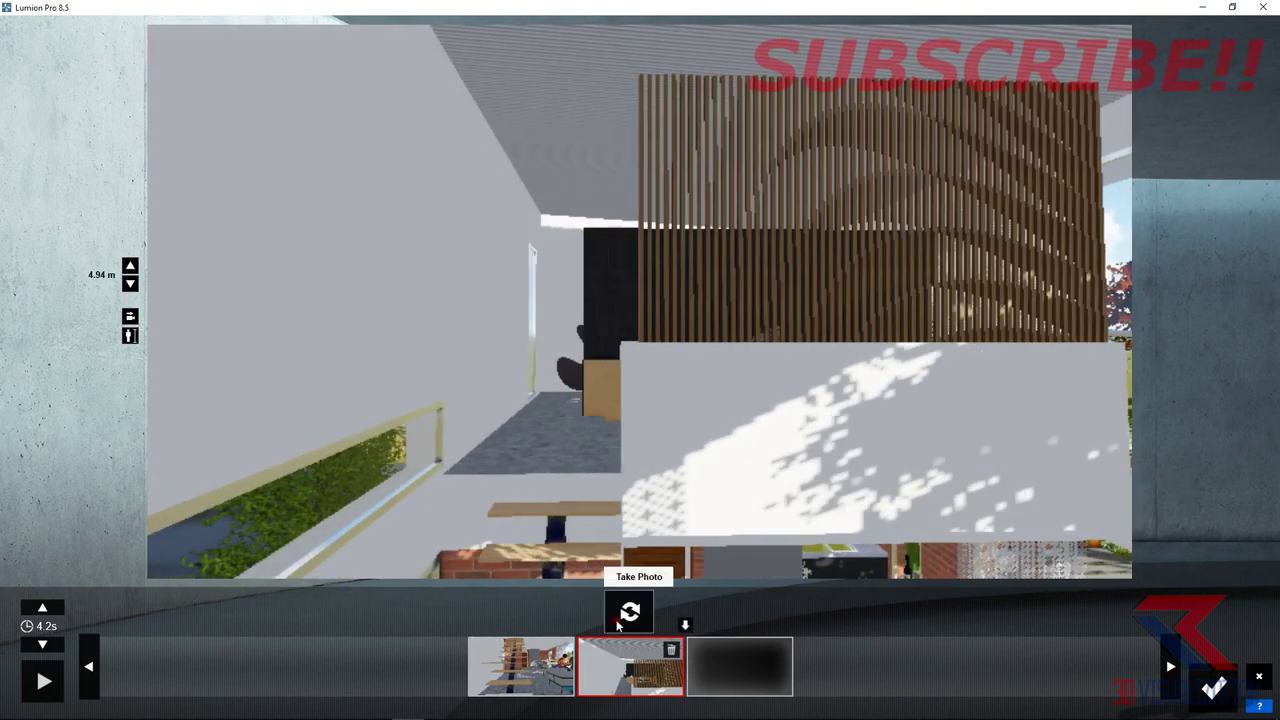
left_click(617, 624)
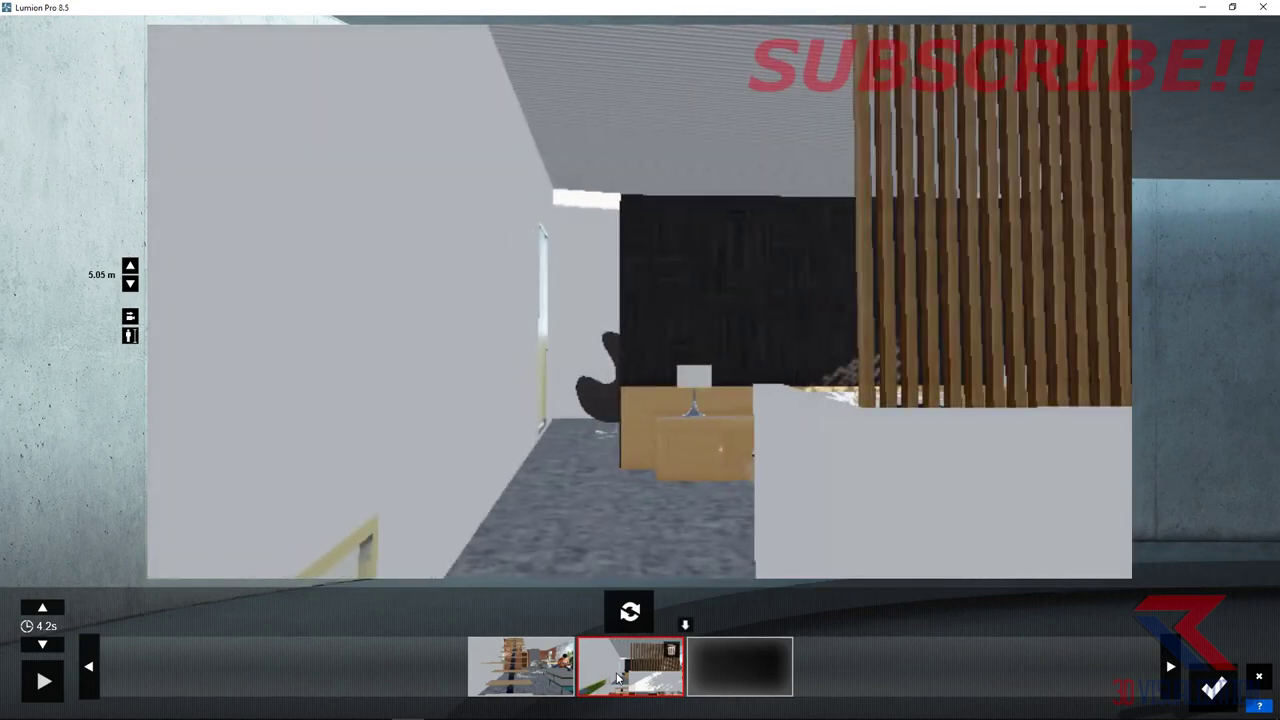
key("q")
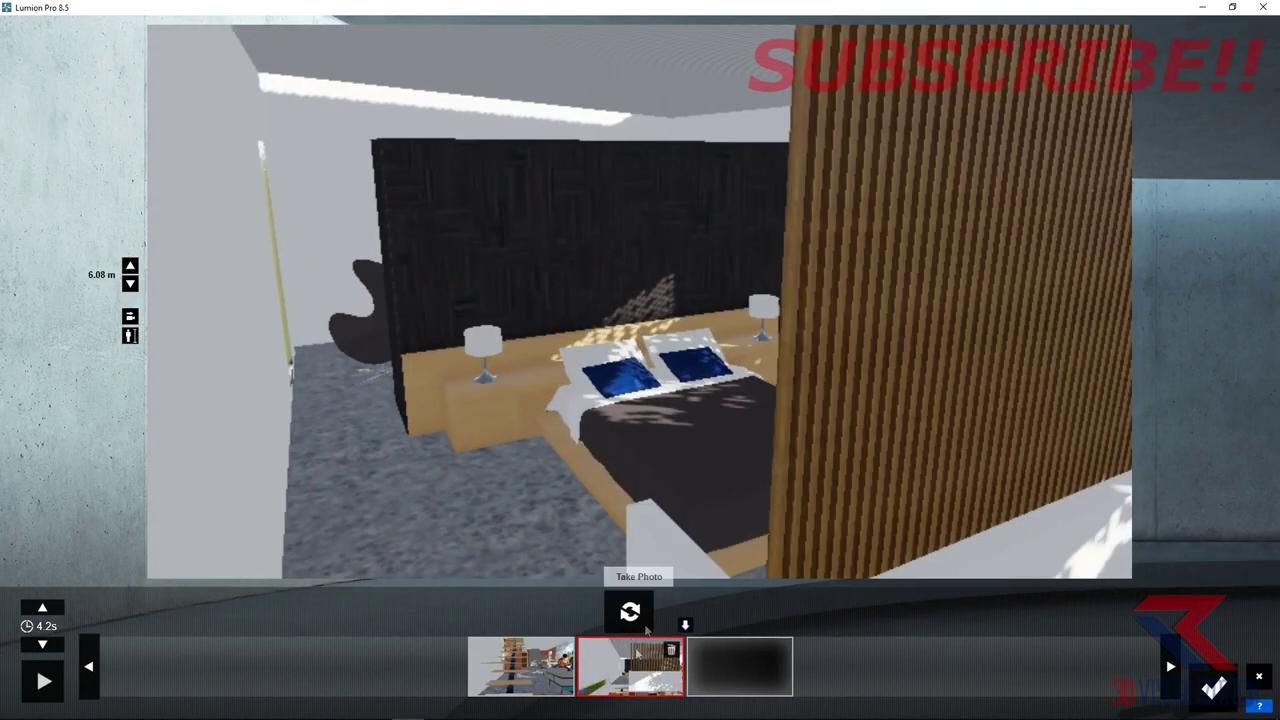
left_click(630, 665)
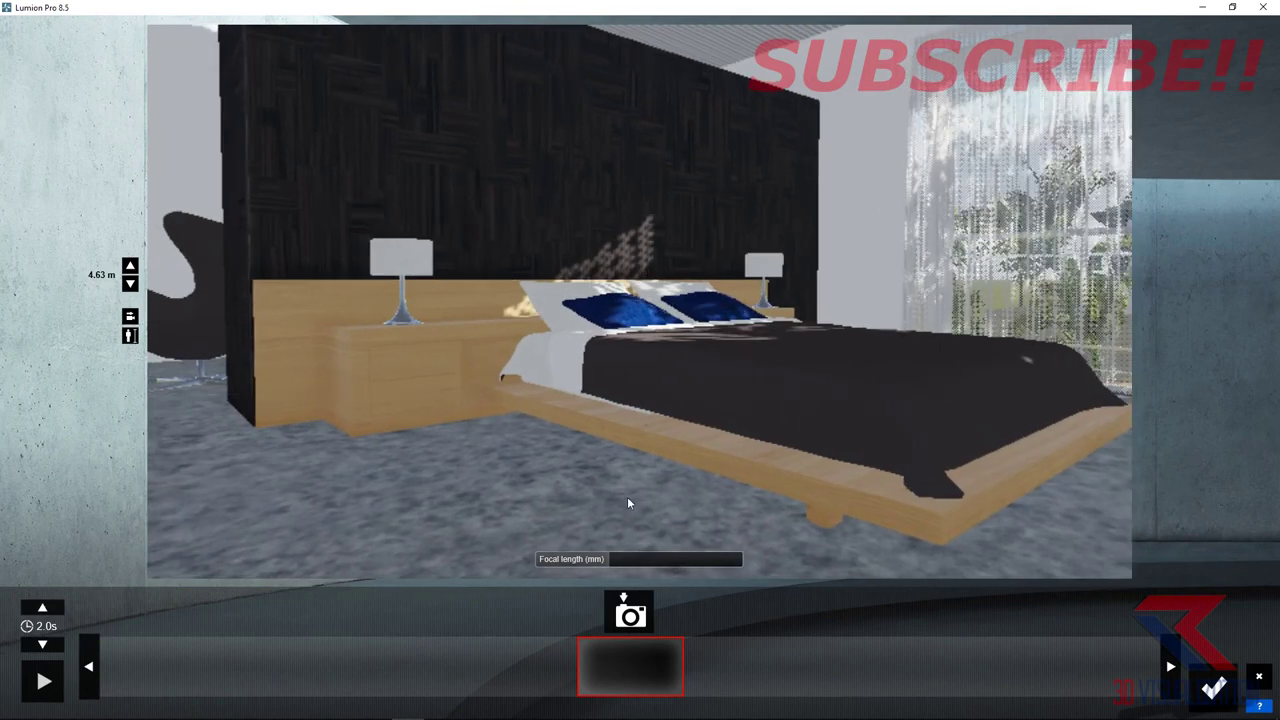
- Capture two keyframes of the bedroom bed, save the clip, and open a fresh recording
left_click(630, 612)
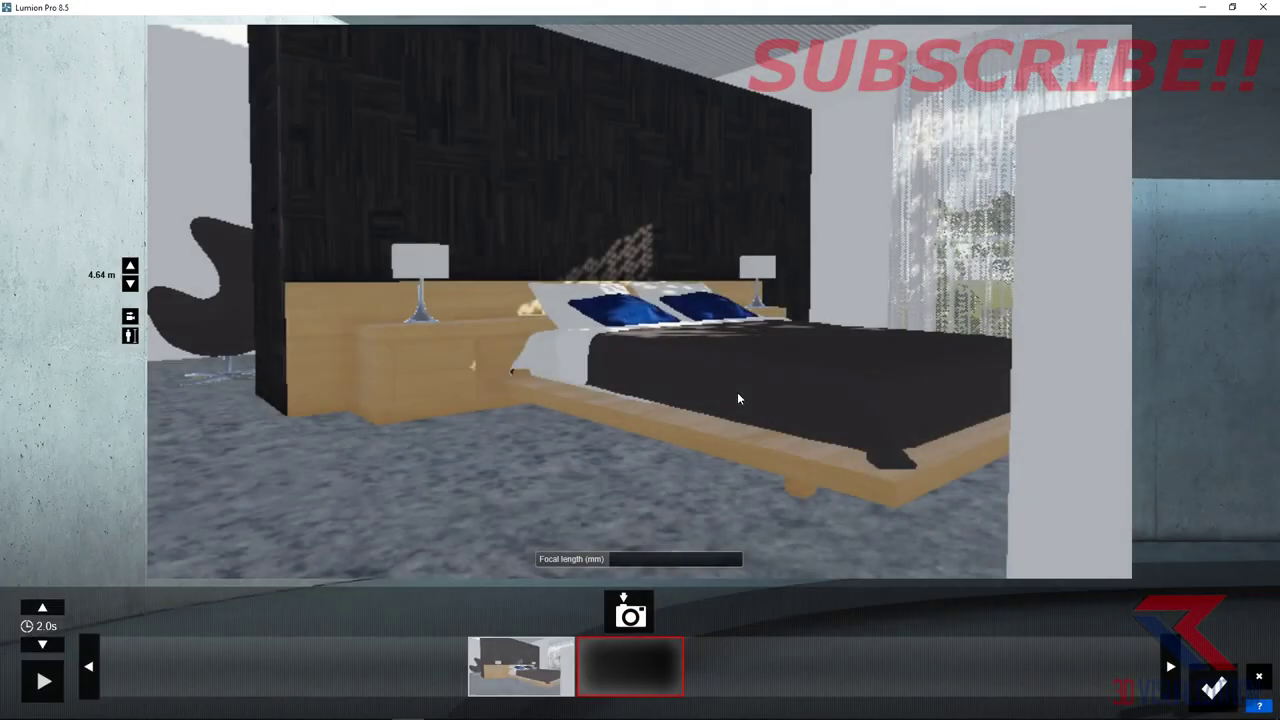
left_click(630, 612)
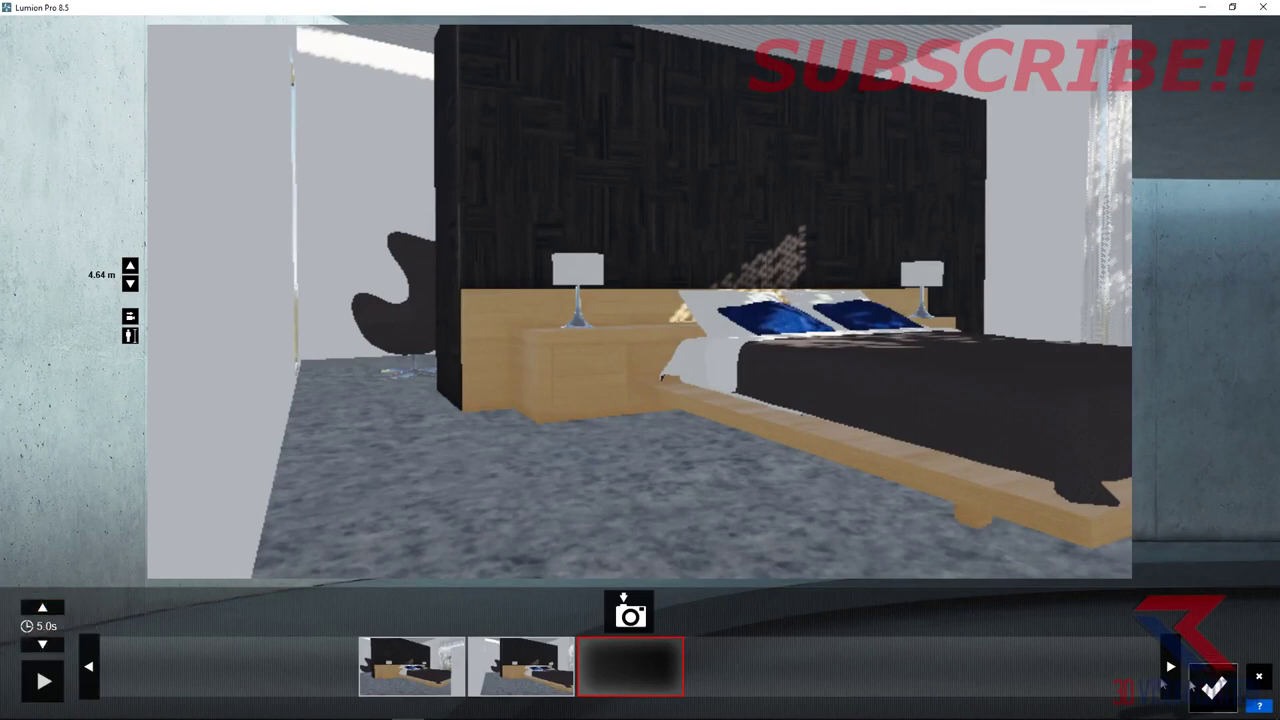
left_click(1200, 686)
left_click(819, 462)
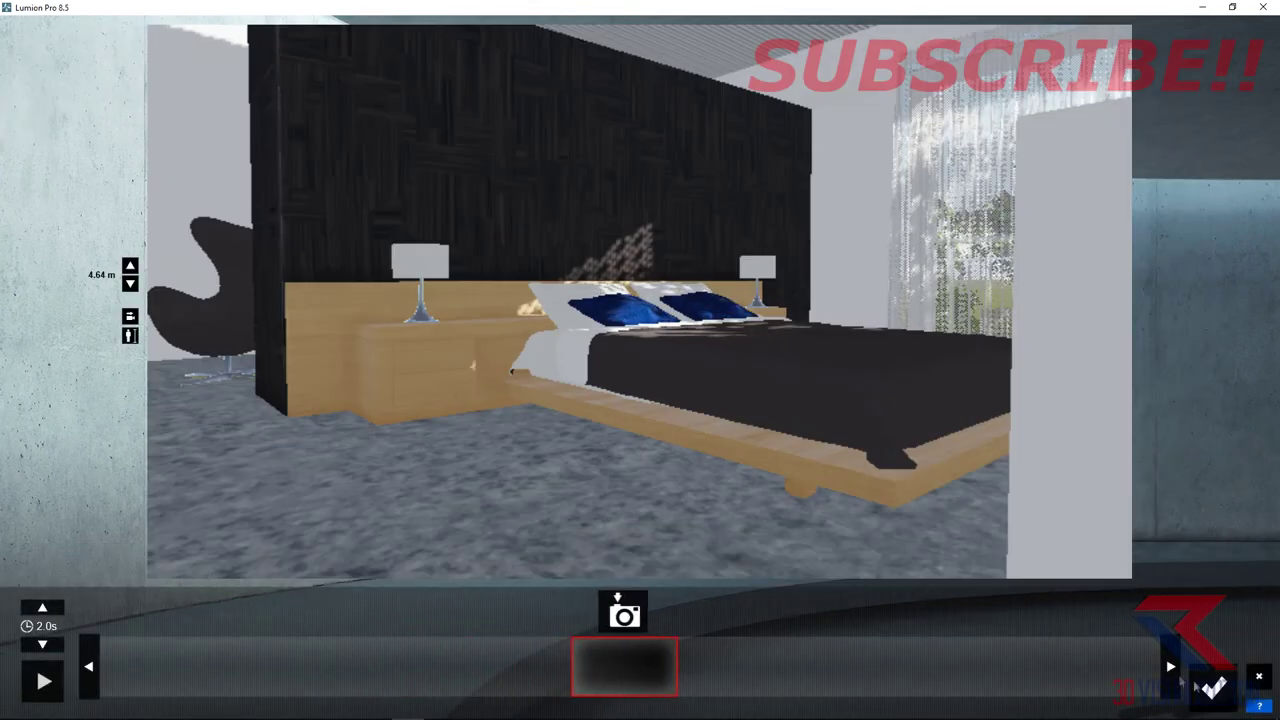
left_click(1212, 658)
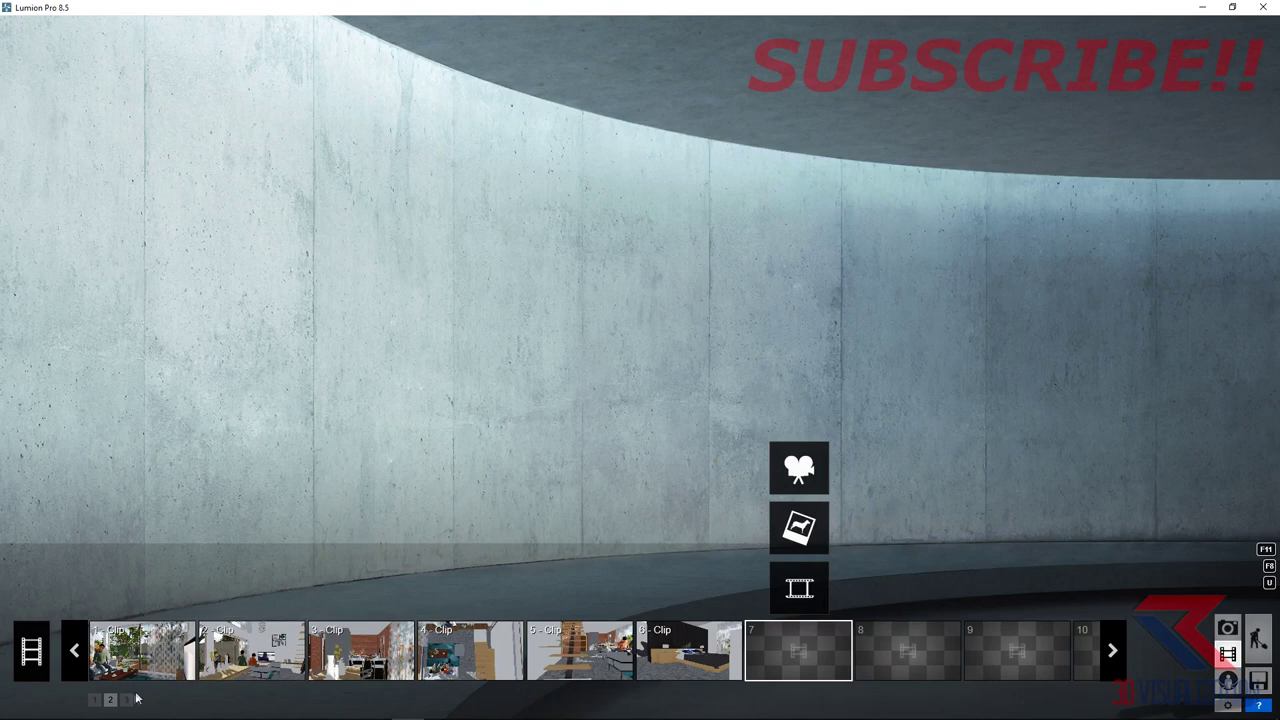
- Begin recording a new clip in empty slot 7
left_click(143, 472)
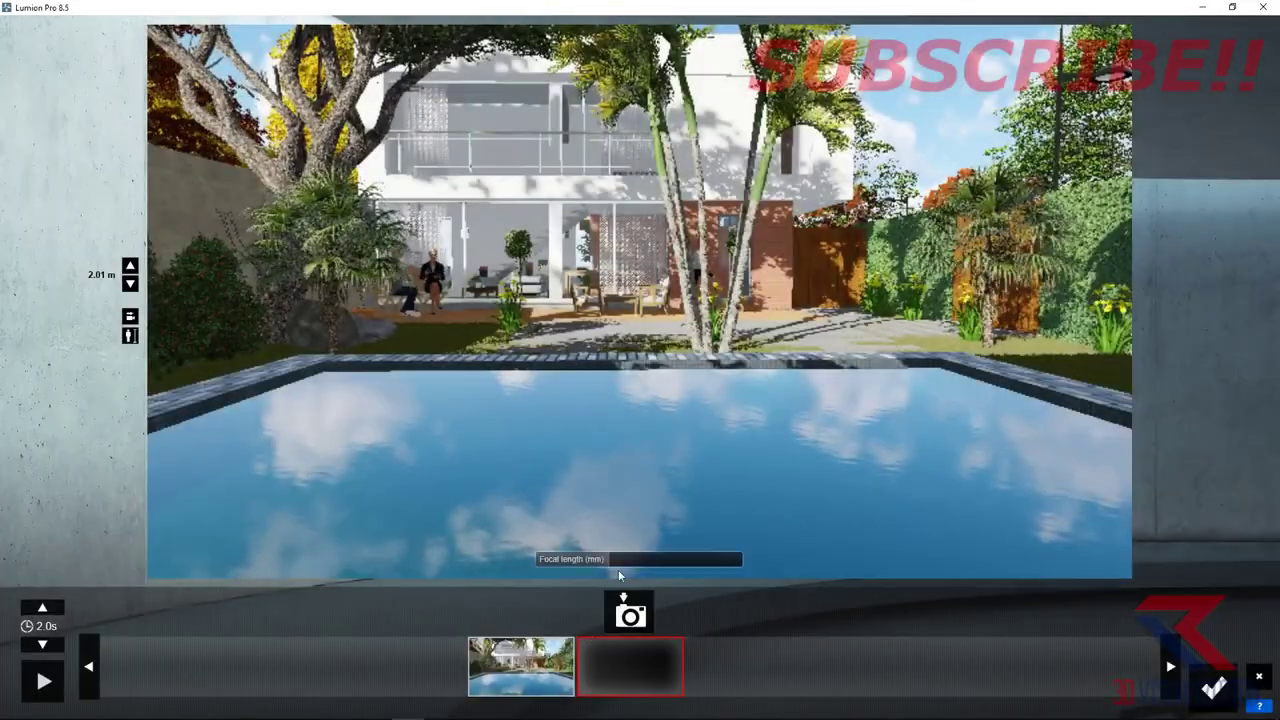
- Capture a second keyframe looking across the patio terrace
key("w")
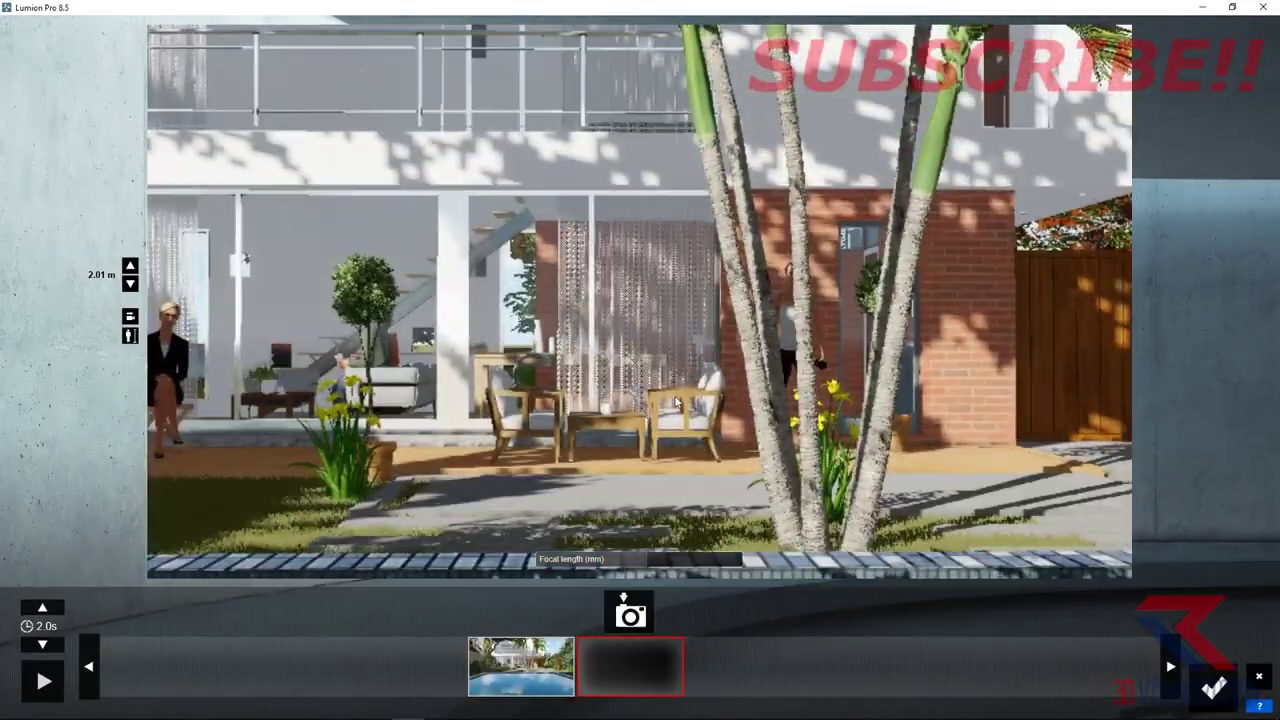
key("a")
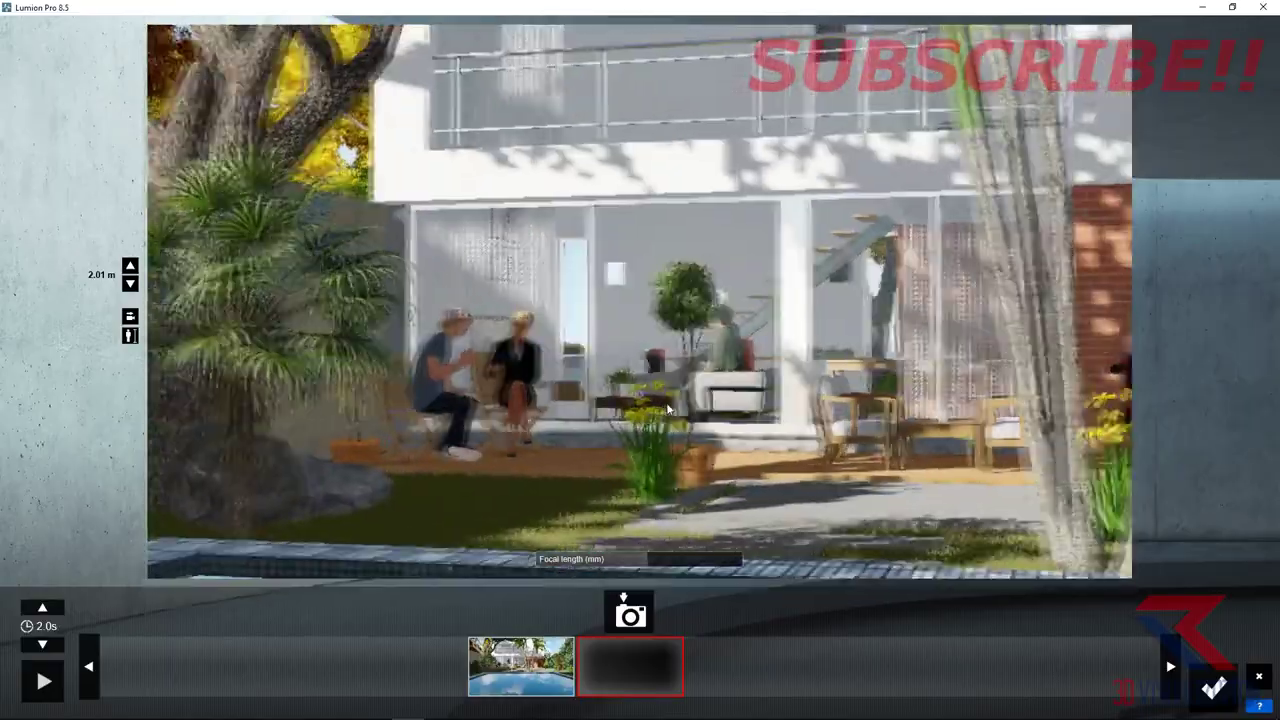
key("d")
left_click(642, 604)
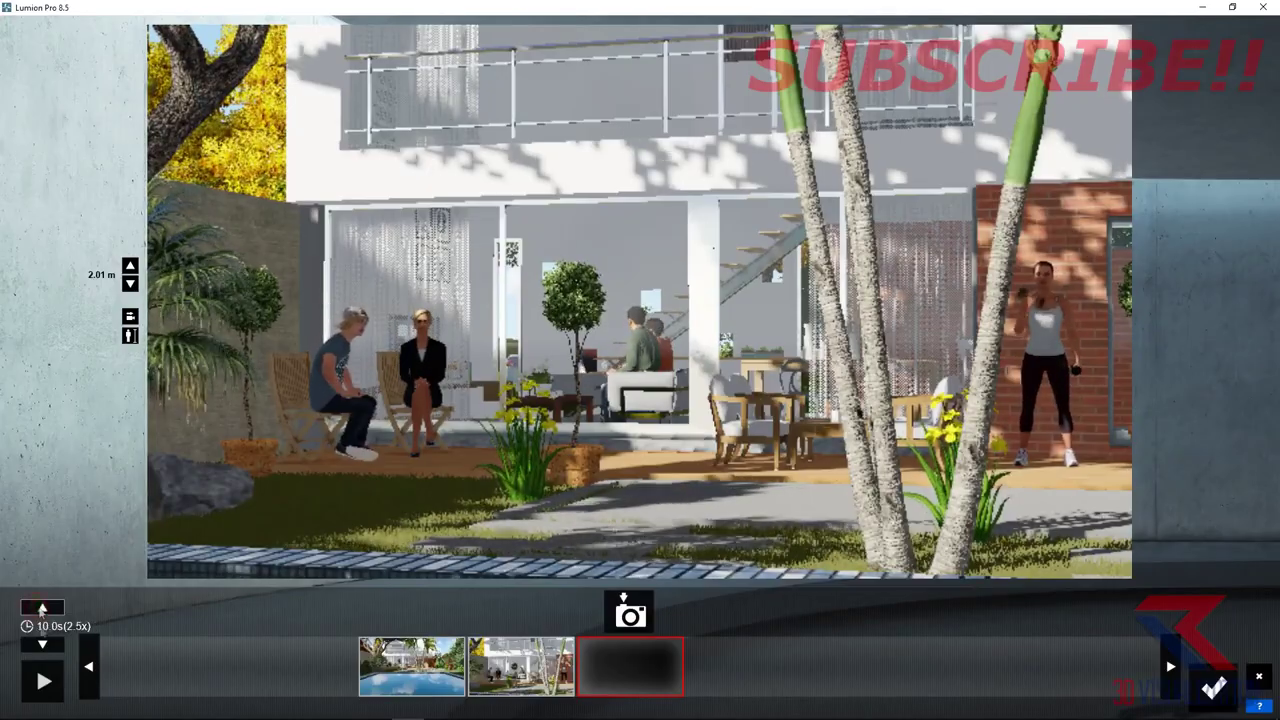
- Preview the poolside clip and save it to the movie
left_click(44, 681)
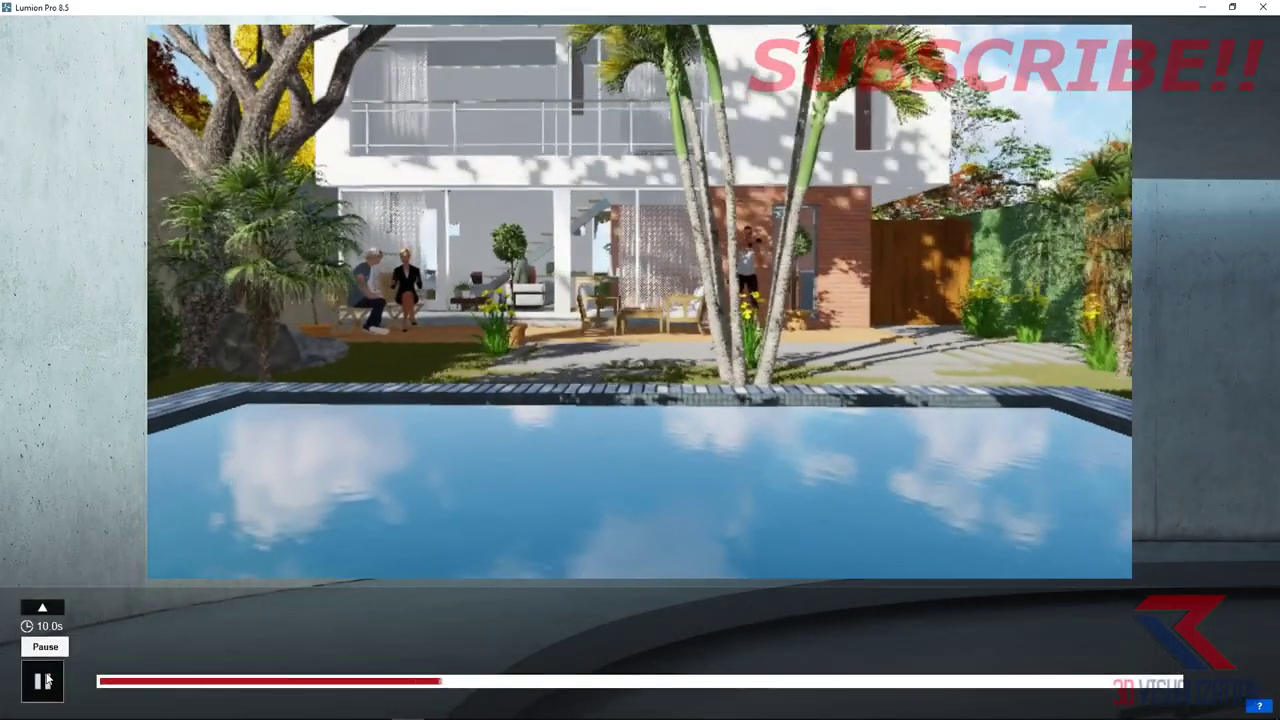
left_click(44, 681)
left_click(1213, 686)
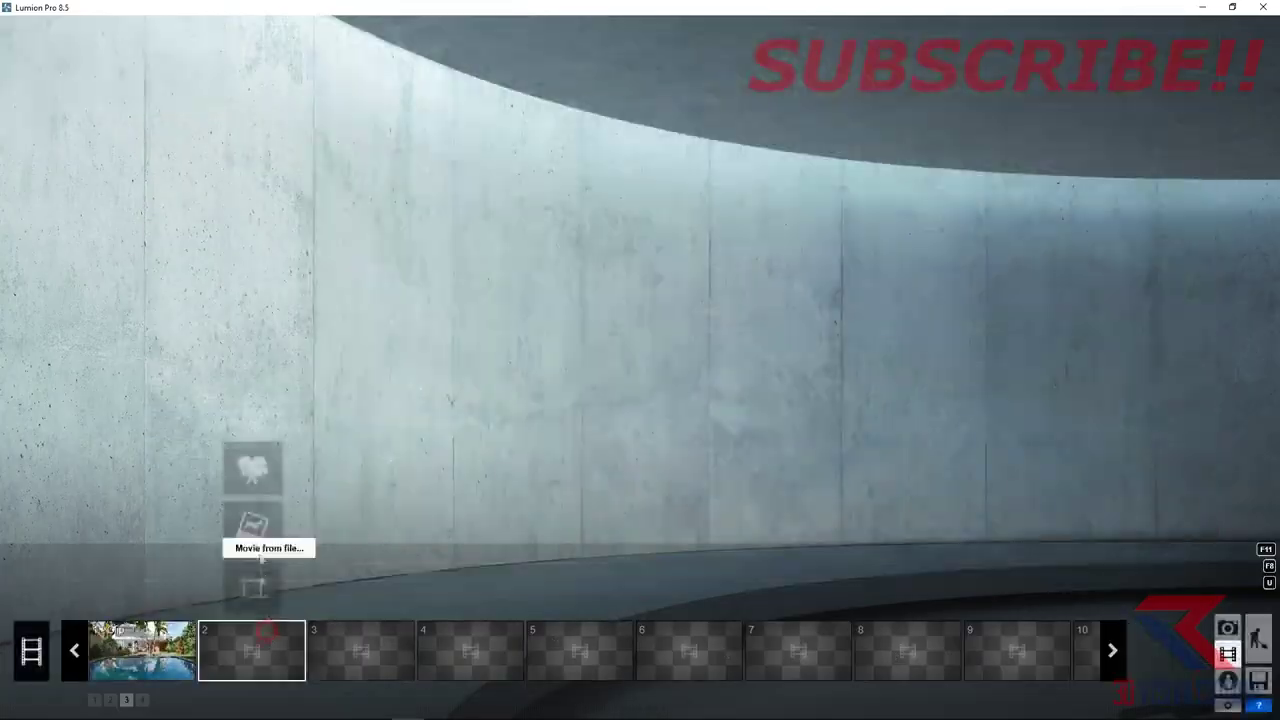
- Record a new clip with two keyframes moving along the brick facade and patio
left_click(257, 462)
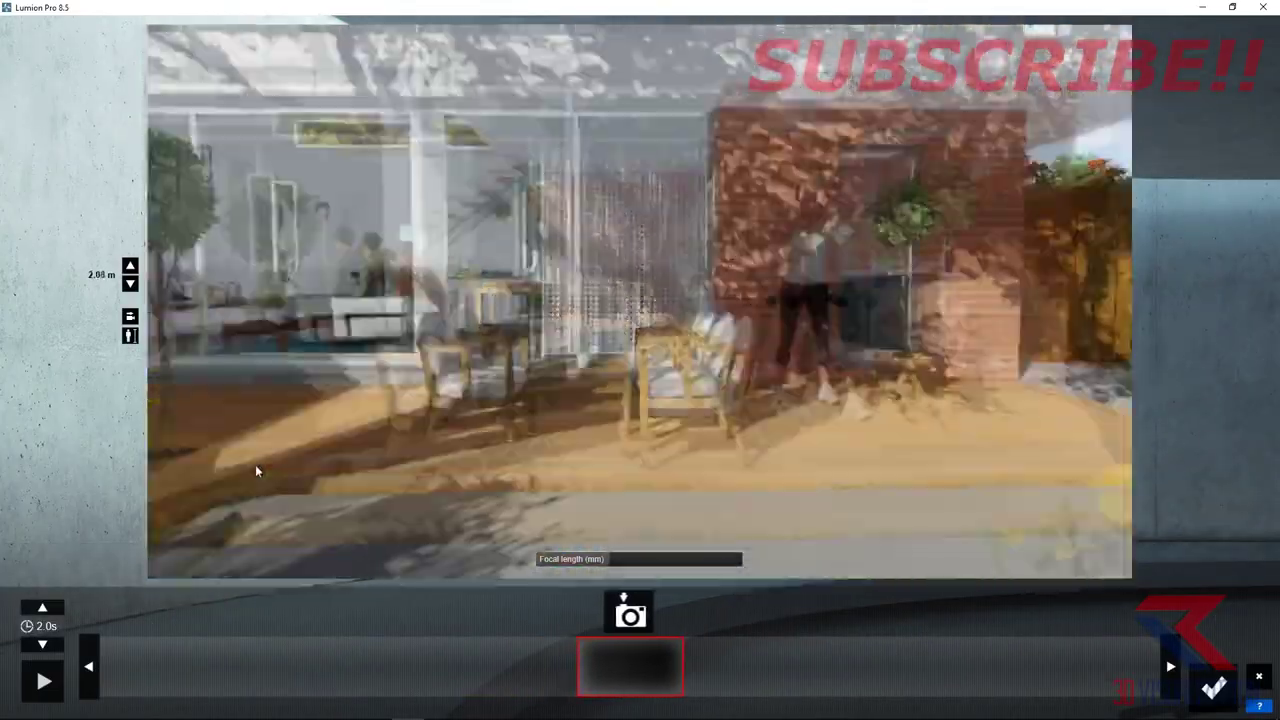
key("s")
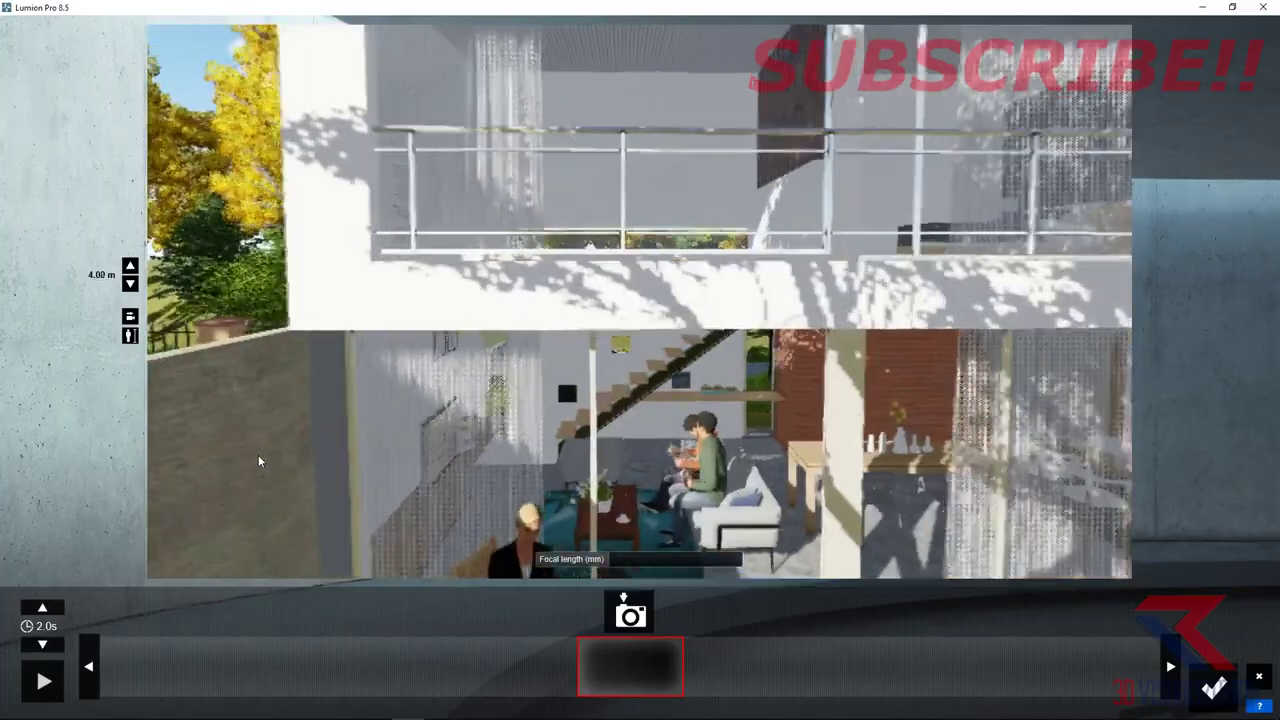
key("w")
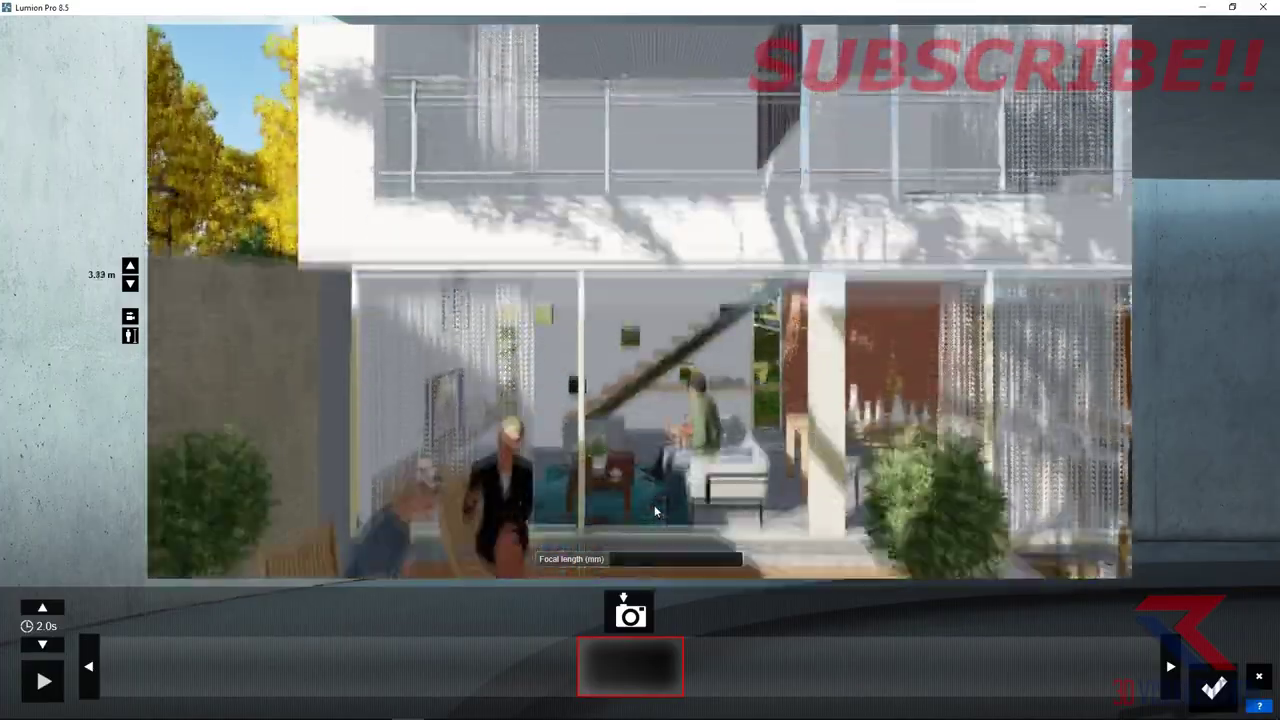
key("s")
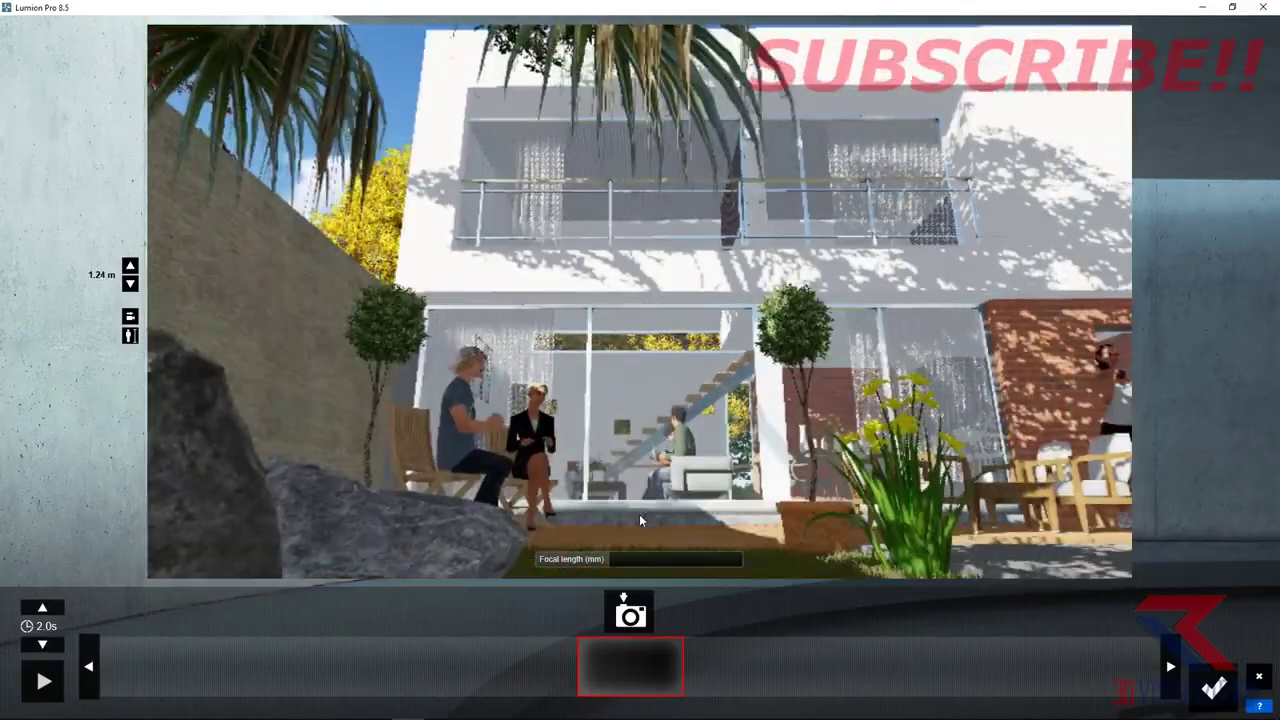
key("d")
left_click(630, 612)
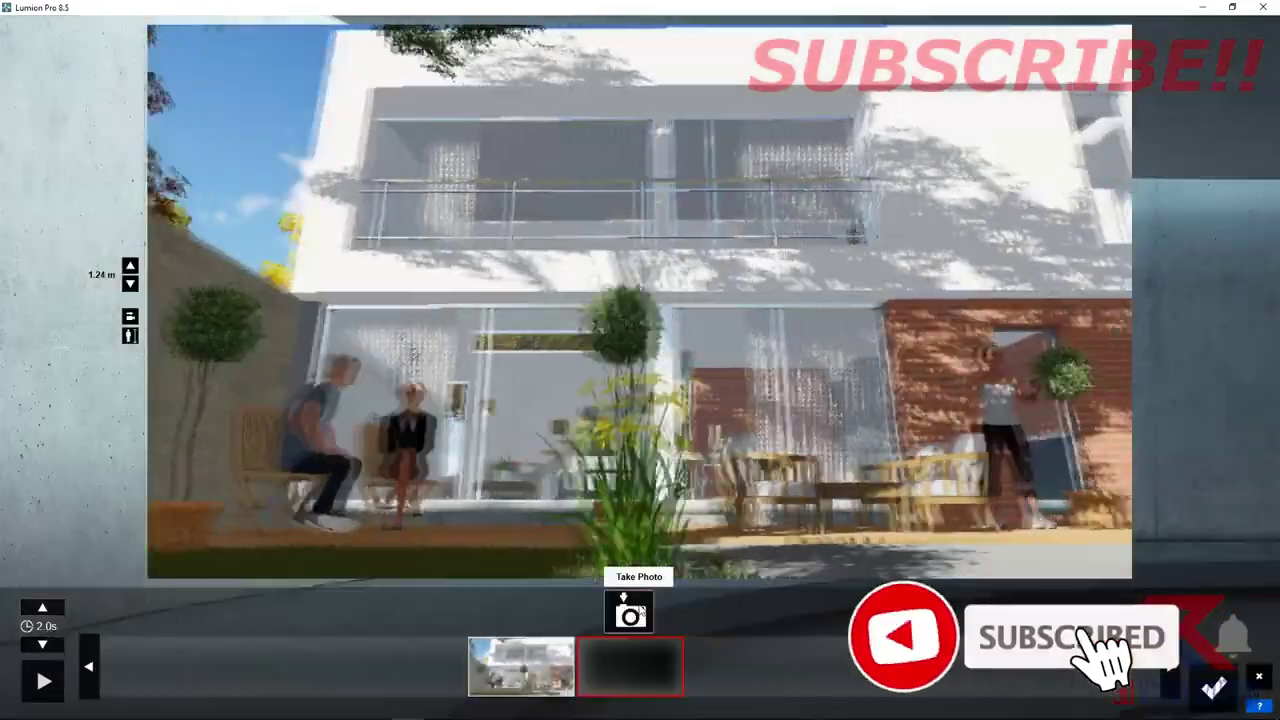
key("d")
key("a")
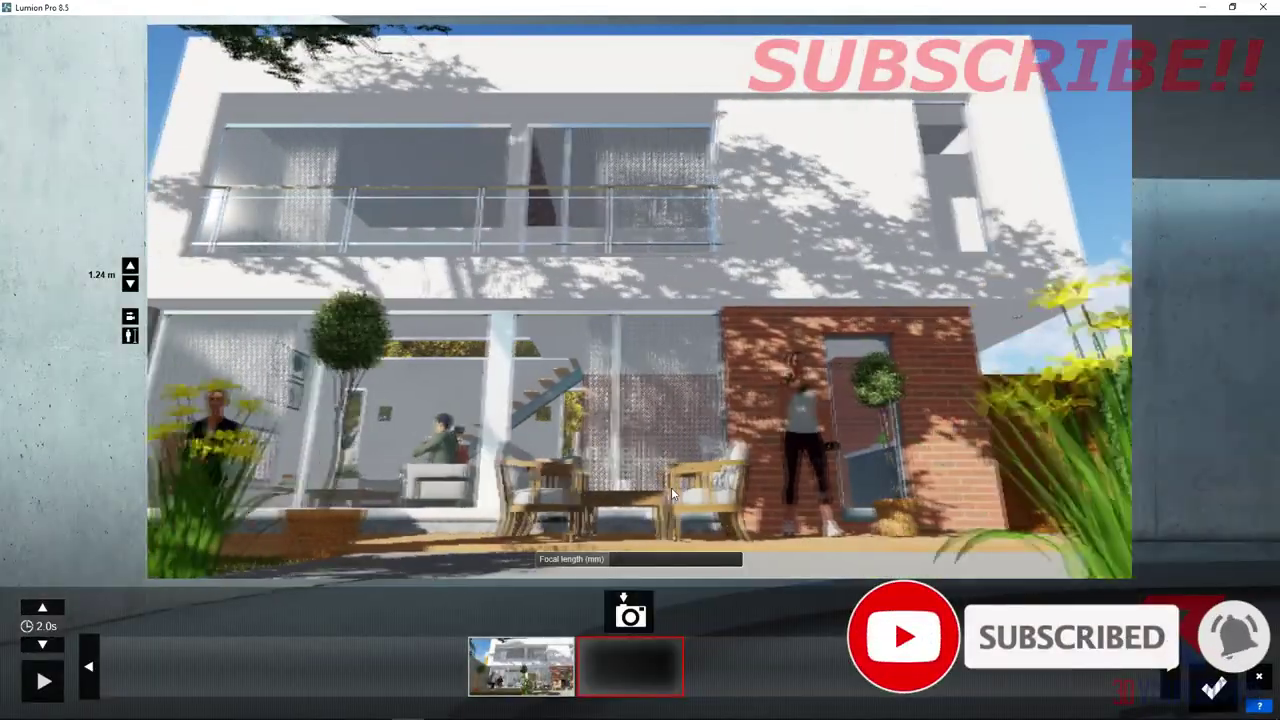
left_click(649, 622)
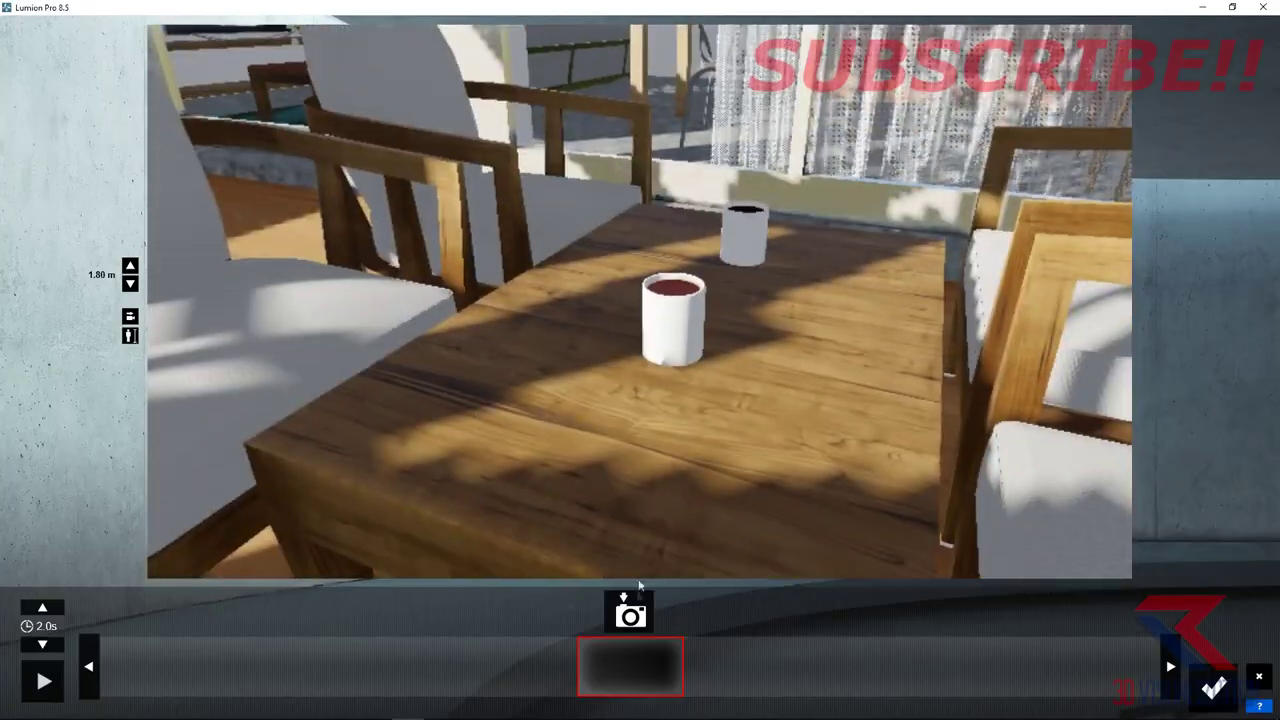
- Capture keyframes at the patio table cups and from an aerial view of the house
left_click(630, 615)
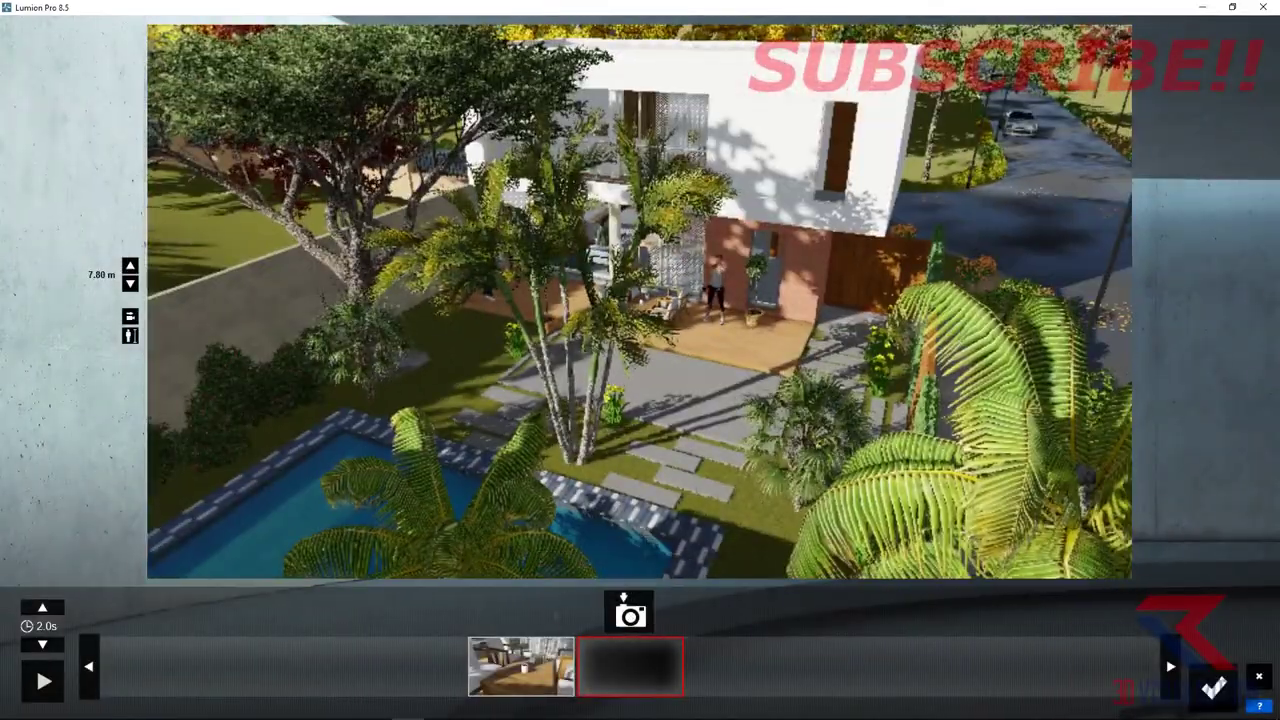
left_click(545, 657)
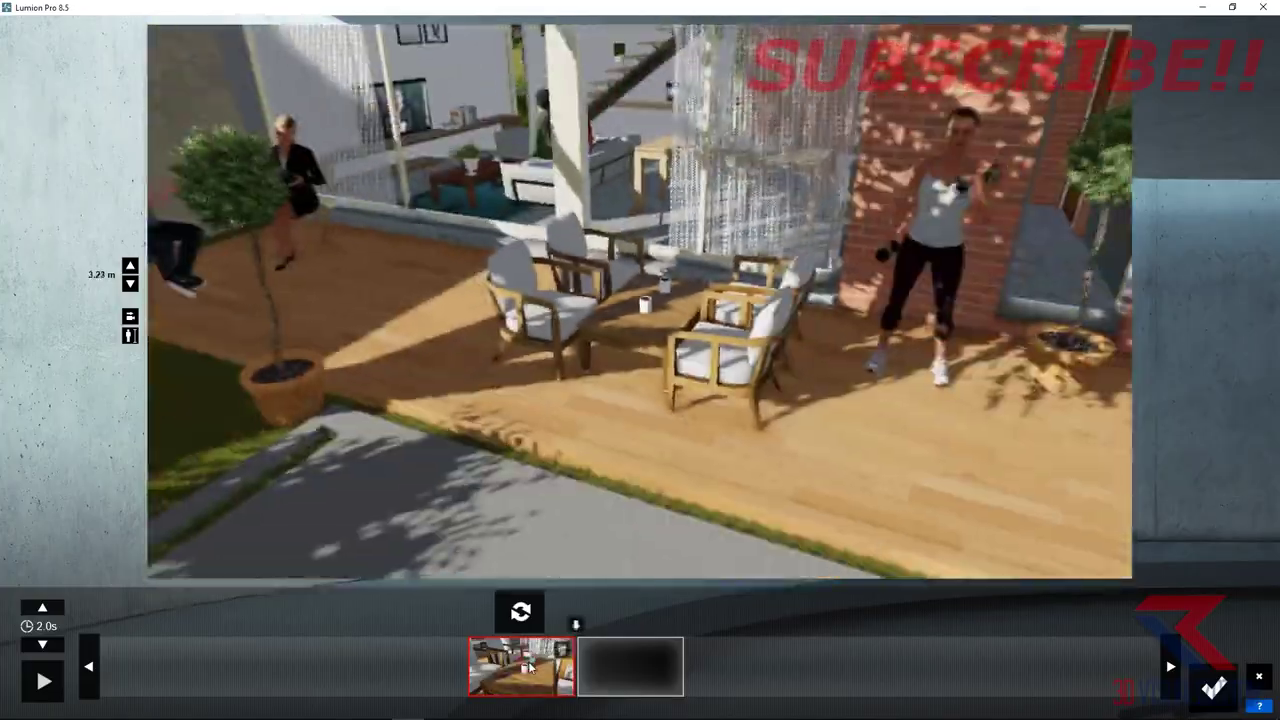
key("s")
key("q")
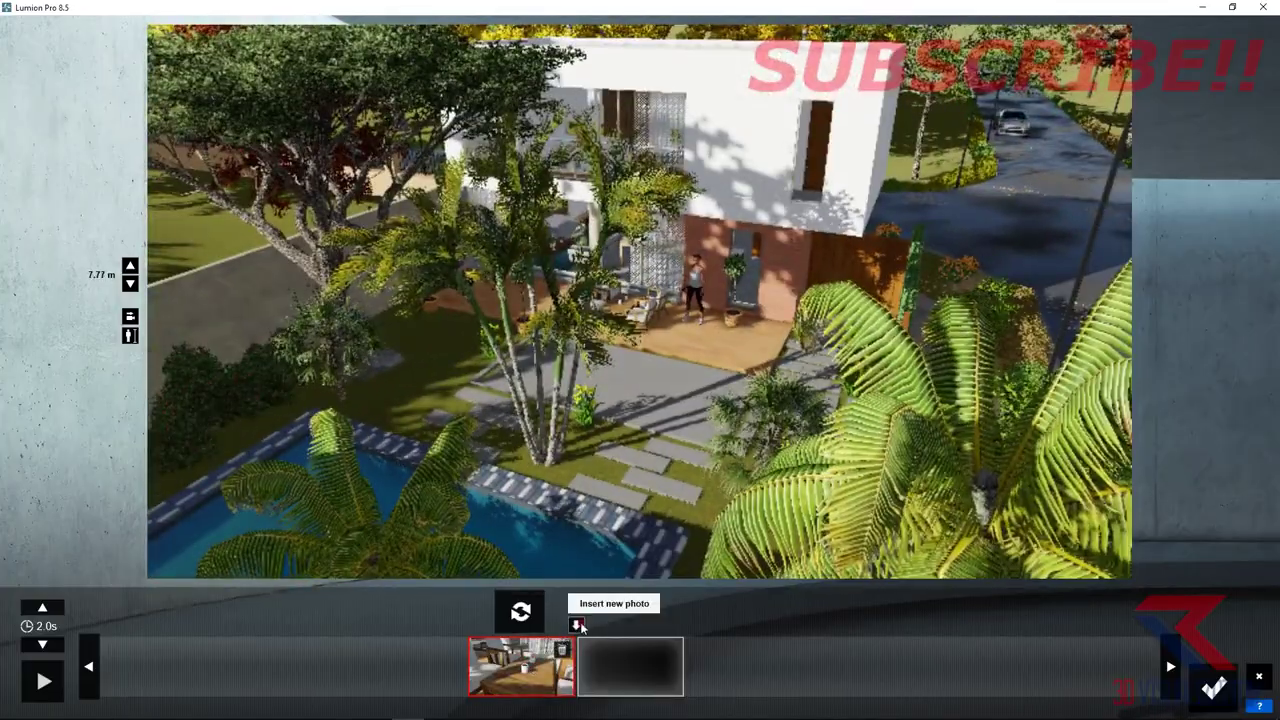
left_click(577, 624)
- Adjust the aerial keyframe over the pool and add the 7.7-second clip to the movie
key("q")
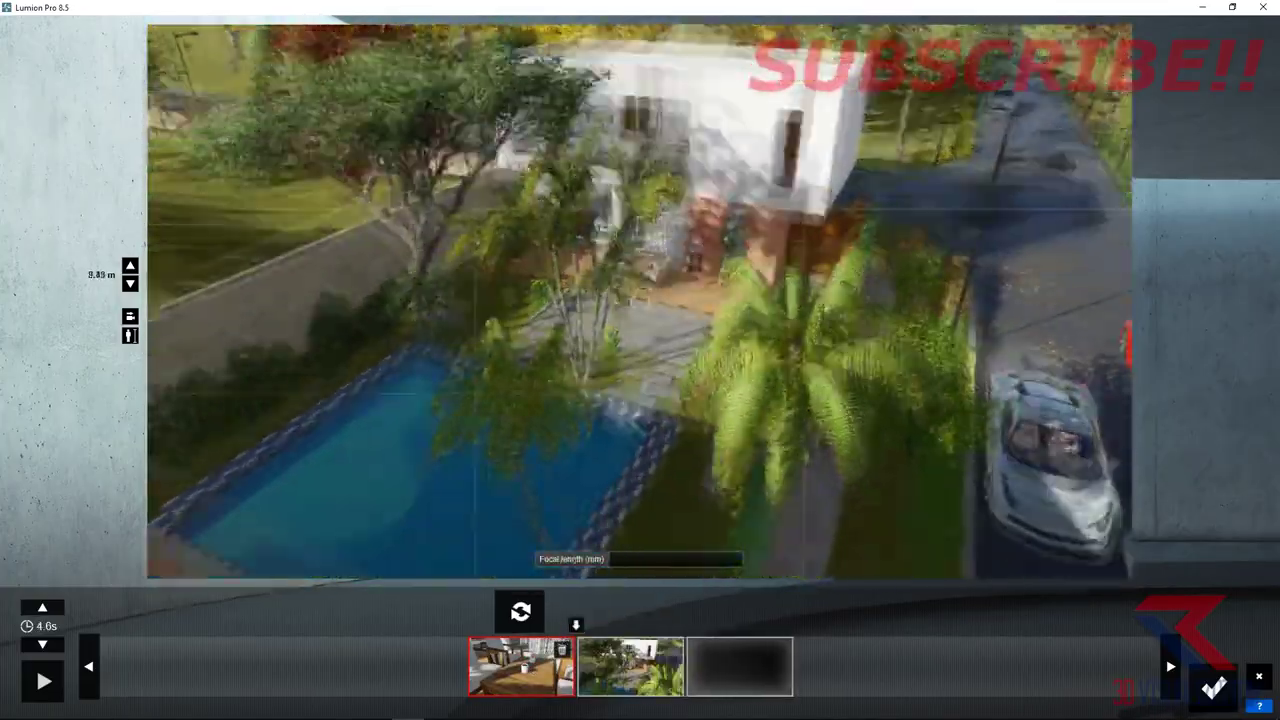
key("q")
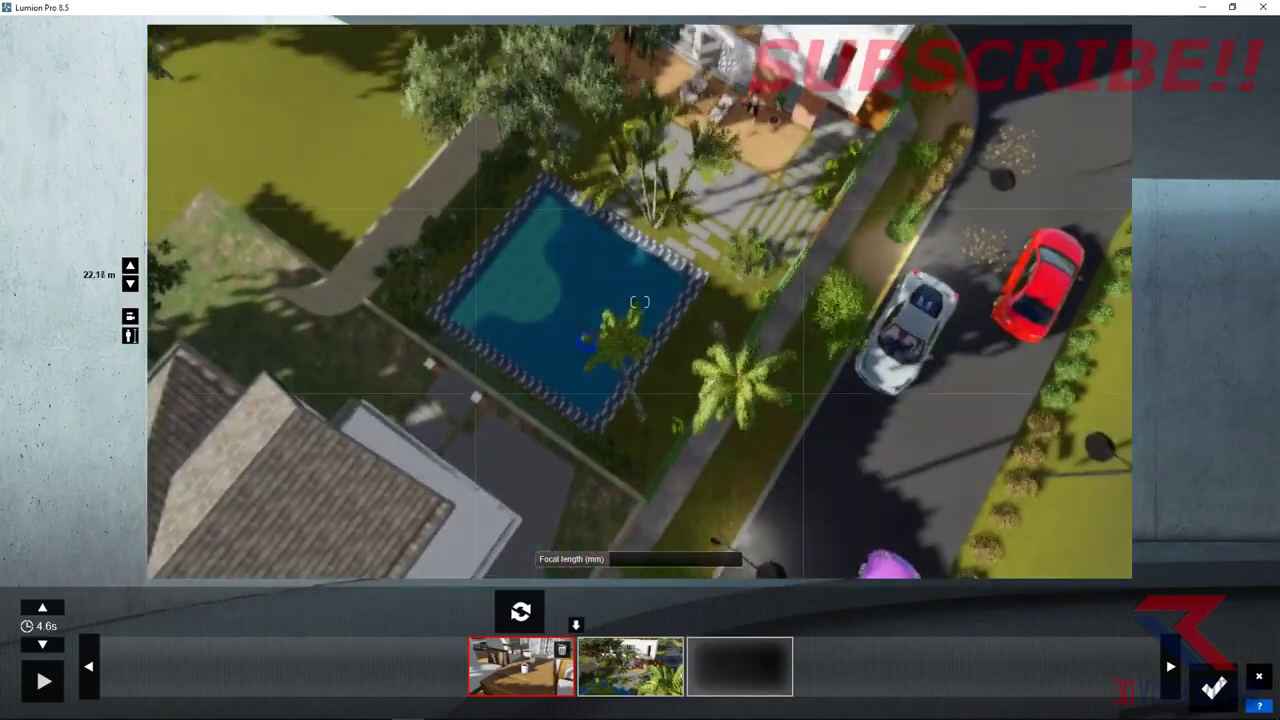
right_click_drag(595, 540, 595, 540)
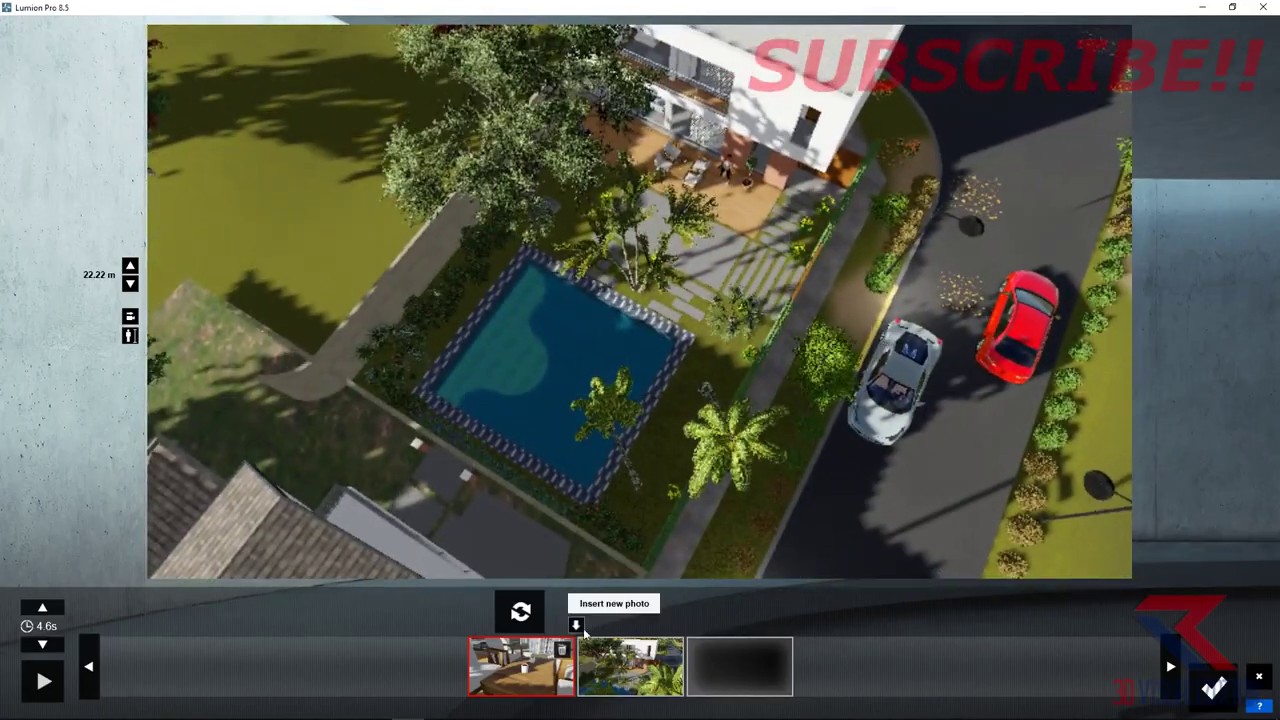
left_click(672, 655)
right_click_drag(571, 379, 571, 379)
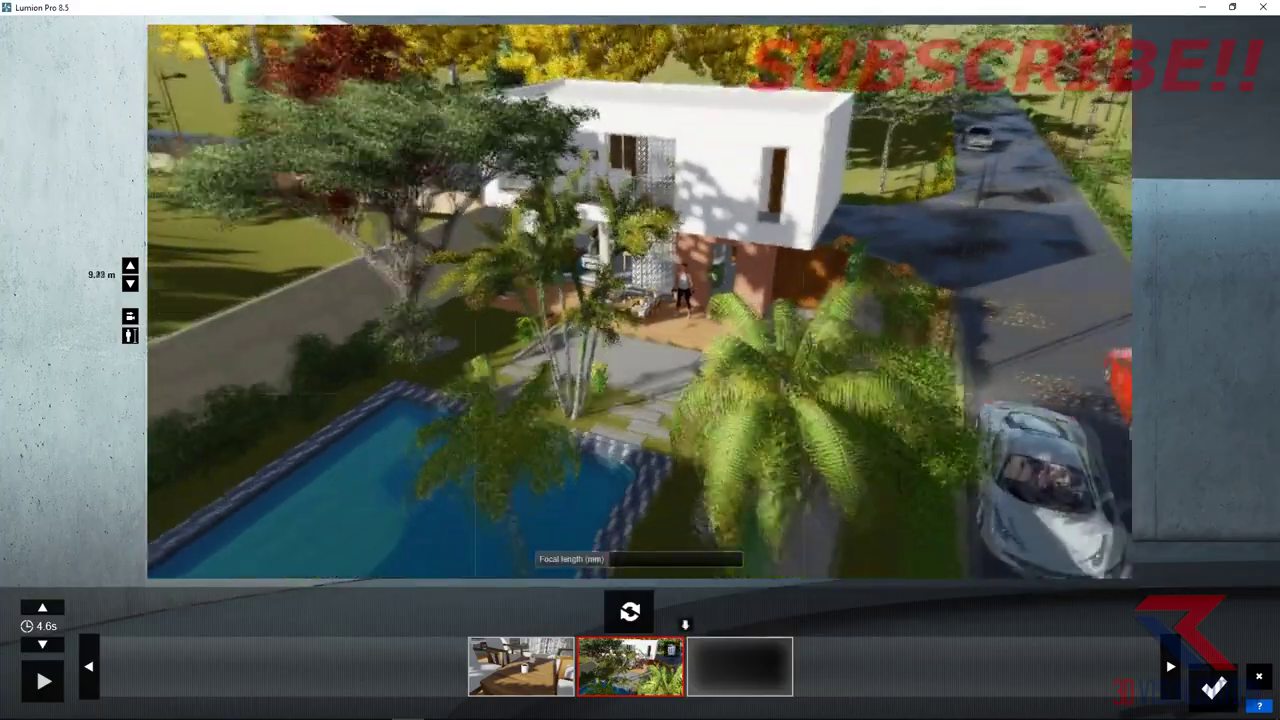
key("q")
left_click(630, 665)
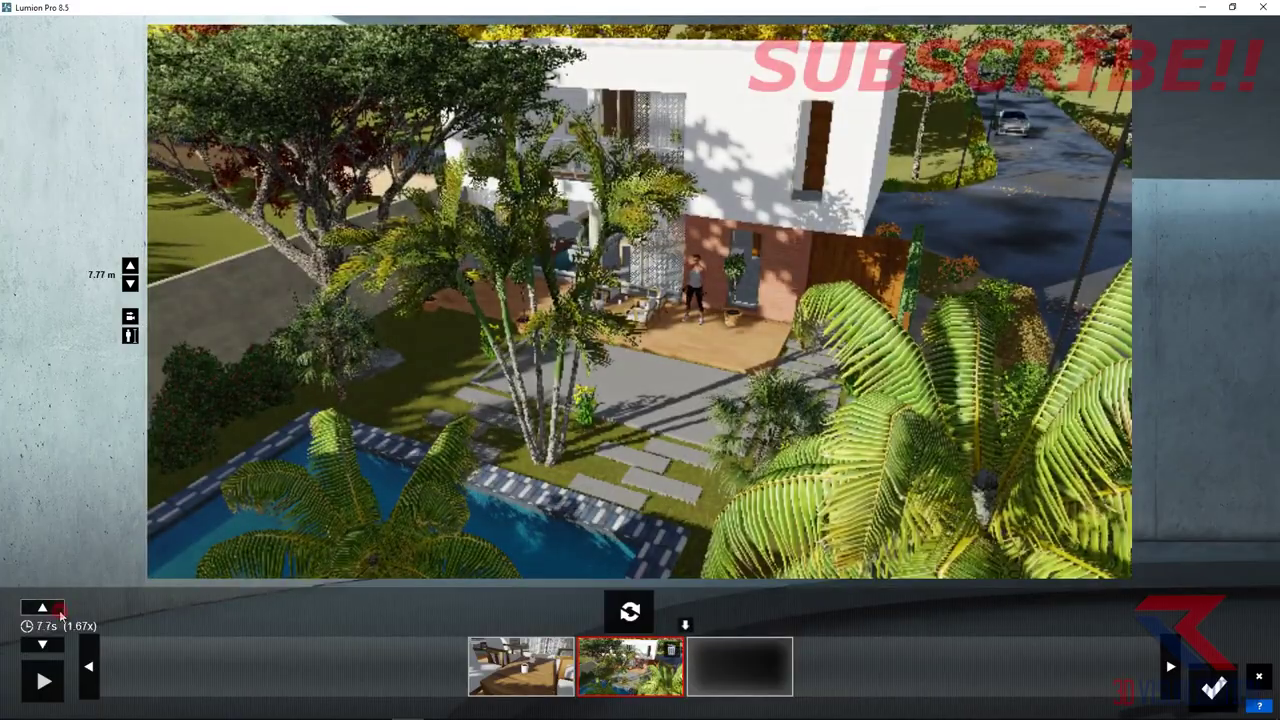
left_click(1230, 686)
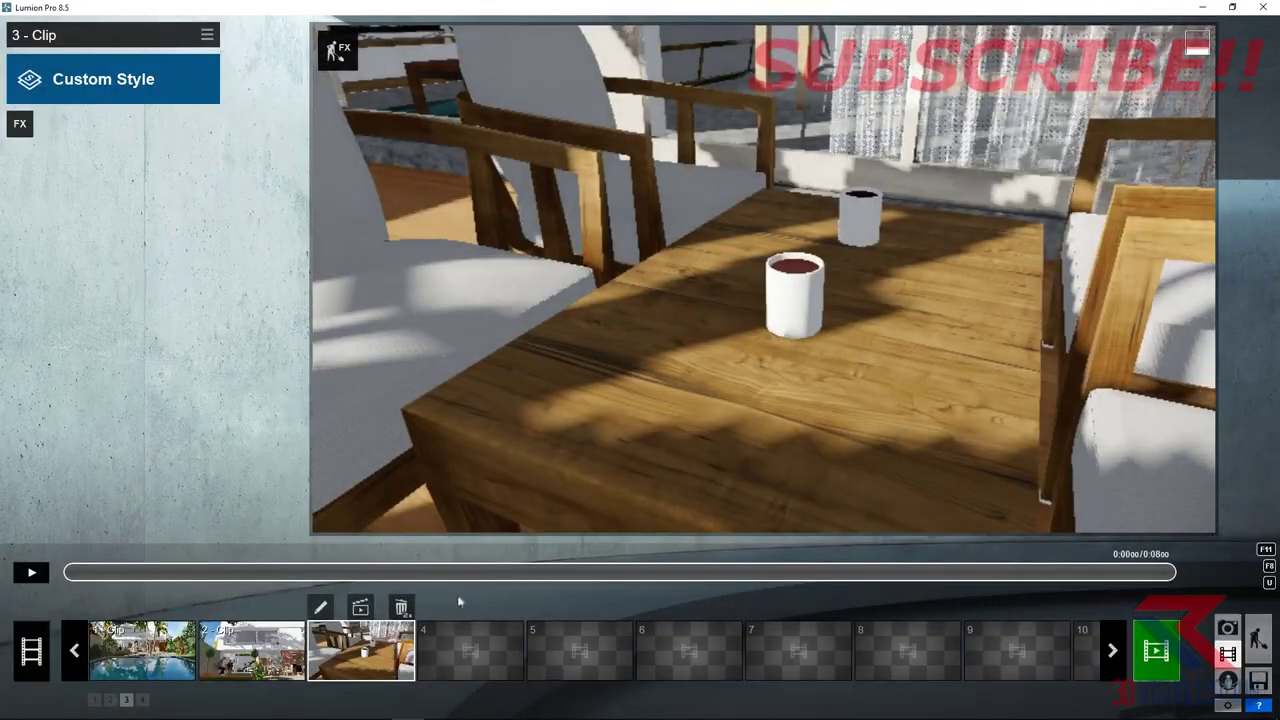
left_click(470, 650)
- Record a 5.1-second clip with two top-down aerial keyframes over the pool and house
left_click(471, 470)
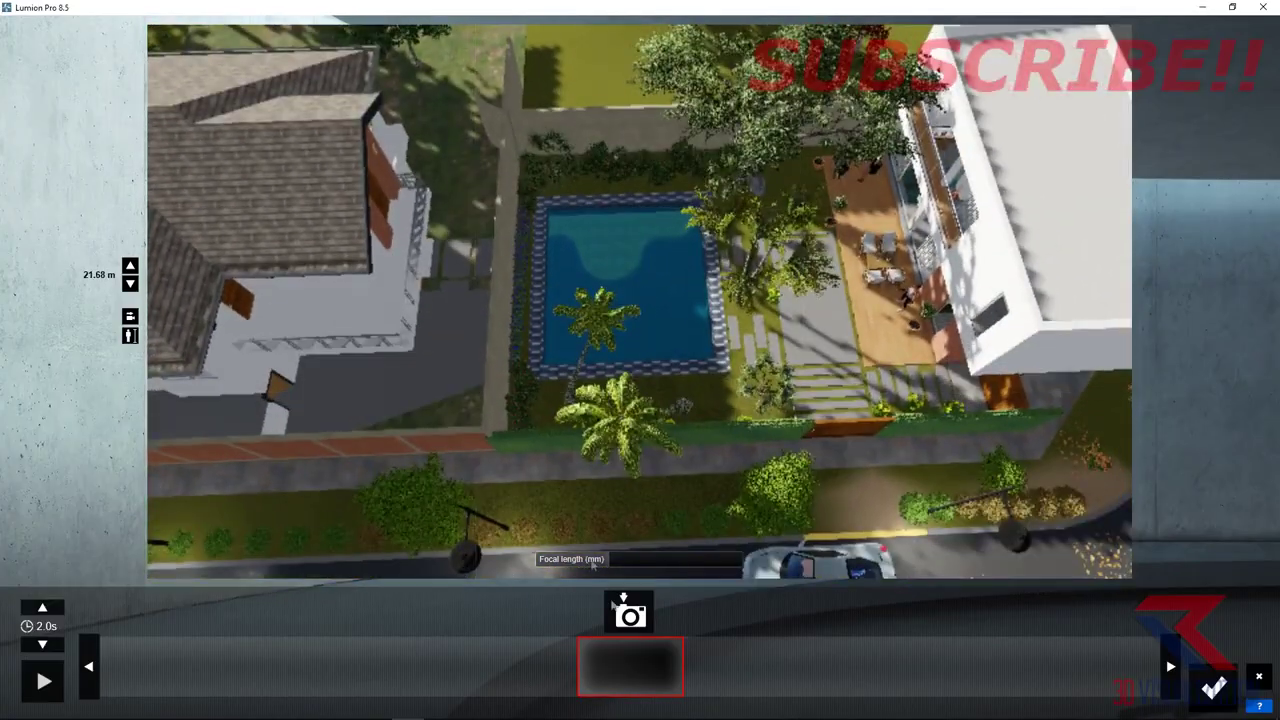
right_click_drag(592, 565, 640, 302)
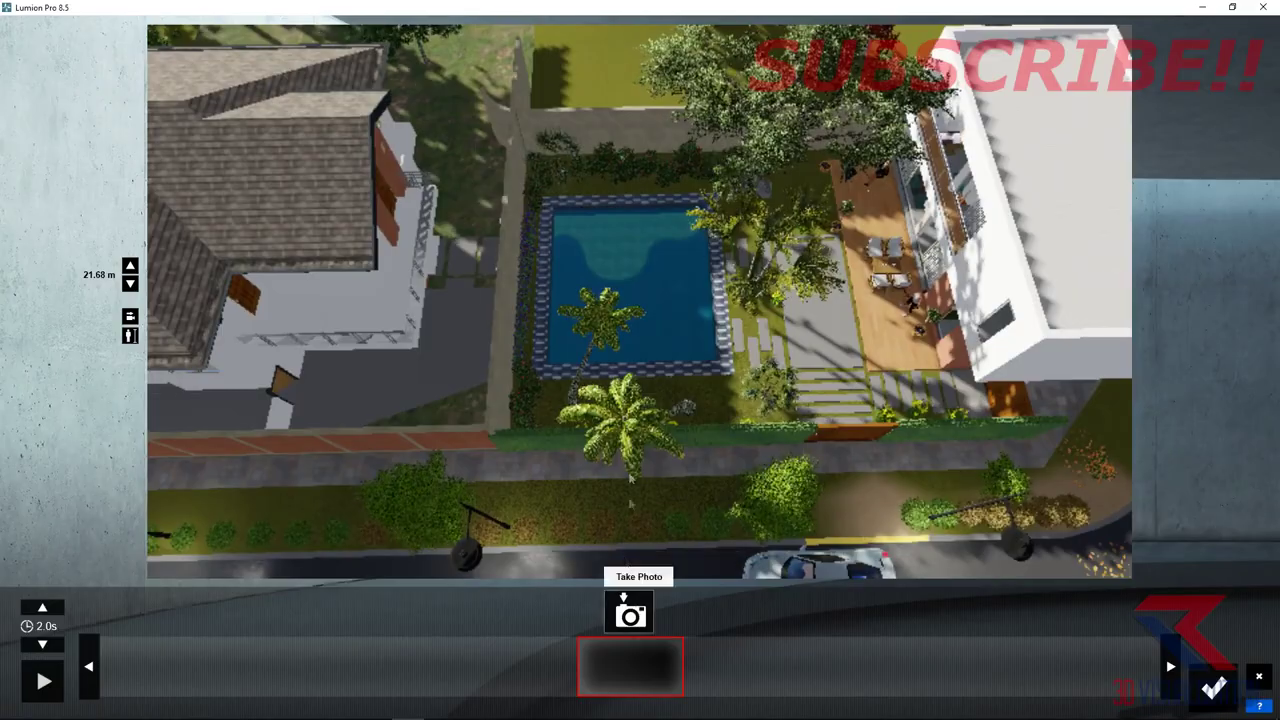
left_click(630, 612)
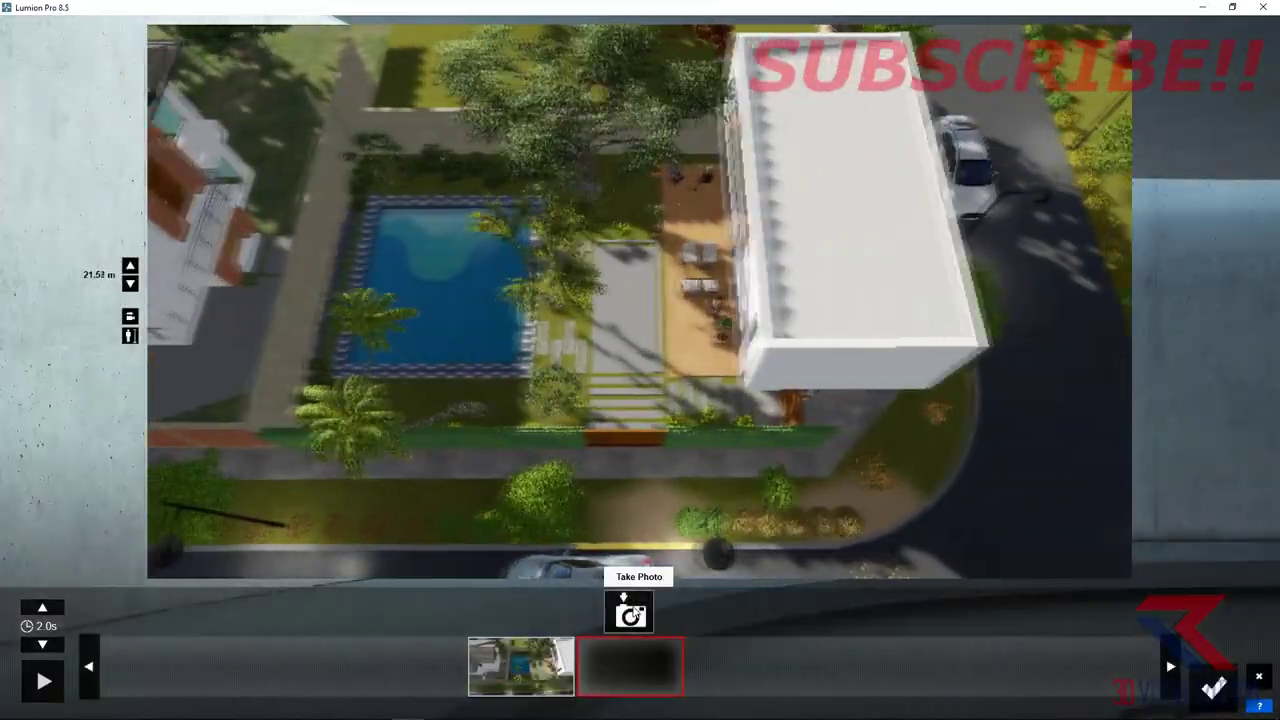
left_click(630, 612)
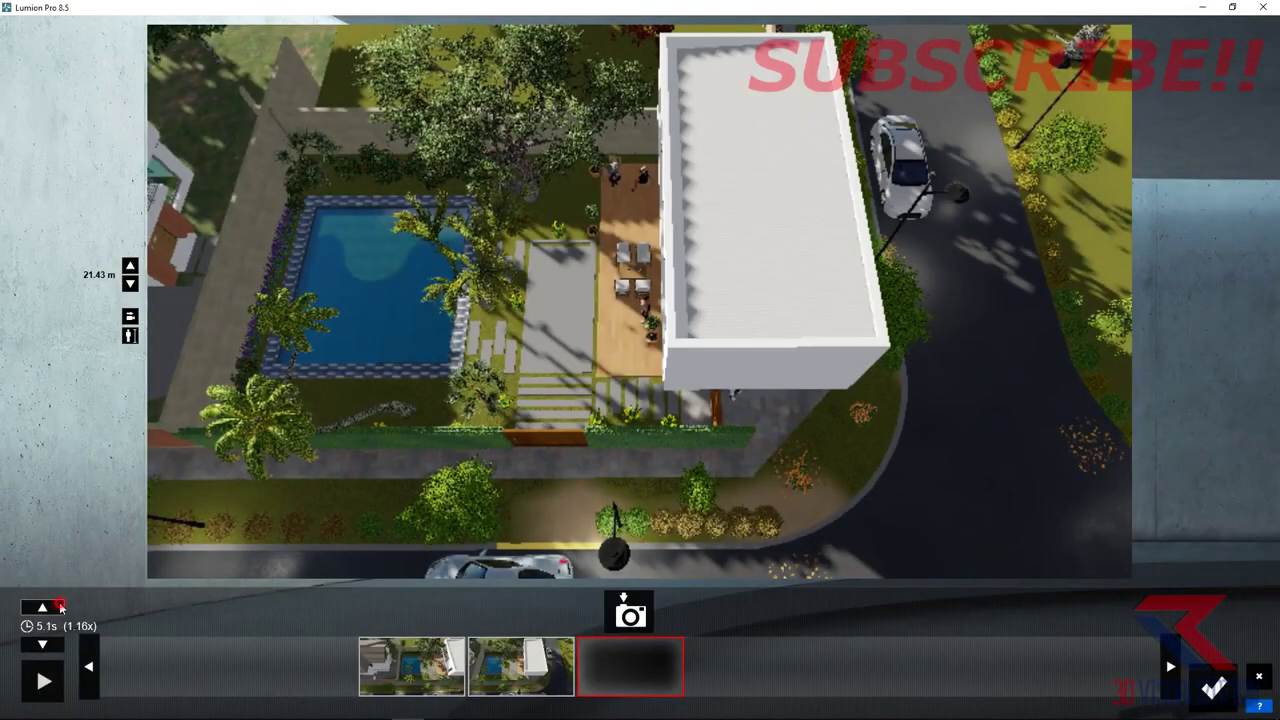
left_click(1205, 686)
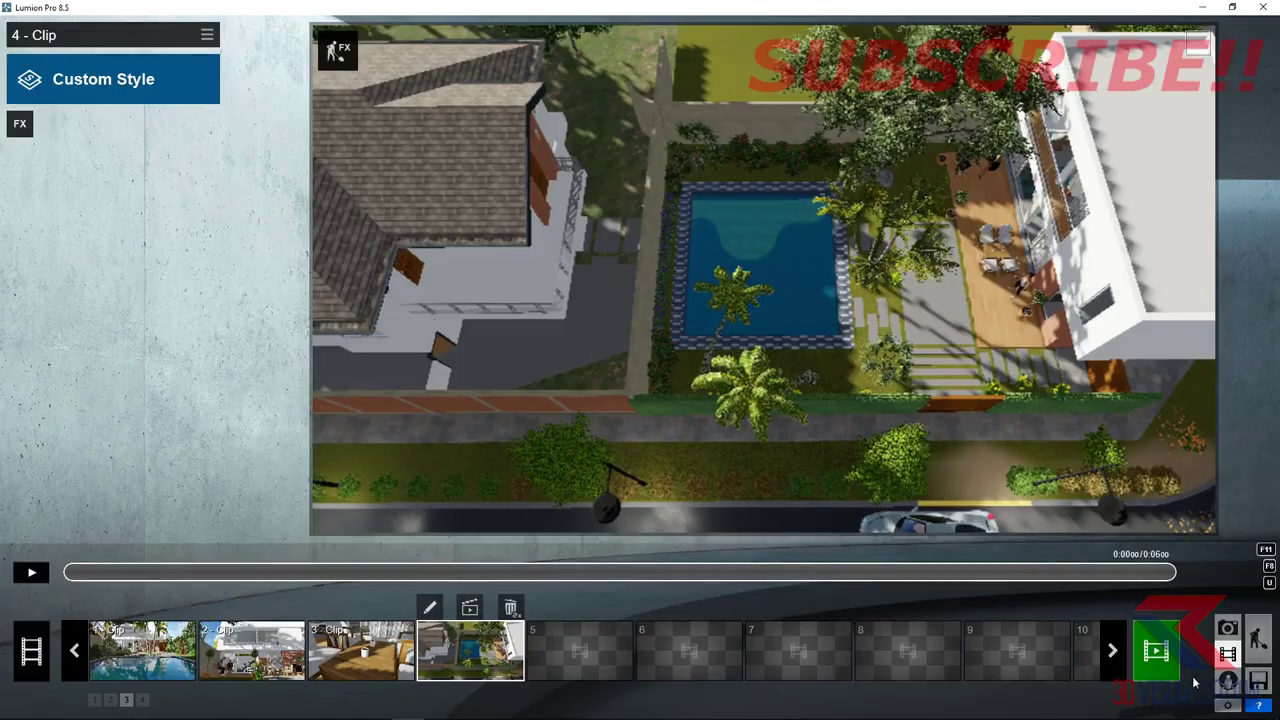
- Switch to clip set 1 and start recording in empty slot 4
left_click(597, 655)
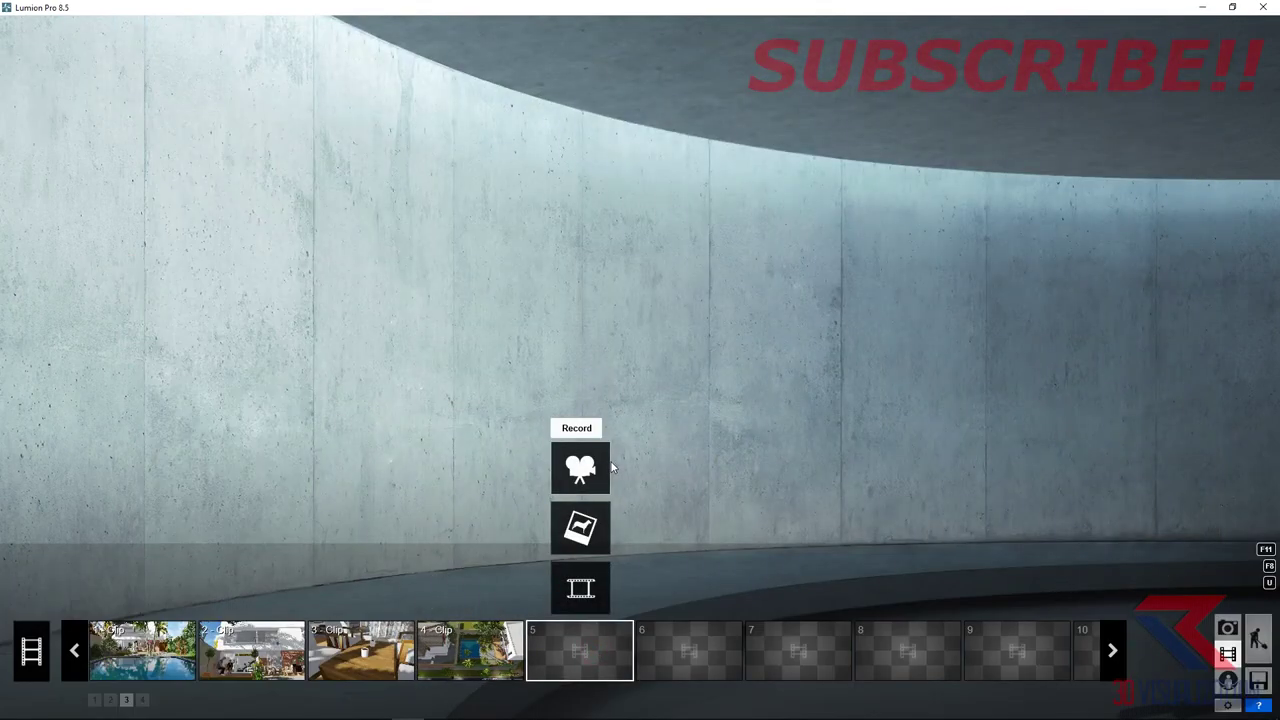
left_click(96, 701)
left_click(355, 647)
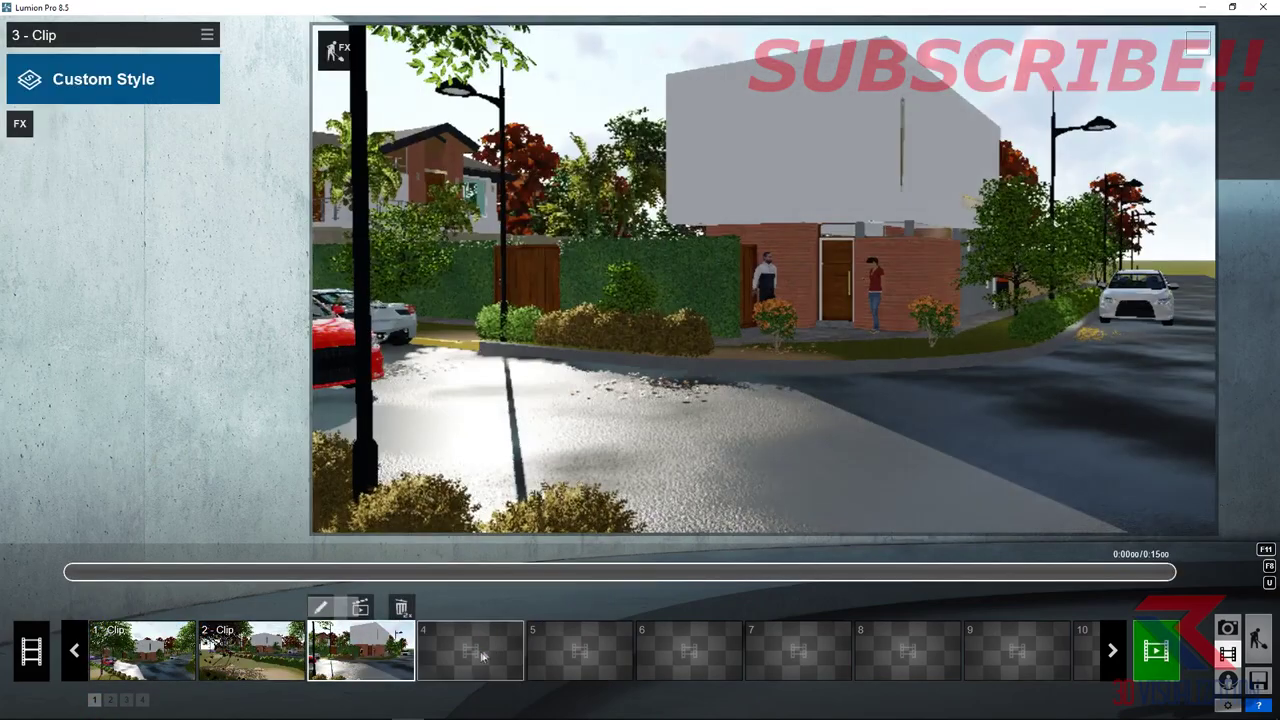
left_click(468, 650)
left_click(467, 476)
- Capture two keyframes moving along the hedge toward the front door and save the clip
key("w")
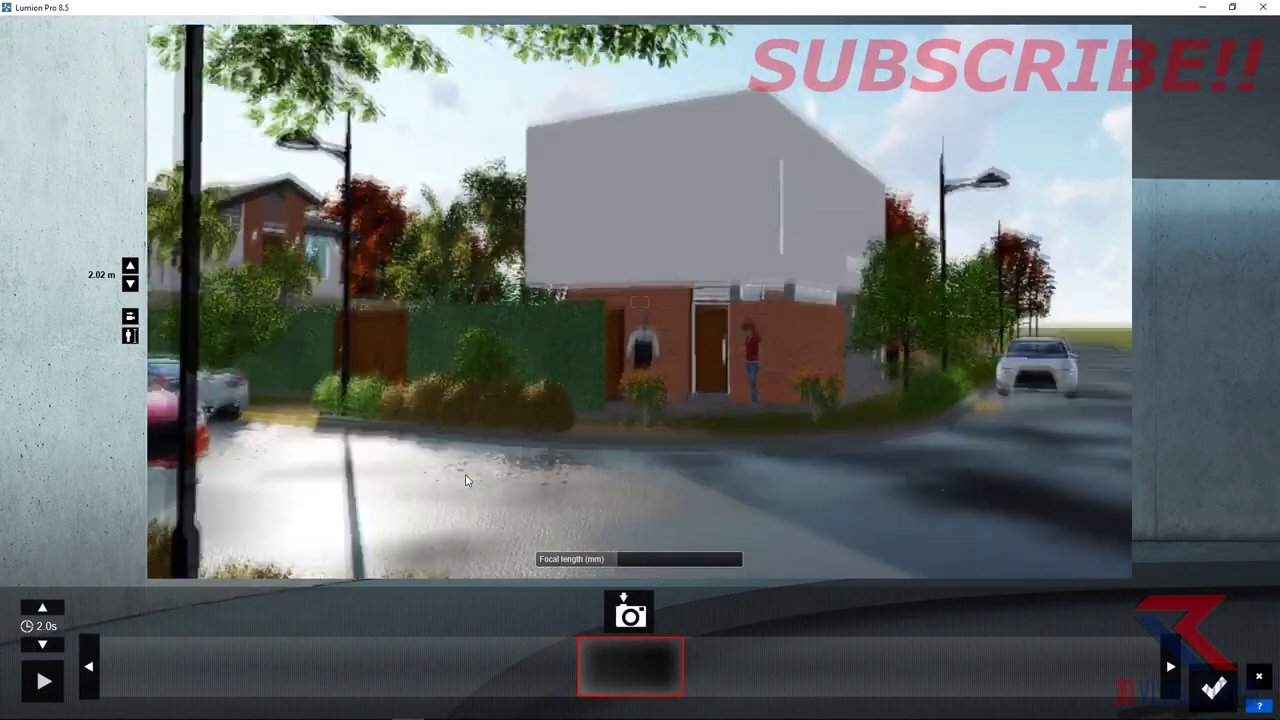
key("s")
key("q")
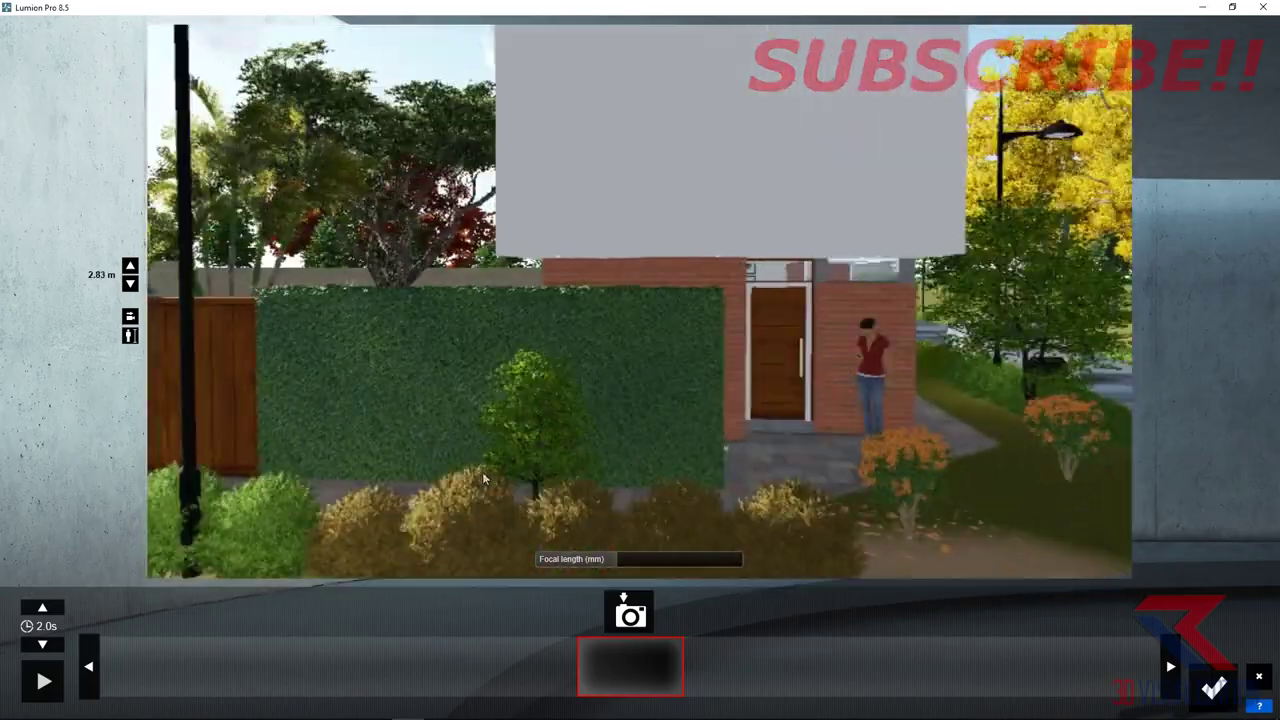
key("e")
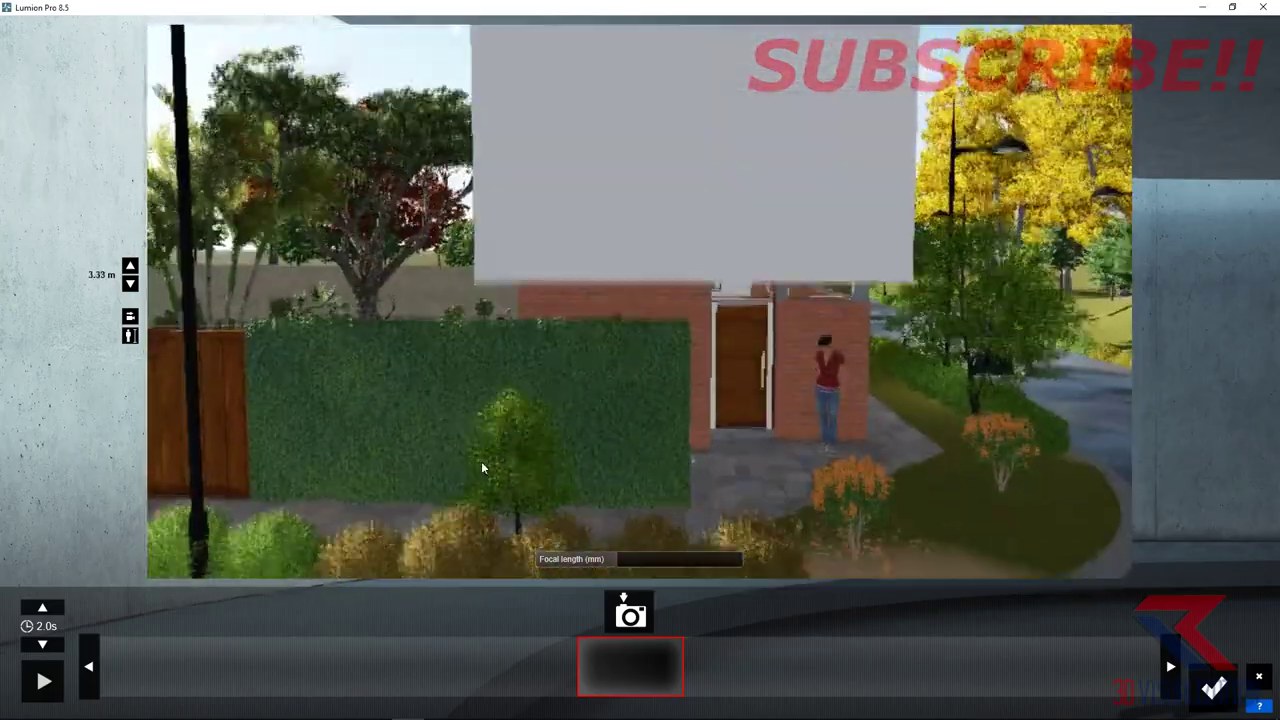
key("a")
key("q")
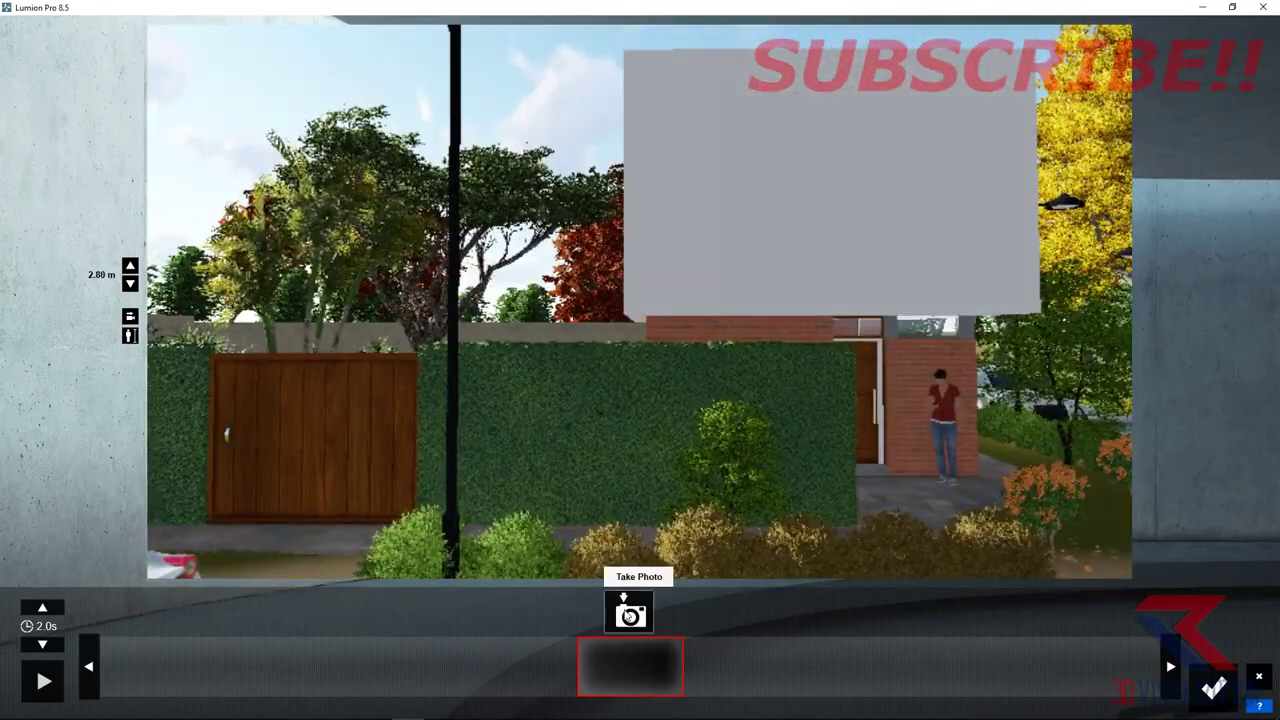
left_click(629, 614)
key("a")
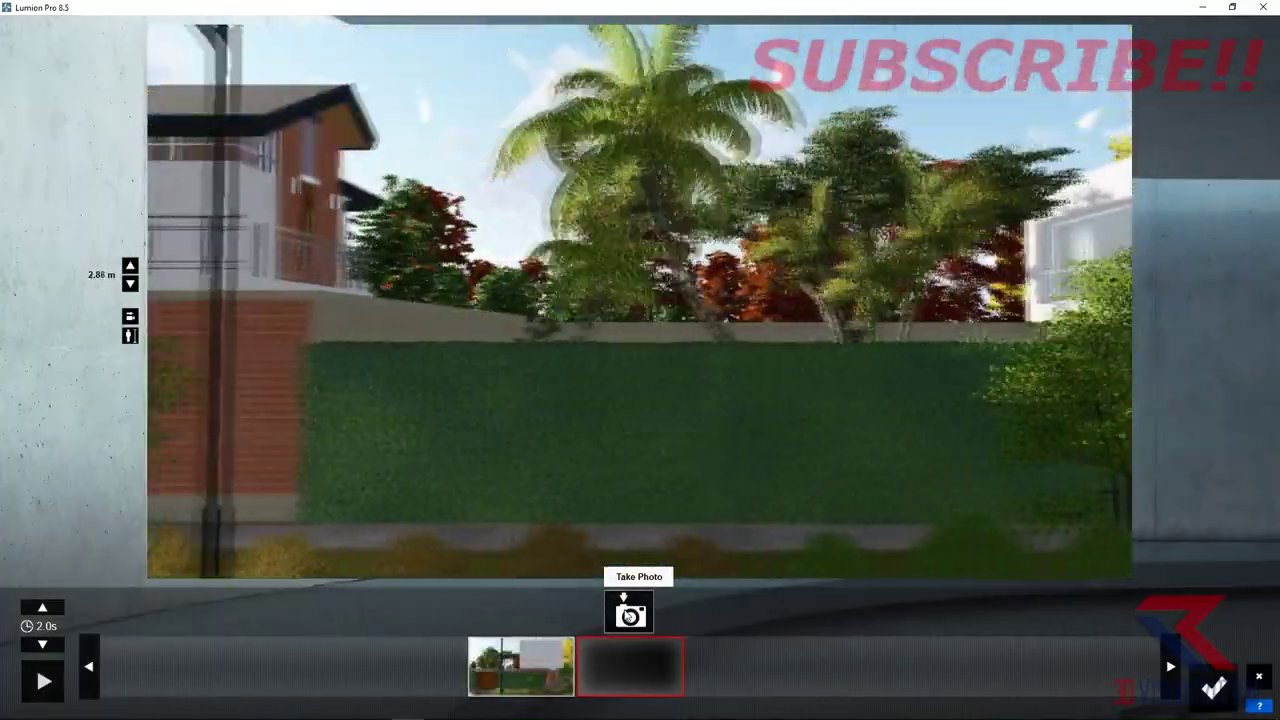
left_click(629, 614)
left_click(1214, 686)
- Give the first clip a Sun effect with new heading and height, plus a Shadow effect
left_click(160, 660)
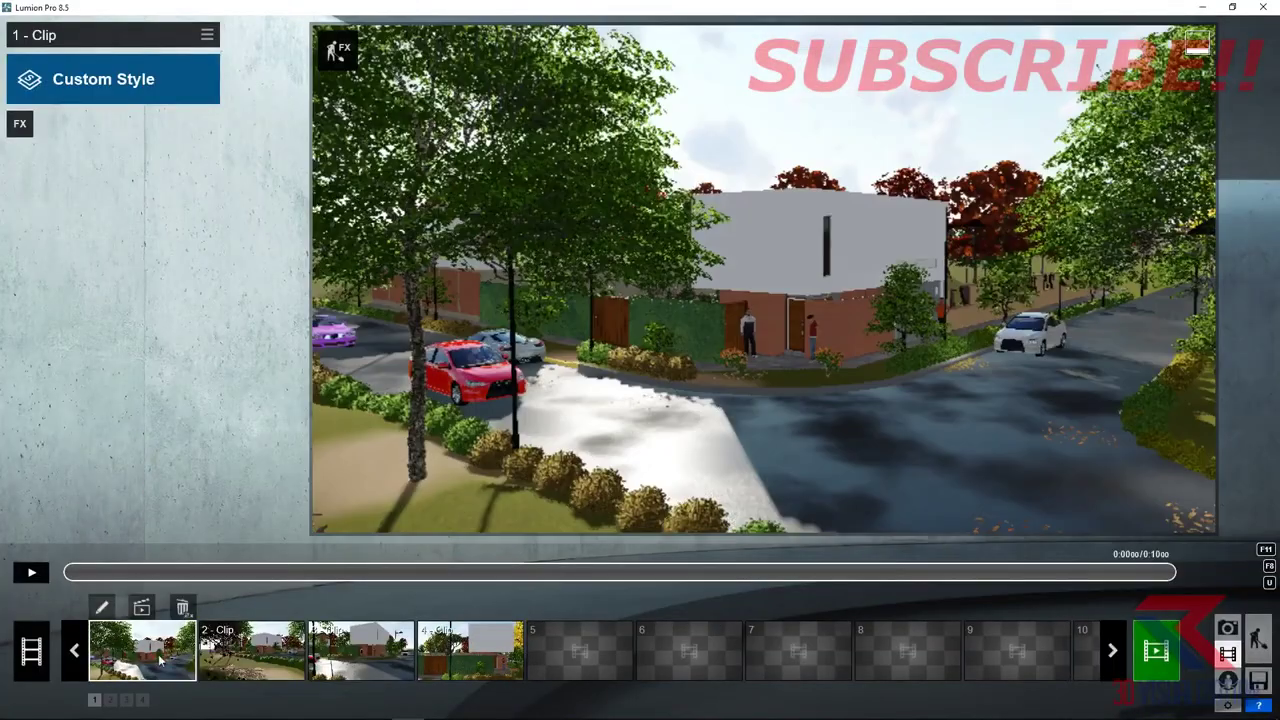
left_click(20, 124)
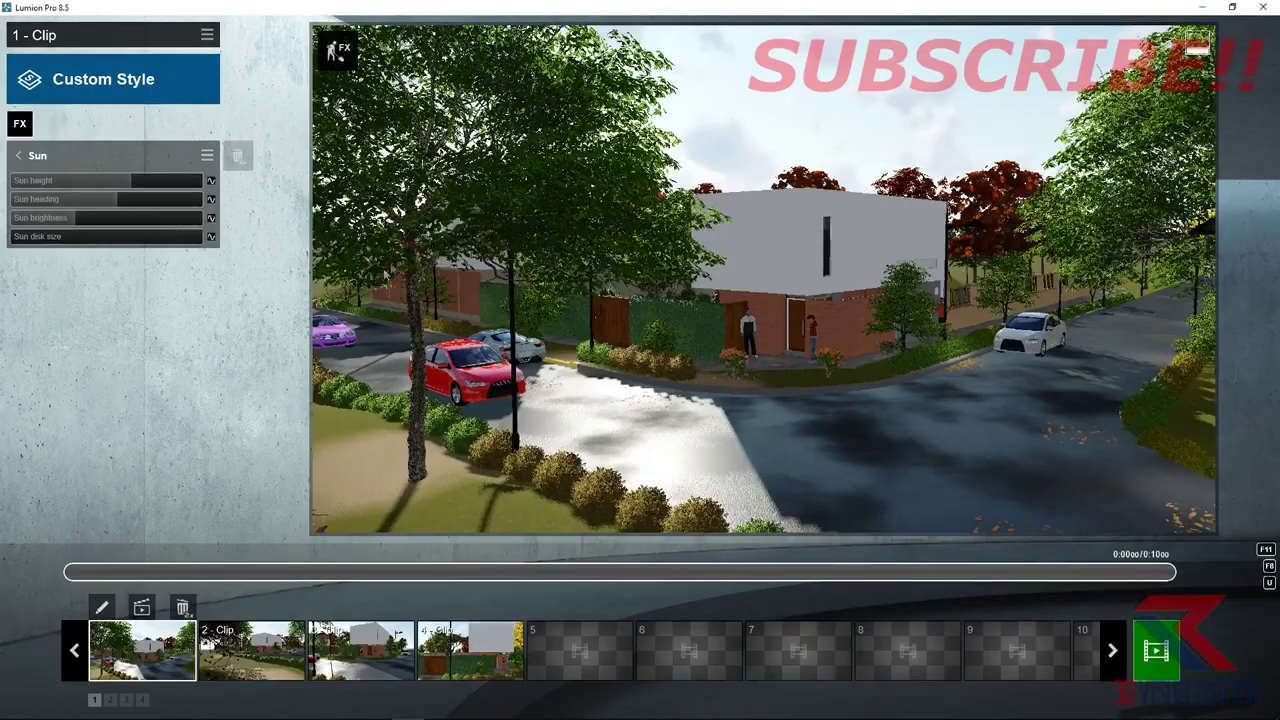
left_click_drag(131, 183, 19, 205)
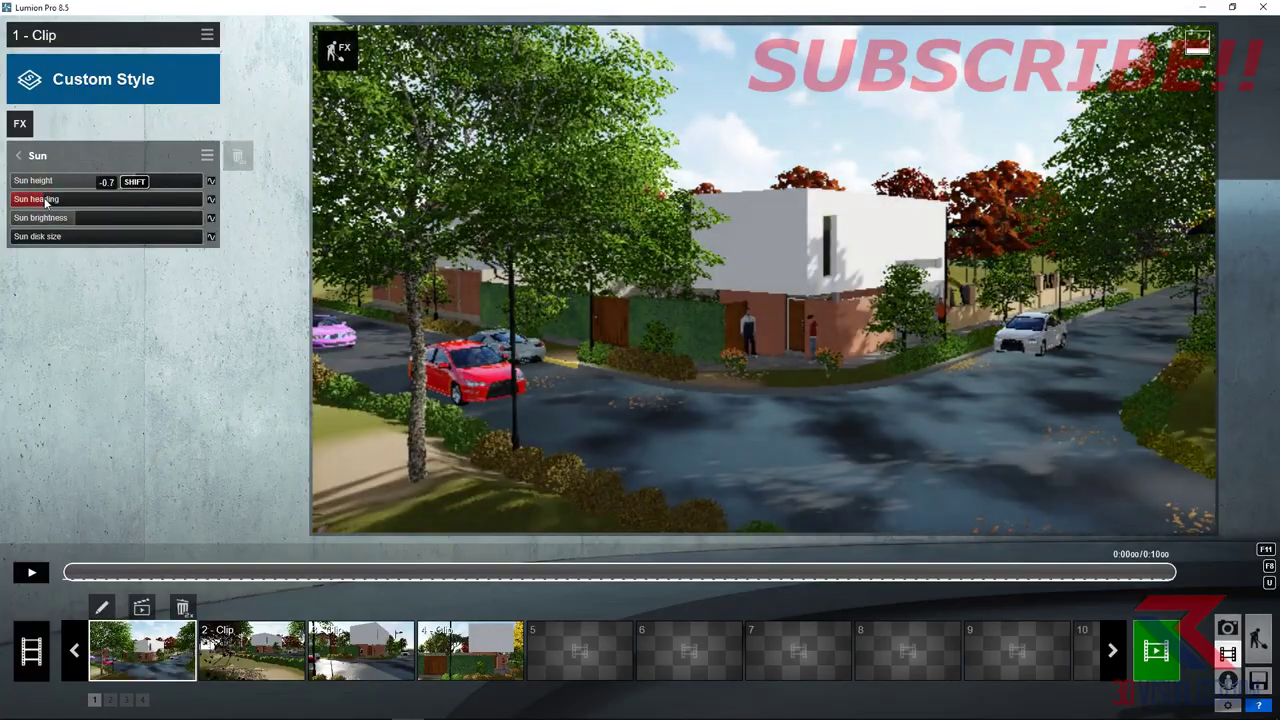
left_click_drag(46, 202, 154, 205)
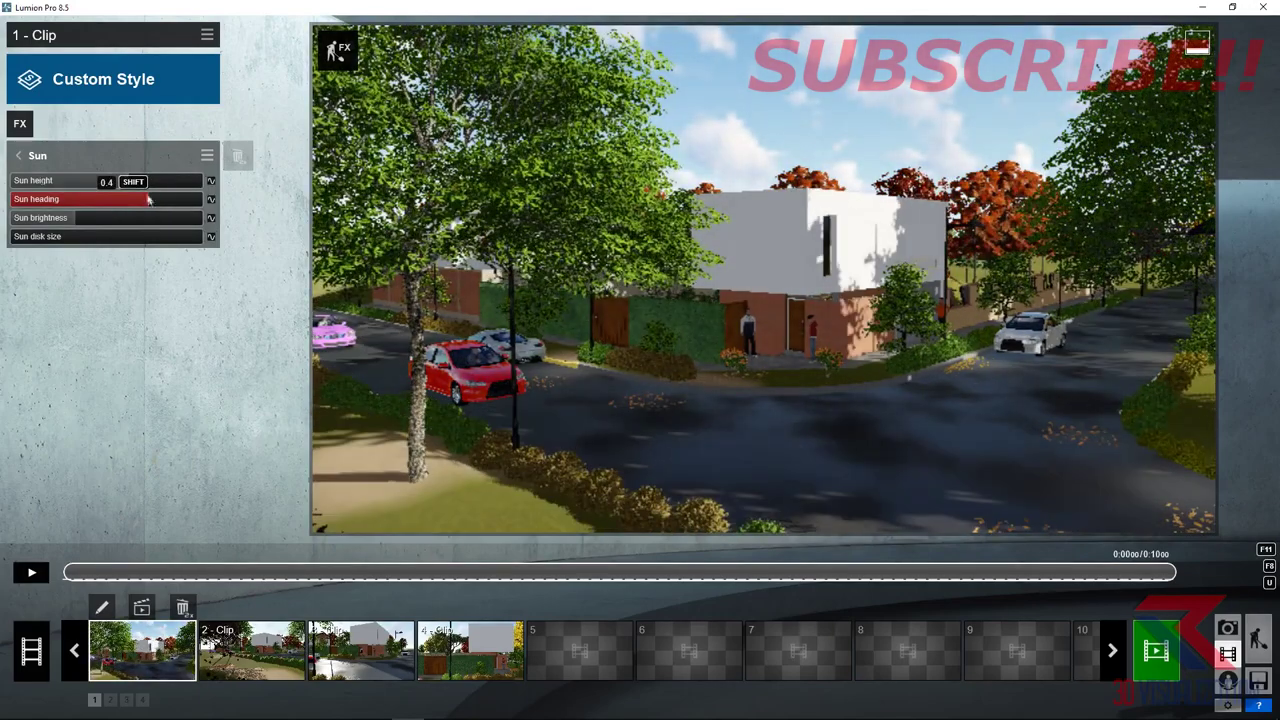
left_click(153, 183)
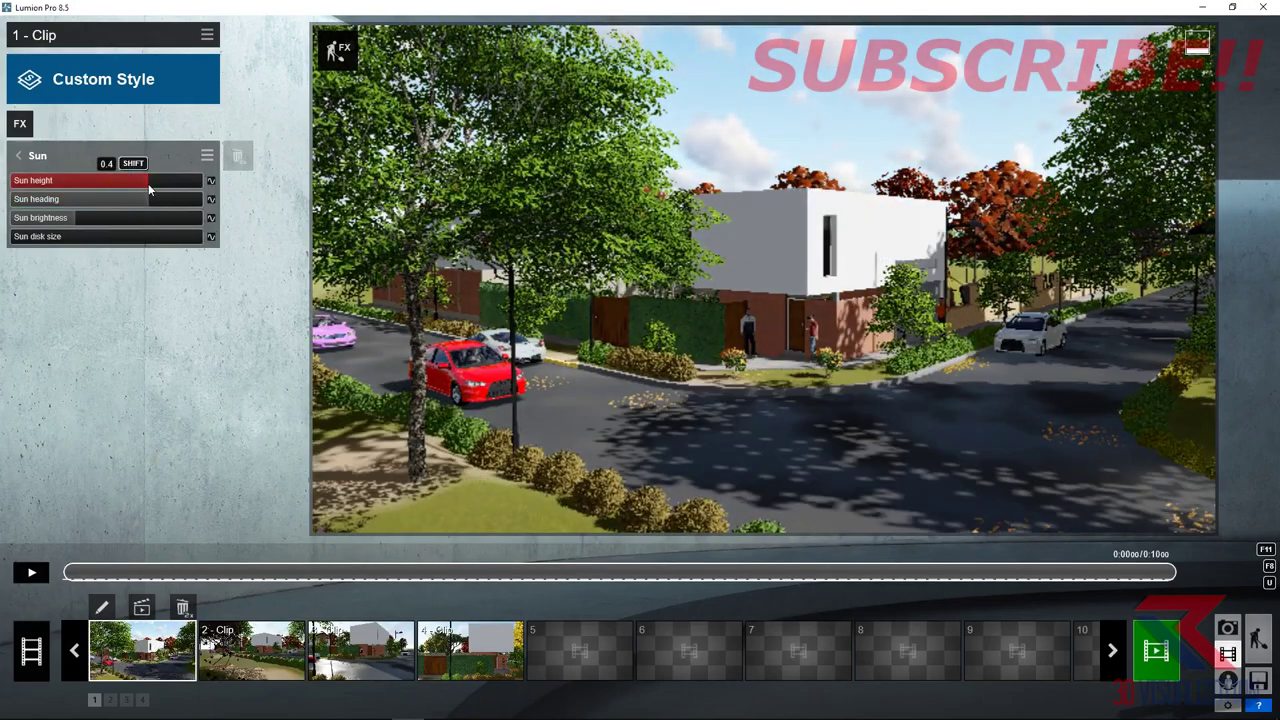
left_click(20, 123)
left_click(620, 230)
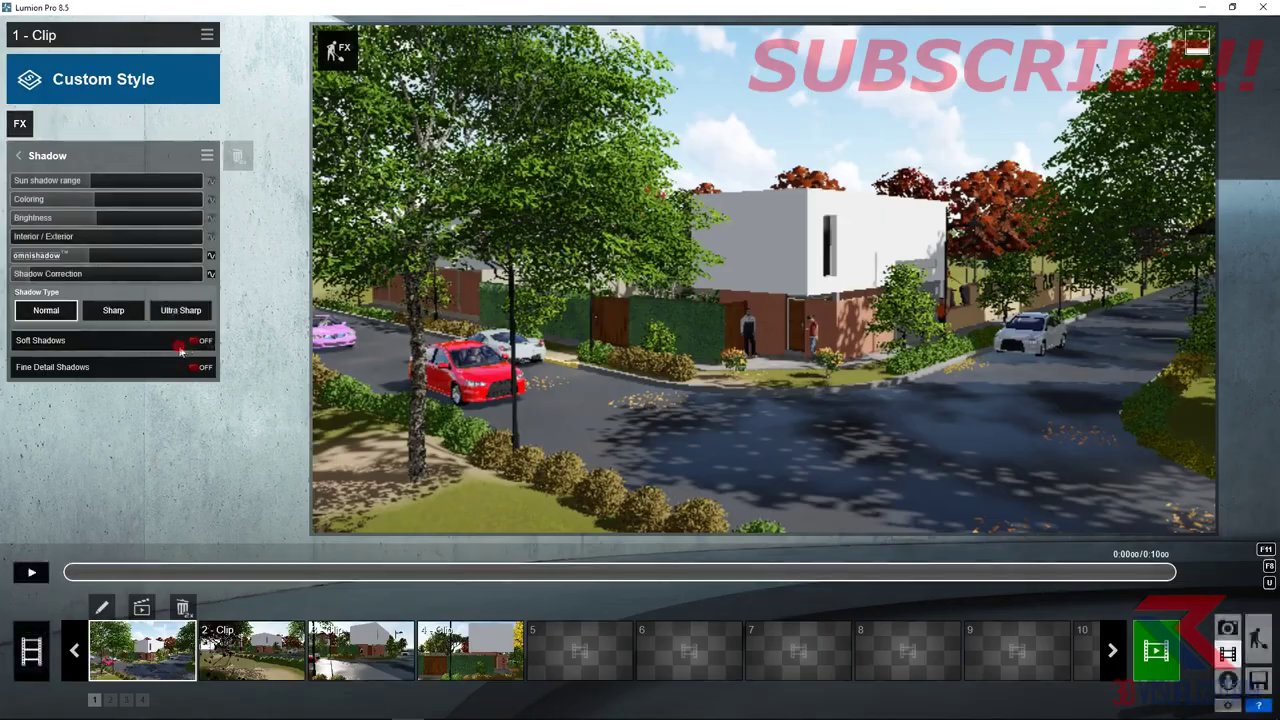
- Add a Reflection effect with reflection planes on the upper window and door glass
left_click(20, 123)
left_click(830, 220)
left_click(63, 204)
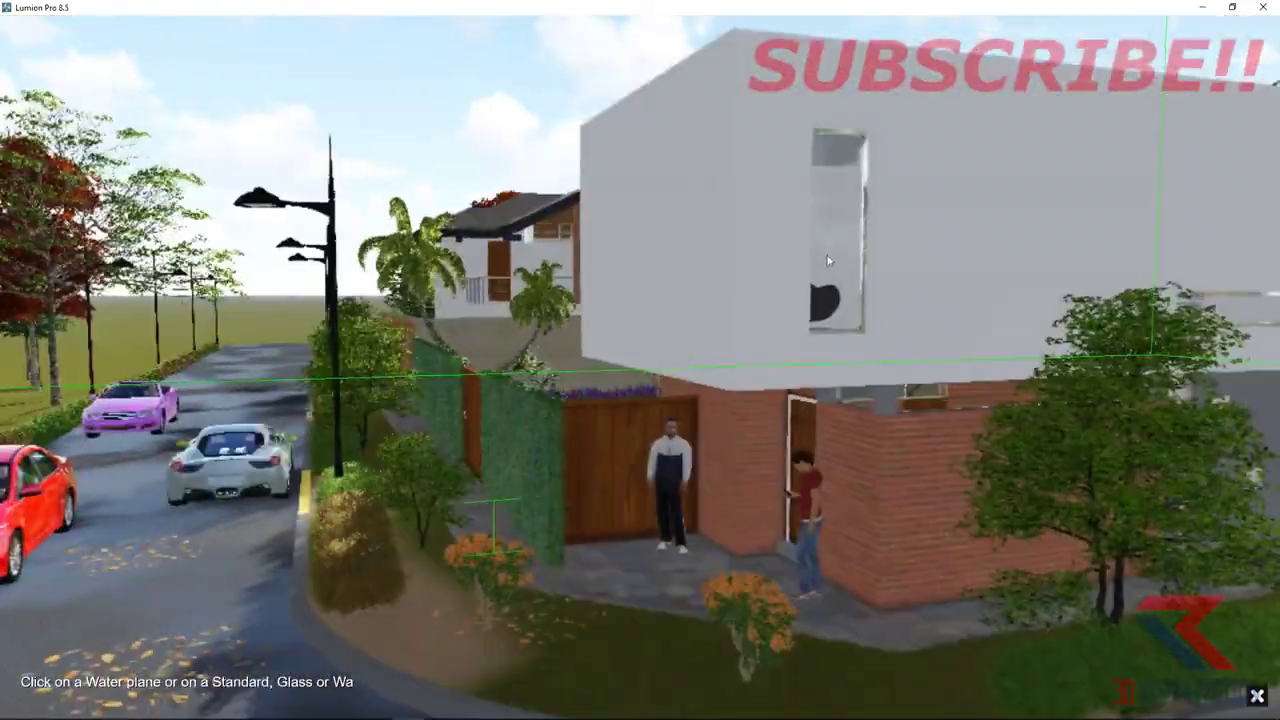
left_click(833, 247)
left_click(61, 690)
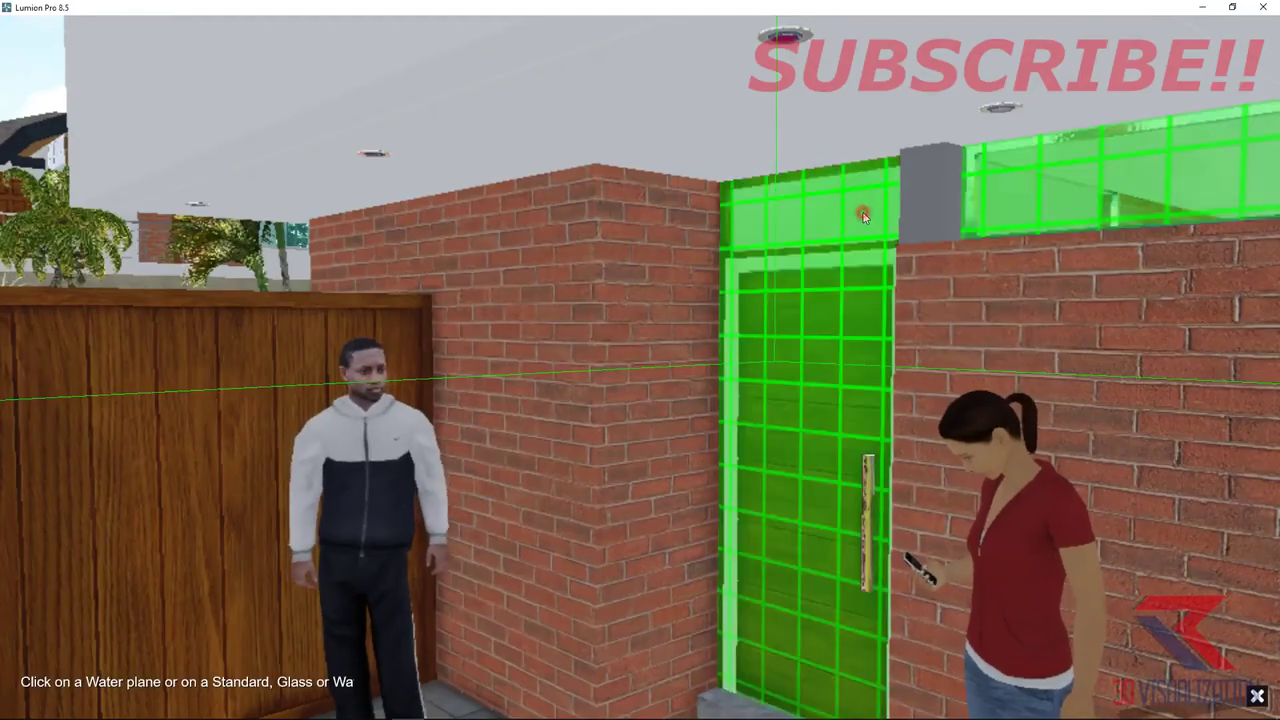
left_click(865, 217)
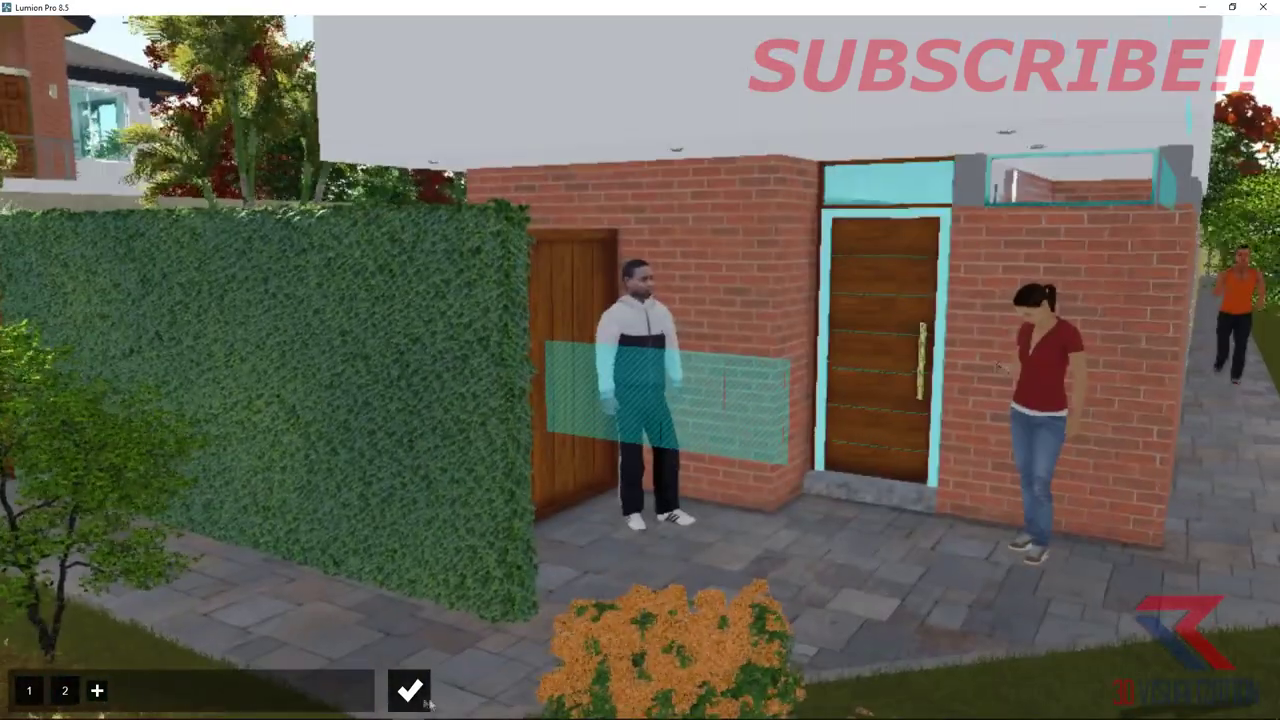
left_click(411, 690)
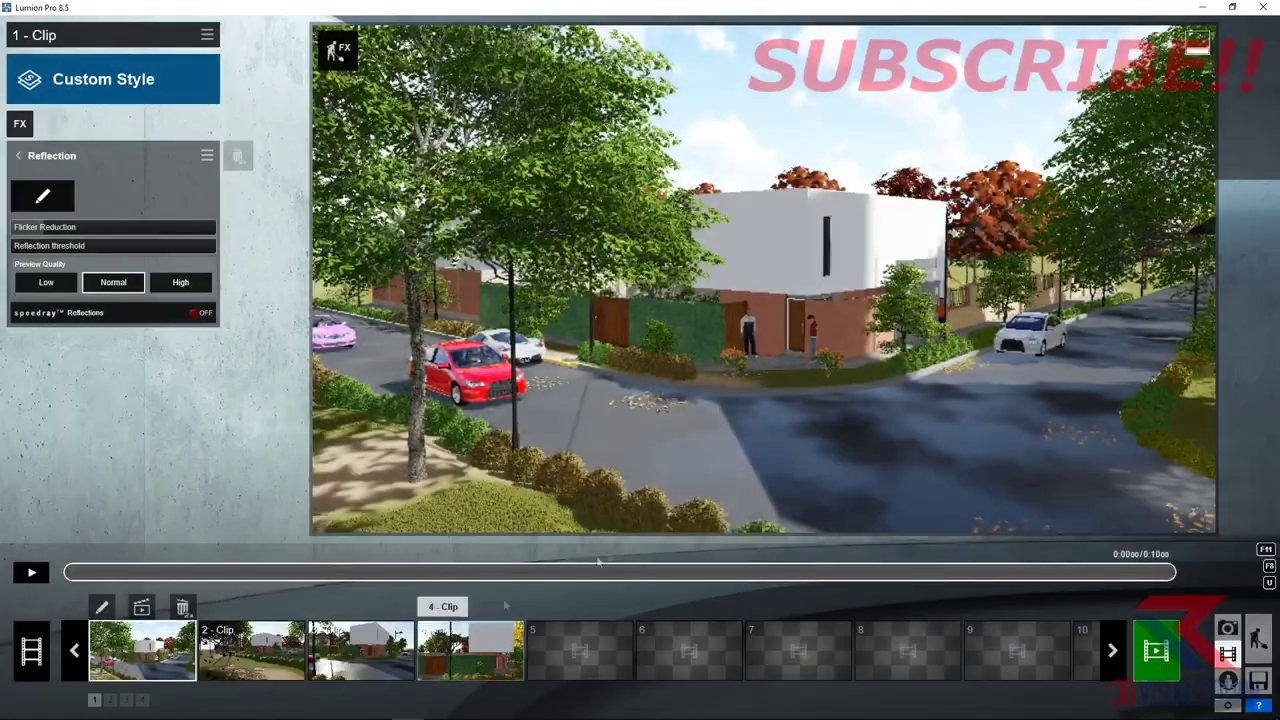
- Add Sky and Clouds, lowering High Clouds and setting Master cloud amount to 0.8
left_click(20, 125)
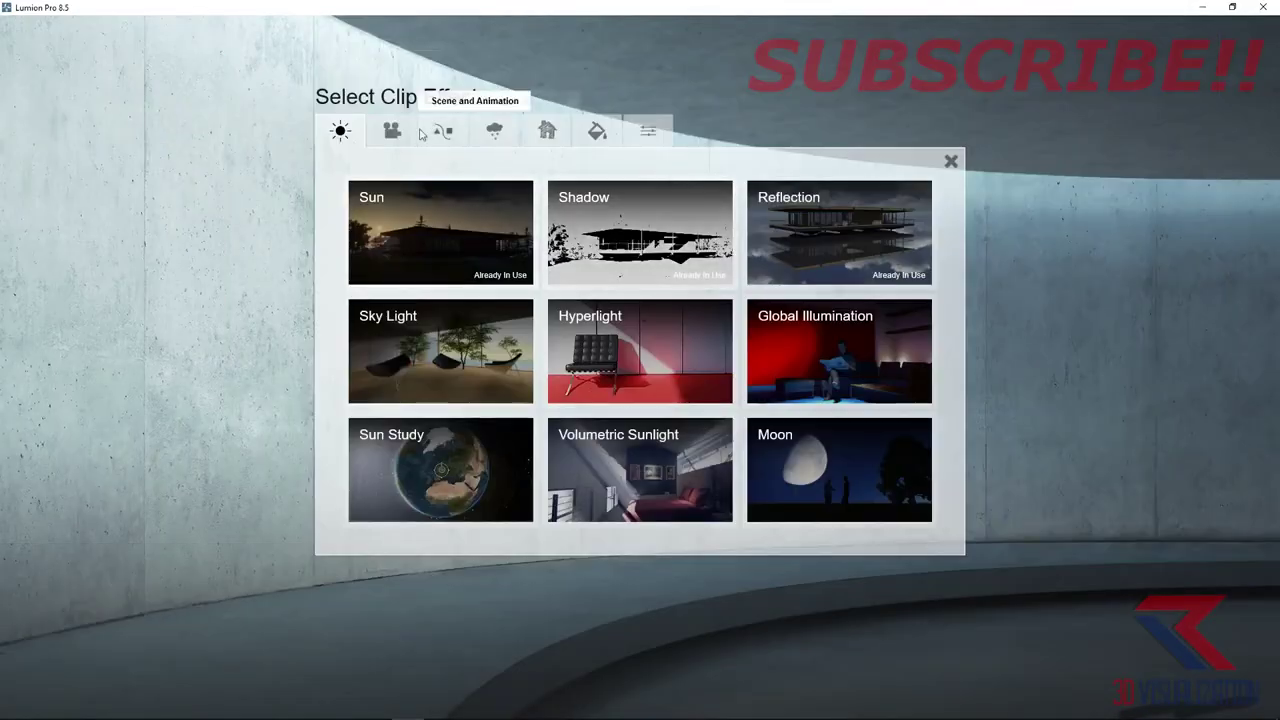
left_click(443, 129)
left_click(494, 129)
left_click(468, 232)
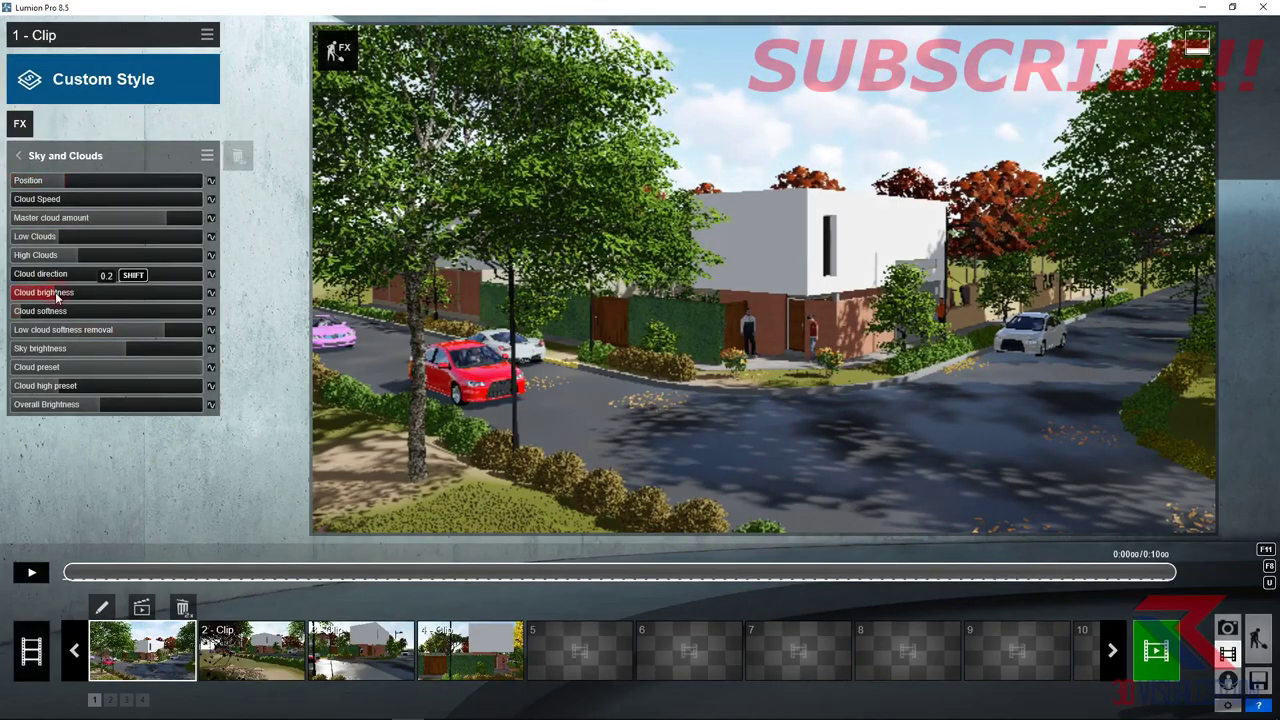
left_click(134, 219)
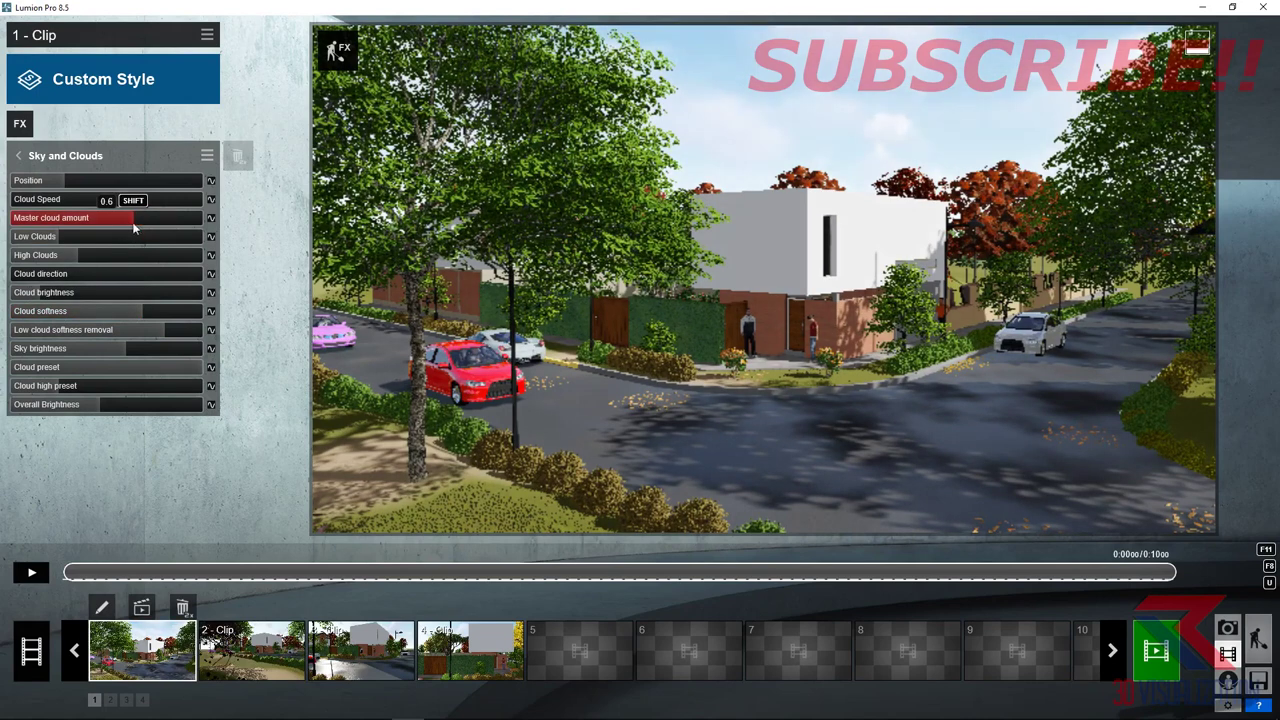
left_click(130, 257)
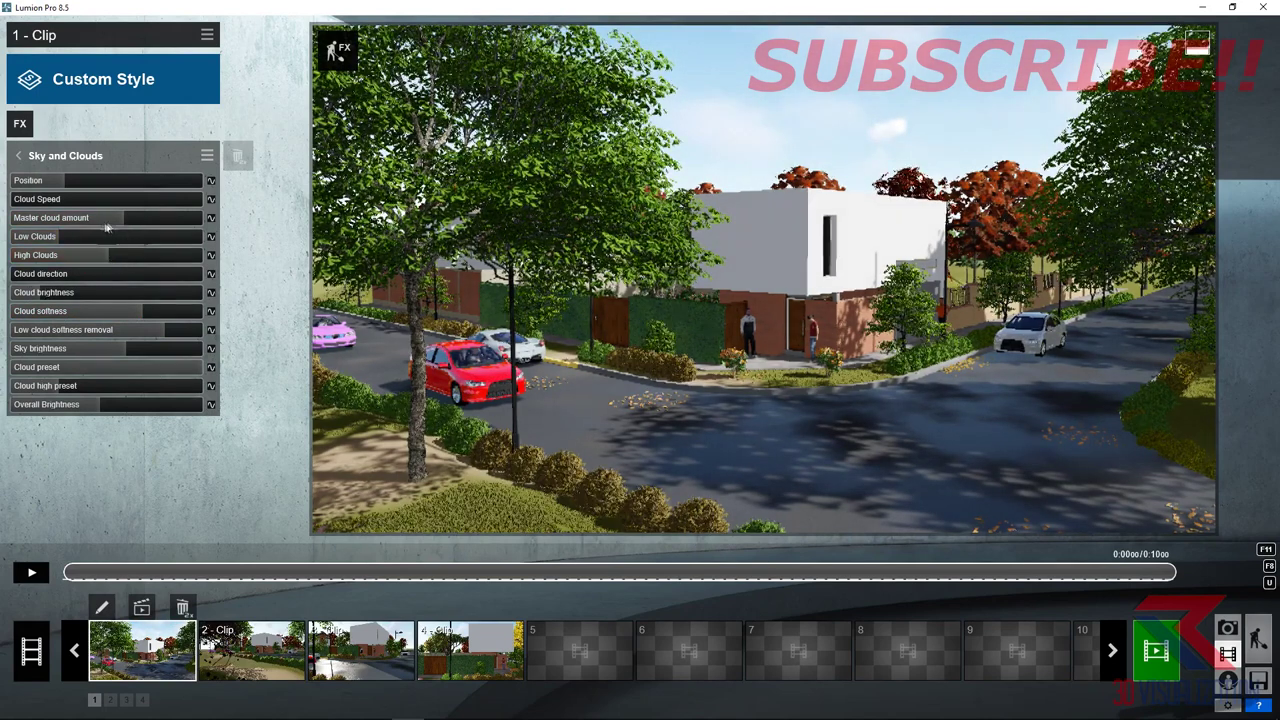
left_click(162, 218)
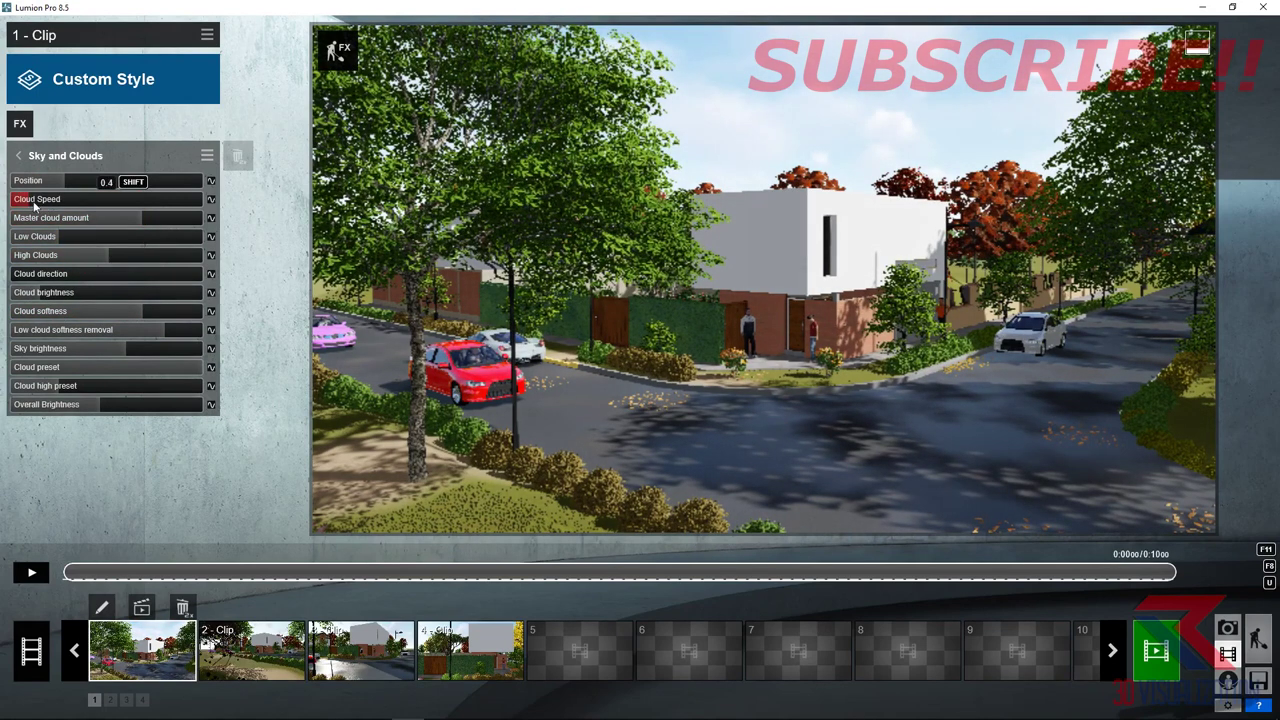
- Add a Wind effect with Foliage Wind Strength 0.2
left_click(20, 123)
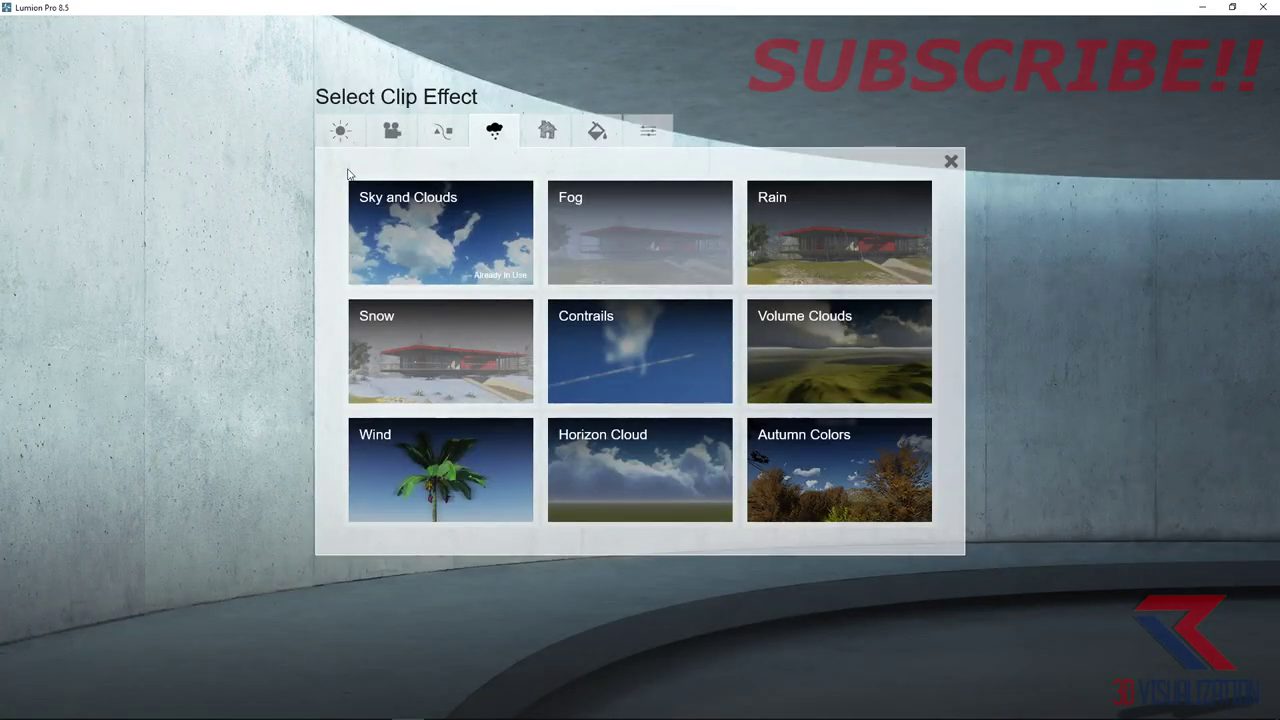
left_click(440, 465)
left_click_drag(44, 180, 95, 181)
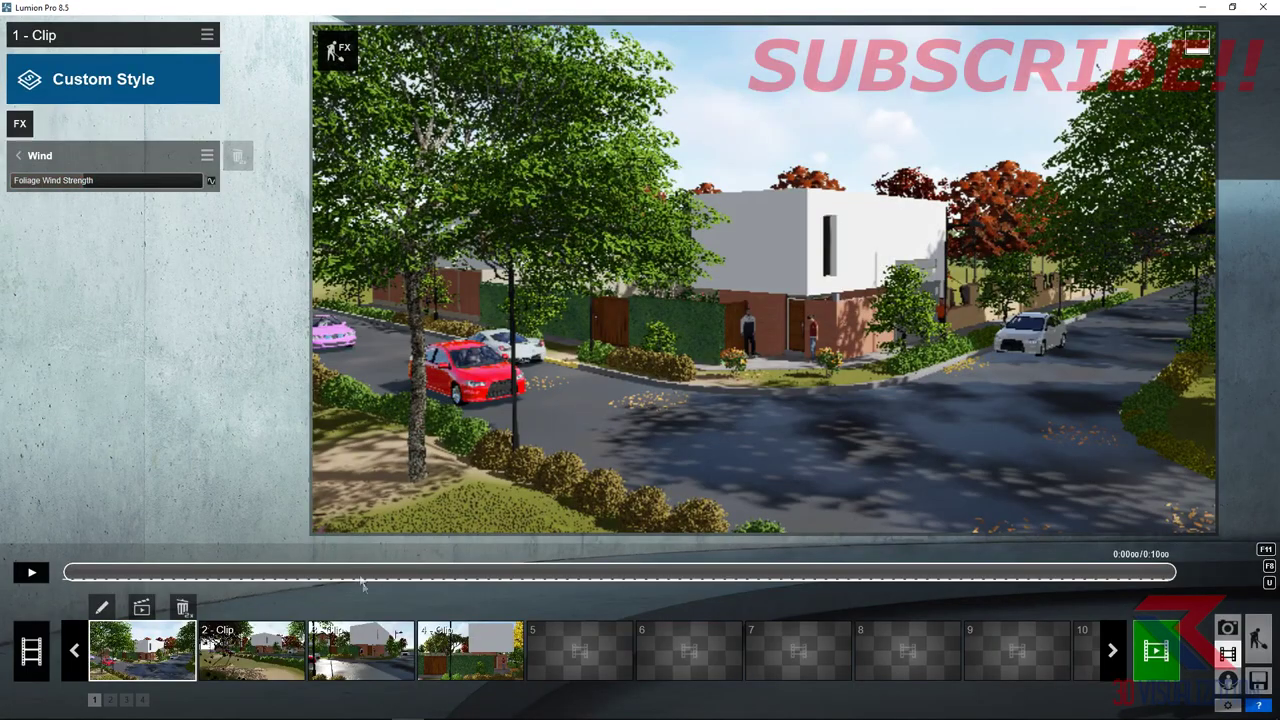
- Give the first clip the Overcast style, preview it, and go back to Build mode
left_click(102, 91)
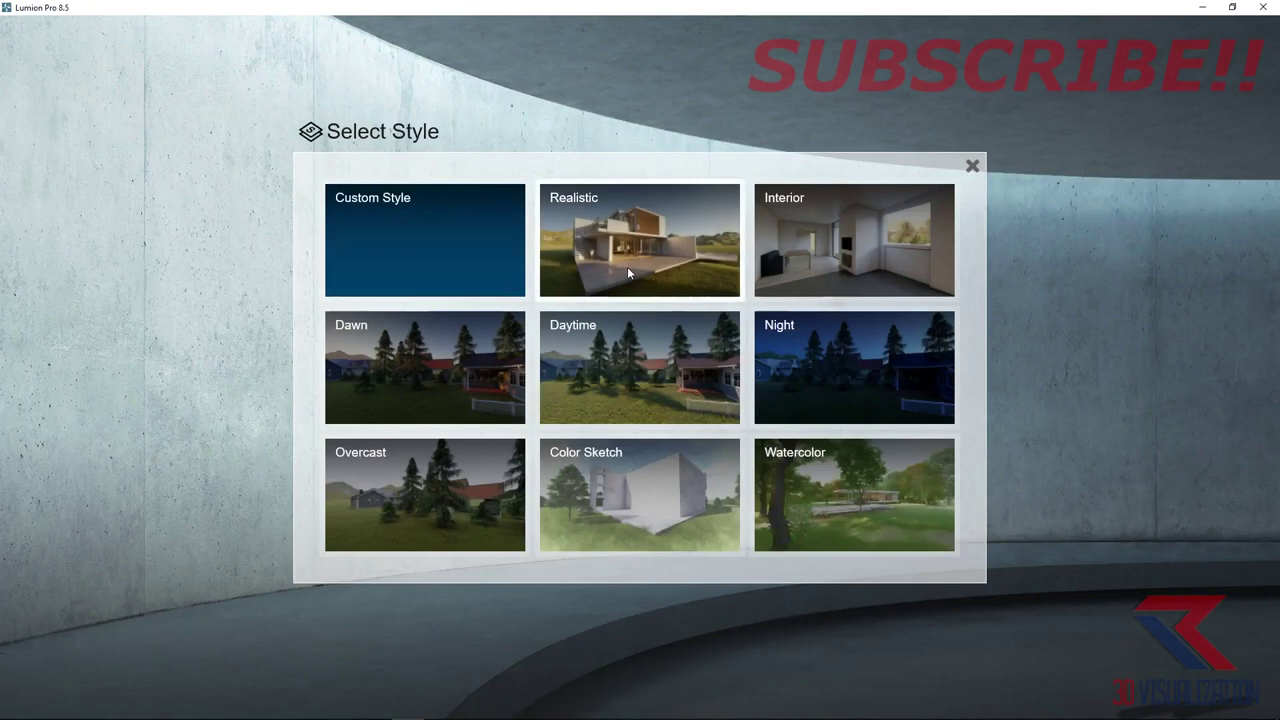
left_click(480, 483)
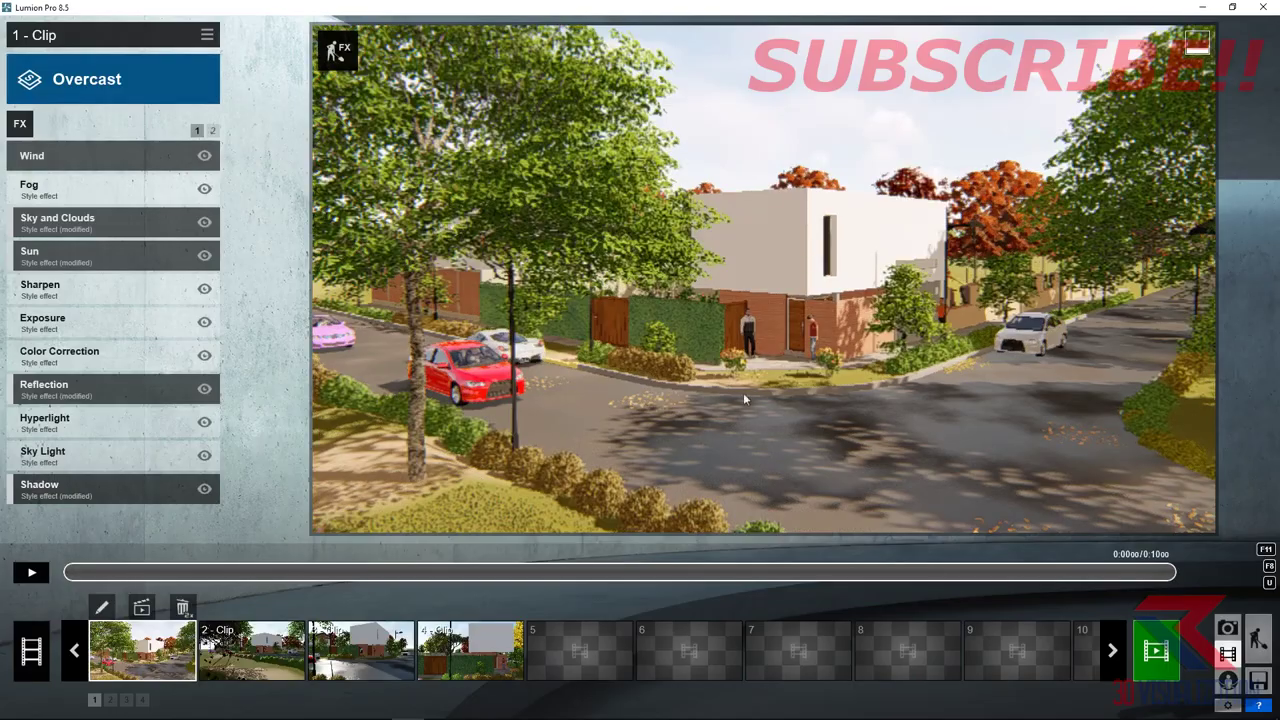
key("space")
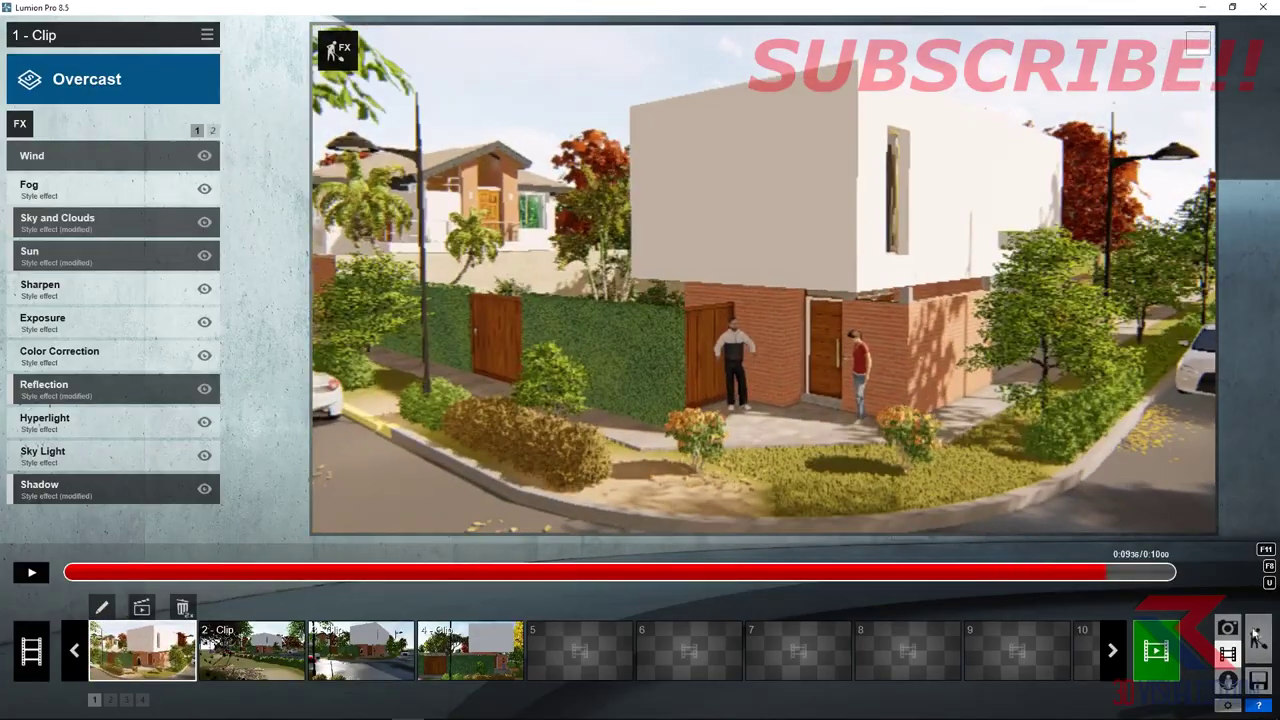
left_click(1257, 636)
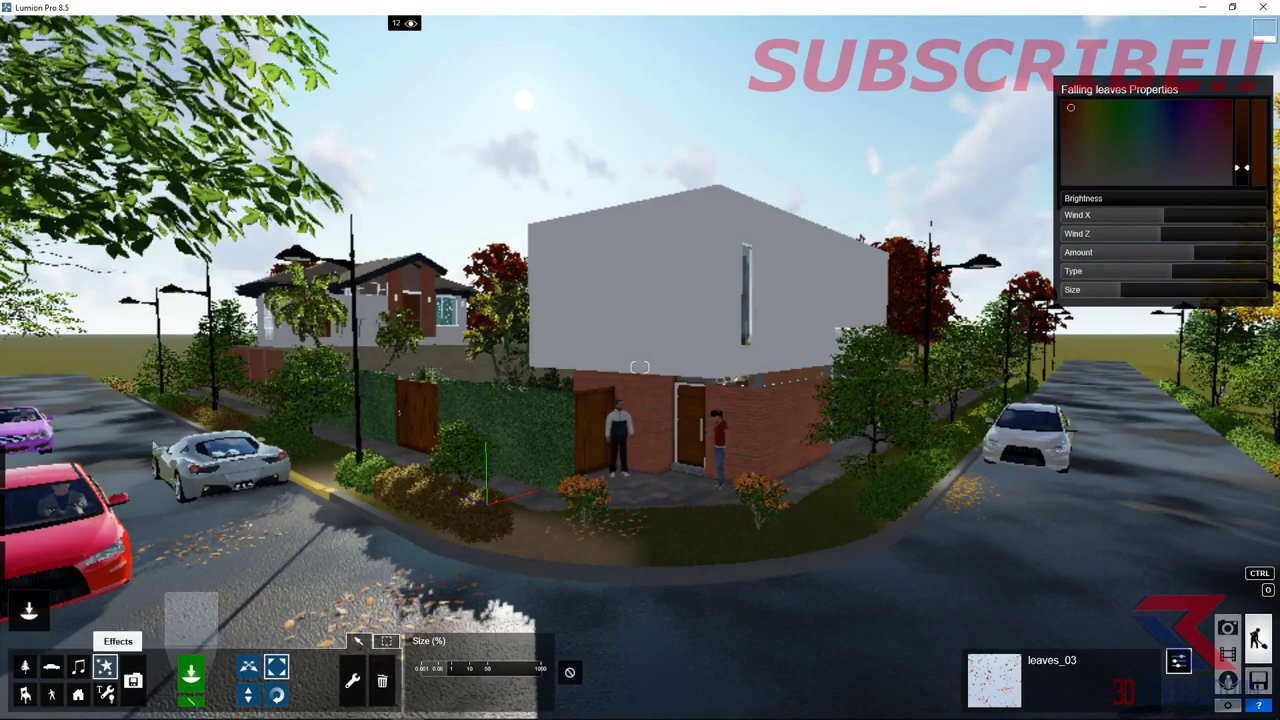
- Add Layer 13 and place a Fog_02 fog cloud on the road
left_click(436, 23)
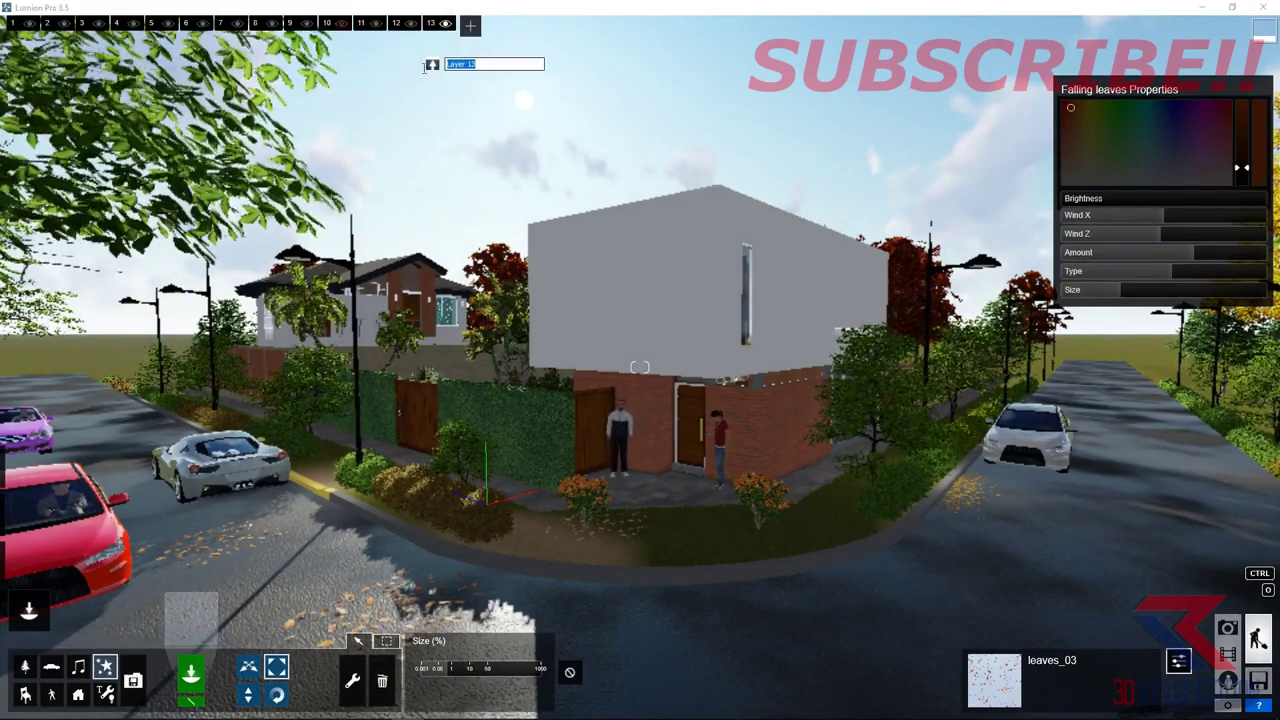
left_click(190, 612)
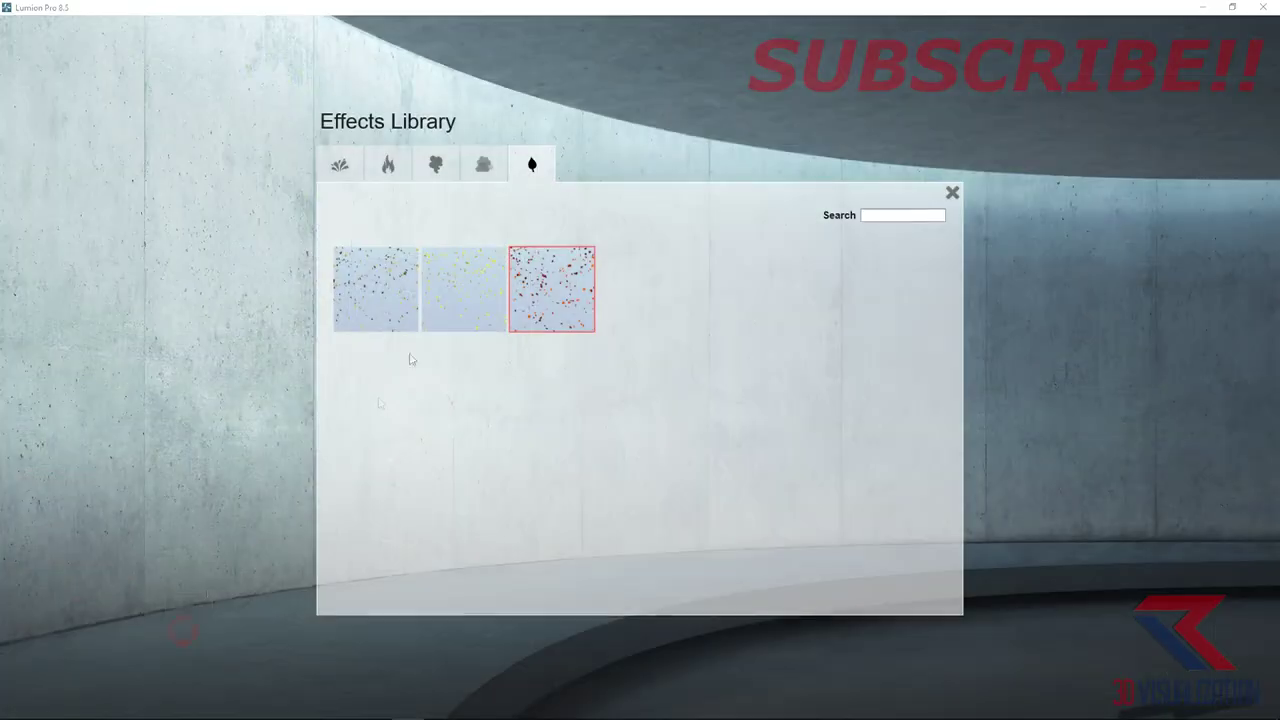
left_click(465, 171)
key("Escape")
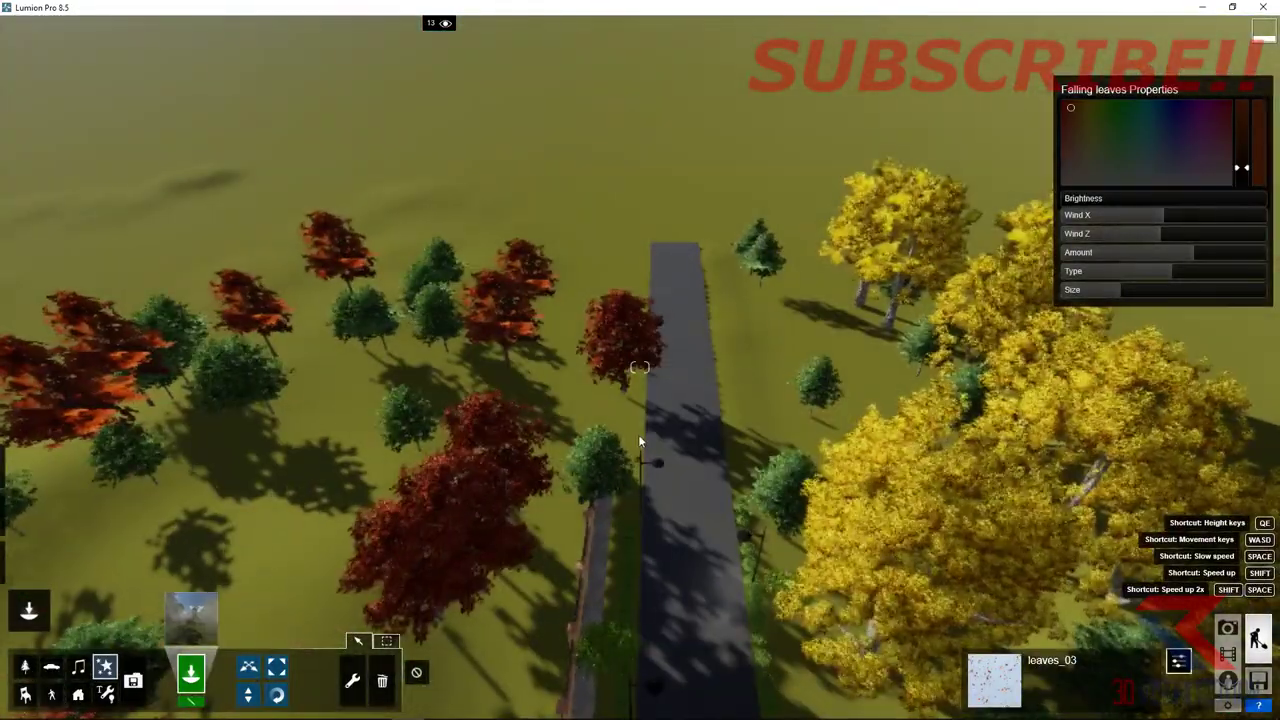
left_click(640, 438)
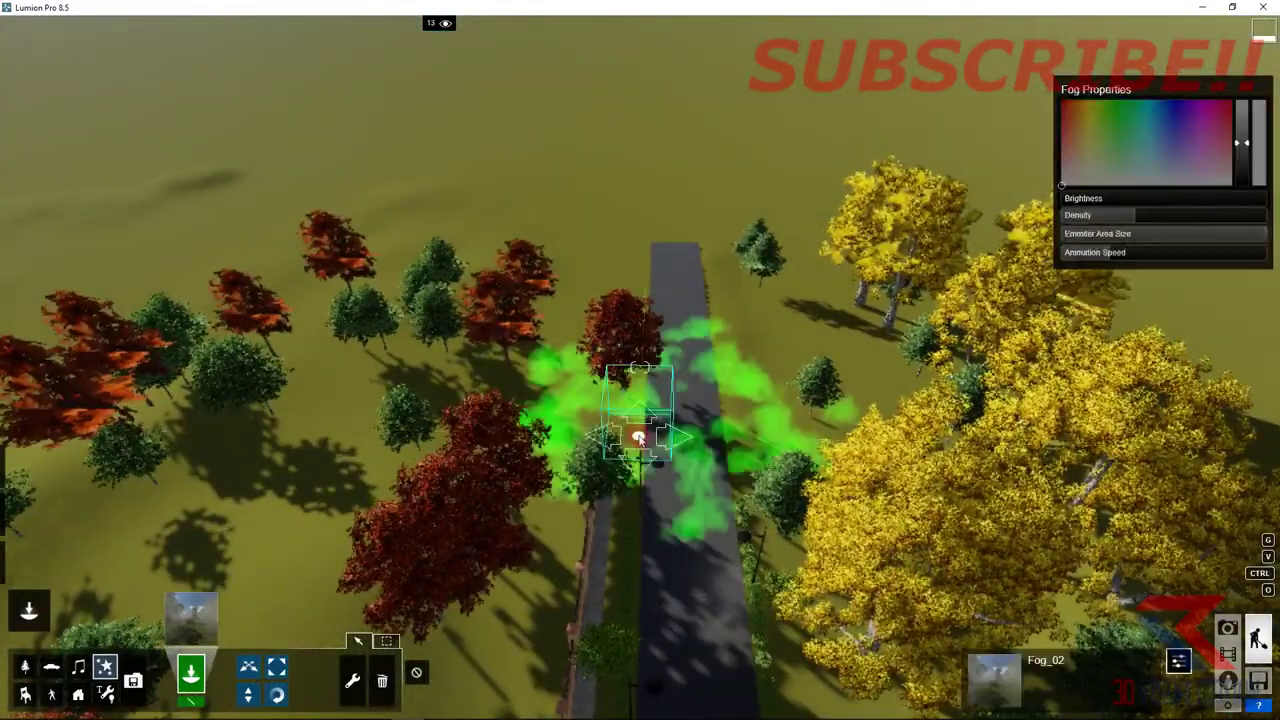
- Place a second Fog_02 cloud beside the garden and return to the movie clips
right_click_drag(607, 333, 661, 411)
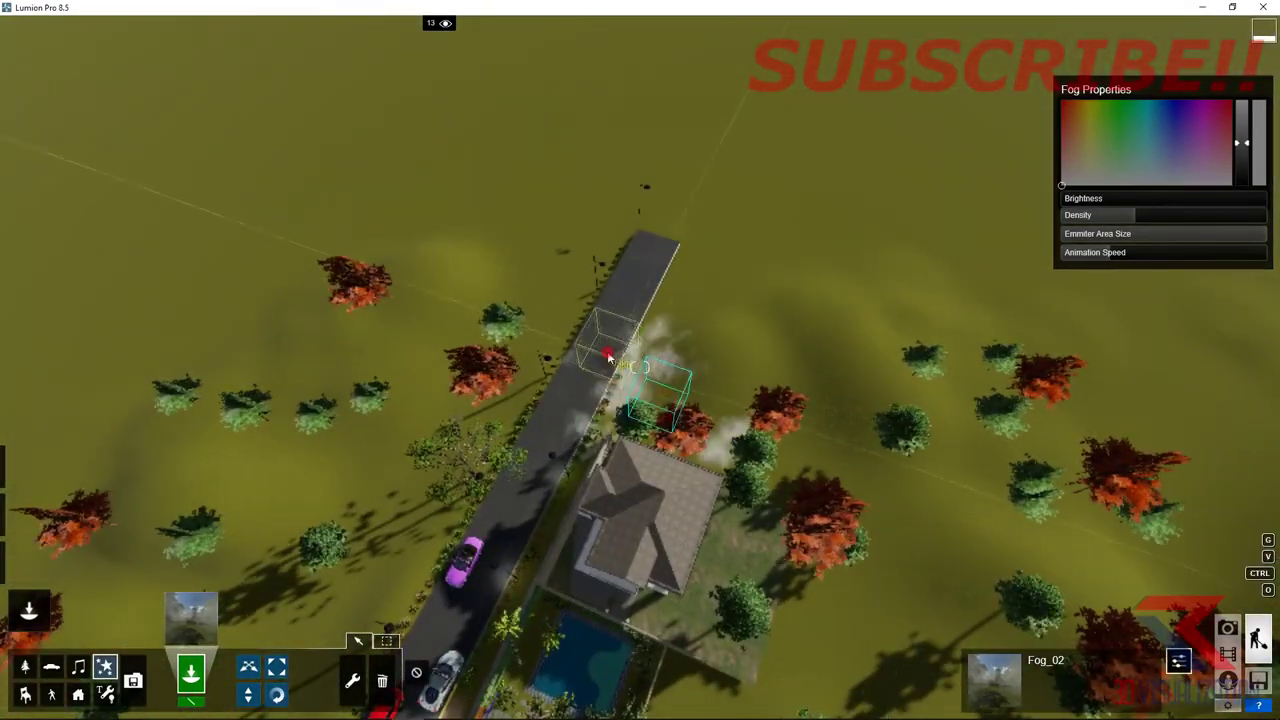
right_click_drag(607, 355, 797, 562)
left_click(797, 562)
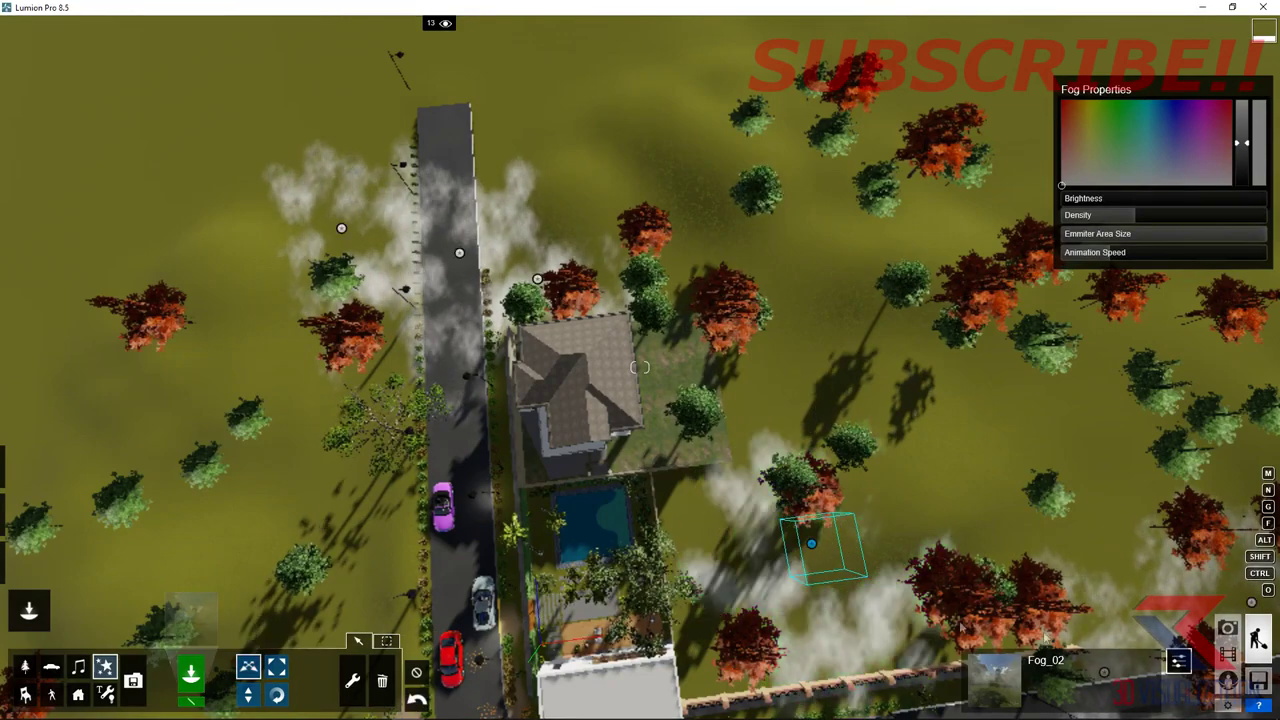
left_click(1228, 652)
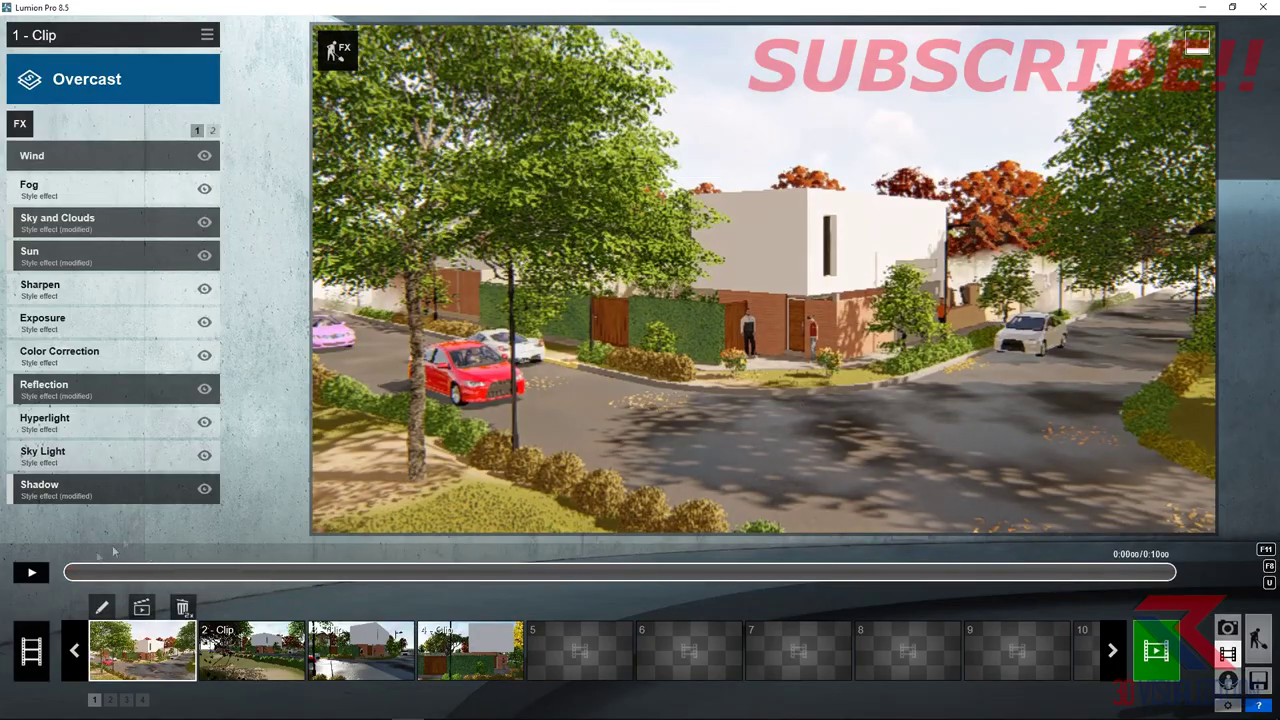
- Preview the first clip and briefly check the scene in Build mode
left_click(42, 574)
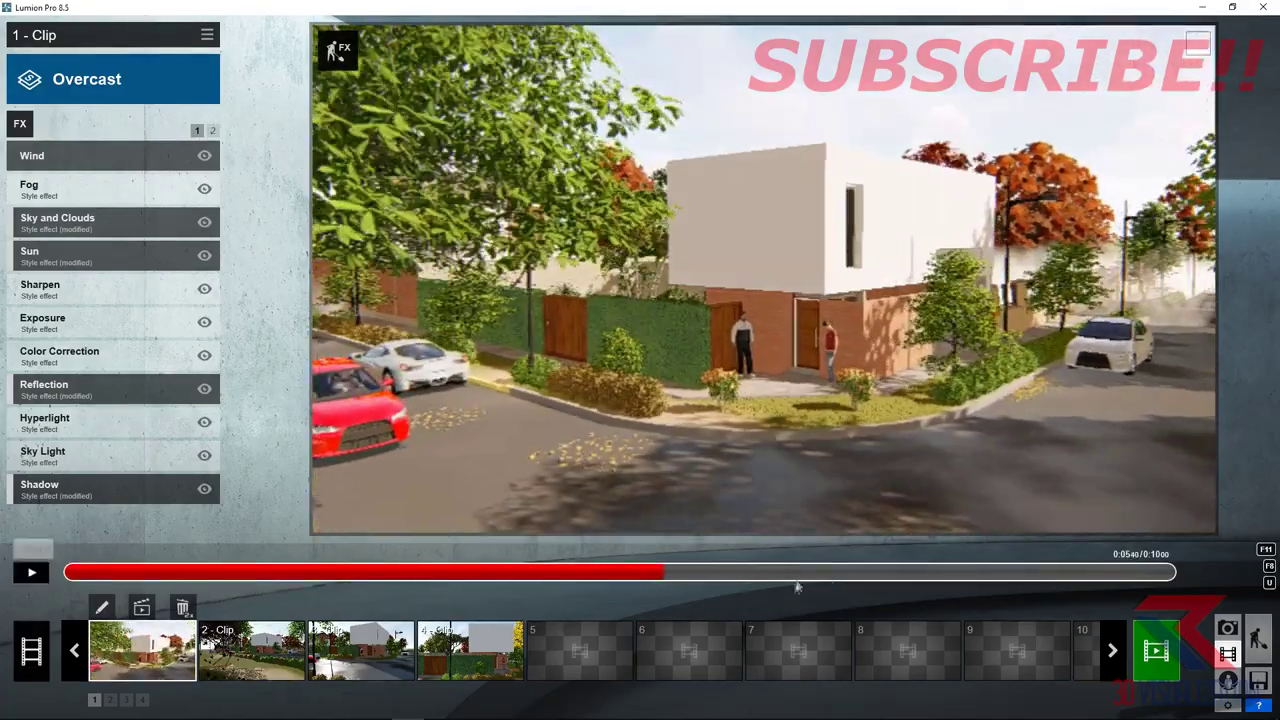
left_click(1262, 636)
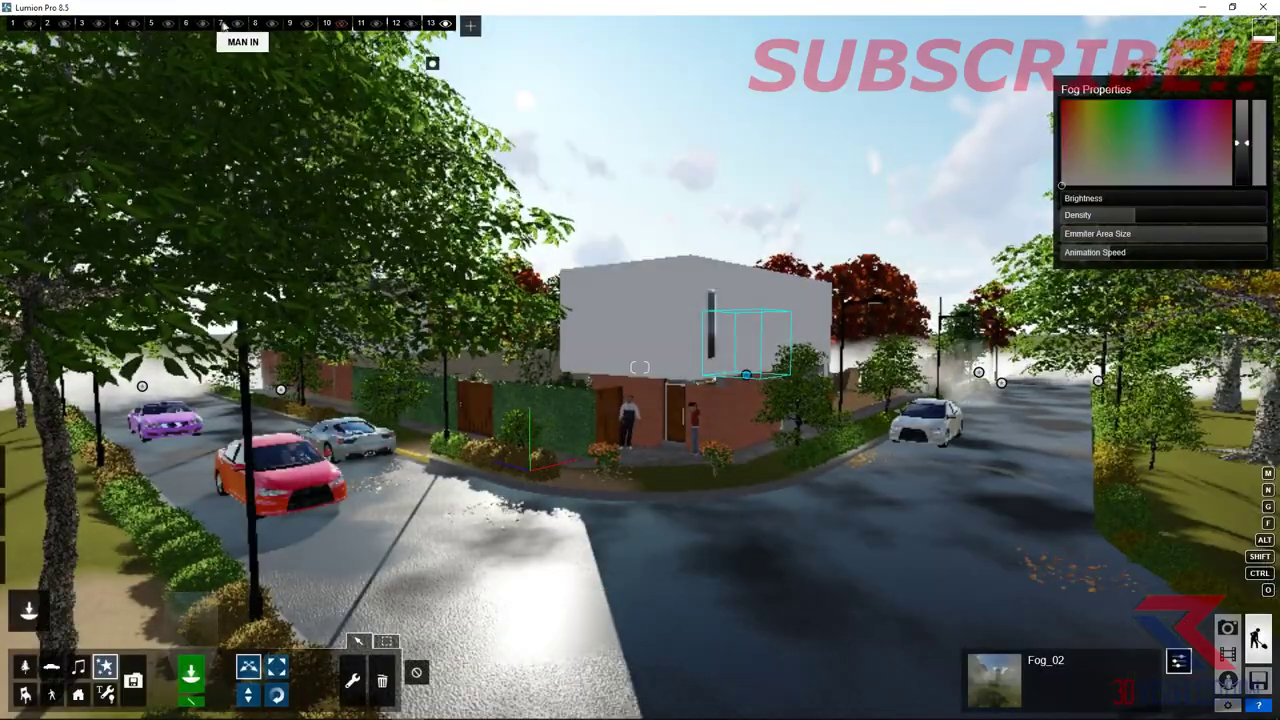
left_click(1230, 653)
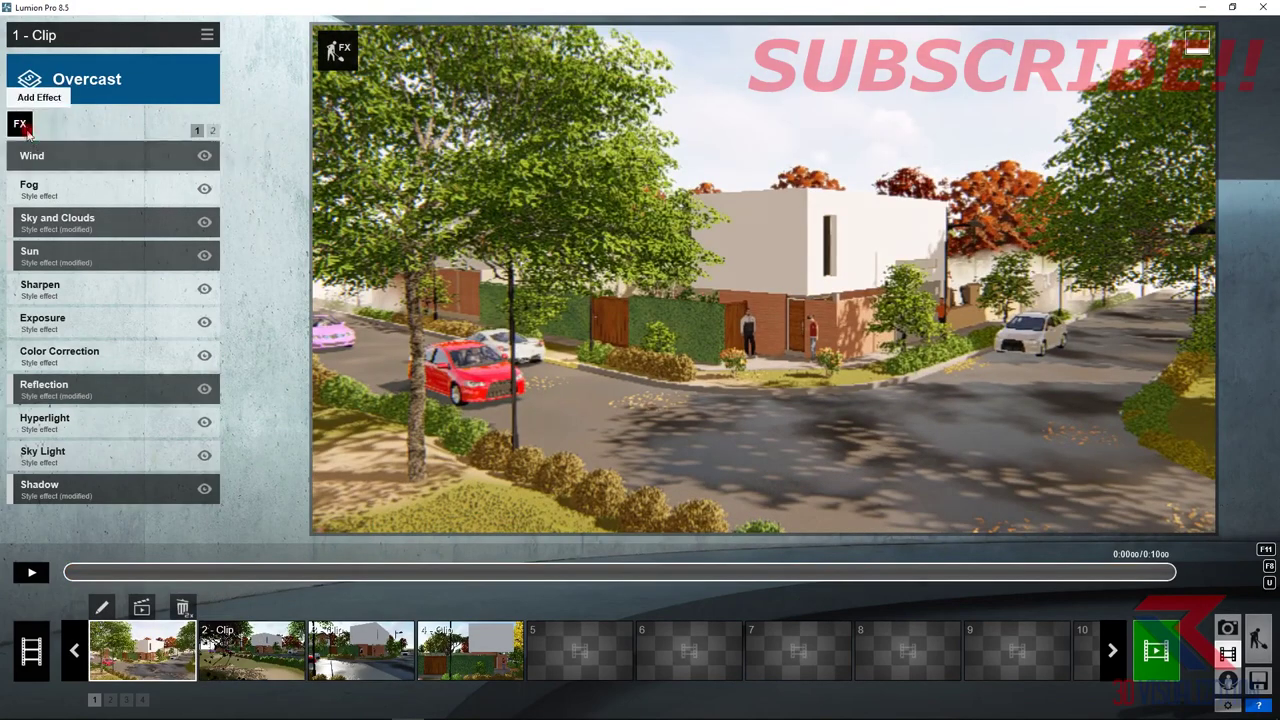
- Add a Layer Visibility effect to the first clip that hides layers 8, 9 and 10
left_click(22, 126)
left_click(438, 135)
left_click(440, 468)
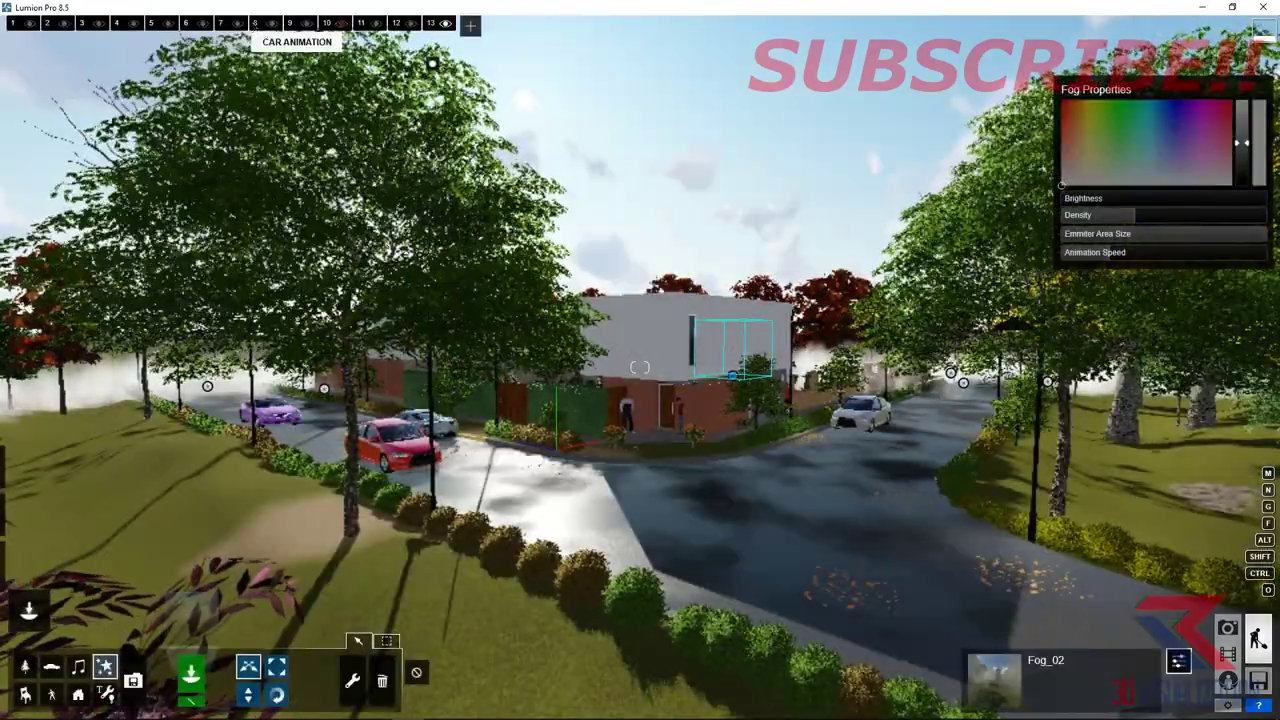
left_click(1228, 655)
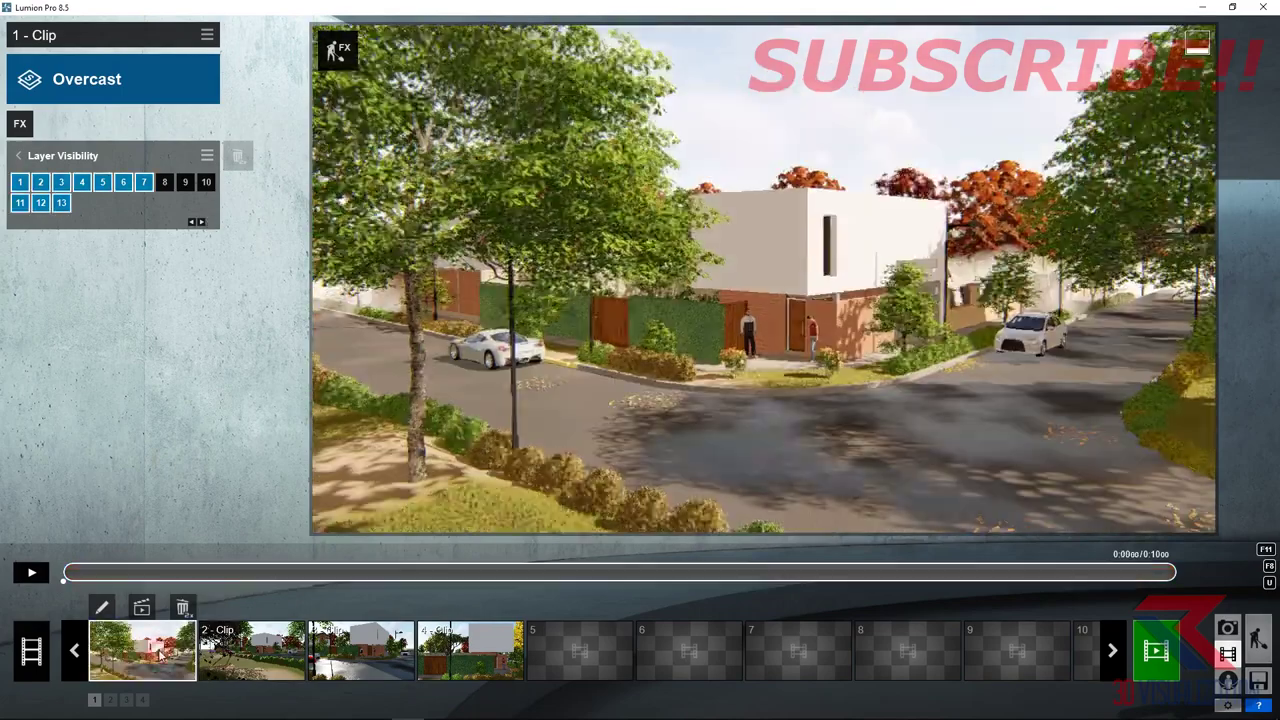
- Copy the first clip's Overcast effects and paste them onto the second clip
left_click(247, 662)
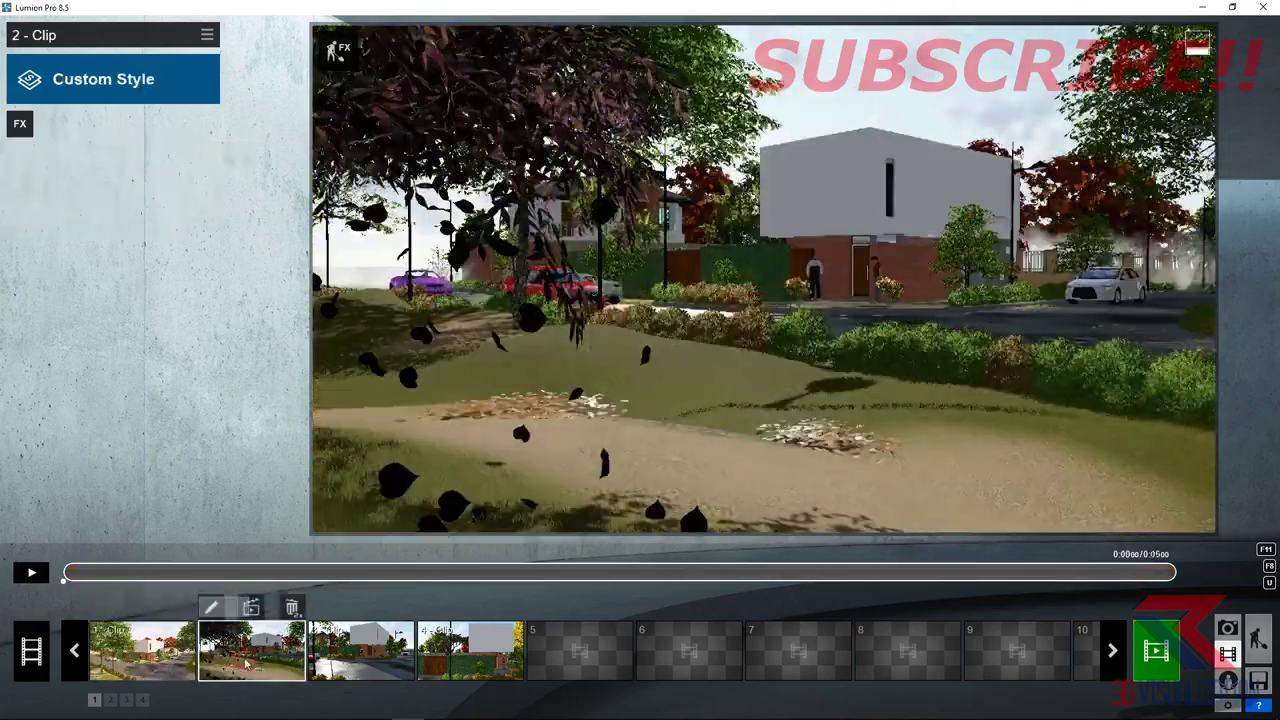
left_click(142, 650)
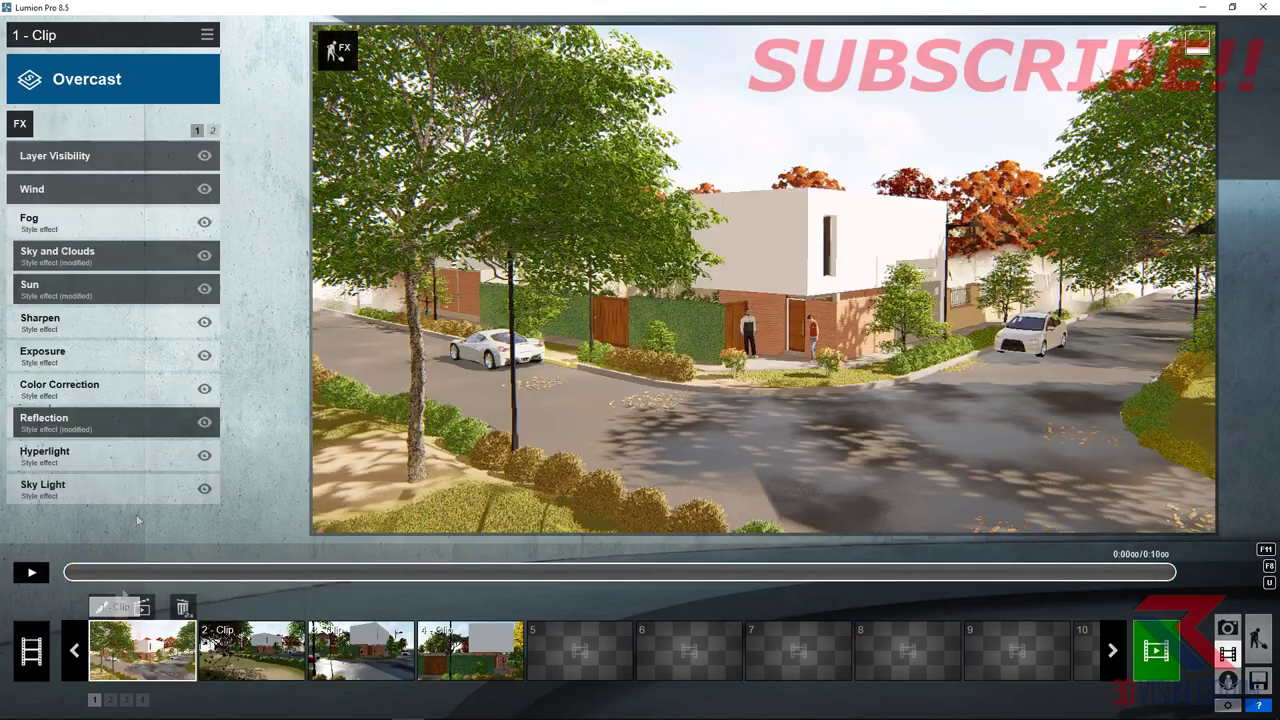
left_click(207, 35)
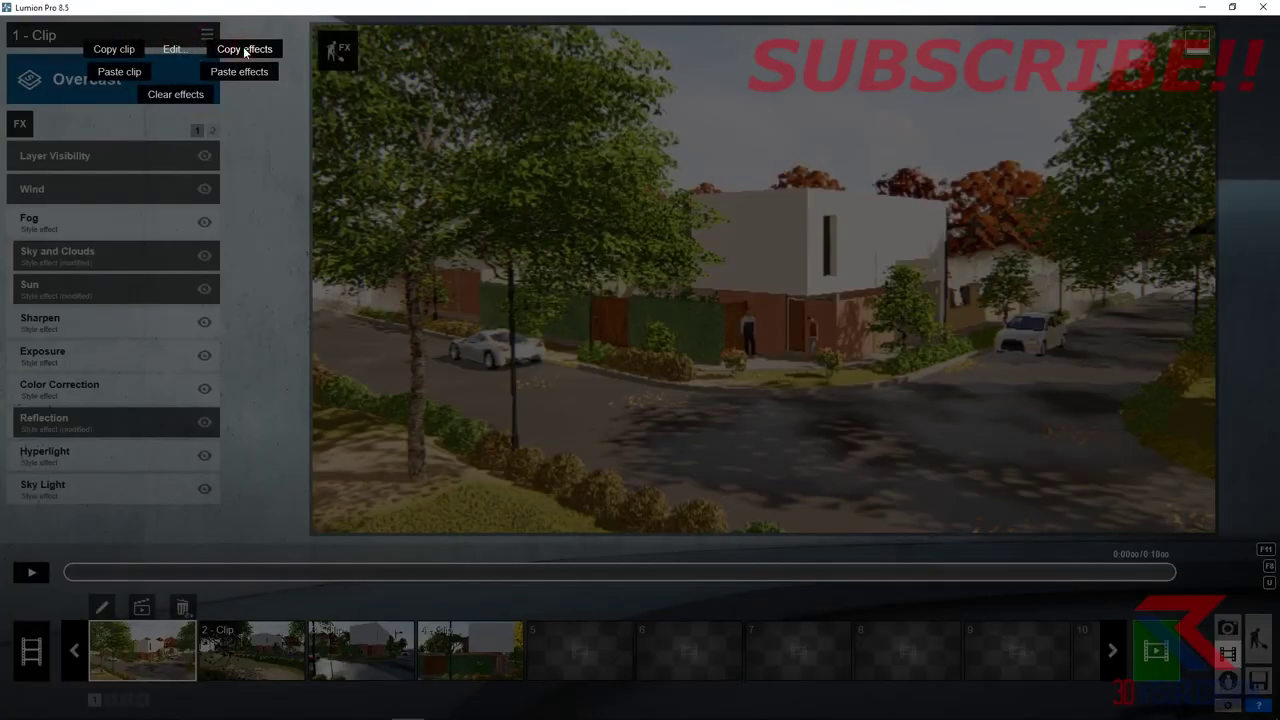
left_click(244, 50)
left_click(245, 660)
left_click(207, 35)
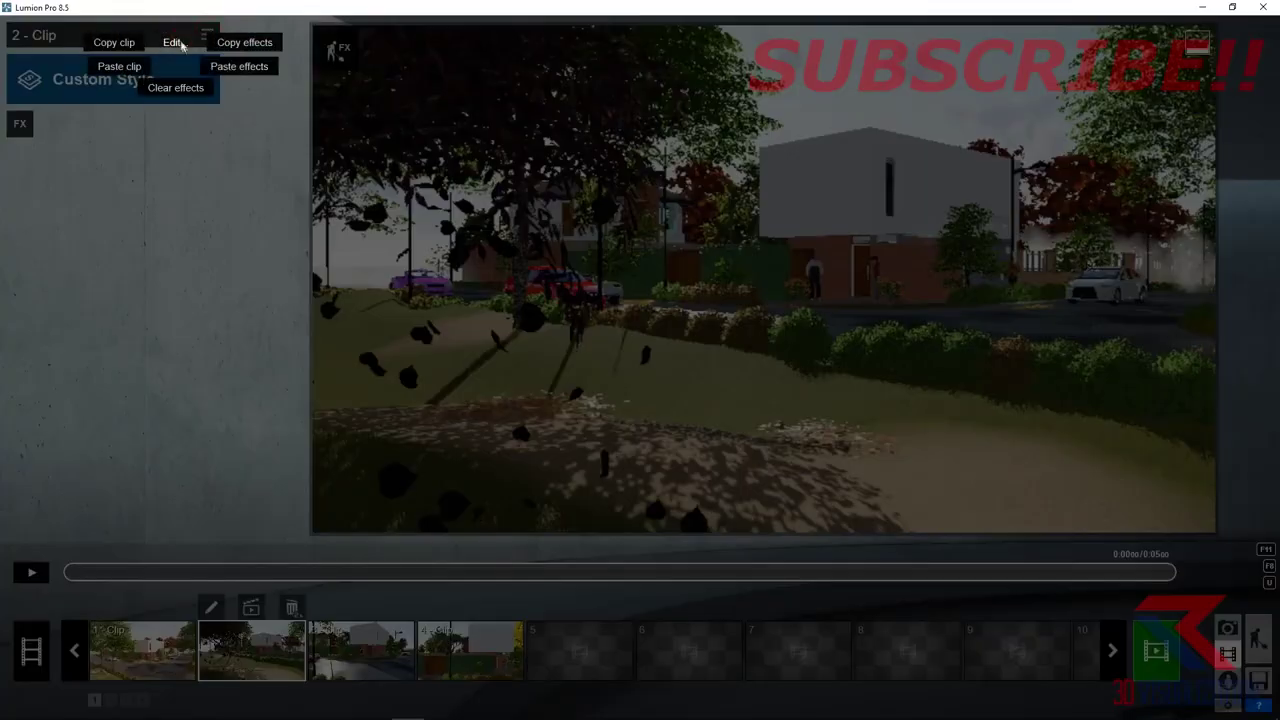
left_click(239, 66)
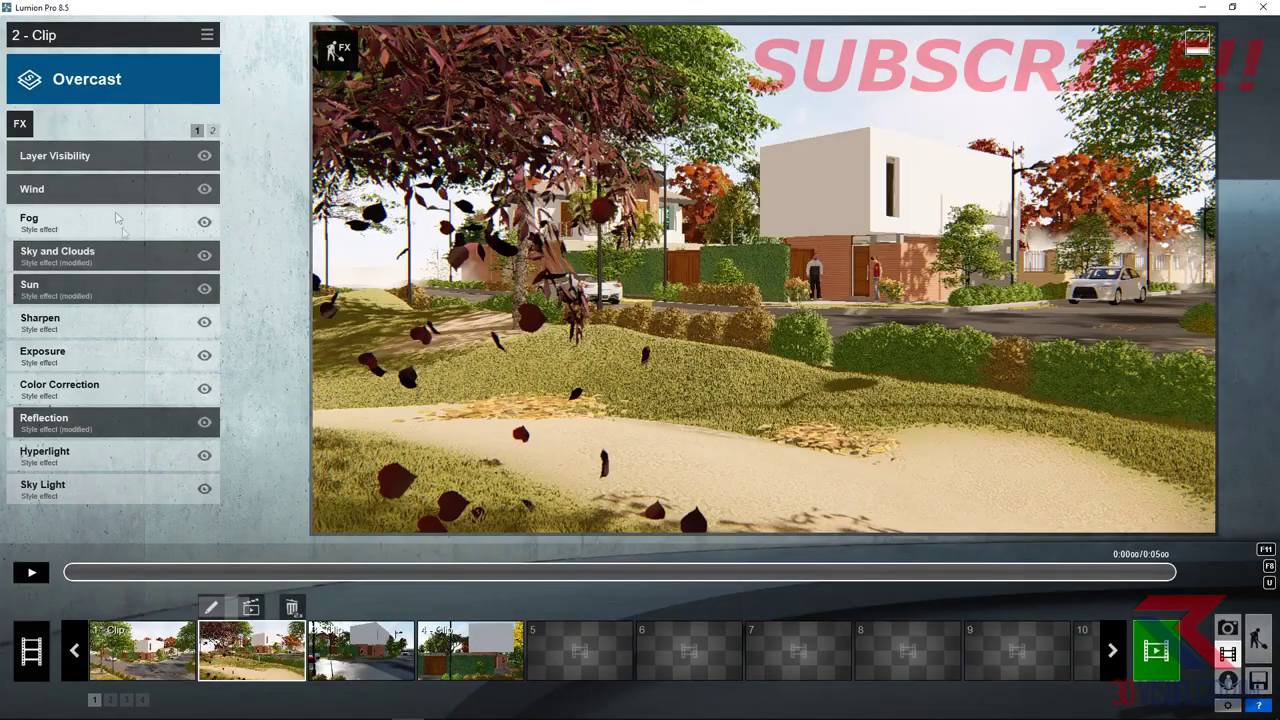
- Add 2-Point Perspective and a Depth of Field with amount 162.0 to clip 2
left_click(20, 123)
left_click(391, 129)
left_click(829, 229)
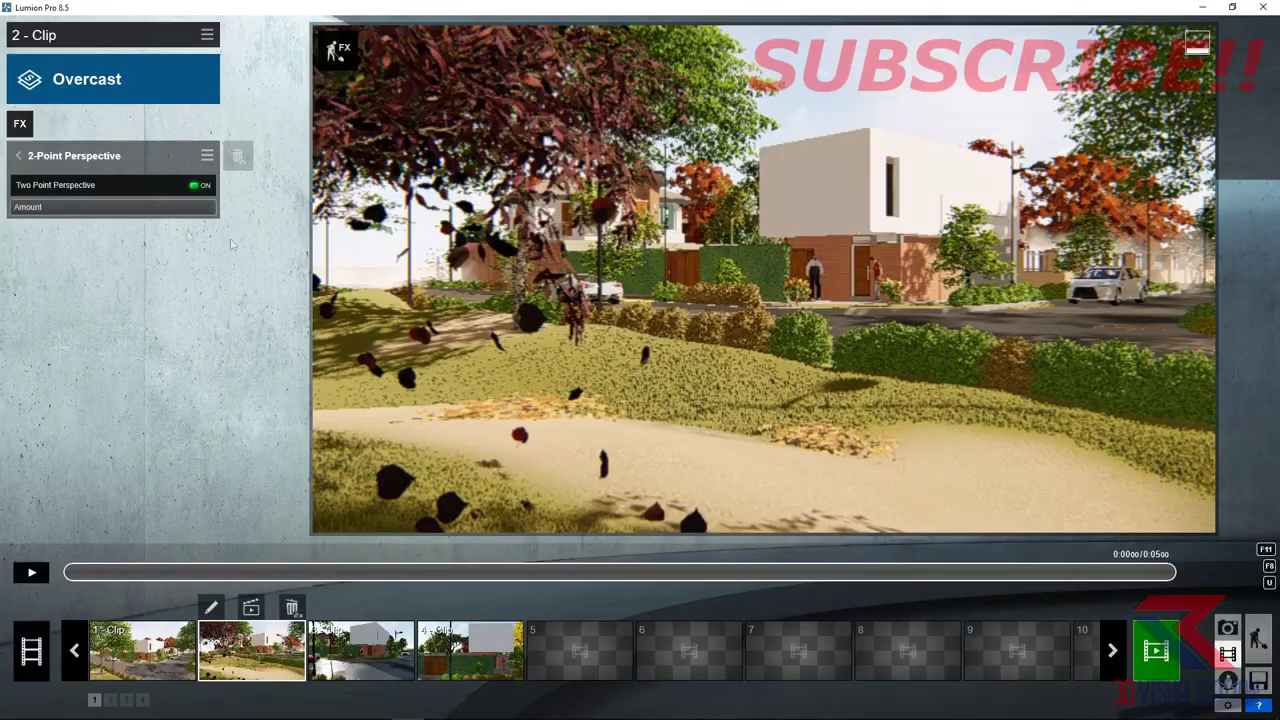
left_click(14, 126)
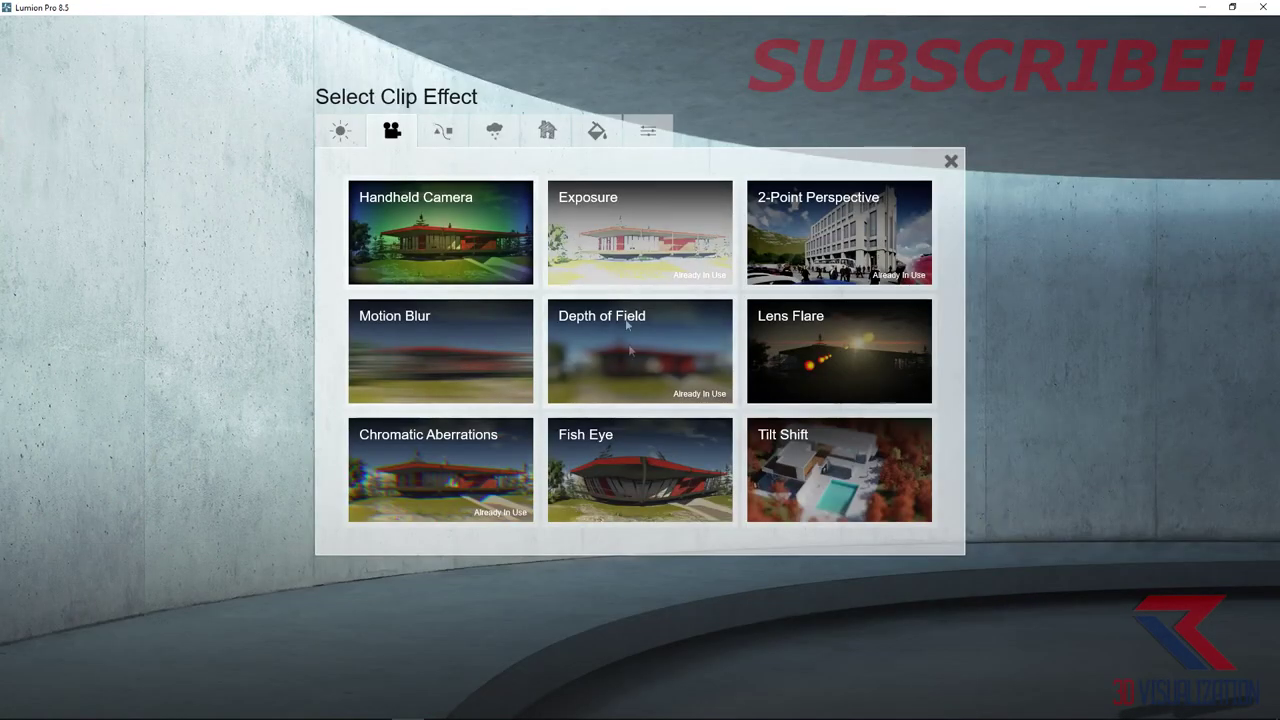
left_click(627, 324)
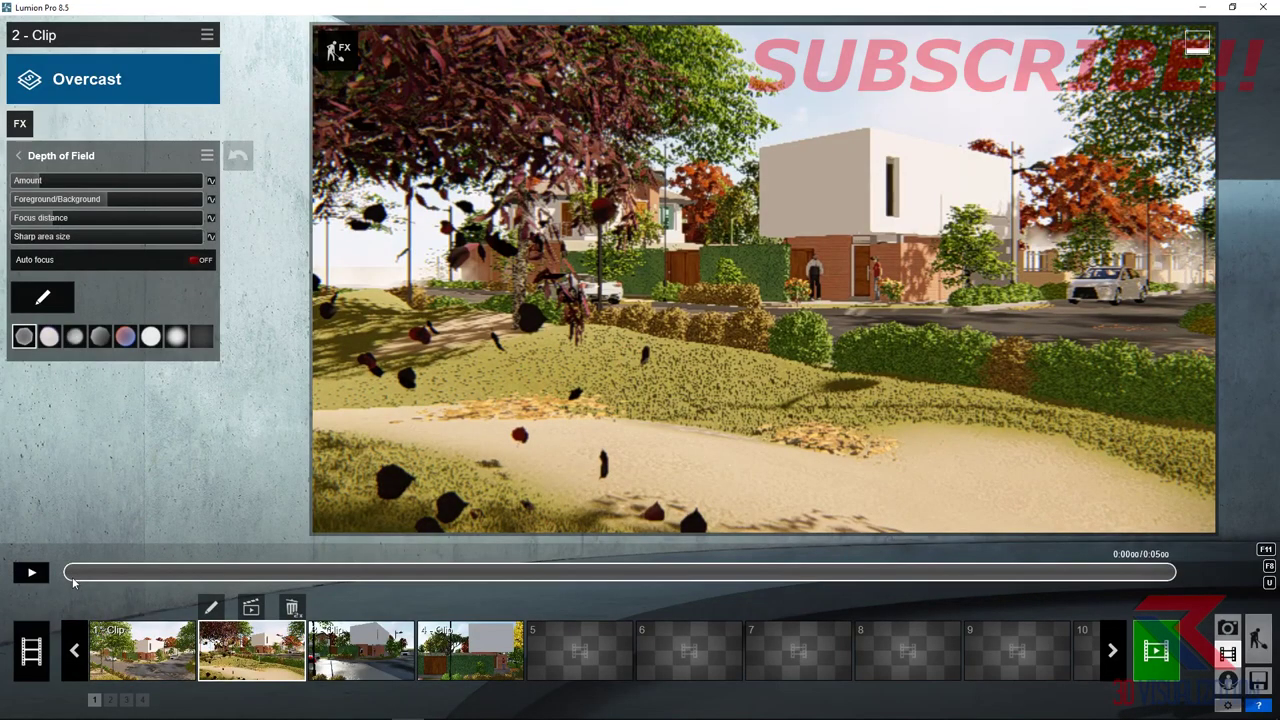
left_click(117, 180)
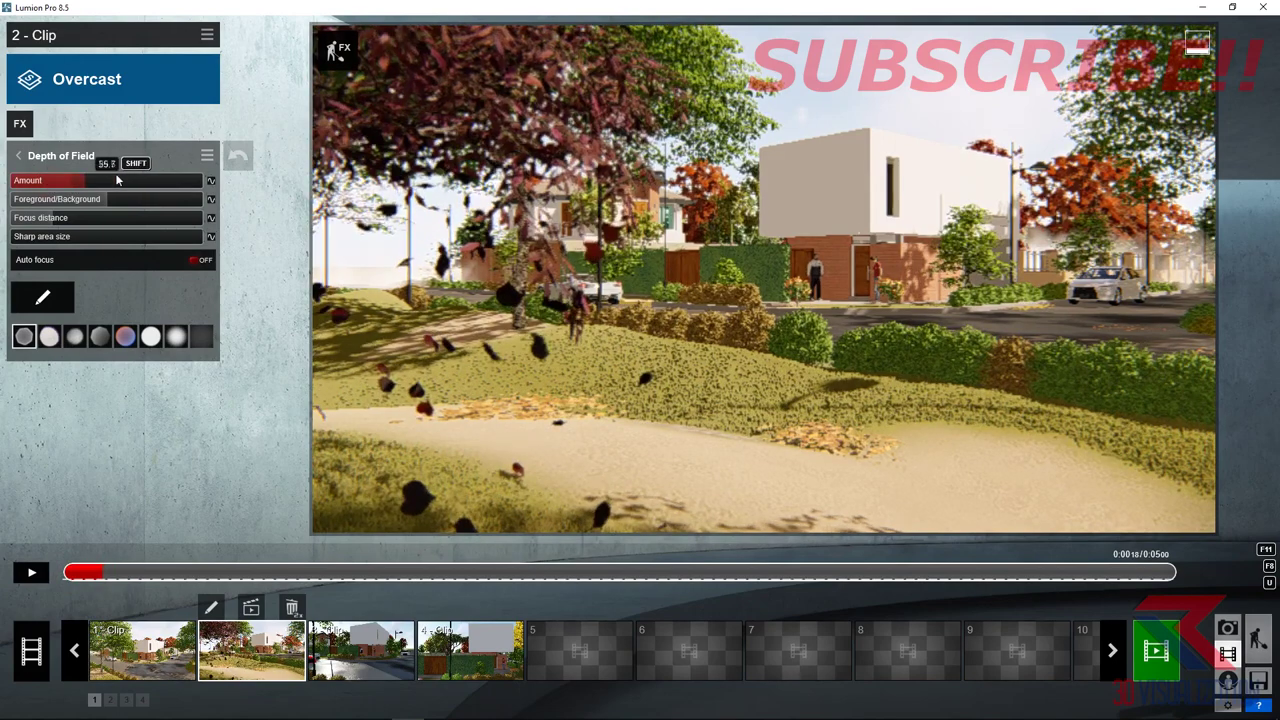
left_click_drag(117, 180, 136, 199)
- Keyframe the depth-of-field focus shifting from foreground leaves to the background
left_click_drag(46, 204, 222, 205)
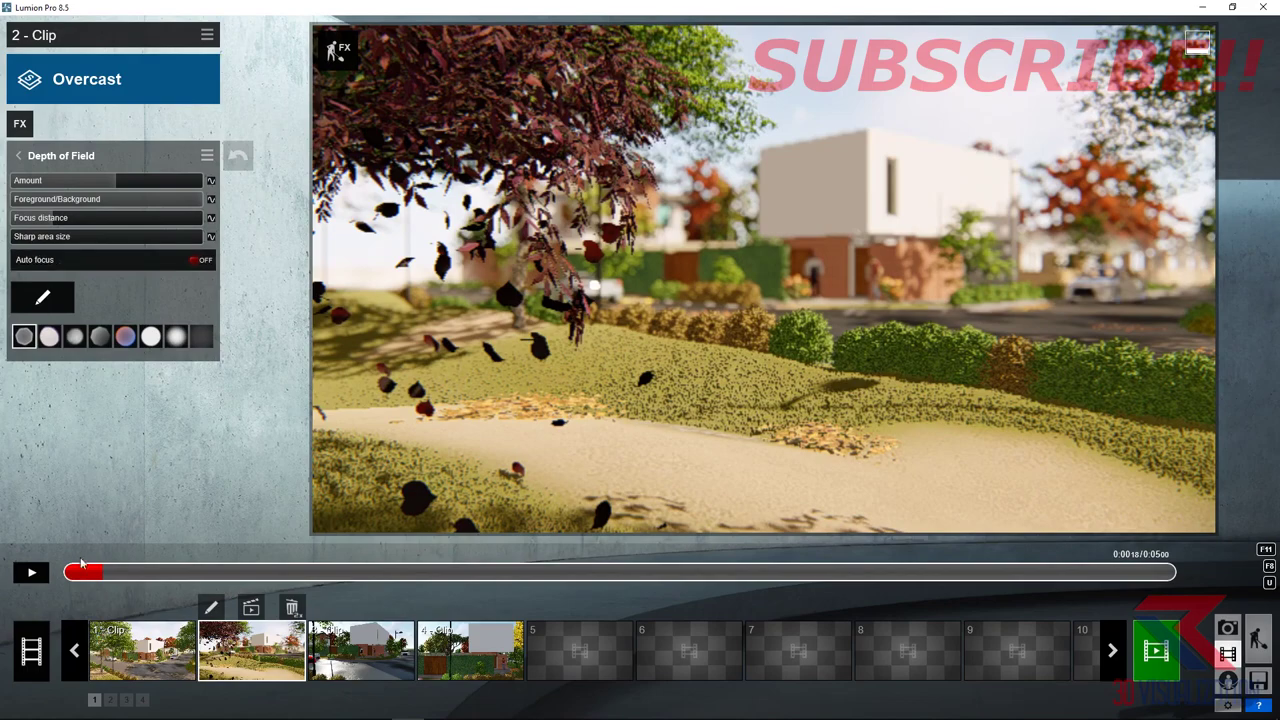
left_click(211, 200)
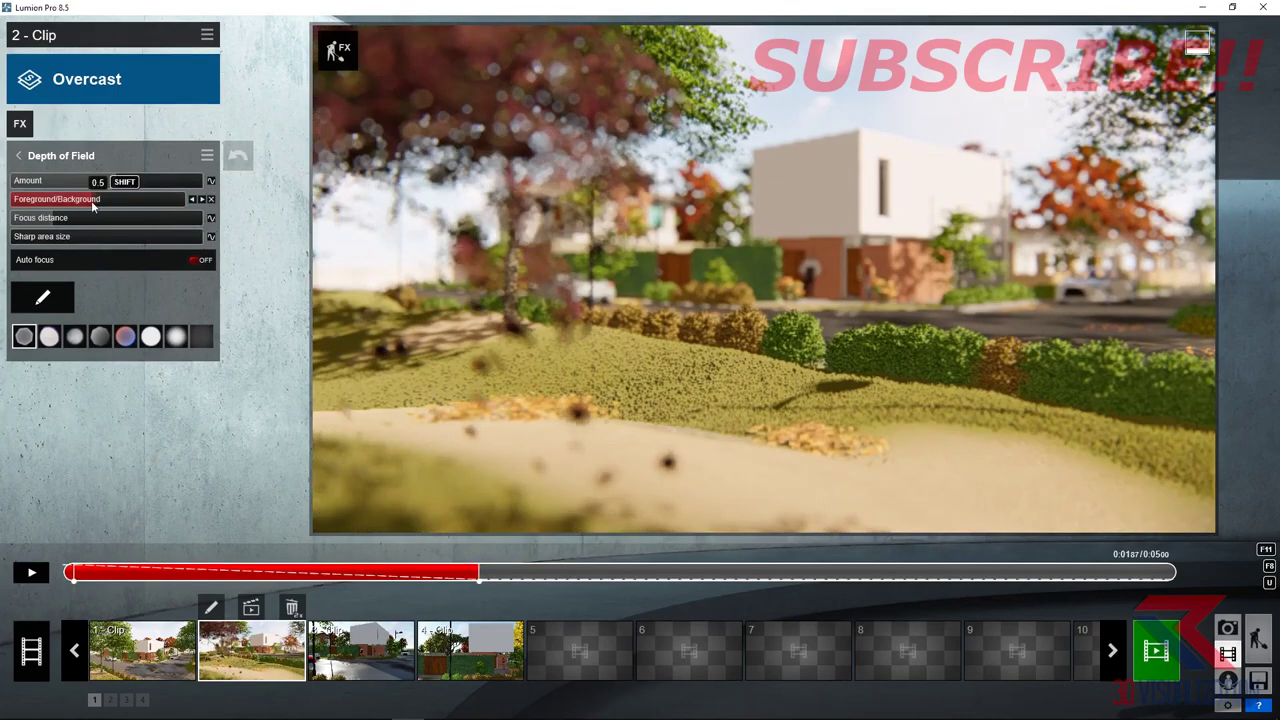
mouse_move(494, 578)
left_mouse_down()
mouse_move(1014, 572)
mouse_move(618, 572)
mouse_move(829, 572)
mouse_move(784, 572)
left_mouse_up()
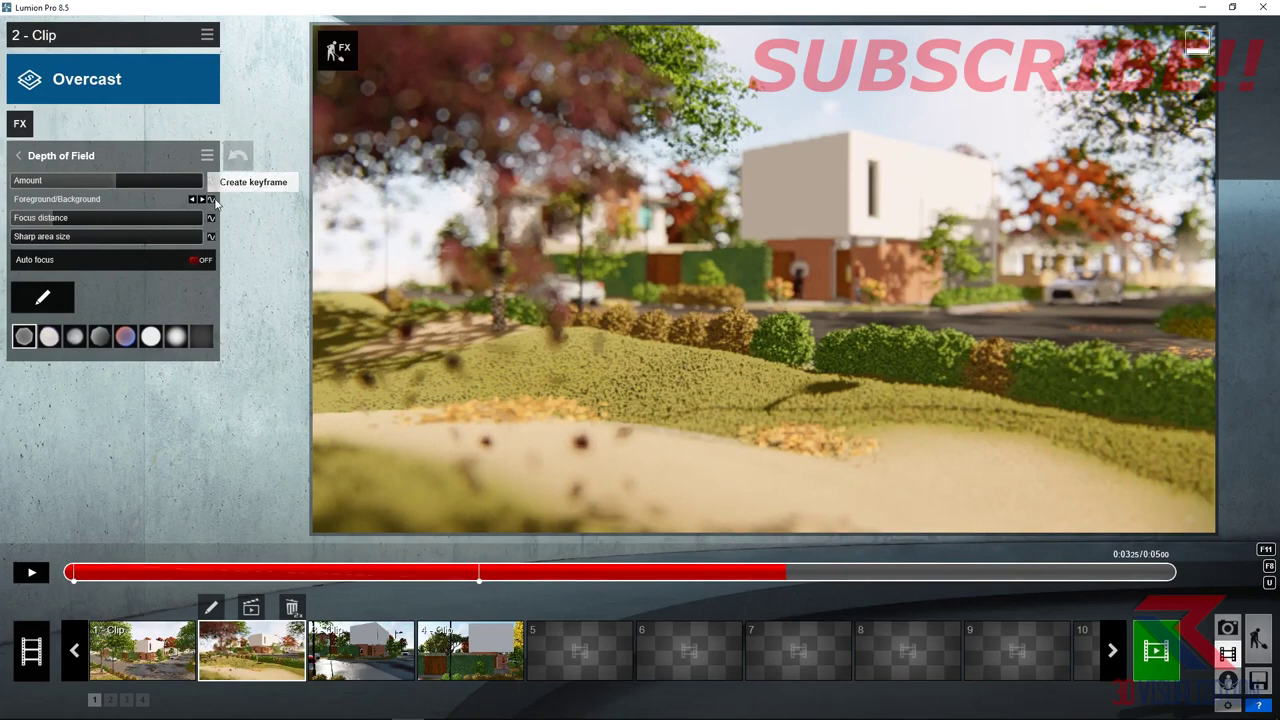
left_click_drag(95, 199, 3, 206)
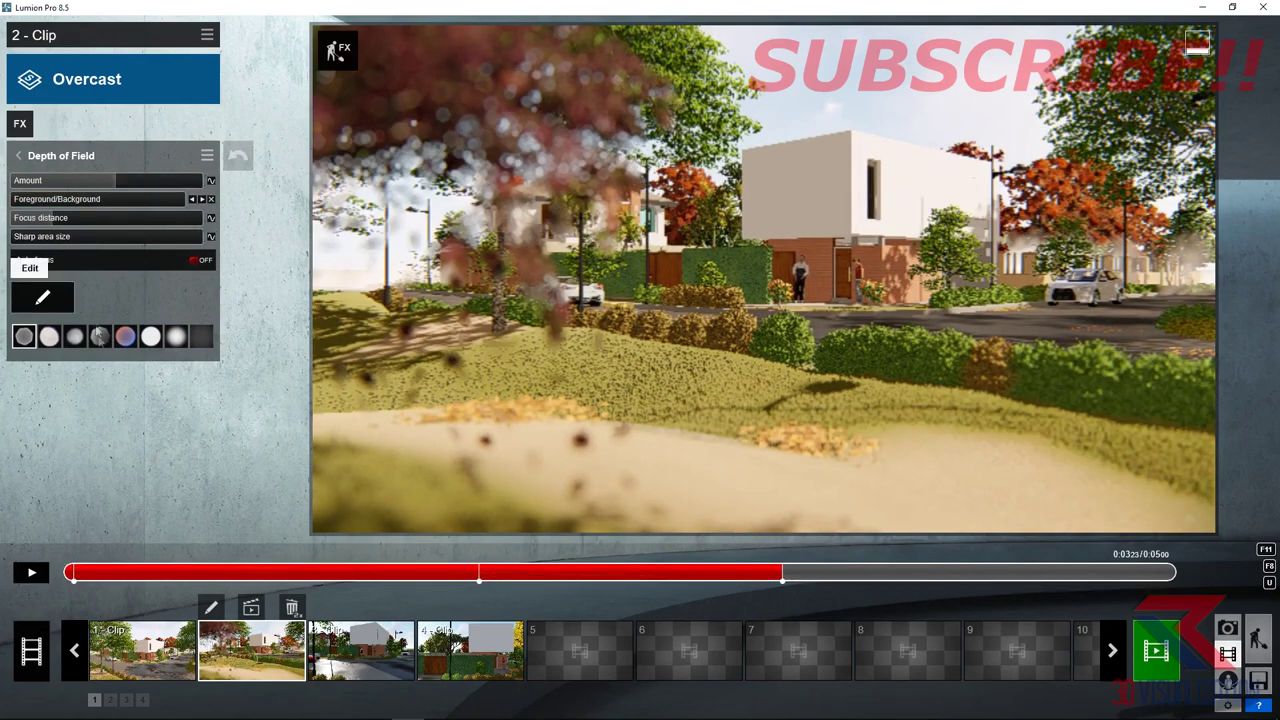
left_click_drag(820, 574, 1176, 572)
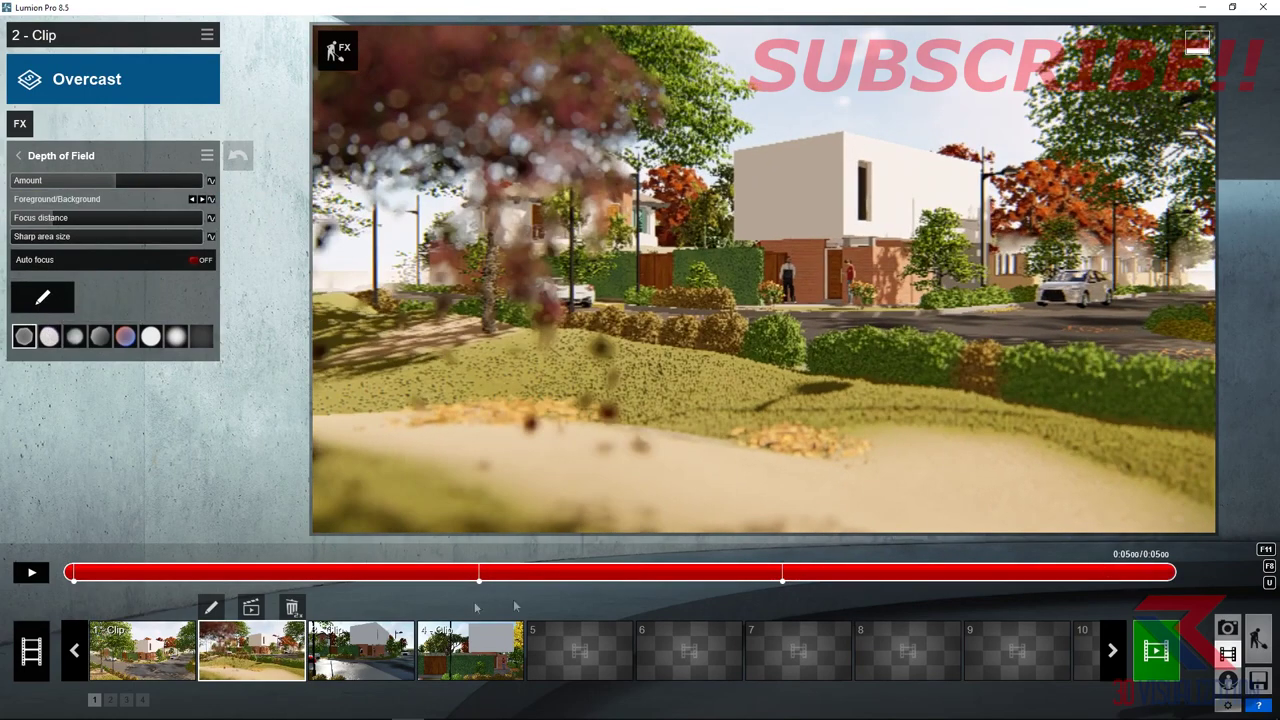
left_click(350, 655)
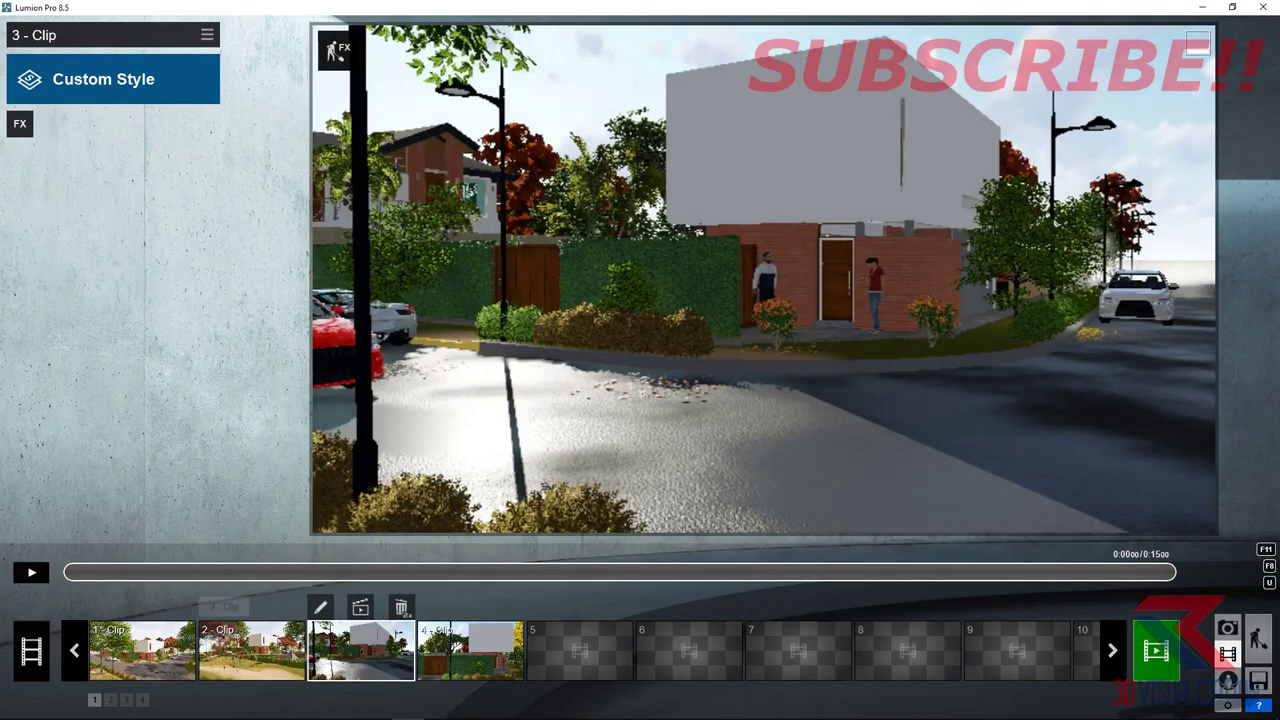
- Paste the Overcast effects onto clip 3 and add 2-Point Perspective
left_click(207, 35)
left_click(235, 69)
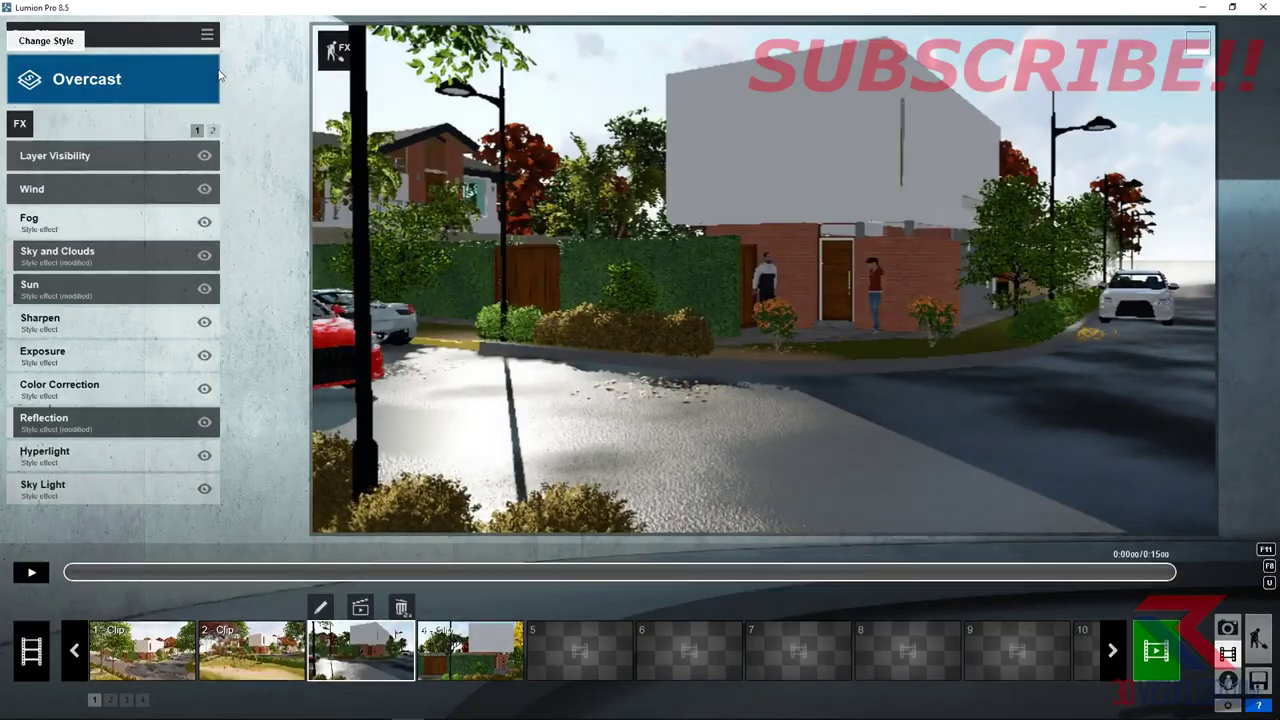
left_click(19, 123)
left_click(837, 229)
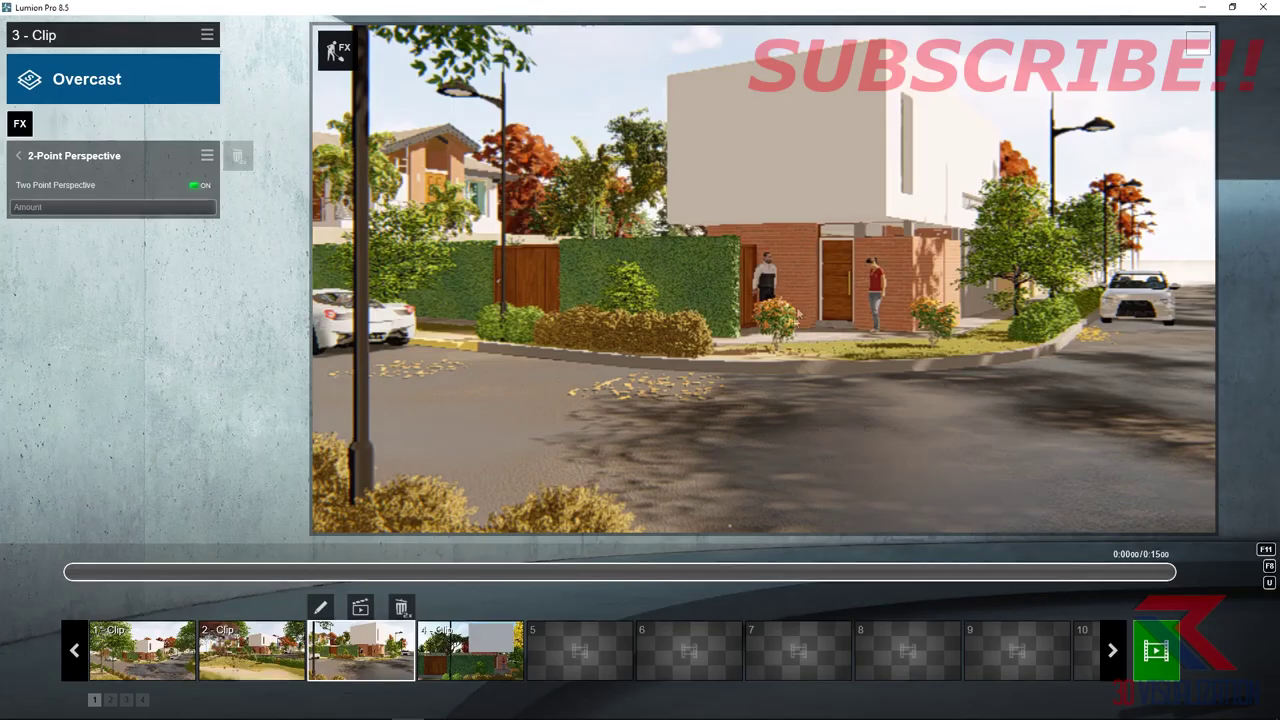
left_click_drag(108, 587, 801, 558)
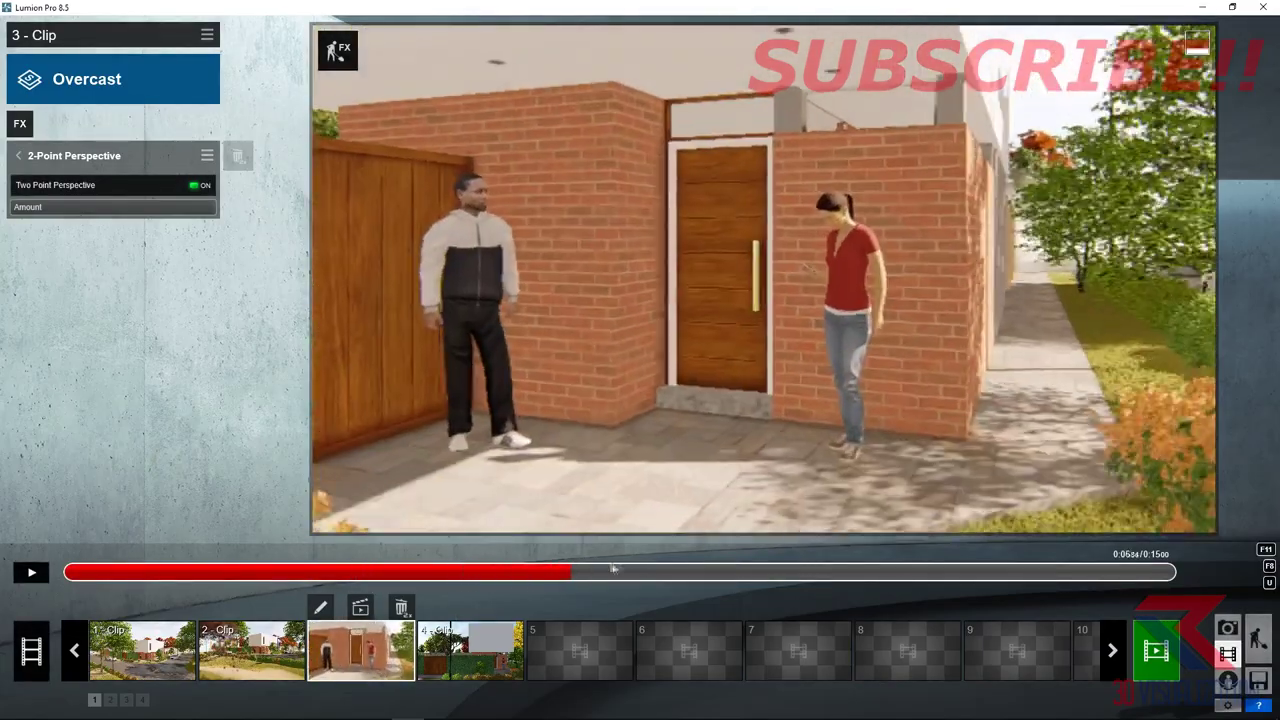
mouse_move(802, 558)
left_mouse_down()
mouse_move(453, 585)
mouse_move(315, 573)
mouse_move(487, 580)
left_mouse_up()
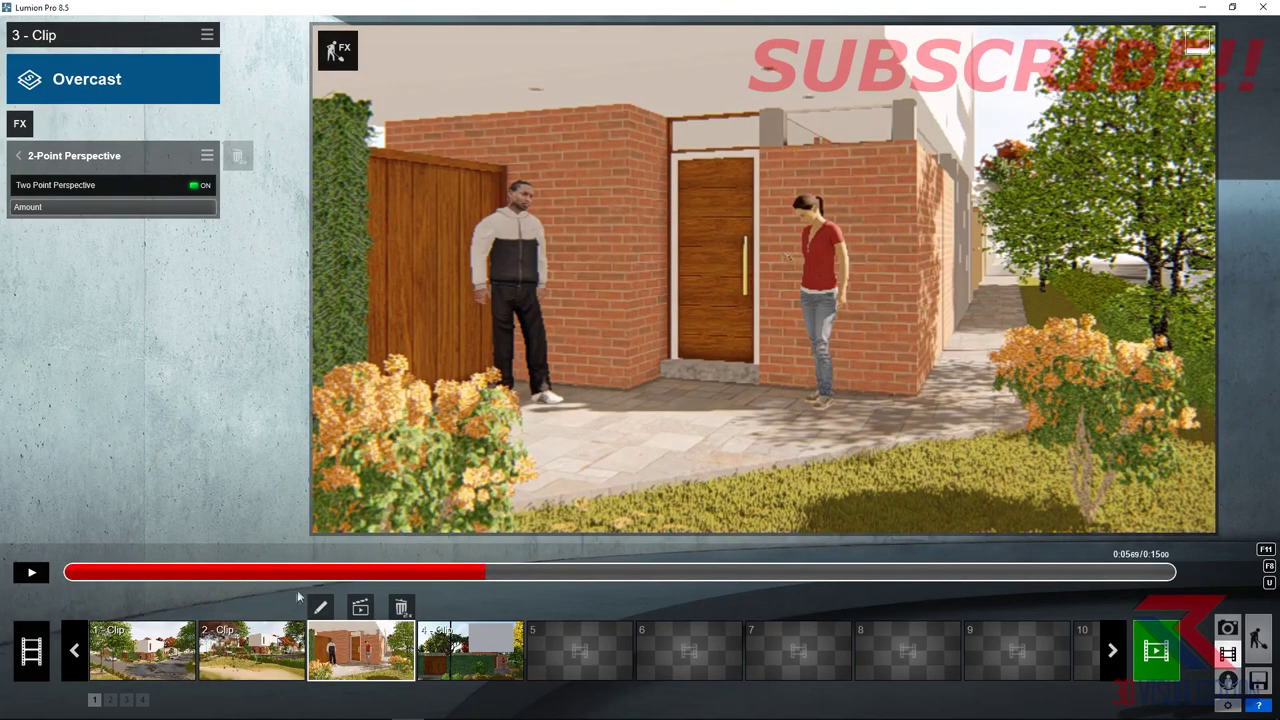
- Add Layer Visibility hiding layers 8 and 9, then add a Mass Move effect to clip 3
left_click(205, 37)
left_click(19, 123)
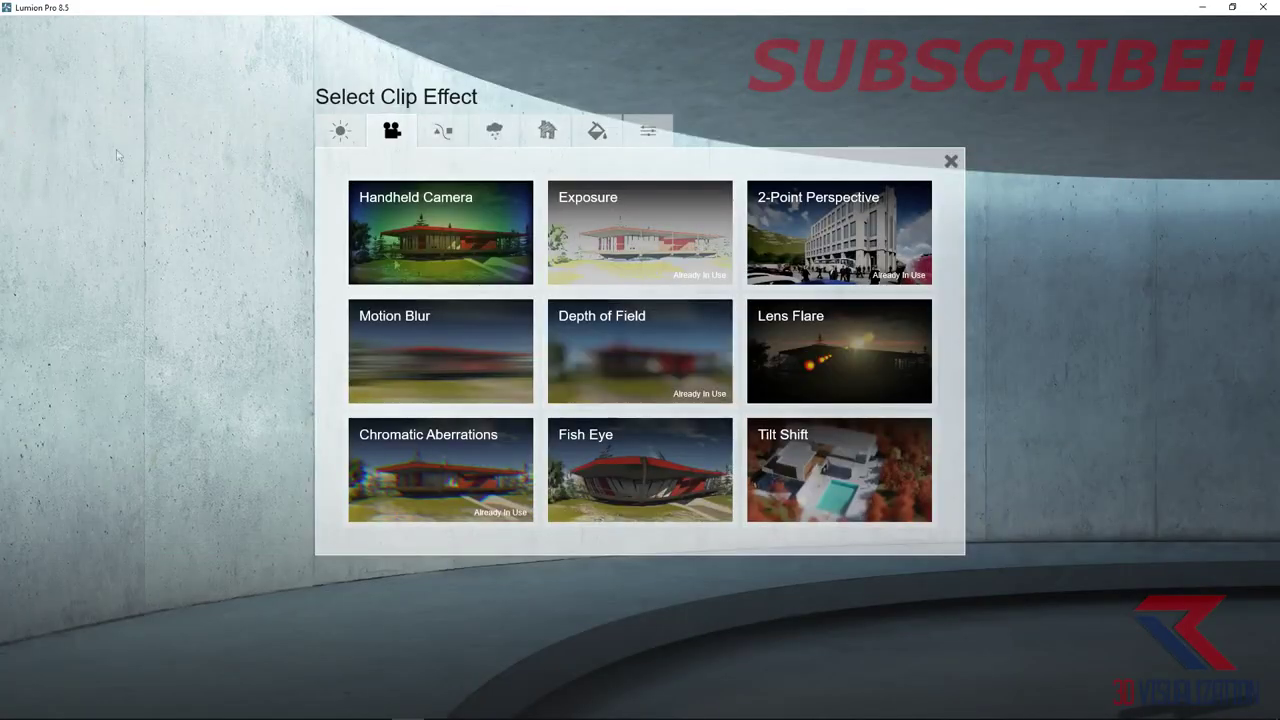
left_click(443, 140)
left_click(463, 470)
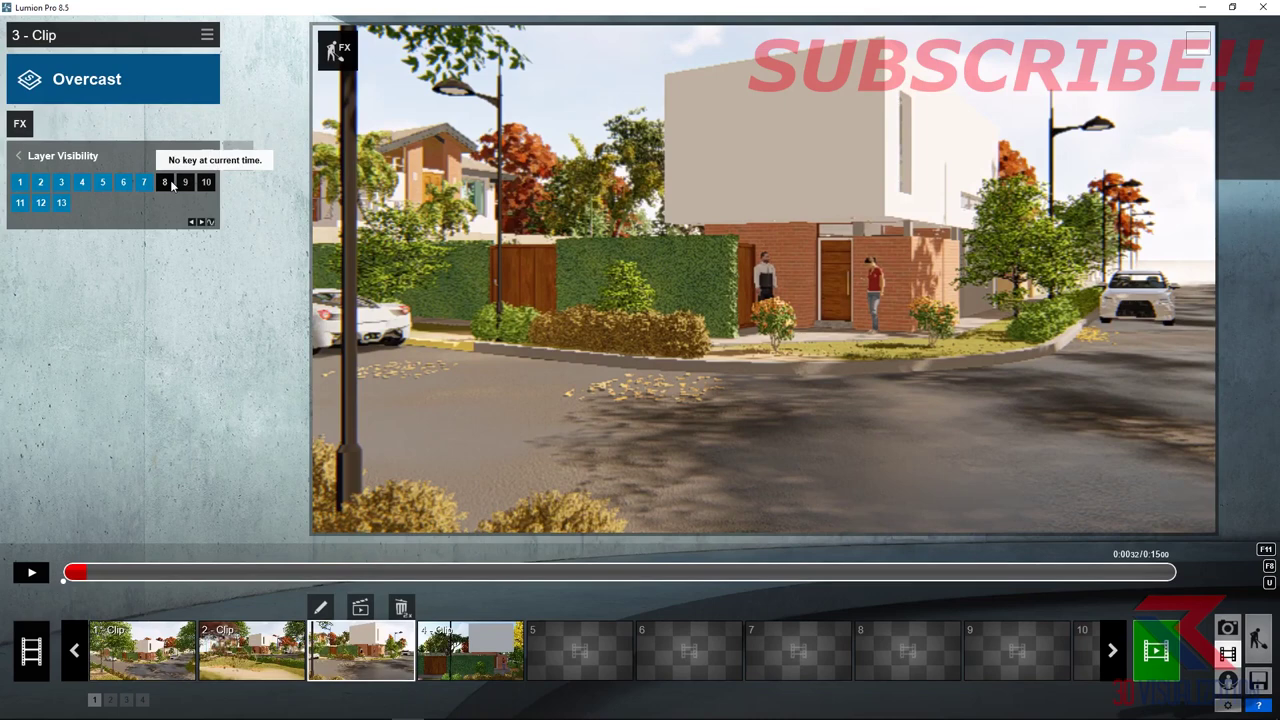
left_click(211, 222)
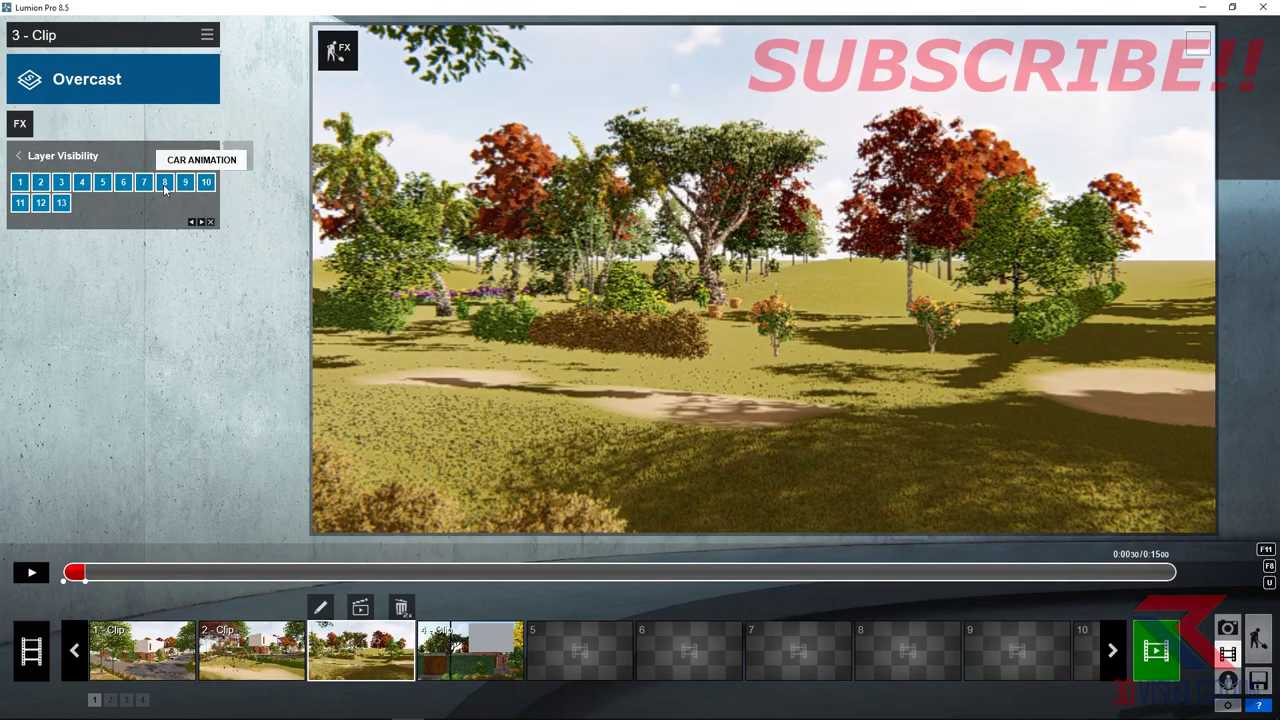
left_click(212, 222)
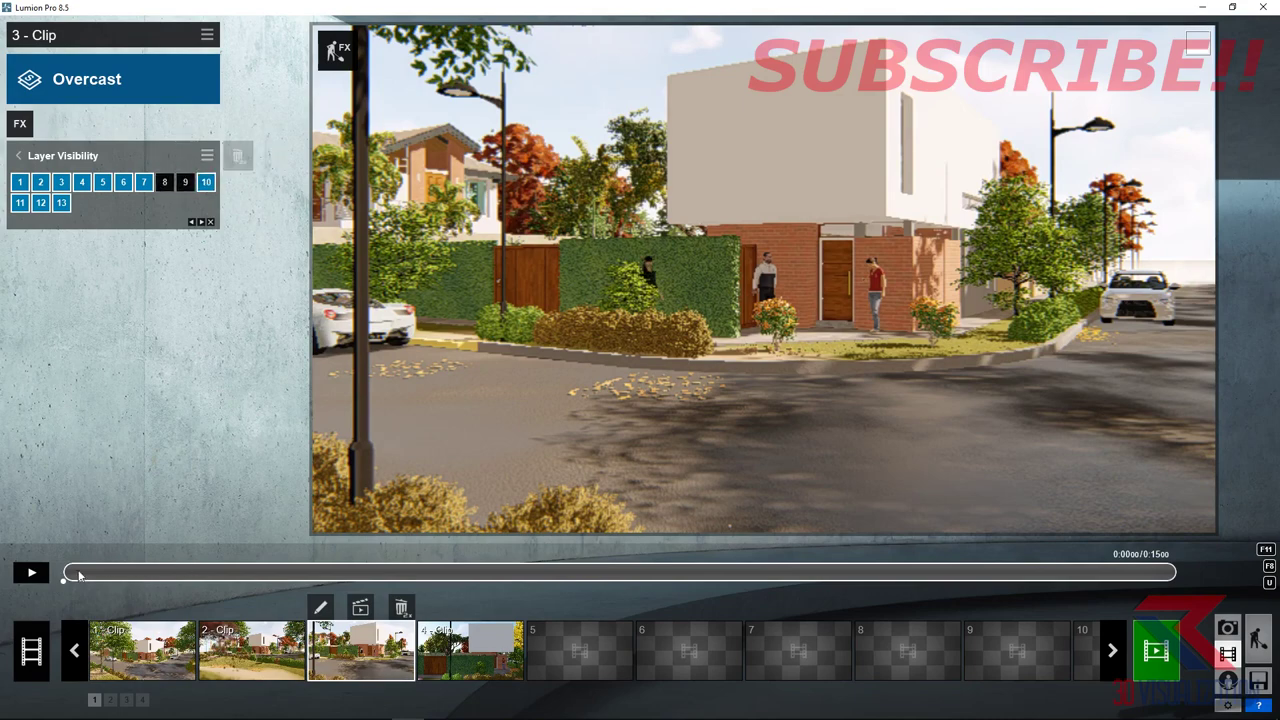
left_click_drag(79, 575, 352, 622)
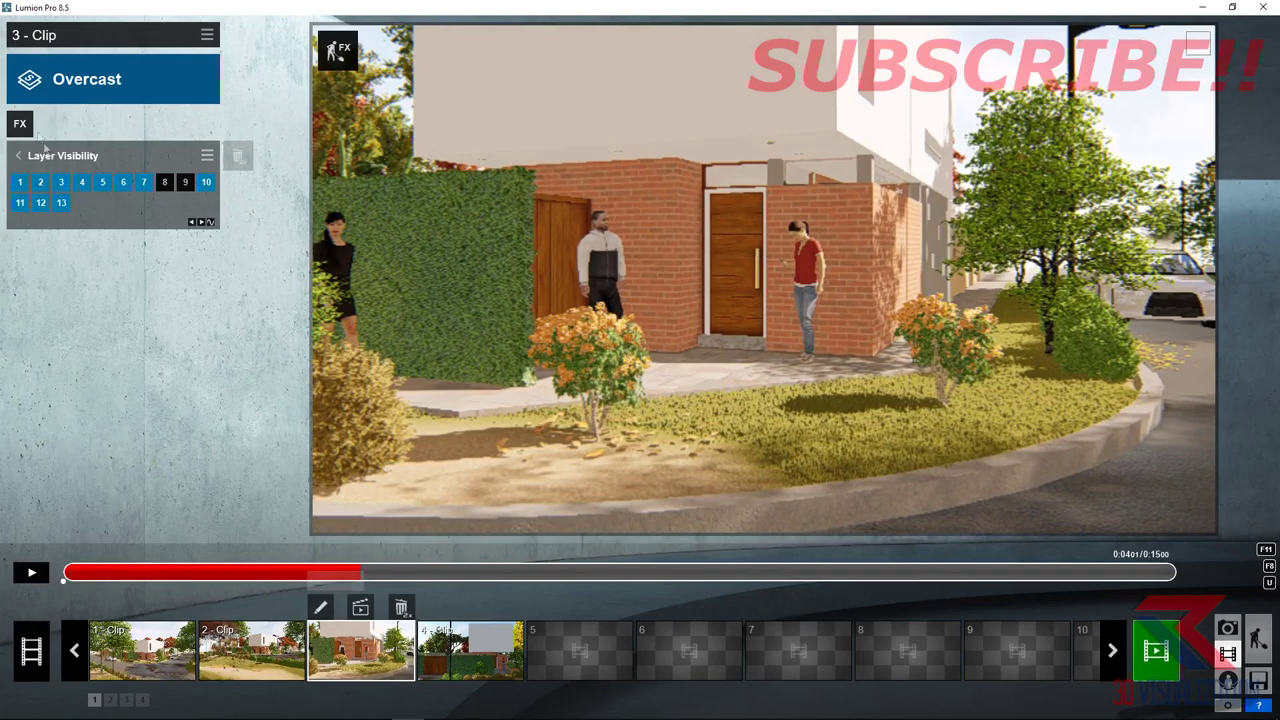
left_click(26, 120)
left_click(420, 232)
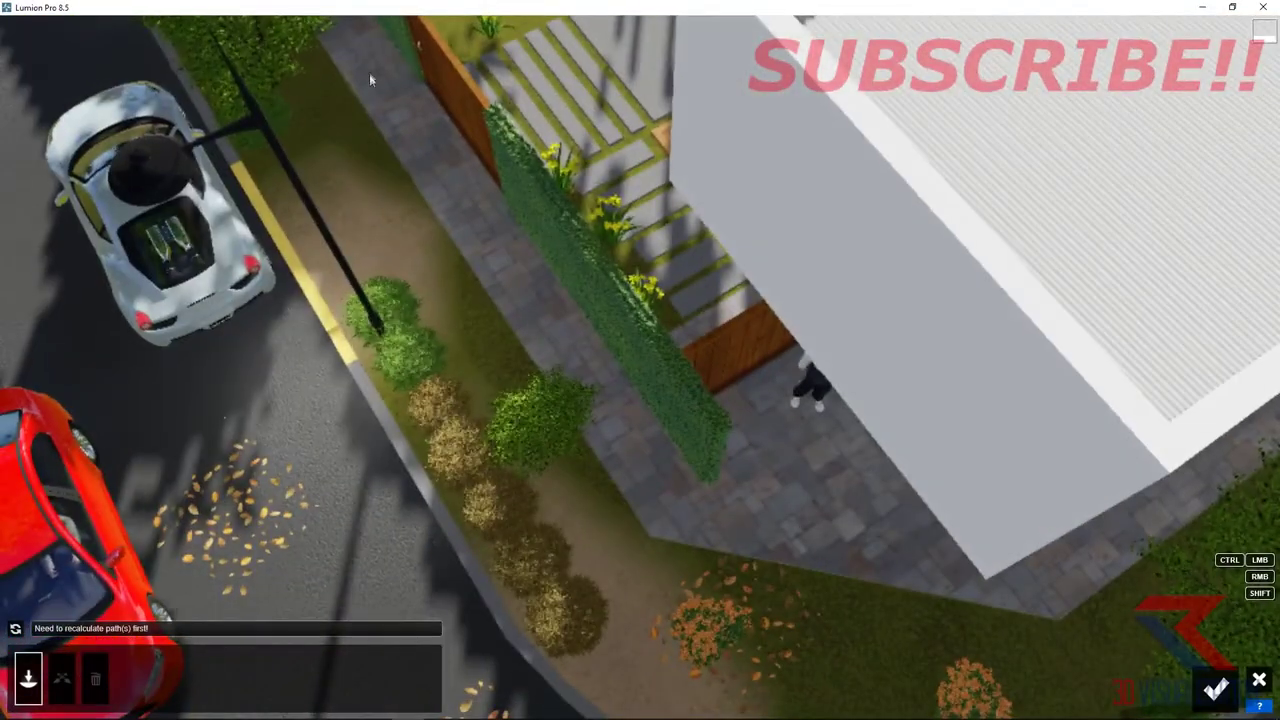
- Start a 0.50 m wide Mass Move path beside the hedge and extend it onto the patio
left_click(369, 74)
left_click(652, 475)
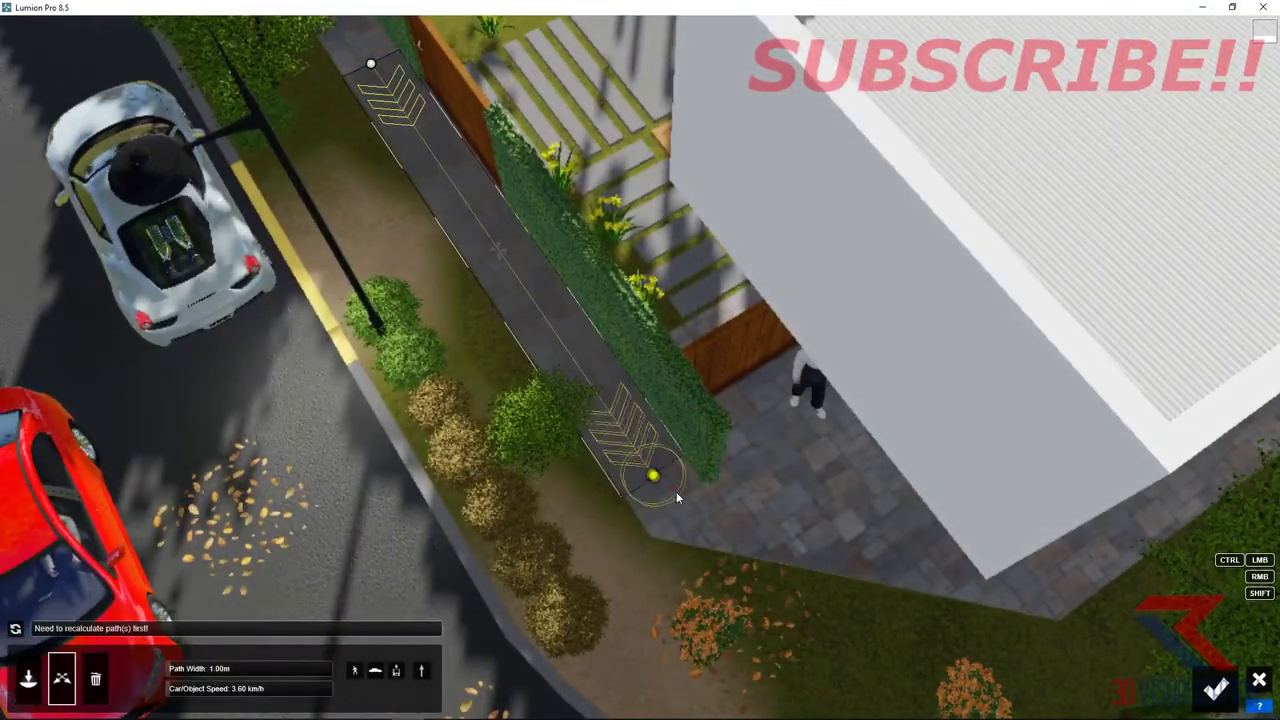
left_click_drag(171, 676, 161, 676)
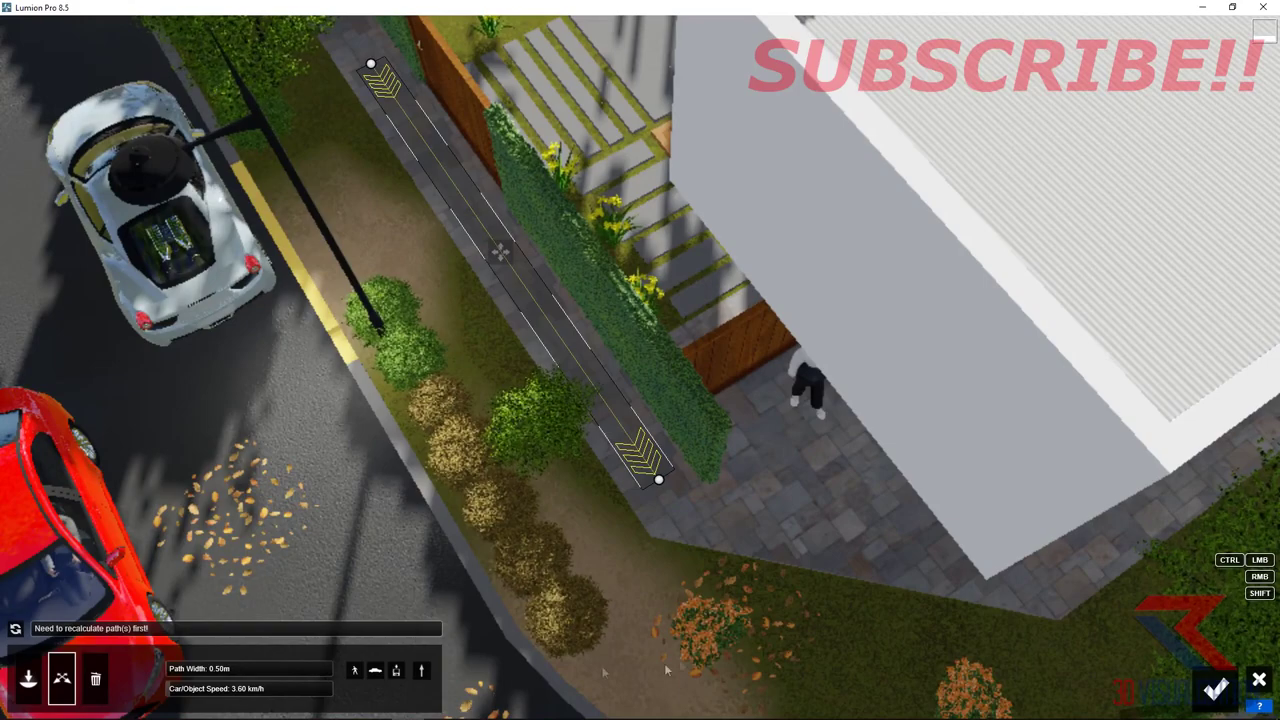
scroll(665, 670, "up", 10)
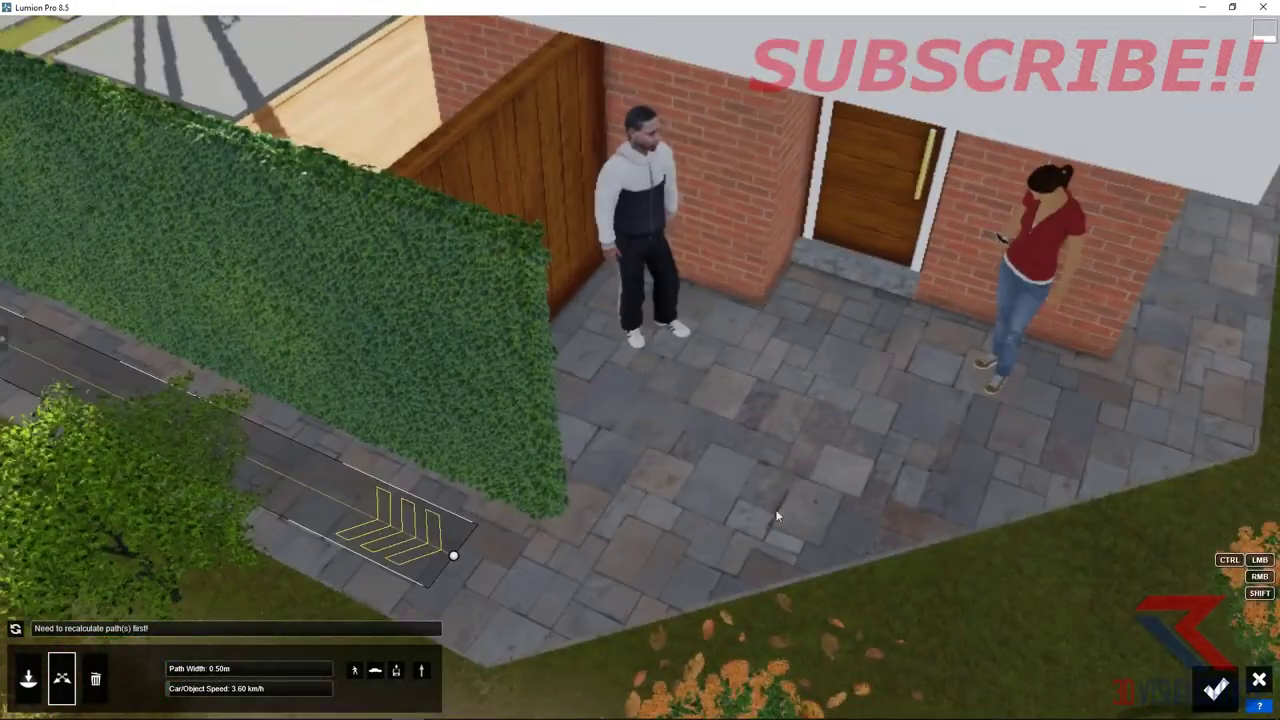
left_click(772, 516)
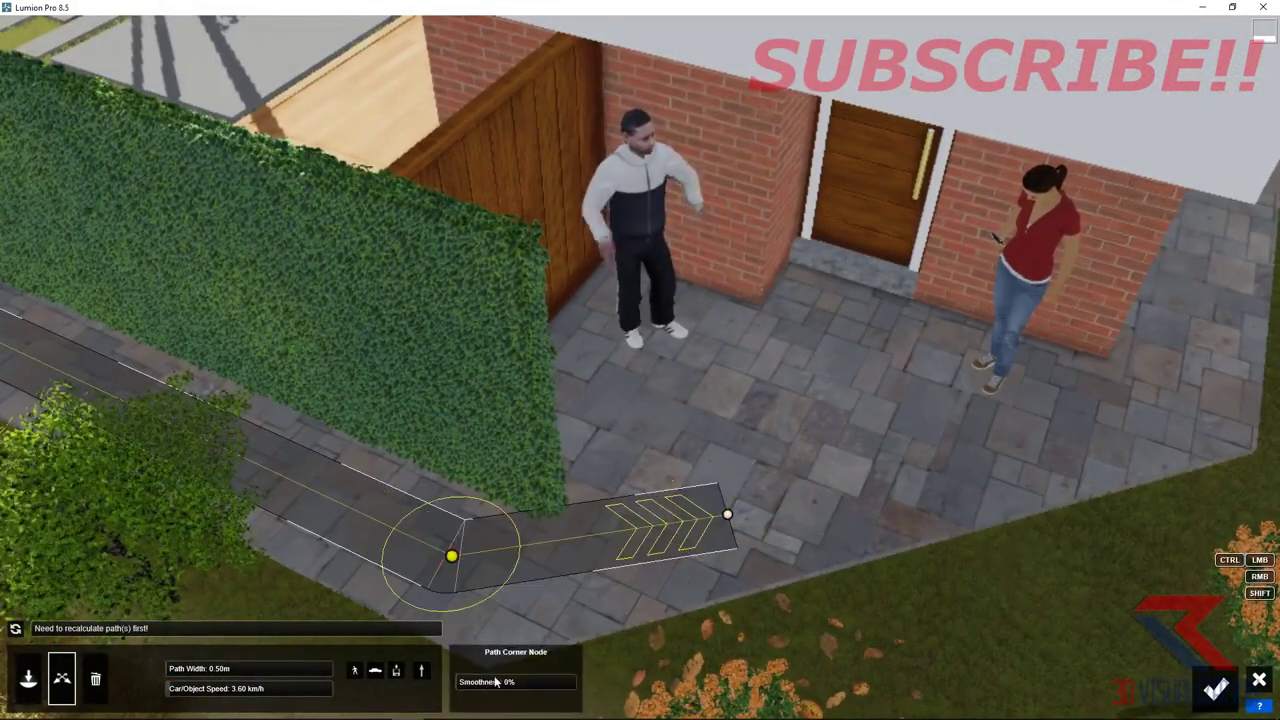
left_click_drag(729, 512, 745, 558)
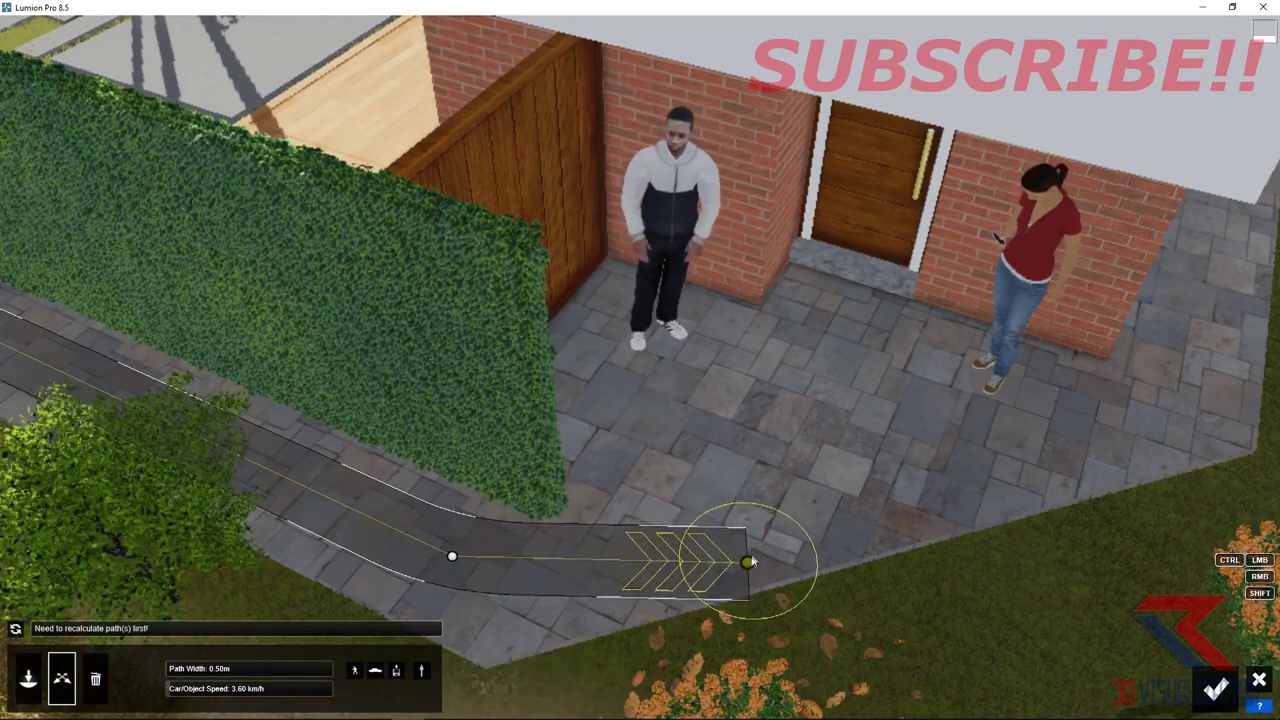
- Extend the walking path toward the front door and adjust its top end point
left_click(832, 315, "ctrl")
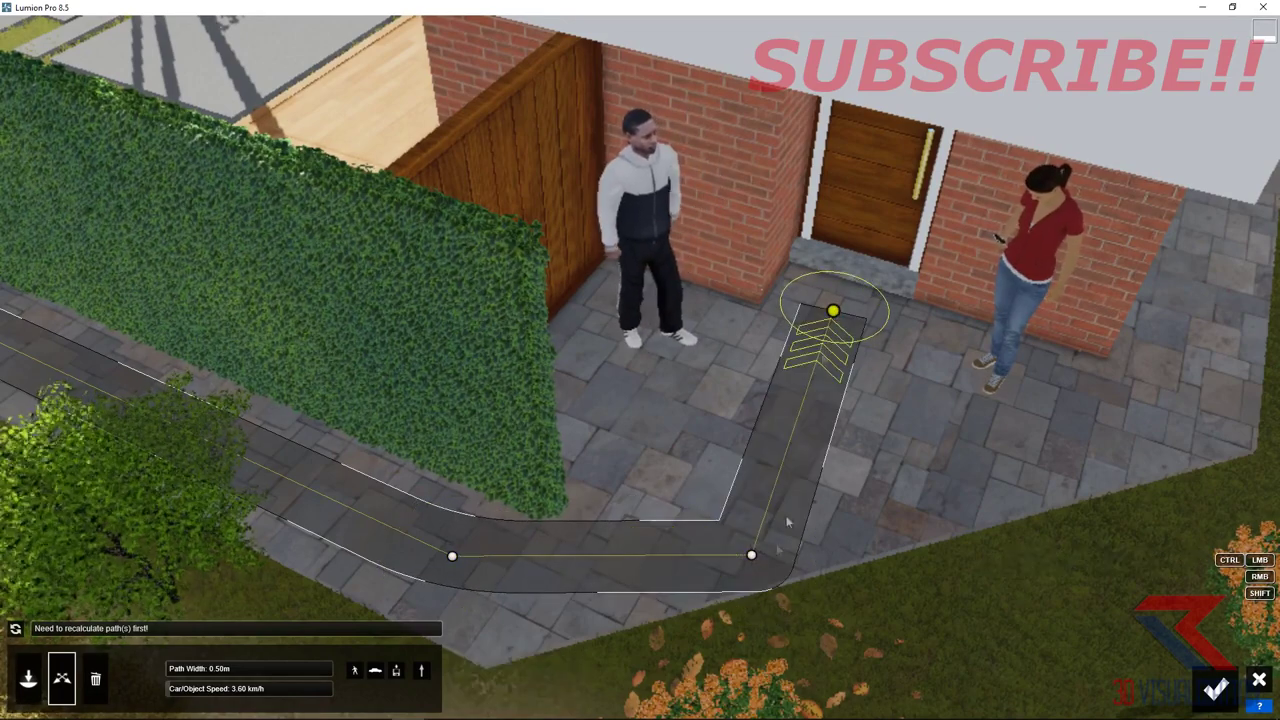
scroll(760, 440, "up", 3)
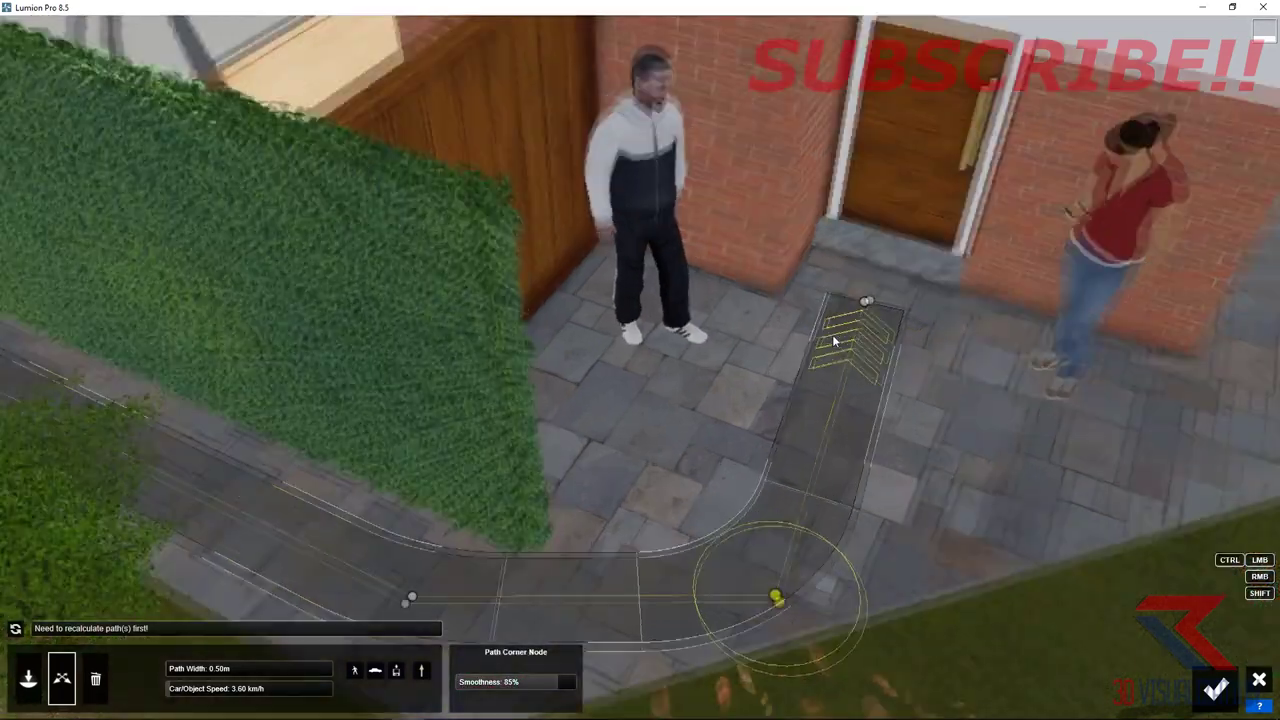
scroll(832, 334, "up", 4)
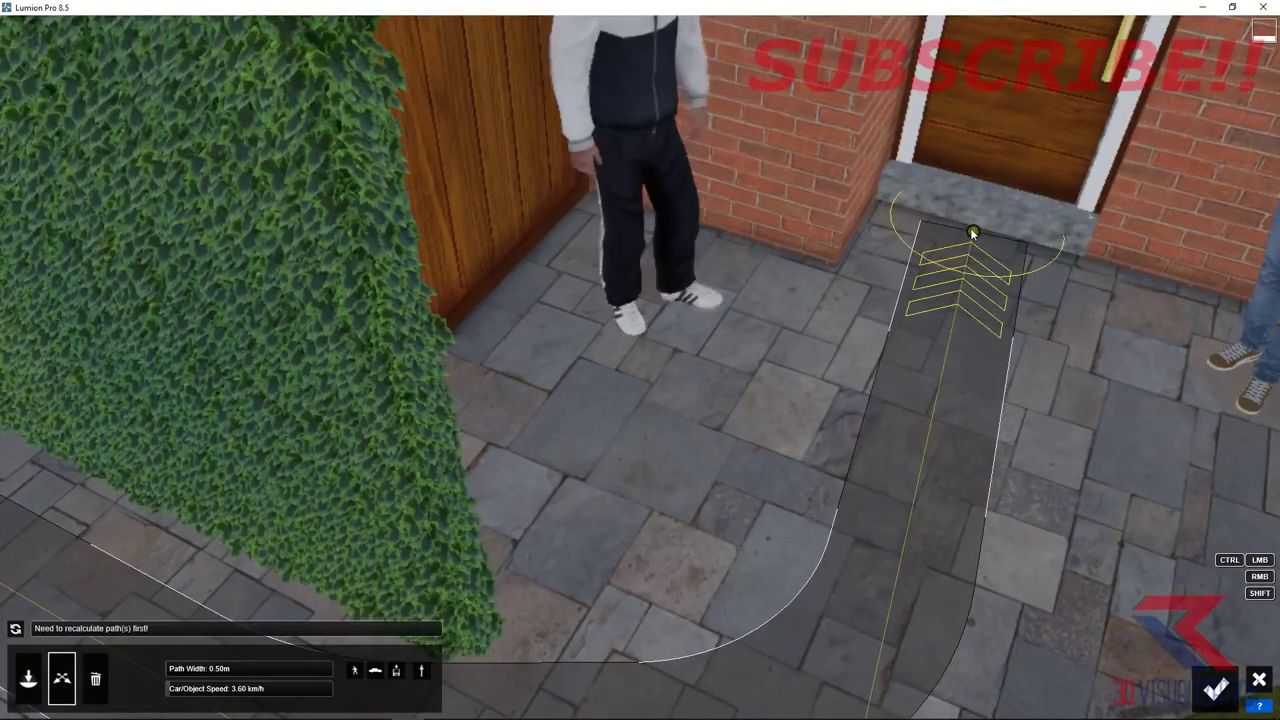
left_click_drag(972, 232, 947, 246)
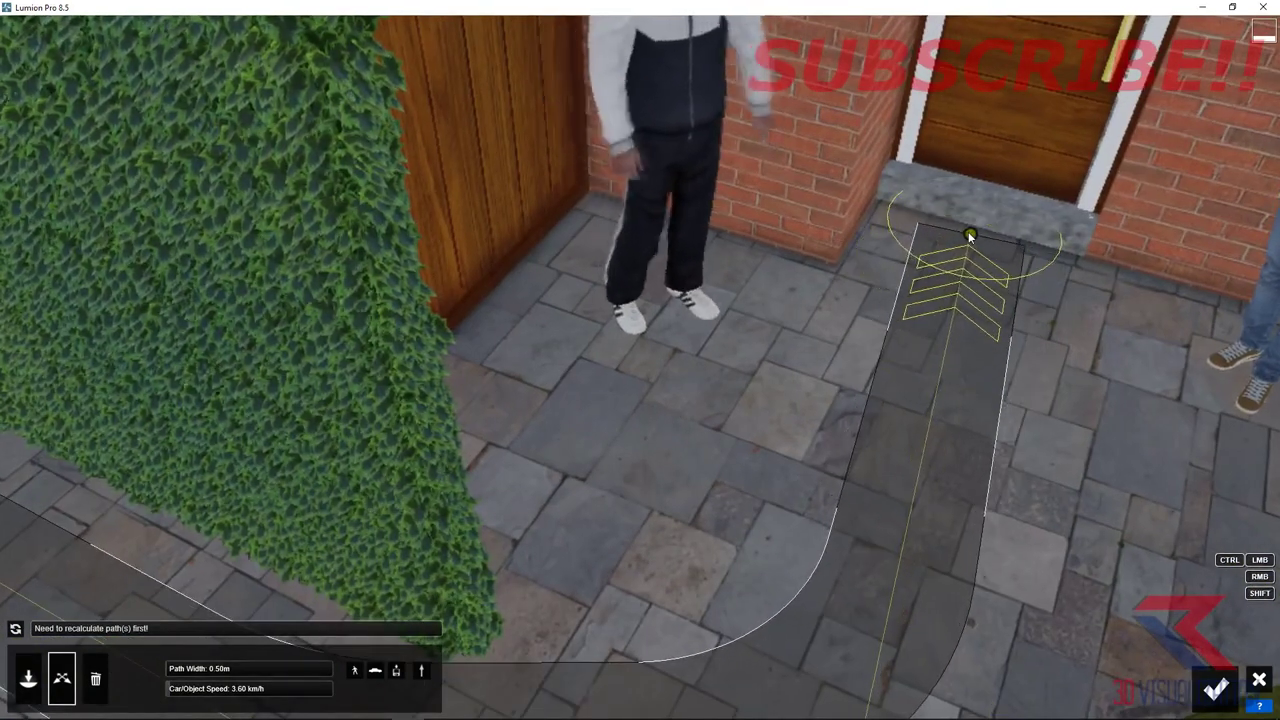
left_click_drag(943, 273, 921, 380)
scroll(922, 380, "down", 5)
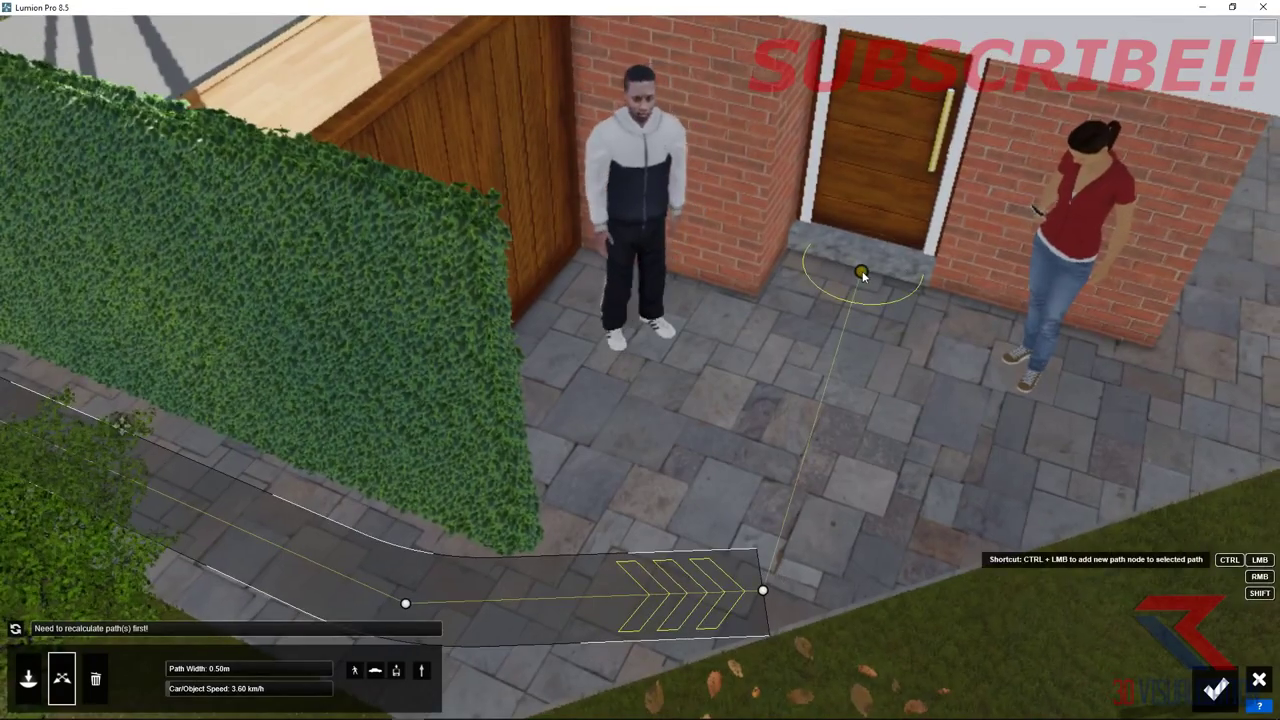
- End the path at the front door step, confirm it, and scrub the clip forward
left_click(862, 273, "ctrl")
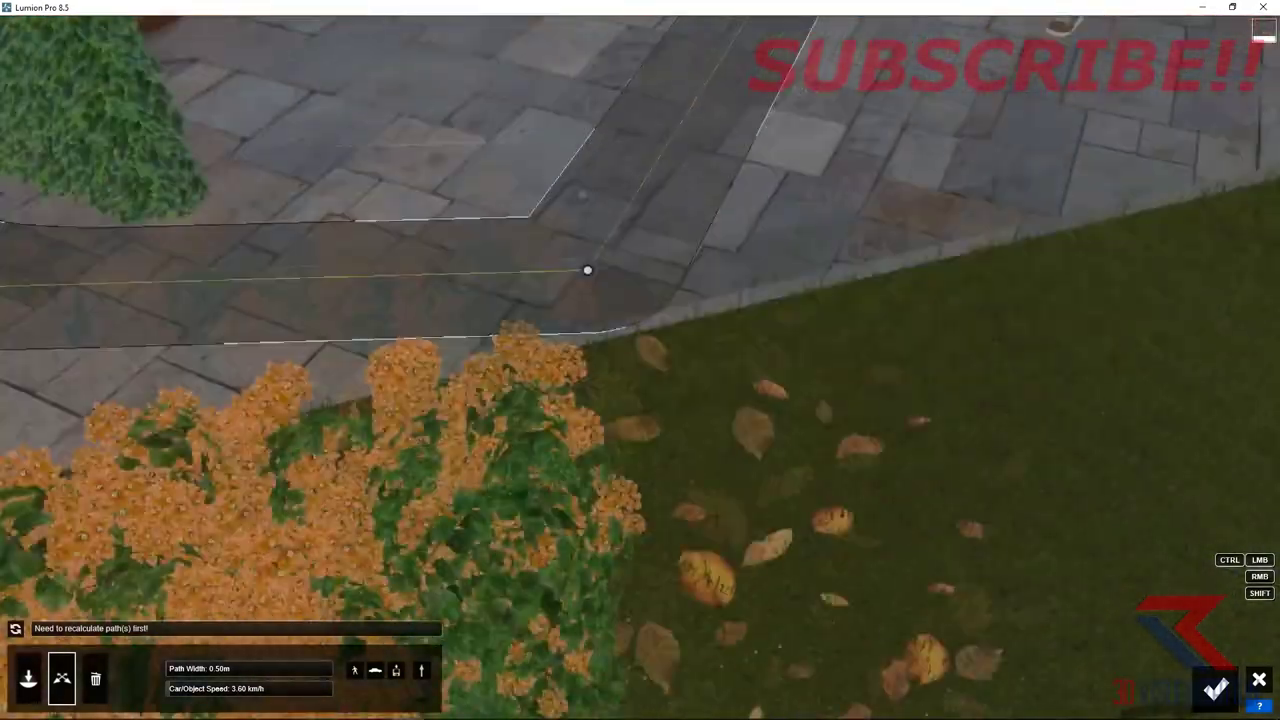
left_click(467, 381)
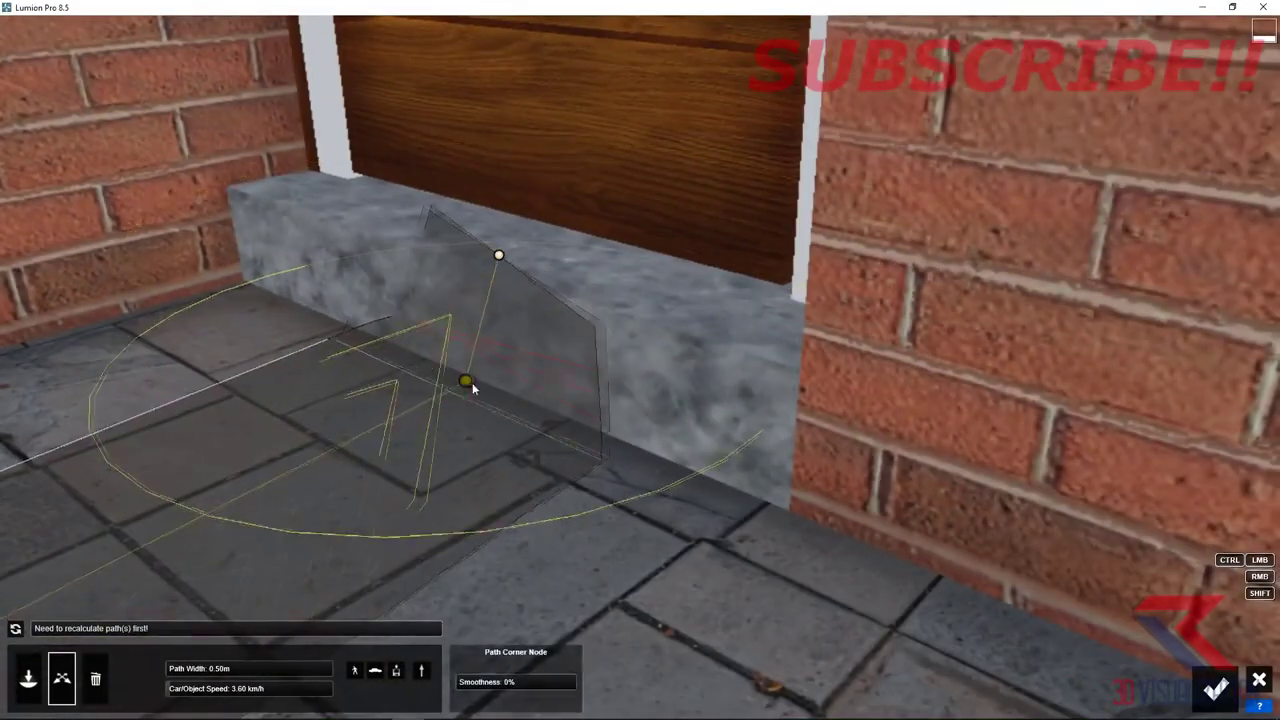
left_click_drag(472, 382, 490, 379)
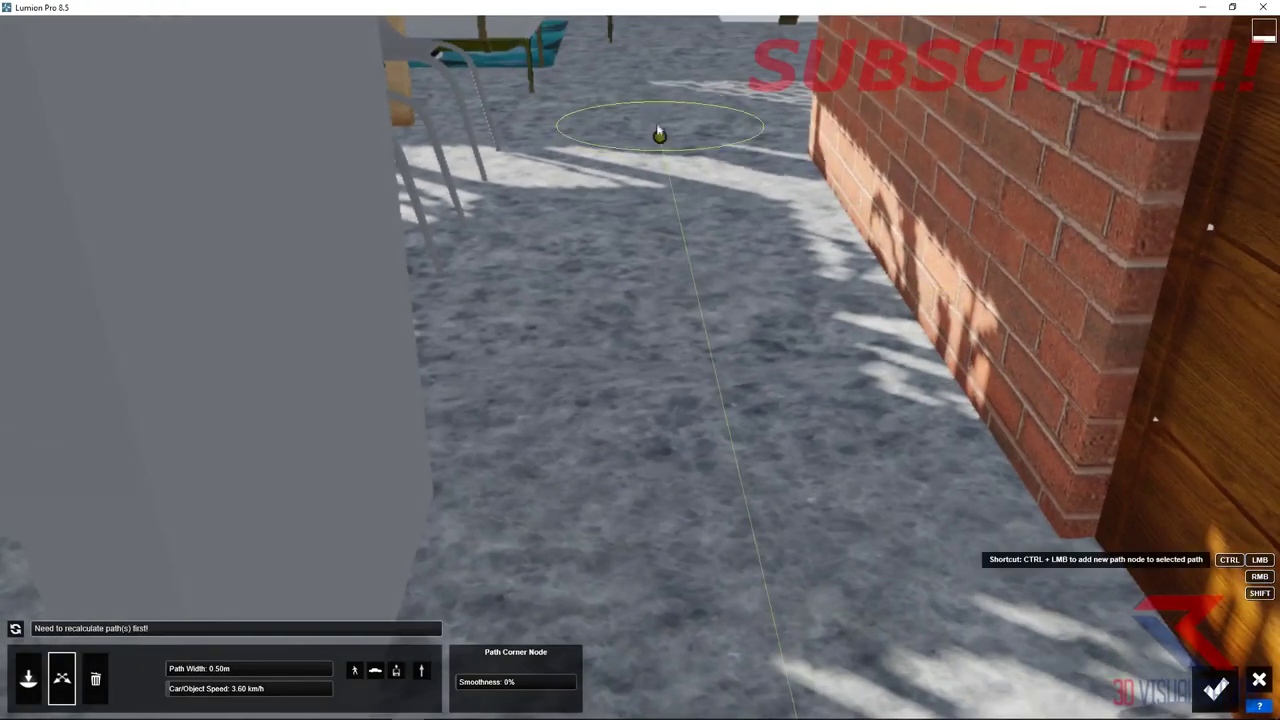
left_click_drag(659, 133, 655, 121)
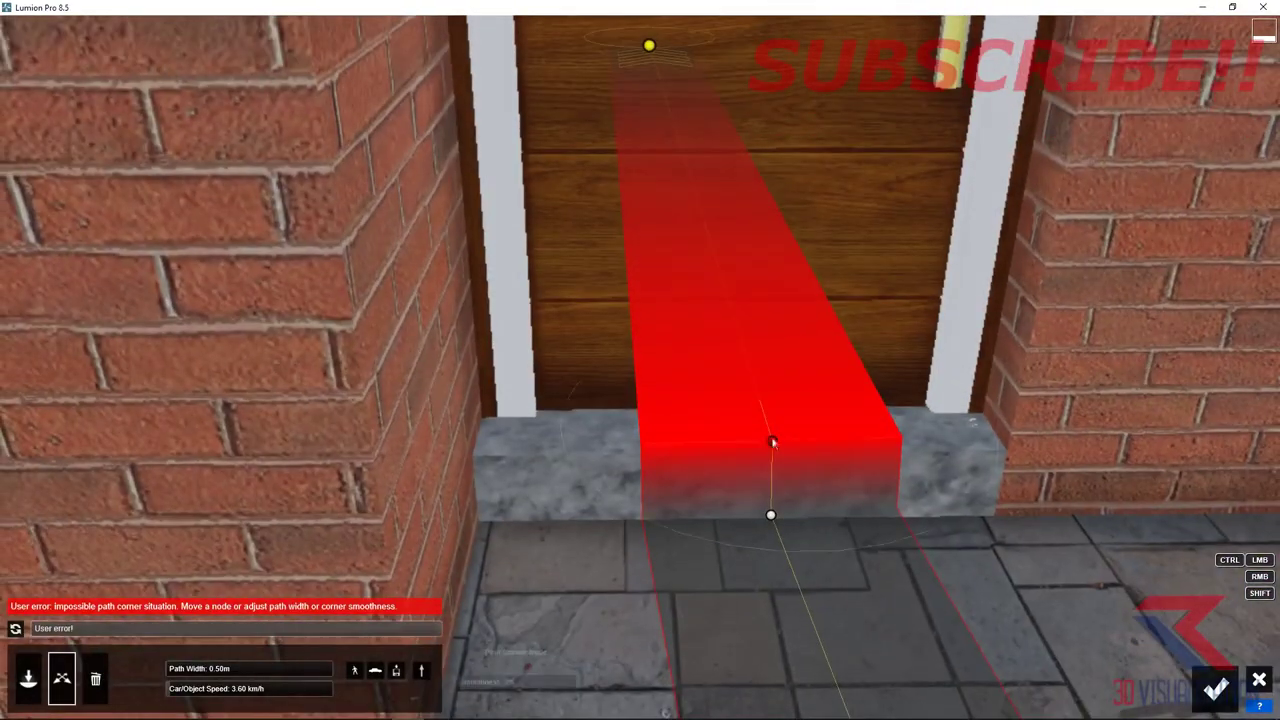
left_click(772, 442)
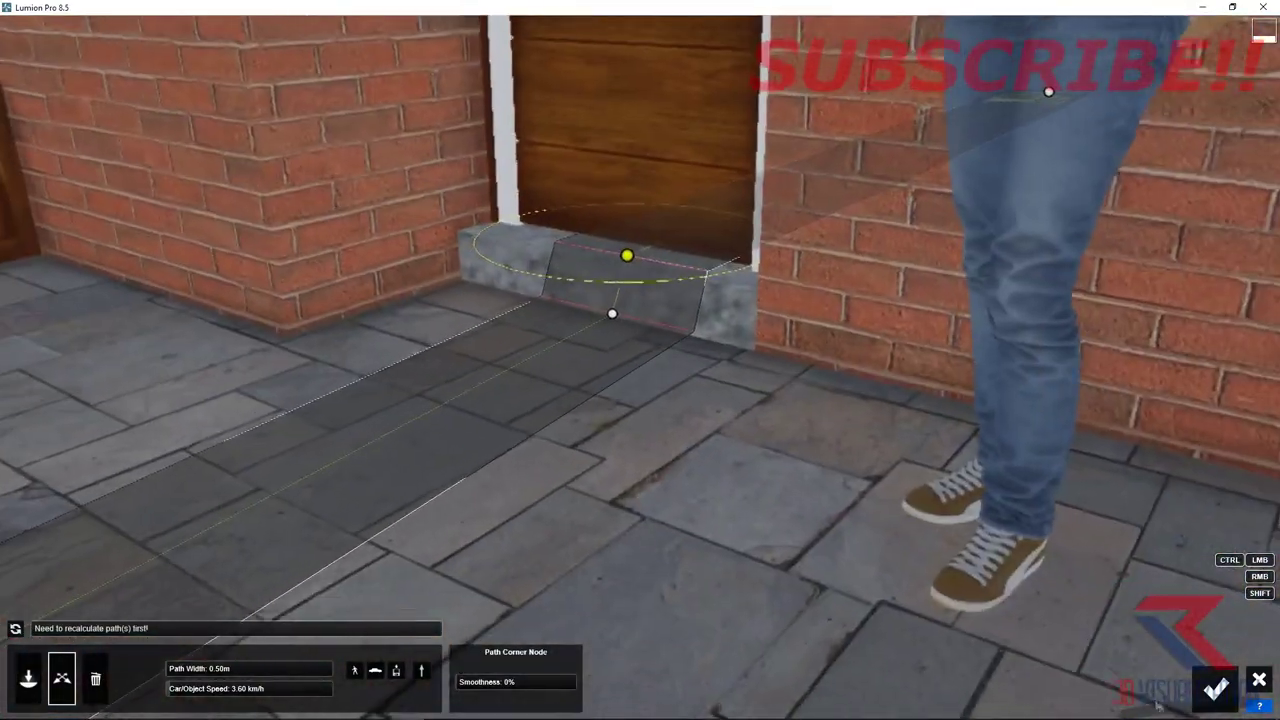
left_click(1216, 688)
mouse_move(363, 580)
left_mouse_down()
mouse_move(541, 574)
mouse_move(482, 578)
left_mouse_up()
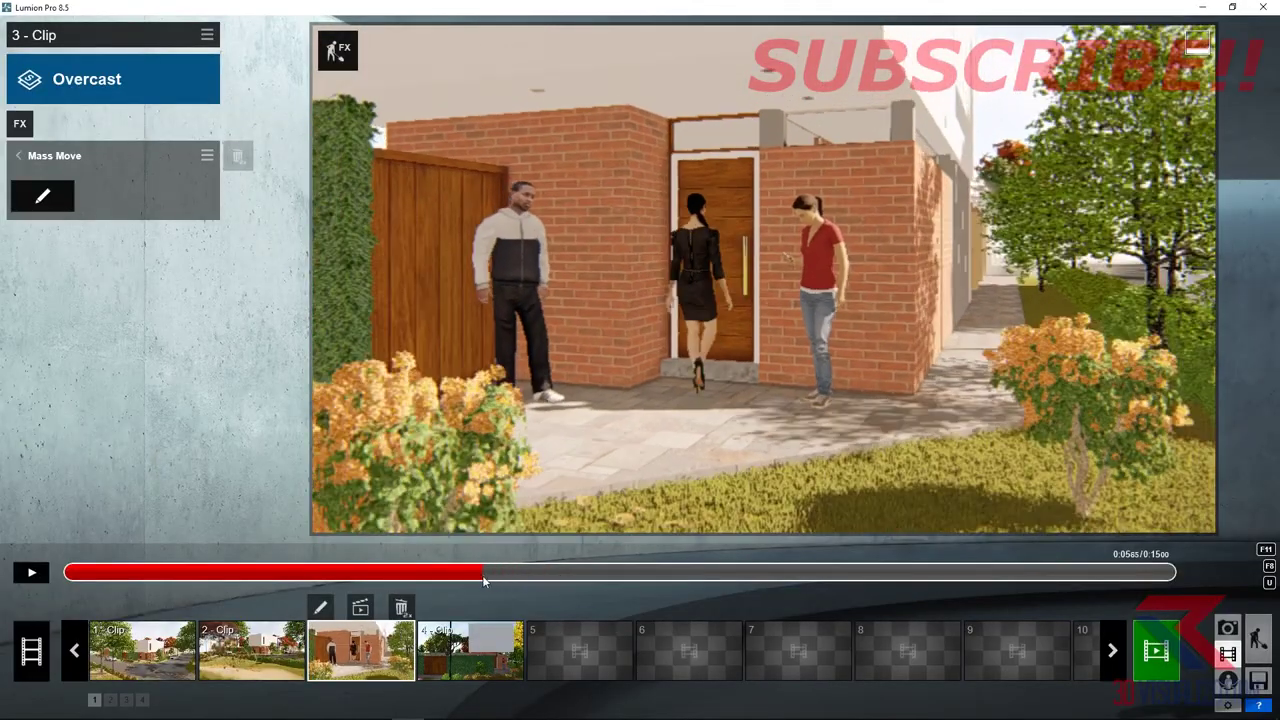
- Add an Advanced Move effect that rotates the brown front door open across two keyframes
left_click(20, 124)
left_click(783, 272)
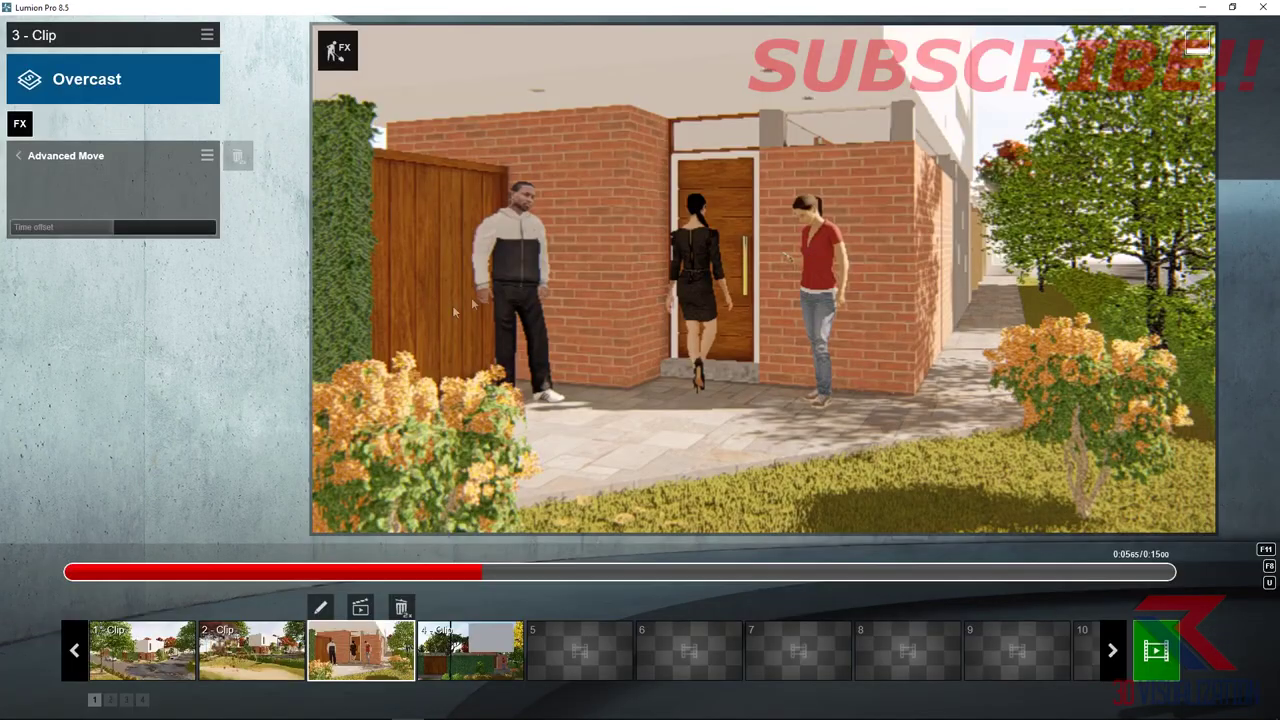
left_click(42, 196)
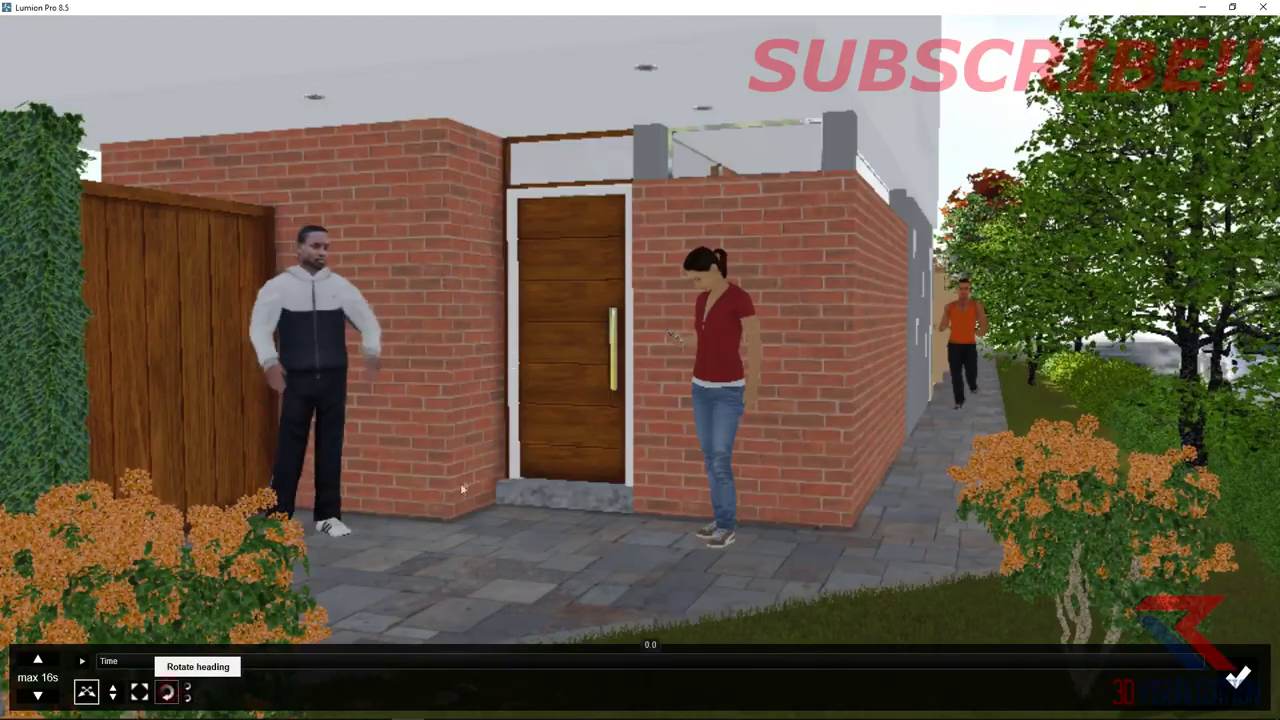
left_click(166, 692)
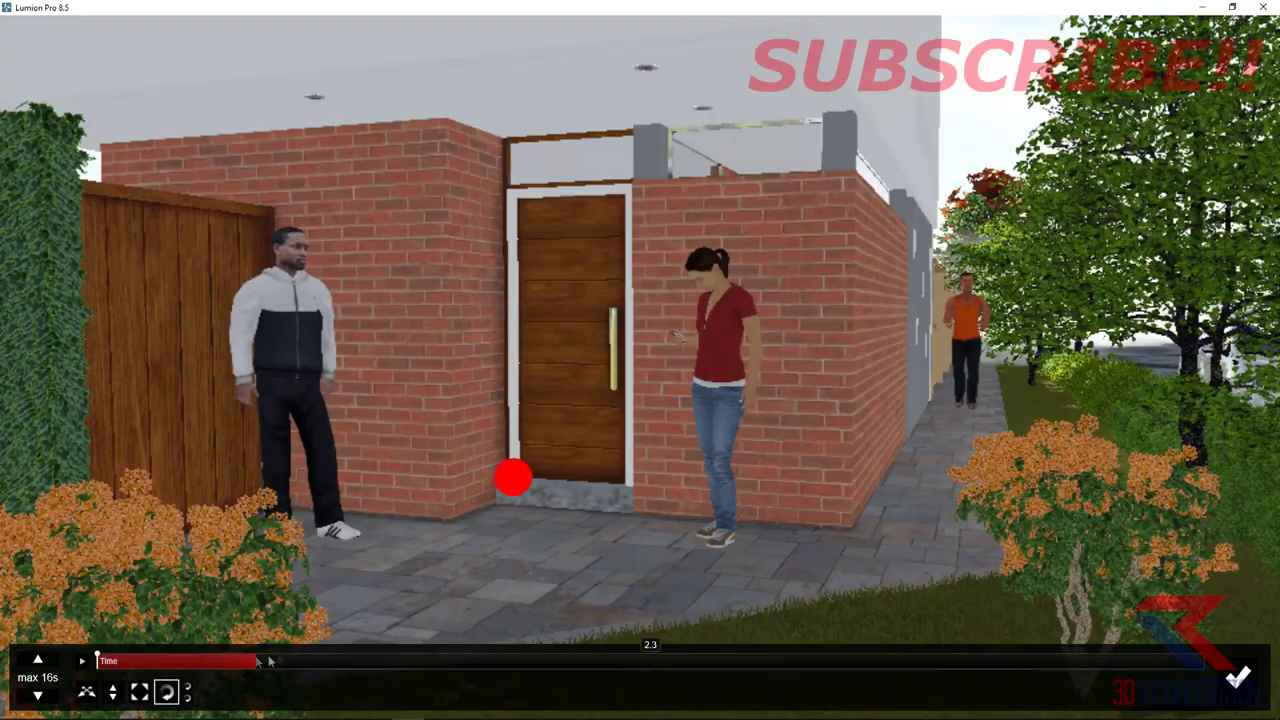
left_click_drag(512, 477, 519, 527)
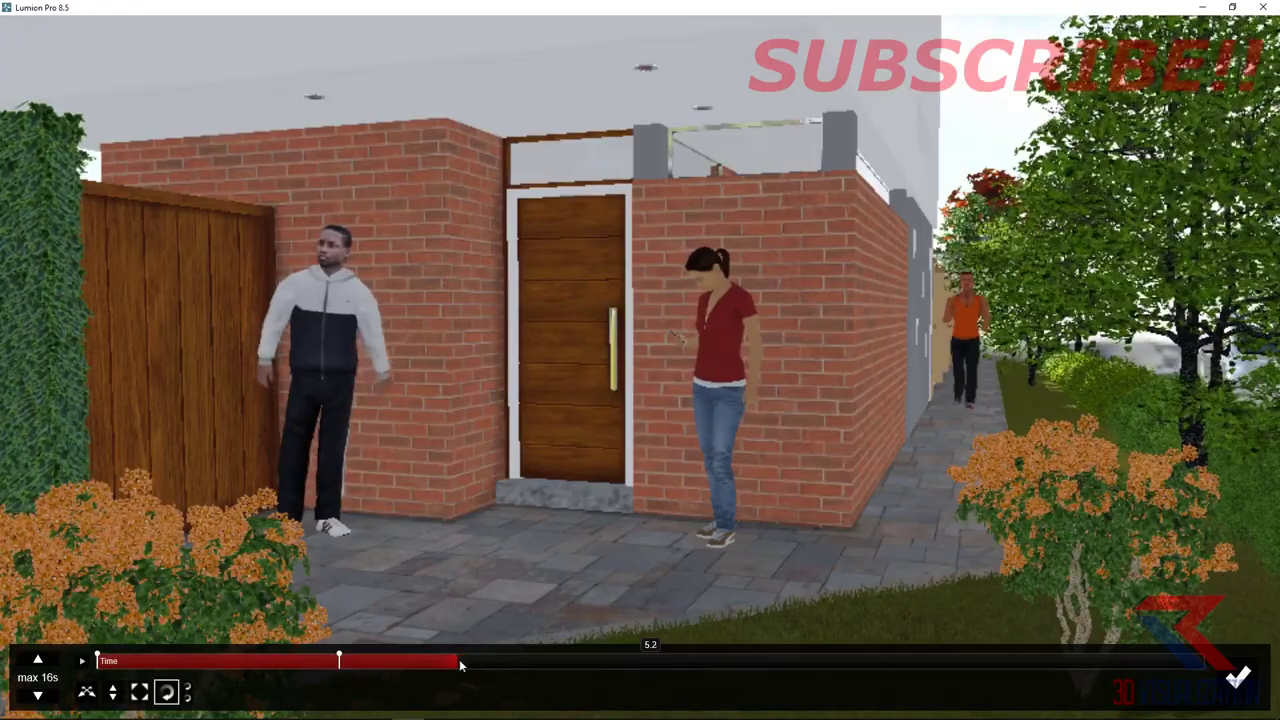
left_click(460, 665)
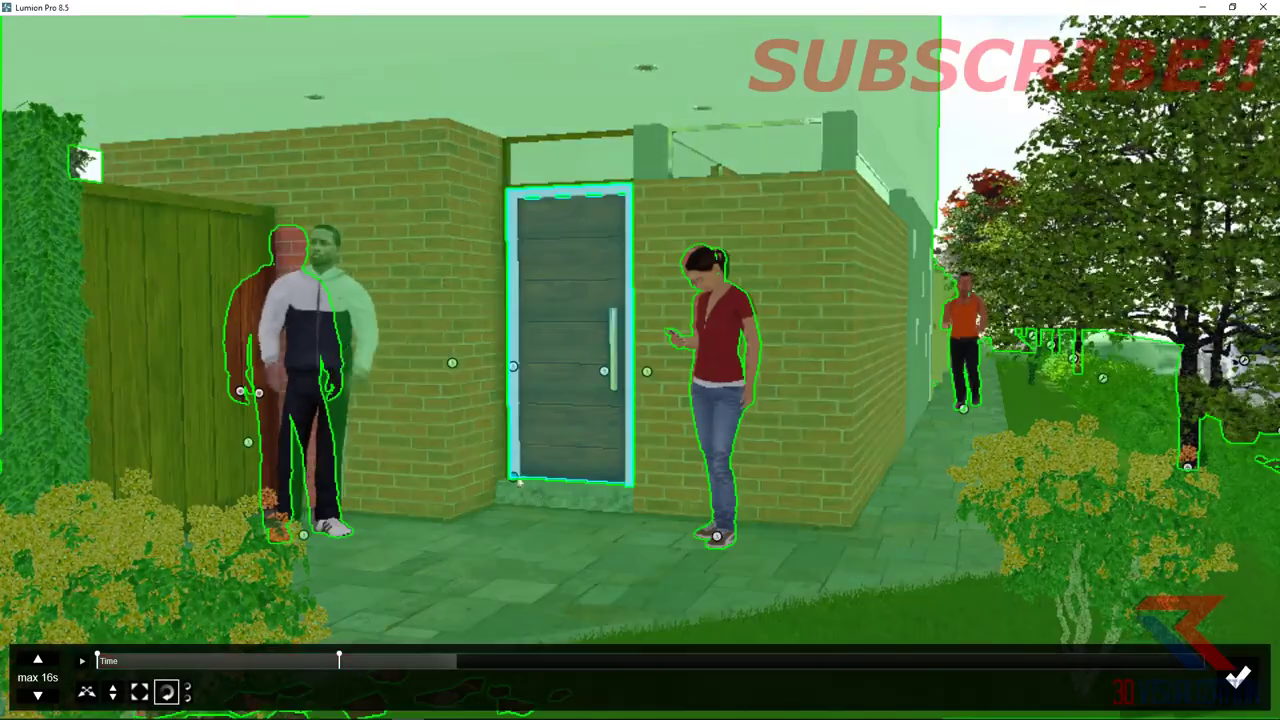
left_click_drag(660, 487, 574, 475)
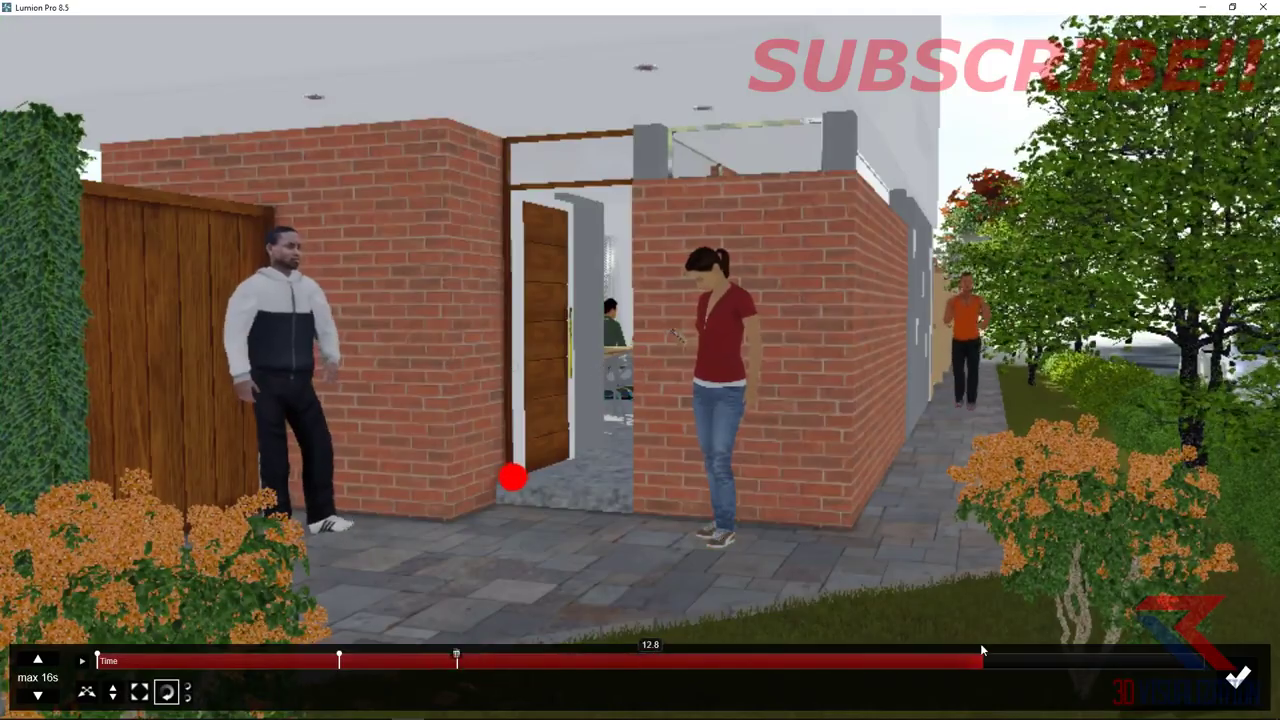
left_click(981, 651)
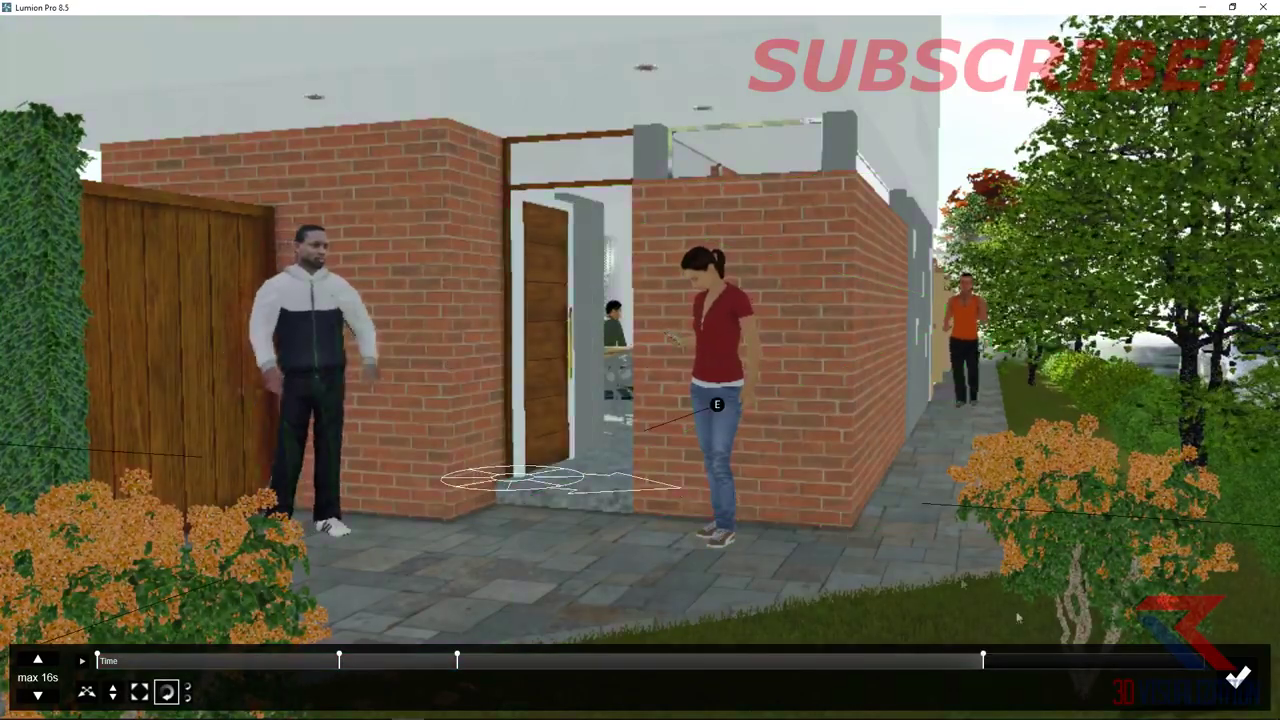
left_click(1238, 678)
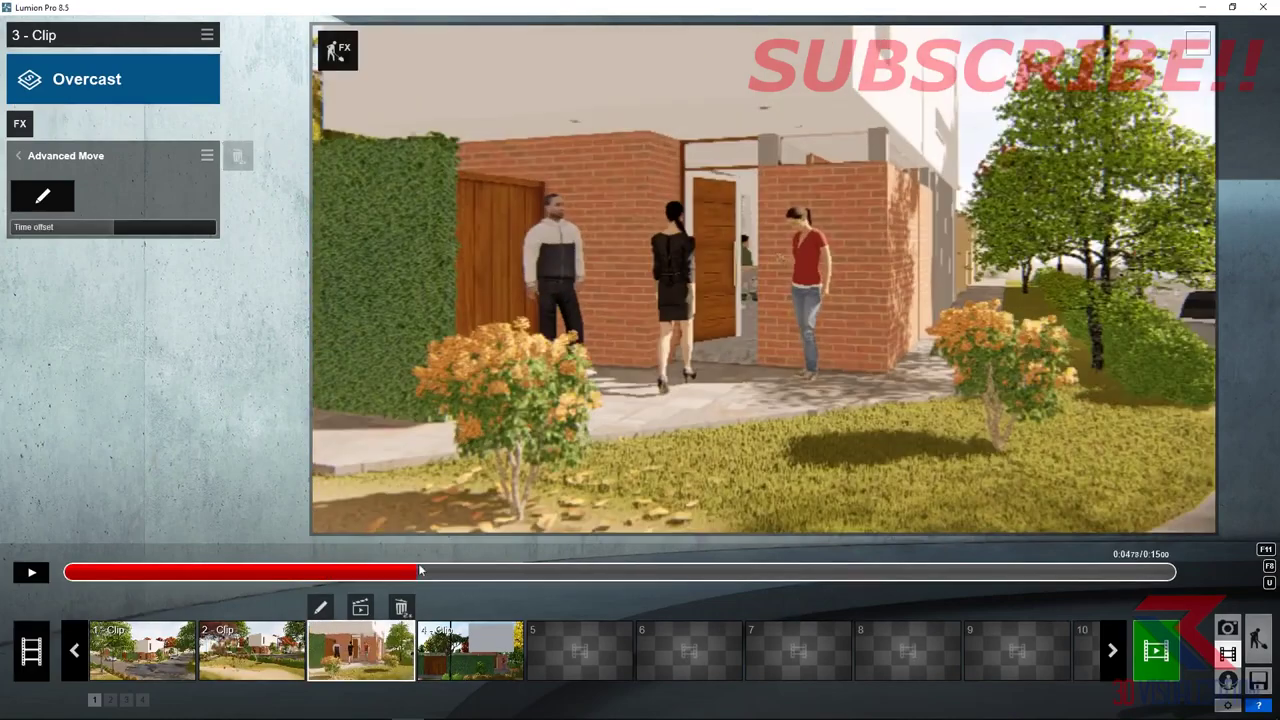
- Open and dismiss clip 4's options menu without making changes
left_click(455, 648)
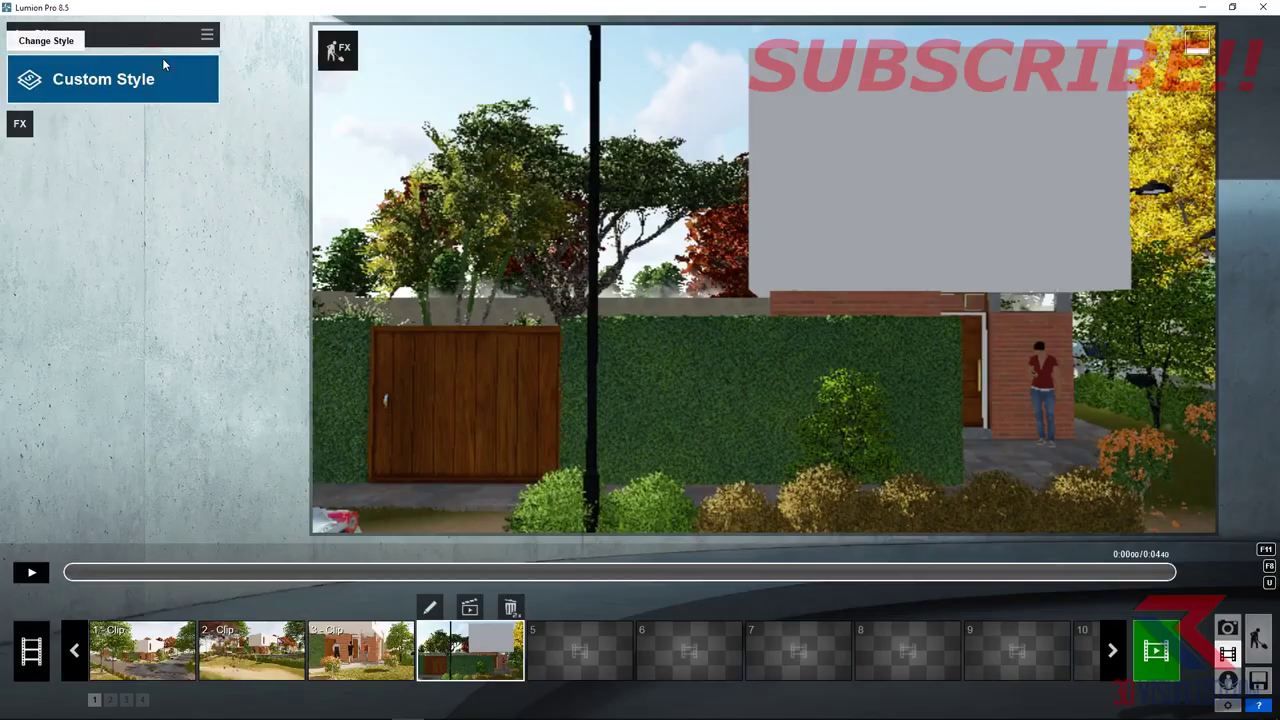
left_click(200, 38)
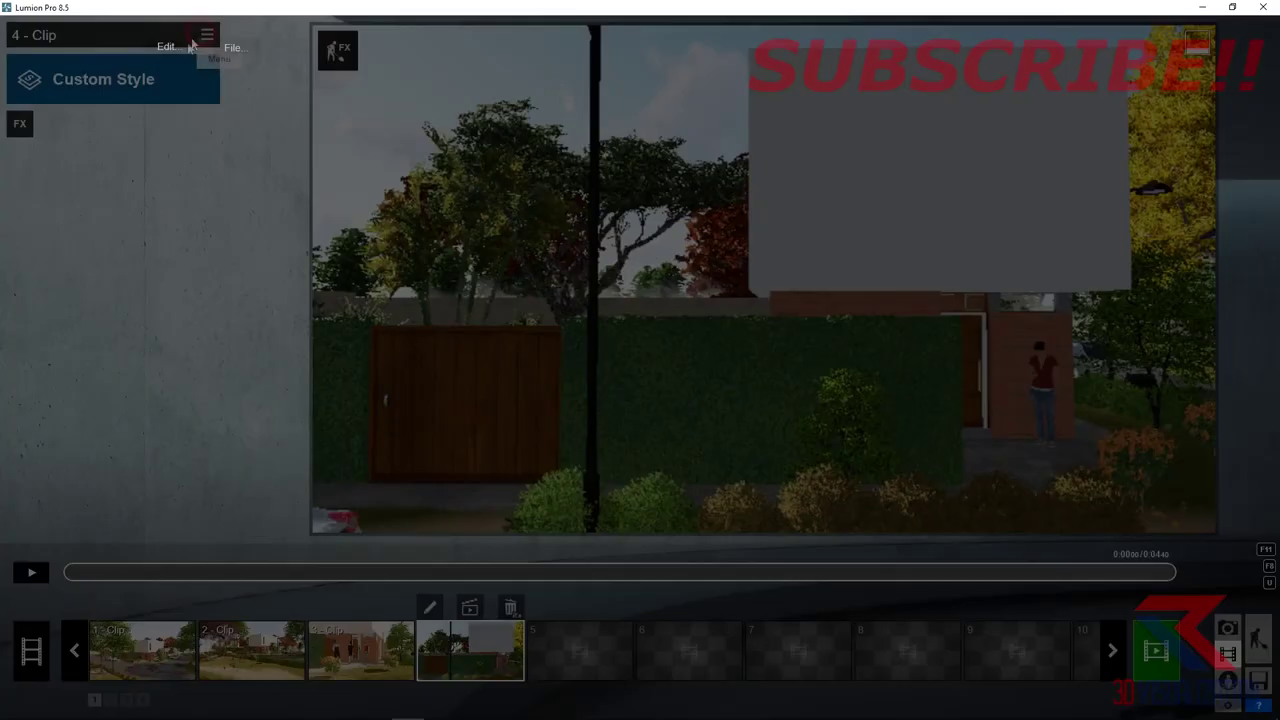
left_click(221, 50)
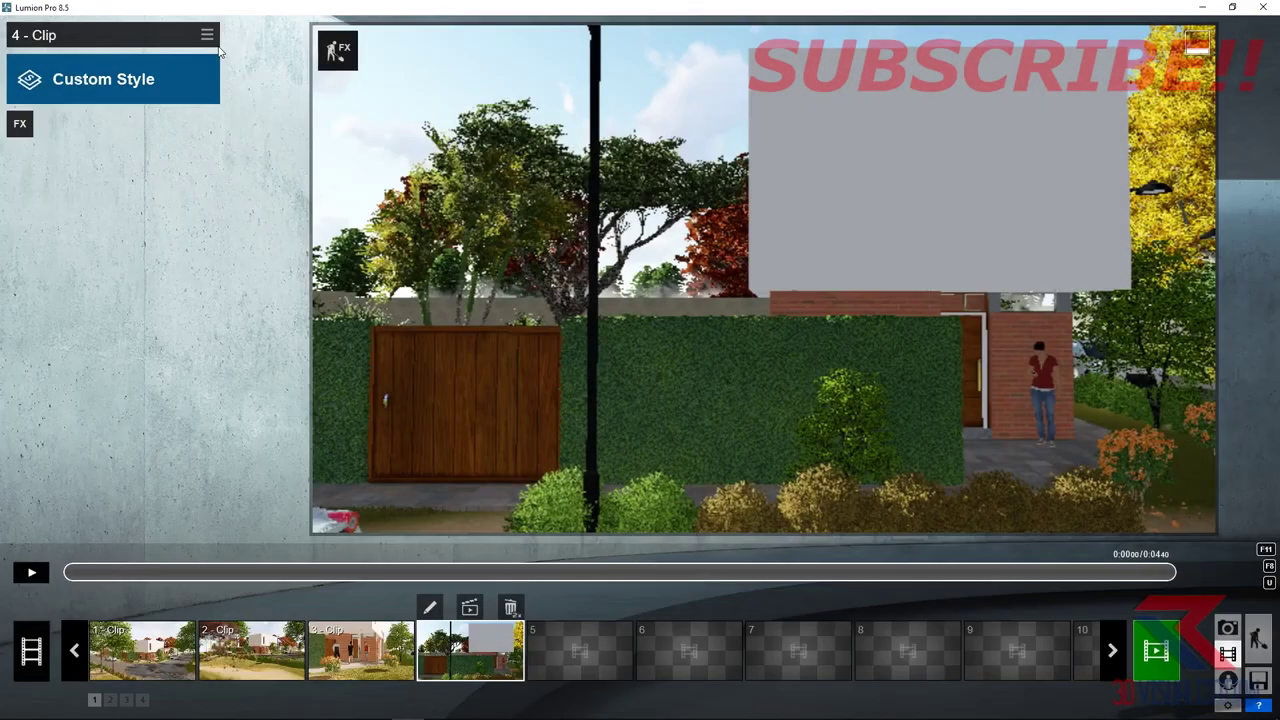
left_click(207, 35)
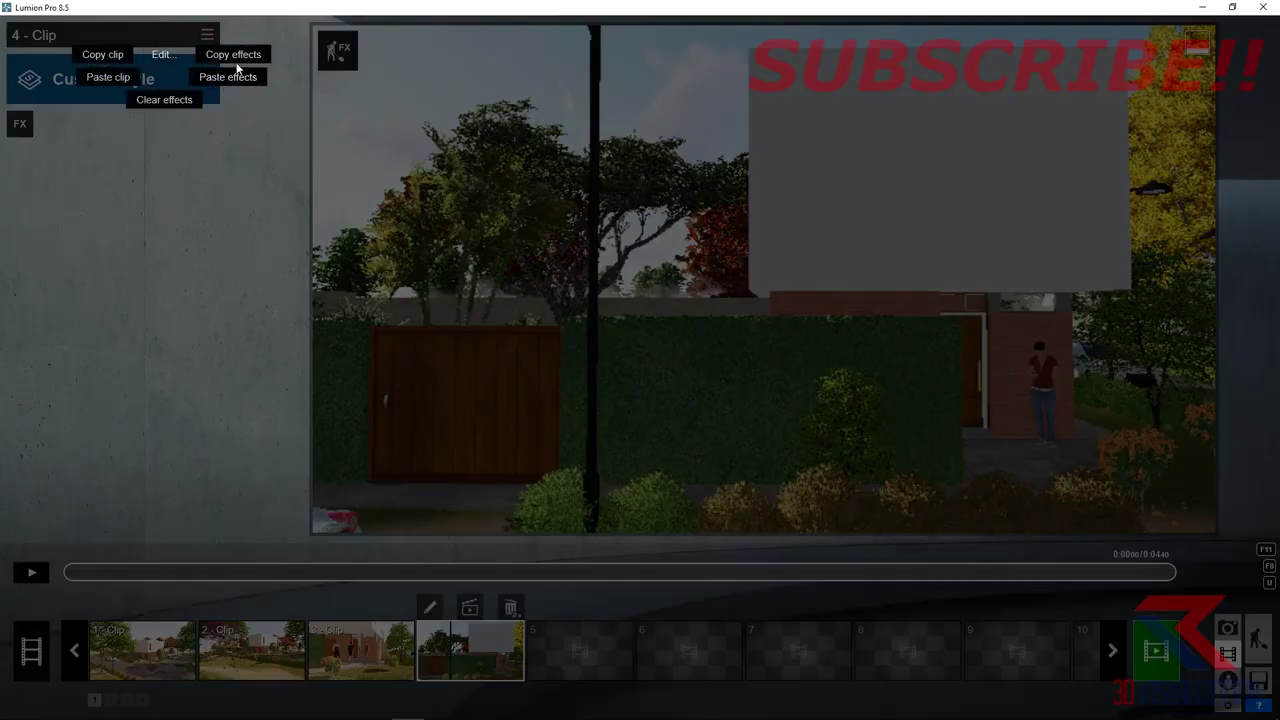
left_click(237, 66)
- Copy clip 1's Overcast effects and paste them onto clip 4
left_click(251, 650)
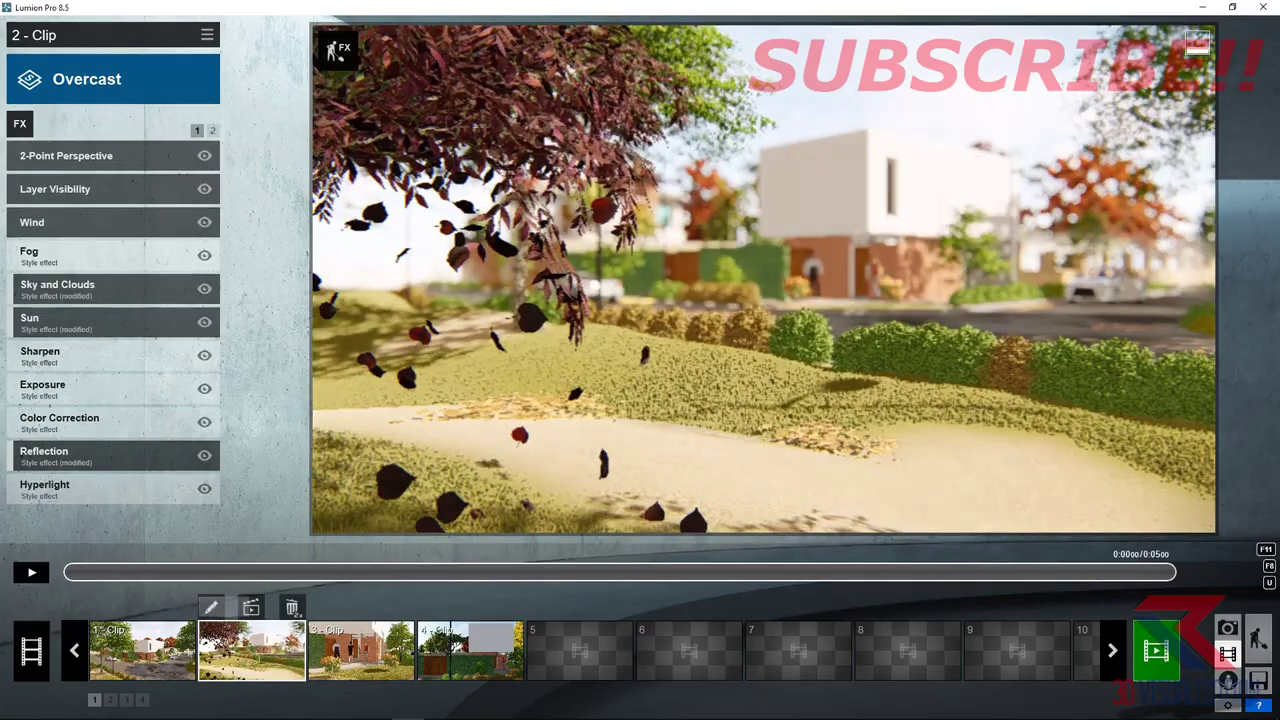
left_click(142, 650)
left_click(207, 35)
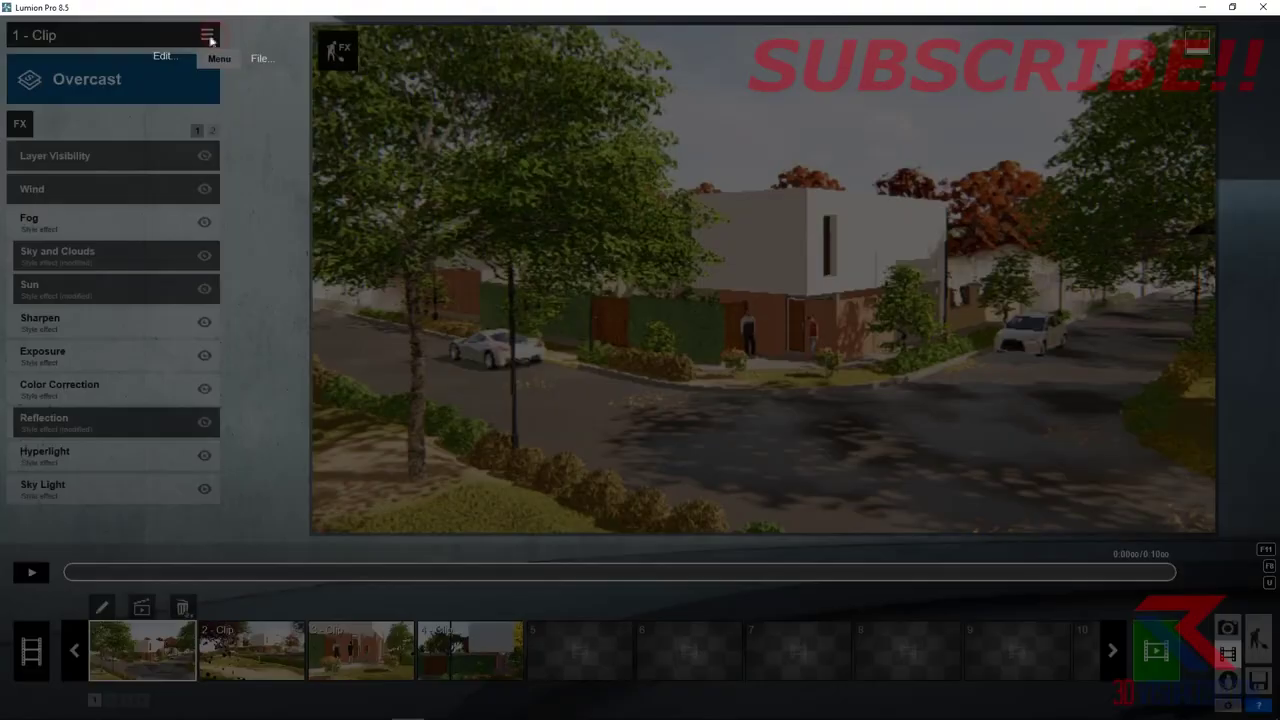
left_click(254, 50)
left_click(470, 650)
left_click(207, 35)
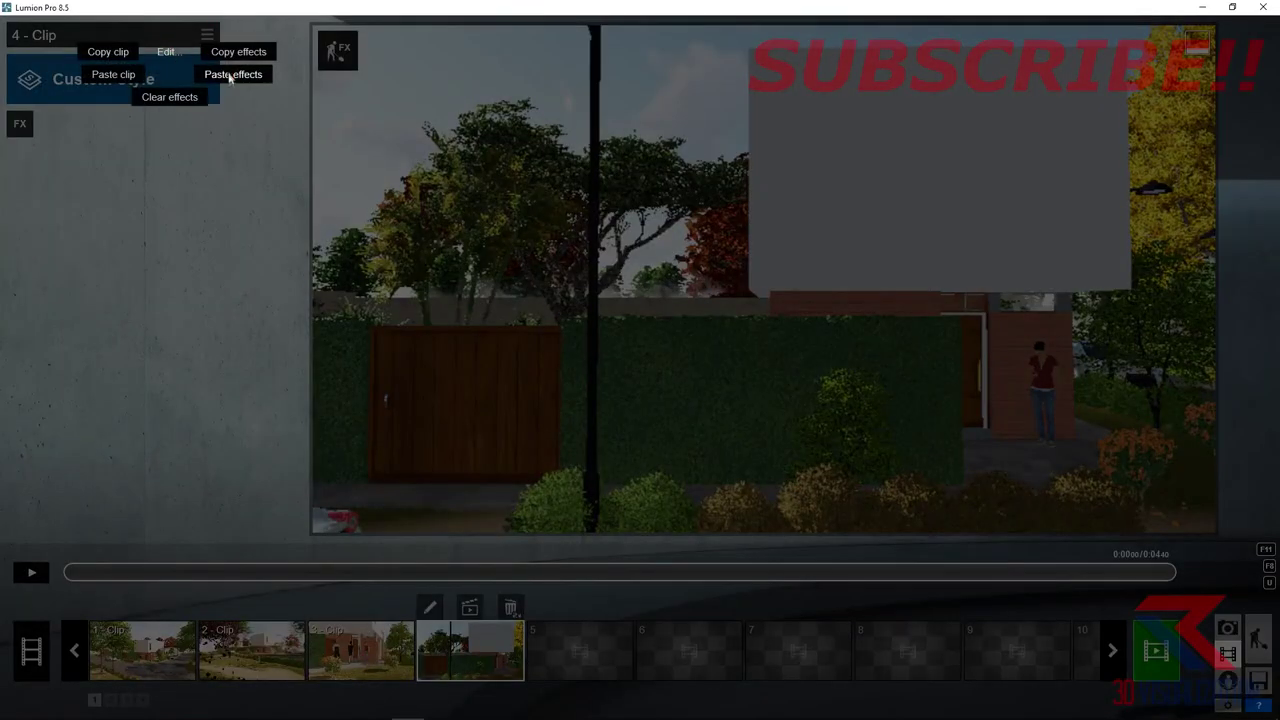
left_click(232, 75)
left_click(12, 125)
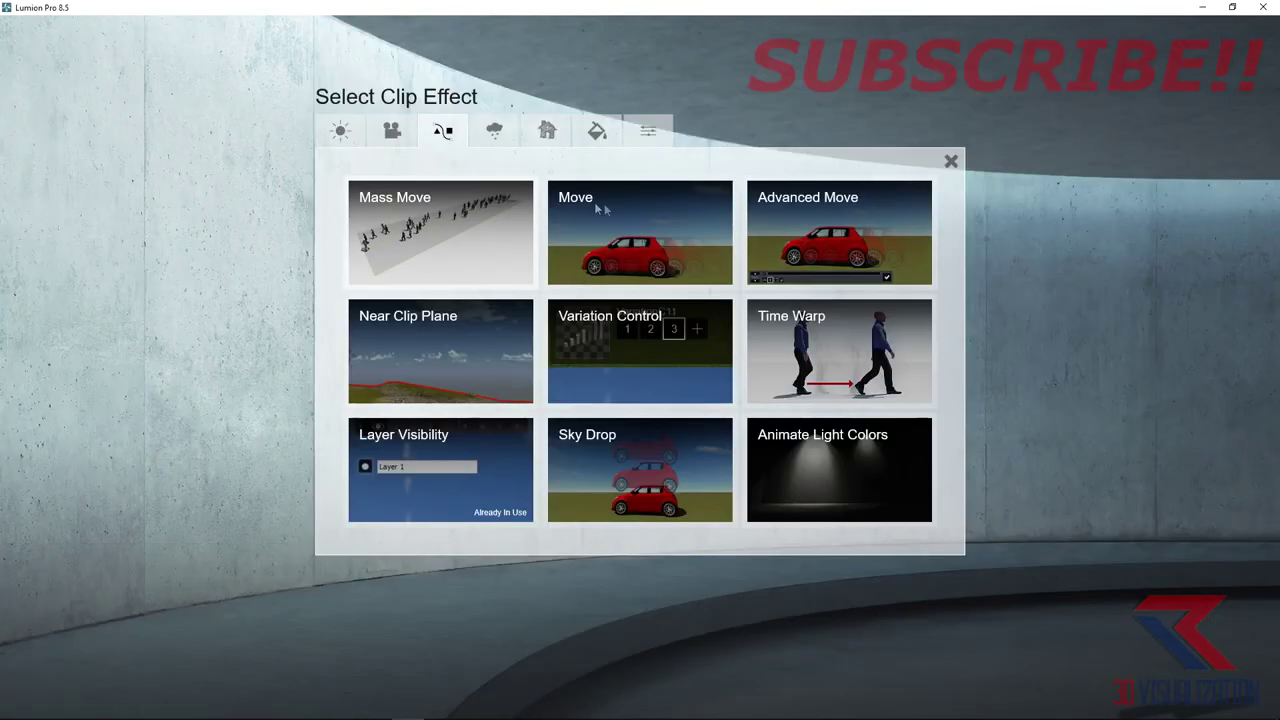
- Add 2-Point Perspective to clip 4 and switch on its Layer Visibility effect
left_click(395, 130)
left_click(838, 232)
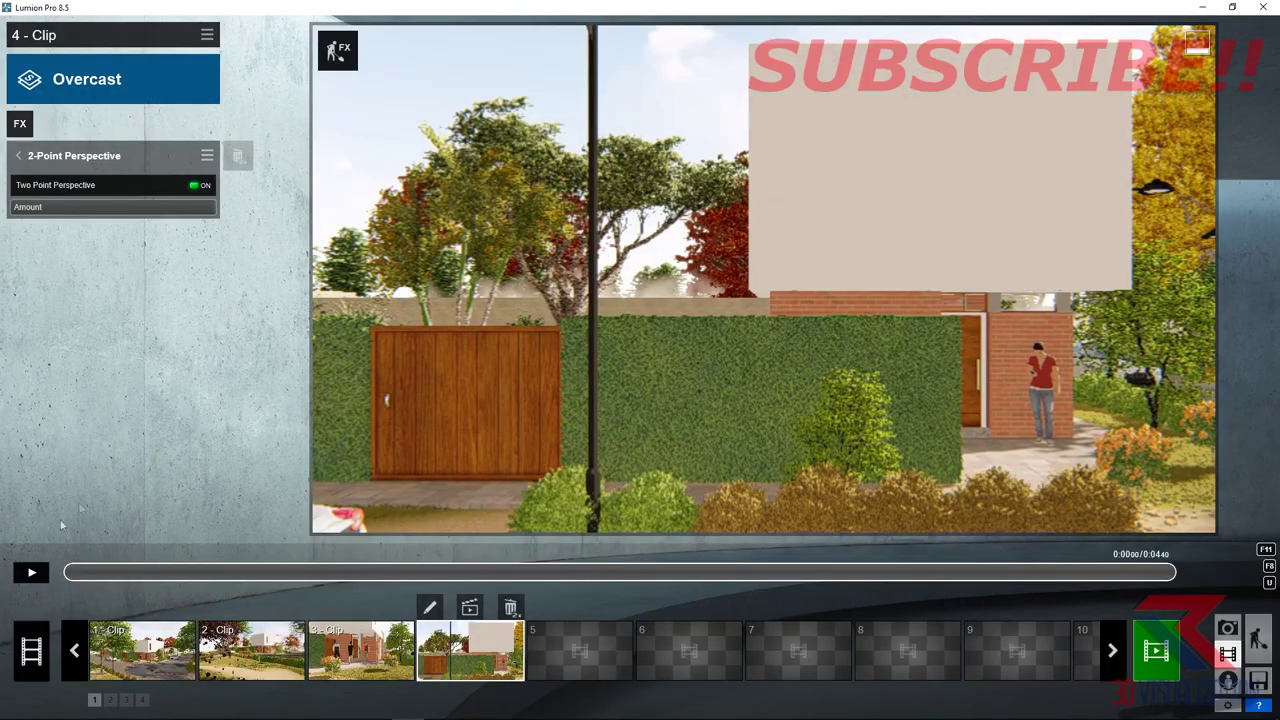
left_click(18, 155)
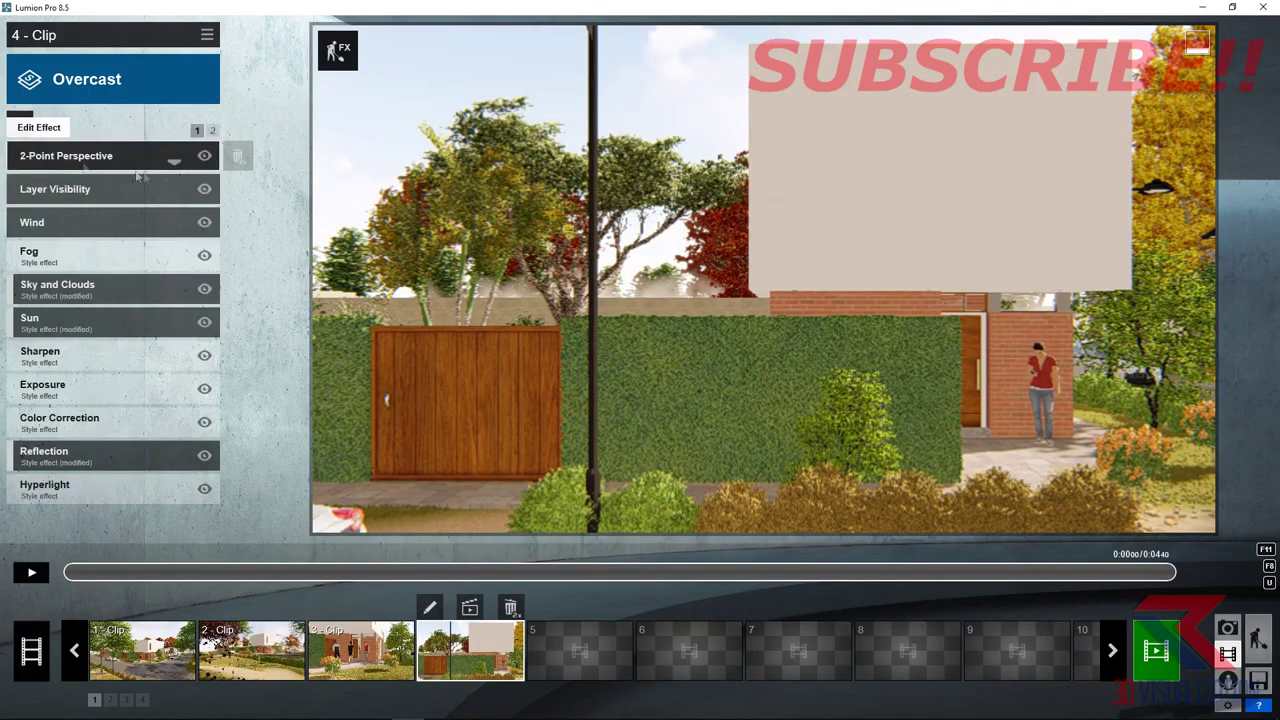
left_click(207, 190)
mouse_move(90, 572)
left_mouse_down()
mouse_move(1217, 549)
mouse_move(176, 521)
left_mouse_up()
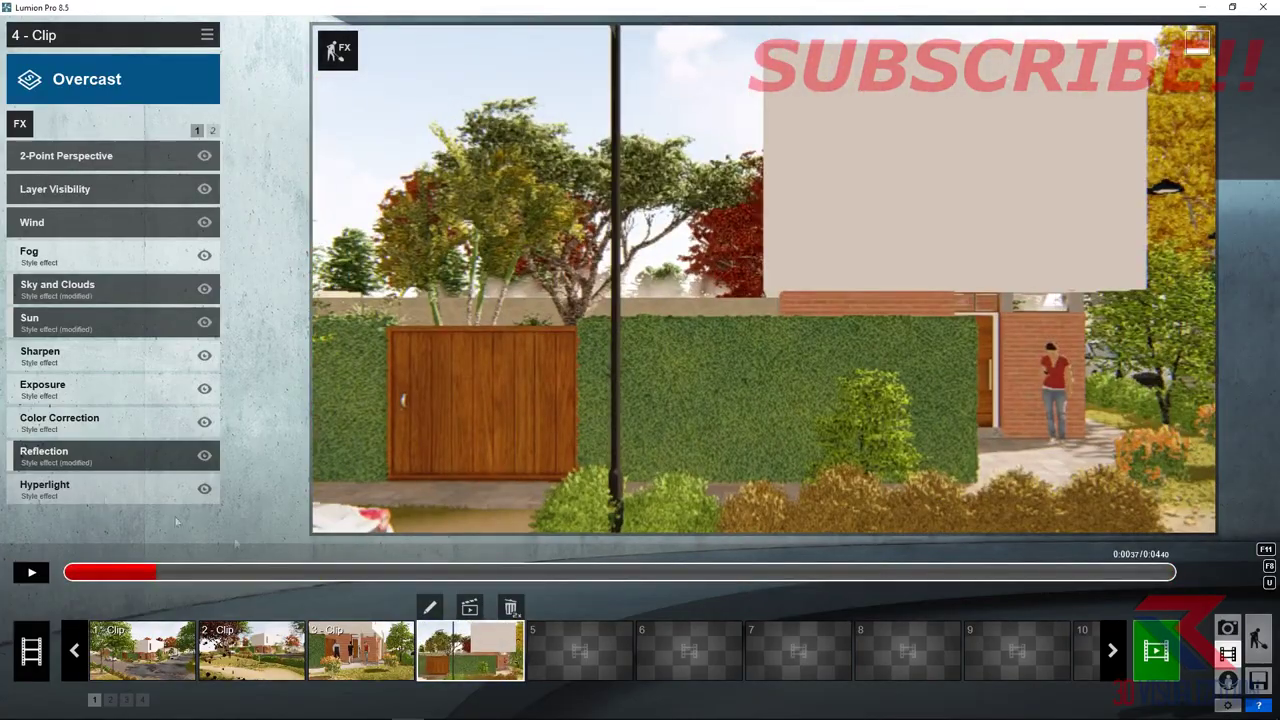
- Add a Mass Move effect to clip 4
left_click(19, 126)
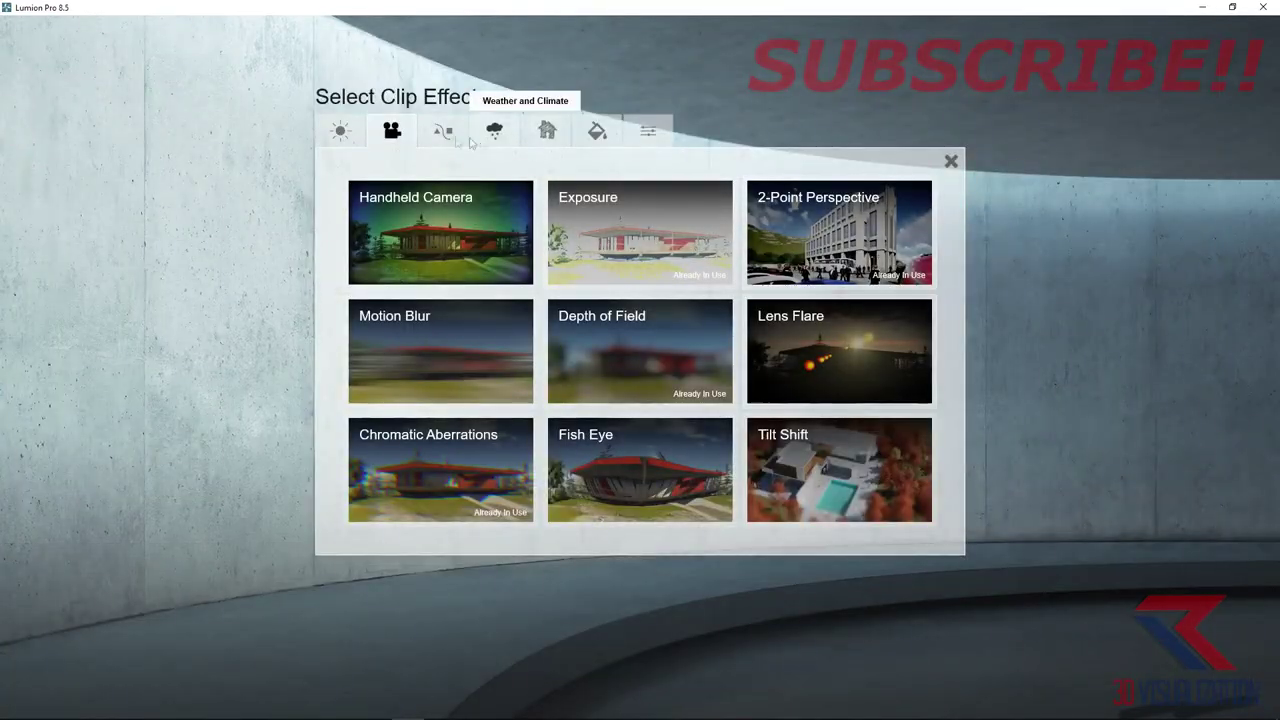
left_click(493, 132)
left_click(443, 258)
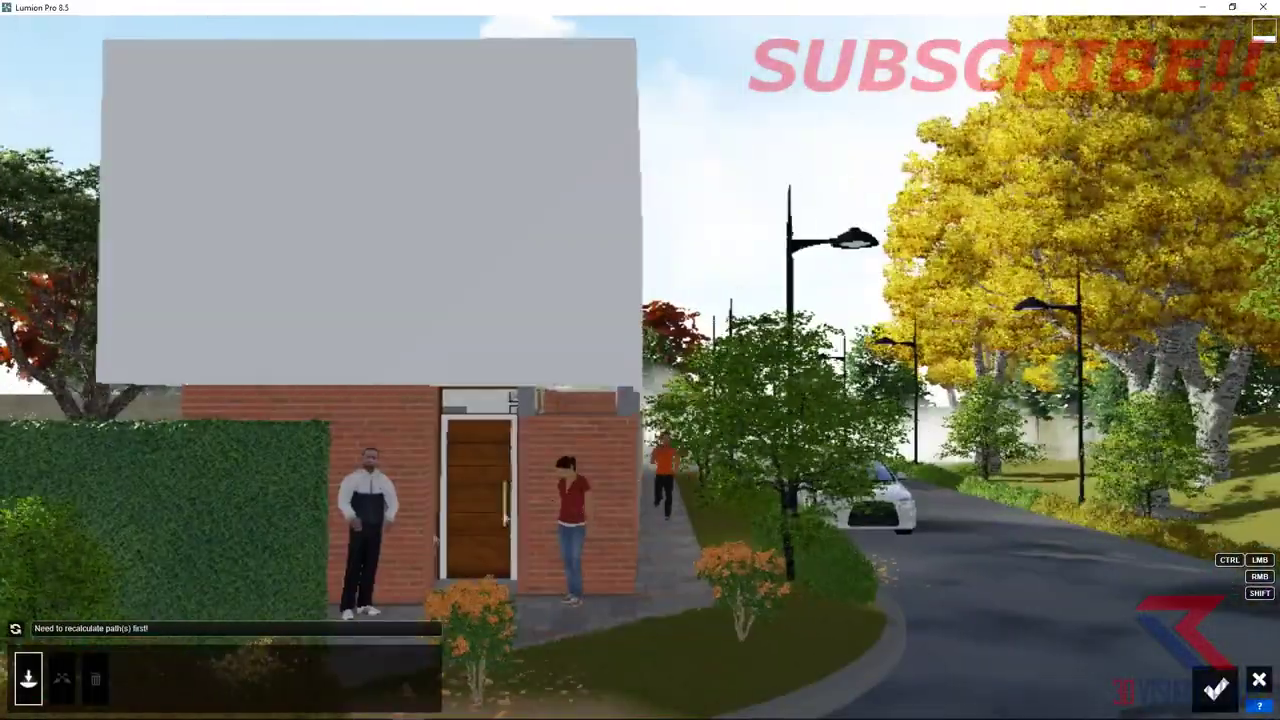
- Extend the walking path with a node at the paving corner and narrow it to 0.50 m
right_click_drag(476, 285, 617, 368)
left_click(61, 679)
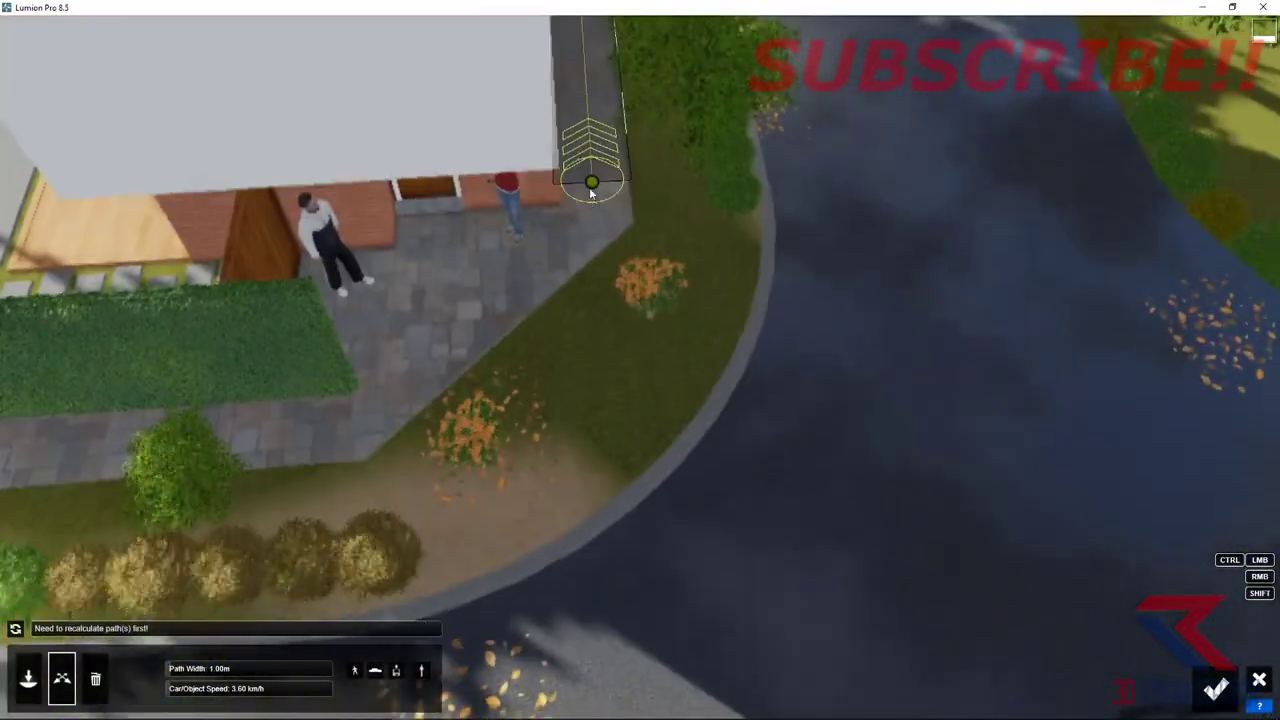
left_click_drag(590, 191, 597, 277)
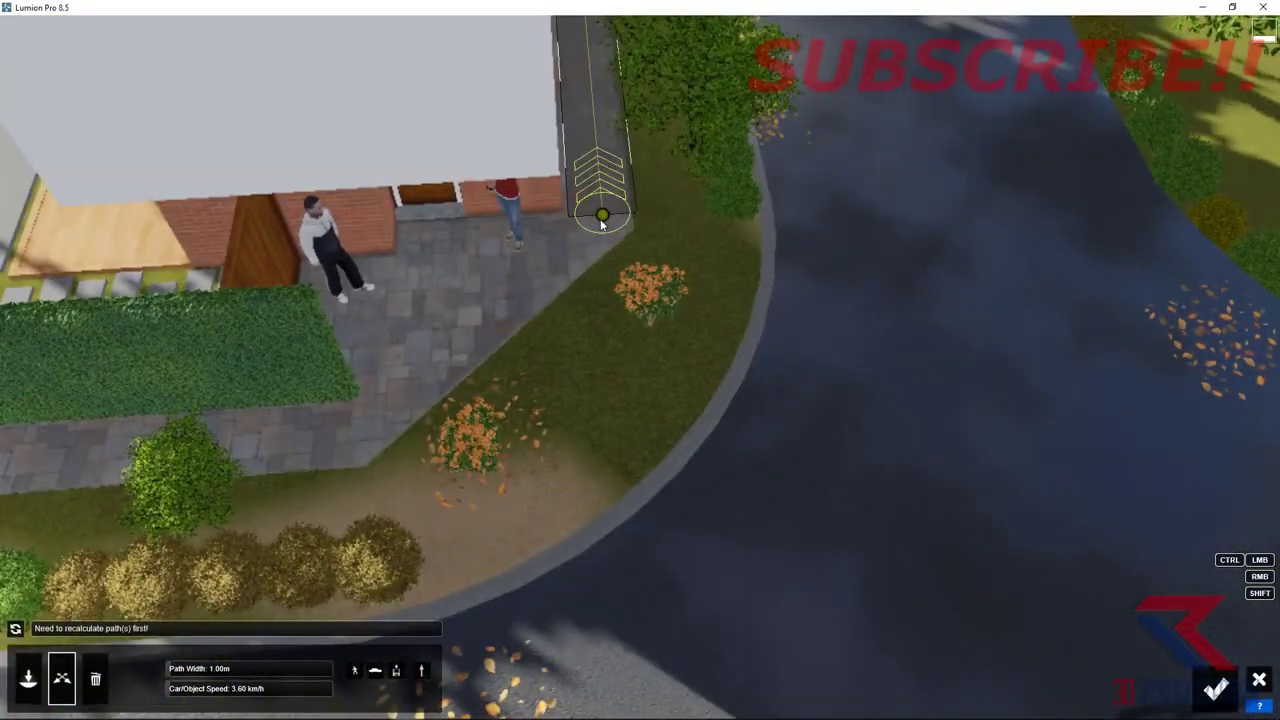
middle_click_drag(600, 219, 592, 427)
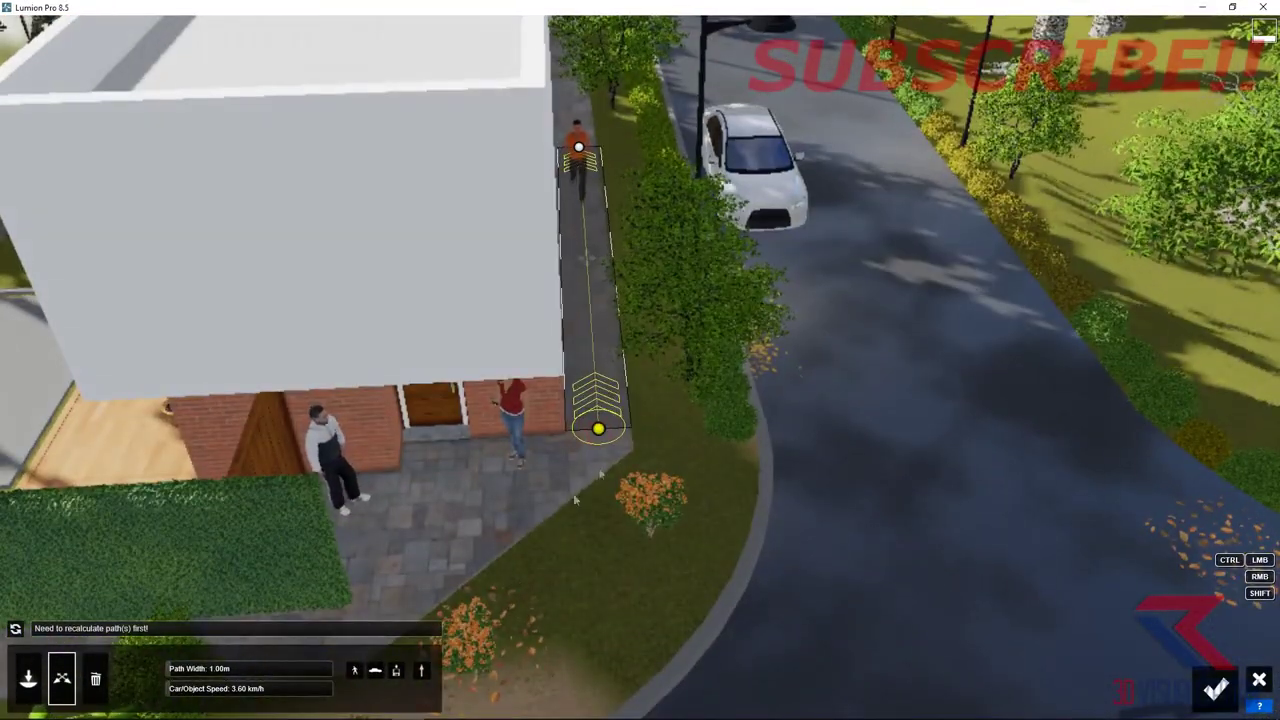
right_click_drag(575, 500, 584, 350)
left_click(584, 350, "ctrl")
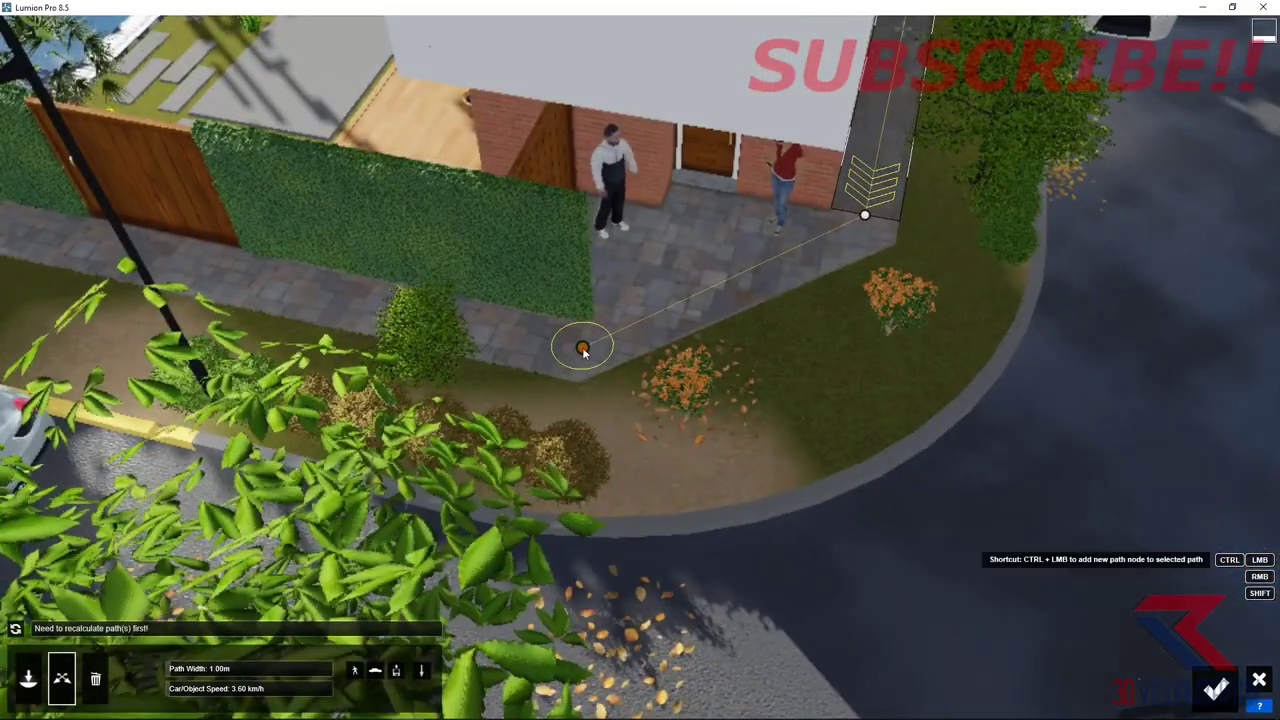
left_click_drag(168, 668, 160, 668)
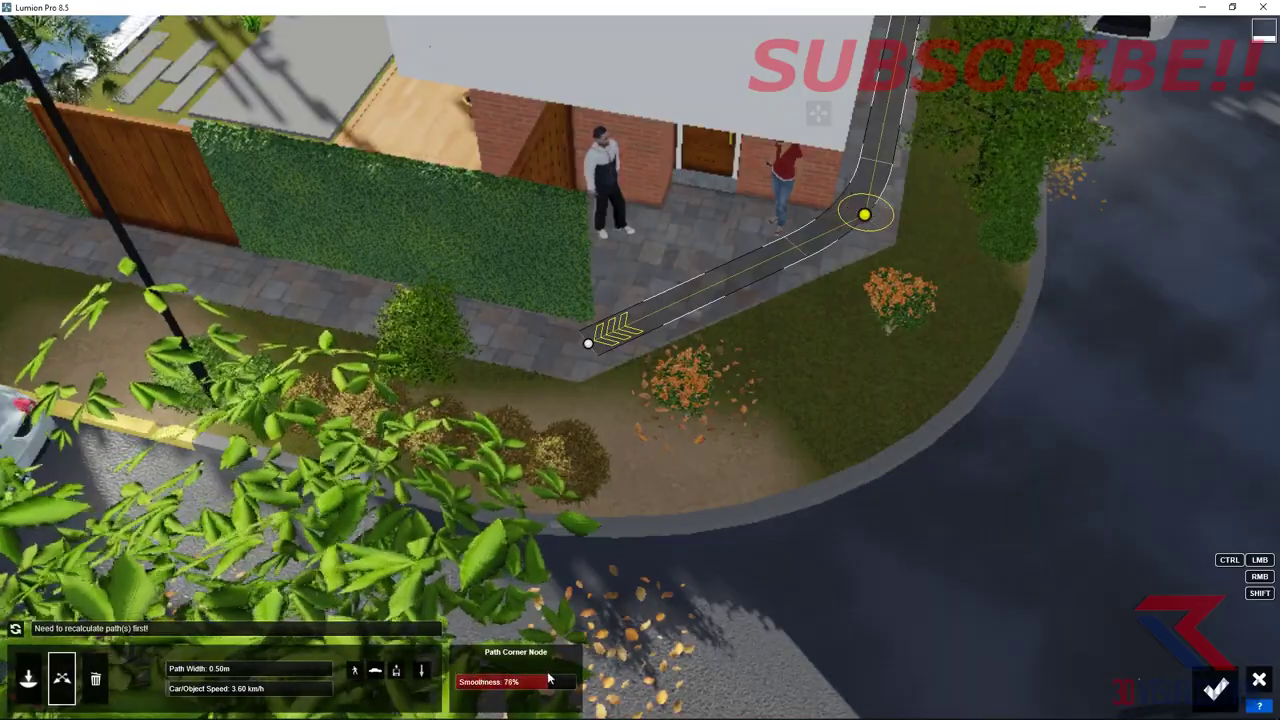
- Raise the corner node's smoothness to 68% and close the path editor
right_click_drag(549, 349, 400, 355)
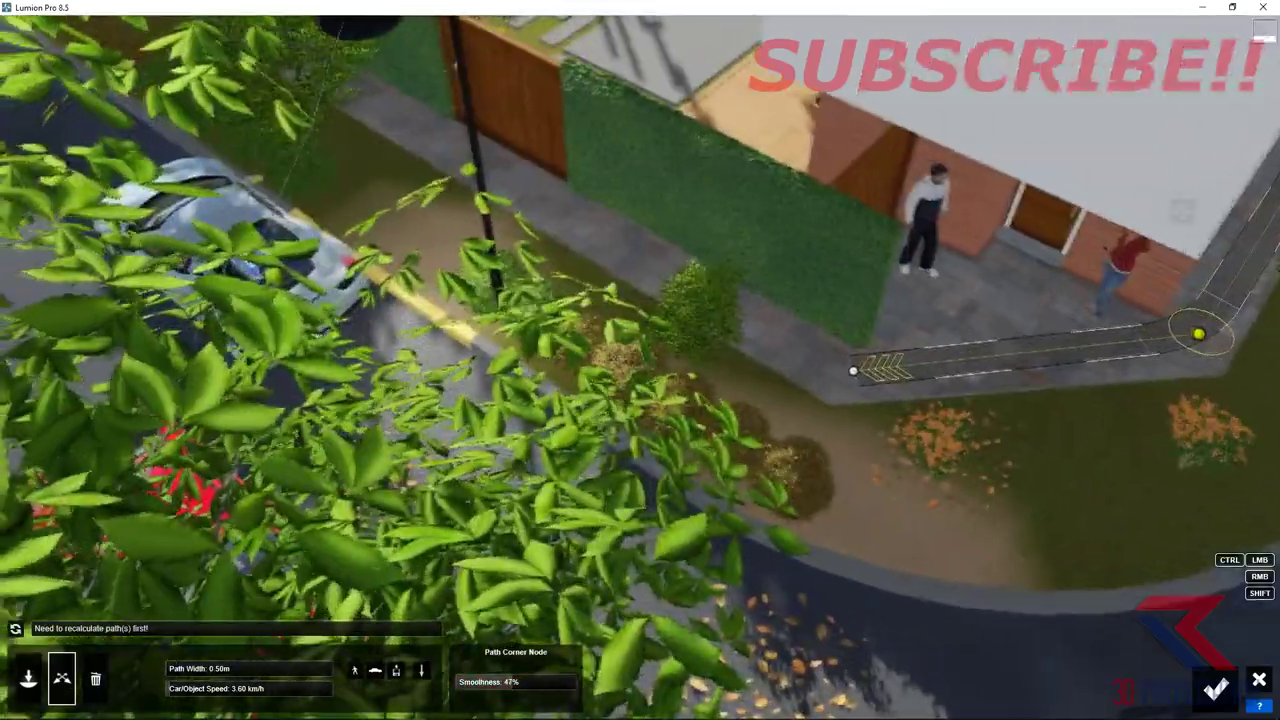
left_click(883, 609)
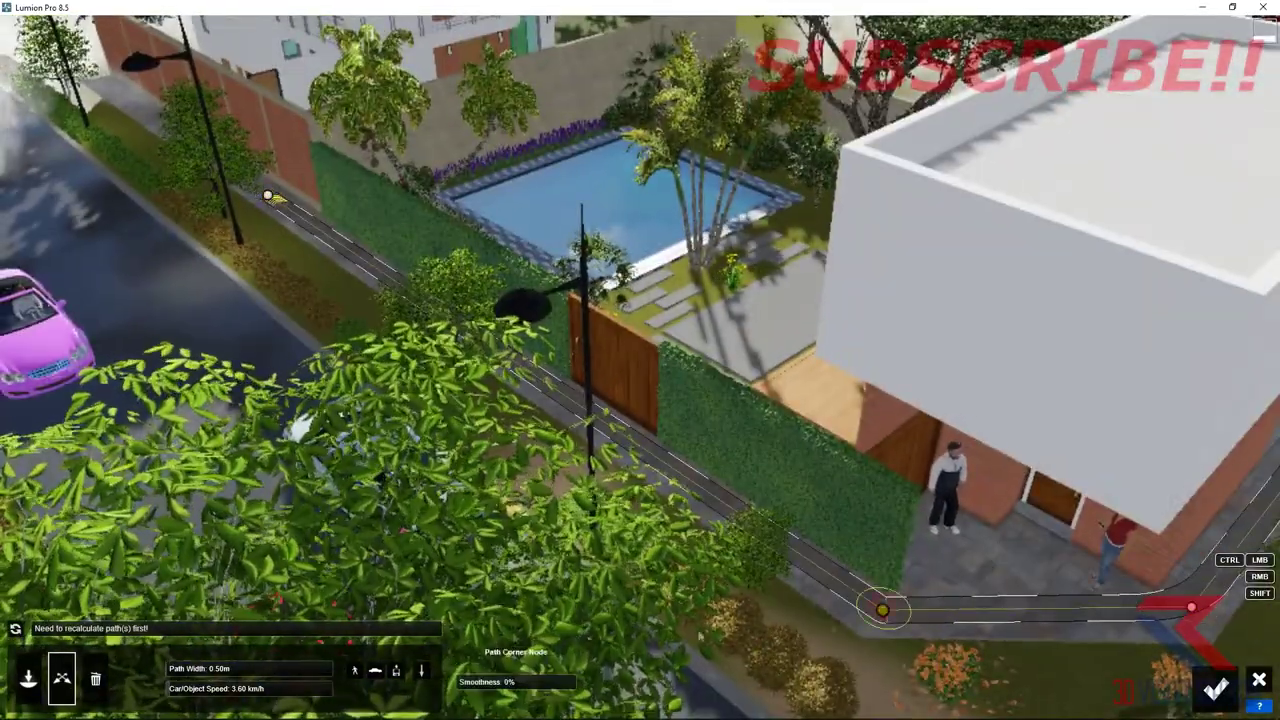
left_click(516, 692)
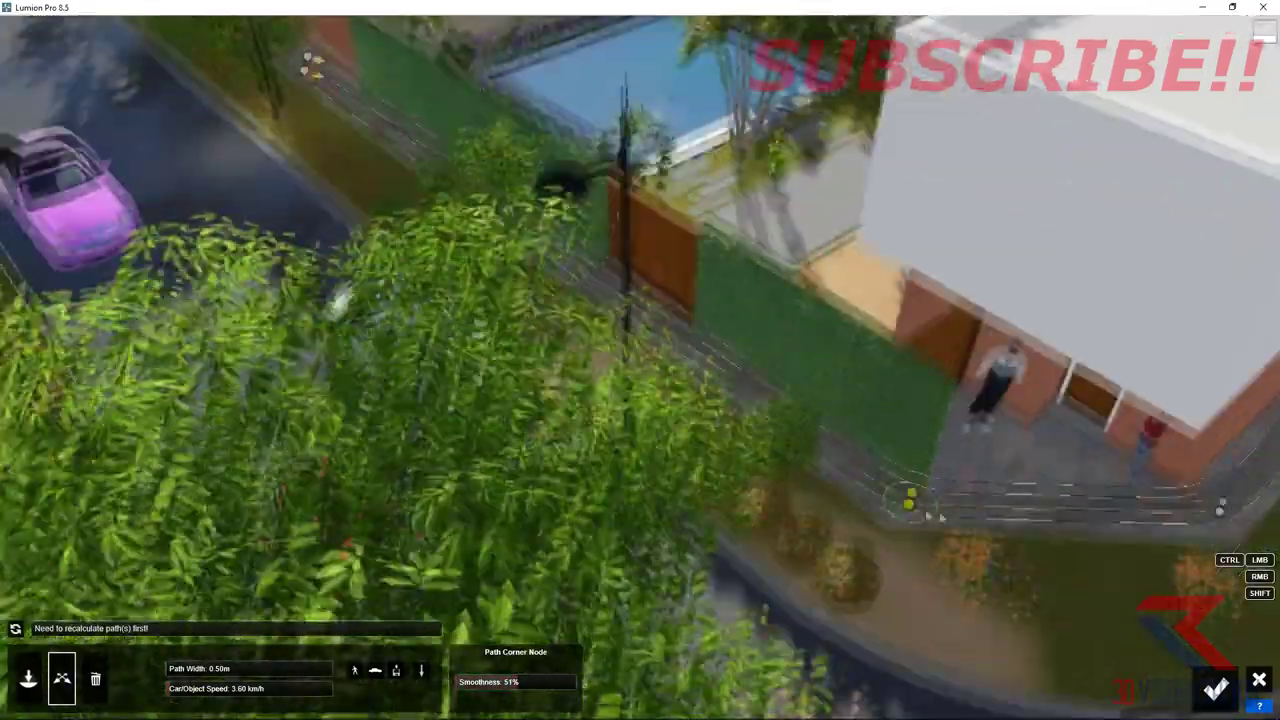
right_click_drag(516, 692, 733, 625)
left_click(535, 682)
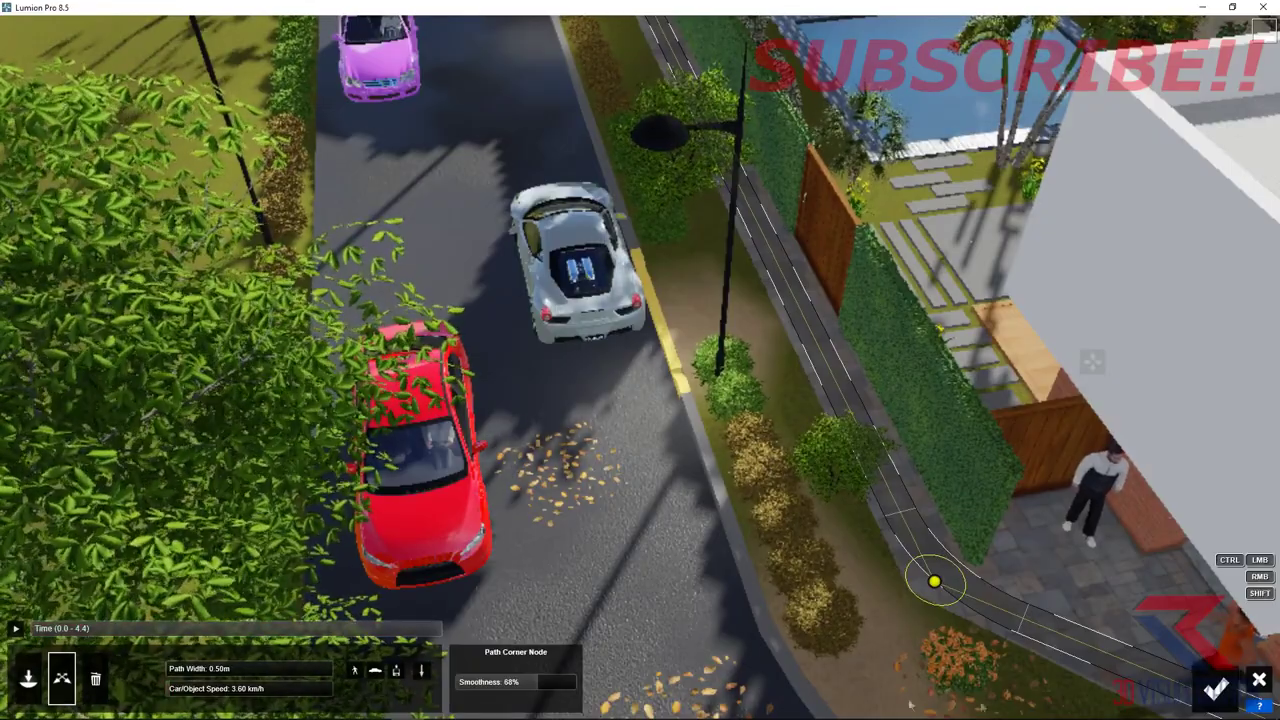
left_click(1216, 688)
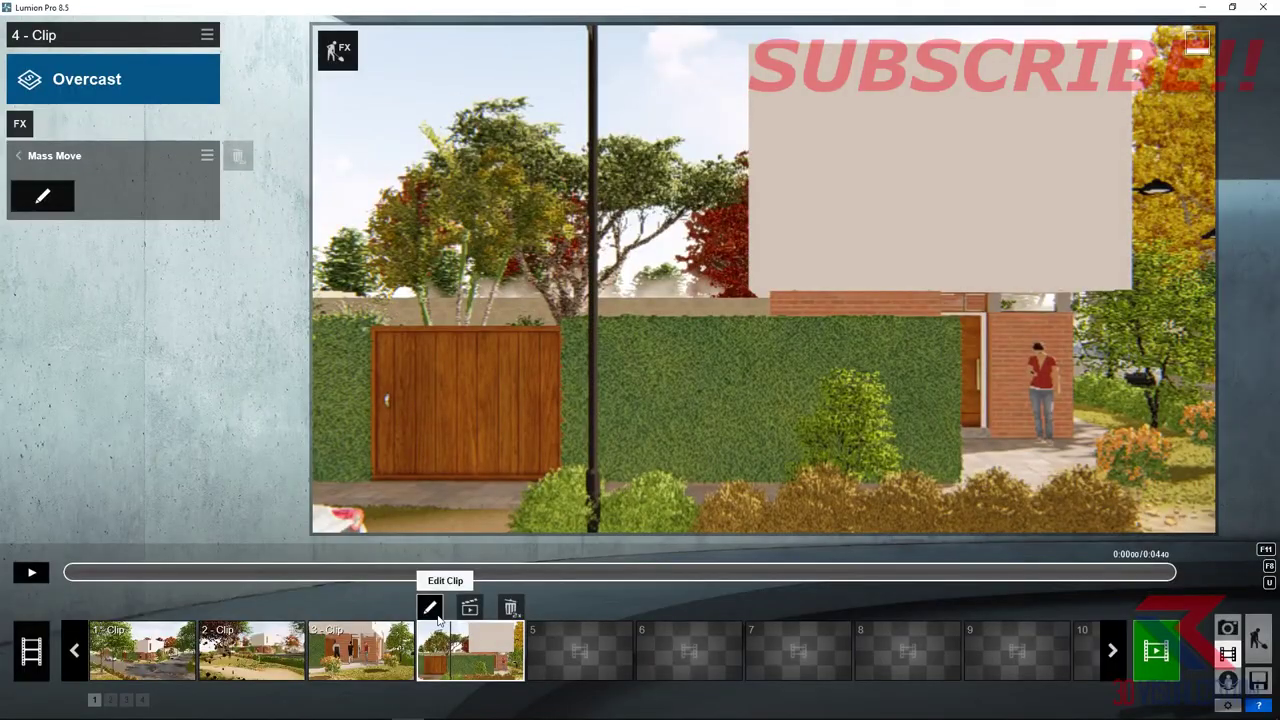
- Add a keyframe to clip 4 panning the camera toward the house front, and preview the 10-second move
left_click(432, 609)
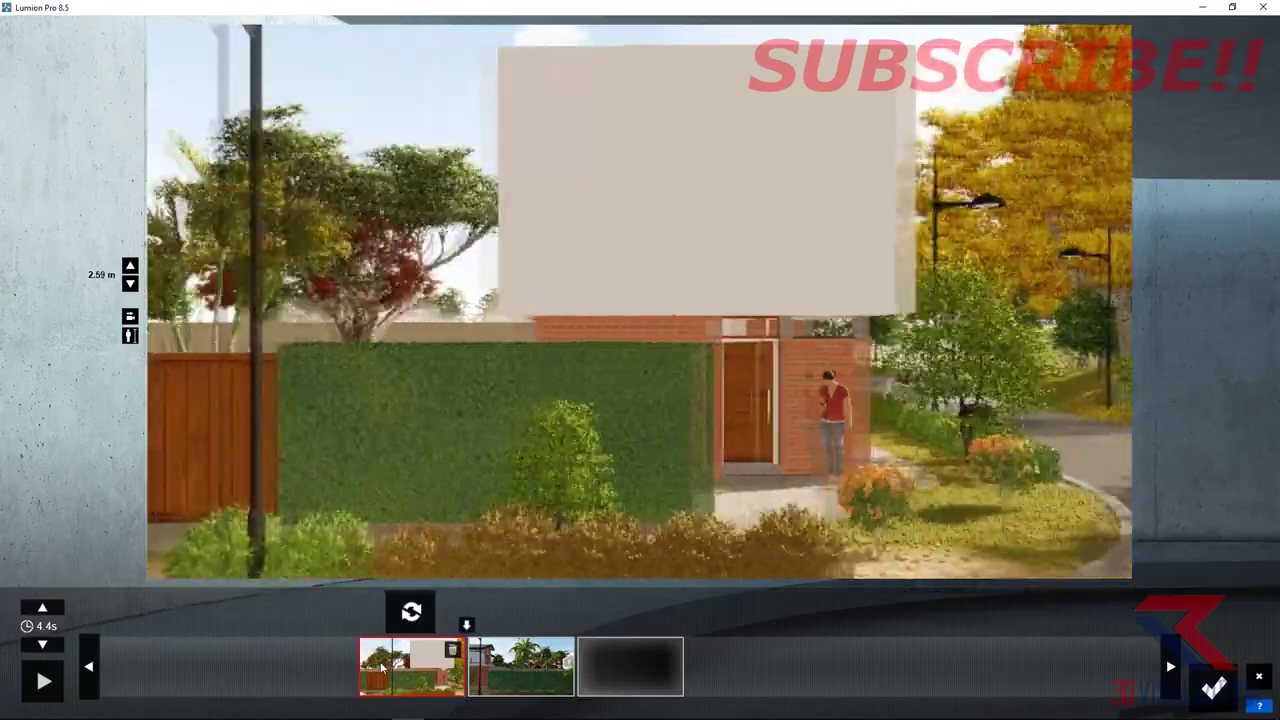
key("d")
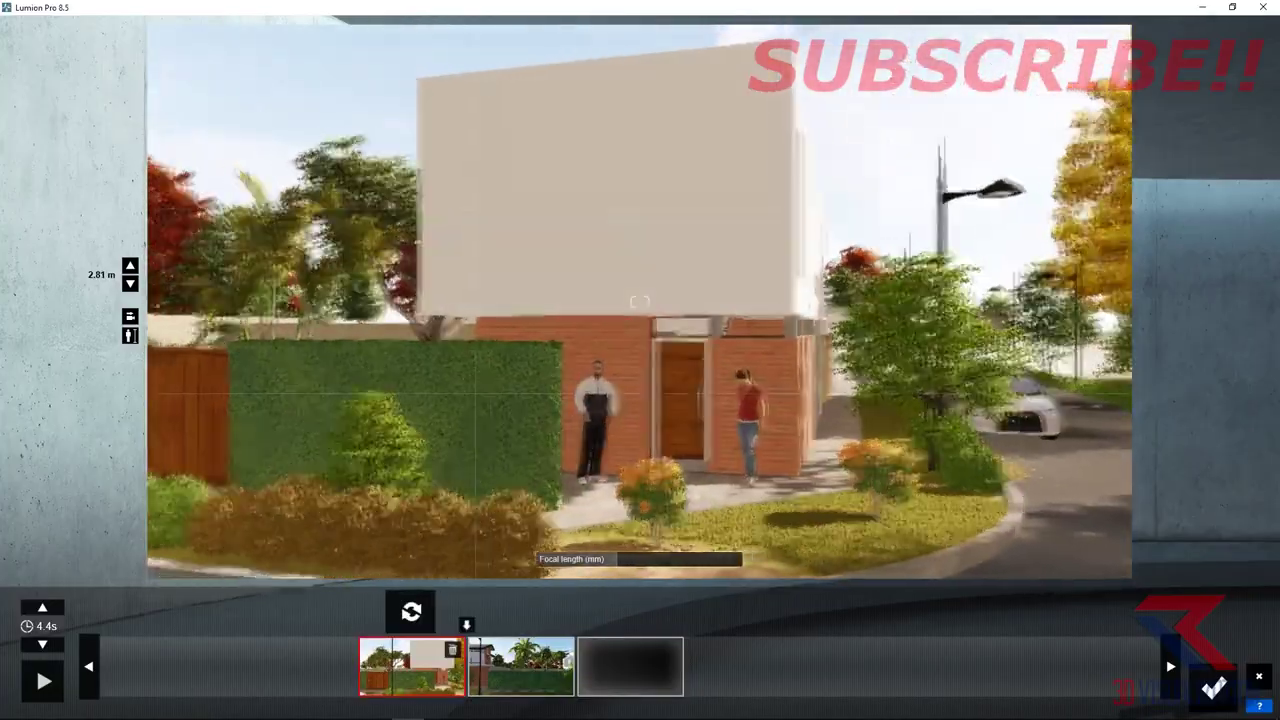
key("a")
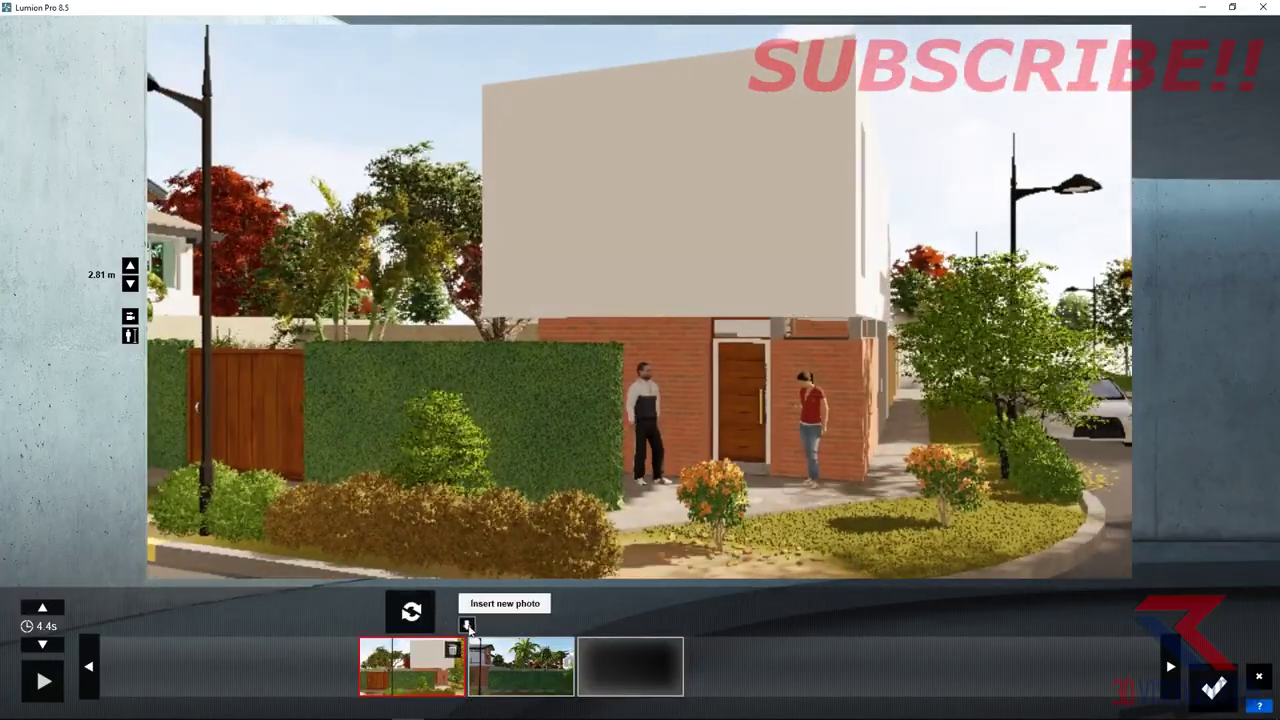
left_click(466, 626)
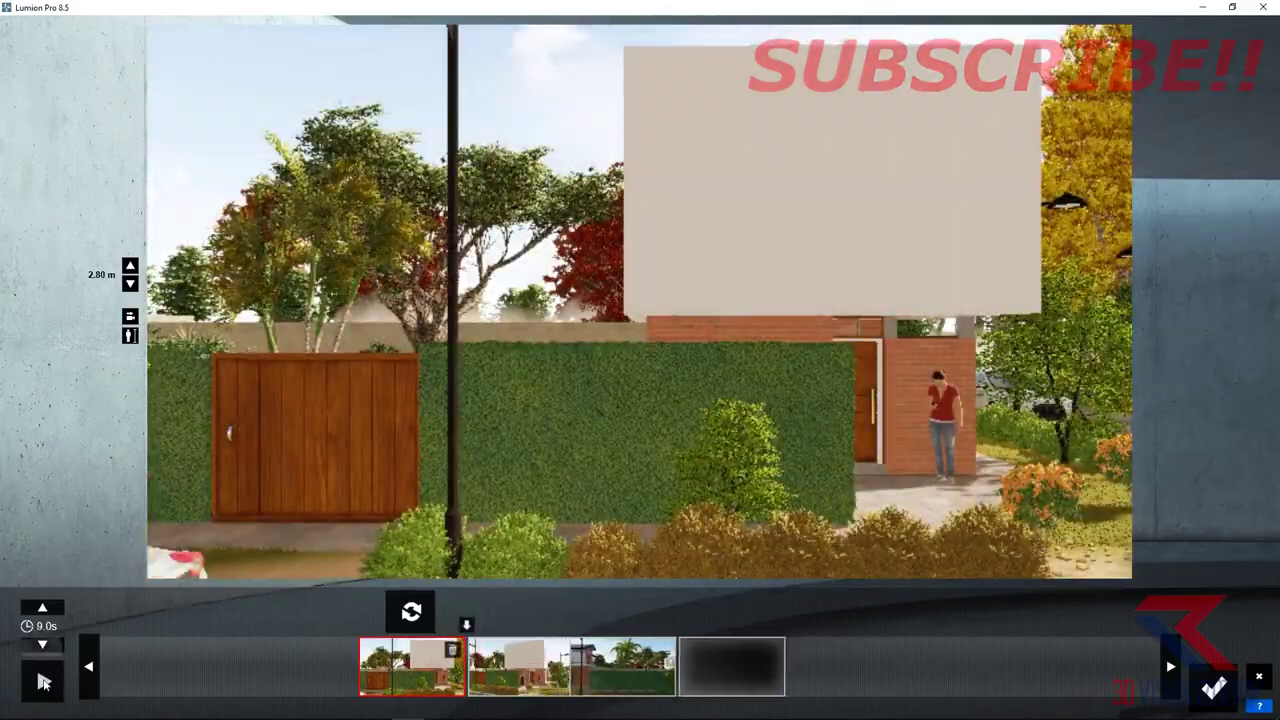
left_click(43, 682)
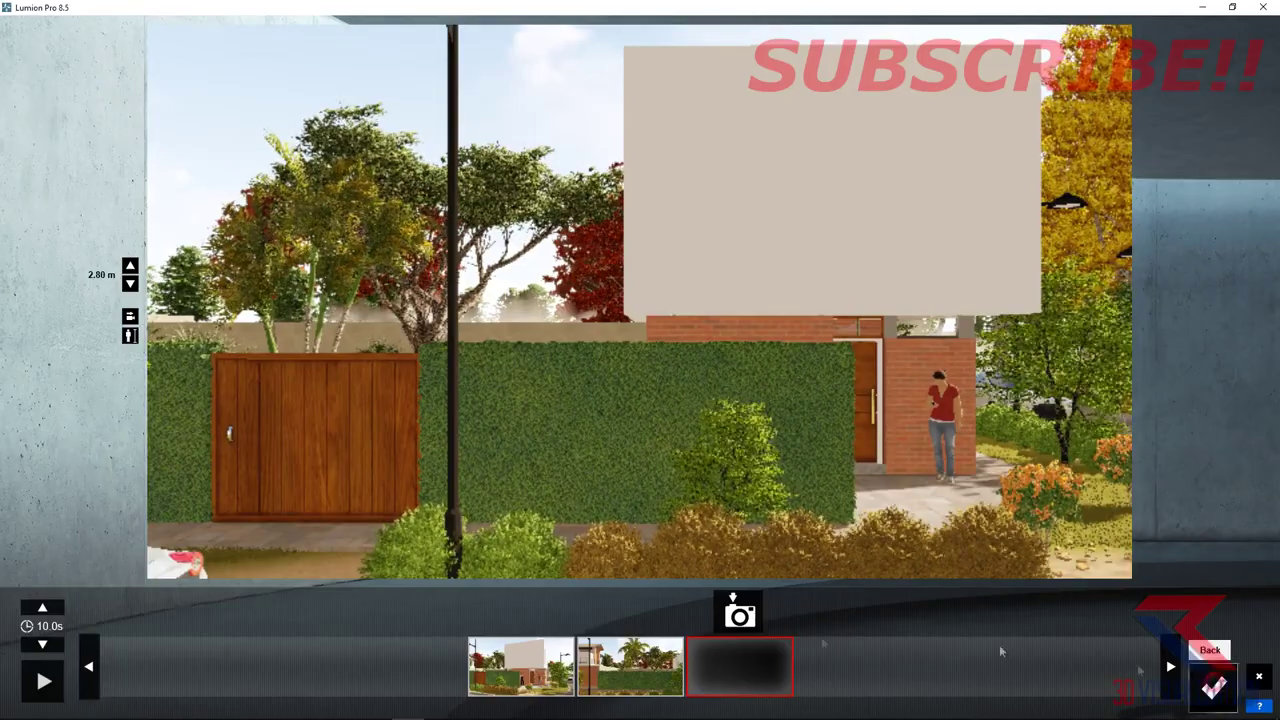
left_click(1213, 686)
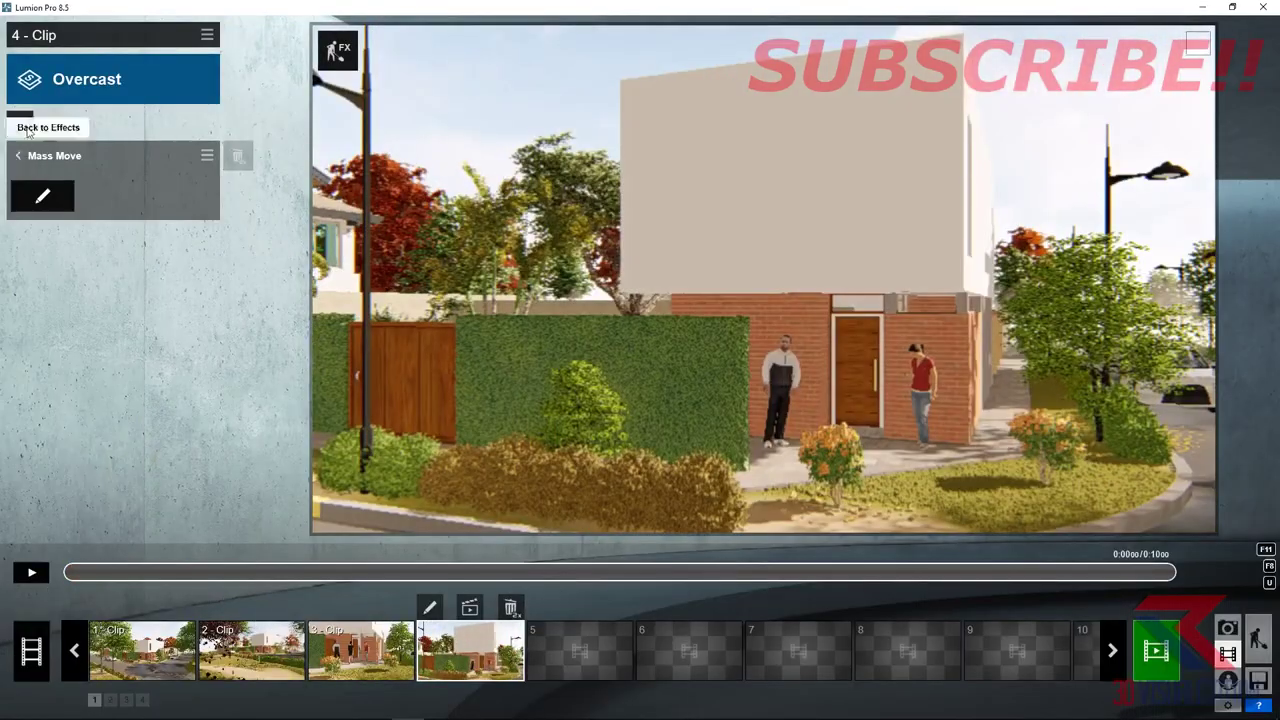
- Check clip 4's Mass Move editor, return to its effect list and scrub the preview partway
left_click(41, 196)
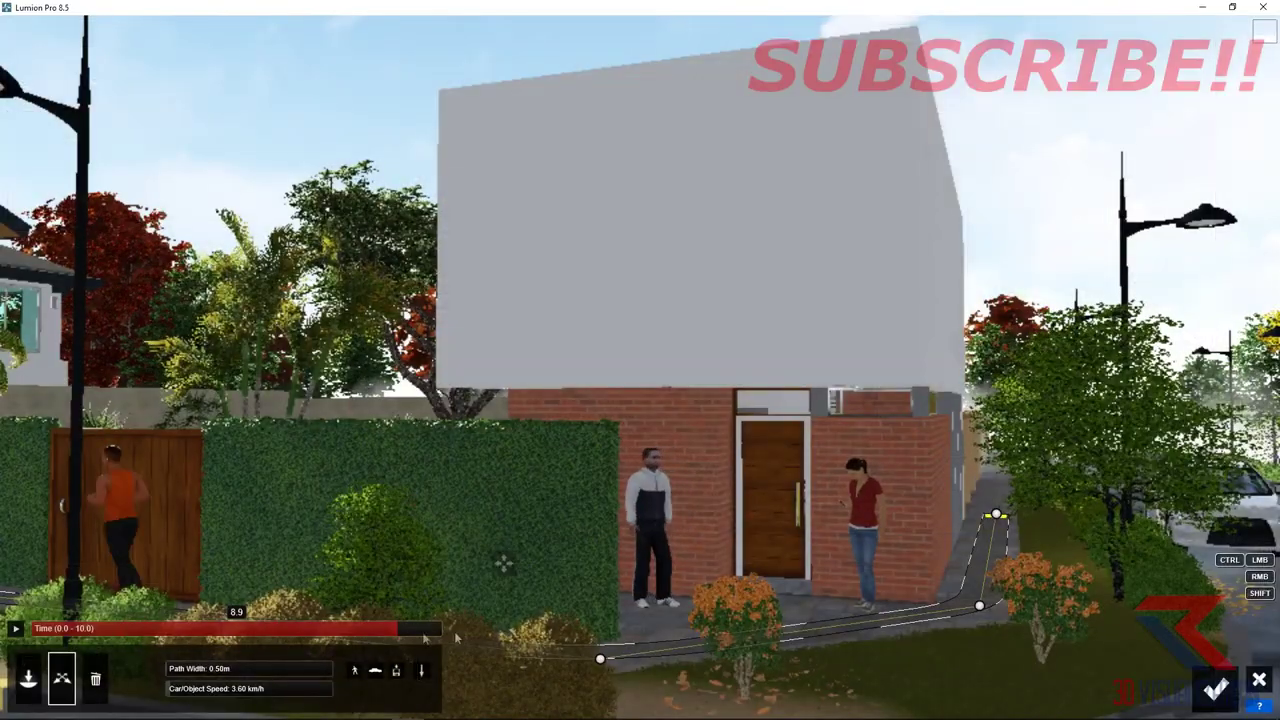
left_click(1215, 688)
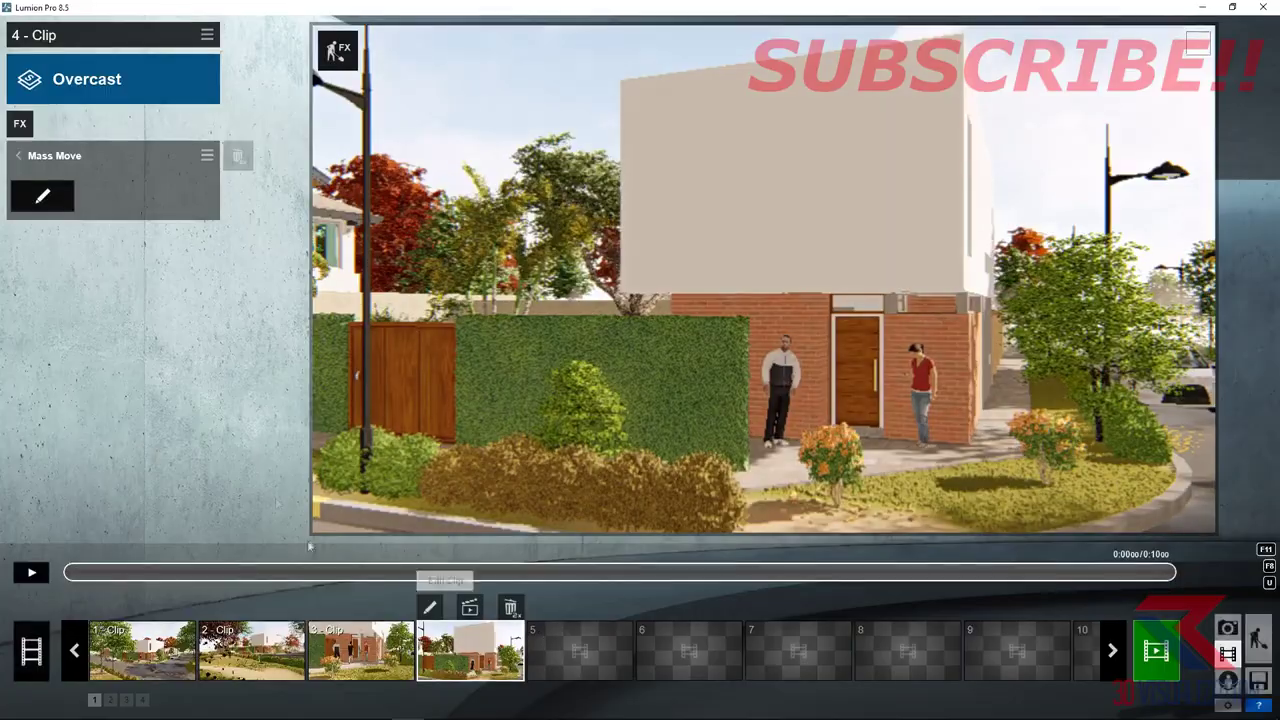
left_click(18, 155)
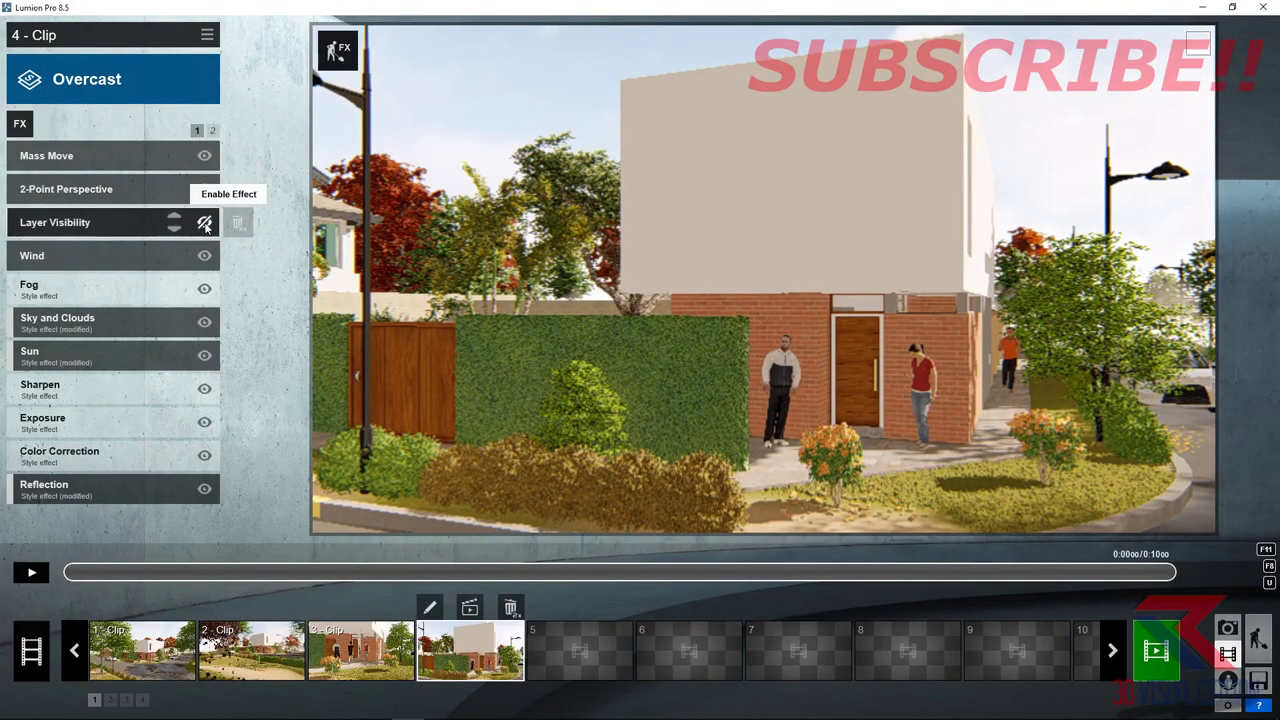
left_click_drag(83, 587, 1100, 570)
- Turn clip 4's camera toward the house corner and adjust its duration to 15 seconds
left_click(430, 607)
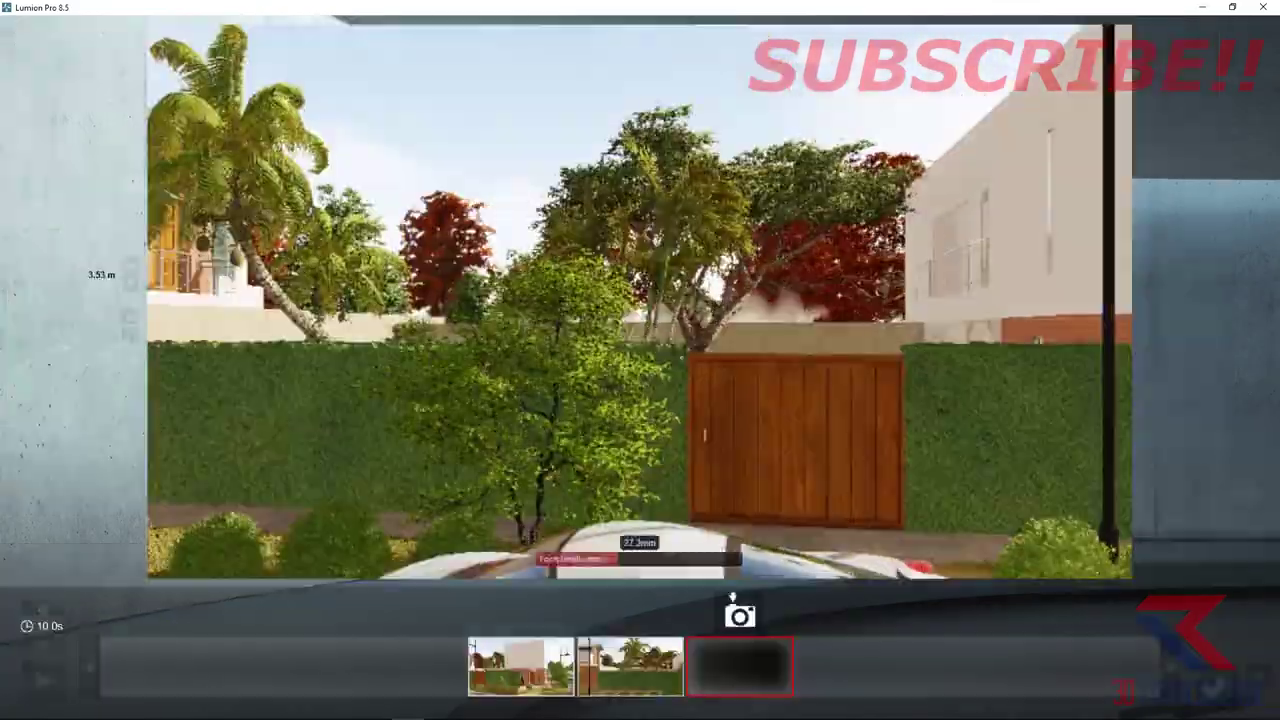
right_click_drag(578, 445, 640, 302)
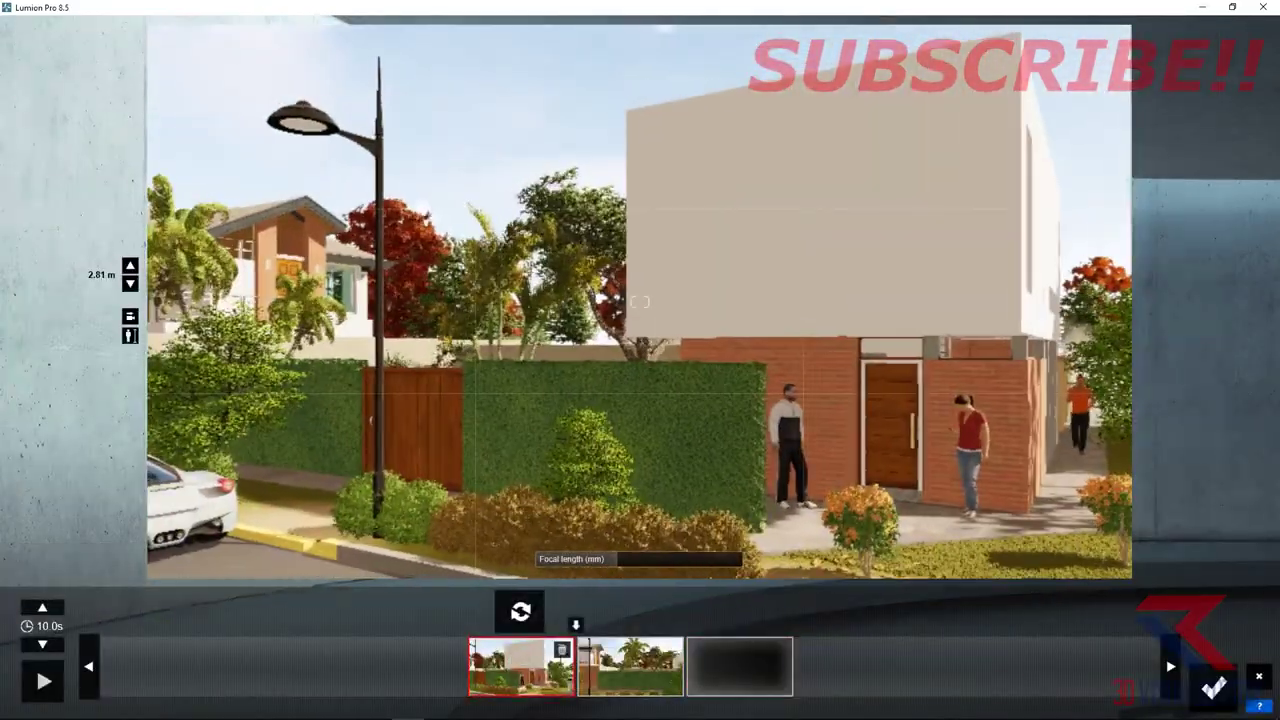
left_click(58, 644)
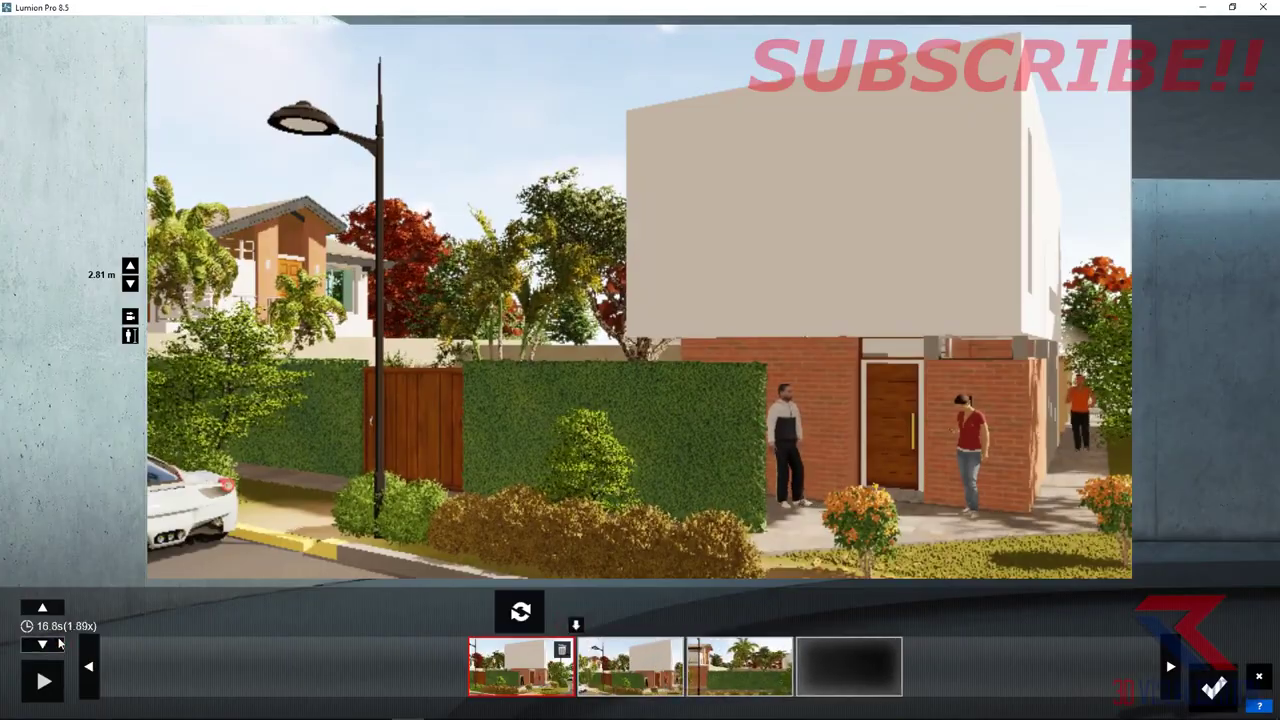
- Play back clip 4's camera path, then select the empty fifth clip slot
left_click(43, 680)
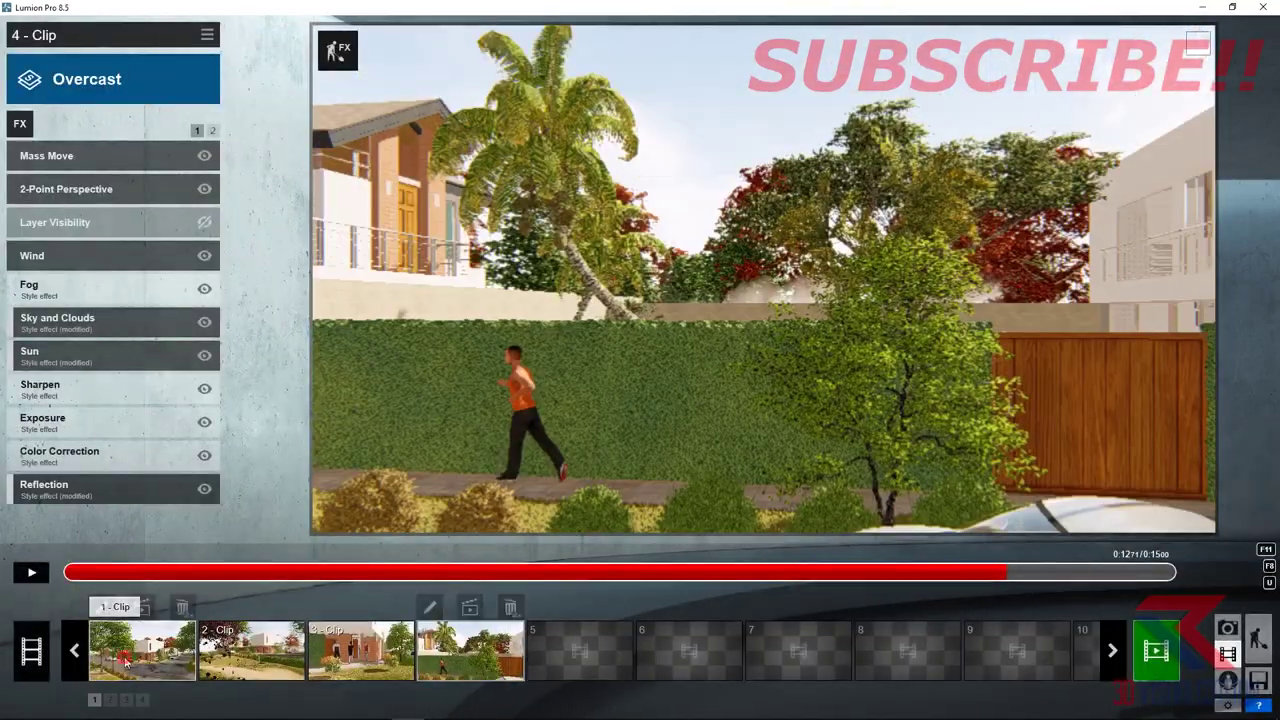
left_click(140, 650)
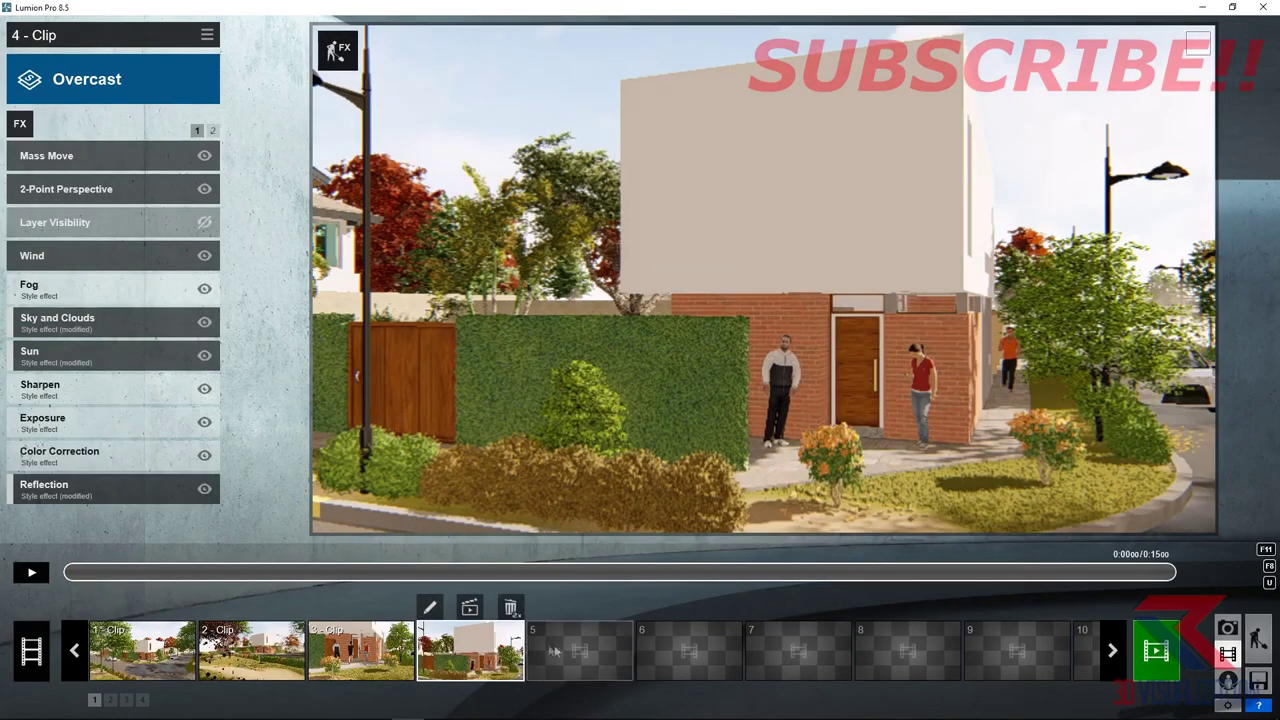
left_click(560, 645)
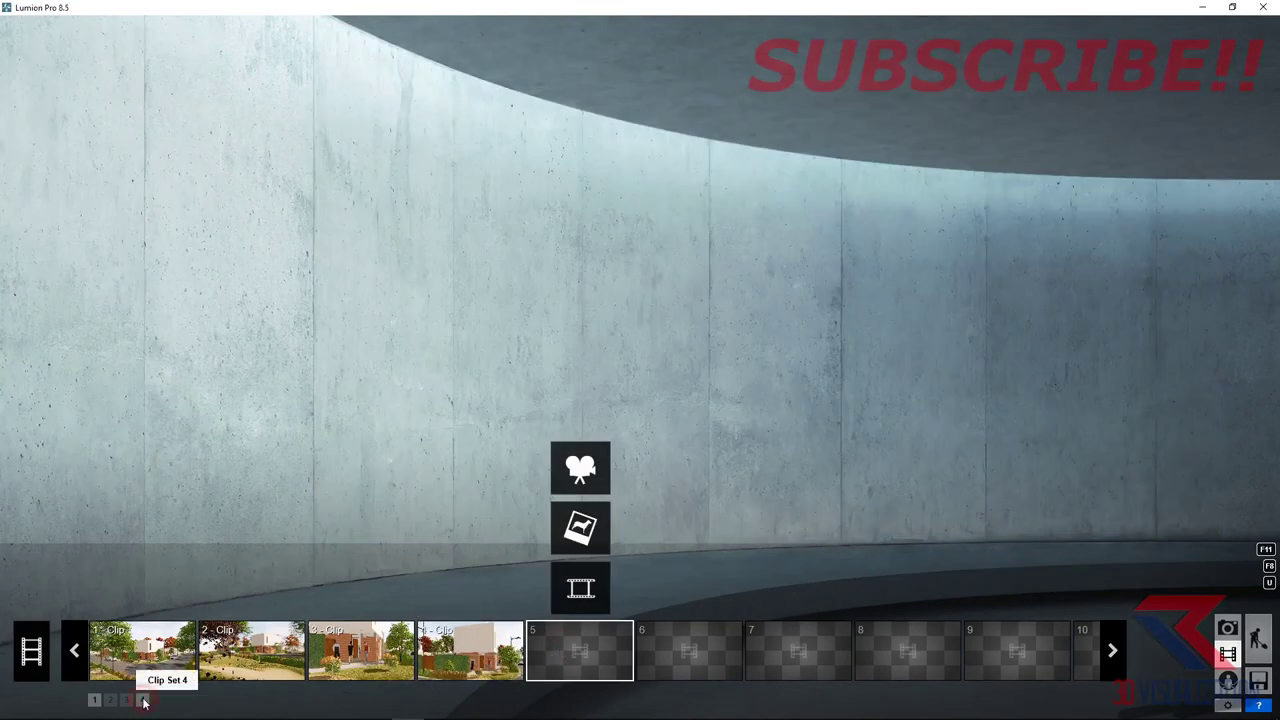
- In clip set 4, record a clip from two top-down aerial keyframes over the house, pool and street
left_click(143, 701)
left_click(580, 468)
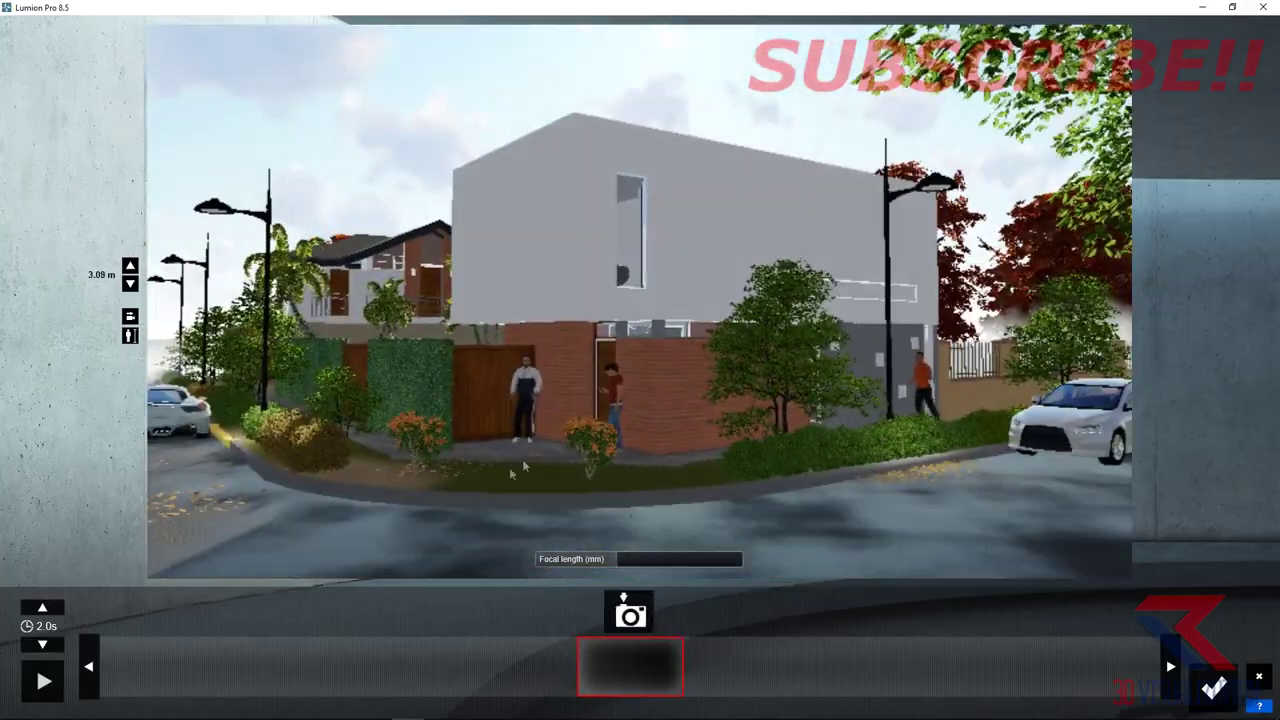
right_click_drag(510, 474, 404, 405)
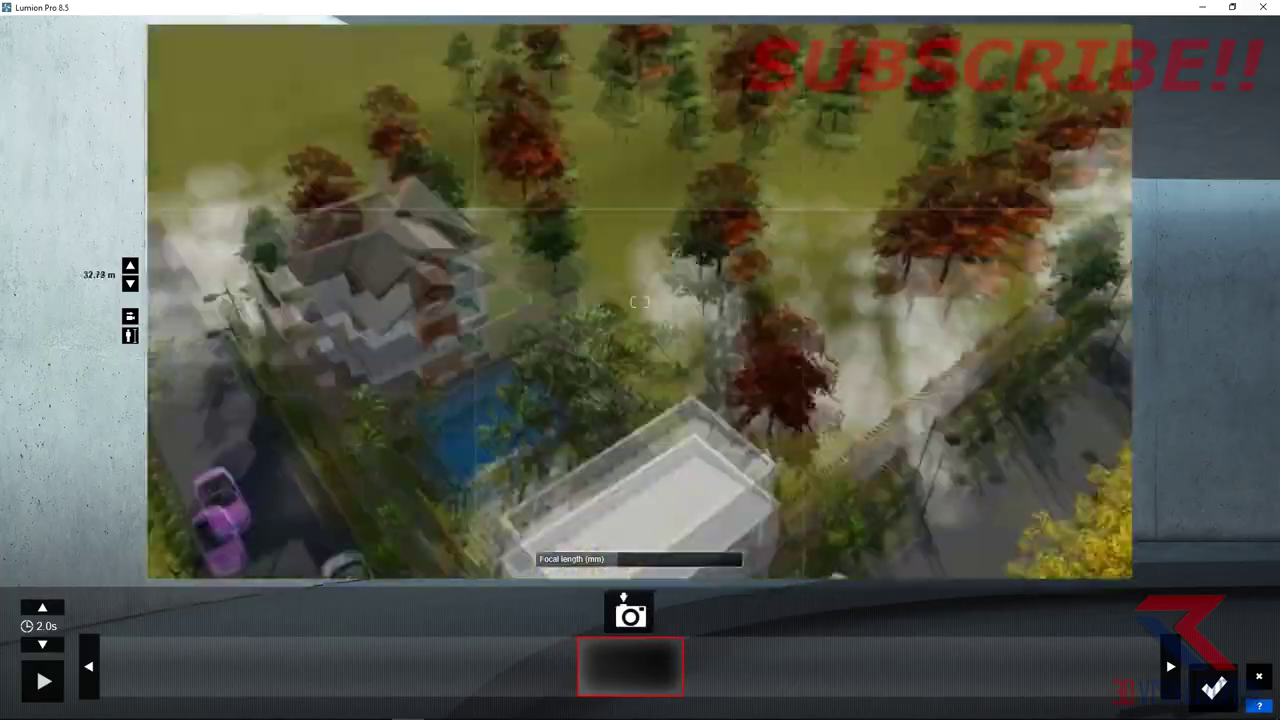
key("q")
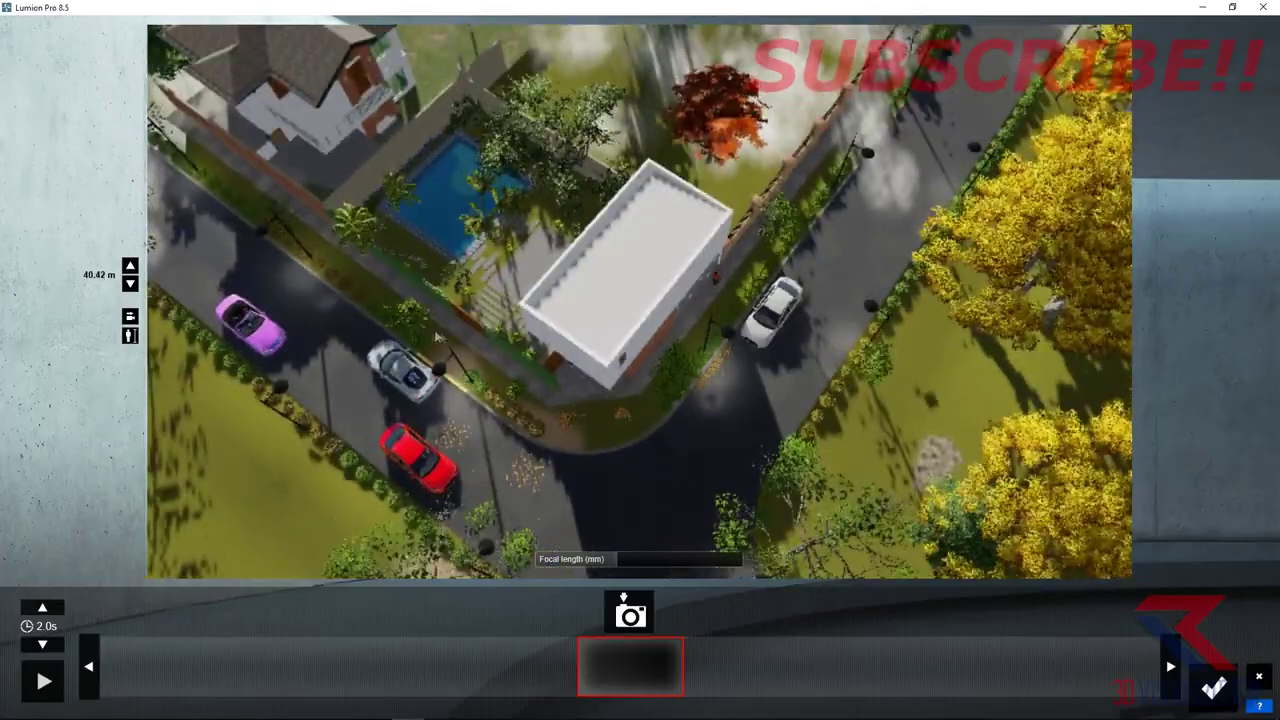
mouse_move(436, 338)
right_mouse_down()
mouse_move(640, 300)
mouse_move(441, 330)
right_mouse_up()
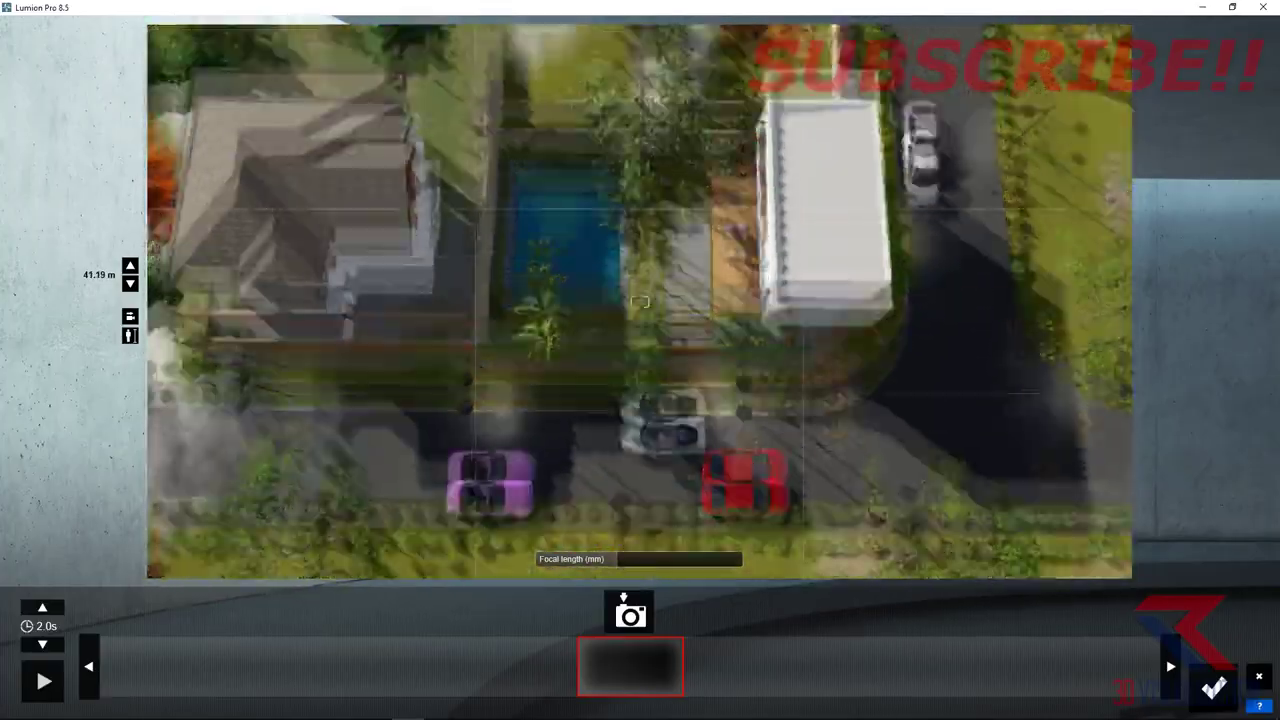
scroll(440, 329, "up", 3)
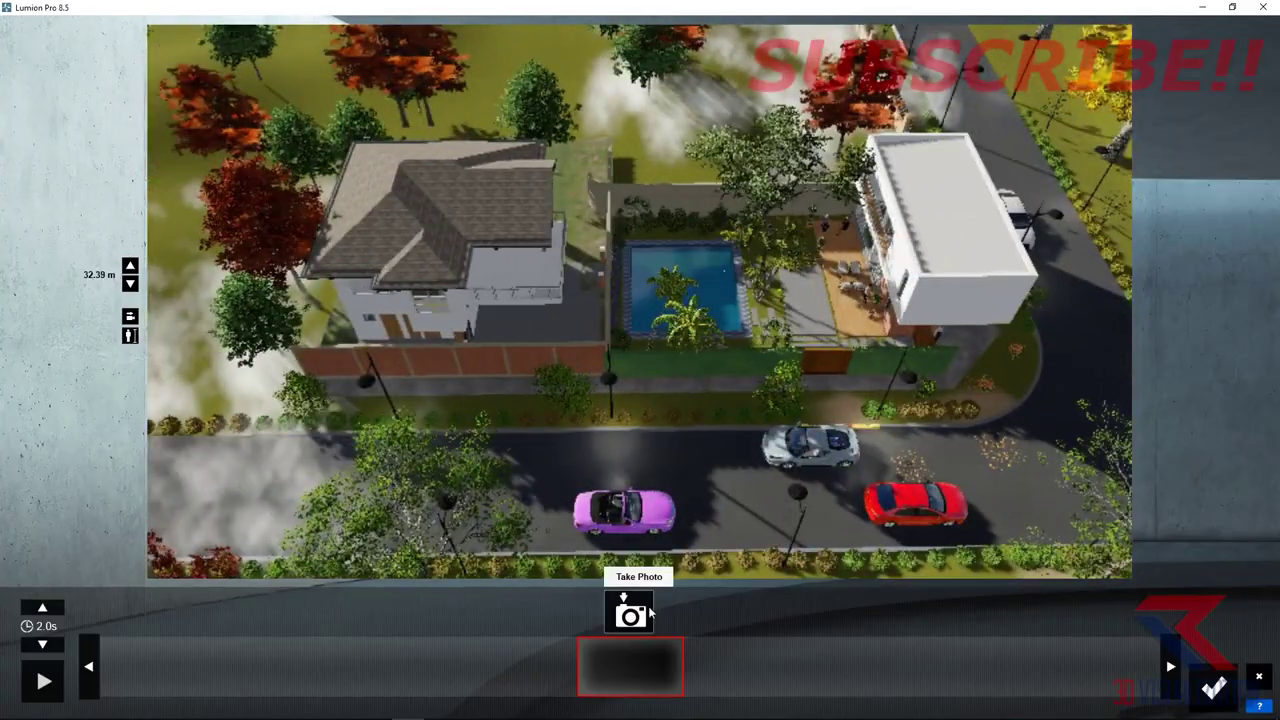
left_click(644, 613)
left_click(644, 613)
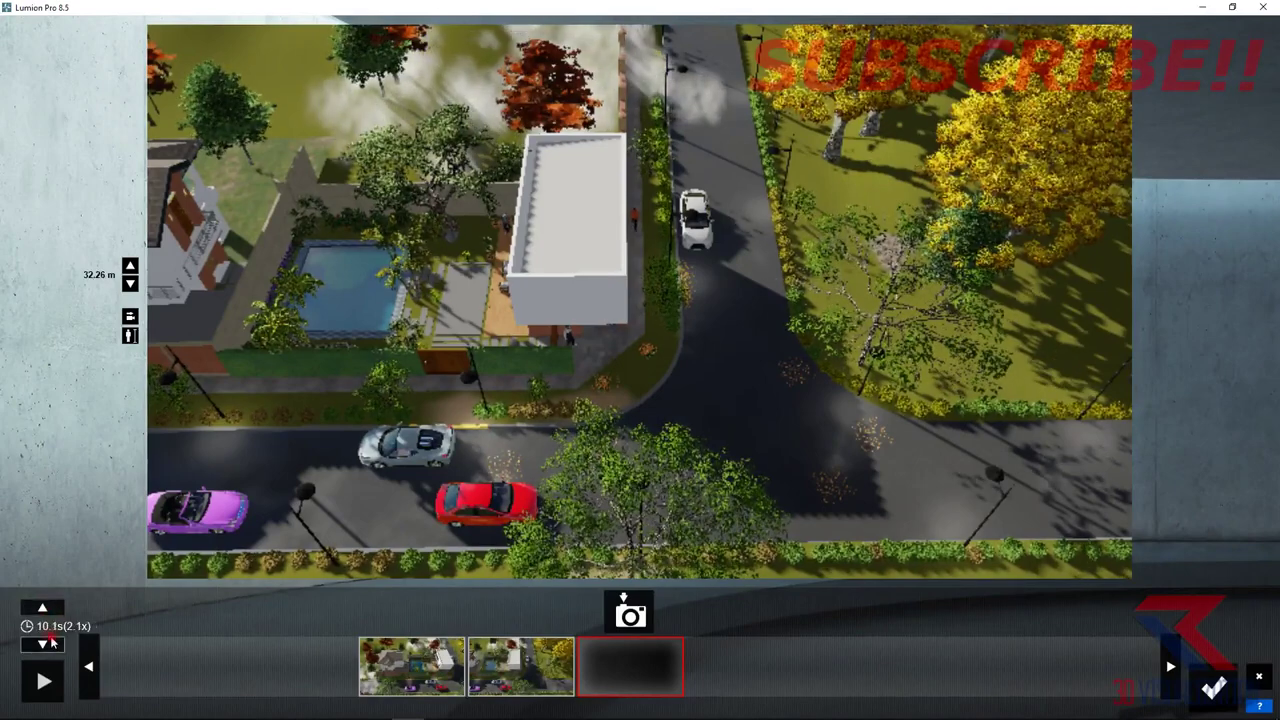
left_click(1213, 686)
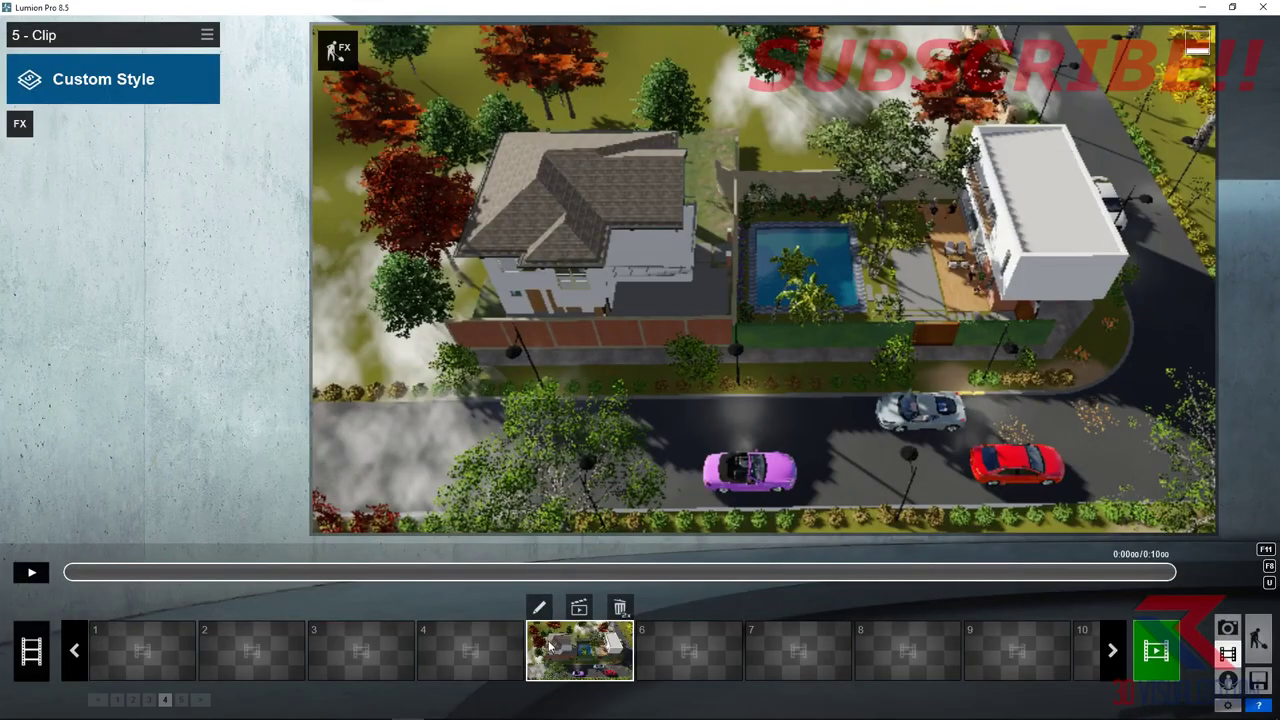
- Paste the copied effects onto clip 5 and add a Camera > Tilt Shift effect
left_click(207, 35)
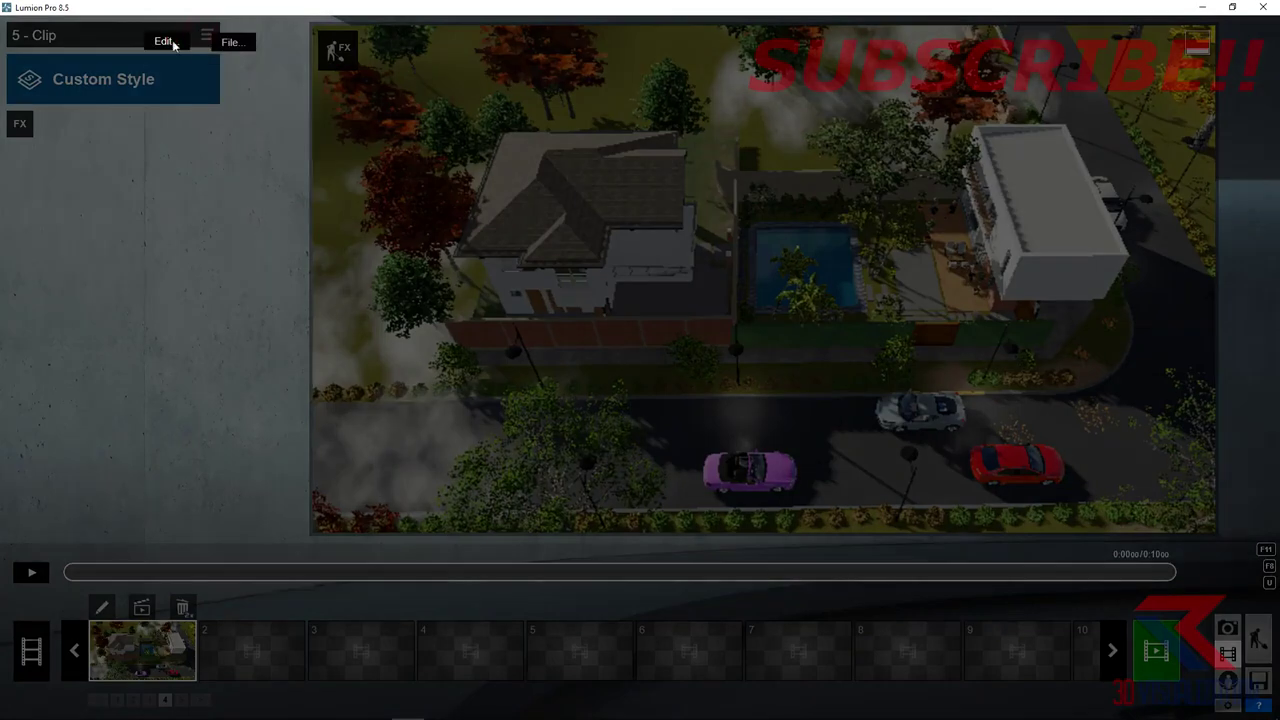
left_click(231, 64)
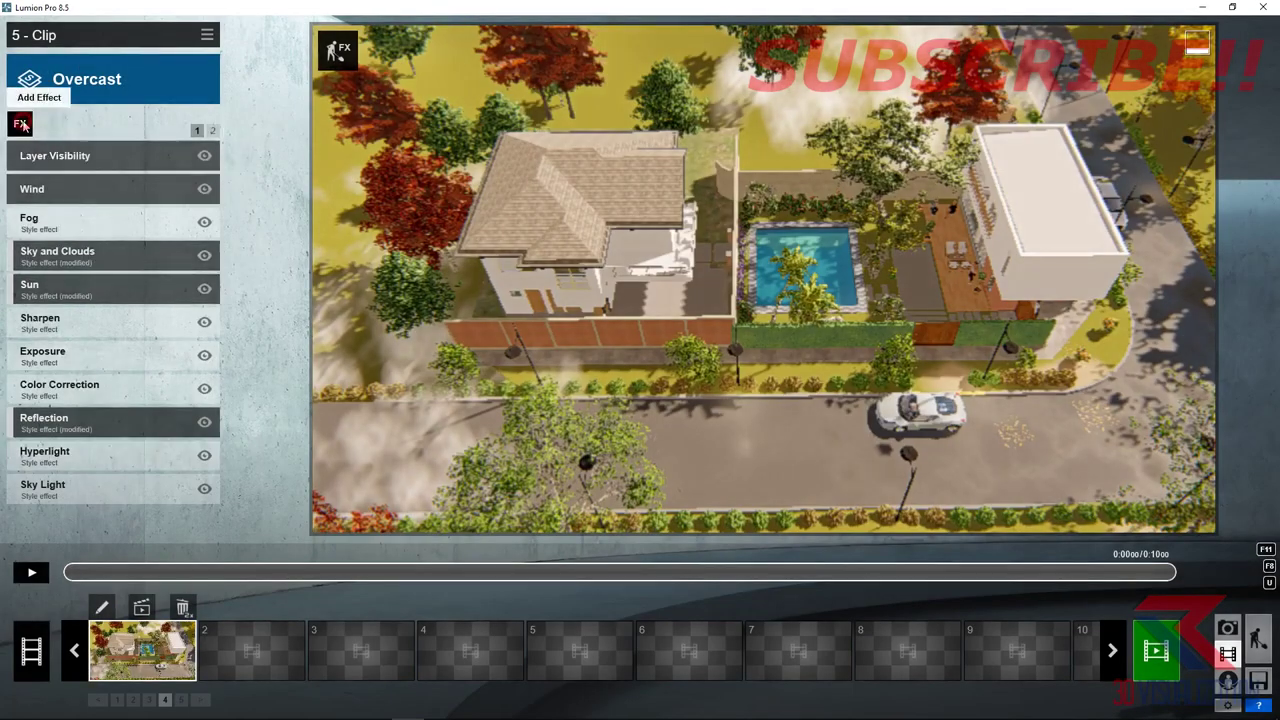
left_click(22, 126)
left_click(393, 133)
left_click(817, 492)
- Set Tilt Shift Amount to 0.3 and Rotation to 0.0, and move the Shift band
mouse_move(104, 182)
left_mouse_down()
mouse_move(75, 182)
mouse_move(86, 201)
mouse_move(136, 198)
left_mouse_up()
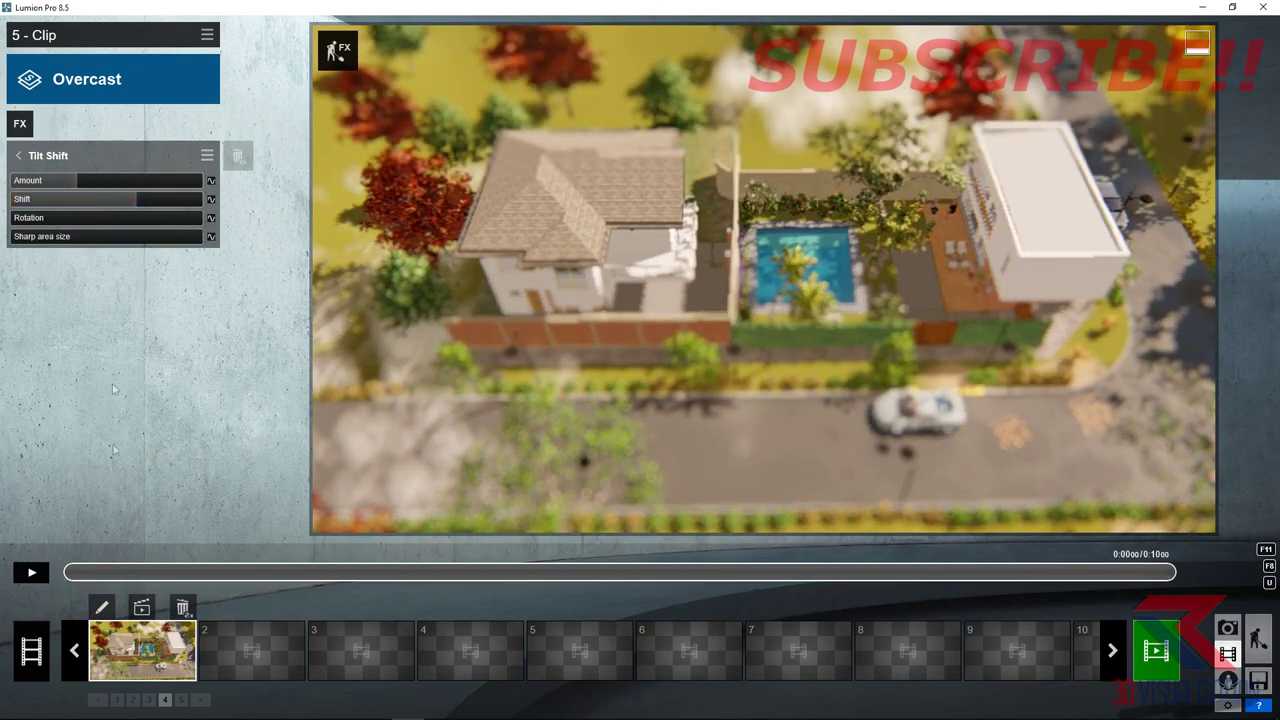
mouse_move(40, 225)
left_mouse_down()
mouse_move(14, 227)
mouse_move(72, 252)
left_mouse_up()
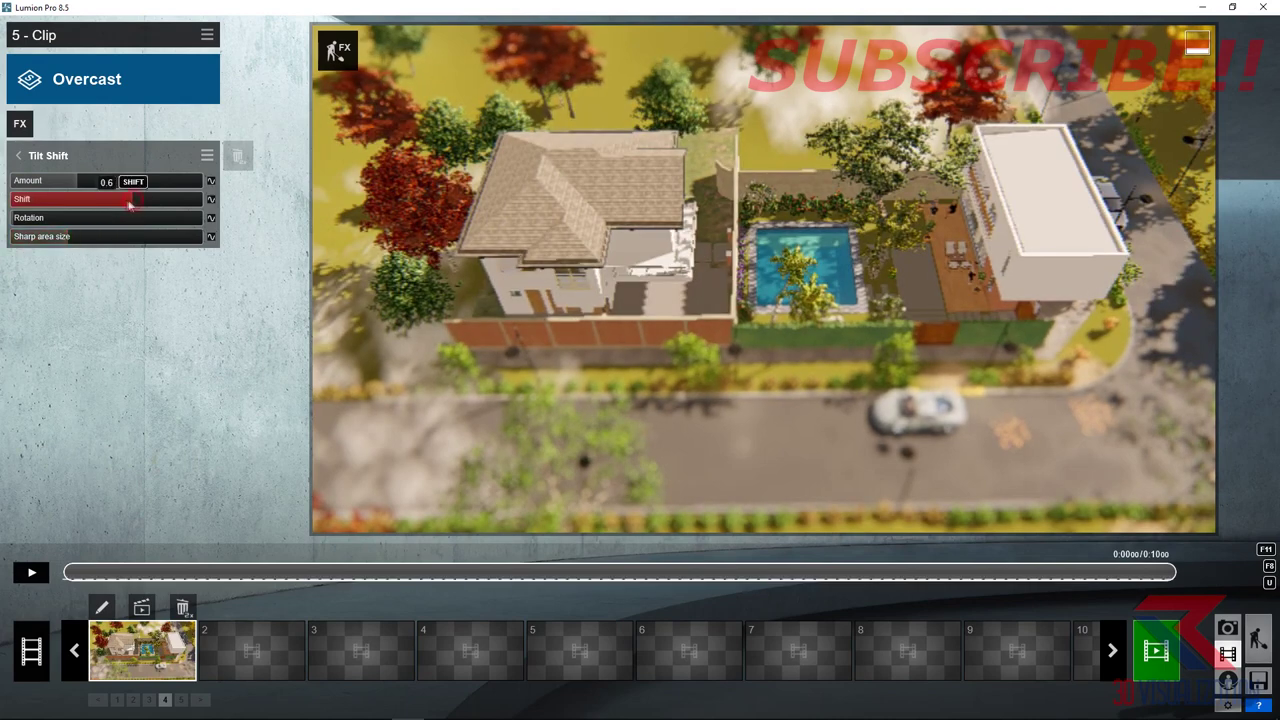
left_click_drag(129, 204, 141, 204)
- Keyframe the Shift value, lowering it to 0.6 later in the clip, and play the preview
left_click_drag(66, 573, 640, 573)
left_click(211, 200)
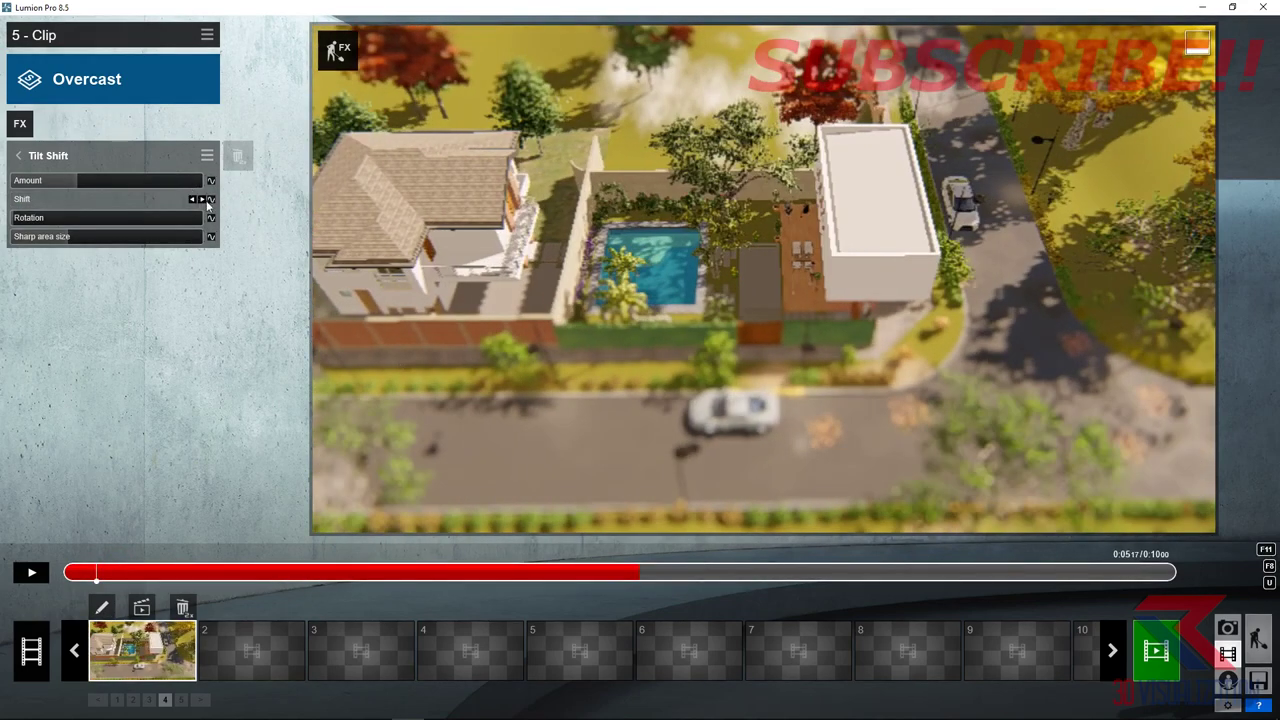
left_click(211, 201)
left_click_drag(128, 205, 110, 207)
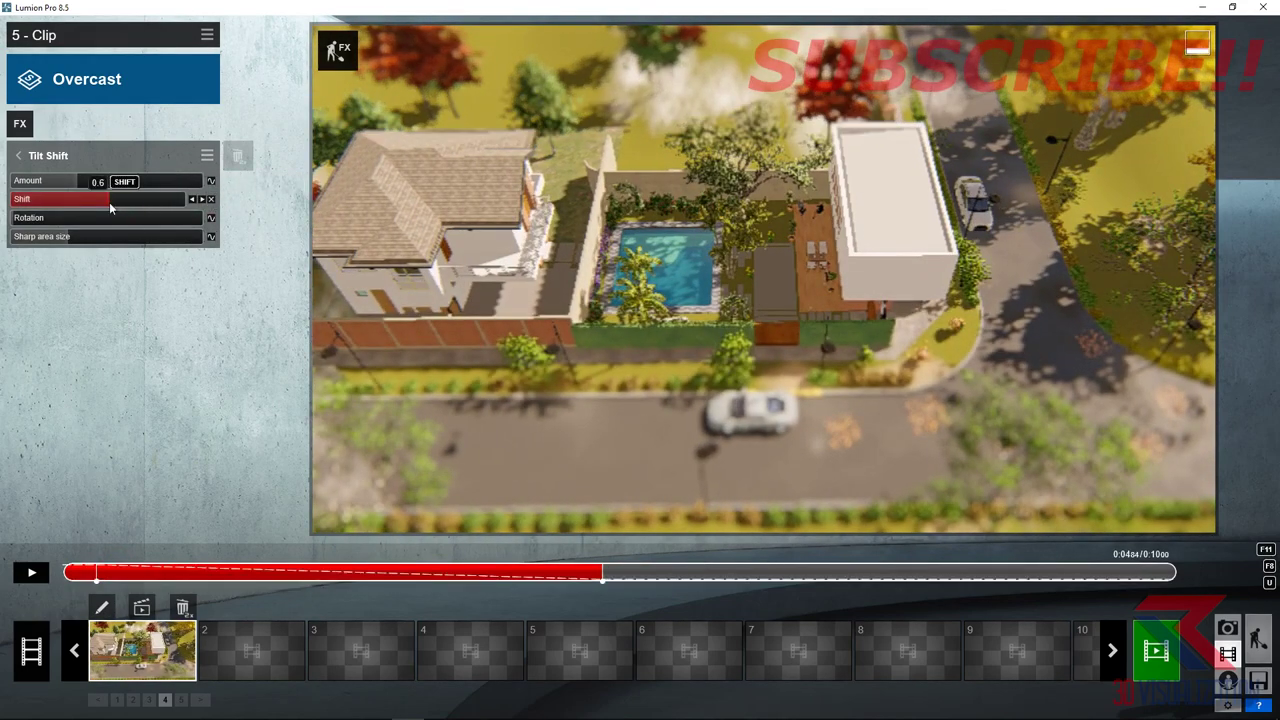
left_click_drag(625, 577, 1175, 574)
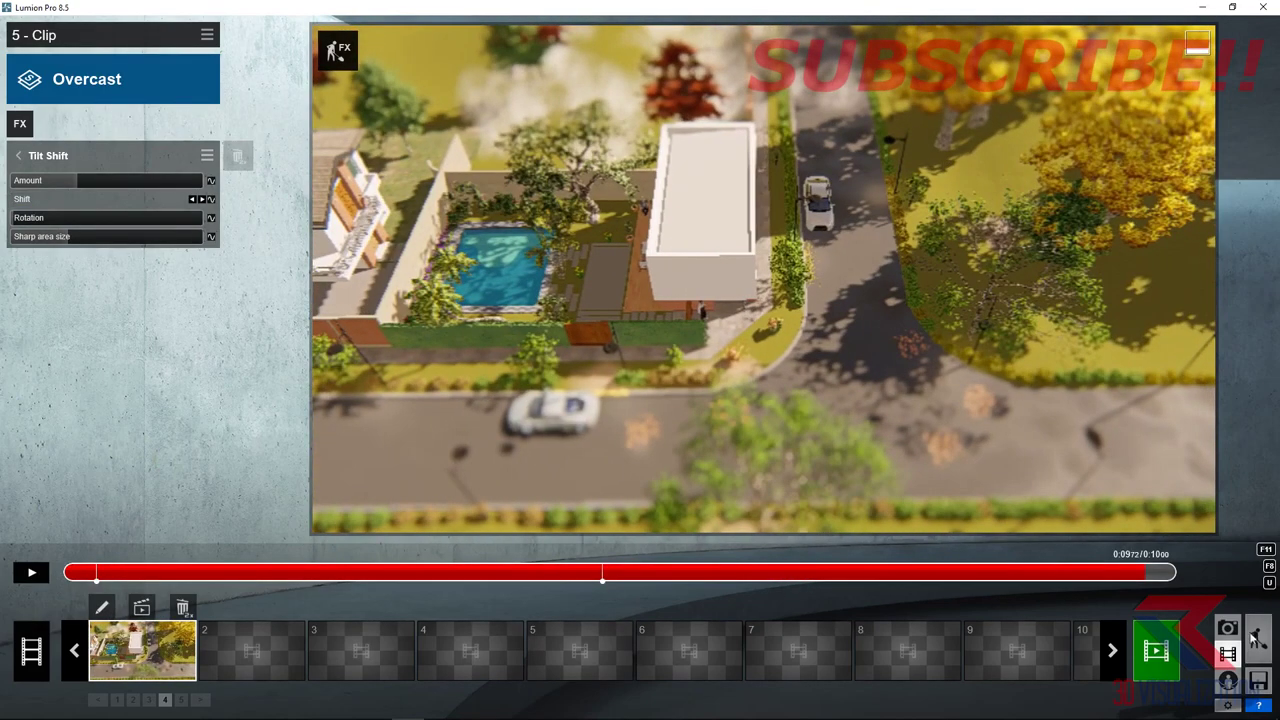
left_click(31, 574)
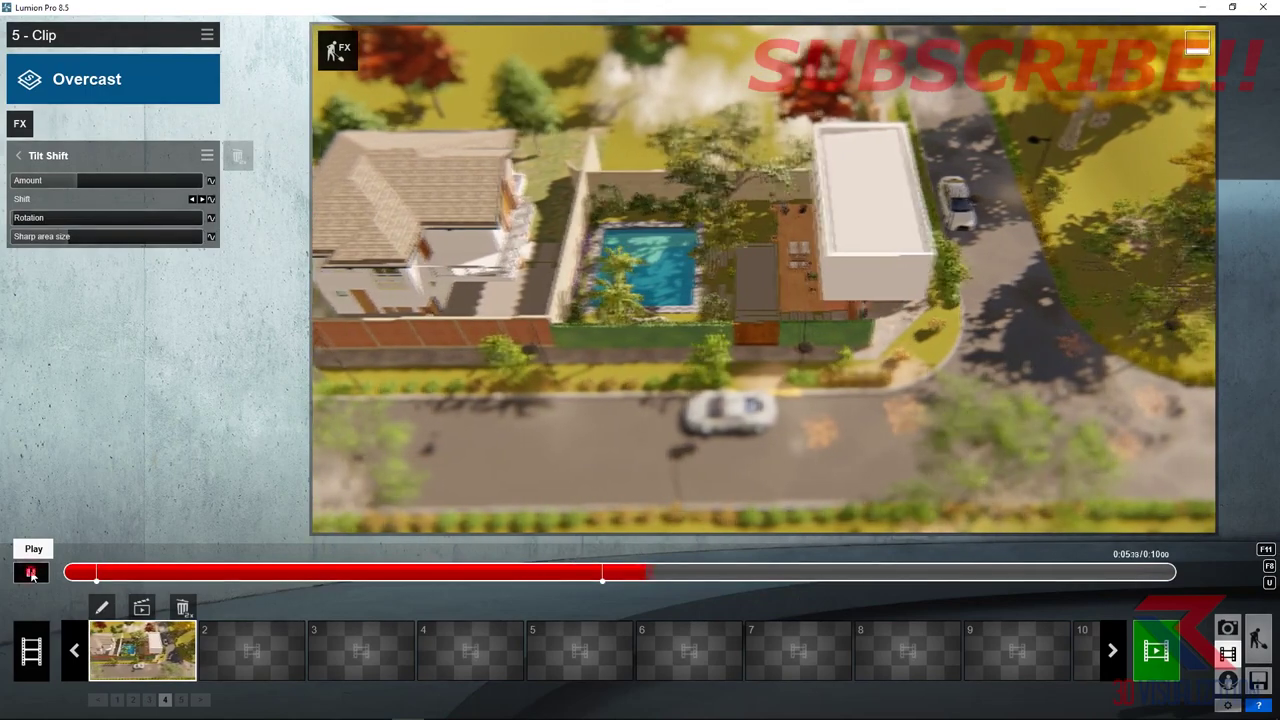
left_click(31, 574)
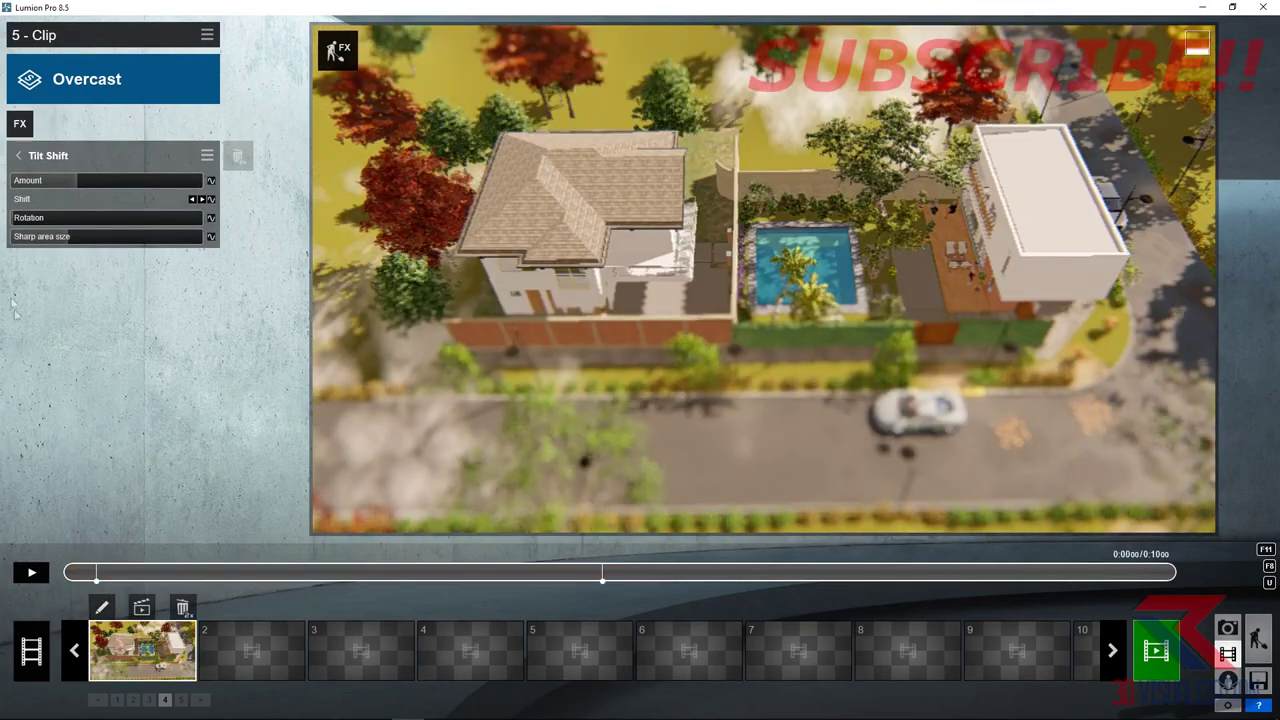
- Switch off the aerial clip's Layer Visibility, add a Mass Move effect and open its path editor
left_click(17, 155)
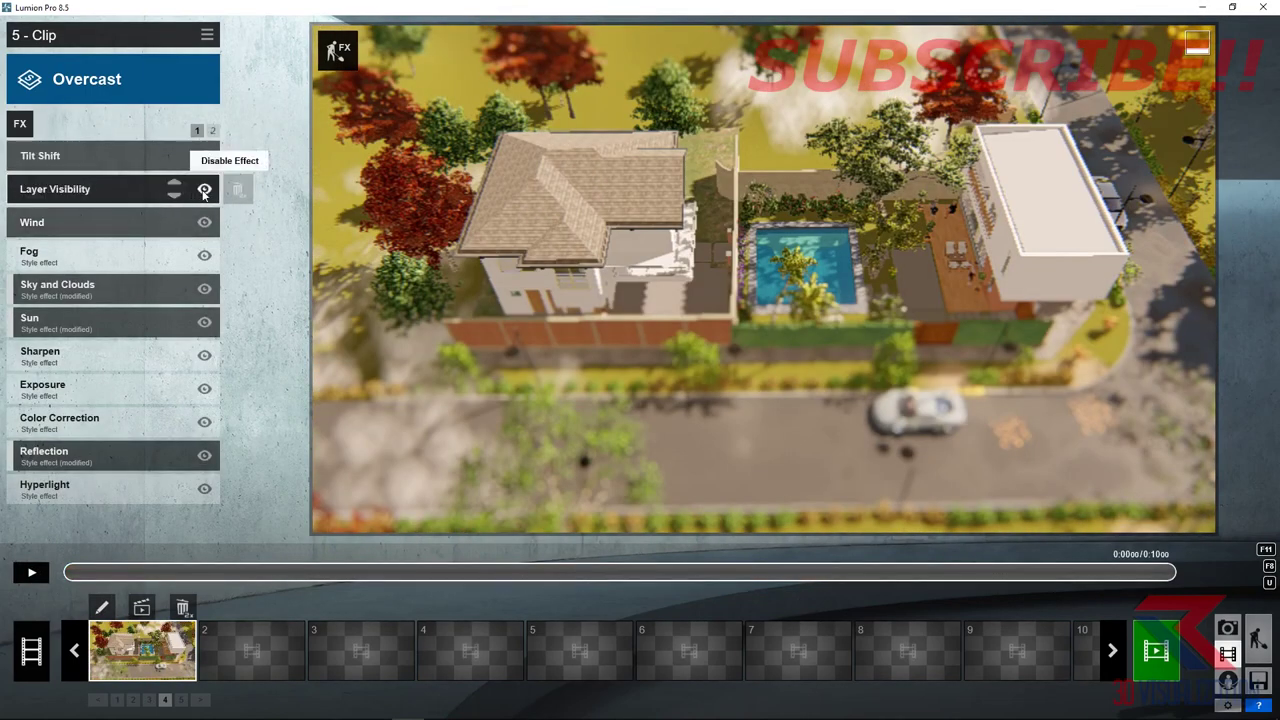
left_click(204, 190)
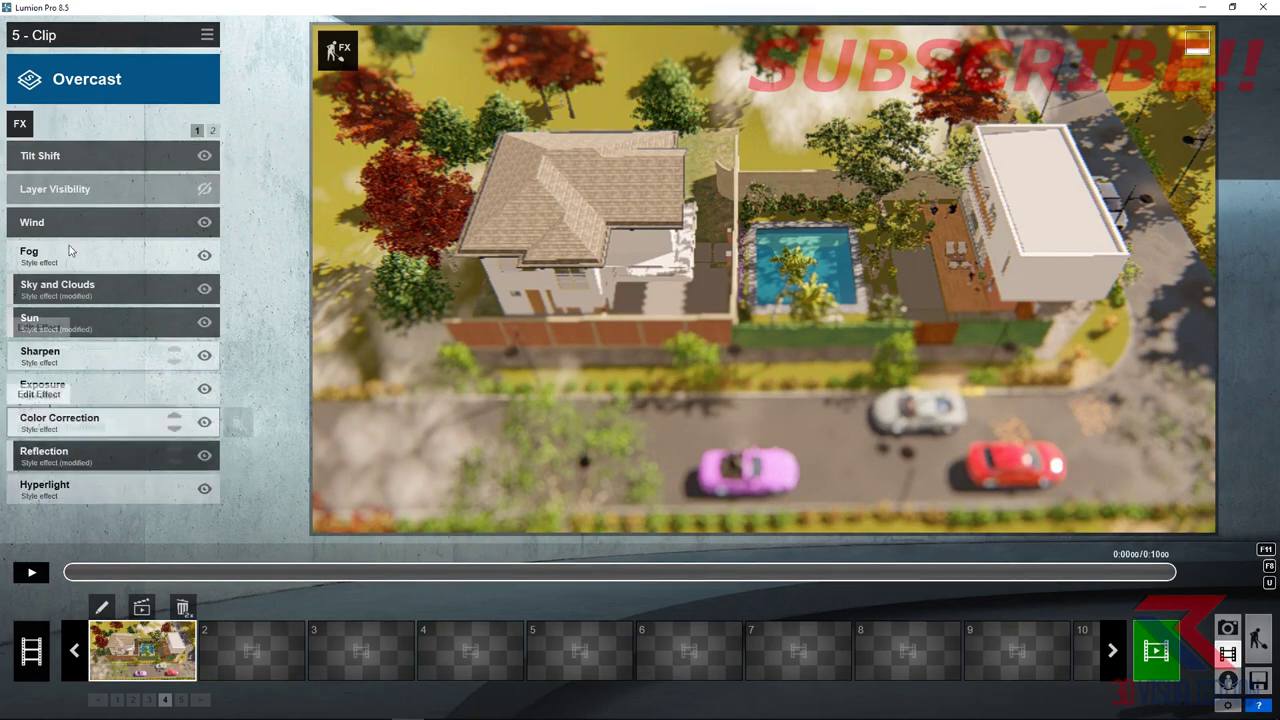
left_click(20, 124)
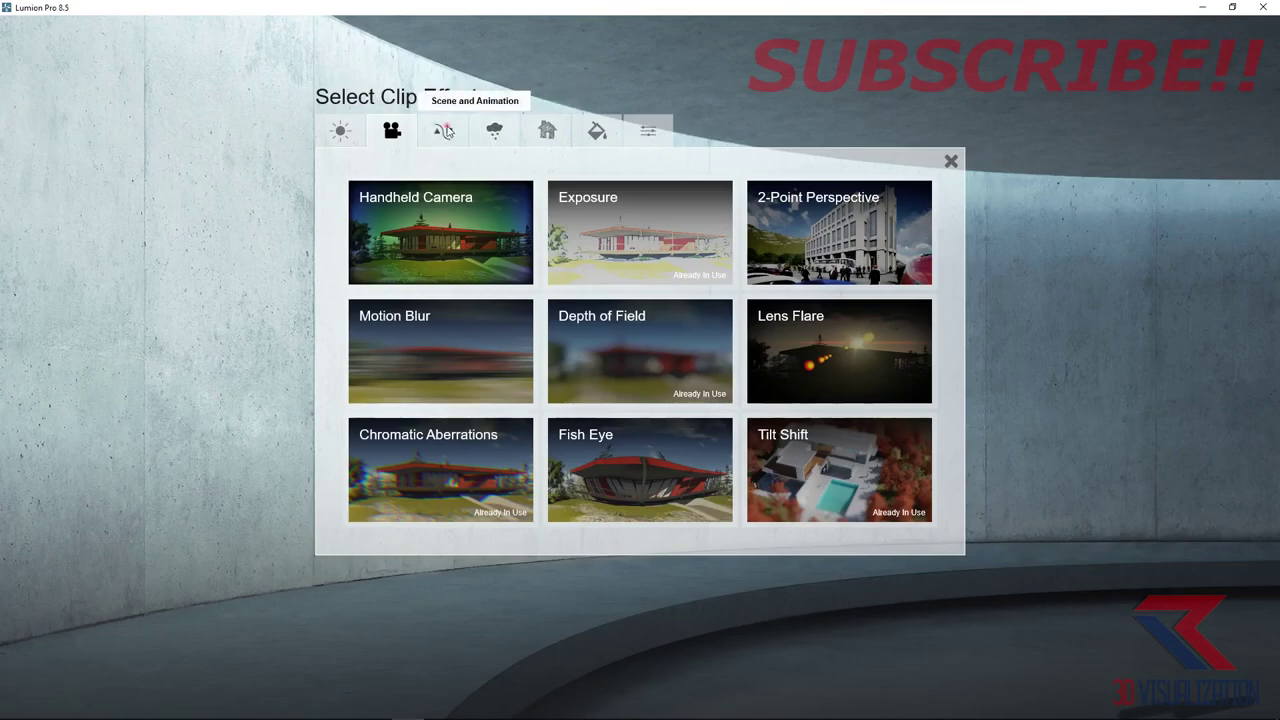
left_click(446, 131)
left_click(430, 212)
left_click(42, 197)
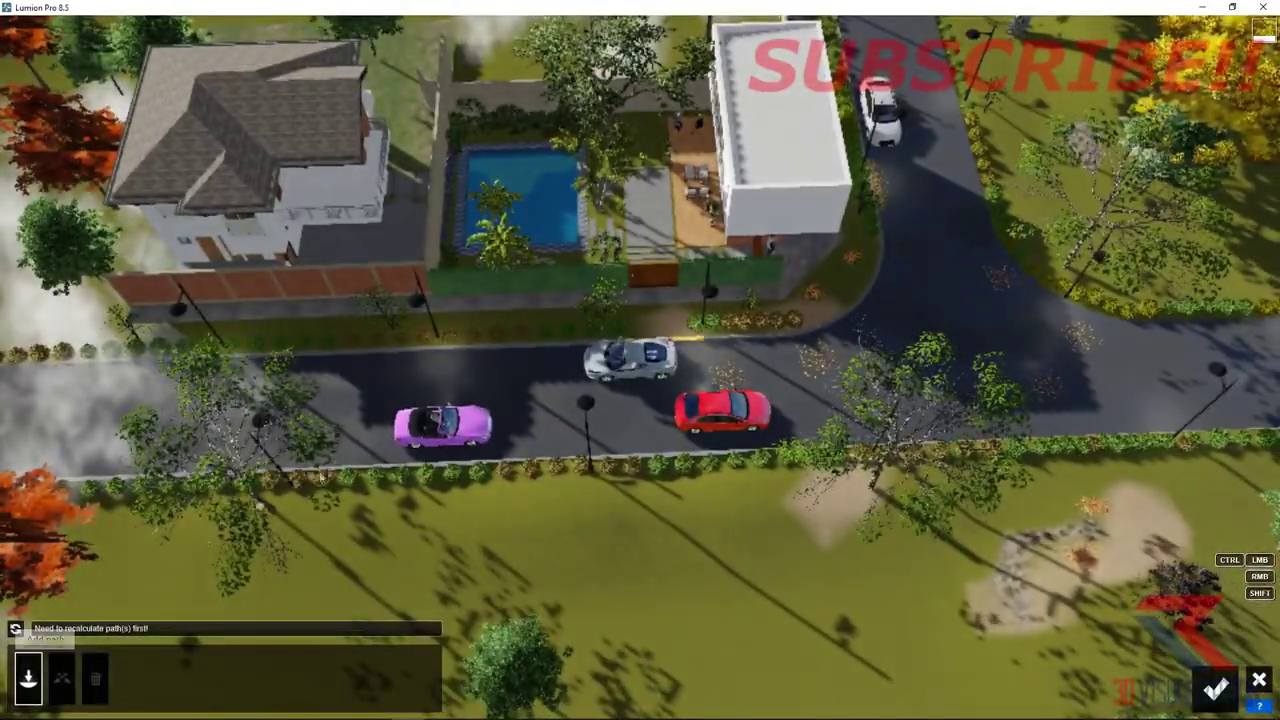
- Lay a Mass Move path along the road and recalculate so the cars drive it
left_click(556, 432)
mouse_move(556, 432)
right_mouse_down()
mouse_move(1015, 228)
mouse_move(1078, 140)
mouse_move(583, 396)
right_mouse_up()
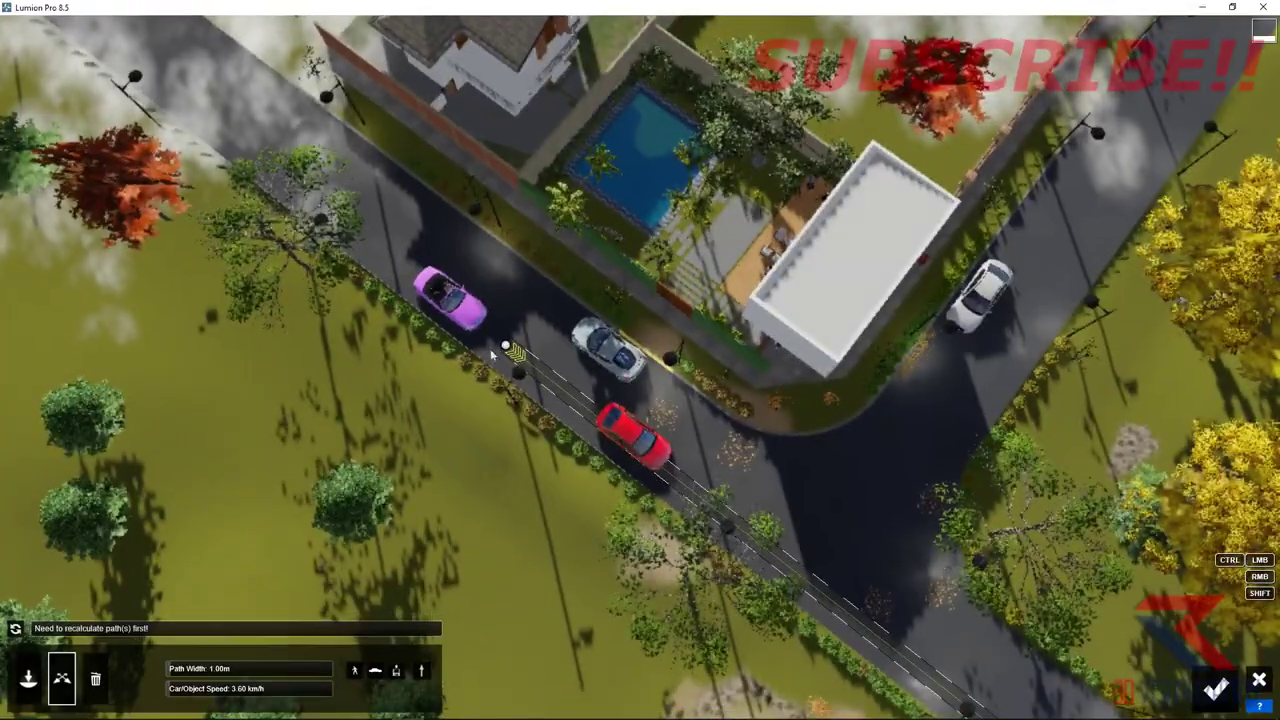
right_click_drag(583, 396, 449, 410)
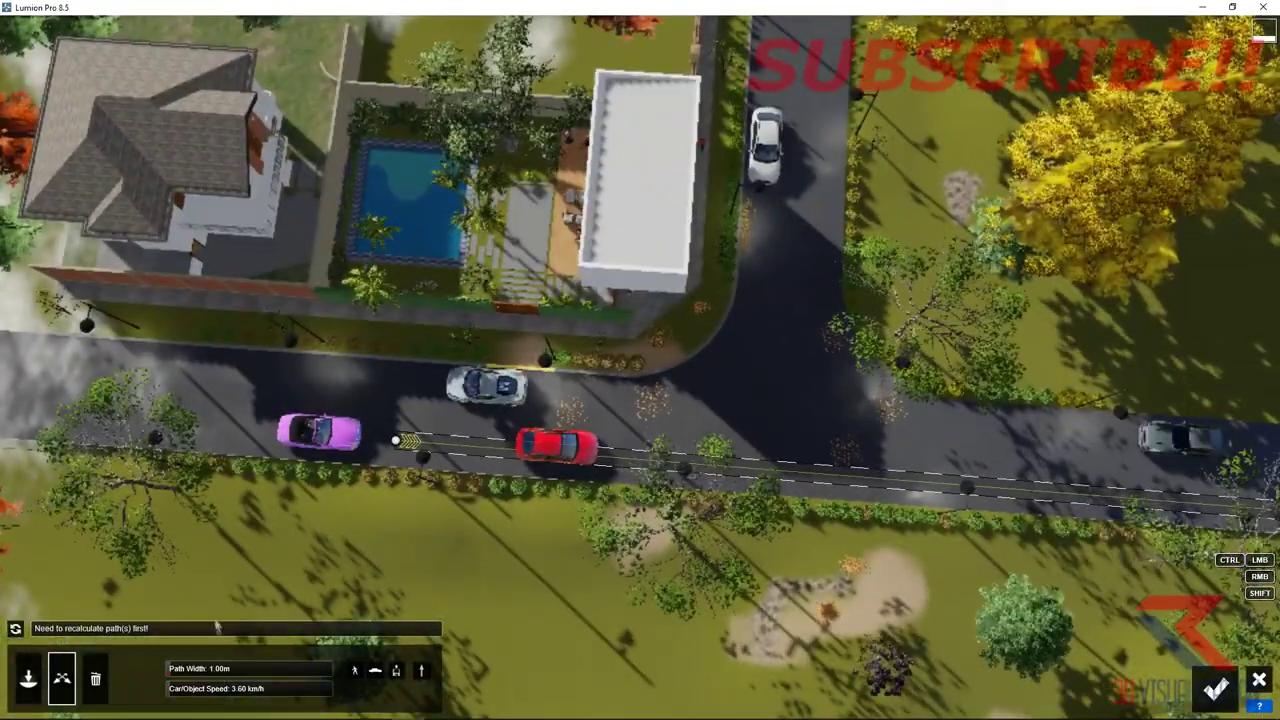
left_click(405, 629)
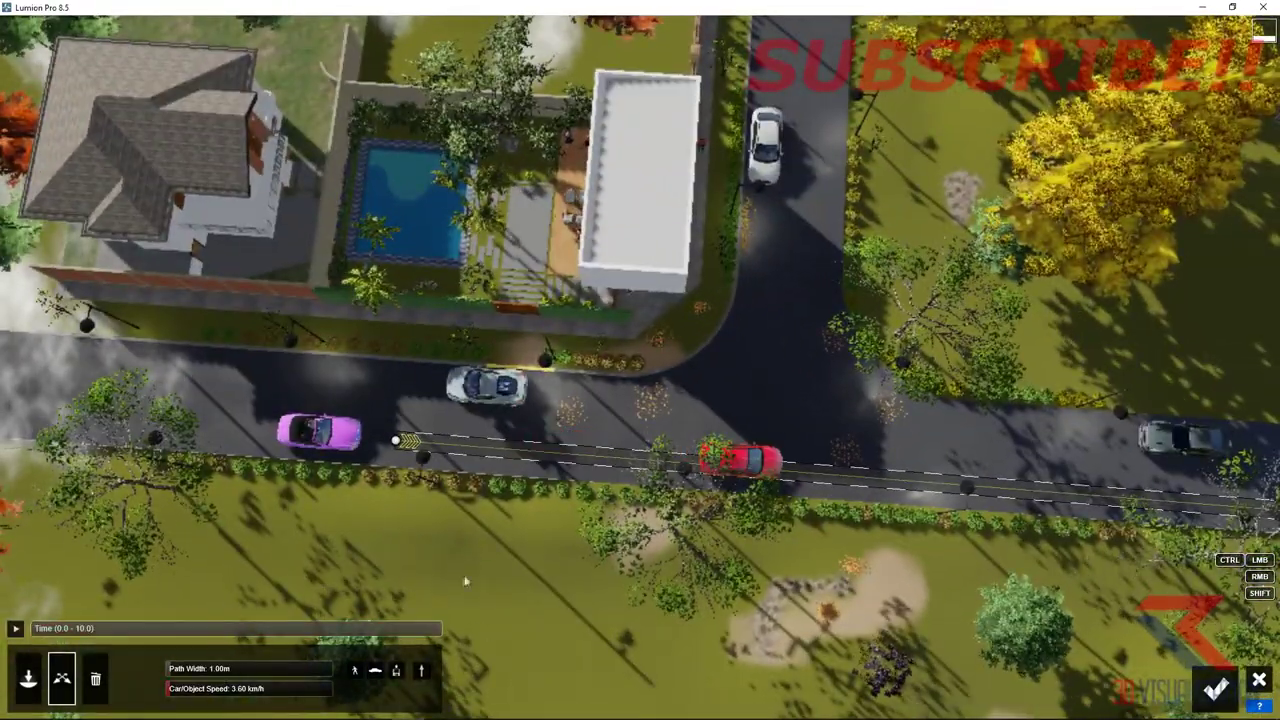
right_click_drag(465, 580, 175, 695)
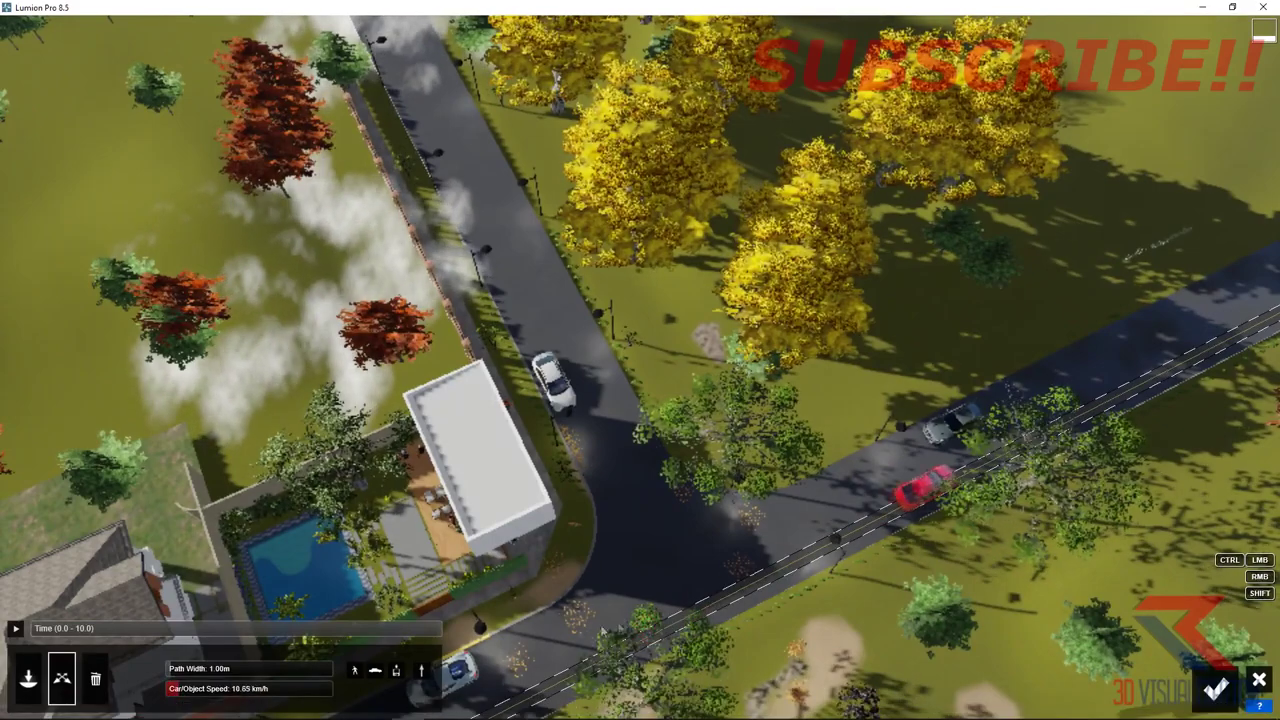
right_click_drag(640, 400, 900, 420)
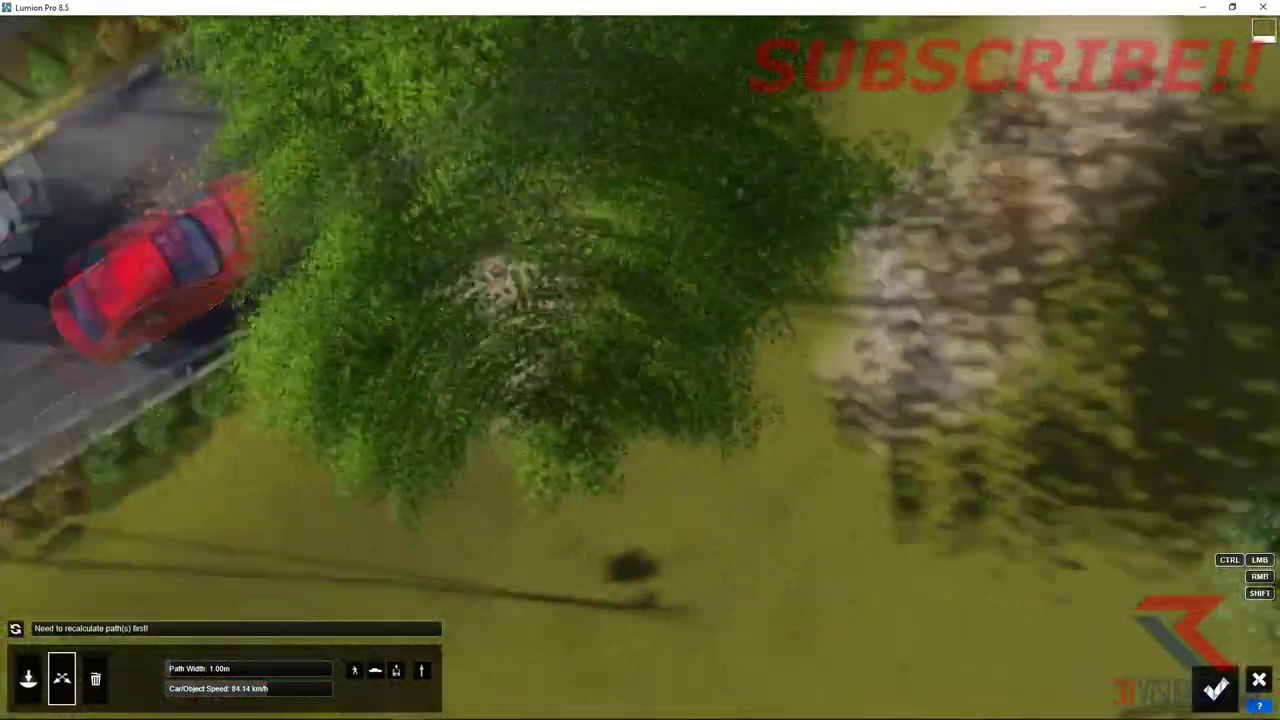
mouse_move(257, 377)
right_mouse_down()
mouse_move(527, 422)
mouse_move(300, 440)
right_mouse_up()
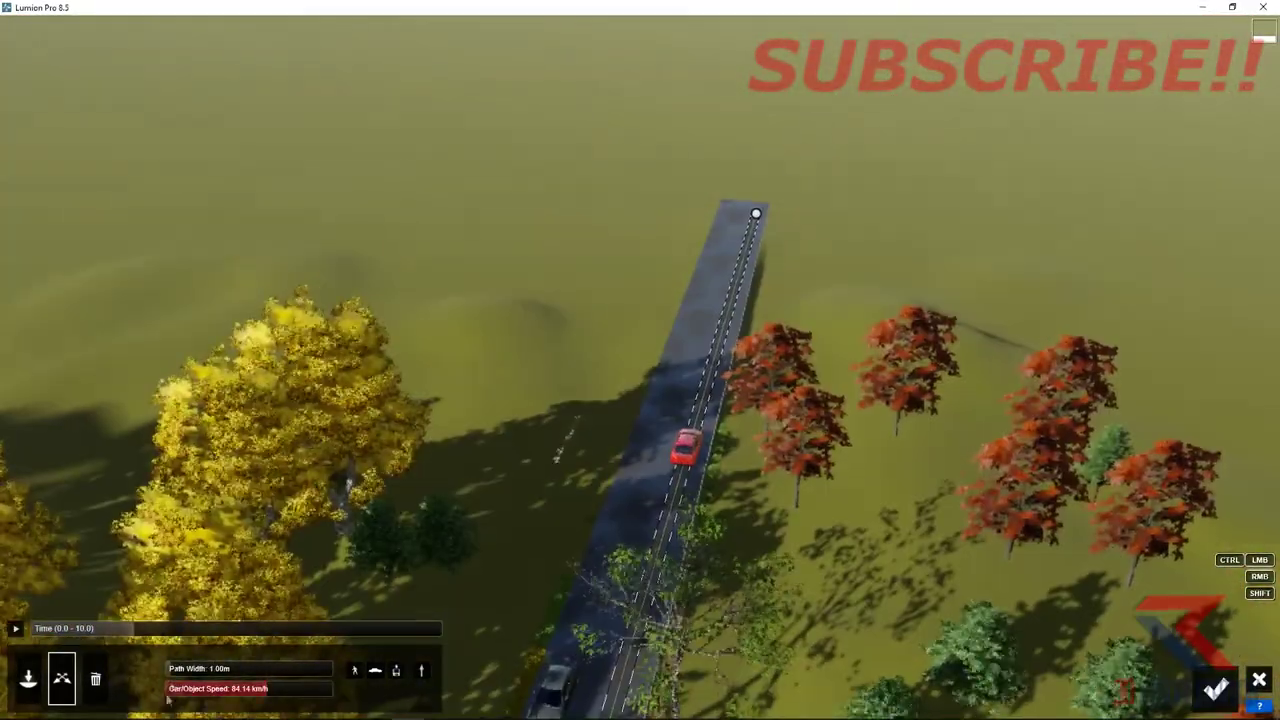
left_click(168, 628)
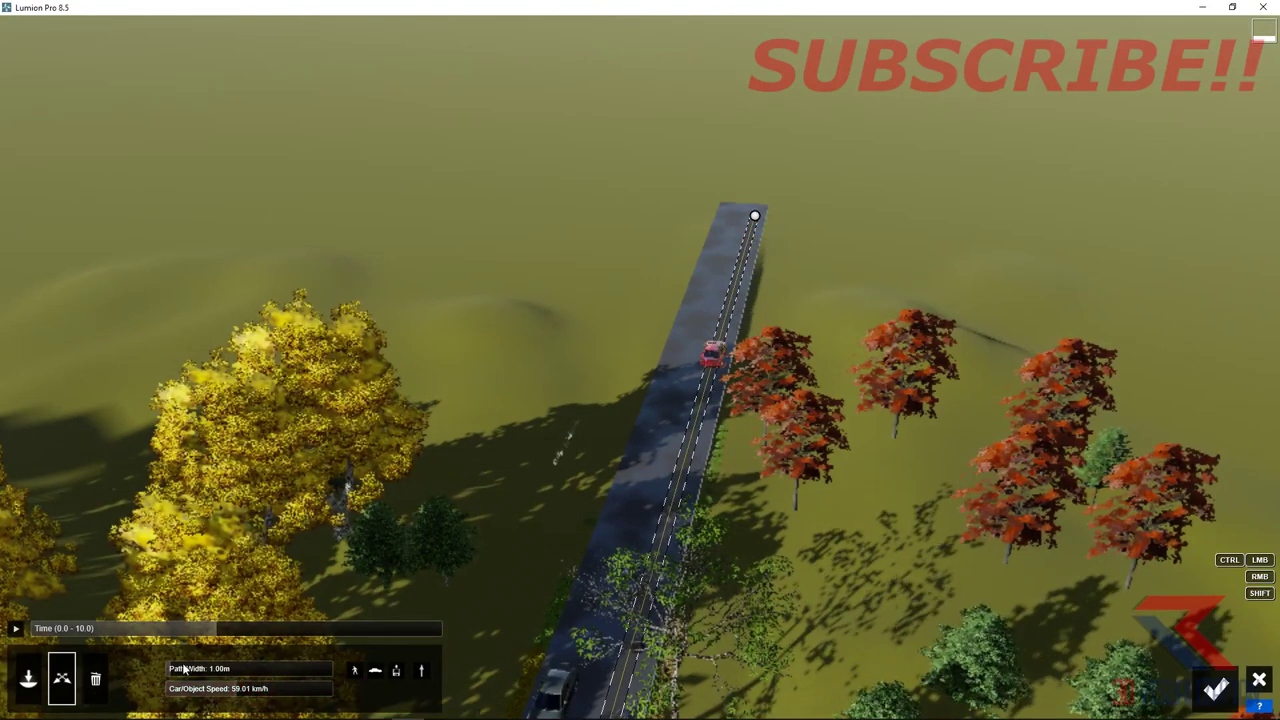
- Extend the path into the side street, set speed about 36 km/h, smooth the corner to 72%, recalculate
left_click(219, 689)
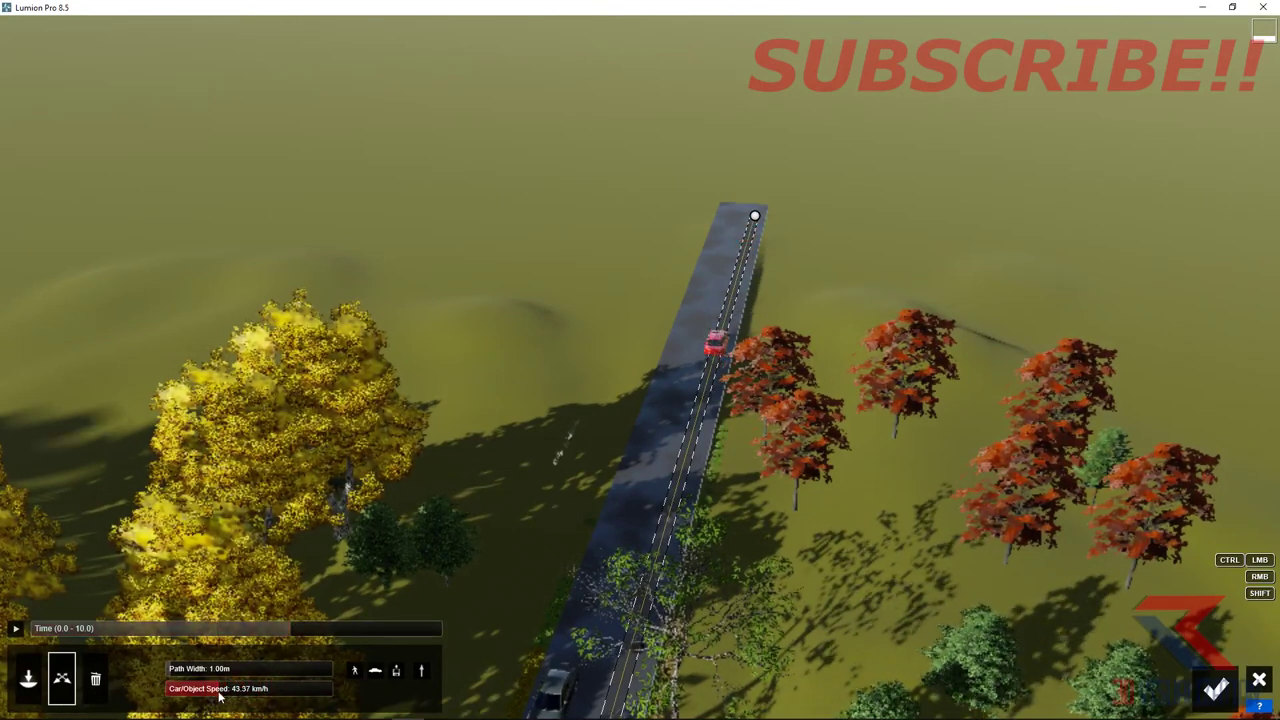
left_click(403, 621)
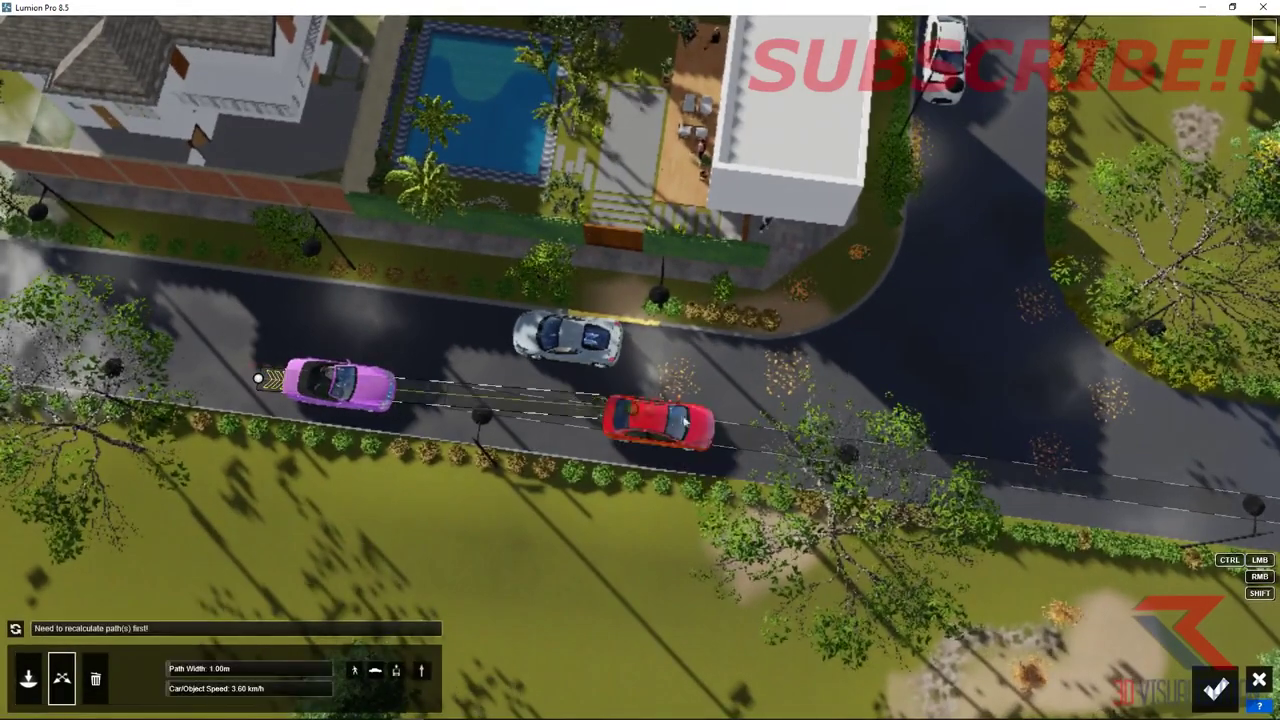
left_click(900, 441)
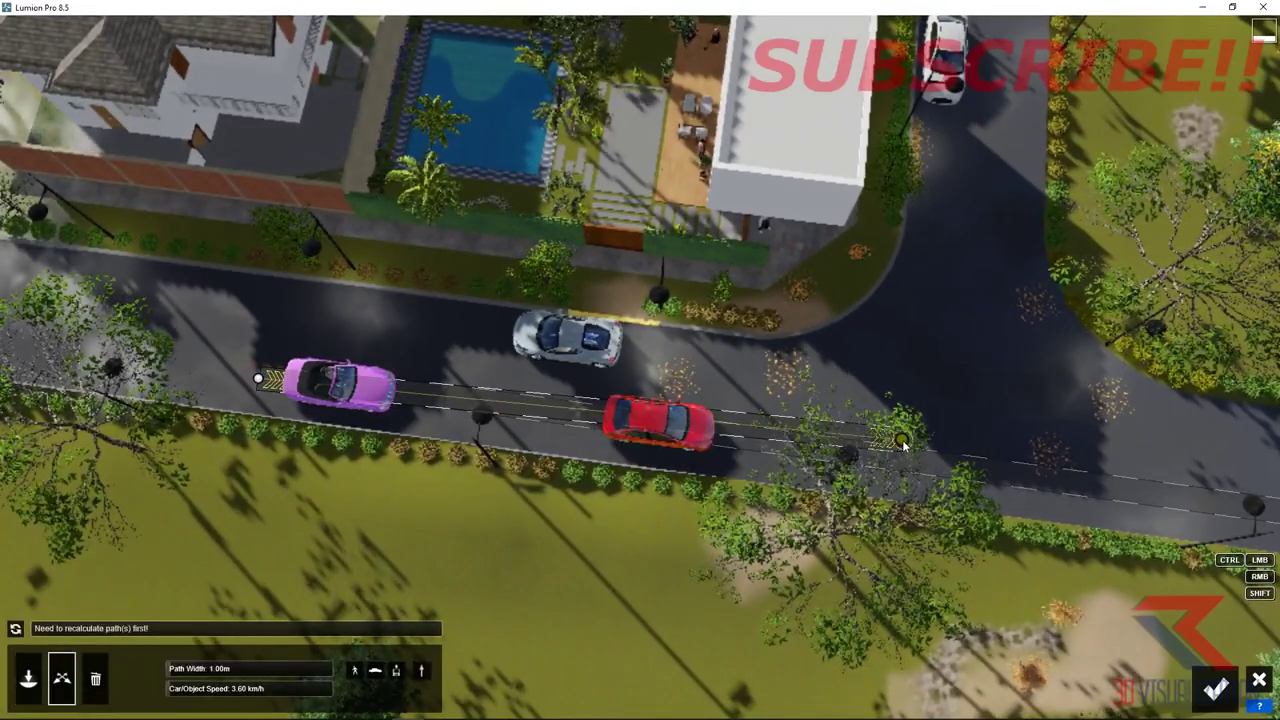
left_click(1005, 430)
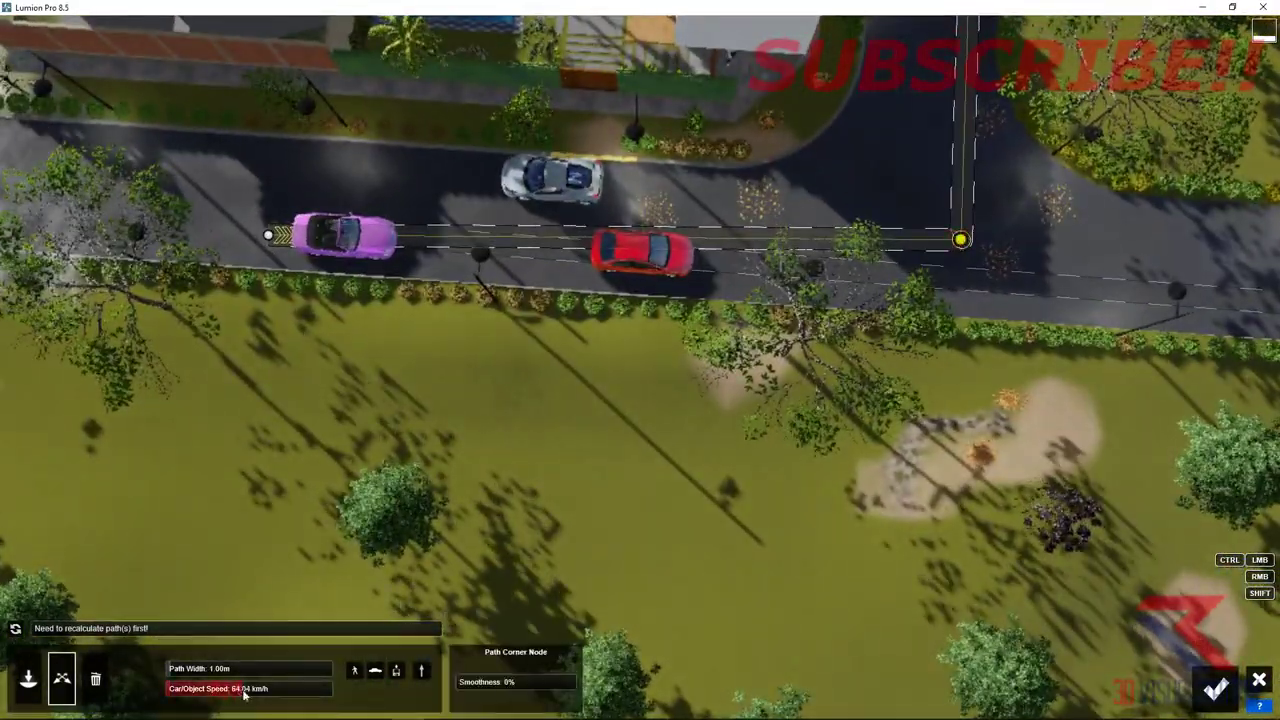
left_click_drag(244, 694, 210, 690)
left_click_drag(477, 682, 543, 682)
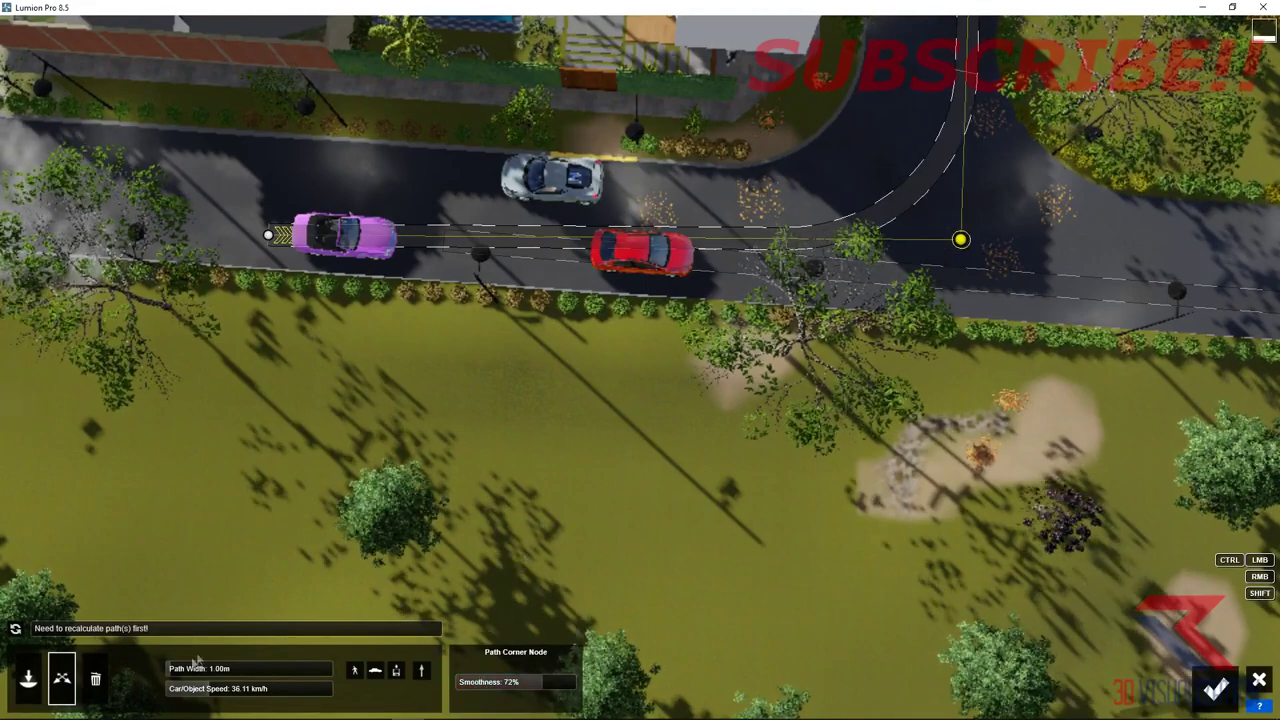
left_click(127, 628)
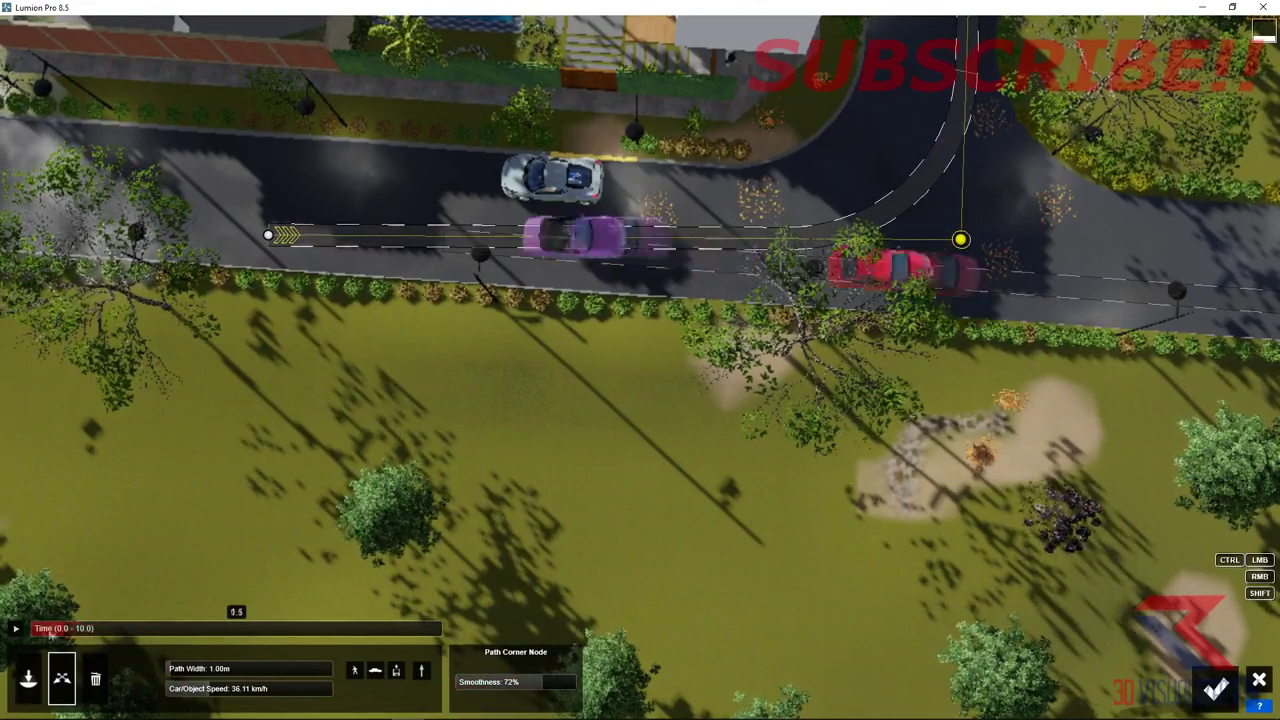
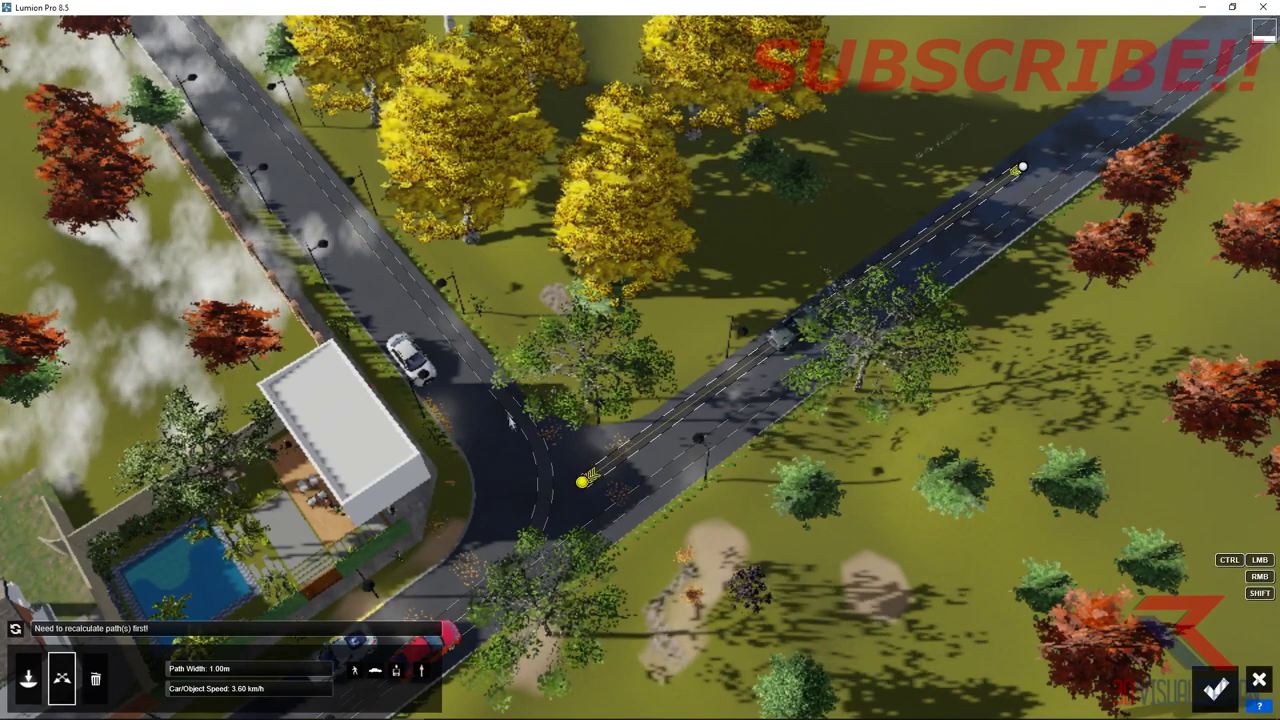
- Reroute the car path up the side road and reshape its curve at the junction corner
left_click(585, 484)
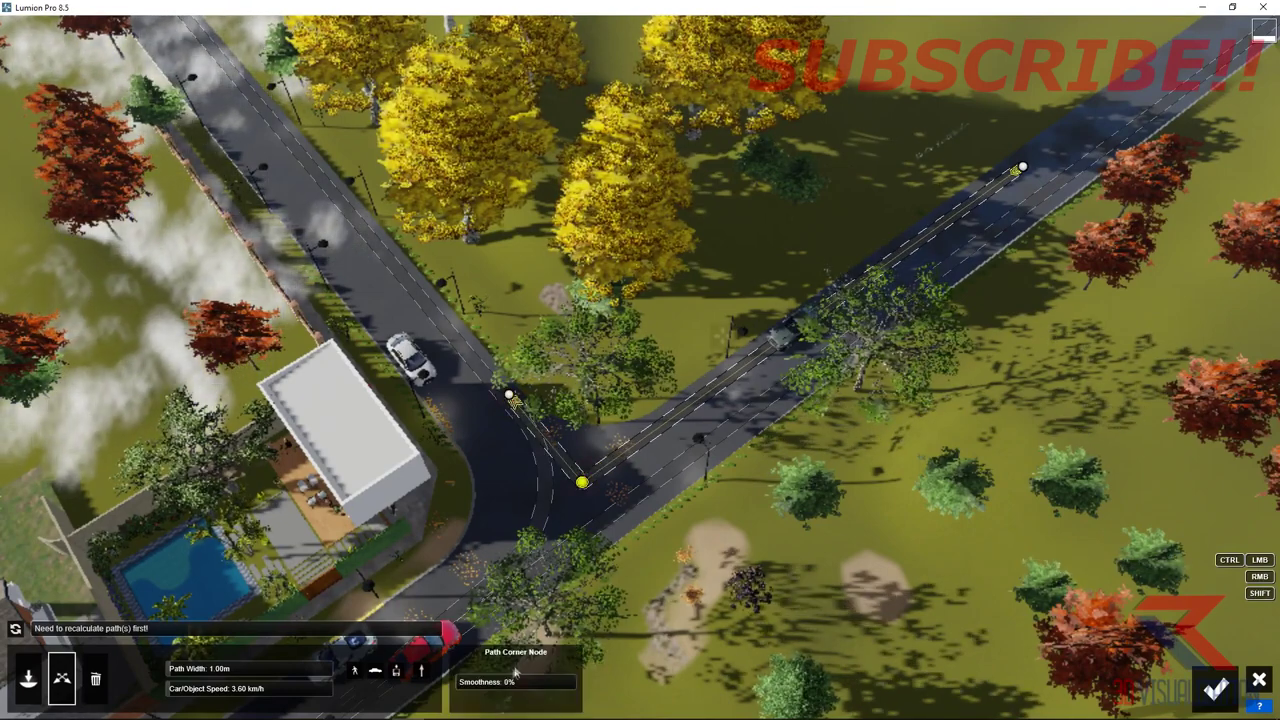
left_click(78, 632)
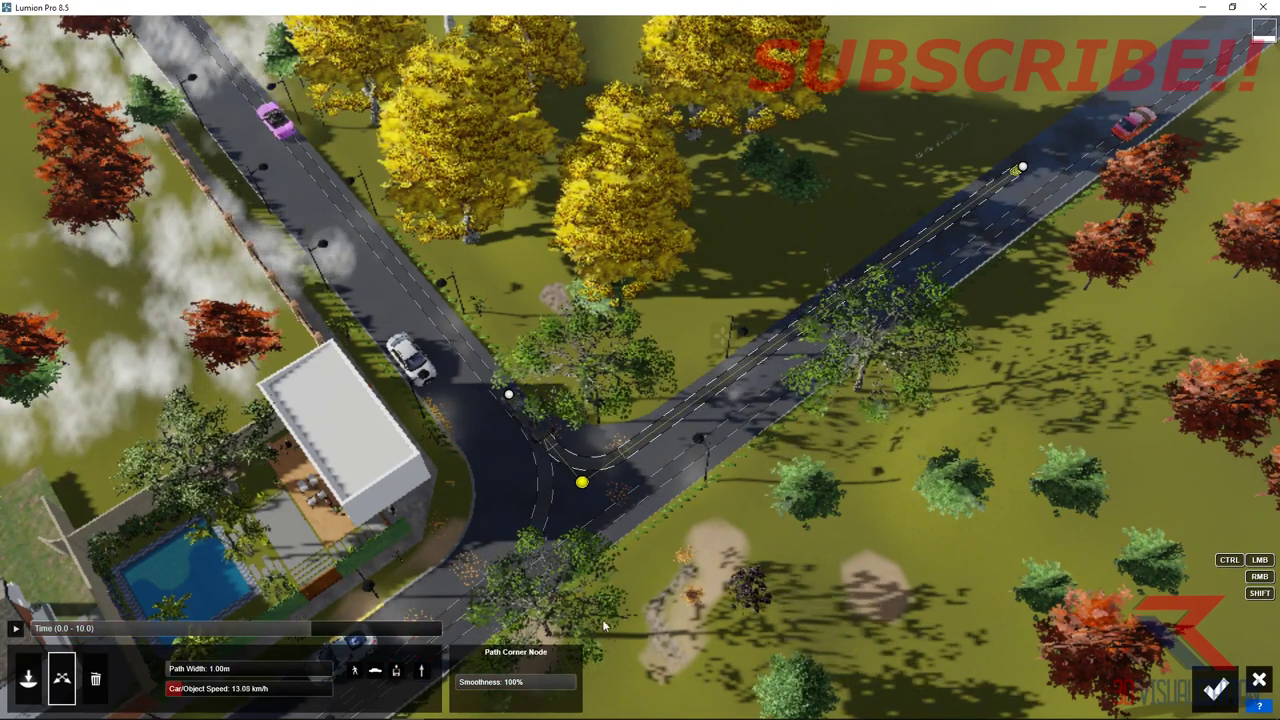
left_click_drag(511, 399, 357, 230)
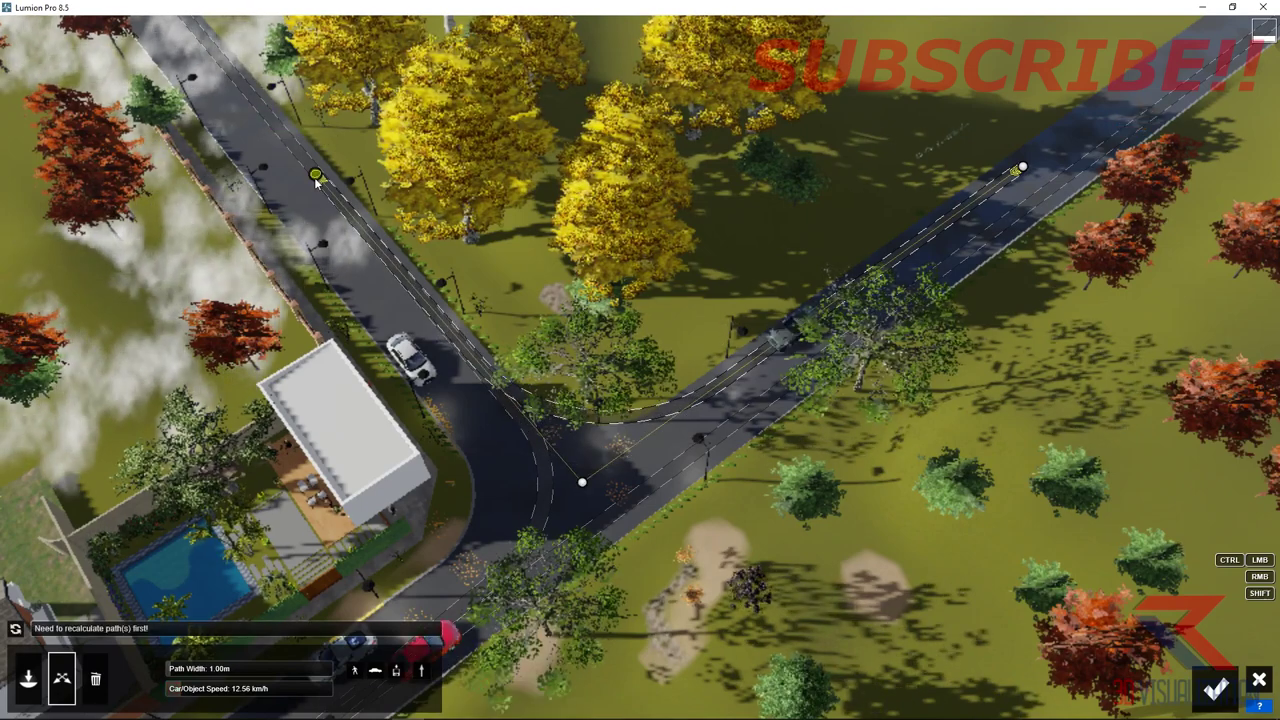
mouse_move(583, 494)
left_mouse_down()
mouse_move(587, 534)
mouse_move(574, 515)
left_mouse_up()
left_click_drag(88, 638, 125, 641)
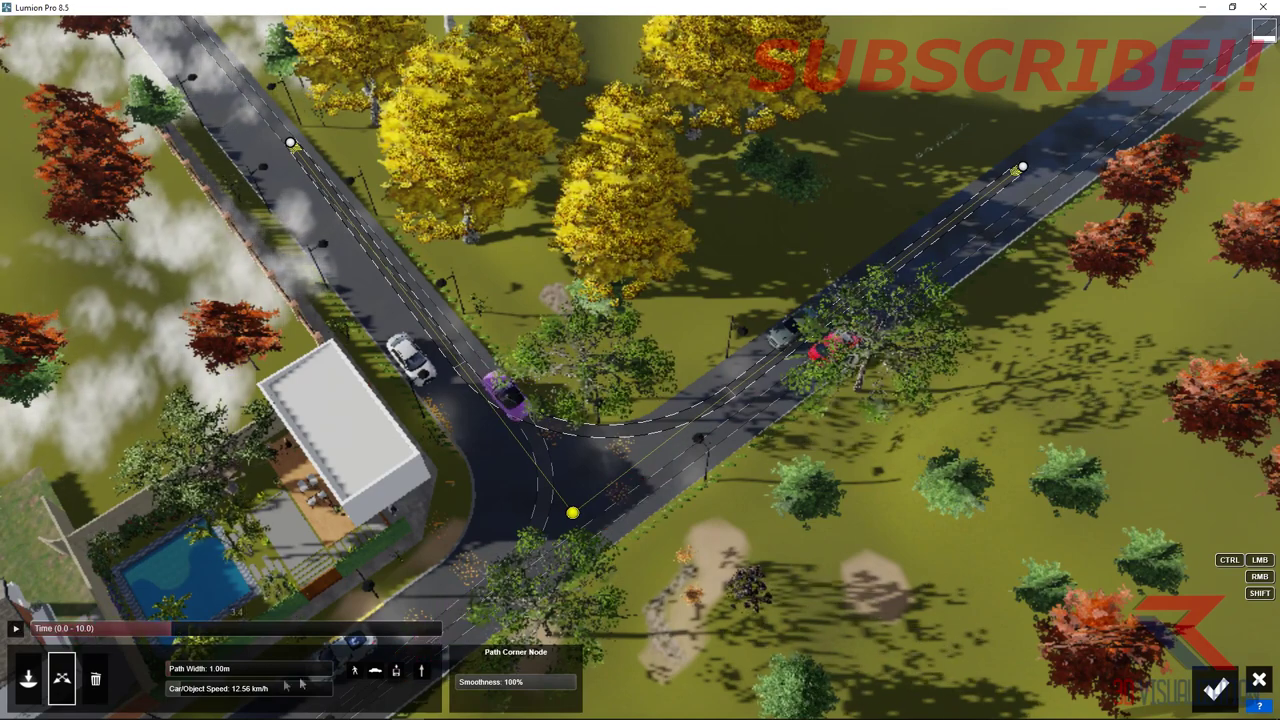
left_click(584, 437)
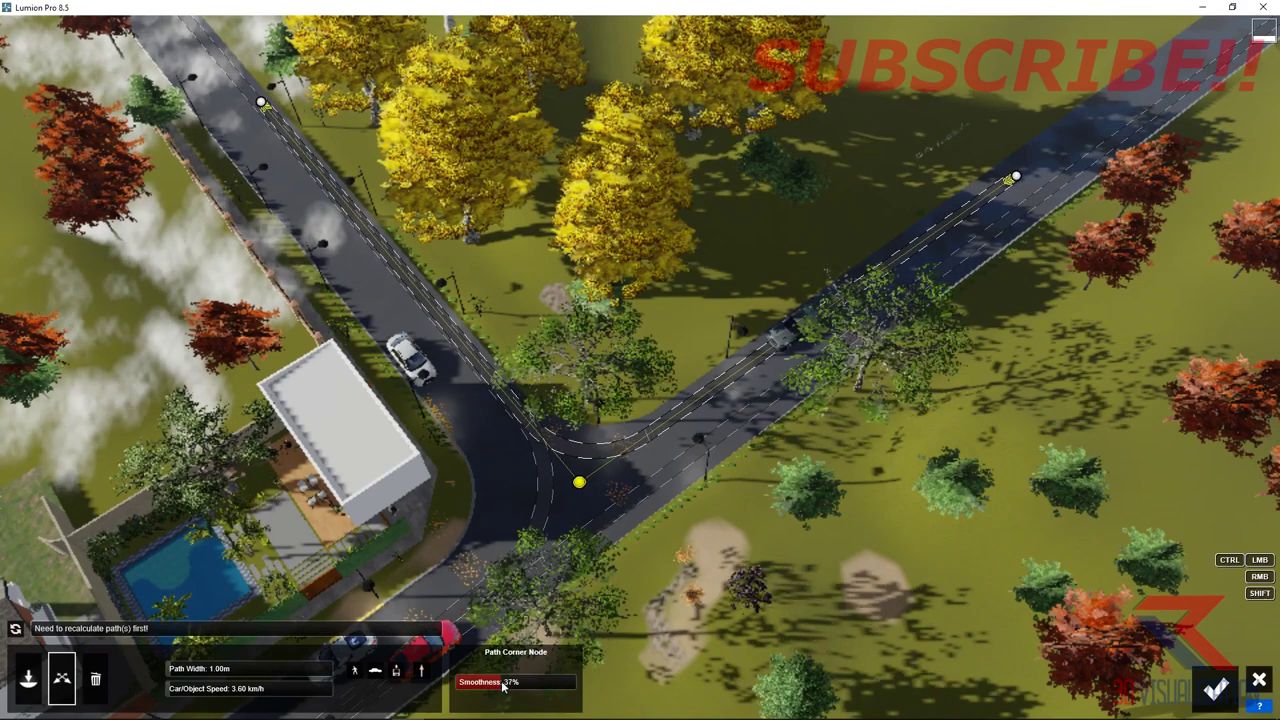
left_click(150, 638)
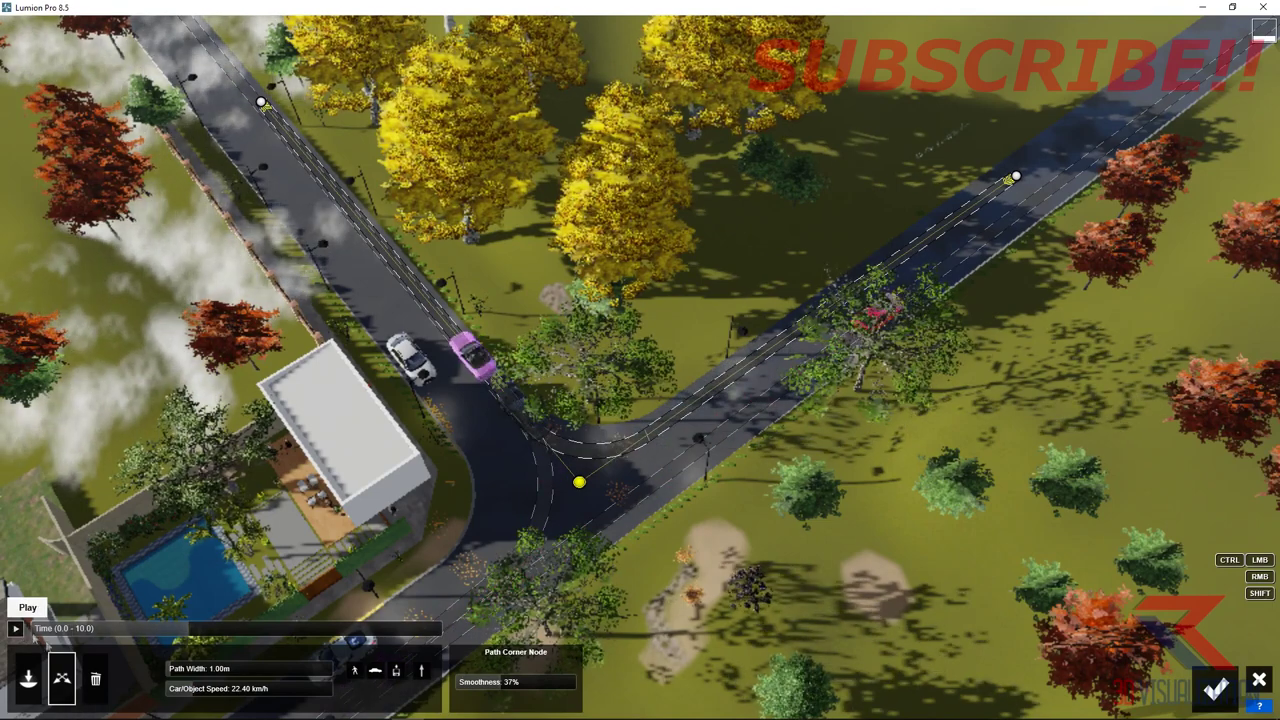
- Lower the car speed at the path's end node to 18.26 km/h and accept the paths
scroll(1016, 233, "up", 3)
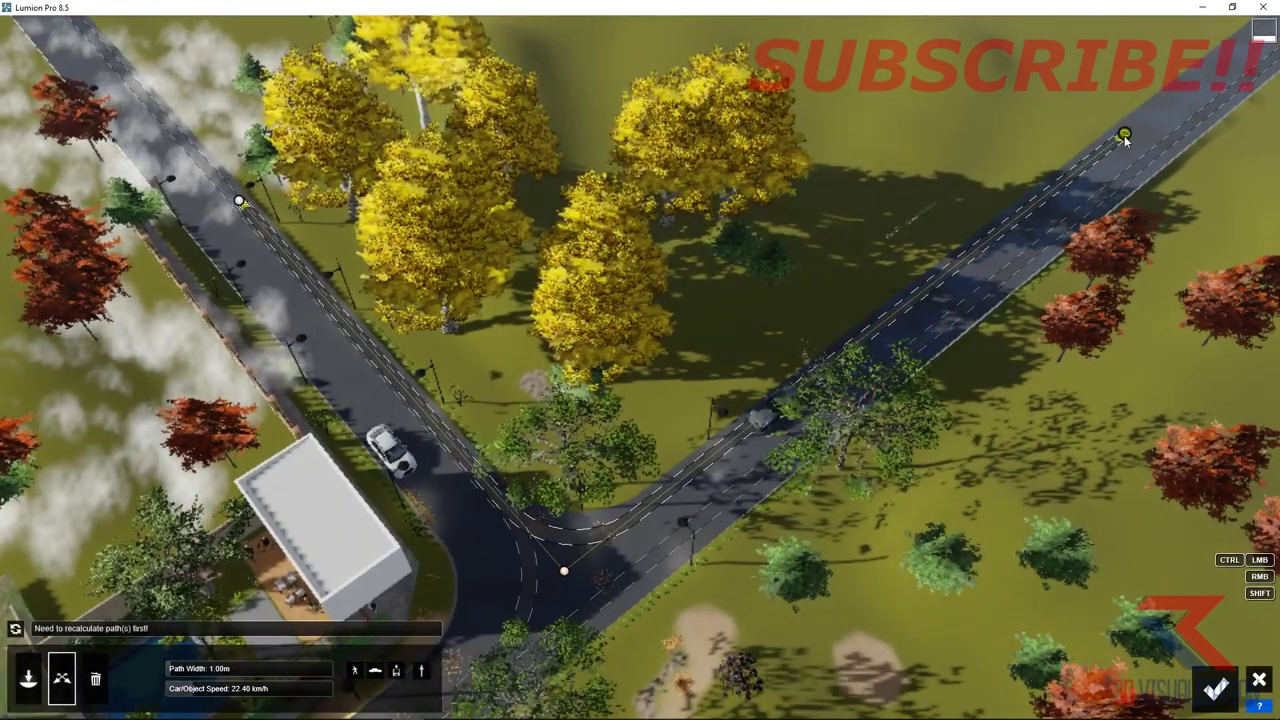
left_click_drag(233, 703, 125, 693)
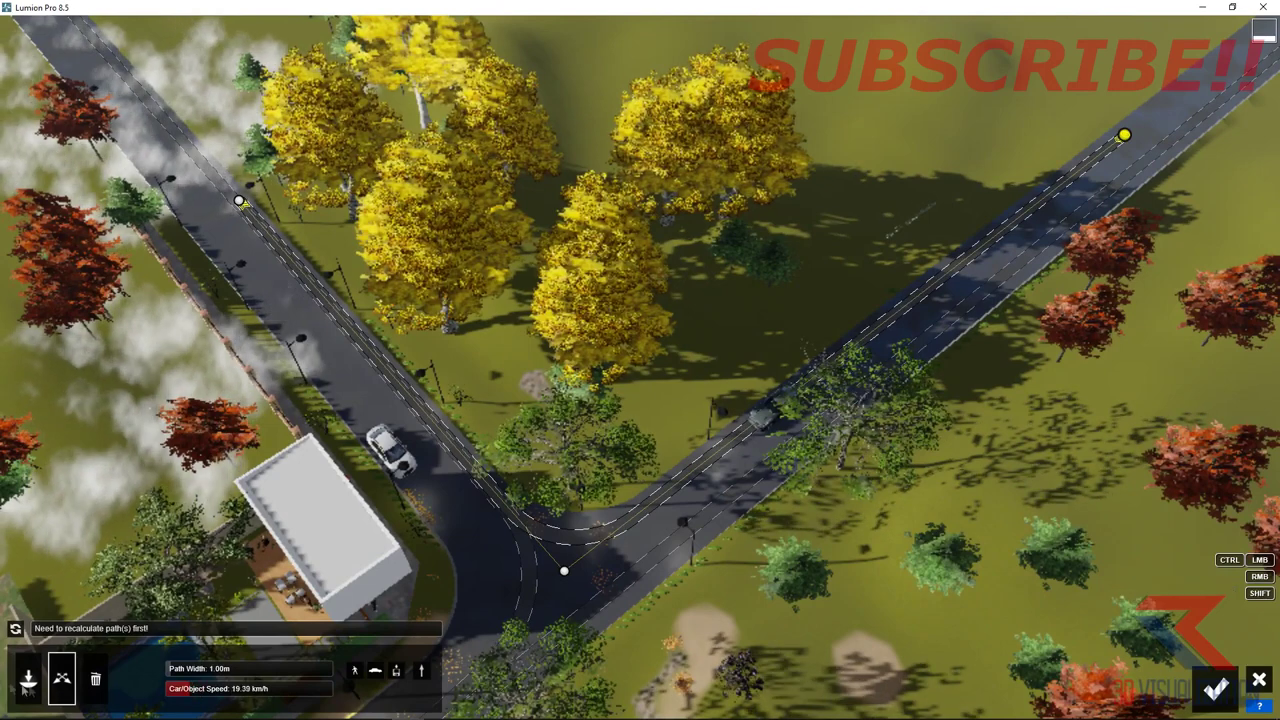
left_click(15, 628)
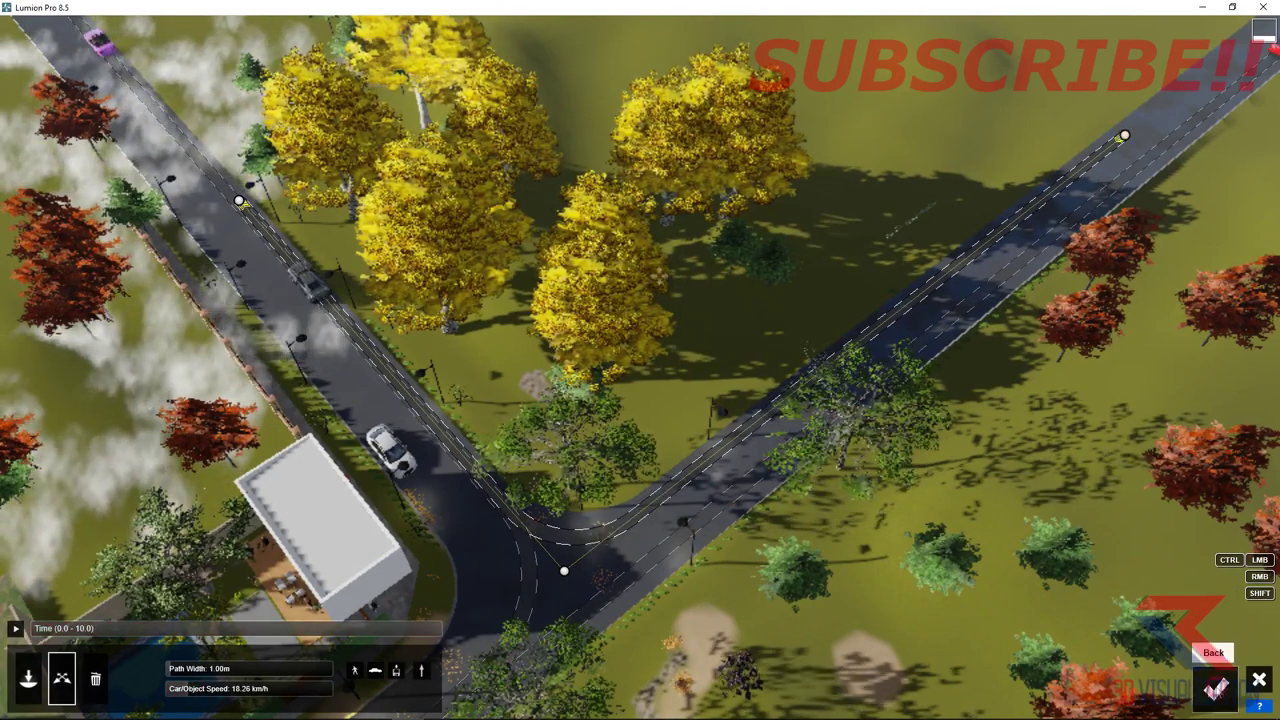
left_click(1216, 688)
- Preview the current clip, then switch to the interior clip set
left_click(30, 573)
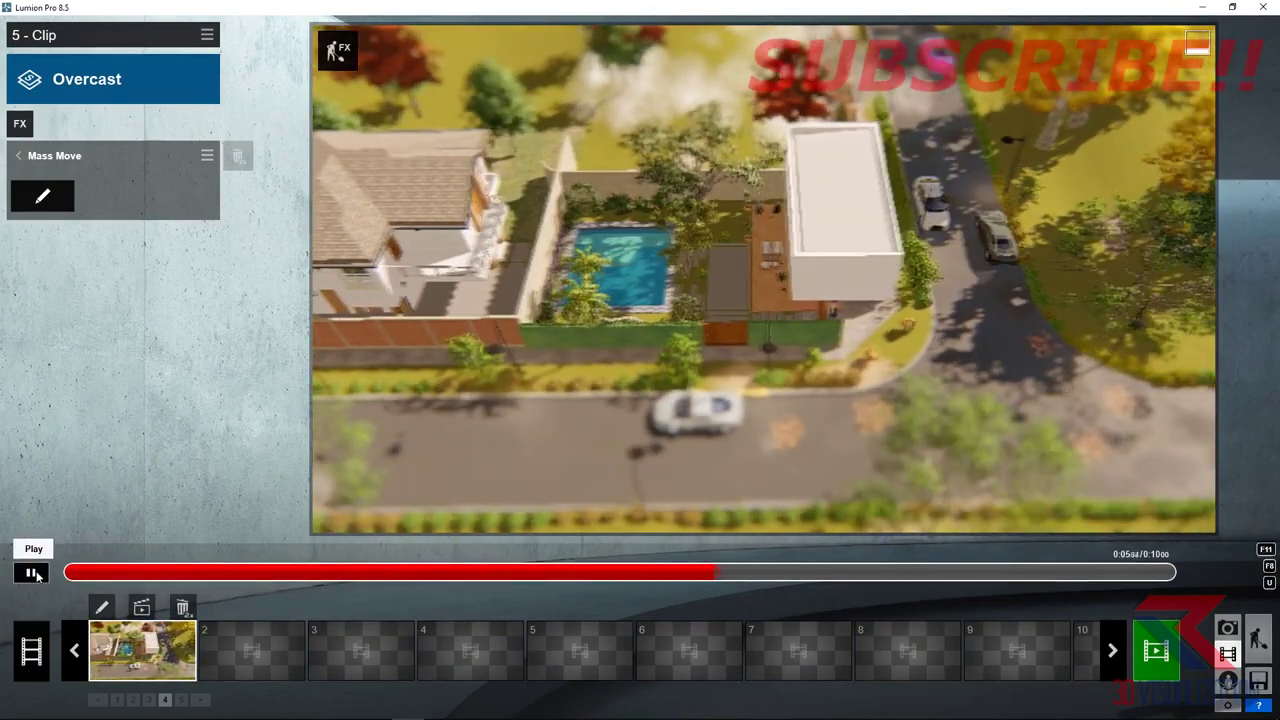
left_click(33, 574)
left_click(112, 660)
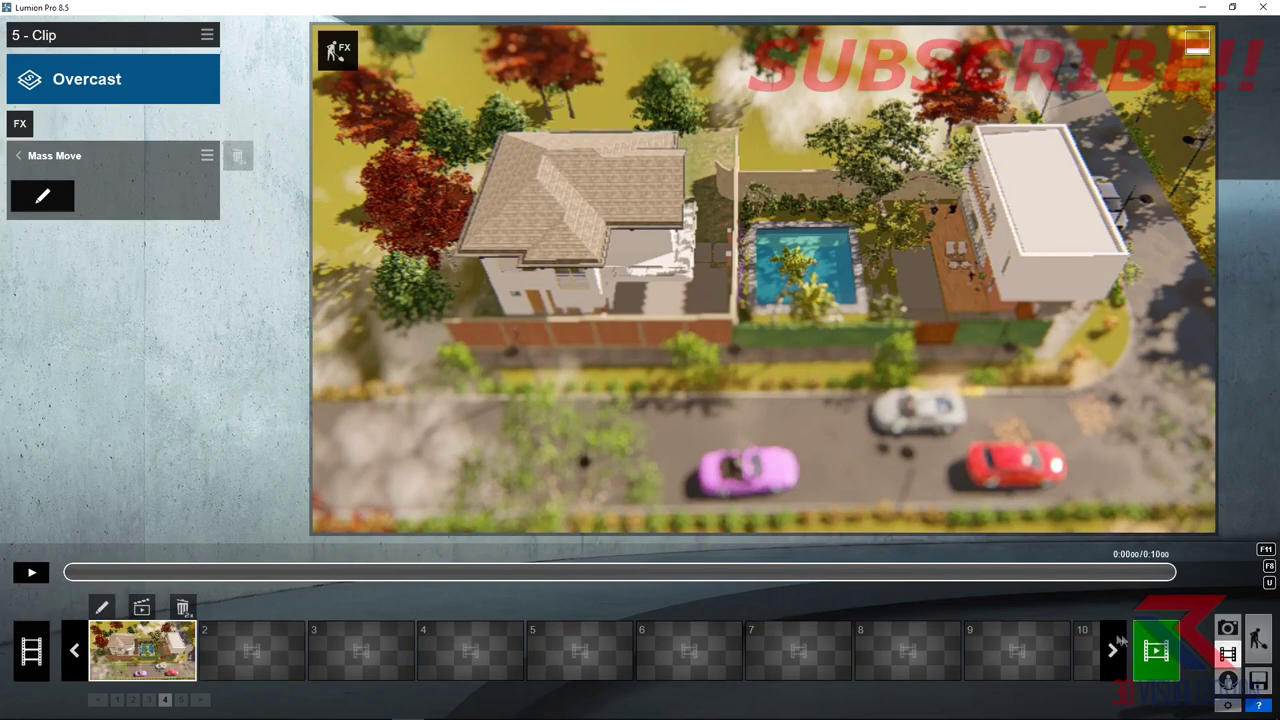
left_click(136, 701)
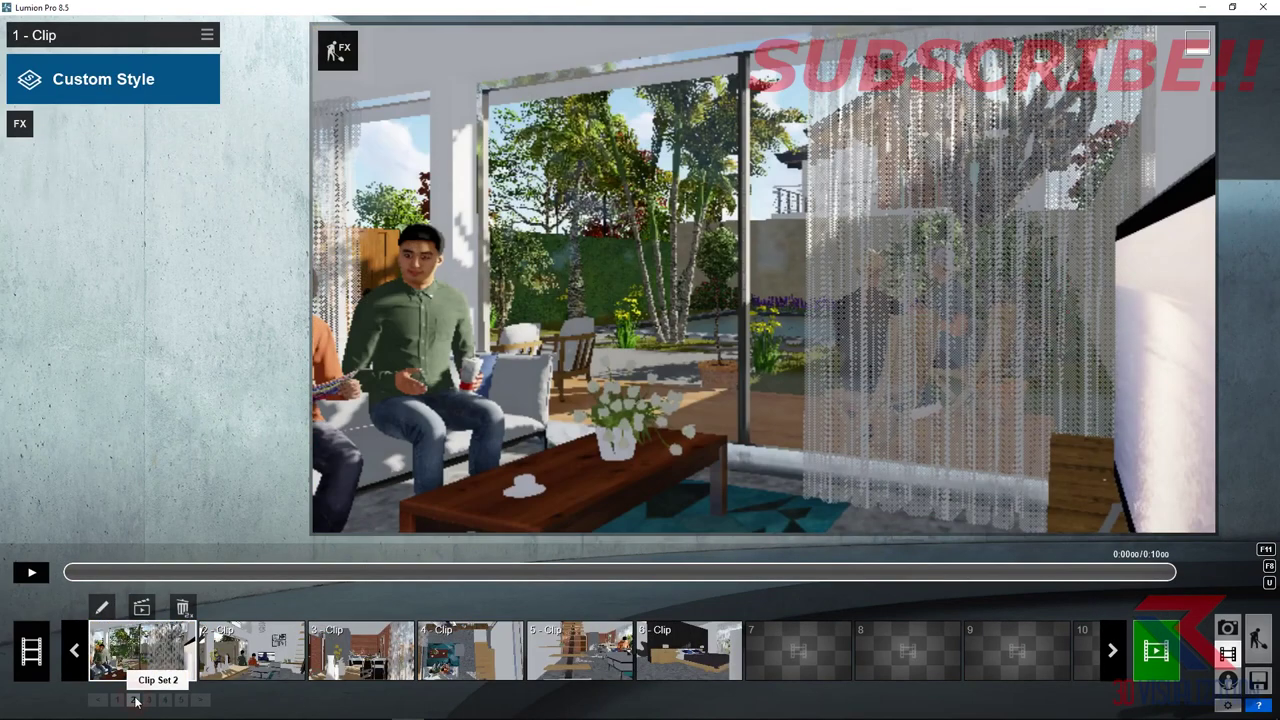
- Add a Sun effect to clip 1 and change the sun height to relight the room
left_click(20, 124)
left_click(340, 129)
left_click(440, 228)
mouse_move(129, 181)
left_mouse_down()
mouse_move(147, 185)
mouse_move(101, 206)
left_mouse_up()
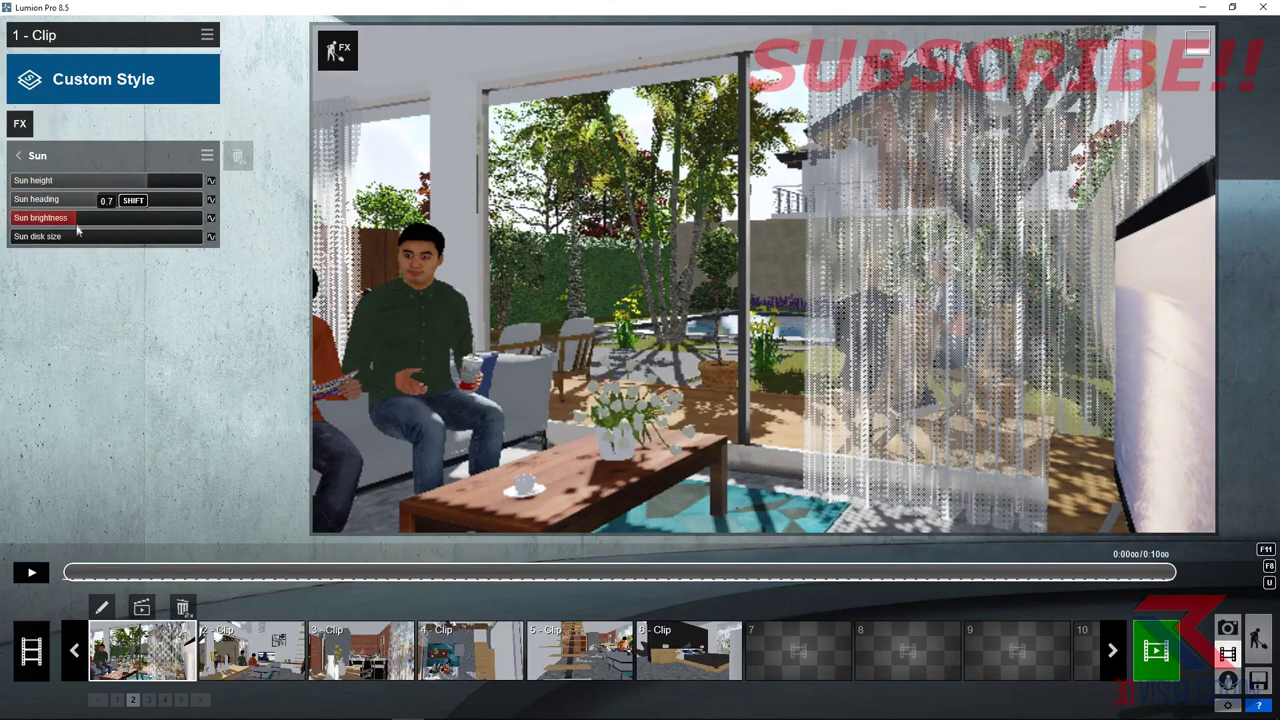
- Add a Shadow effect with Soft and Fine Detail shadows turned on
left_click(20, 124)
left_click(640, 233)
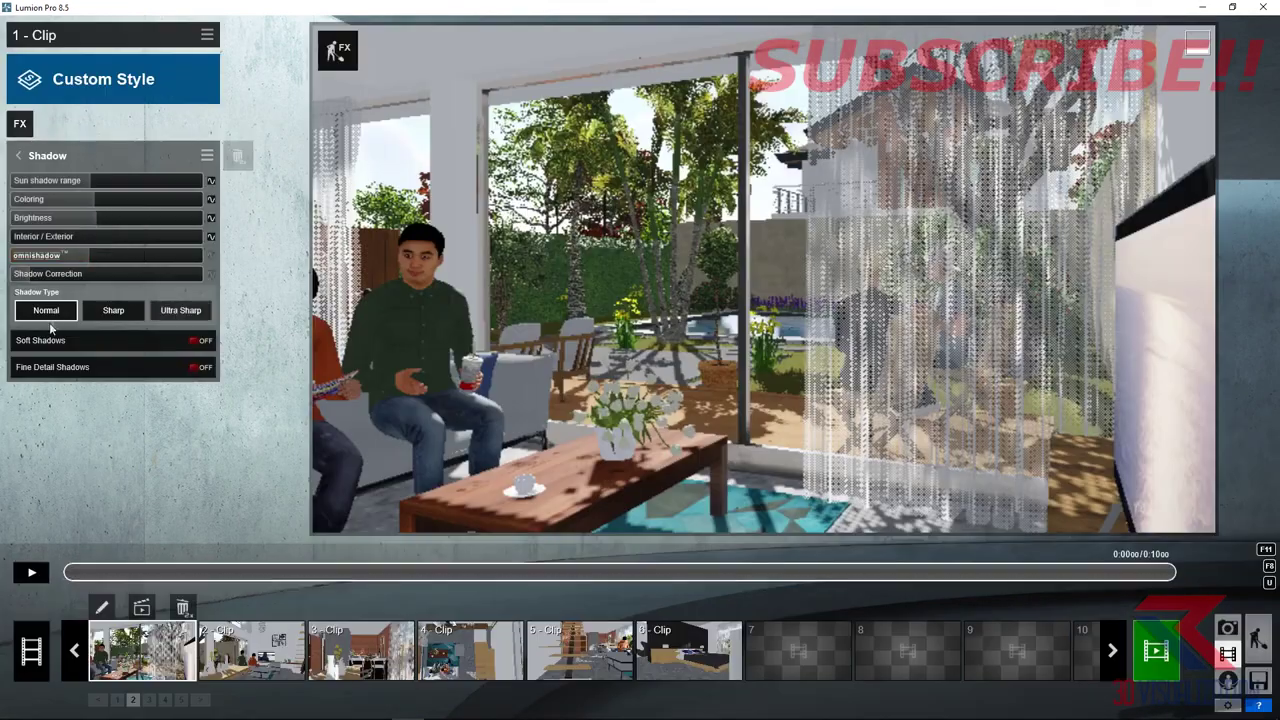
left_click(195, 341)
left_click(195, 367)
- Add a Reflection effect to the clip
left_click(20, 124)
left_click(840, 233)
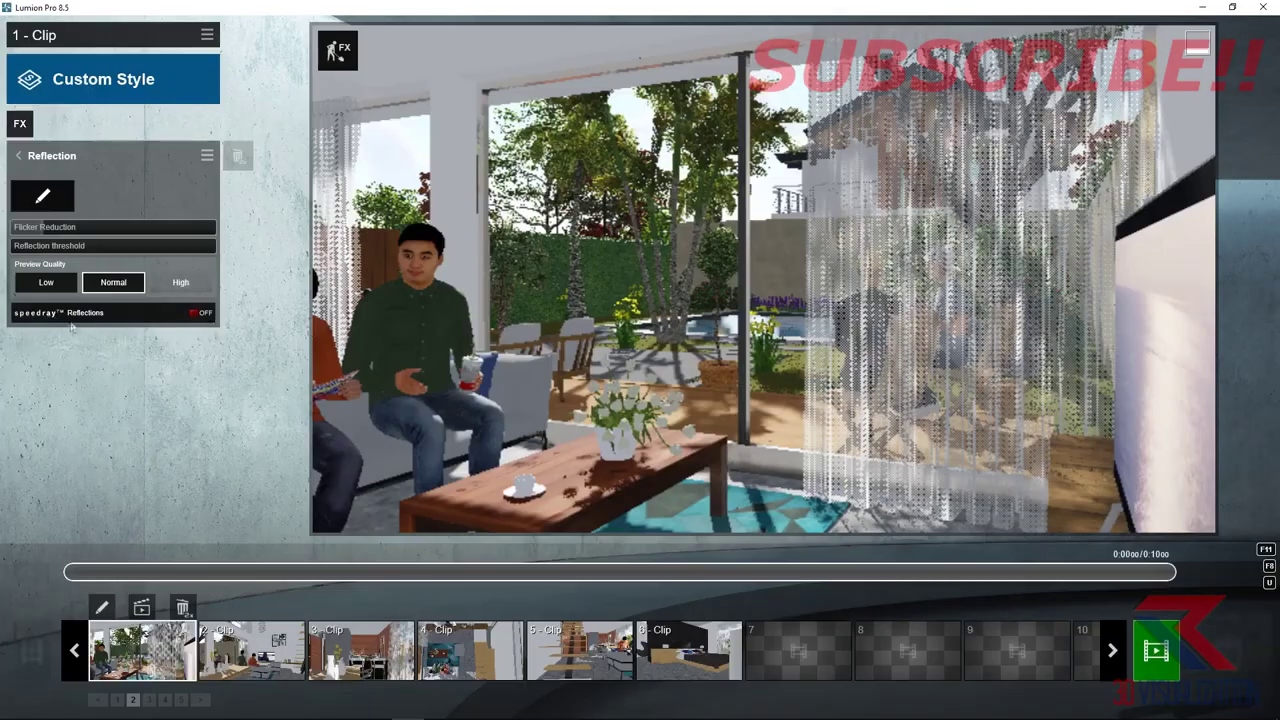
key("F11")
- Choose the window glass and the floor as the Reflection effect's three reflective planes
left_click(61, 690)
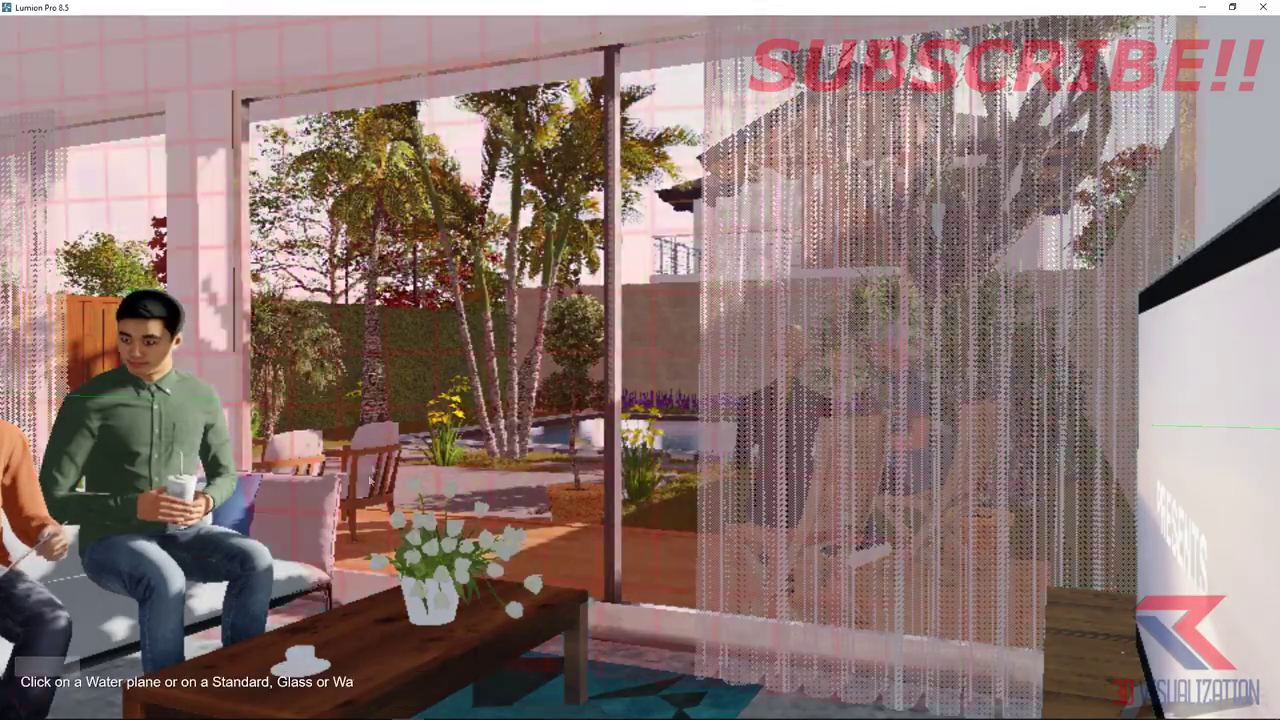
left_click(241, 565)
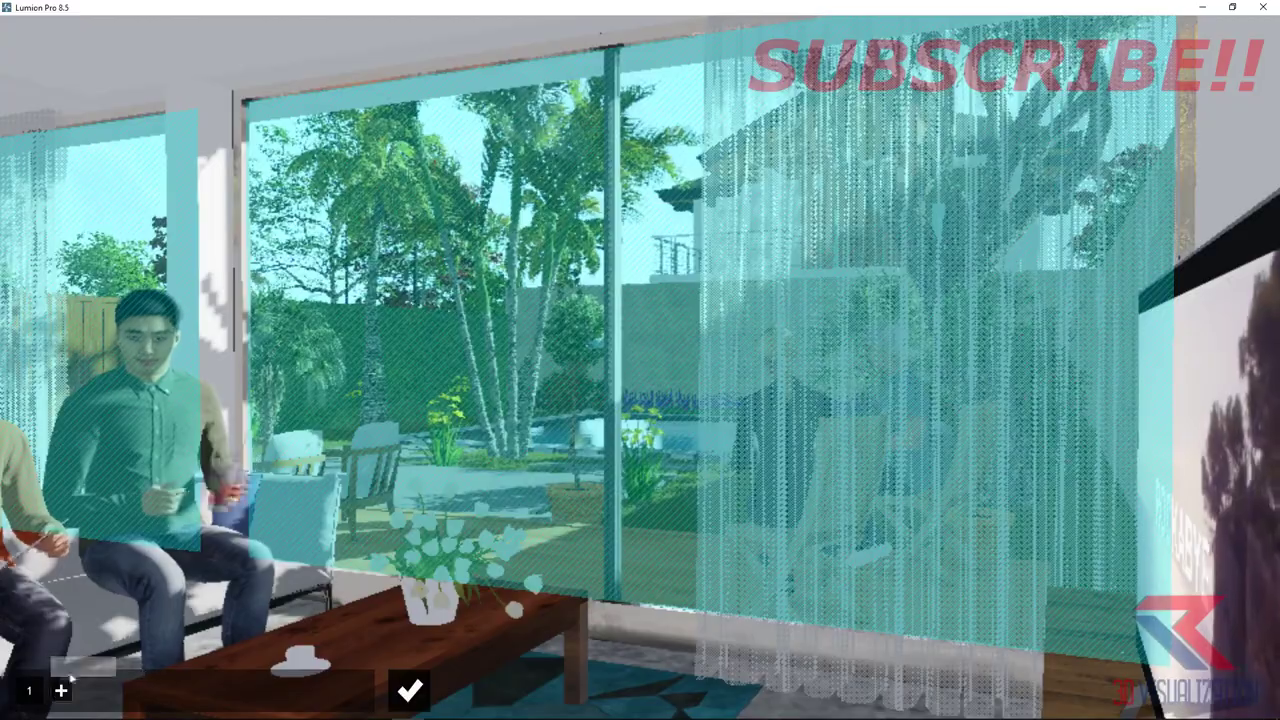
left_click(61, 690)
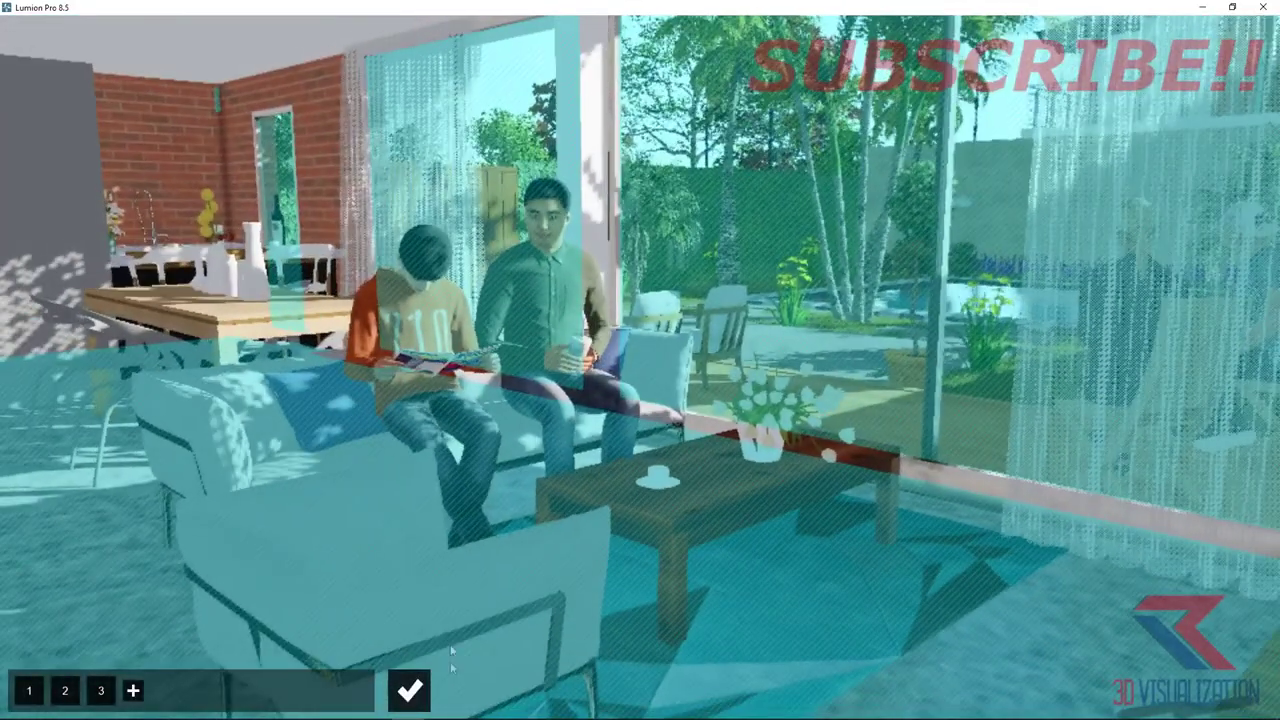
left_click(409, 689)
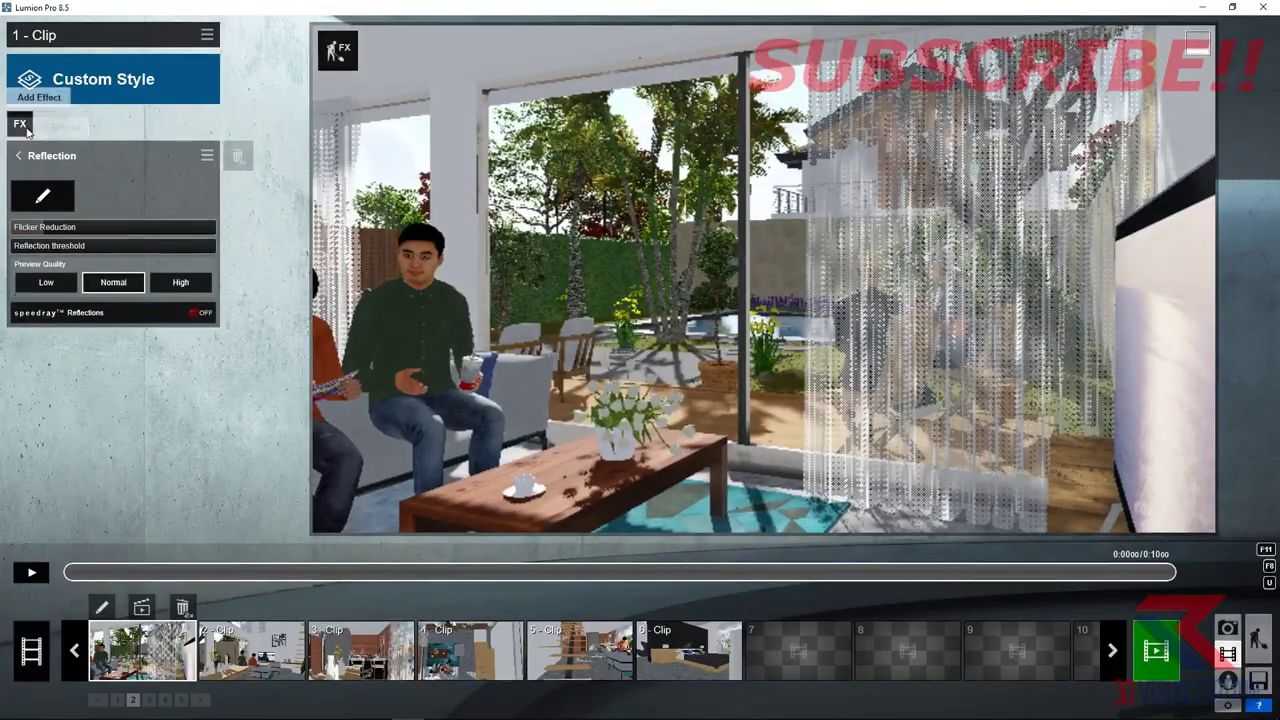
- Add the 2-Point Perspective camera effect and preview the clip end to end
left_click(27, 128)
left_click(391, 129)
left_click(797, 234)
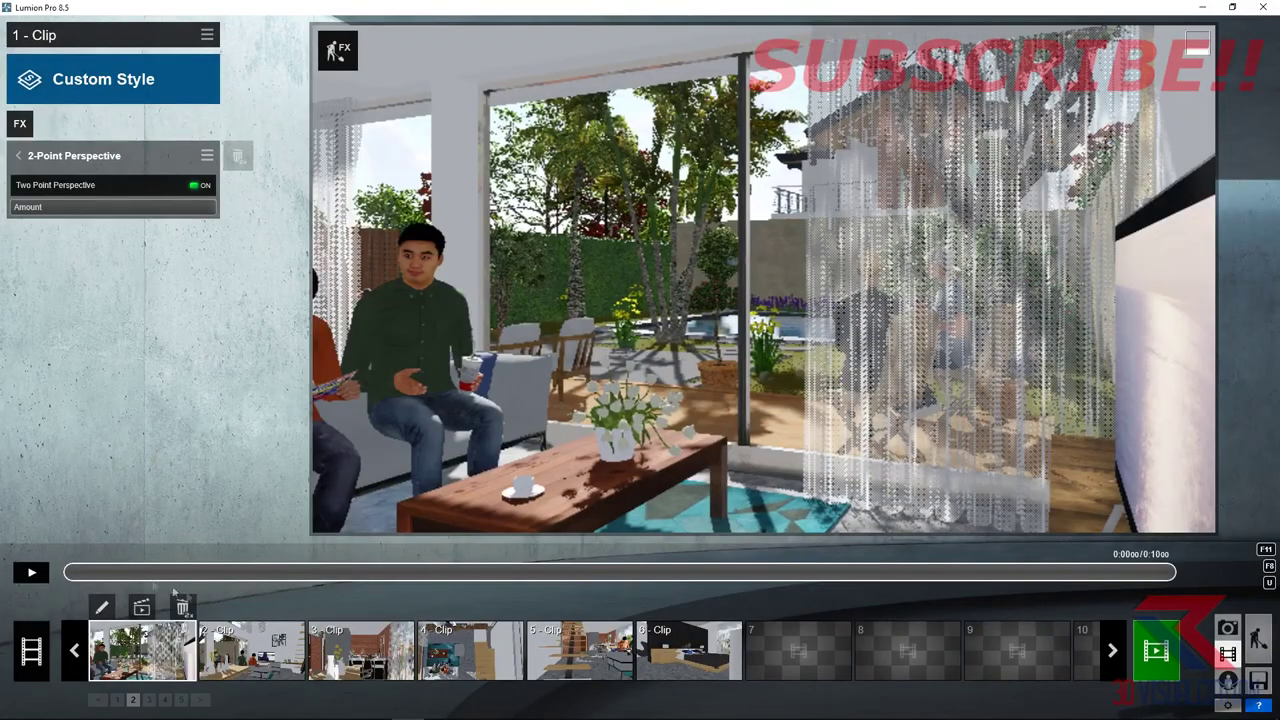
mouse_move(75, 575)
left_mouse_down()
mouse_move(1175, 572)
mouse_move(1055, 572)
left_mouse_up()
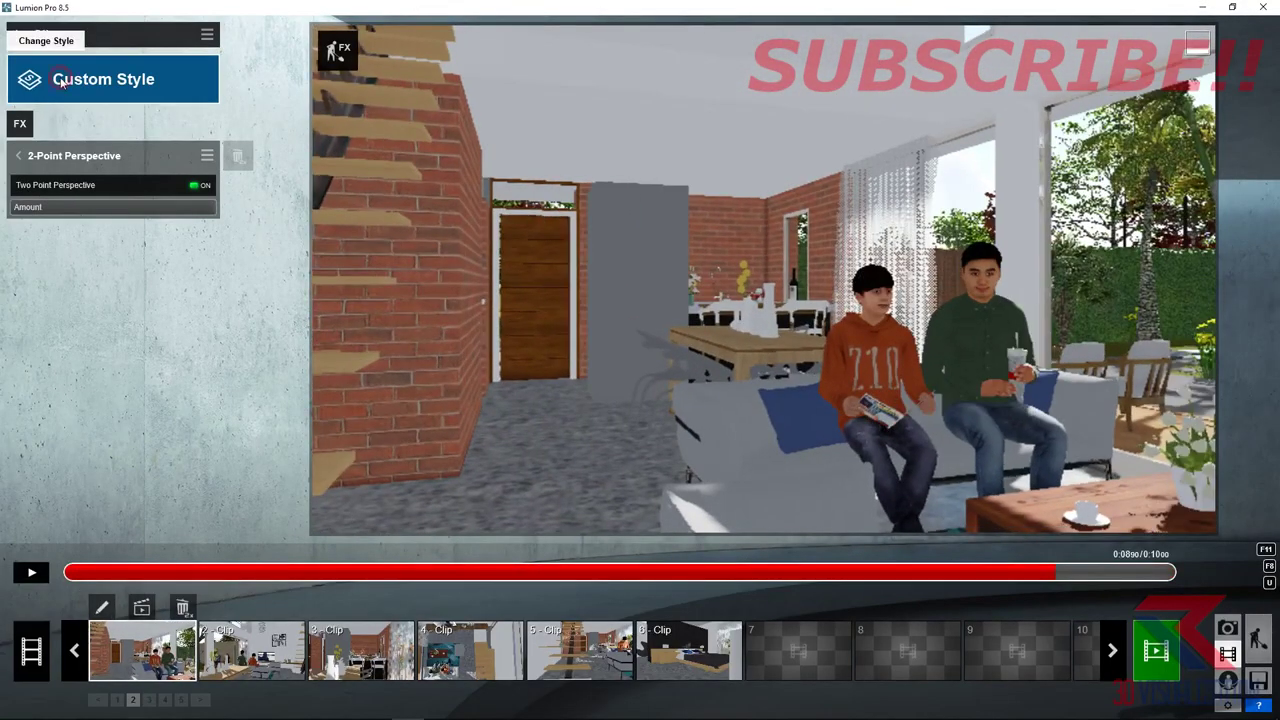
- Apply the Interior style to the clip and review the result
left_click(60, 83)
left_click(853, 240)
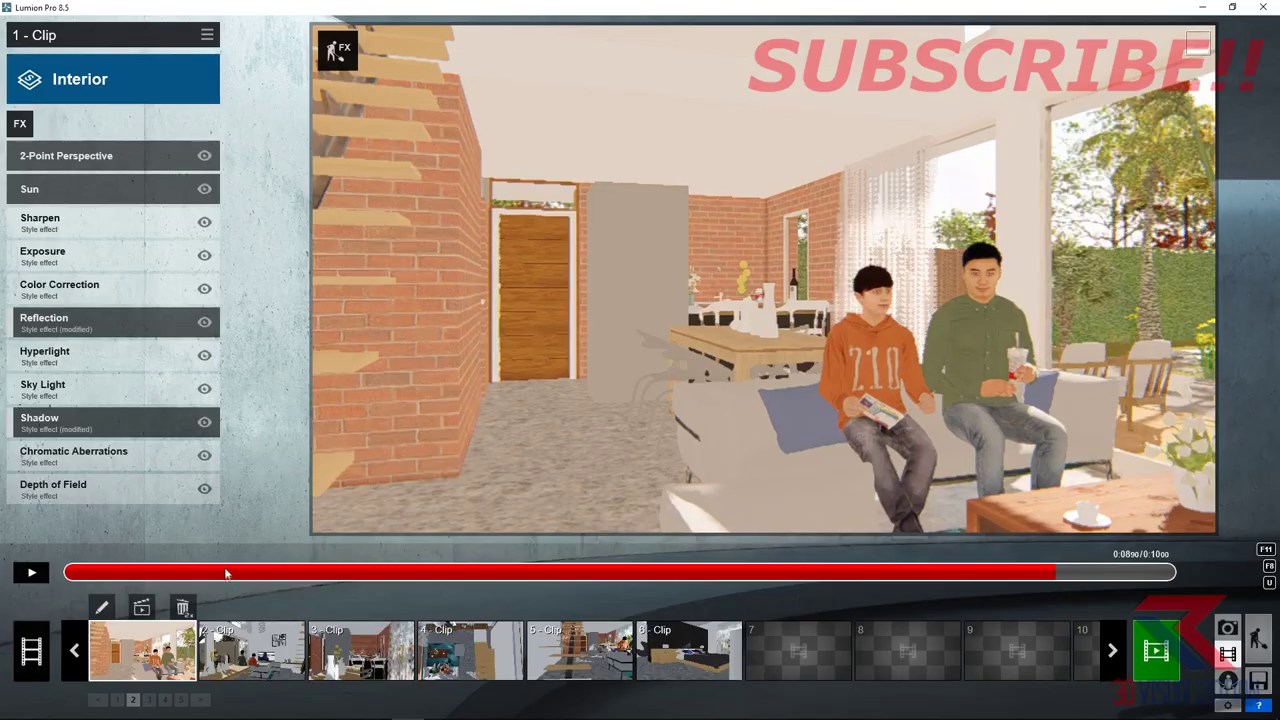
mouse_move(75, 572)
left_mouse_down()
mouse_move(733, 560)
mouse_move(1105, 572)
left_mouse_up()
left_click(622, 572)
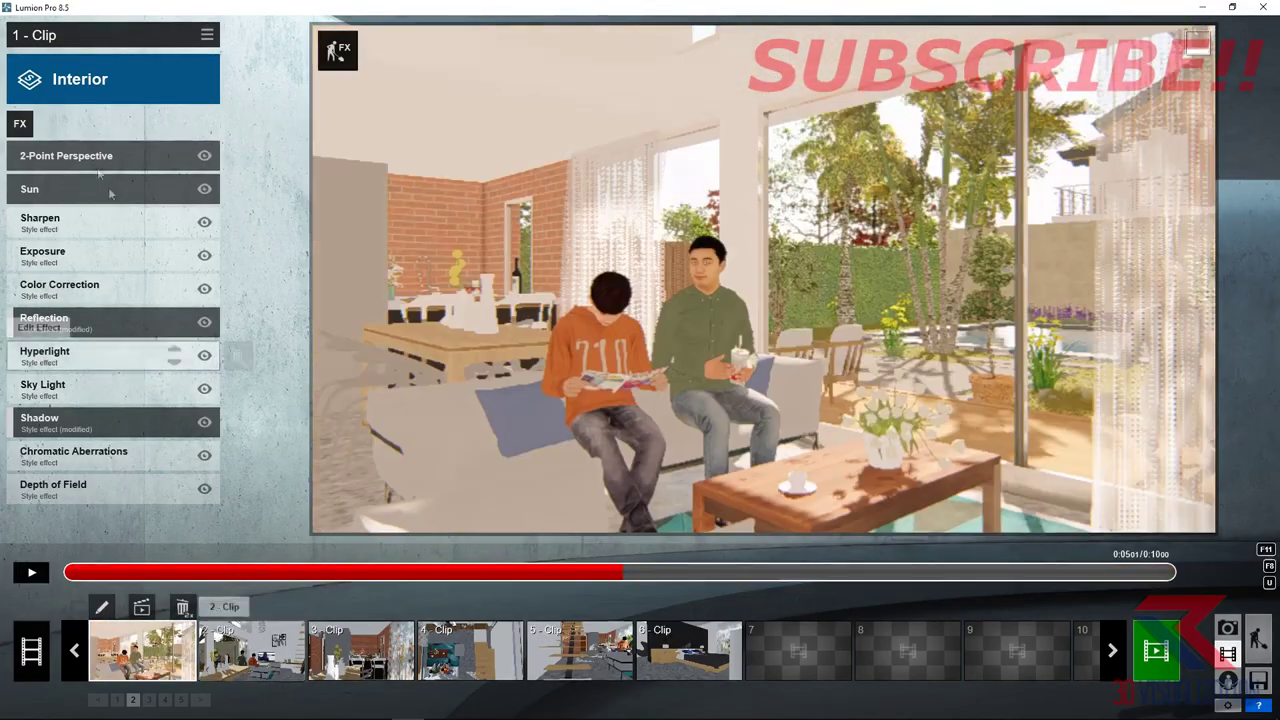
- Add a Wind effect with Foliage Wind Strength at maximum
left_click(12, 127)
left_click(497, 129)
left_click(433, 472)
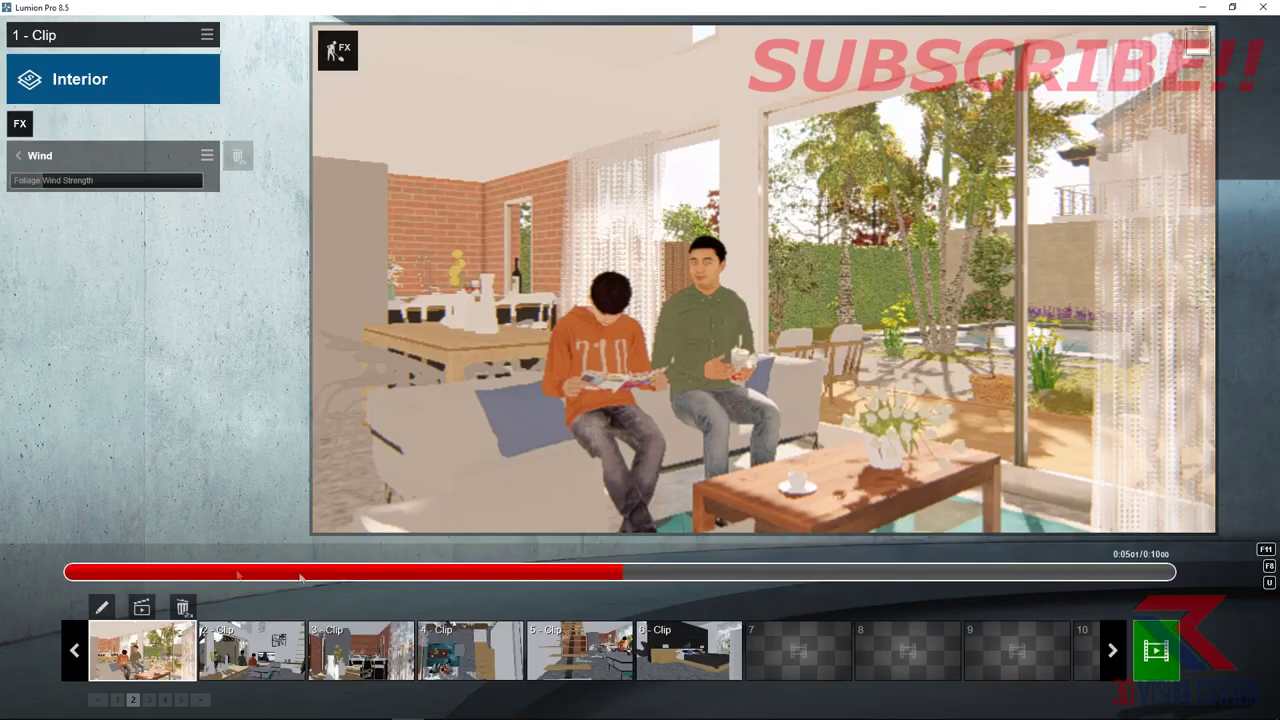
left_click_drag(45, 181, 238, 187)
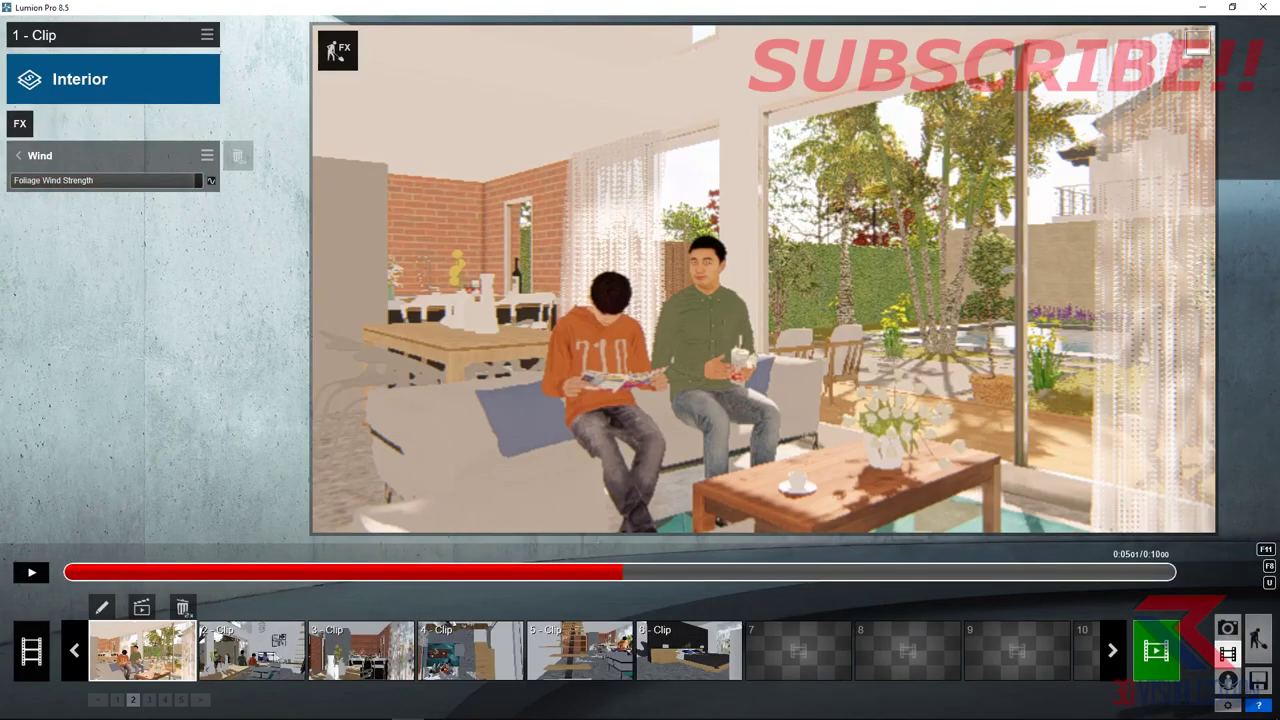
left_click(250, 650)
left_click(140, 650)
- Copy clip 1's effects and paste them onto clips 2 and 3
left_click(207, 35)
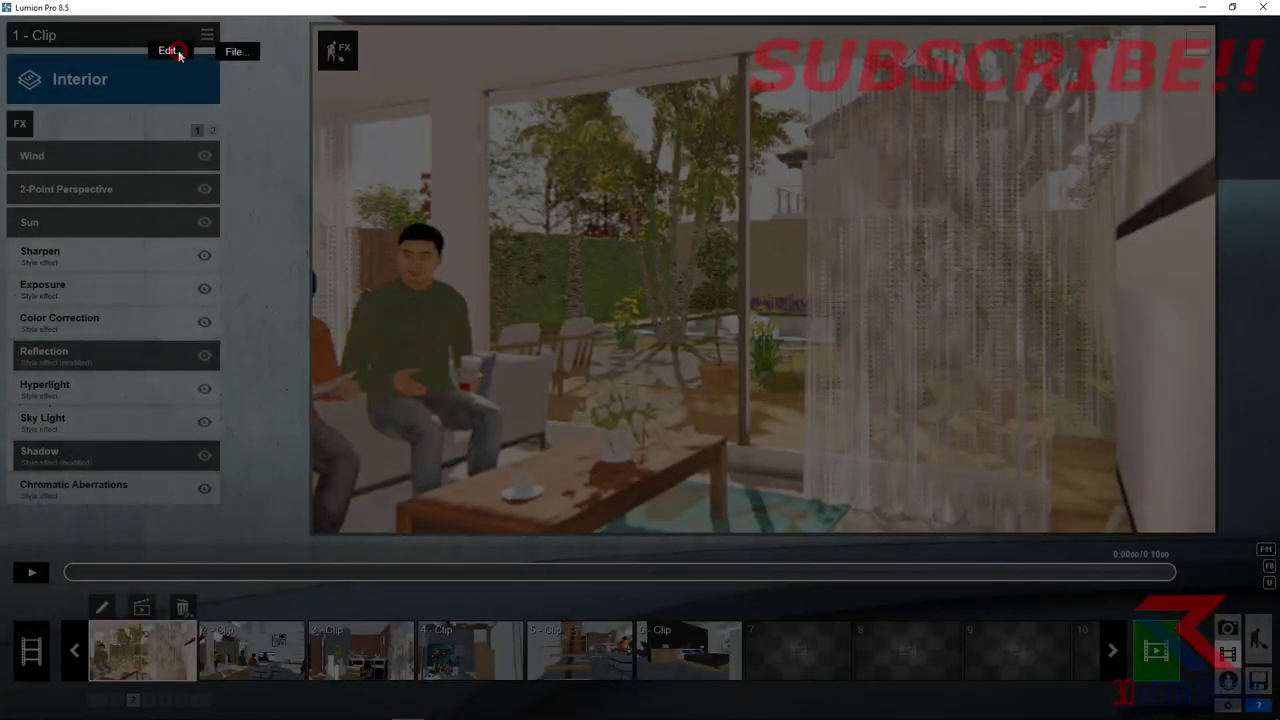
left_click(227, 55)
left_click(250, 650)
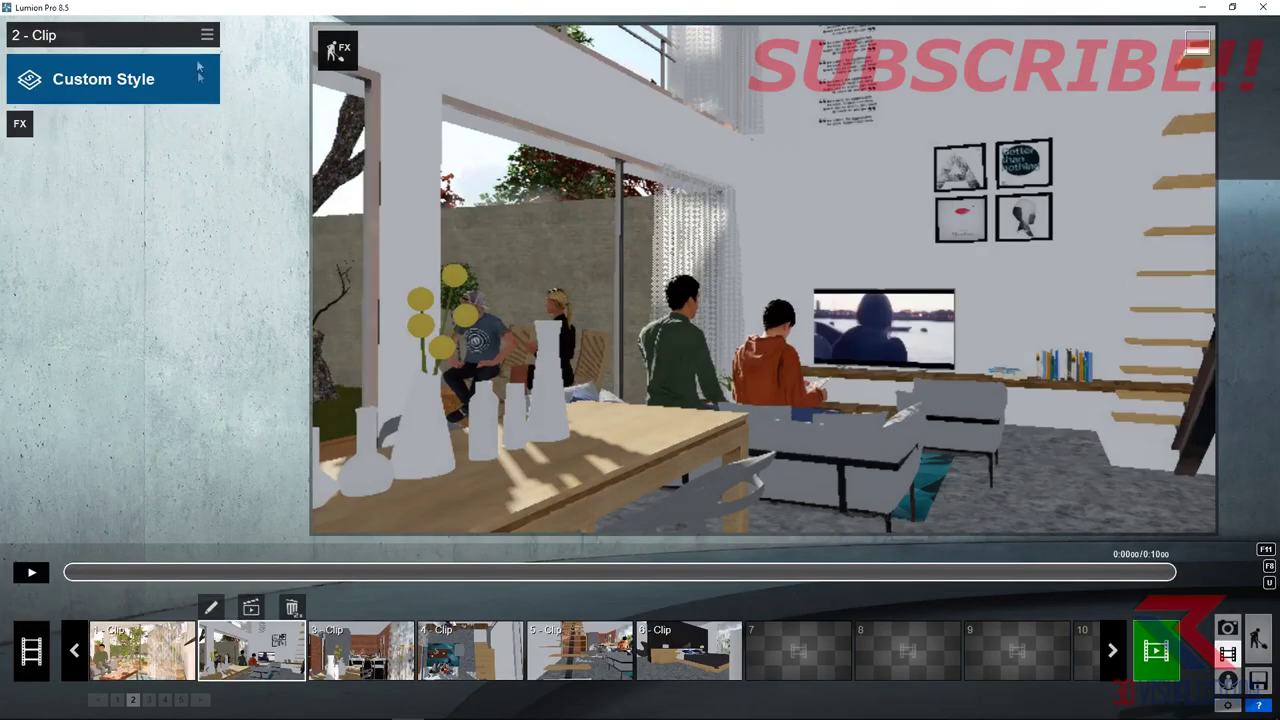
left_click(207, 35)
left_click(231, 72)
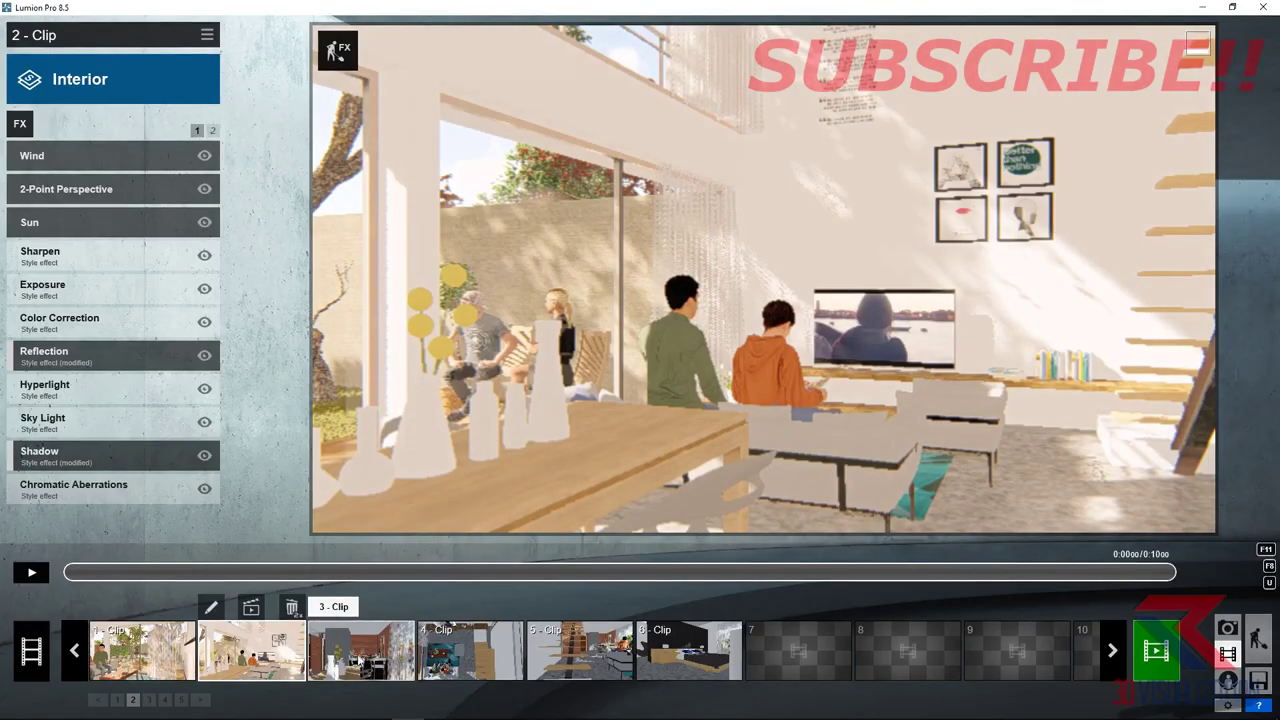
left_click(360, 650)
left_click(207, 35)
left_click(233, 71)
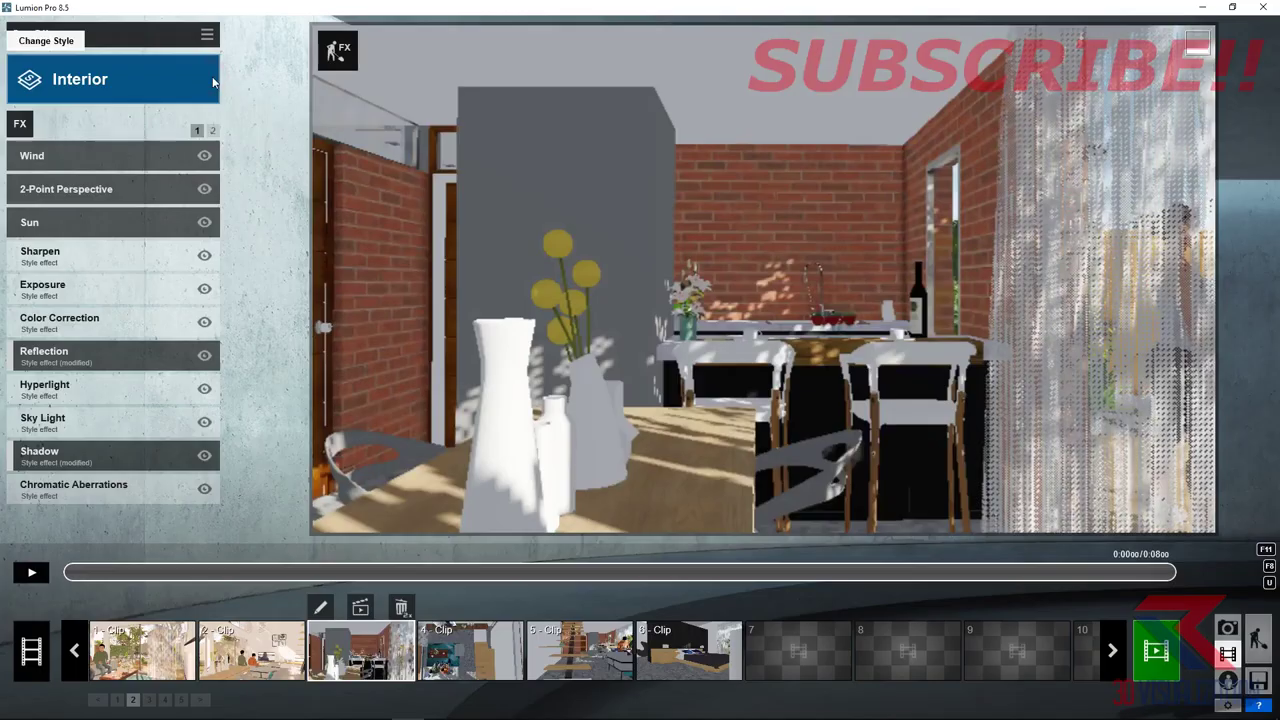
- Paste the effects onto clip 4 and remove its 2-Point Perspective effect
left_click(470, 650)
left_click(207, 35)
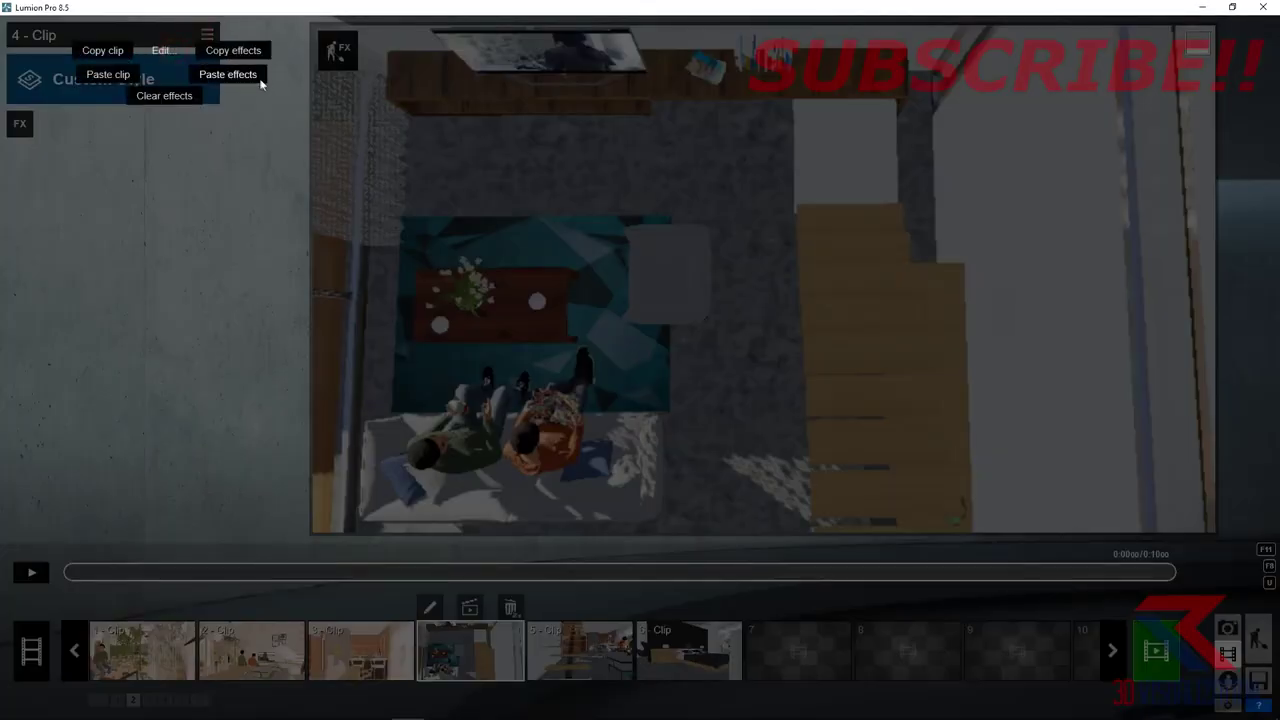
left_click(233, 71)
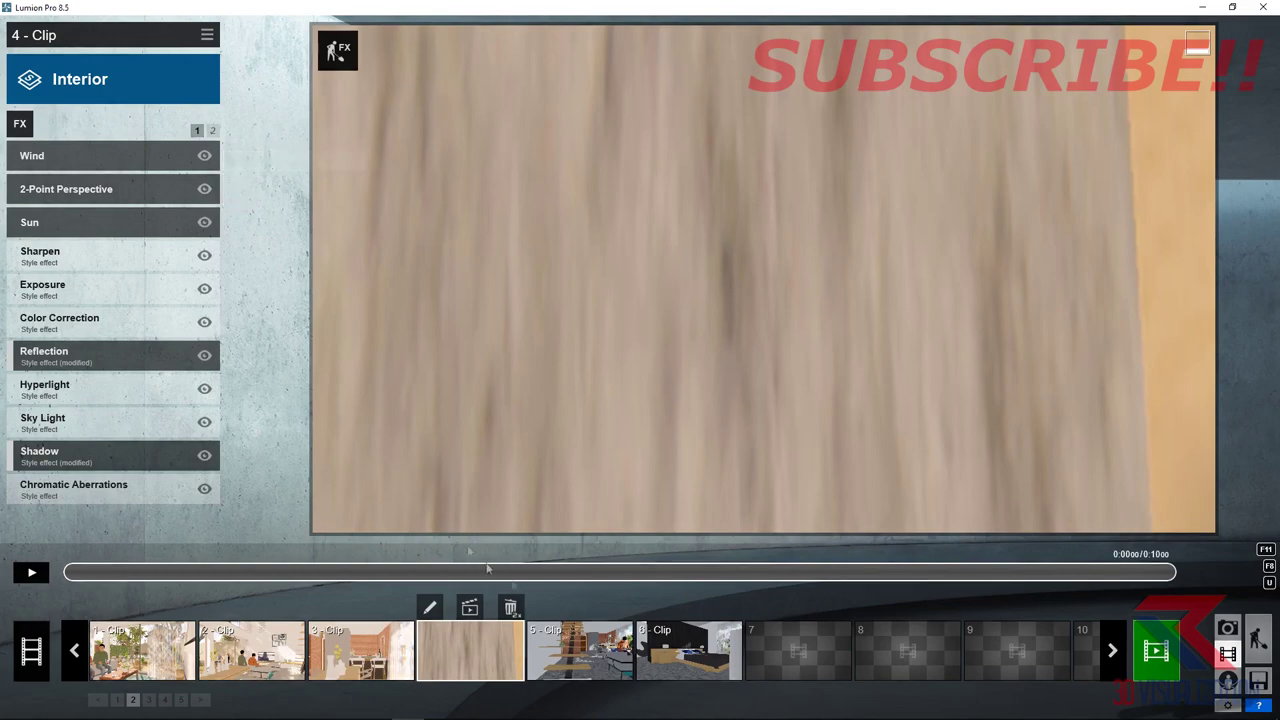
double_click(237, 189)
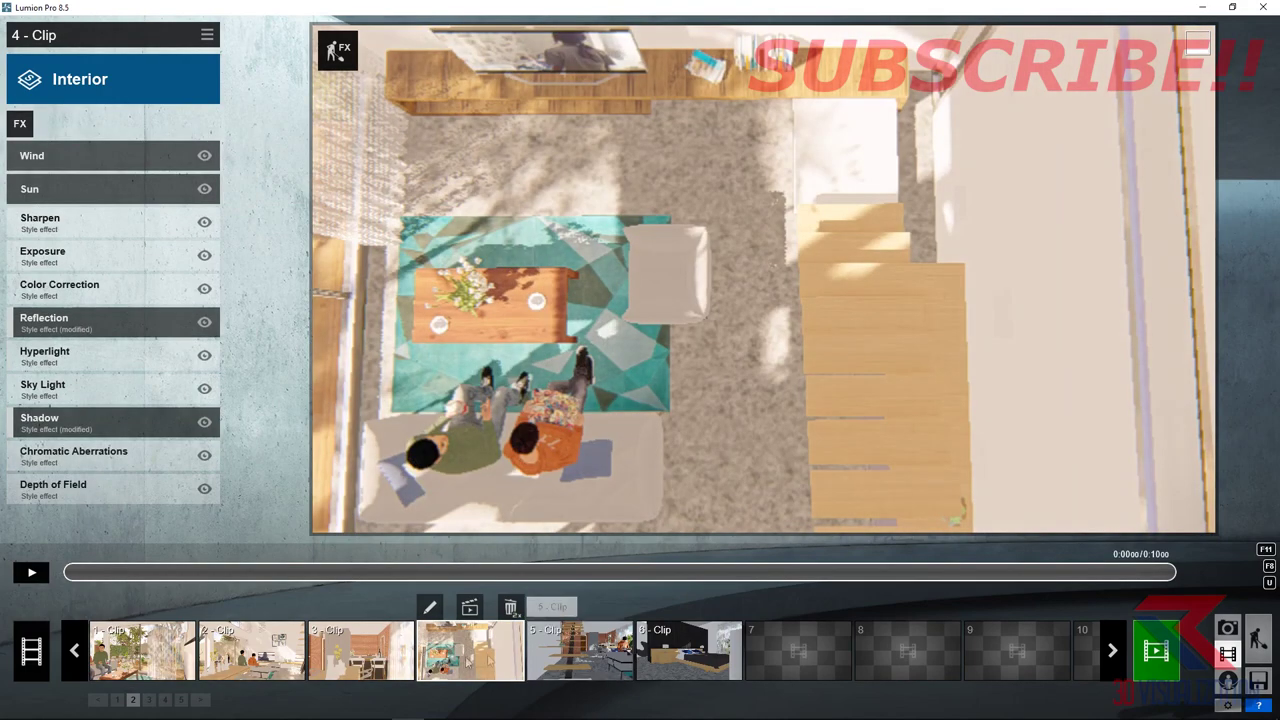
- Paste the Interior effects onto clips 5 and 6
left_click(578, 650)
left_click(207, 35)
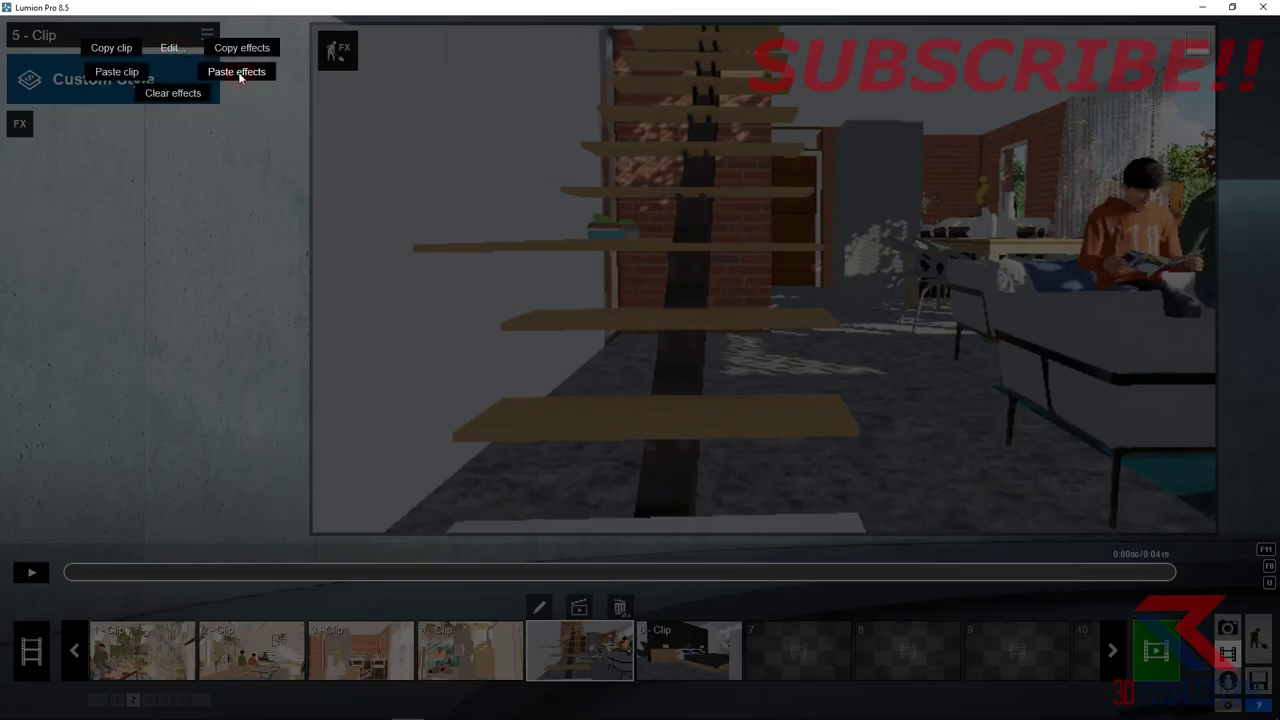
left_click(236, 72)
left_click(688, 650)
left_click(207, 35)
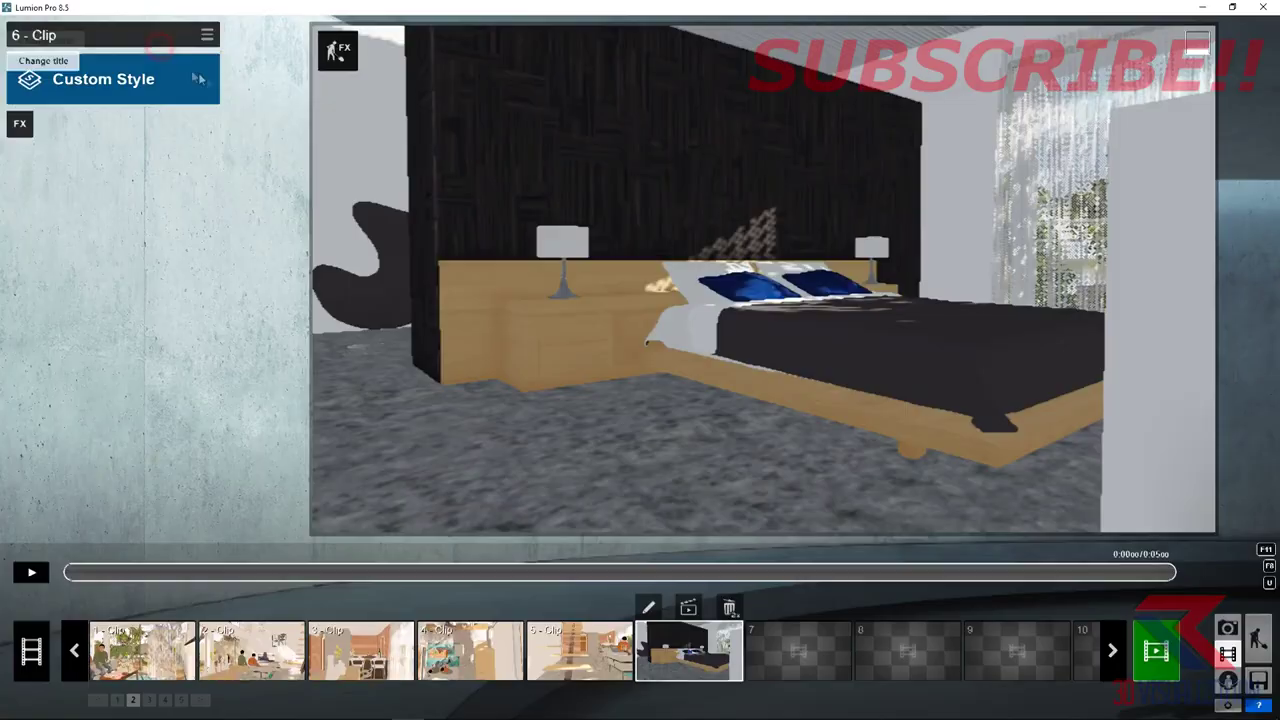
left_click(207, 35)
left_click(238, 71)
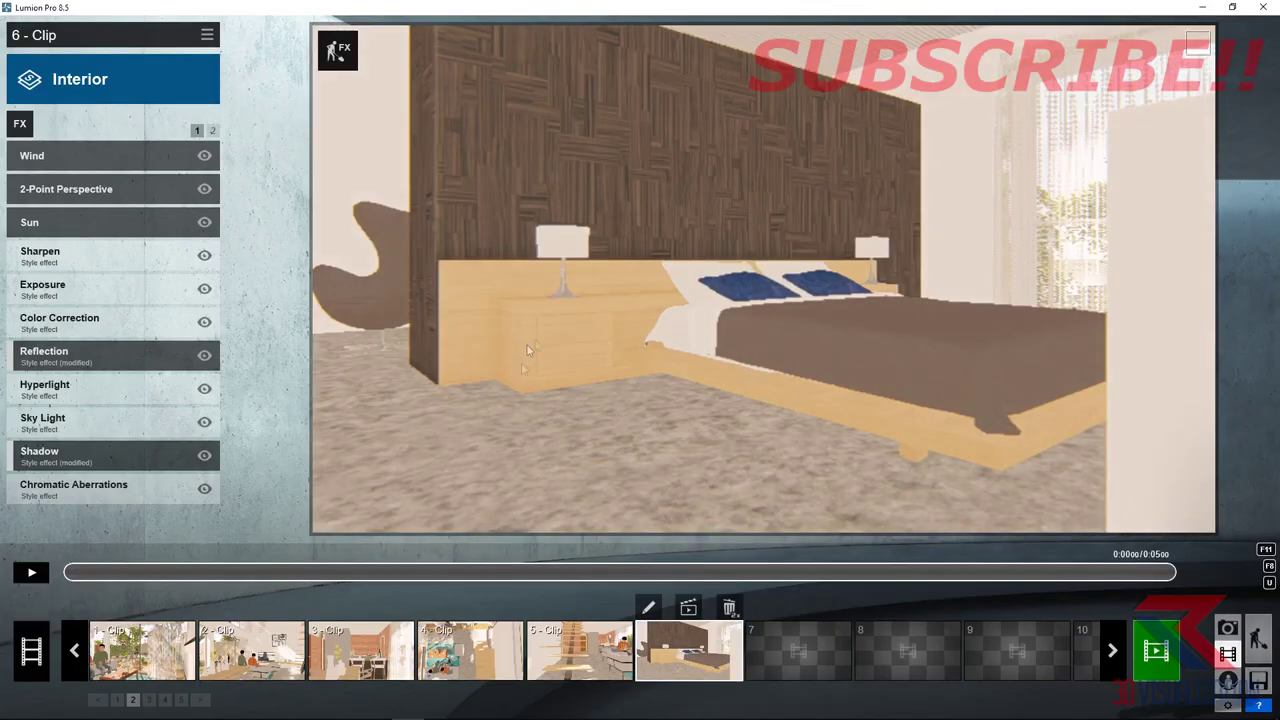
- Select clip 1 of the exterior clip set and choose a Full HD movie render
left_click(133, 702)
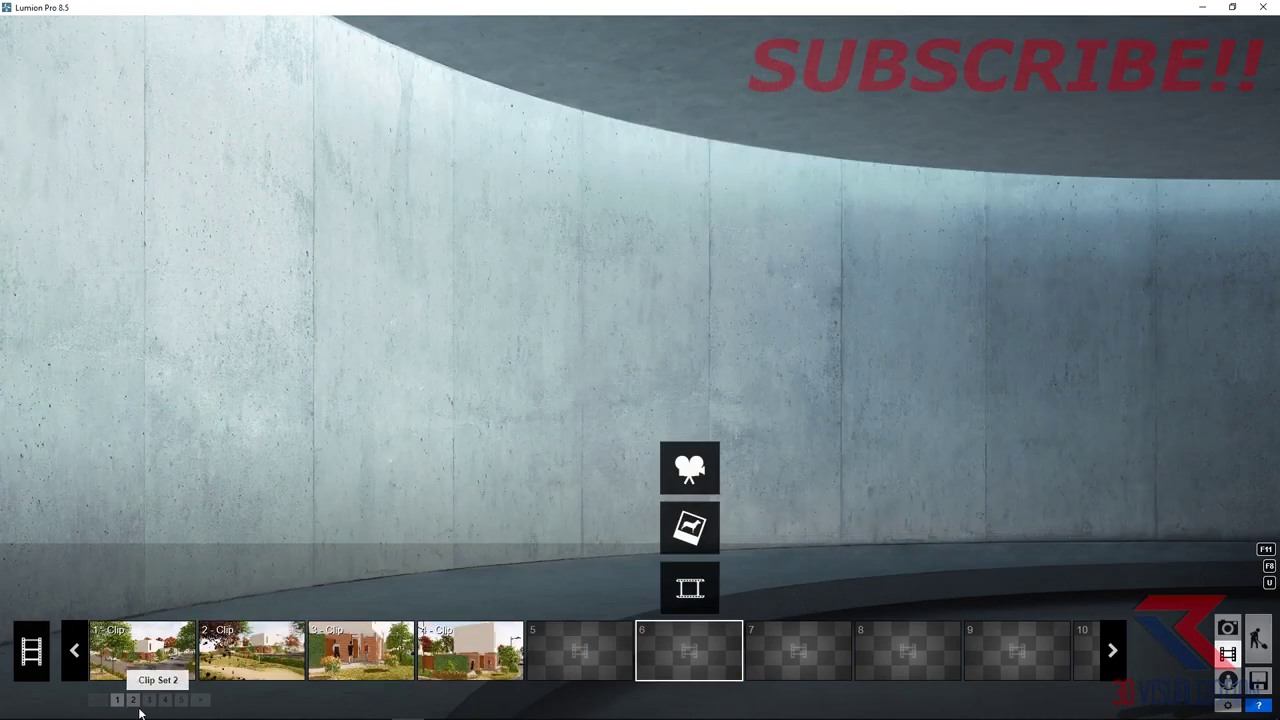
left_click(470, 650)
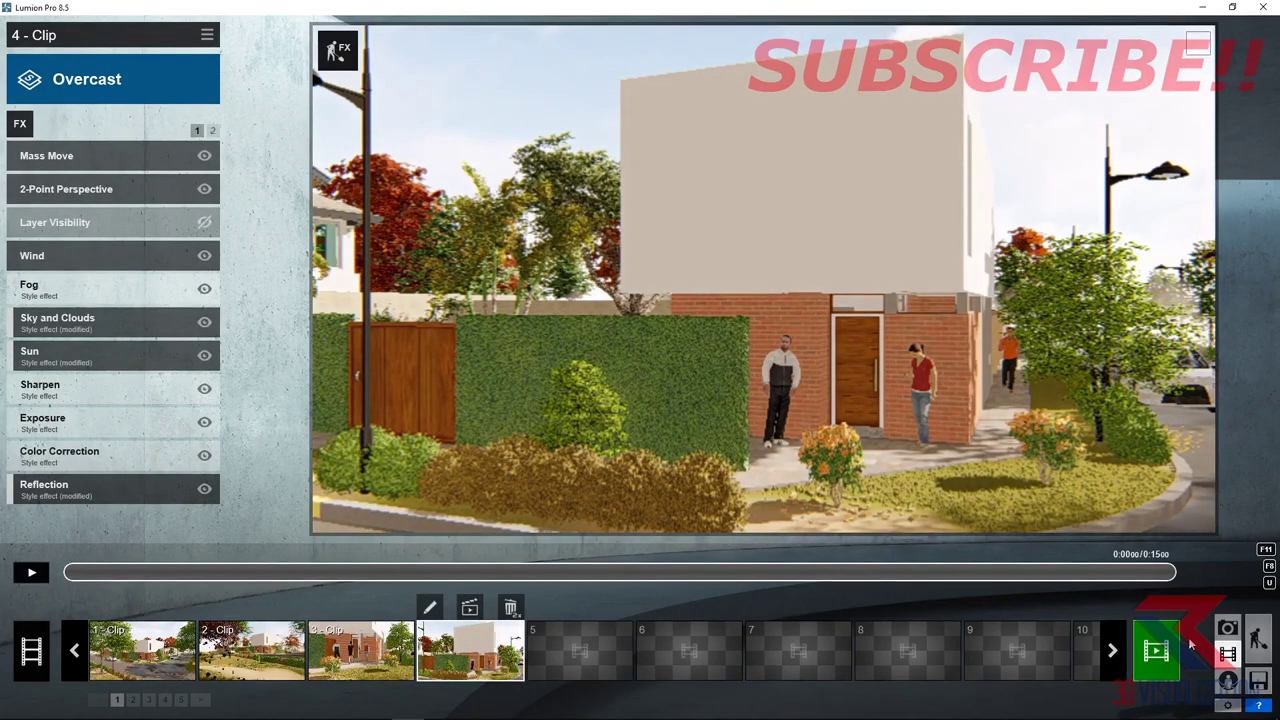
left_click(1115, 650)
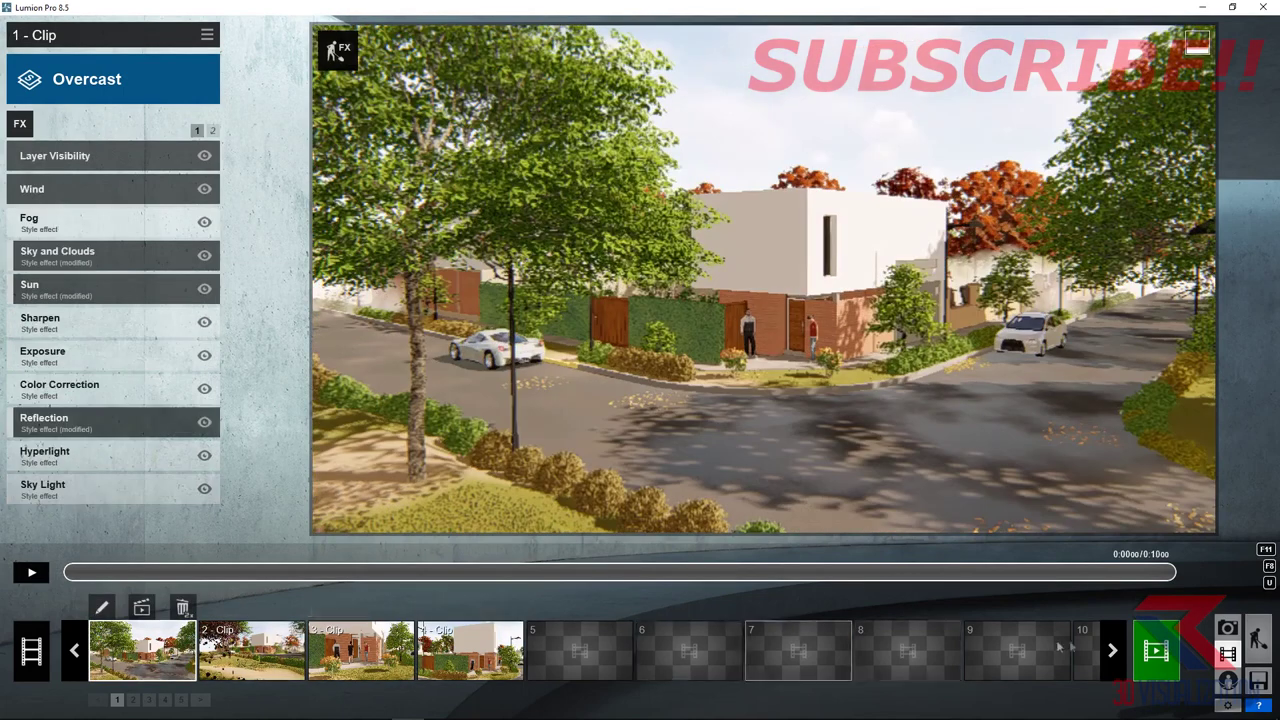
left_click(1166, 652)
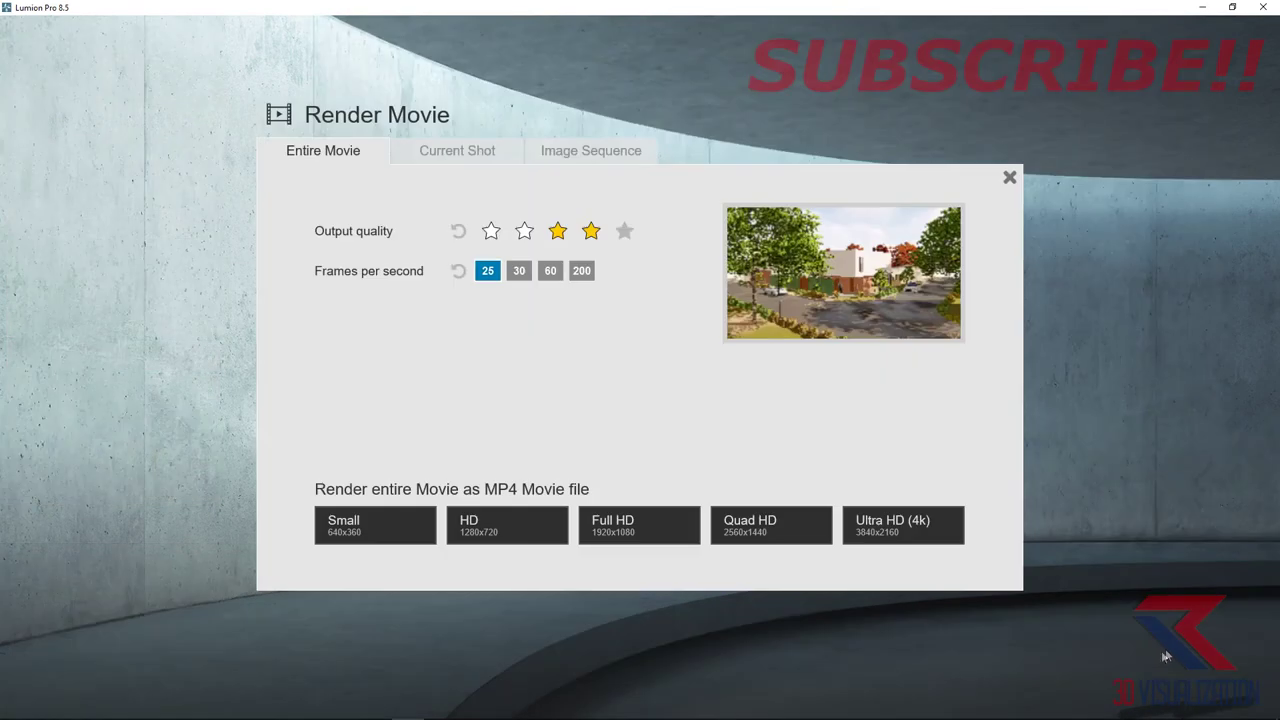
left_click(627, 527)
- Save the render as '1 - Clip' in a new RENDER ANIMATION folder to start rendering
left_click(278, 49)
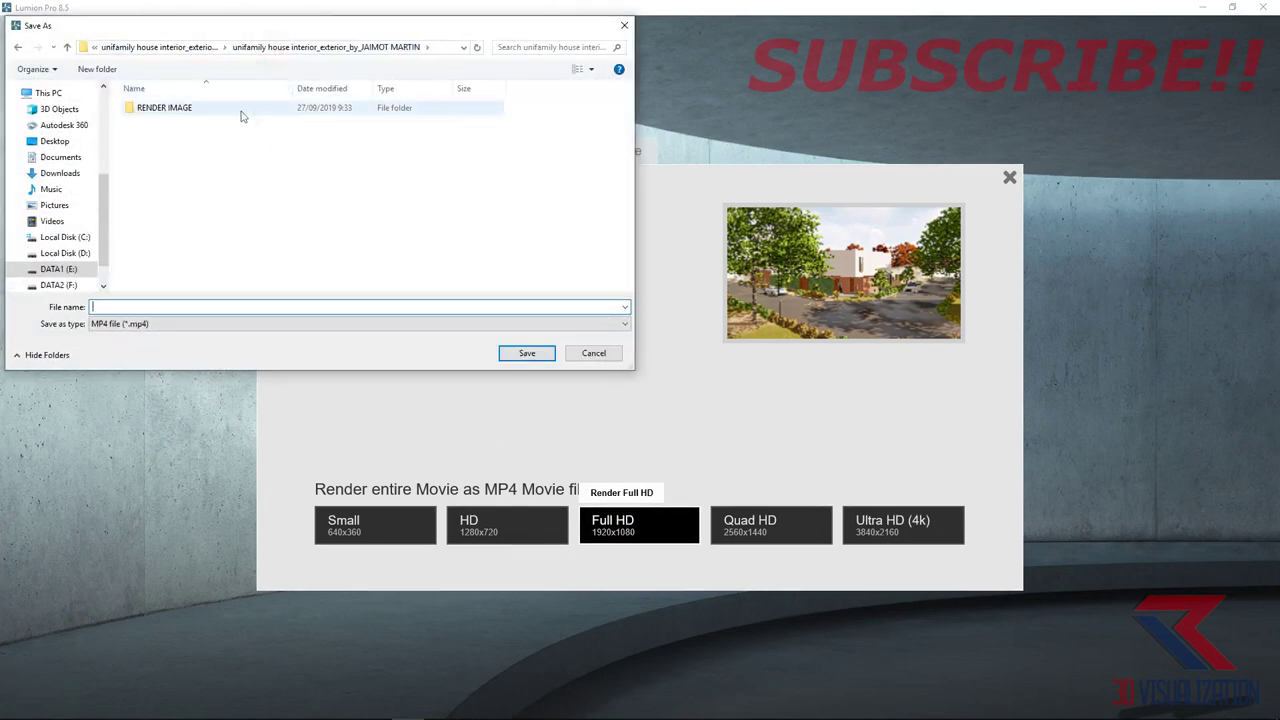
left_click(99, 74)
type("RENDER ANIMATION")
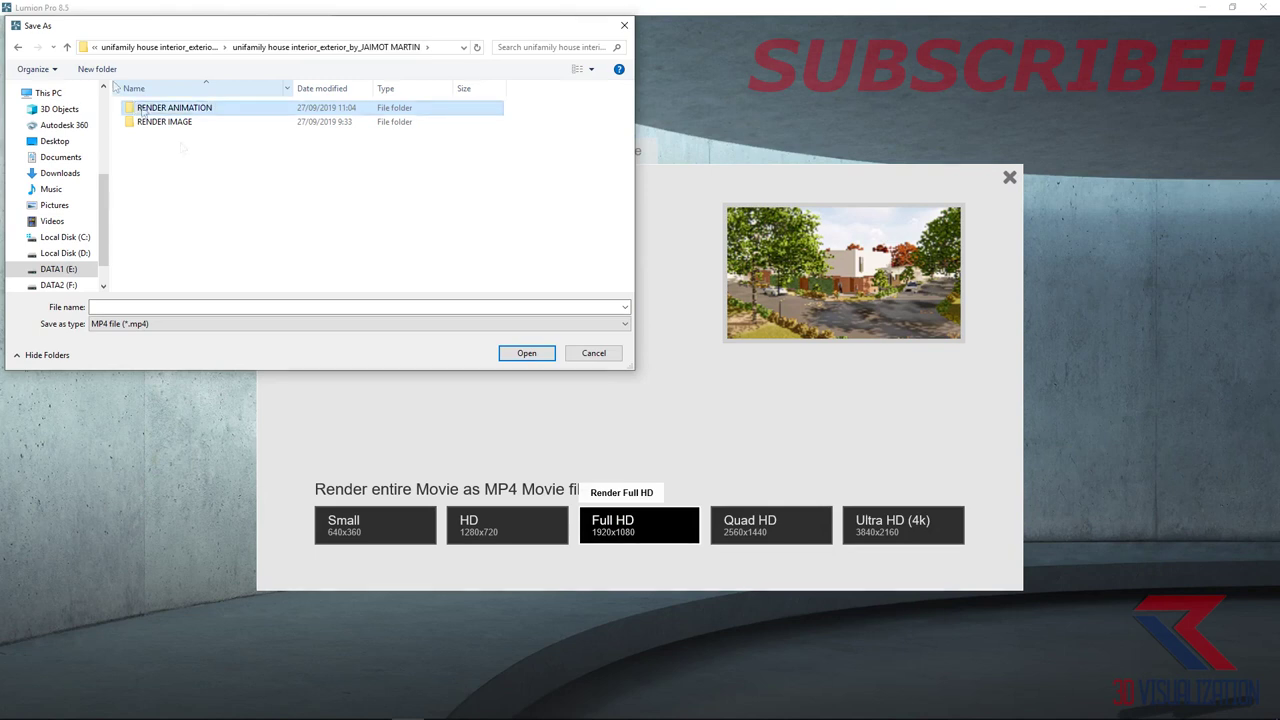
double_click(390, 112)
left_click(293, 307)
type("1 EXTERIOR")
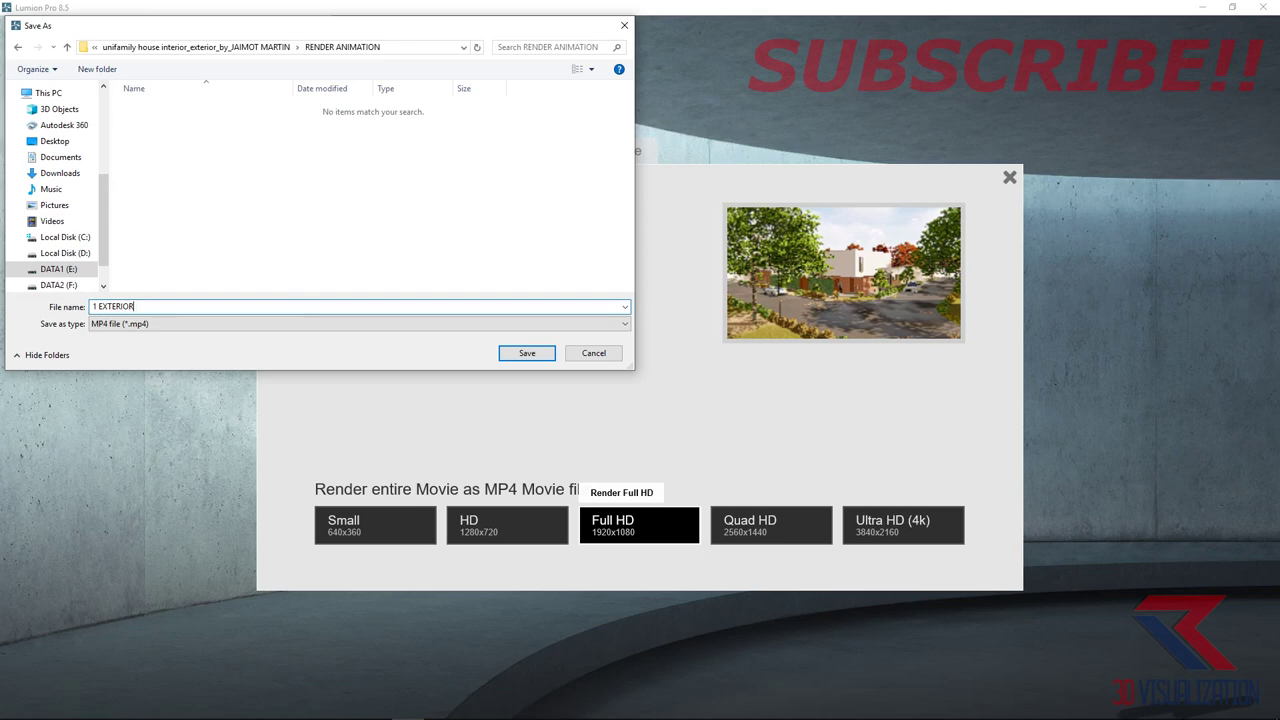
key("Return")
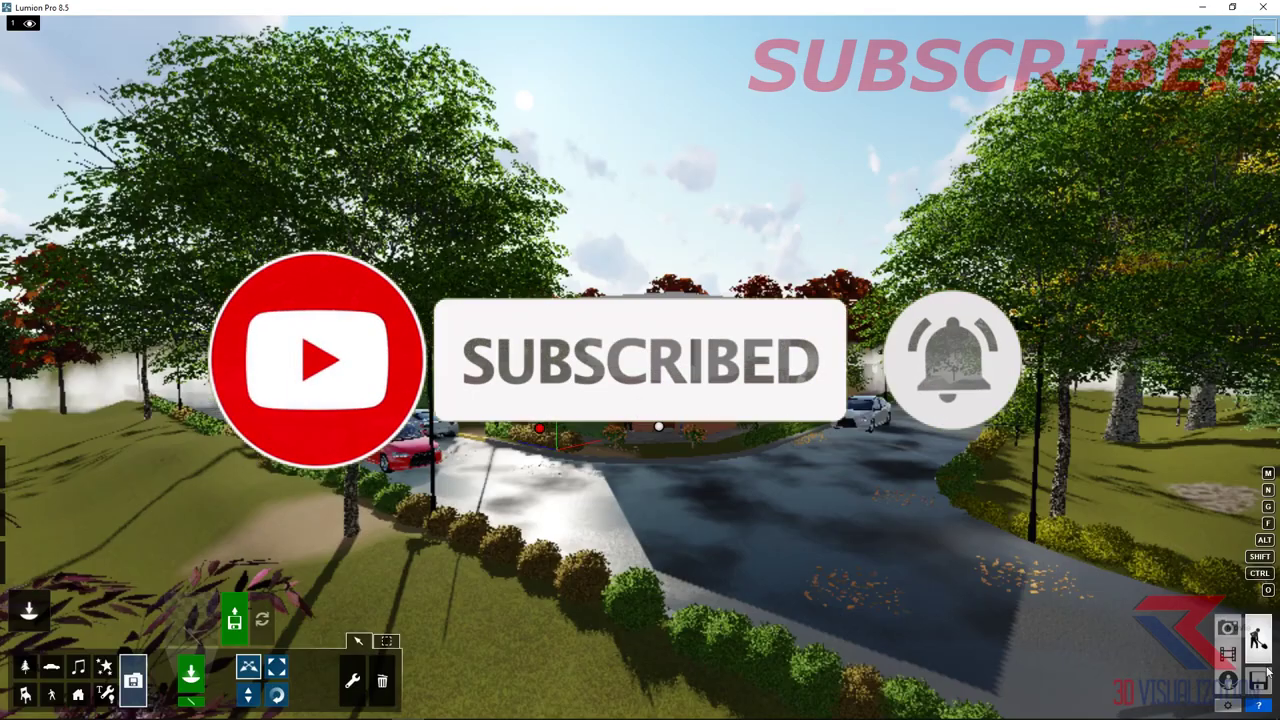
- In Movie mode, preview interior clips 2 through 6, then open the Render Movie settings
left_click(1228, 653)
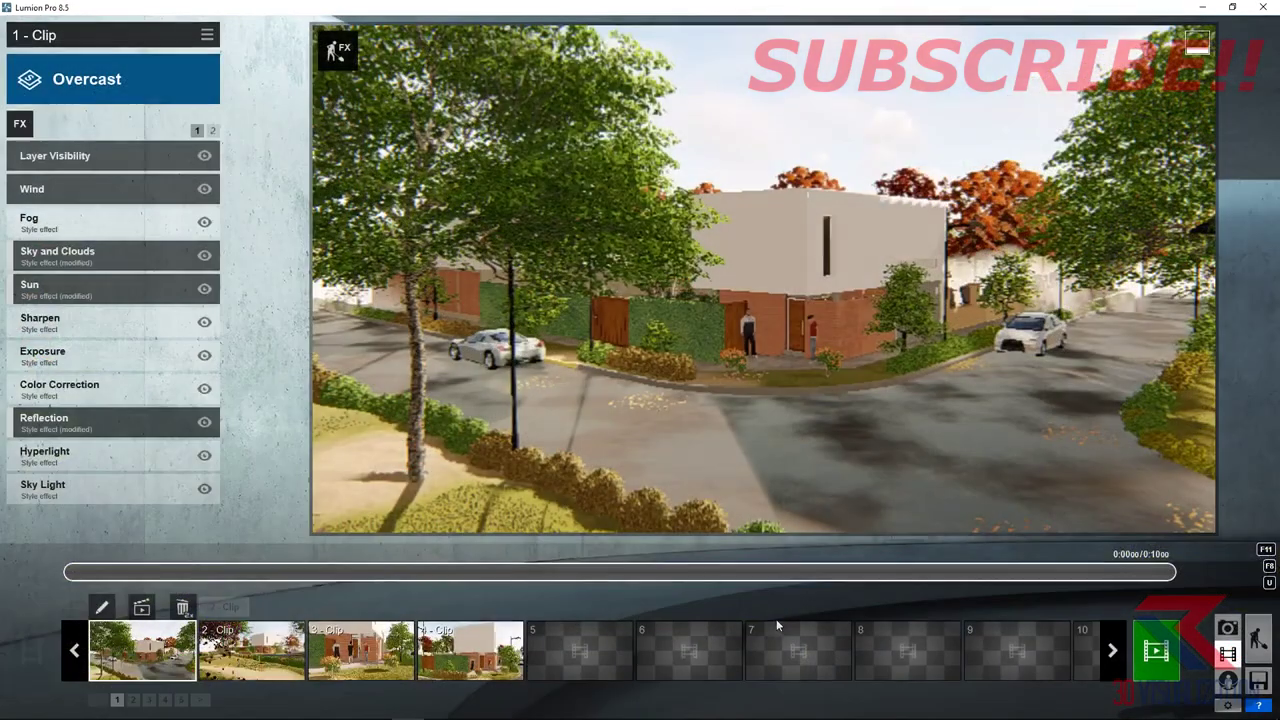
left_click(131, 699)
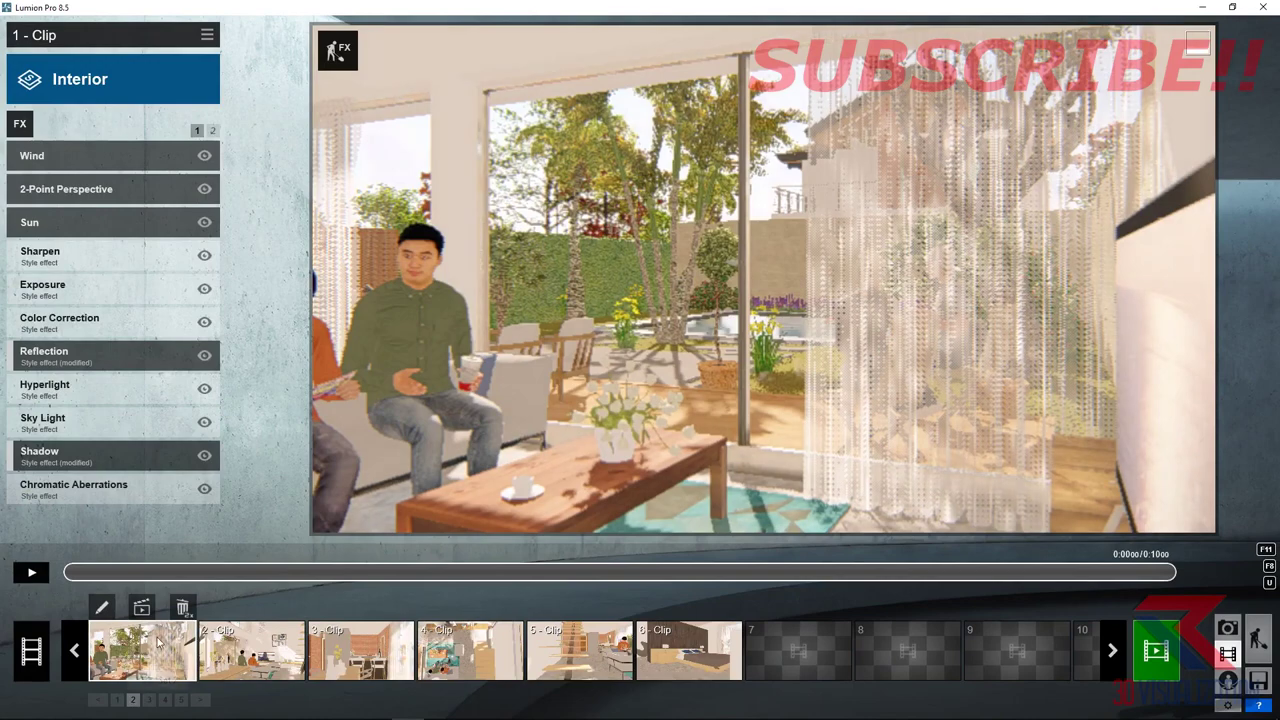
left_click(260, 655)
left_click(360, 652)
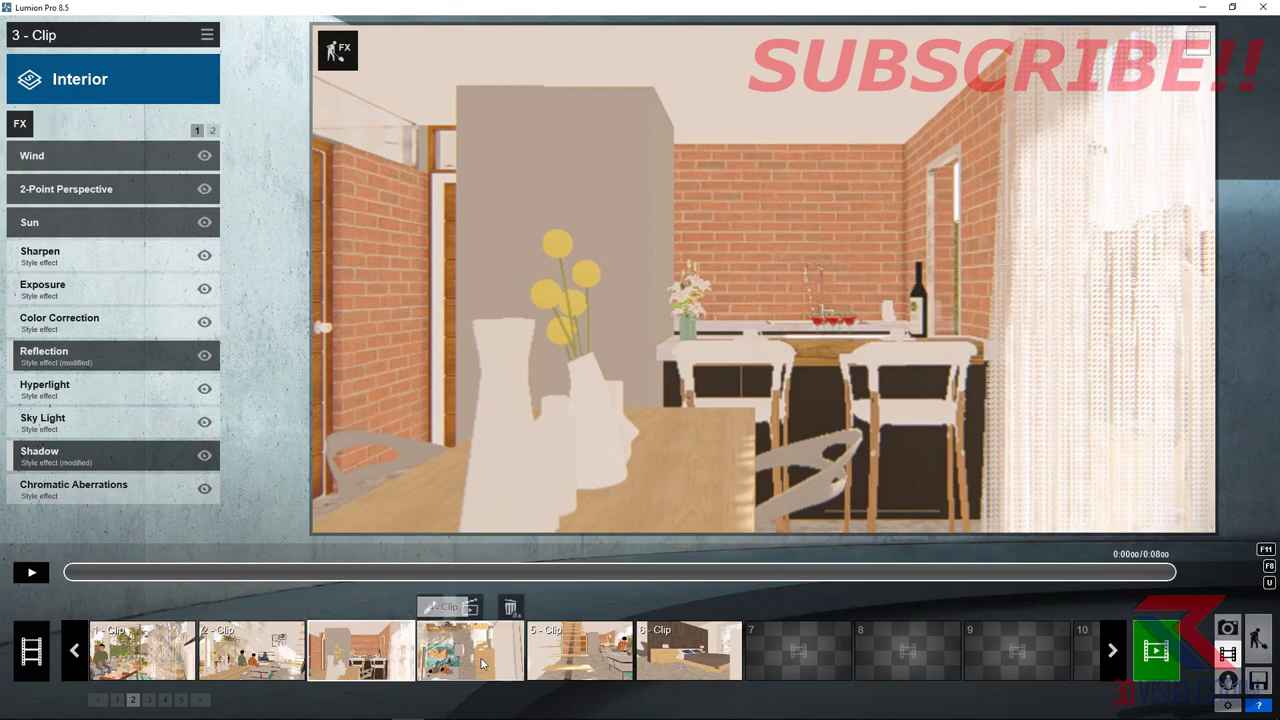
left_click(482, 664)
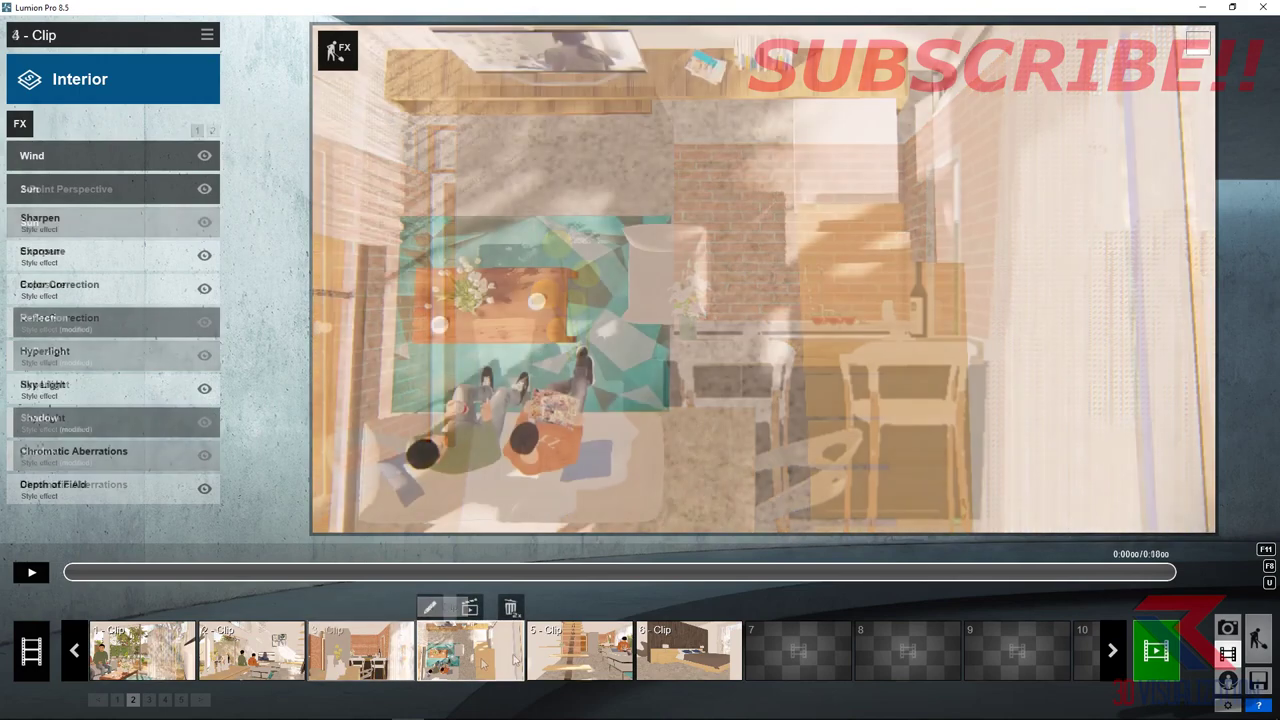
left_click(585, 655)
left_click(684, 655)
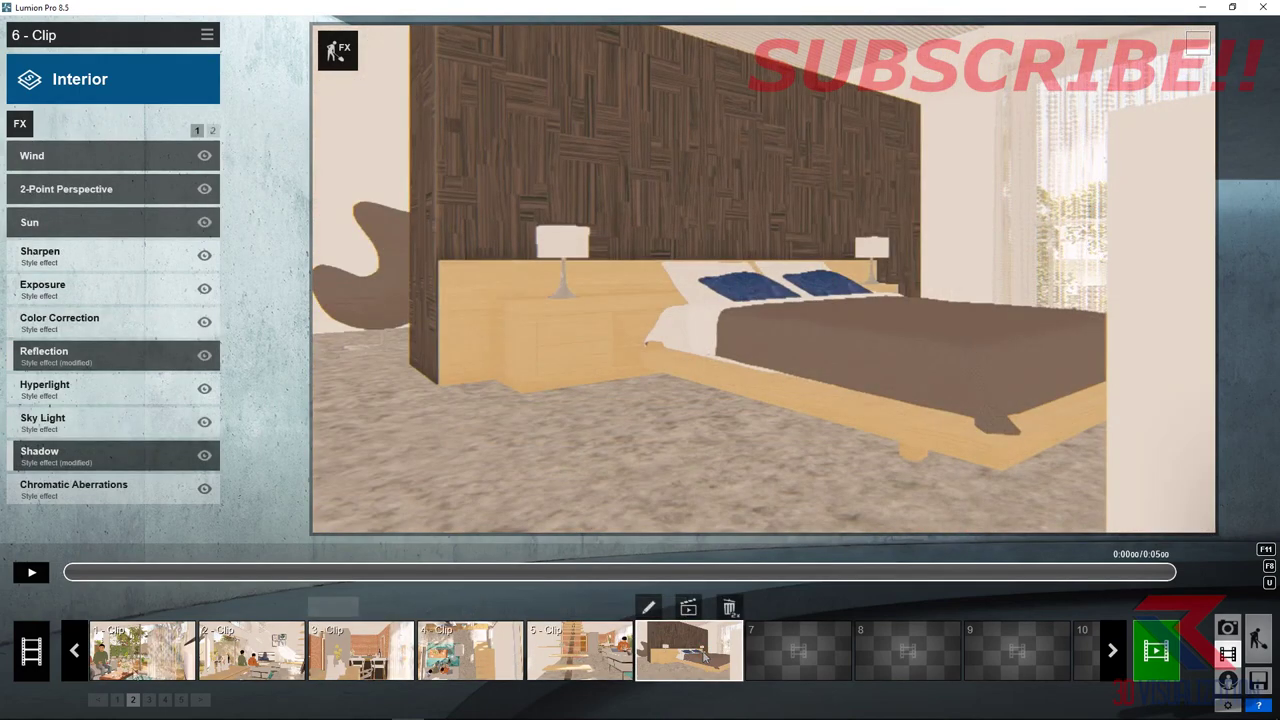
left_click(1156, 651)
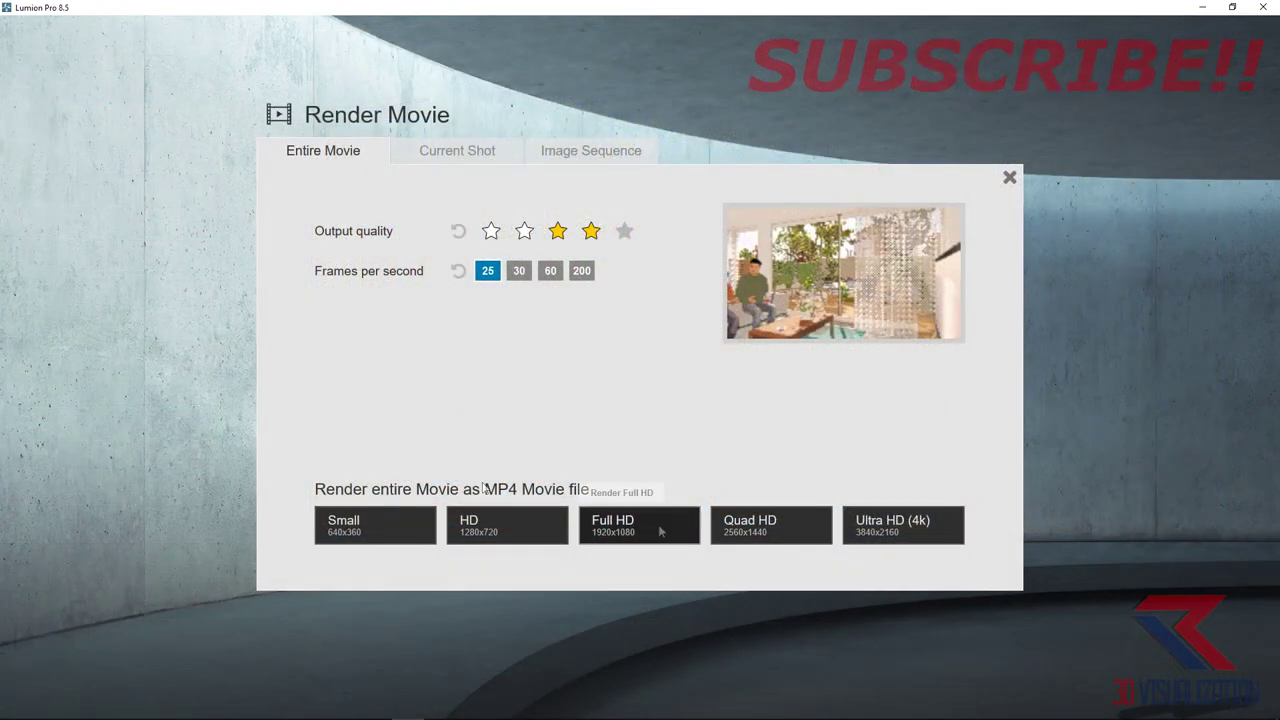
- Render the interior movie as a Full HD 1920x1080 MP4 into RENDER ANIMATION
left_click(660, 531)
type("2 INTERIOR")
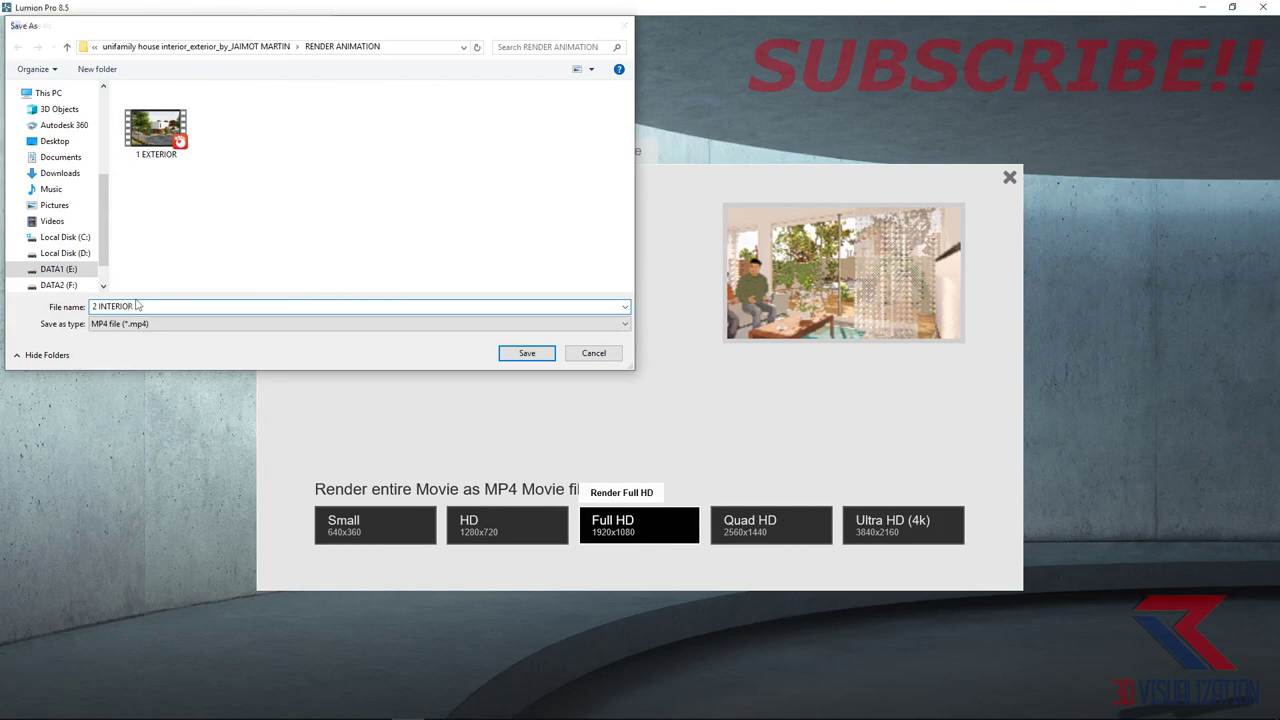
key("Return")
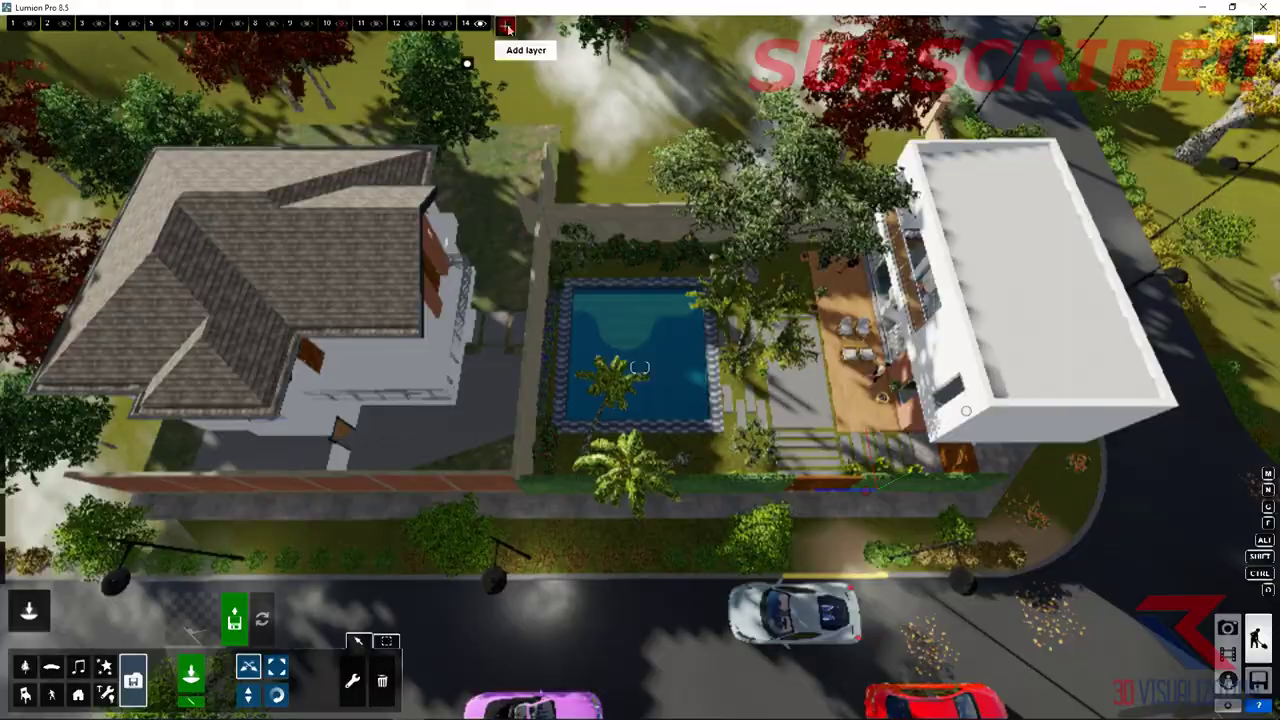
- Add a new layer and name it LIGHT 1
left_click(539, 24)
left_click(556, 64)
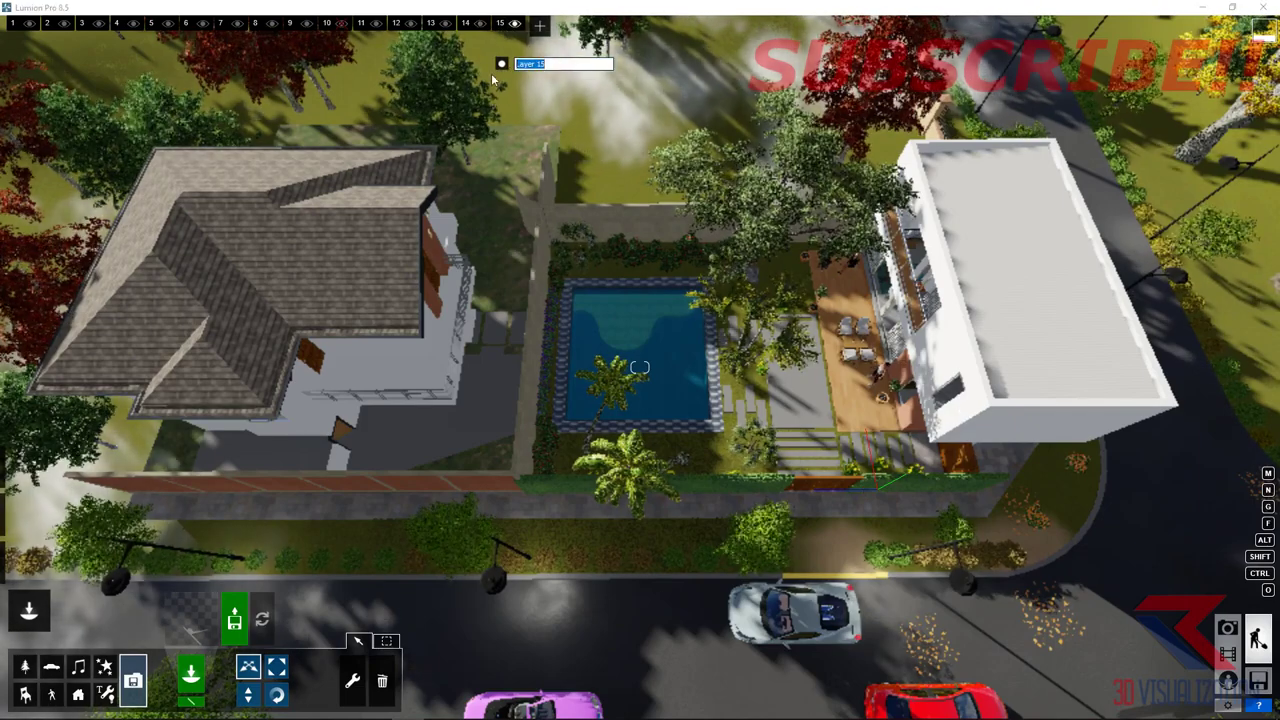
type("T 1")
key("Return")
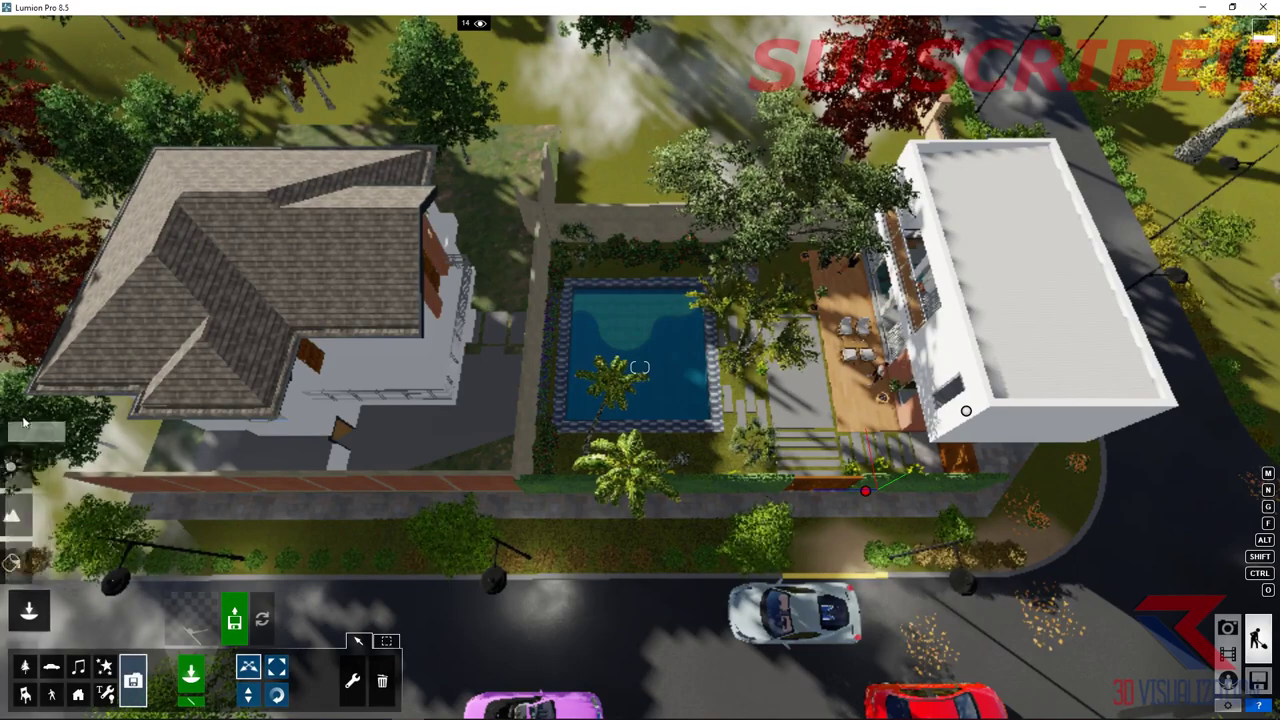
- Lower the sun height in the Weather settings for low, warm dusk light
left_click(26, 428)
left_click_drag(122, 661, 126, 669)
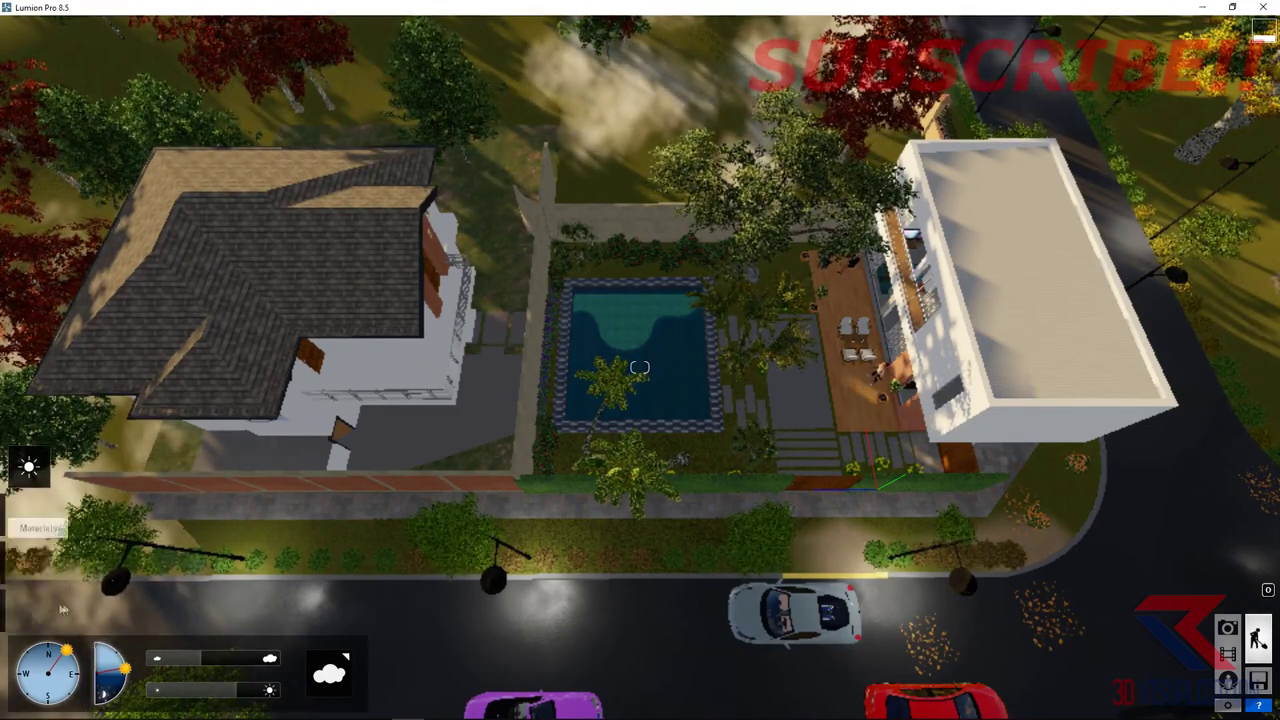
left_click(29, 609)
- Place a Lamp02 spotlight at the pool wall corner
left_click(105, 692)
left_click(220, 612)
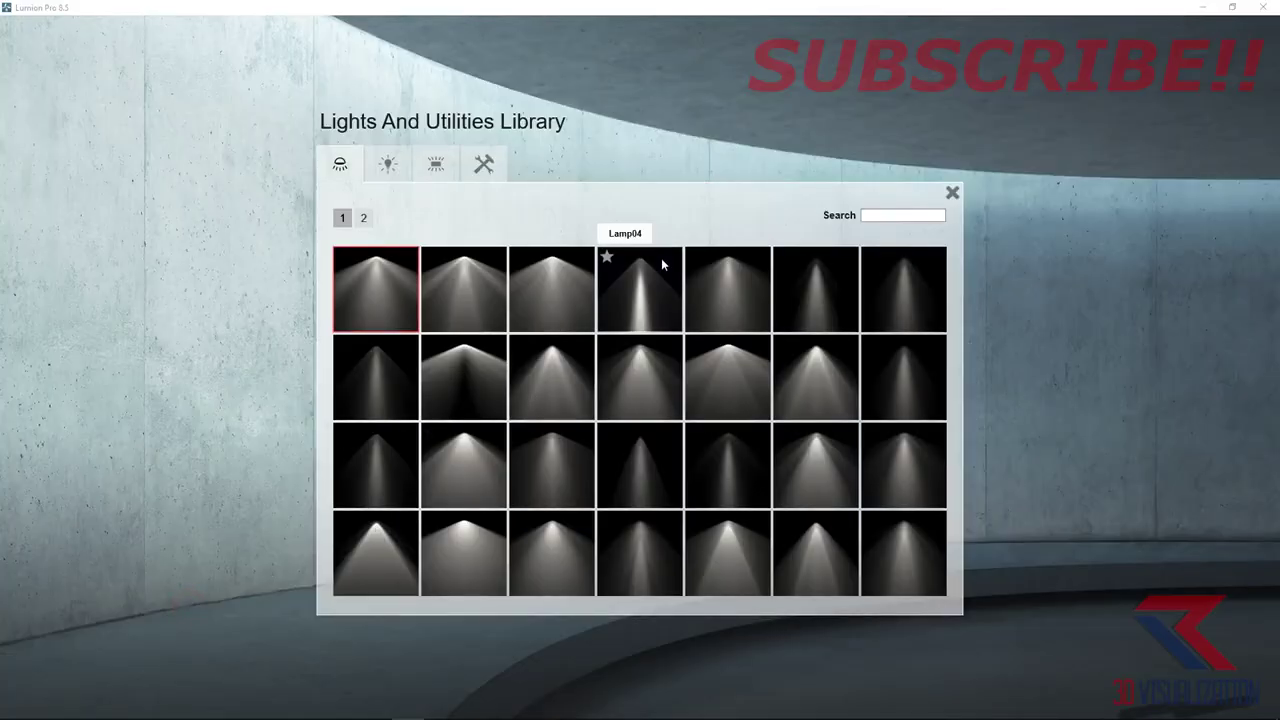
left_click(473, 284)
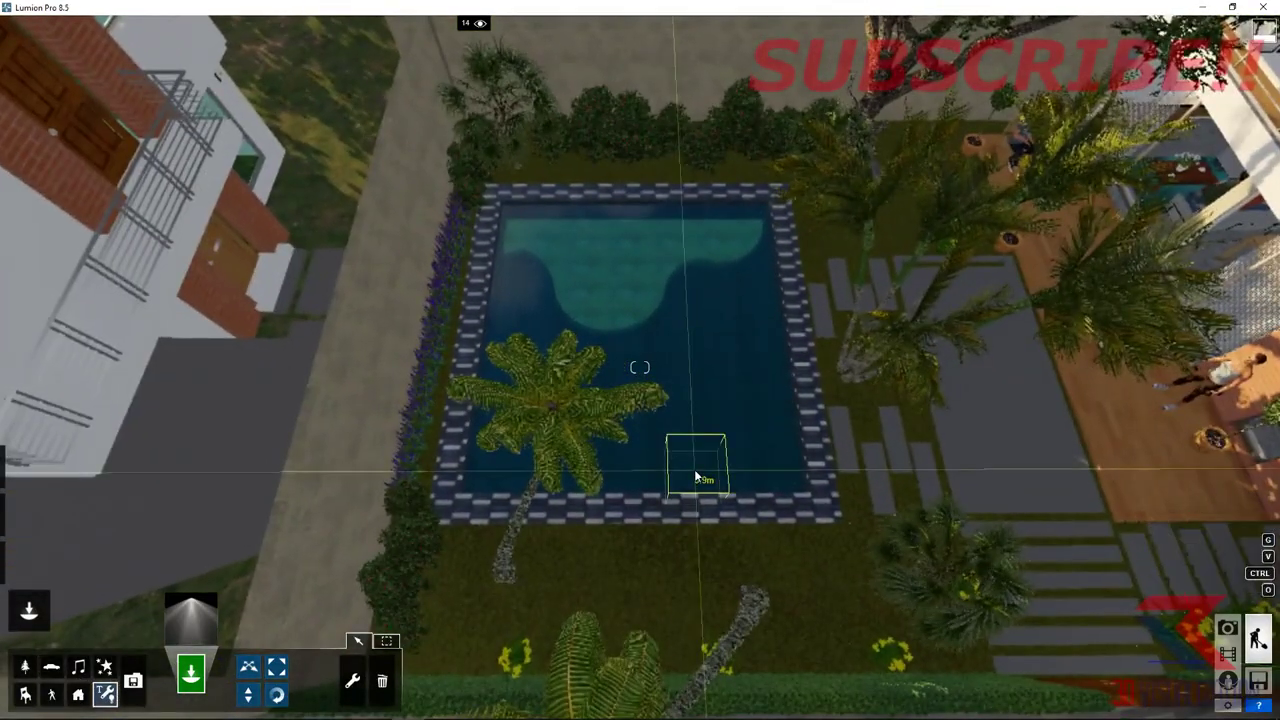
scroll(694, 469, "up", 5)
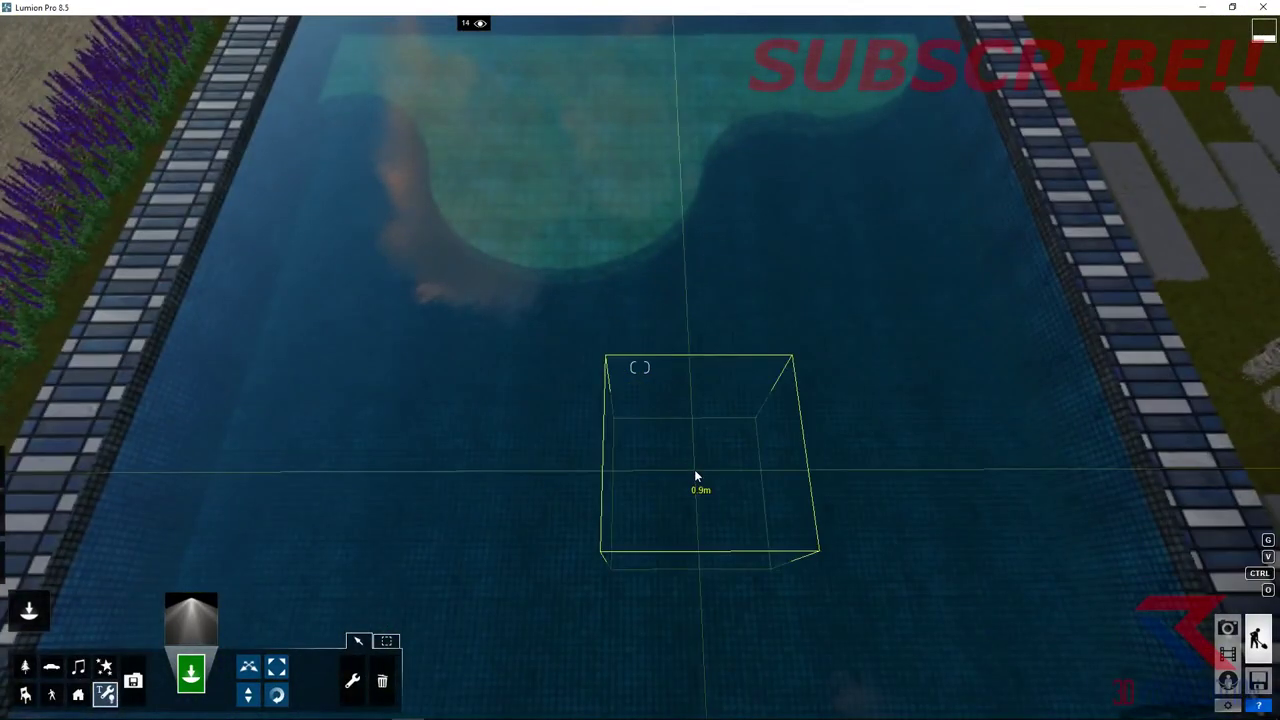
mouse_move(694, 469)
right_mouse_down()
mouse_move(787, 275)
mouse_move(740, 262)
right_mouse_up()
left_click(745, 266)
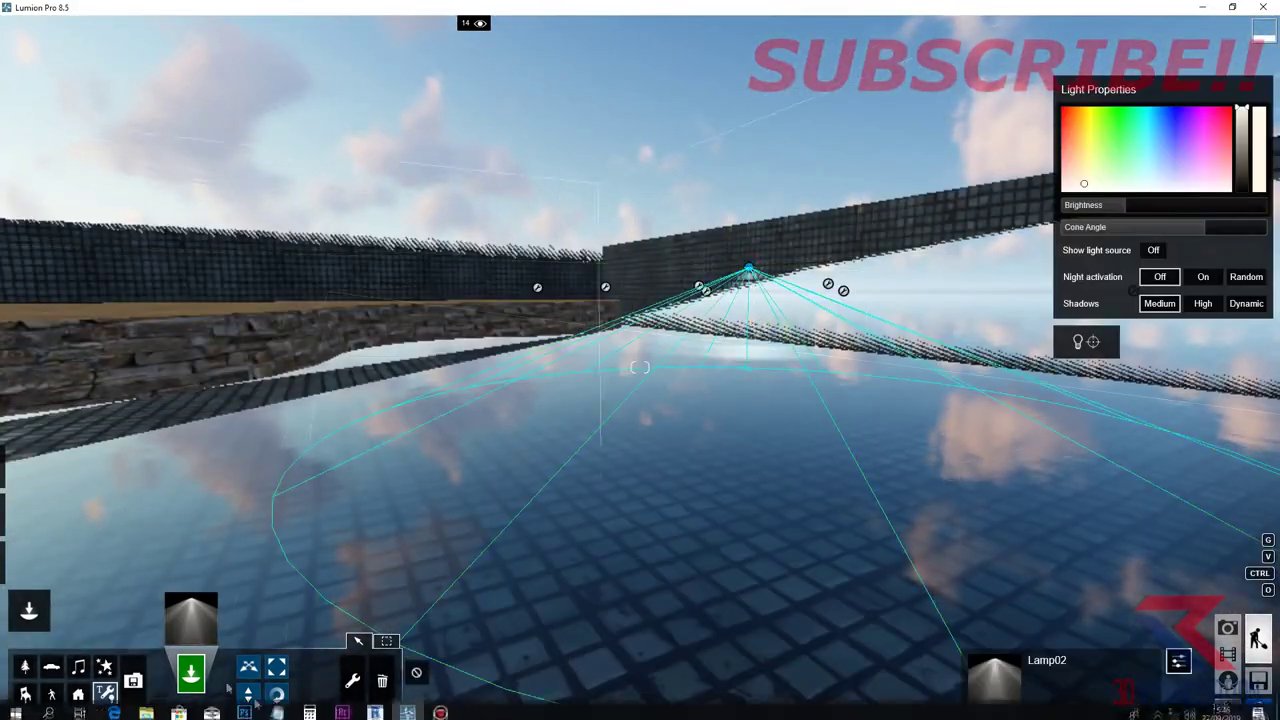
- Aim the spotlight into the pool and narrow its cone, then delete it and reopen the spotlight library
left_click(1077, 341)
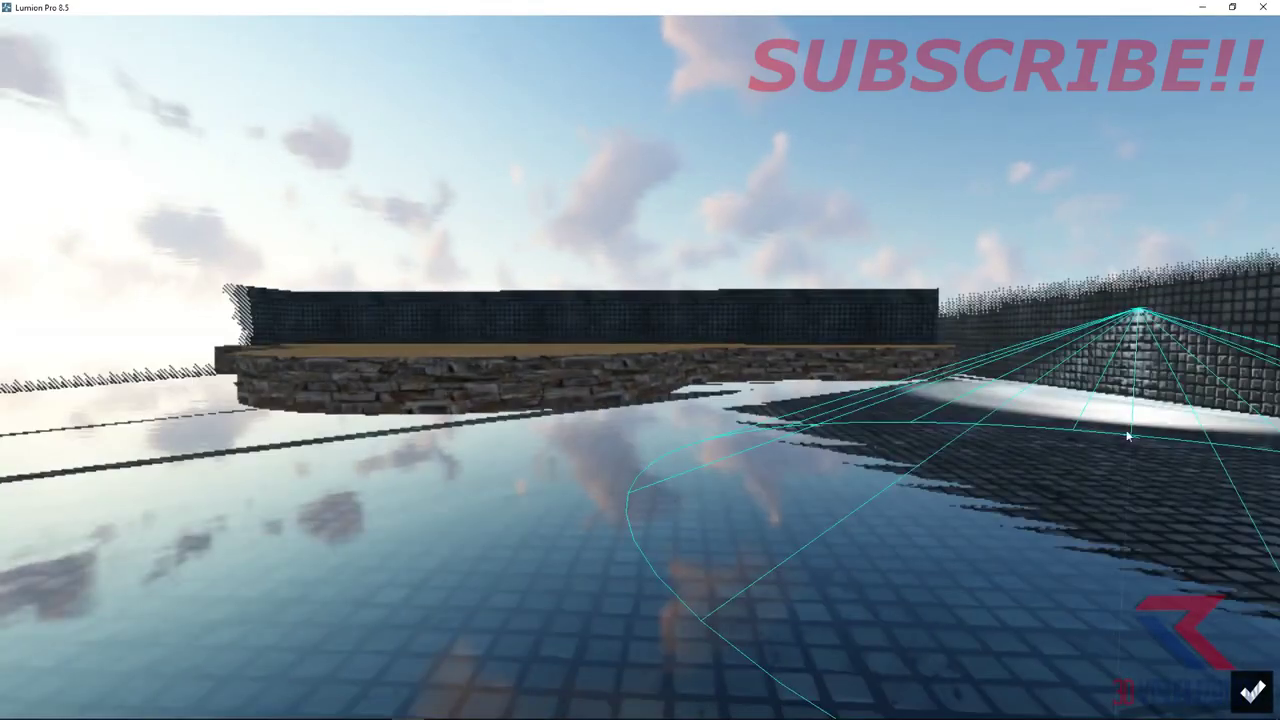
right_click_drag(1128, 436, 167, 338)
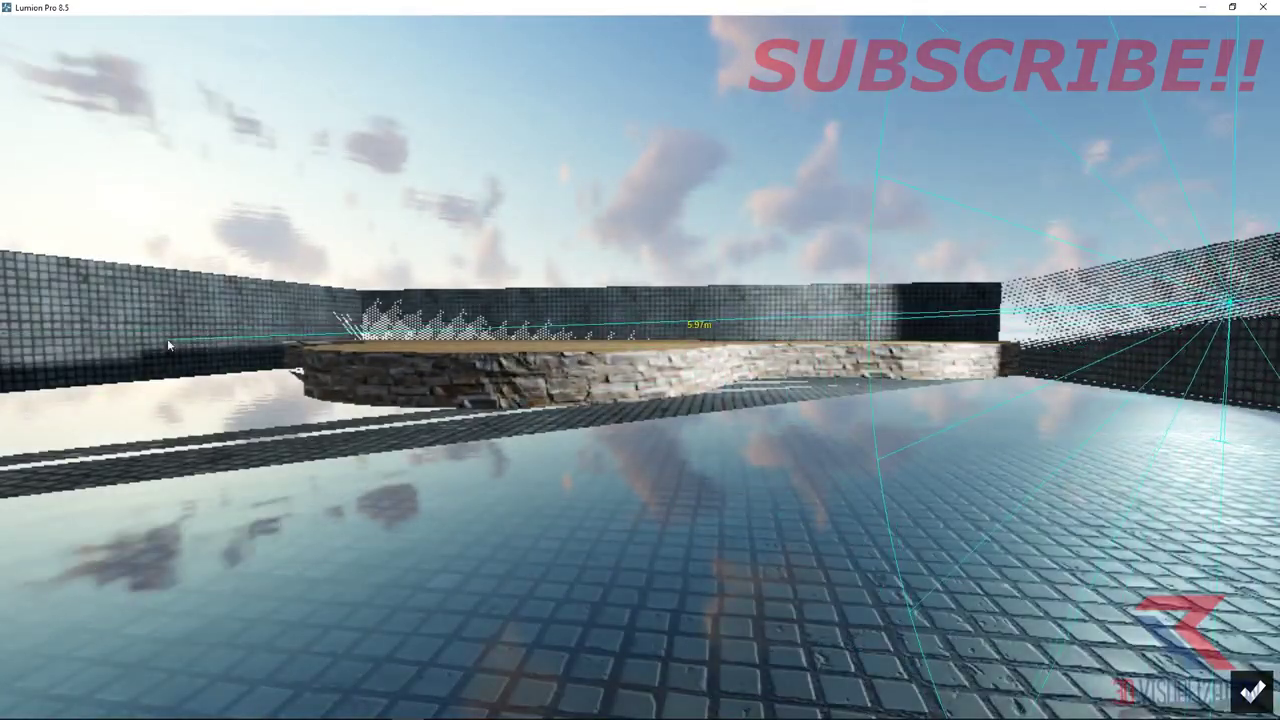
left_click(64, 321)
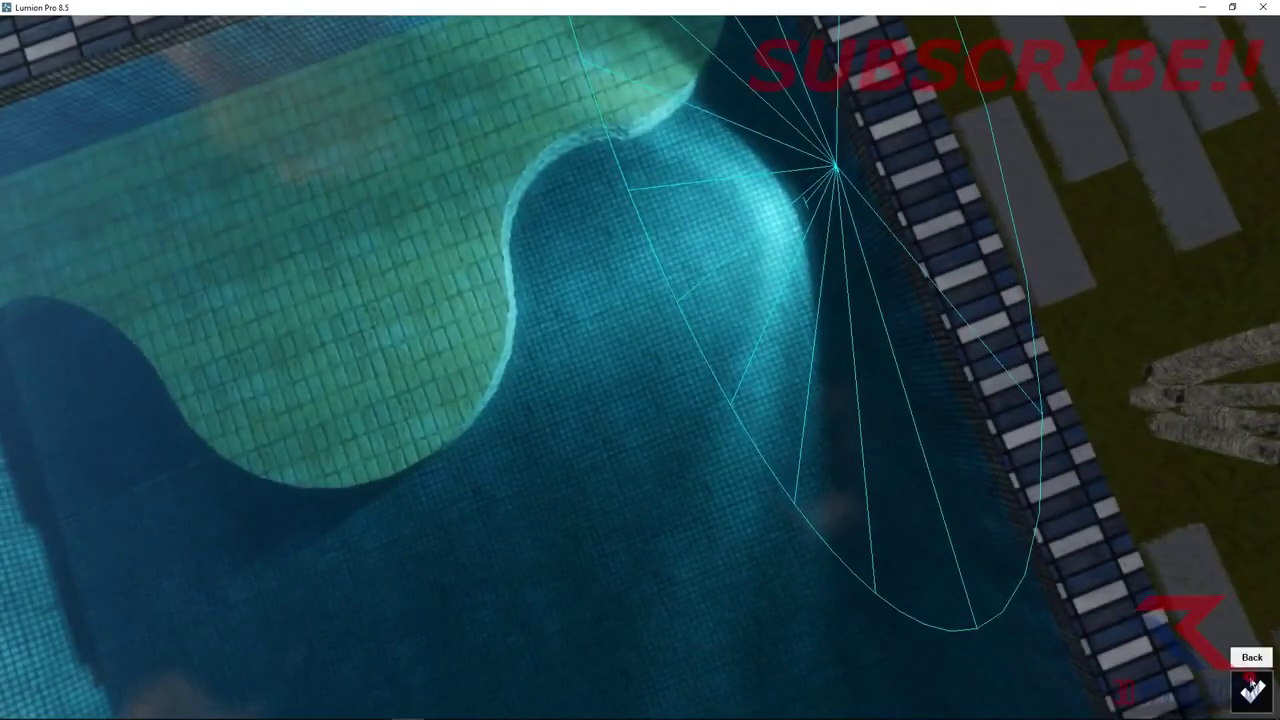
left_click(1250, 688)
left_click_drag(1100, 227, 1080, 227)
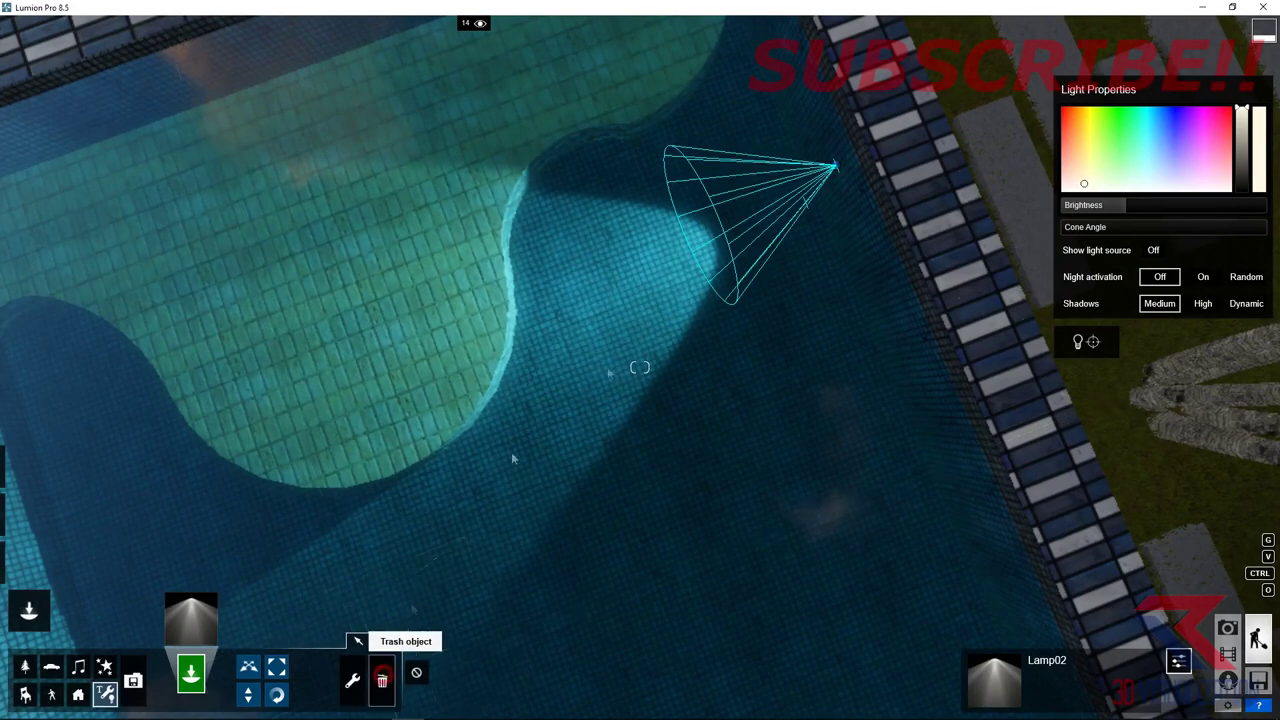
left_click(382, 680)
left_click(205, 614)
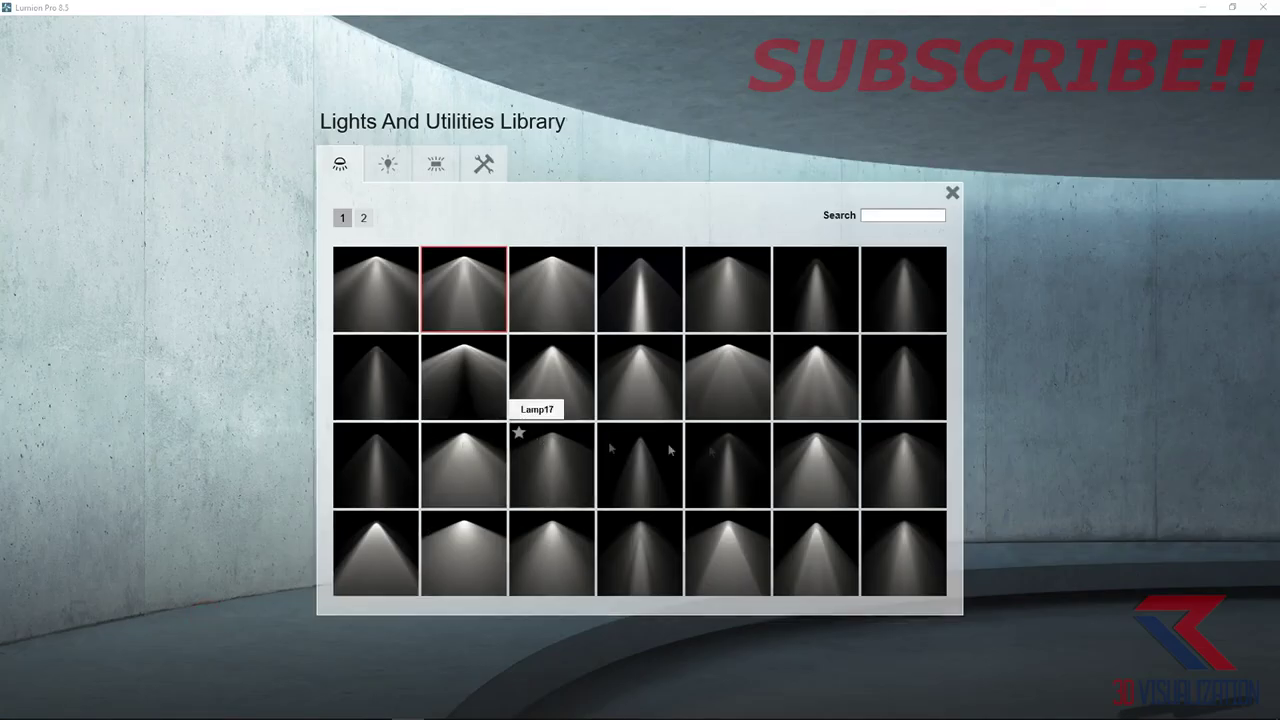
- Place a Lamp28 spotlight in the pool, then raise its brightness and change its colour tint
left_click(903, 550)
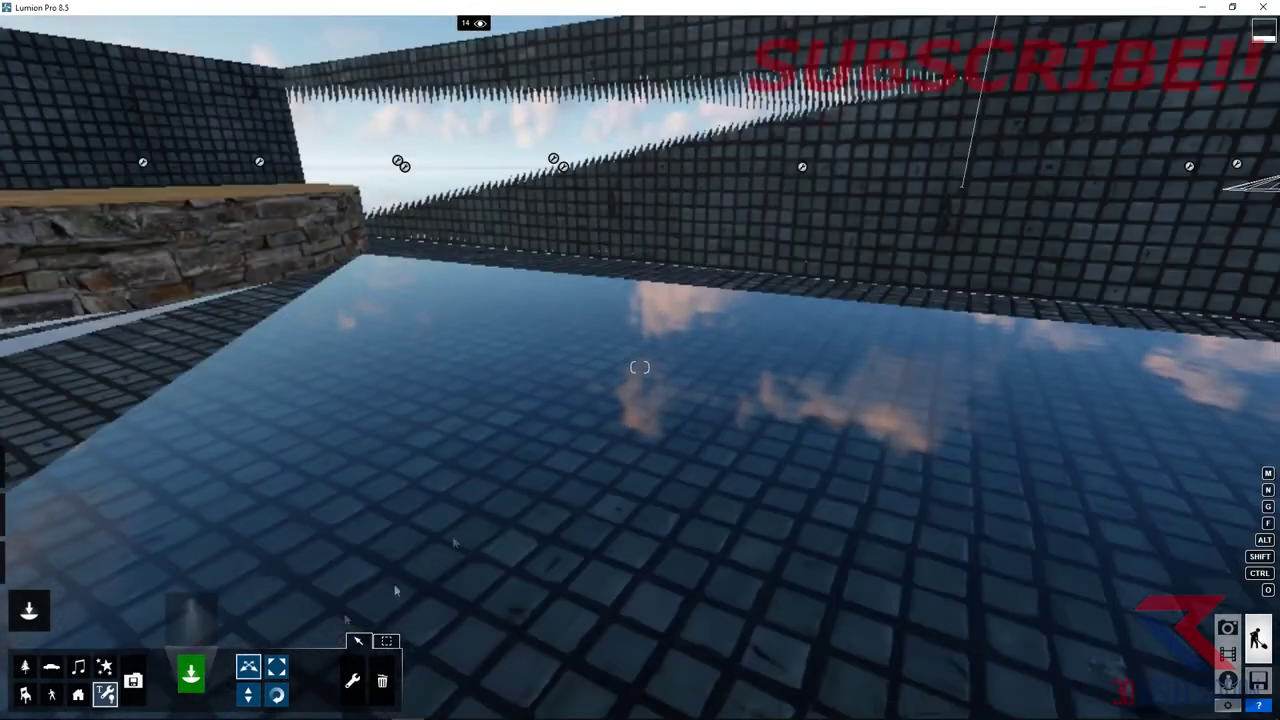
right_click_drag(642, 360, 640, 367)
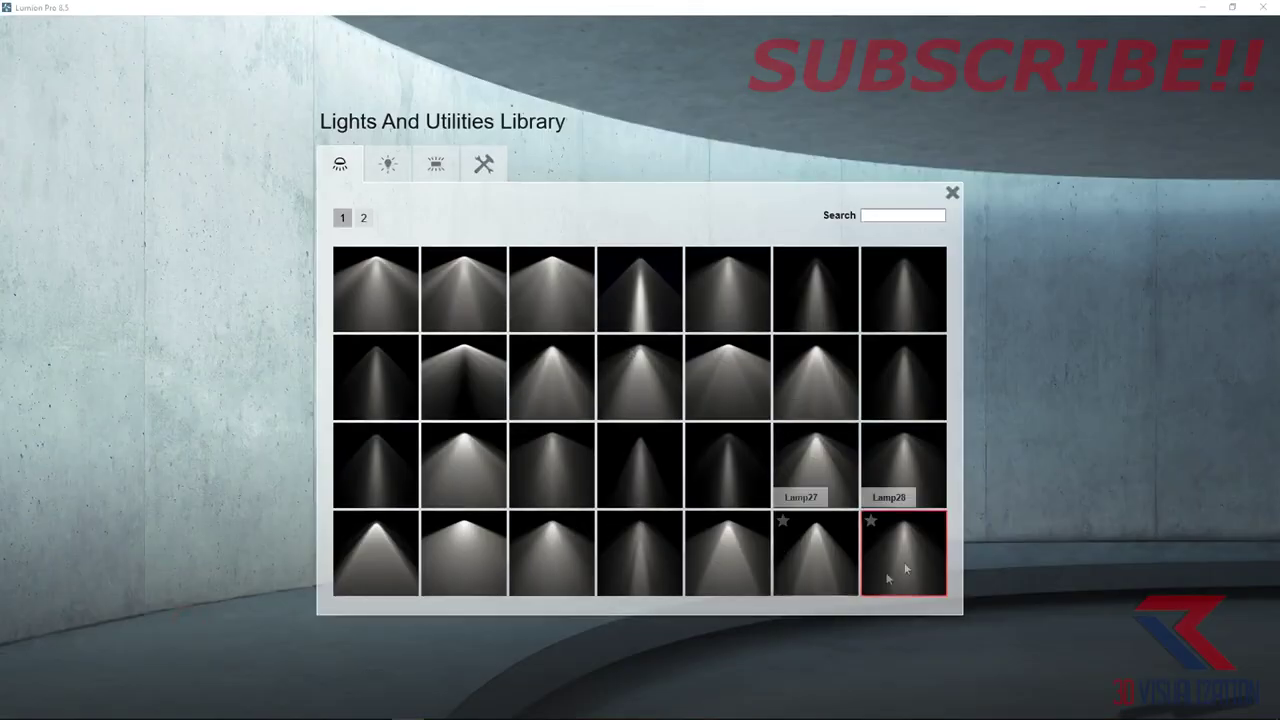
key("e")
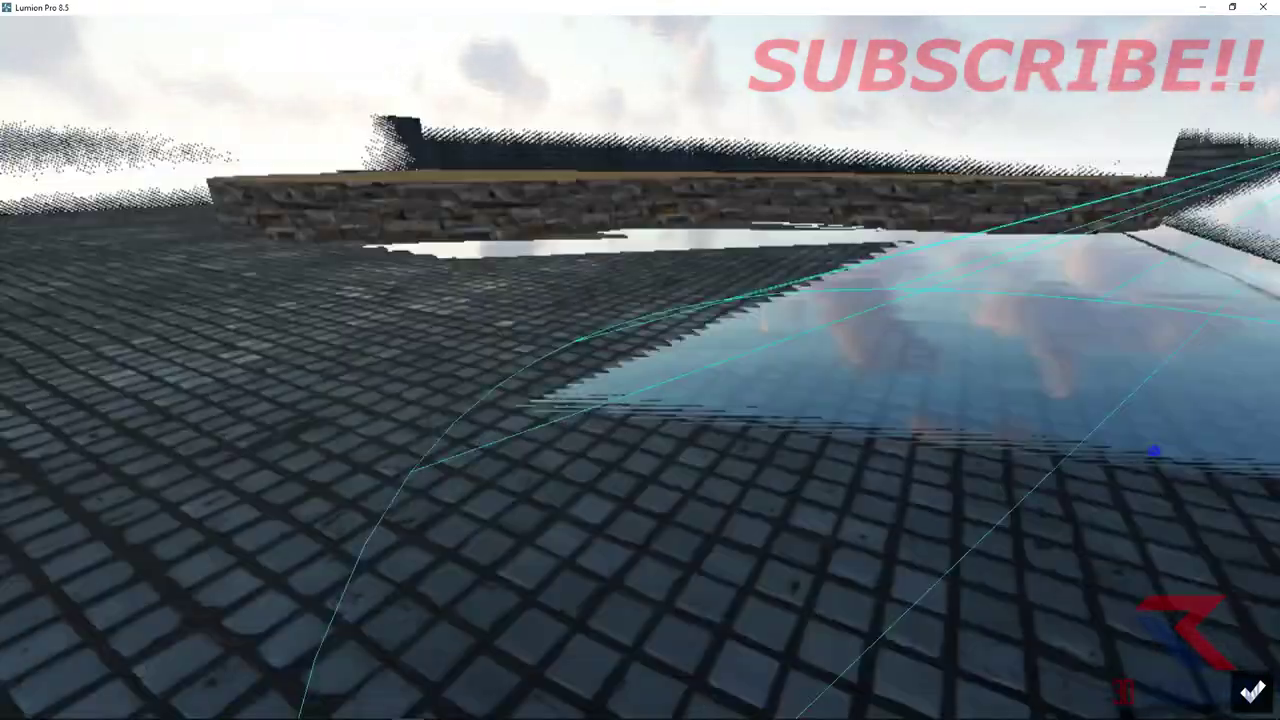
right_click_drag(640, 360, 99, 301)
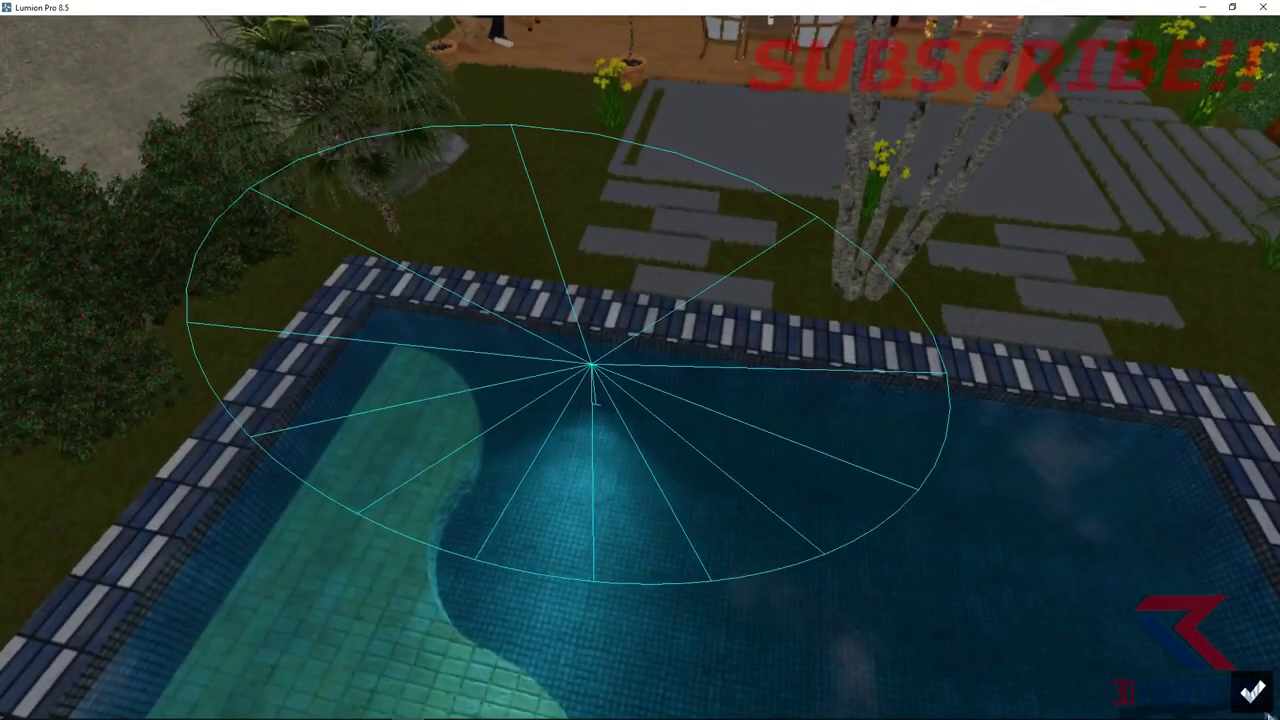
mouse_move(1197, 231)
left_mouse_down()
mouse_move(1110, 229)
mouse_move(1157, 205)
left_mouse_up()
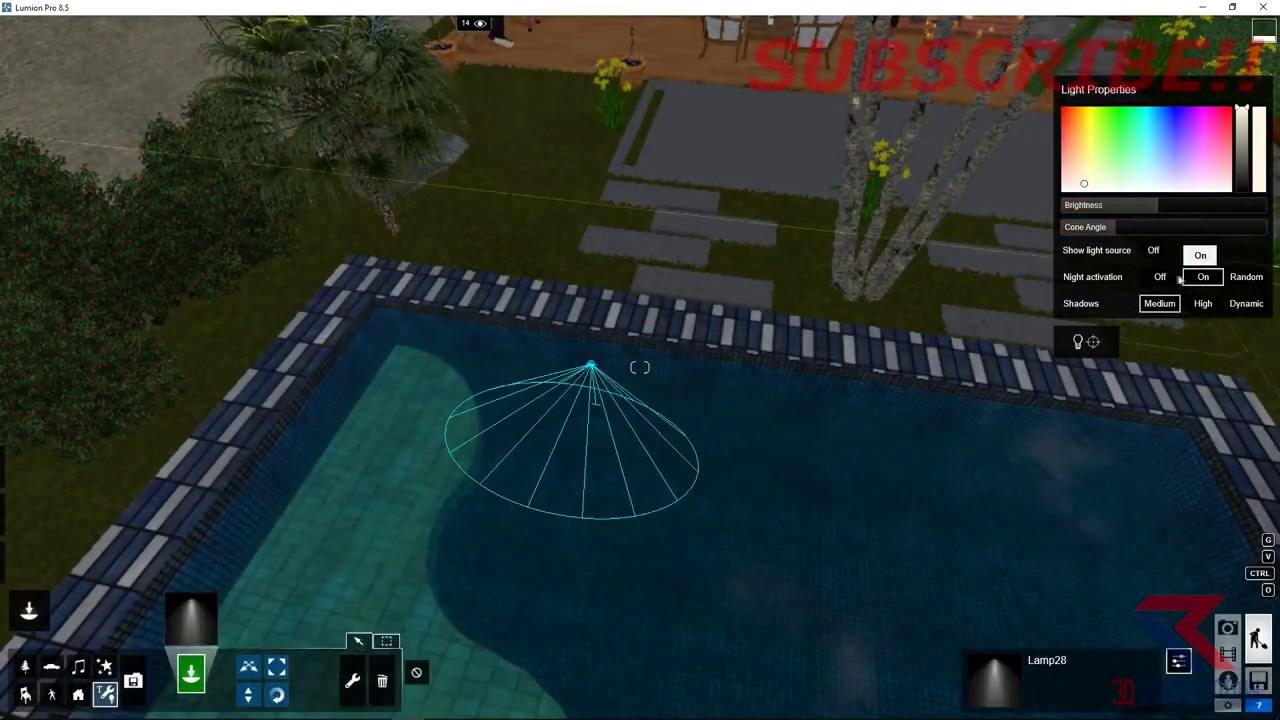
mouse_move(1152, 155)
left_mouse_down()
mouse_move(1082, 152)
mouse_move(1158, 136)
left_mouse_up()
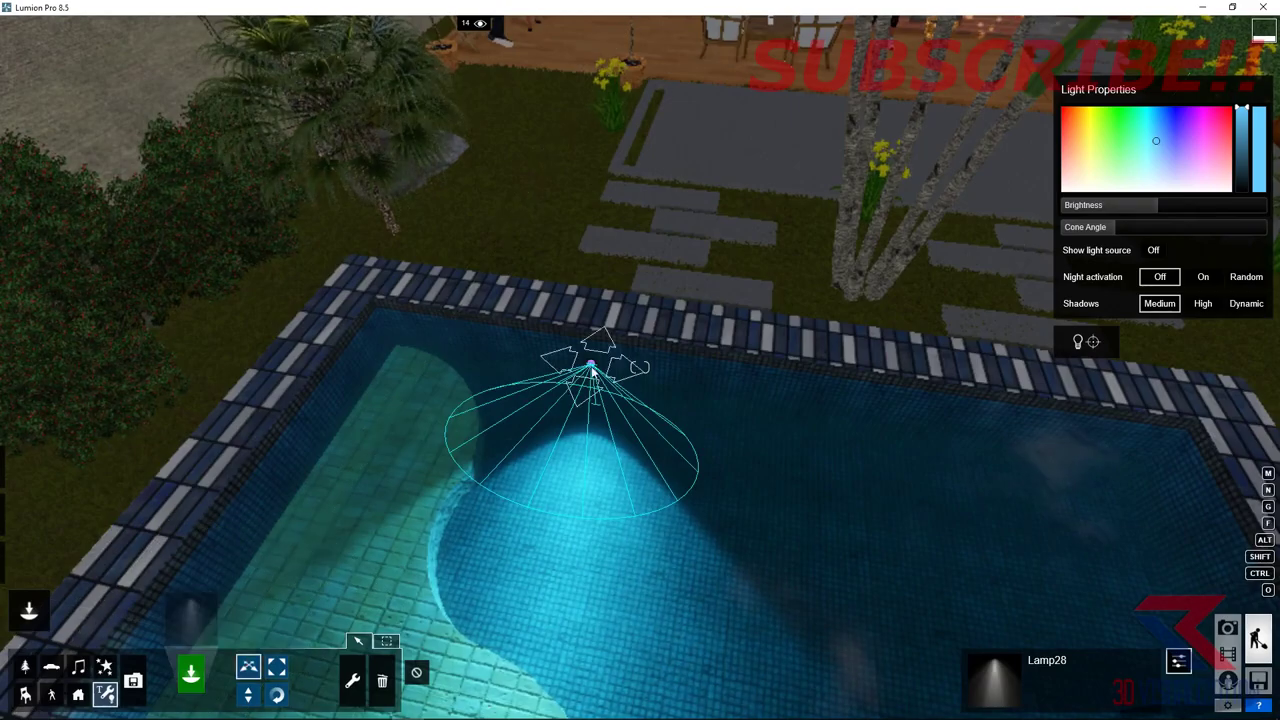
- Copy the lamp along the pool edge, re-aim the cones across the water, and set shadows to High
left_click_drag(592, 372, 871, 400, "alt")
right_click_drag(871, 400, 640, 367)
left_click_drag(998, 330, 458, 240)
key("w")
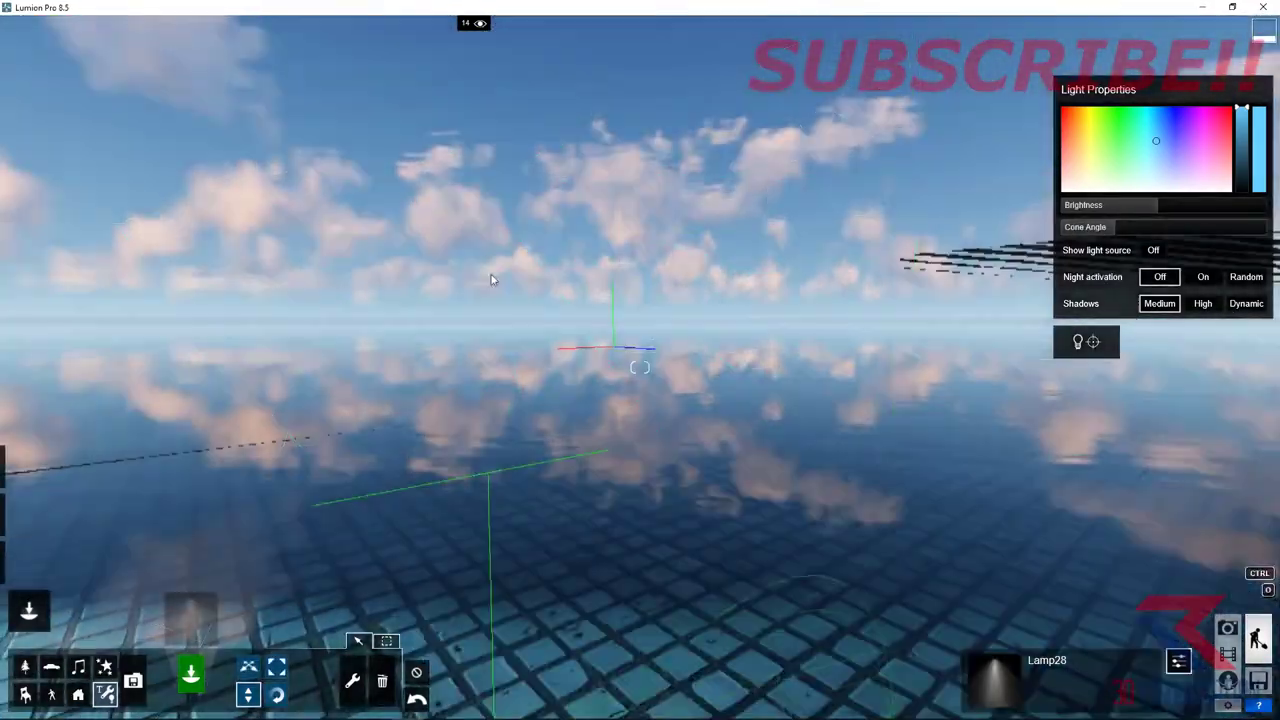
mouse_move(491, 279)
right_mouse_down()
mouse_move(1043, 350)
mouse_move(832, 311)
right_mouse_up()
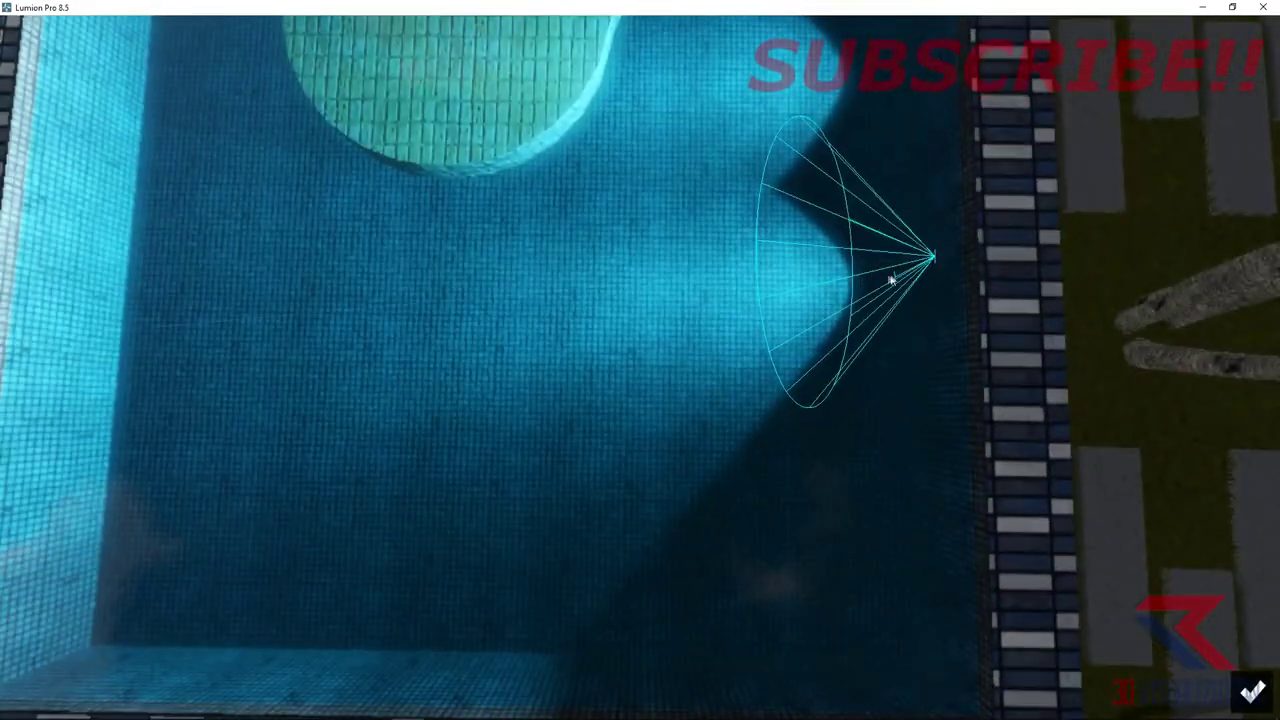
left_click_drag(890, 280, 187, 259)
mouse_move(77, 233)
right_mouse_down()
mouse_move(370, 260)
mouse_move(370, 220)
right_mouse_up()
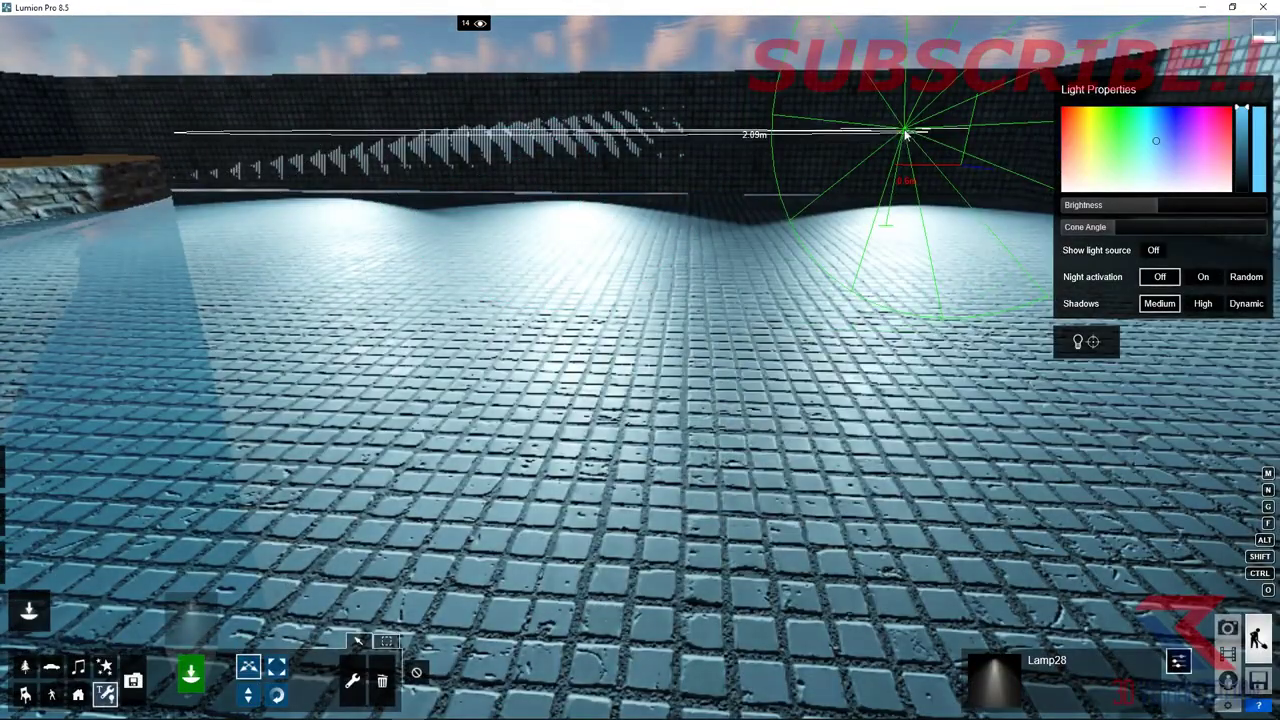
right_click_drag(684, 152, 751, 159)
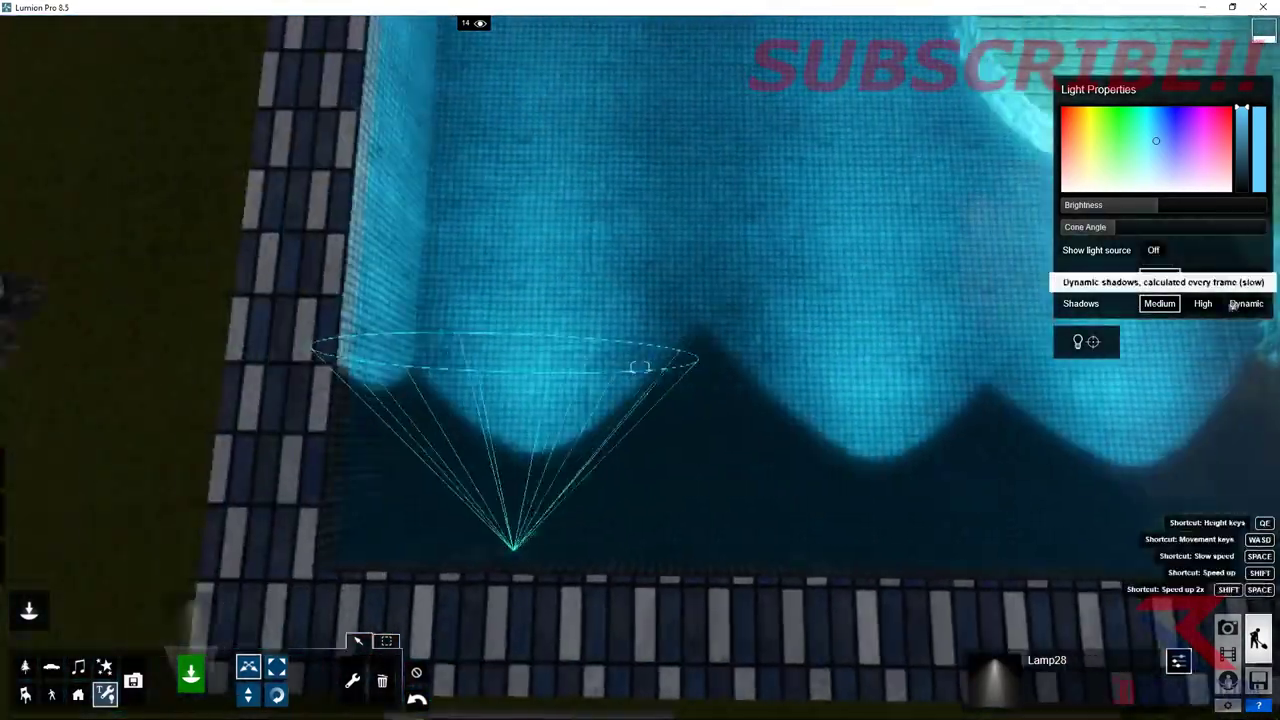
left_click(1203, 303)
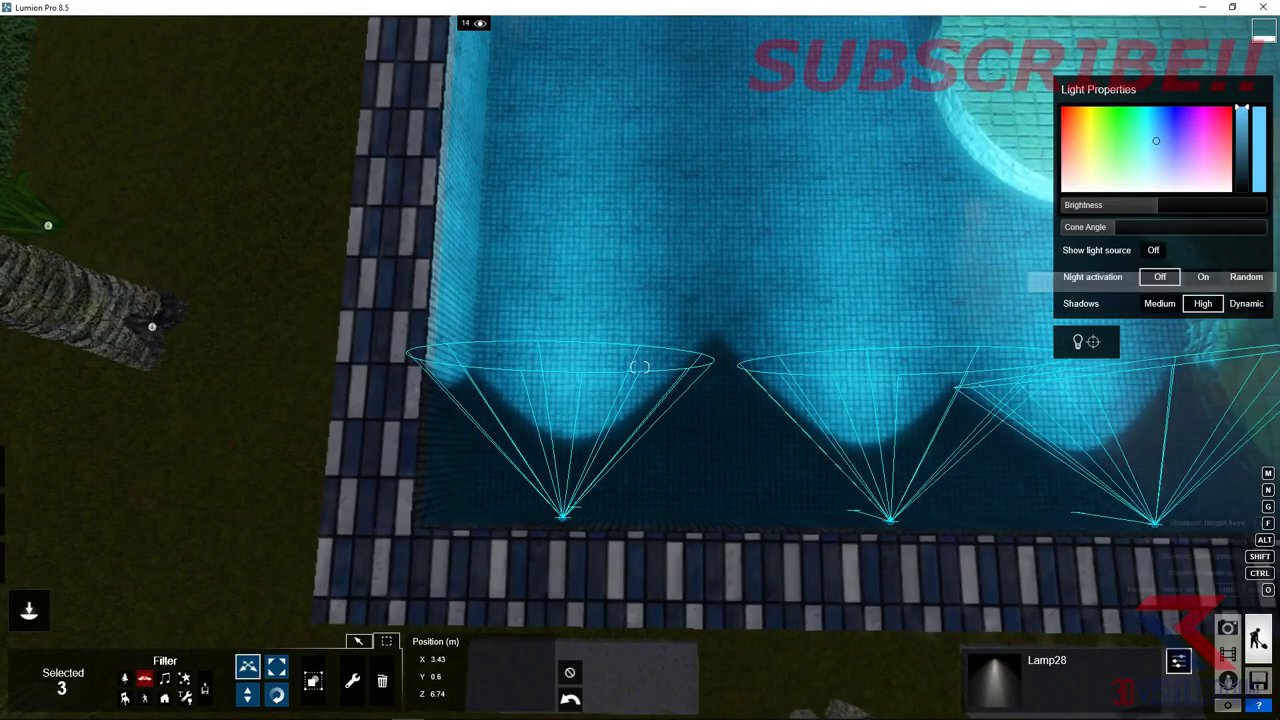
right_click_drag(790, 477, 790, 477)
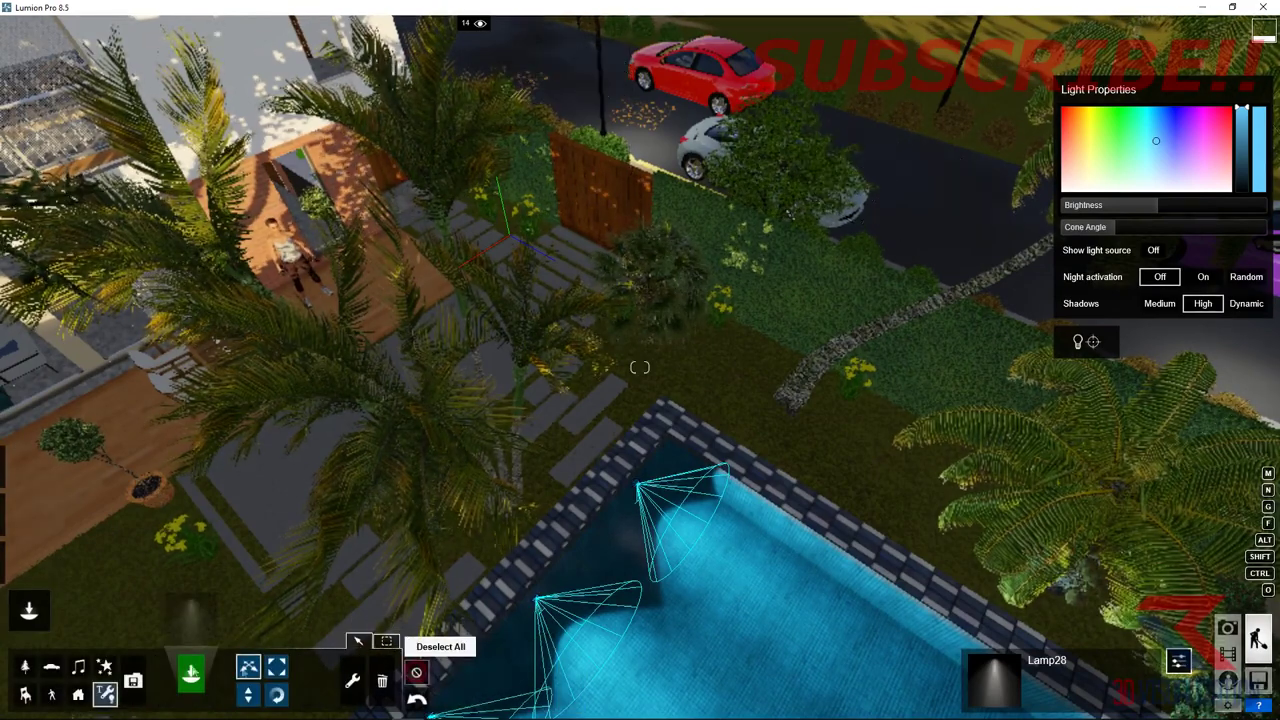
- Deselect the lamps and place a Line Light from the Area Lights category by the garden wall
left_click(416, 672)
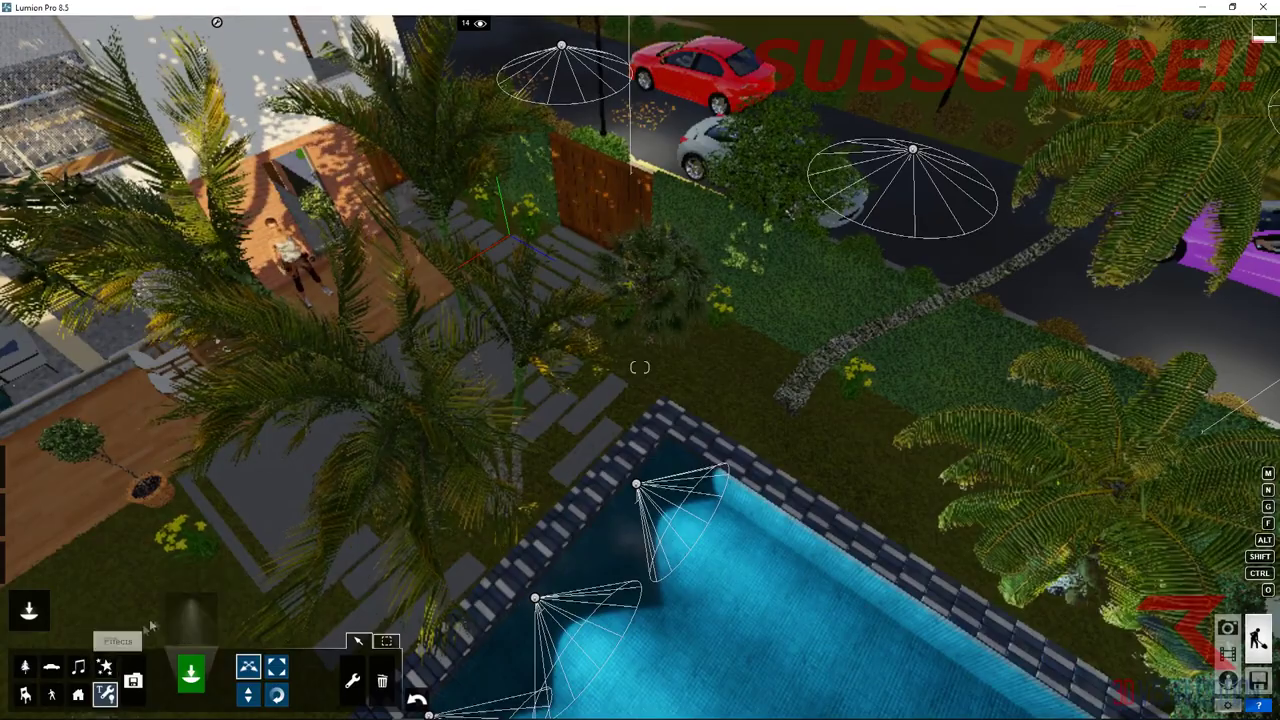
left_click(181, 620)
left_click(424, 177)
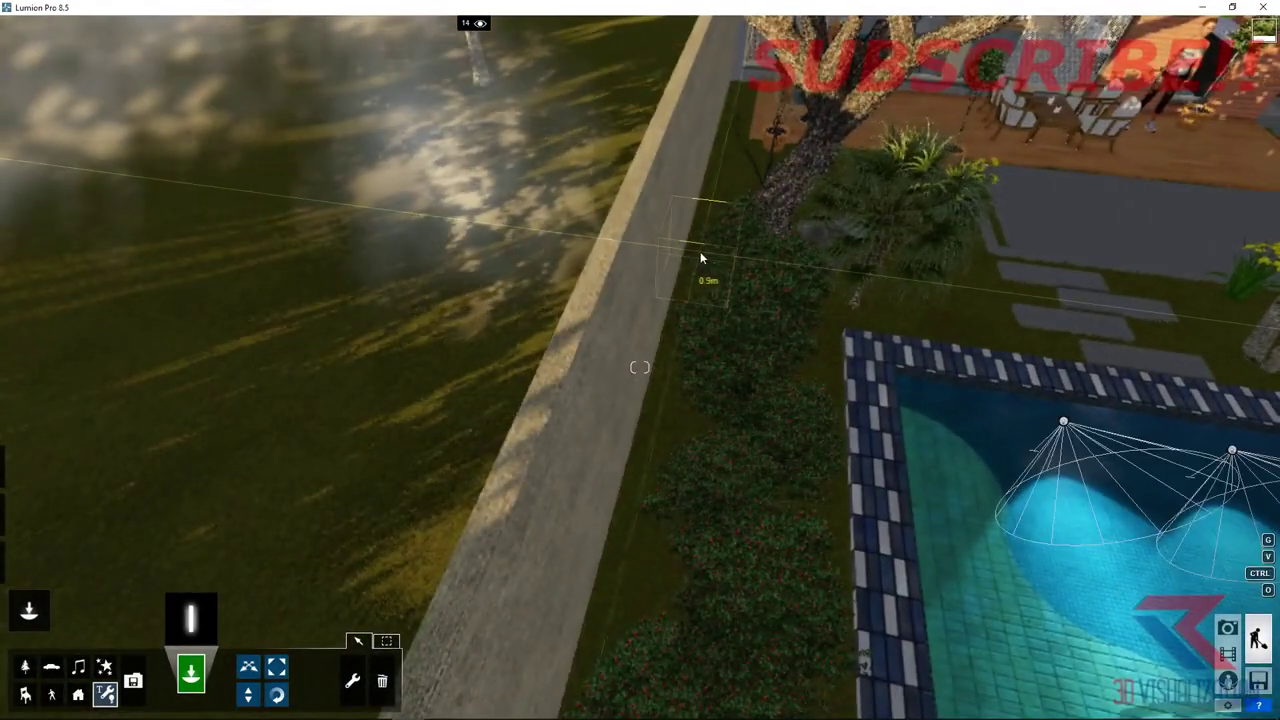
left_click(701, 255)
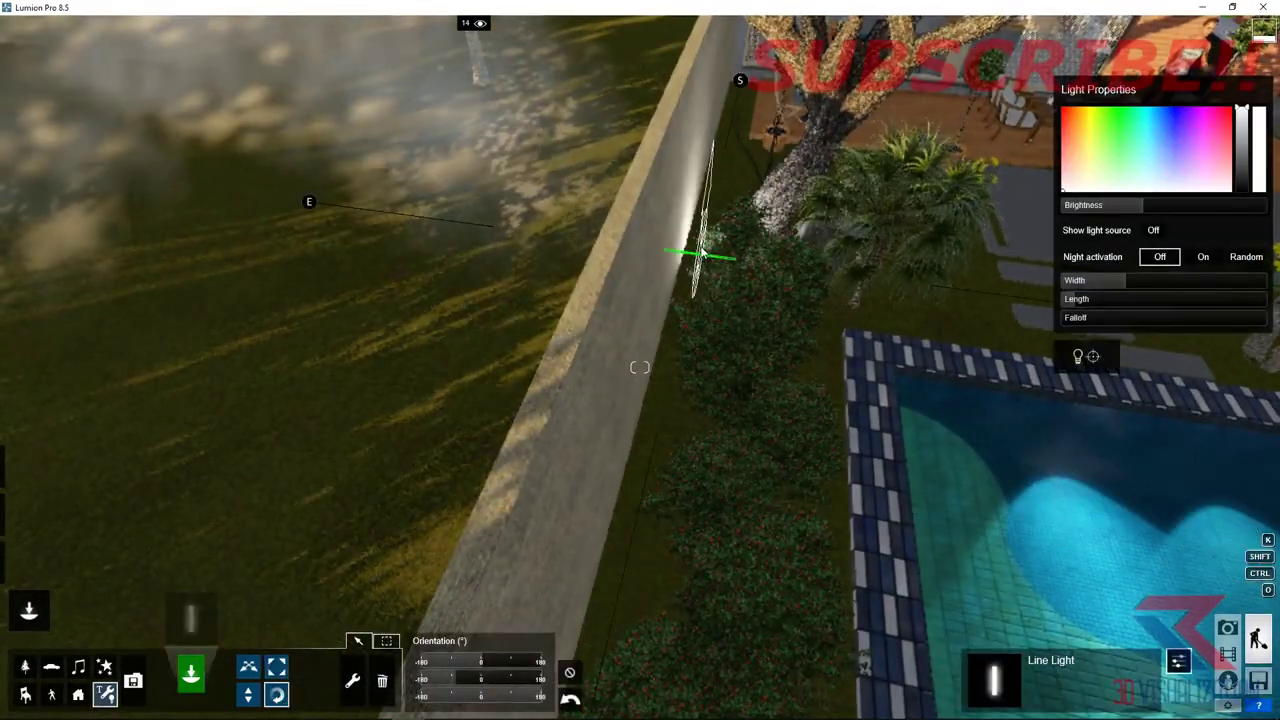
scroll(701, 255, "up", 3)
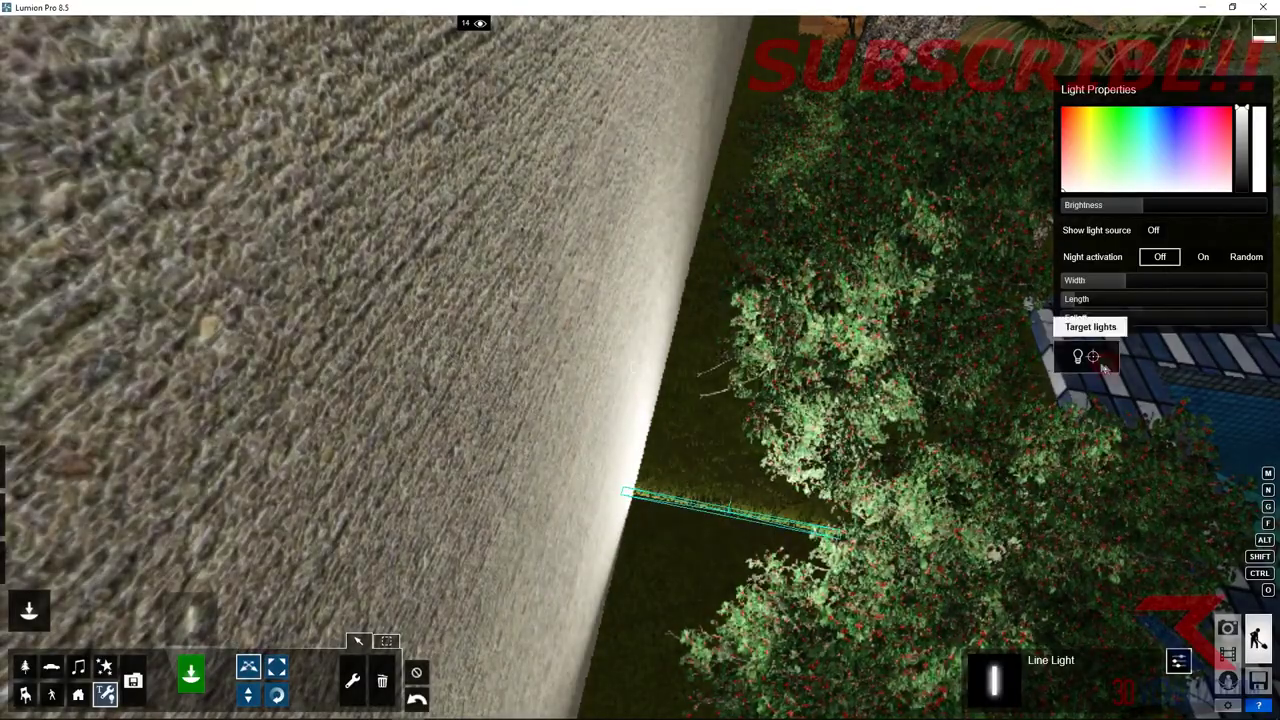
- Aim the line light at the wall, then stretch it wider and raise its brightness
left_click(1104, 368)
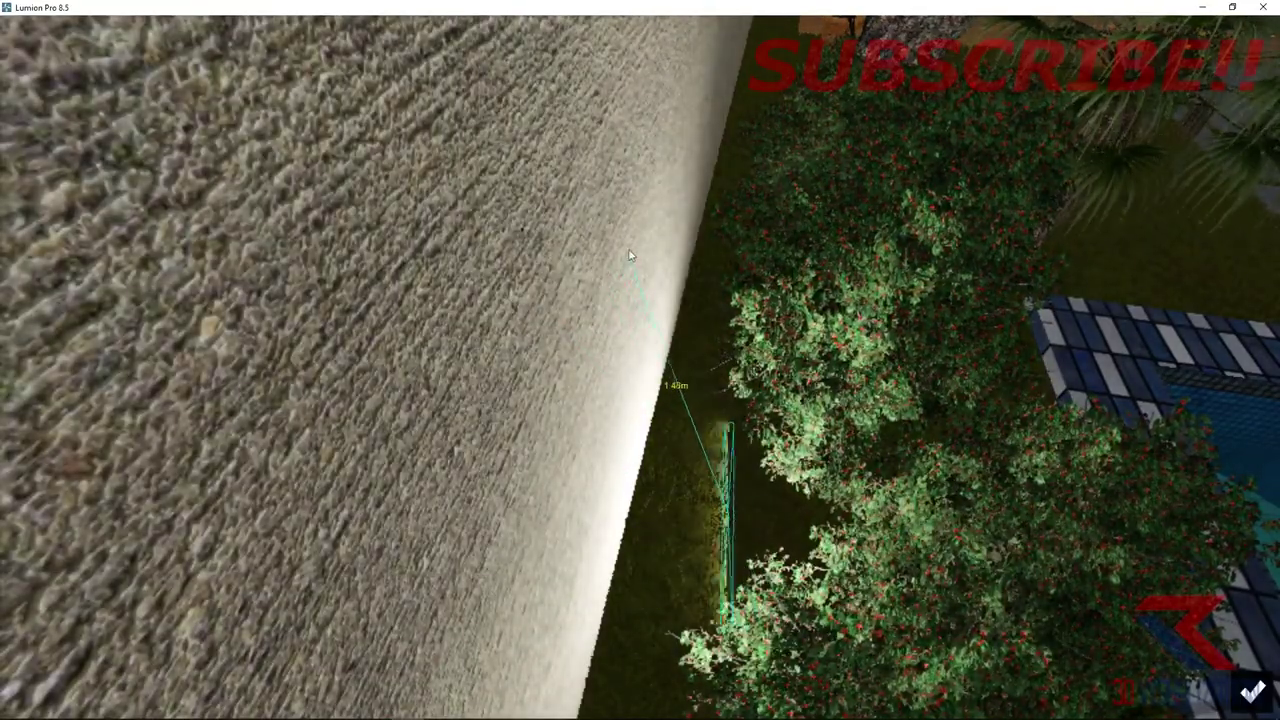
left_click(661, 272)
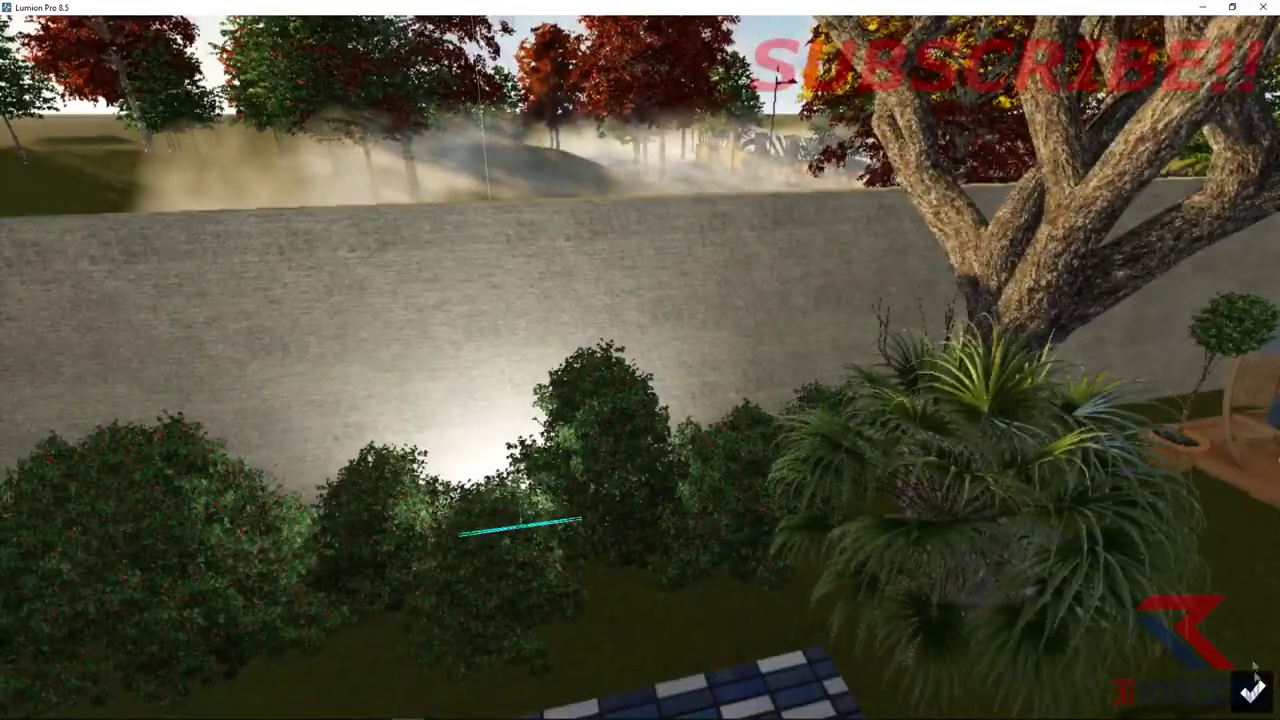
left_click_drag(1100, 280, 1250, 280)
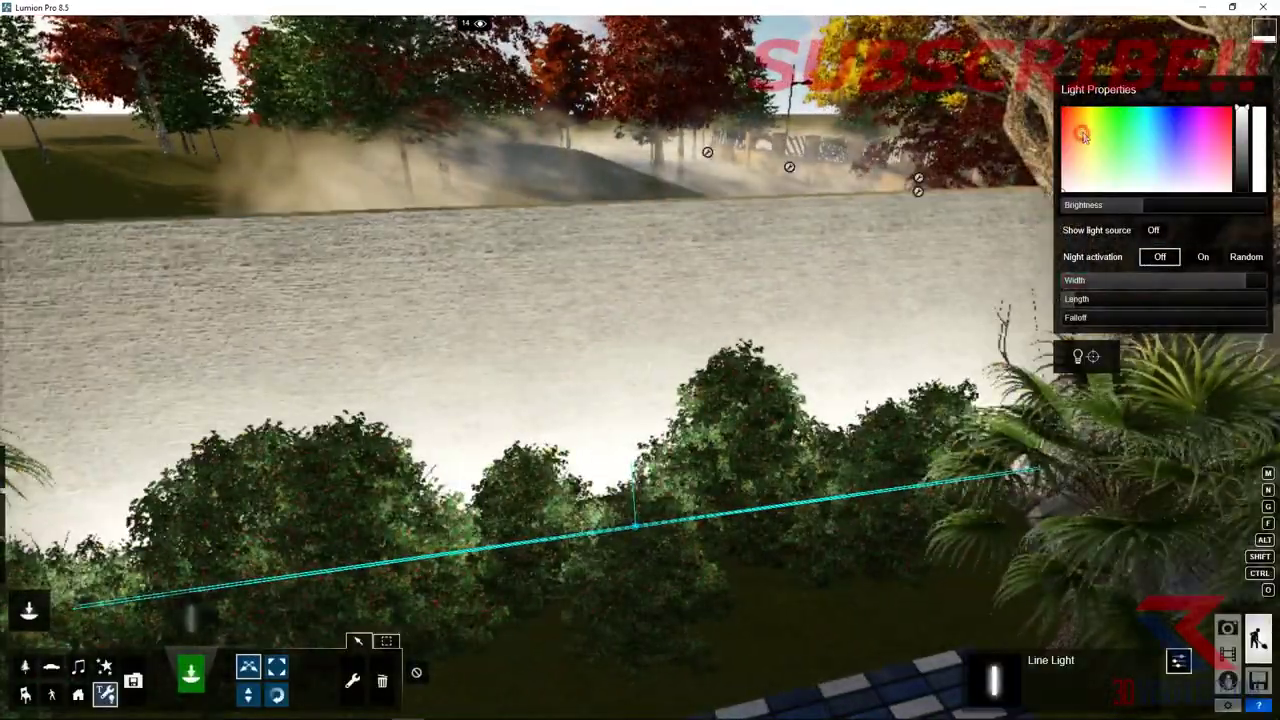
left_click_drag(1140, 205, 1110, 205)
key("a")
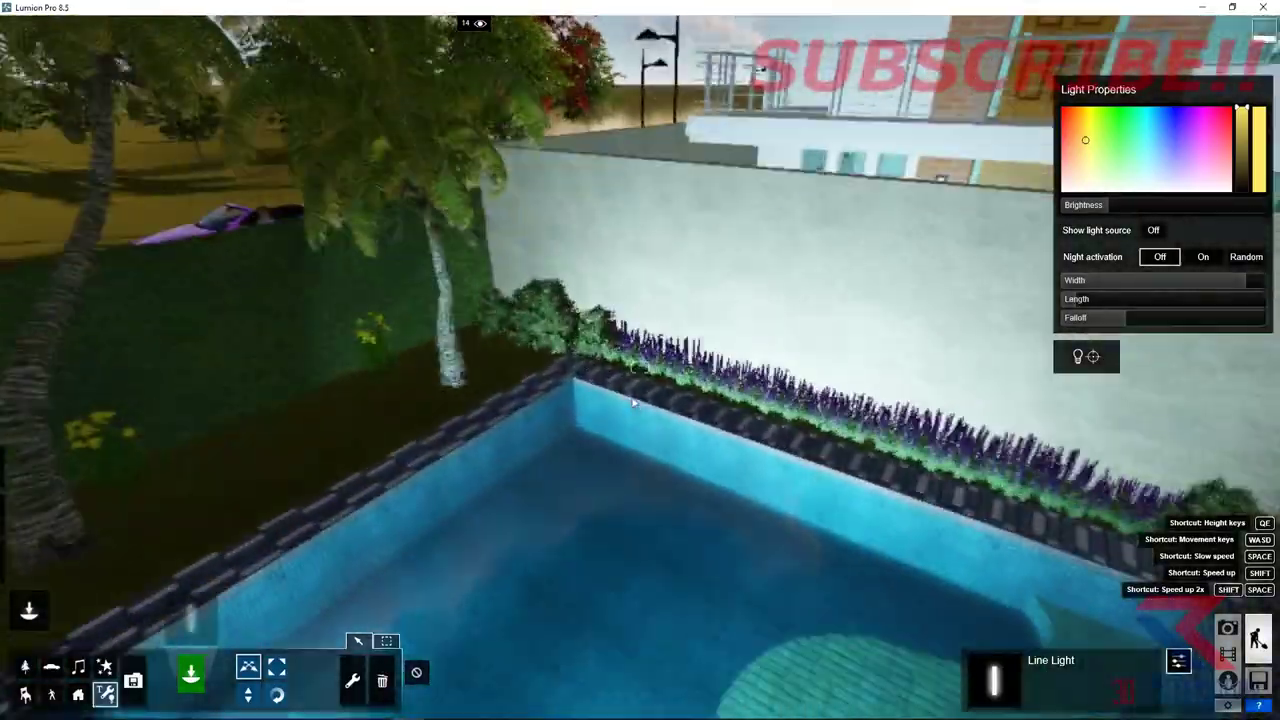
key("s")
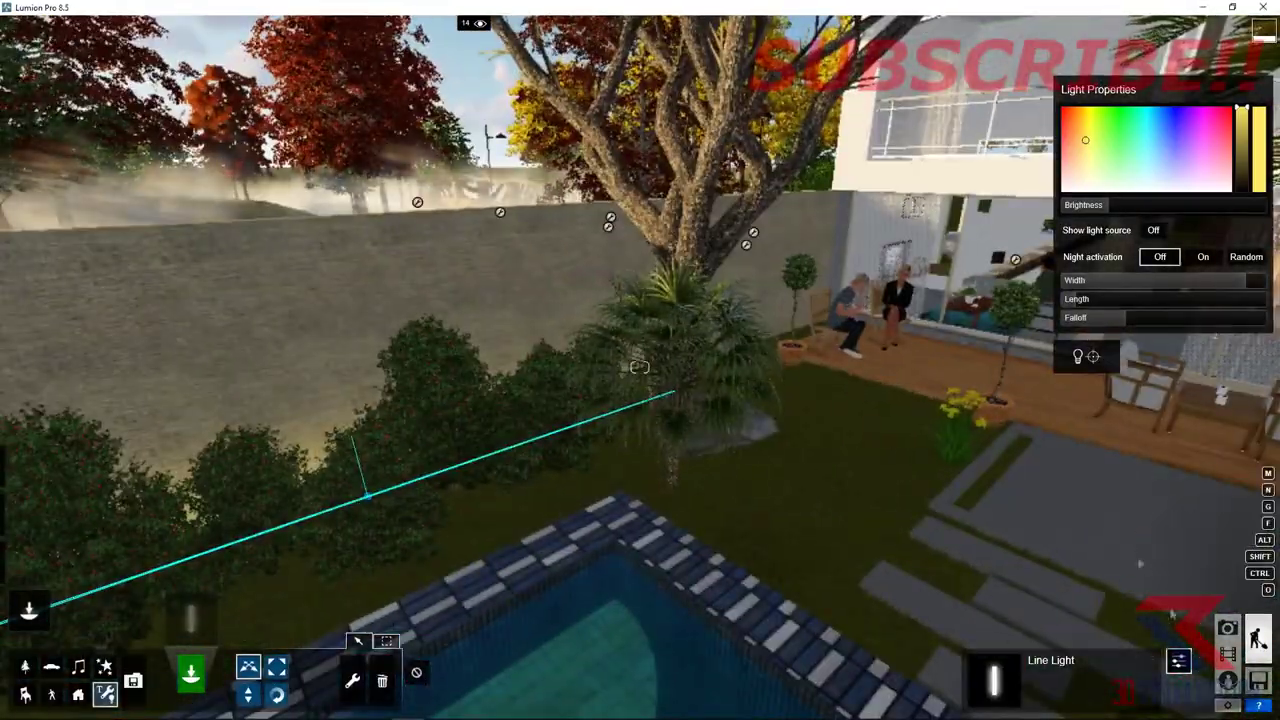
key("w")
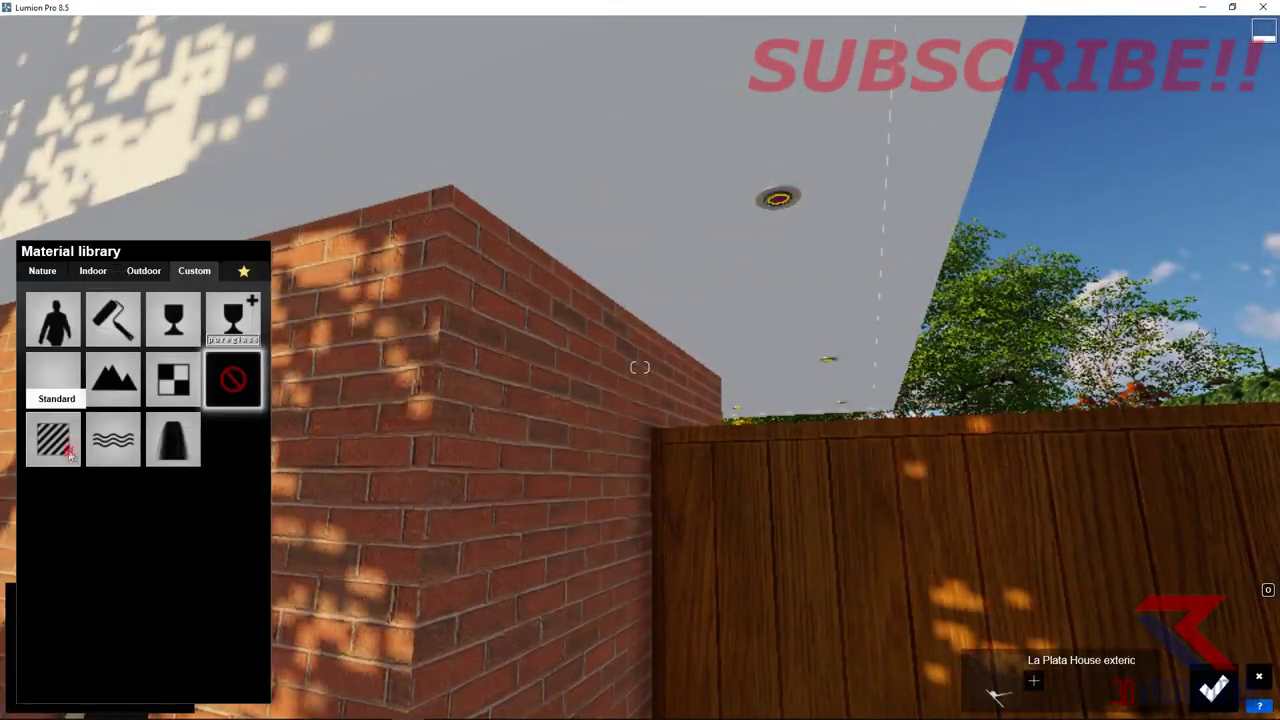
- Give the soffit downlights an emissive warm-yellow Standard material and confirm the change
left_click(80, 414)
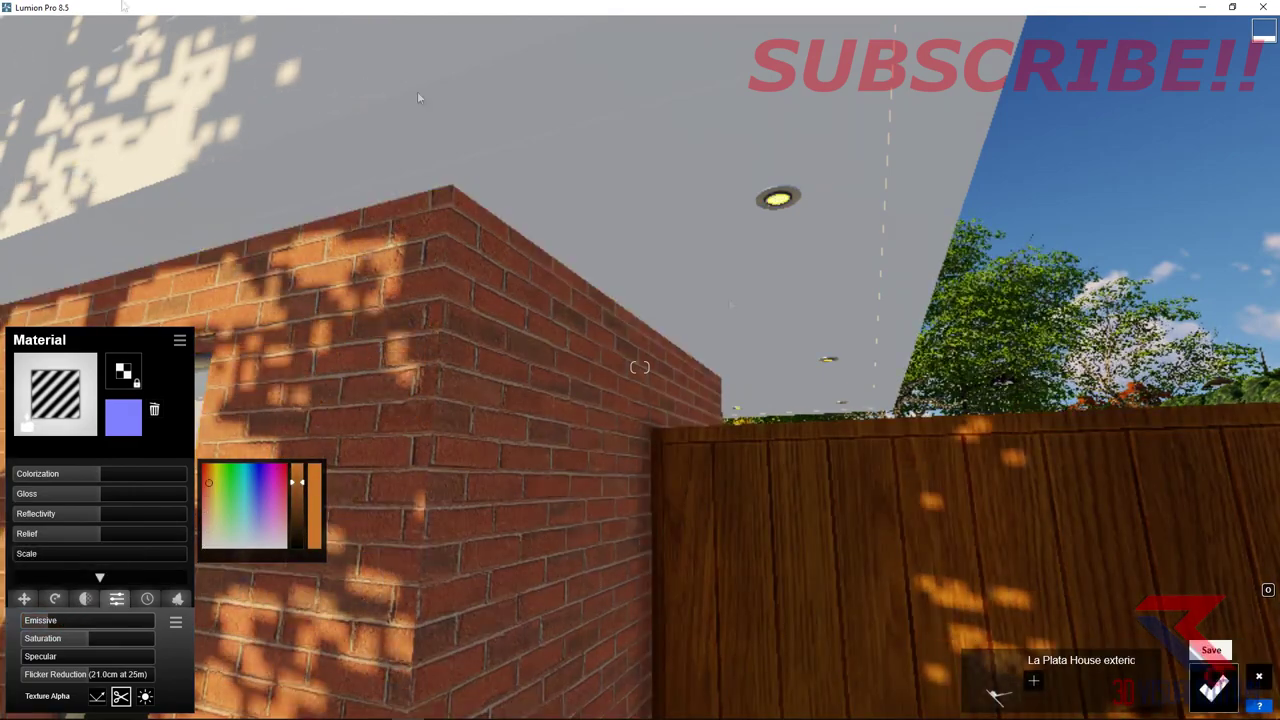
left_click(1245, 683)
- Place a Lamp14 spotlight from the lights library into the scene near the house
right_click_drag(193, 529, 420, 529)
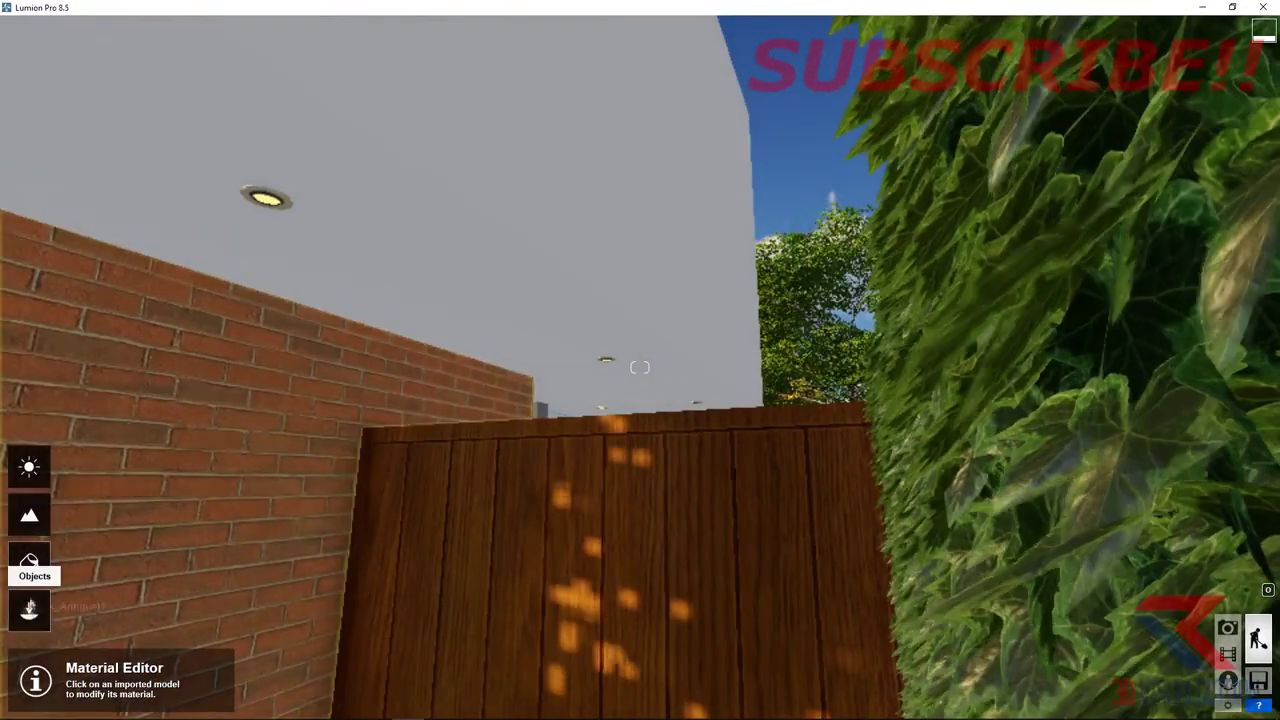
left_click(29, 562)
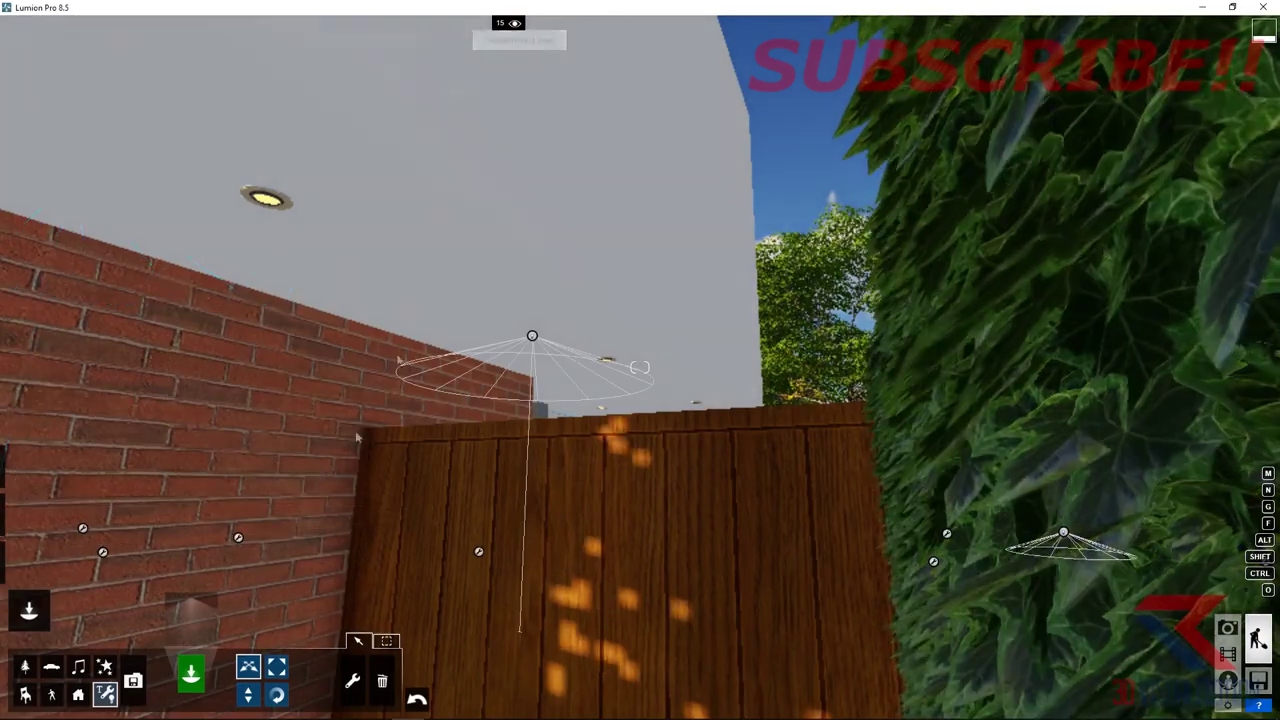
left_click(190, 612)
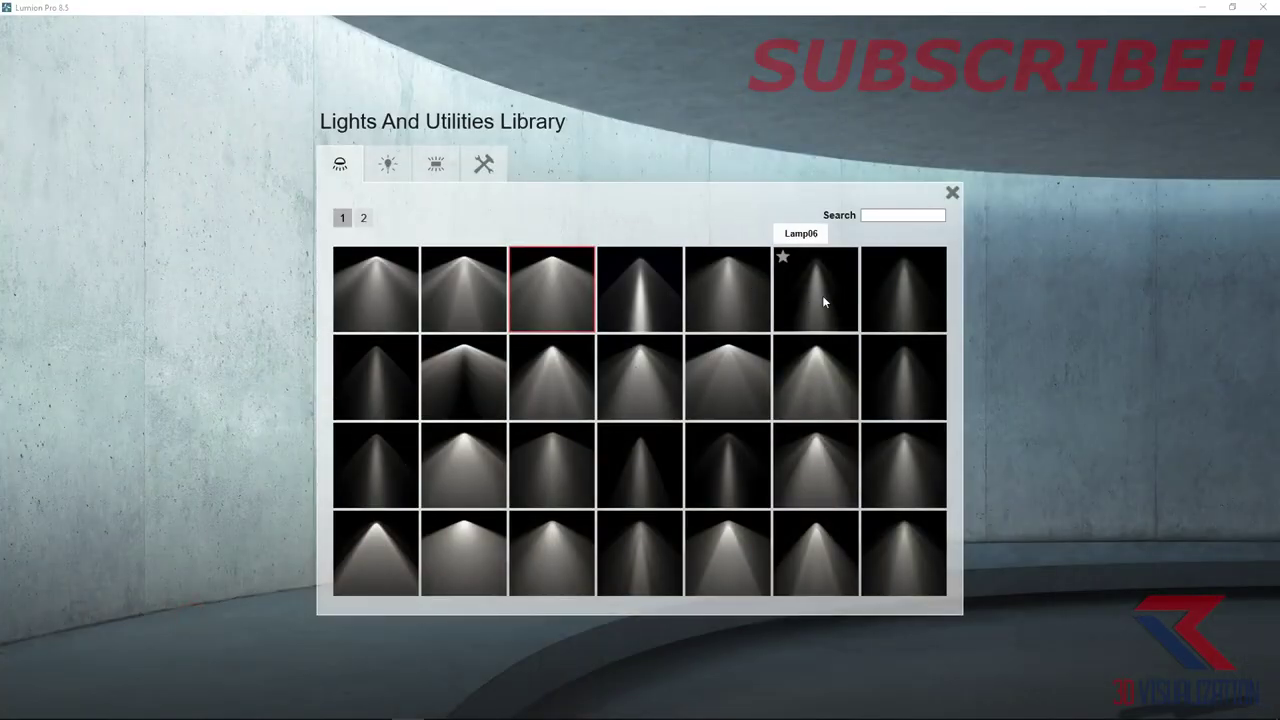
left_click(898, 390)
left_click(634, 366)
right_click_drag(634, 366, 570, 303)
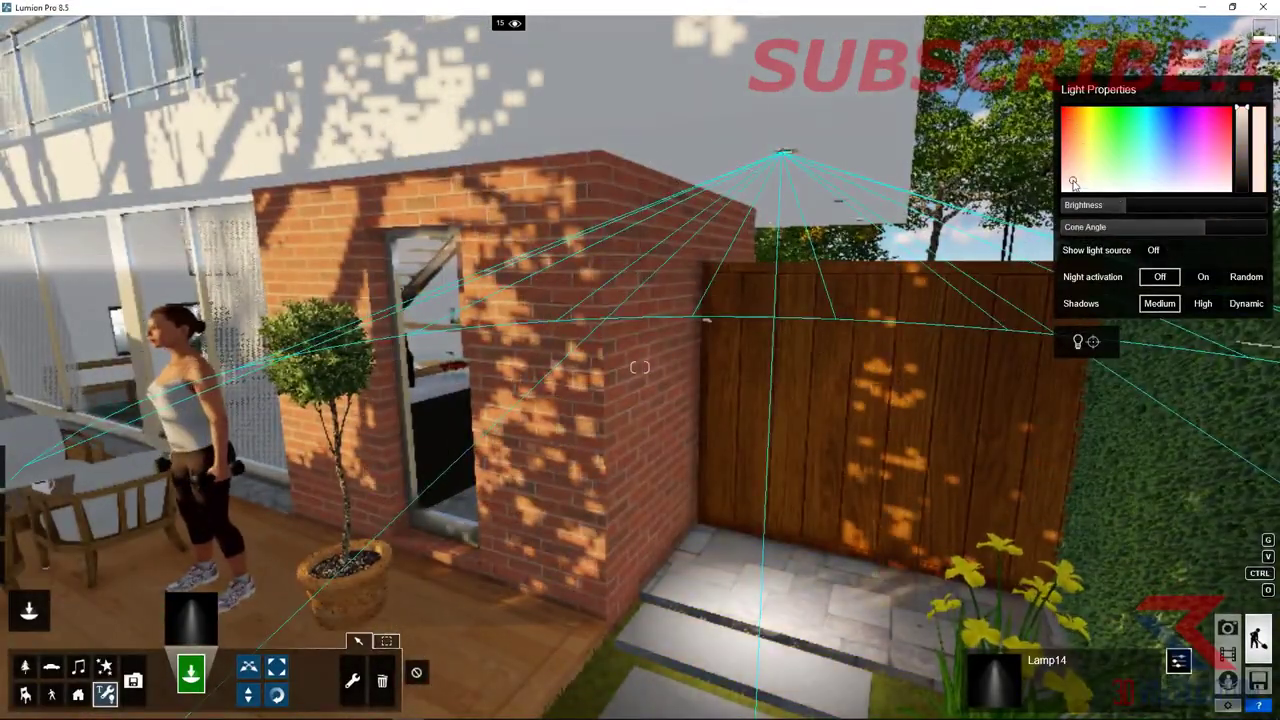
- Narrow the spotlight's cone angle and reposition it above the front doorway
left_click_drag(1202, 232, 1205, 326)
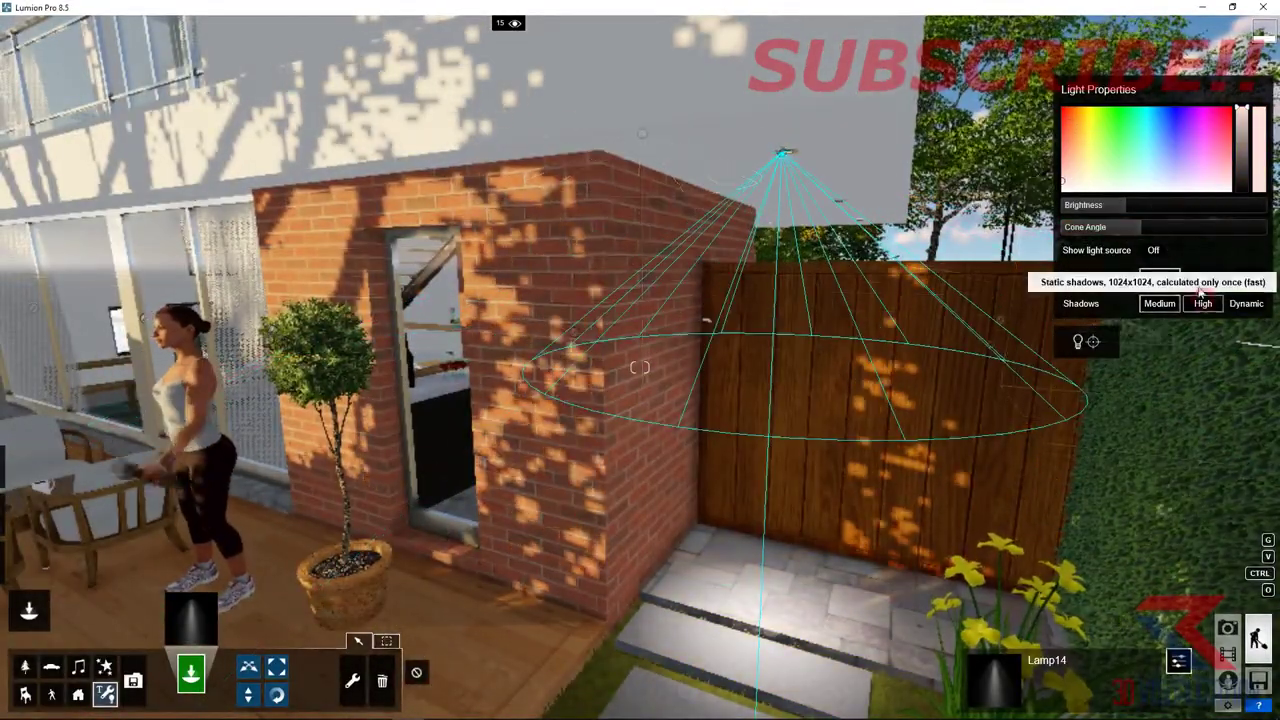
mouse_move(942, 341)
right_mouse_down()
mouse_move(630, 243)
mouse_move(683, 207)
mouse_move(697, 222)
mouse_move(548, 273)
right_mouse_up()
key("w")
key("s")
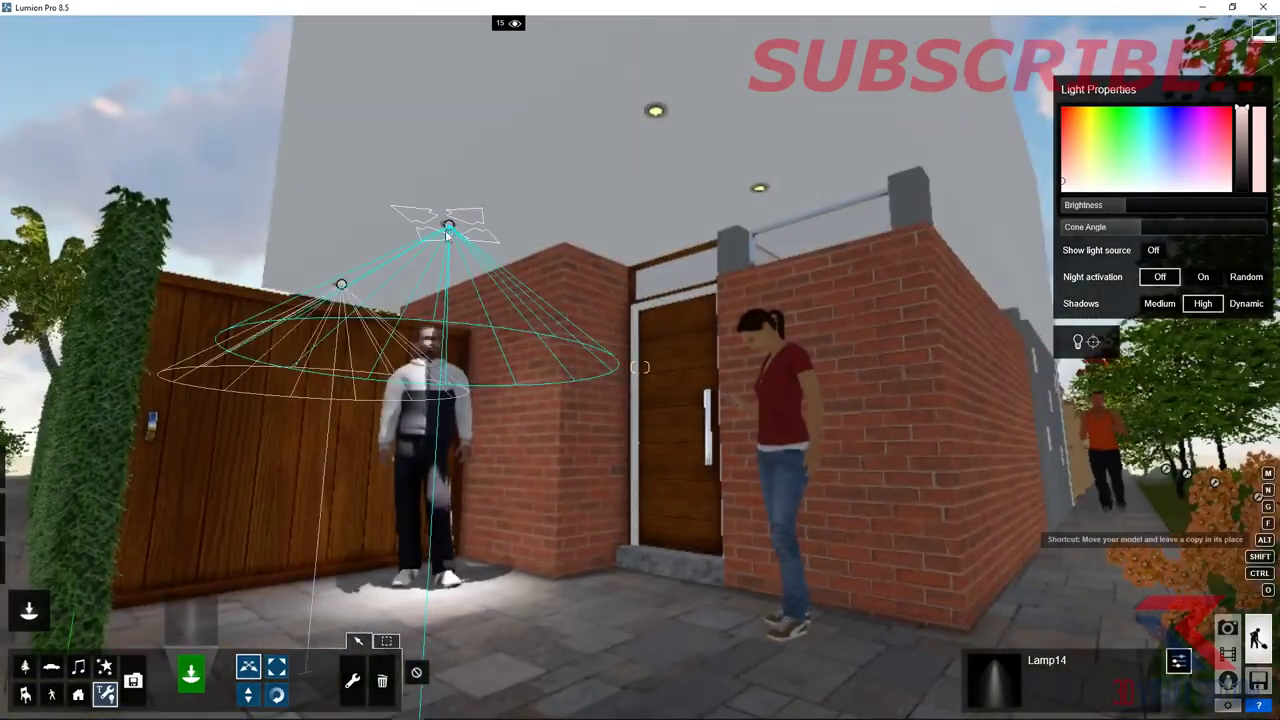
left_click_drag(656, 115, 760, 200)
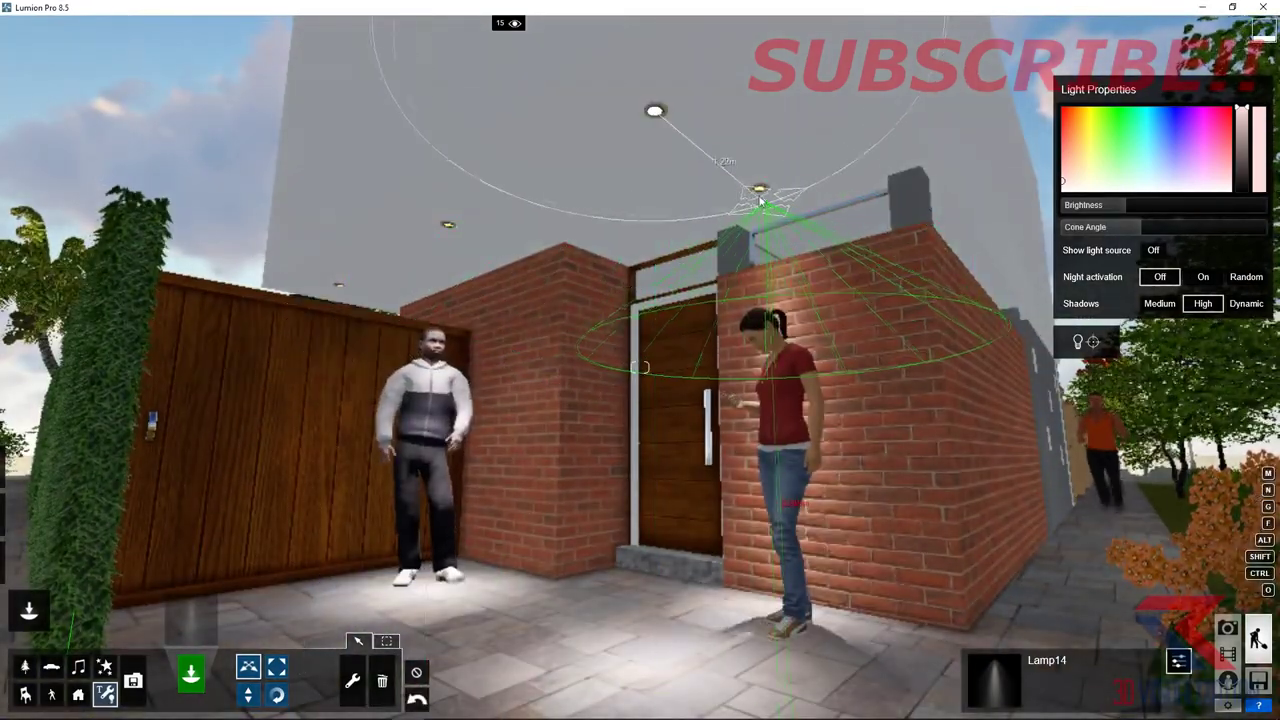
right_click_drag(803, 291, 784, 276)
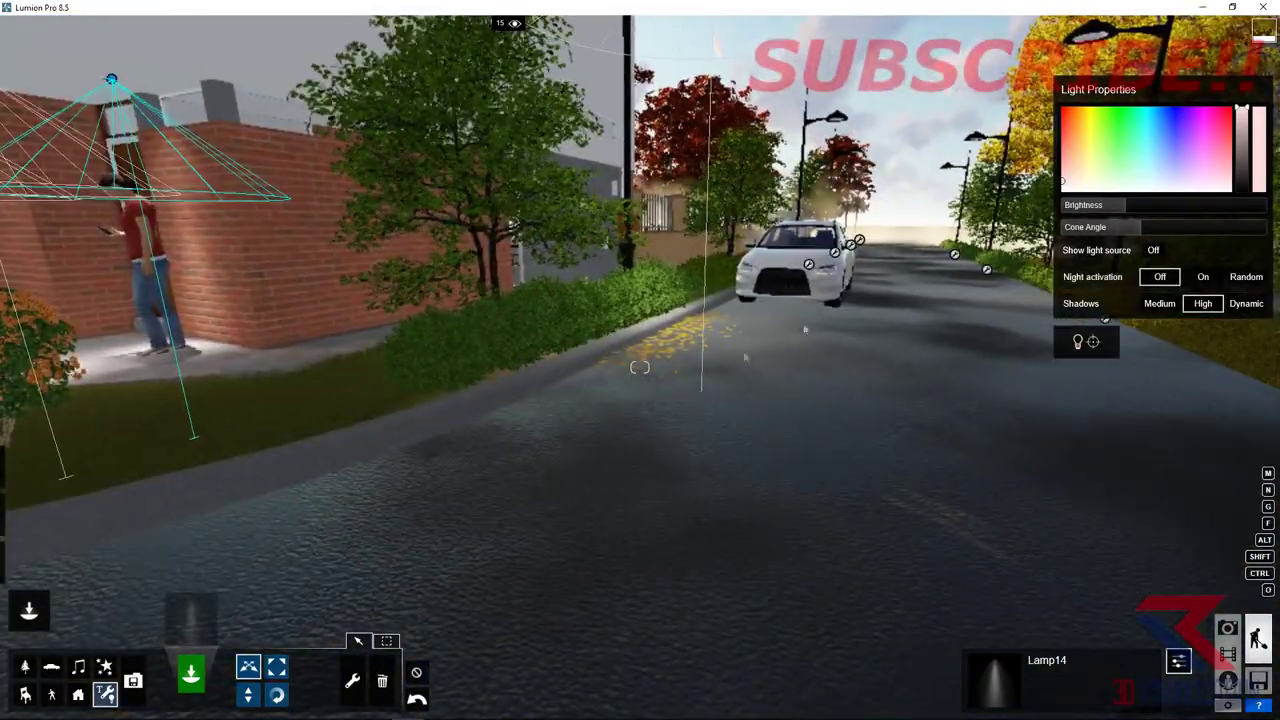
left_click(192, 627)
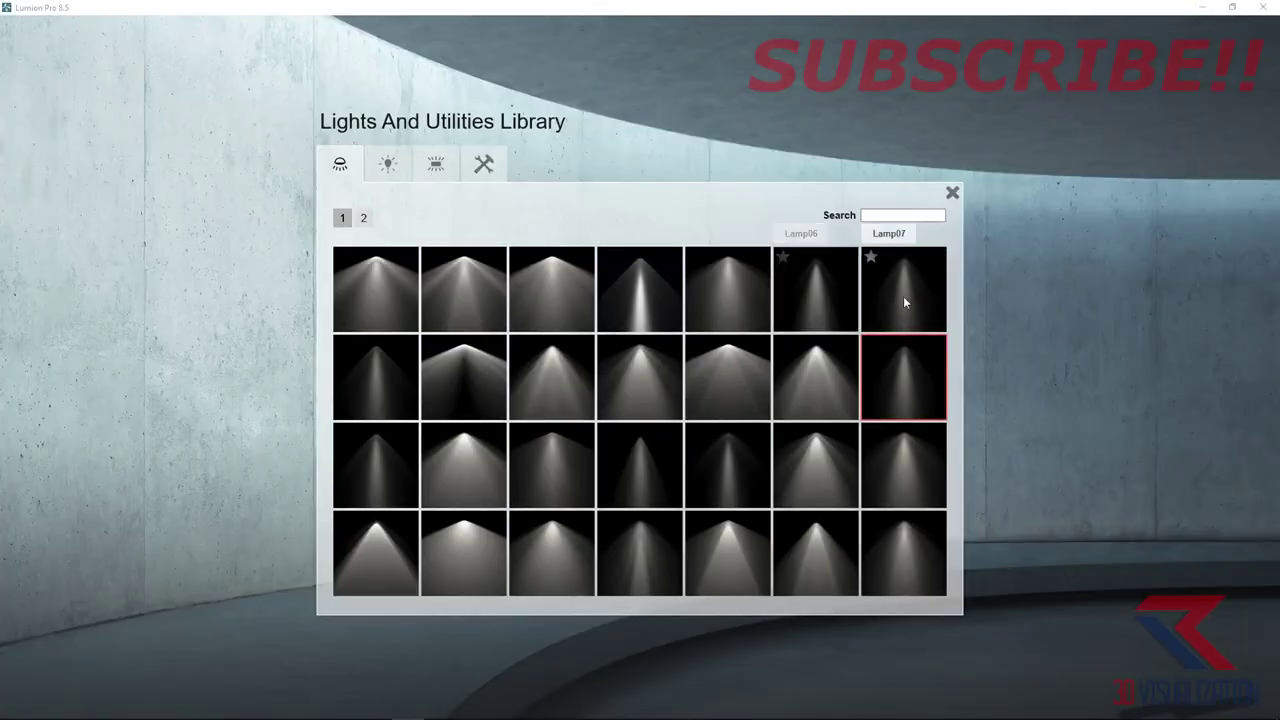
- Place a Lamp07 spotlight at the white car's front and aim its beam onto the road ahead
left_click(903, 296)
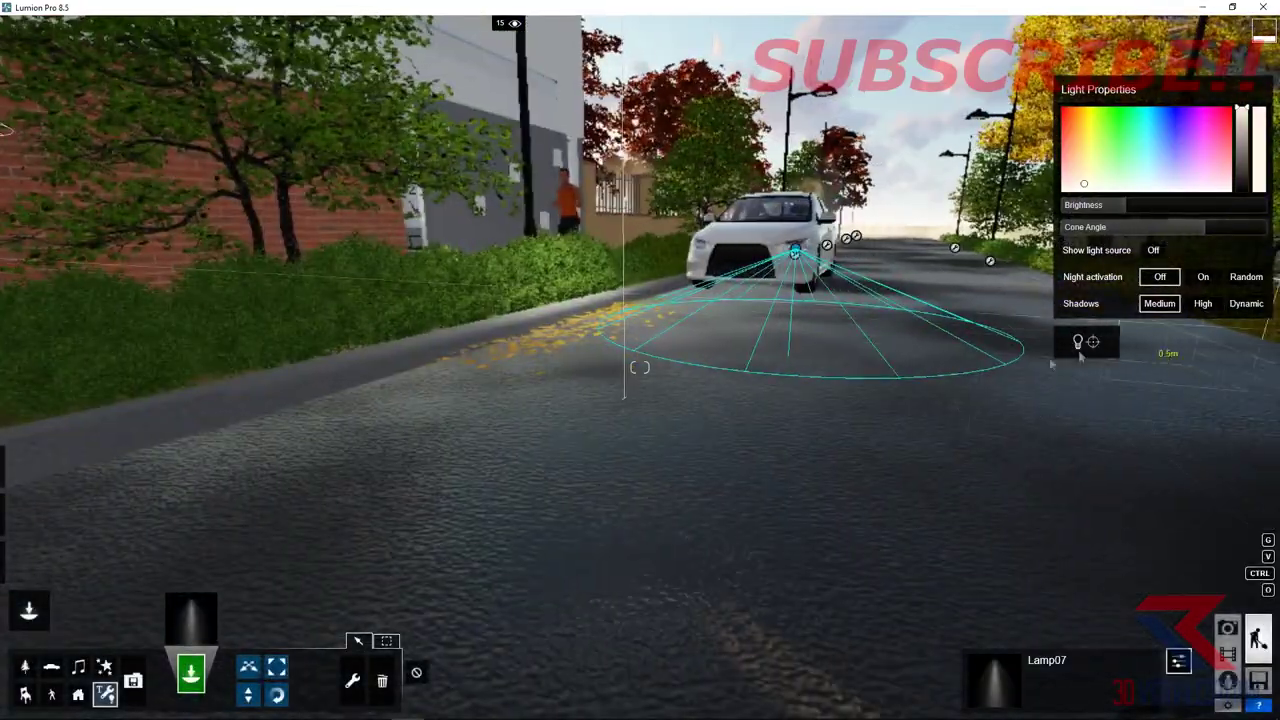
right_click_drag(672, 370, 672, 450)
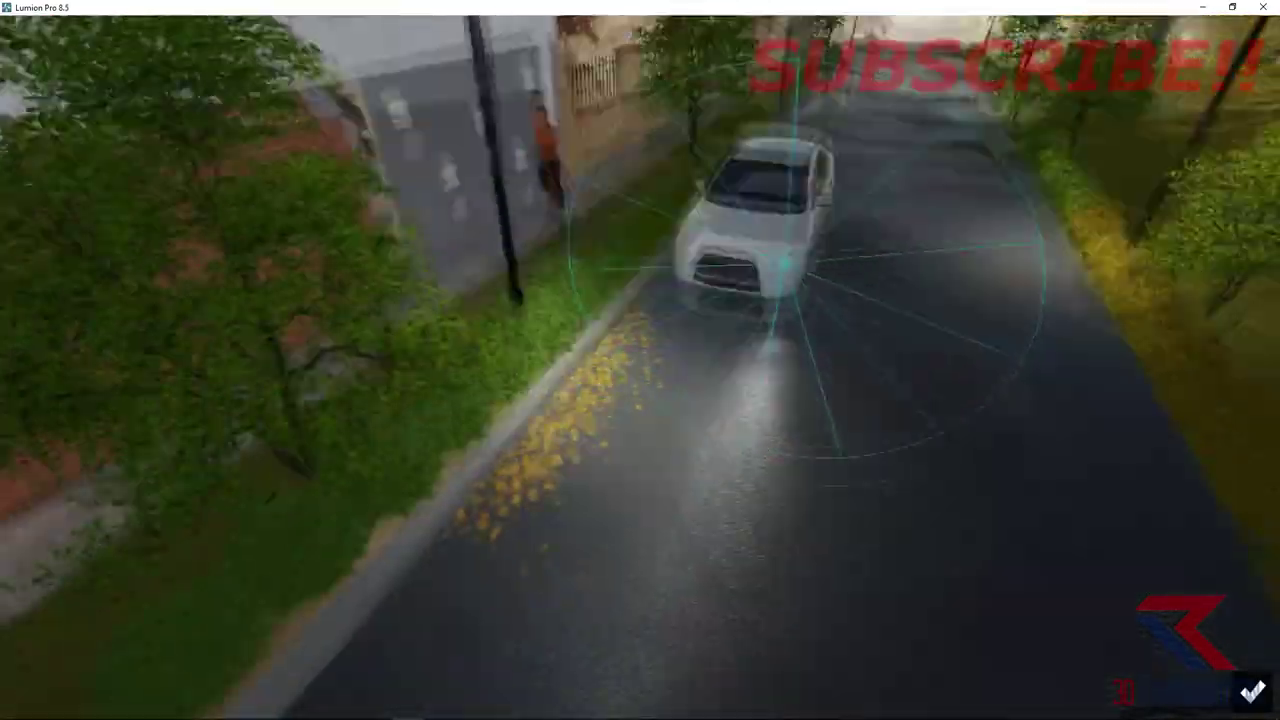
right_click_drag(785, 265, 962, 365)
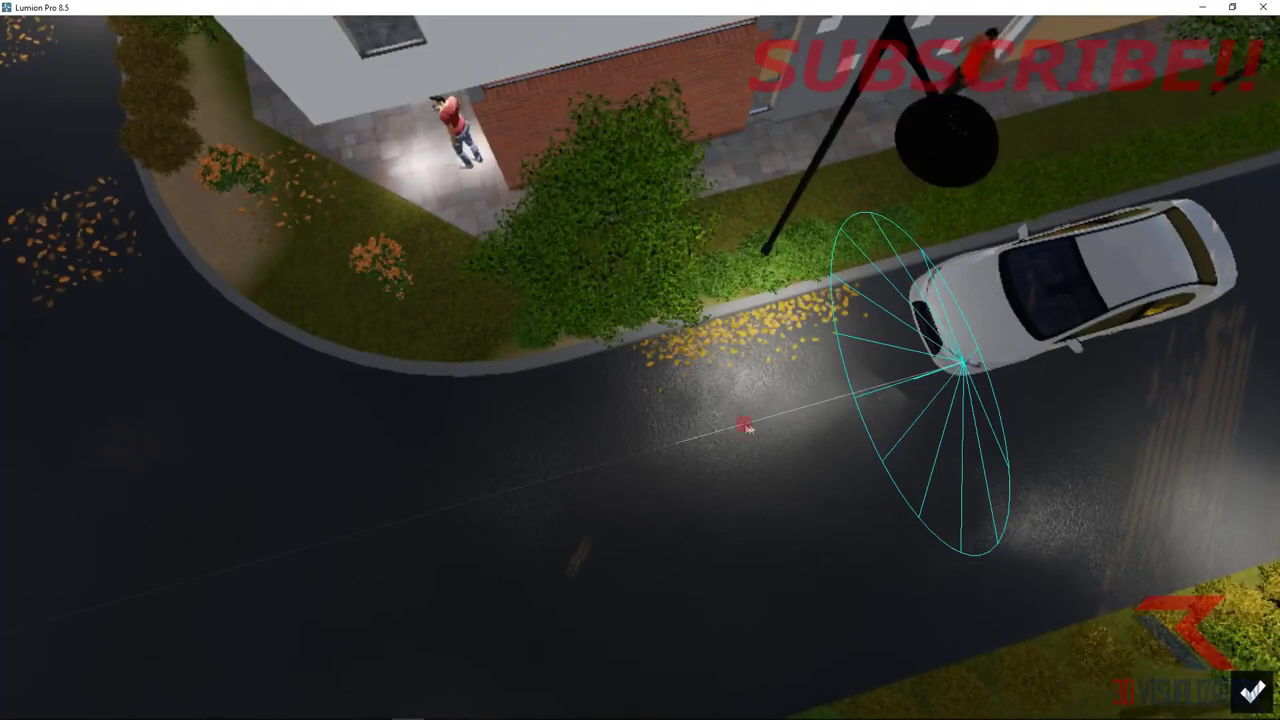
scroll(1117, 673, "up", 2)
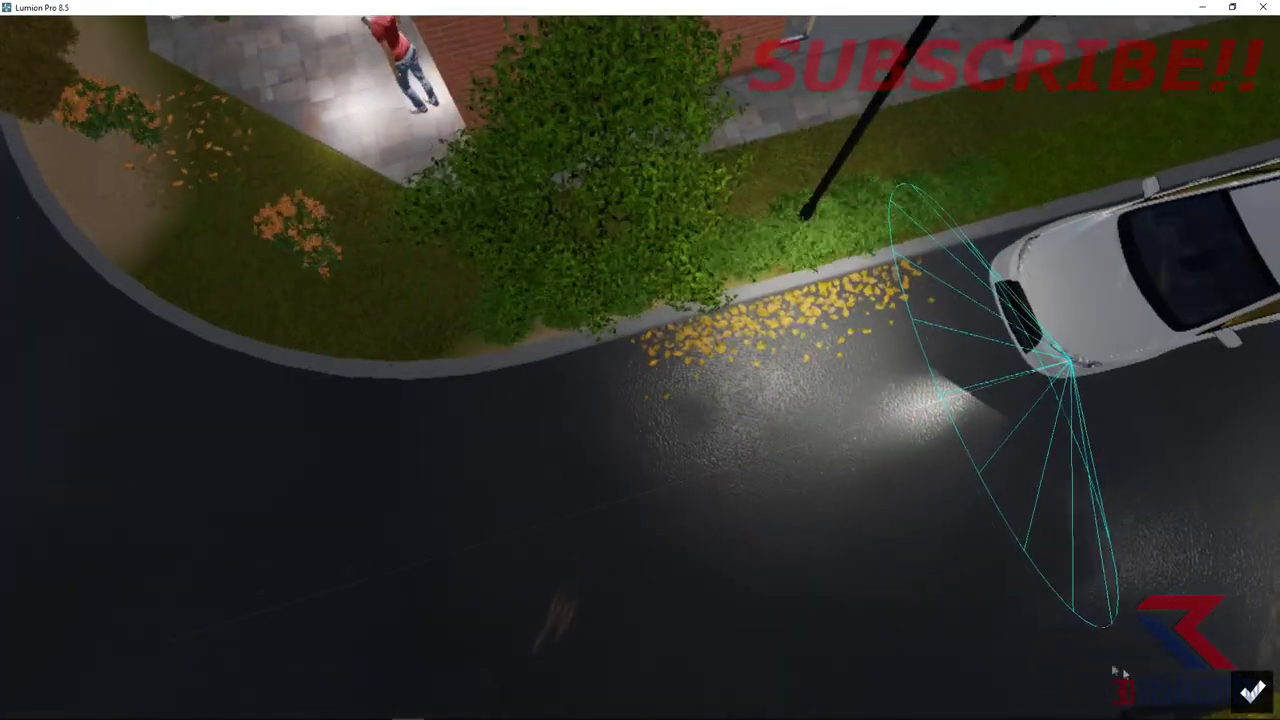
scroll(866, 425, "up", 3)
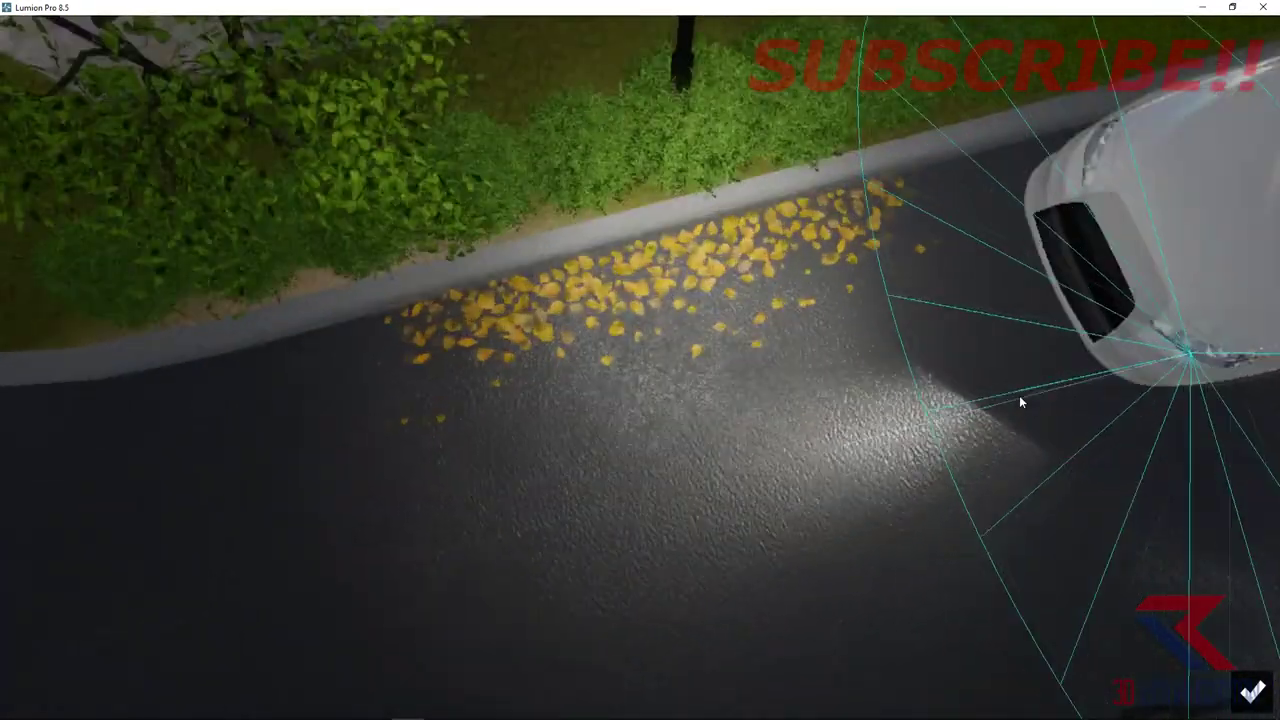
scroll(1019, 398, "up", 2)
left_click(1252, 690)
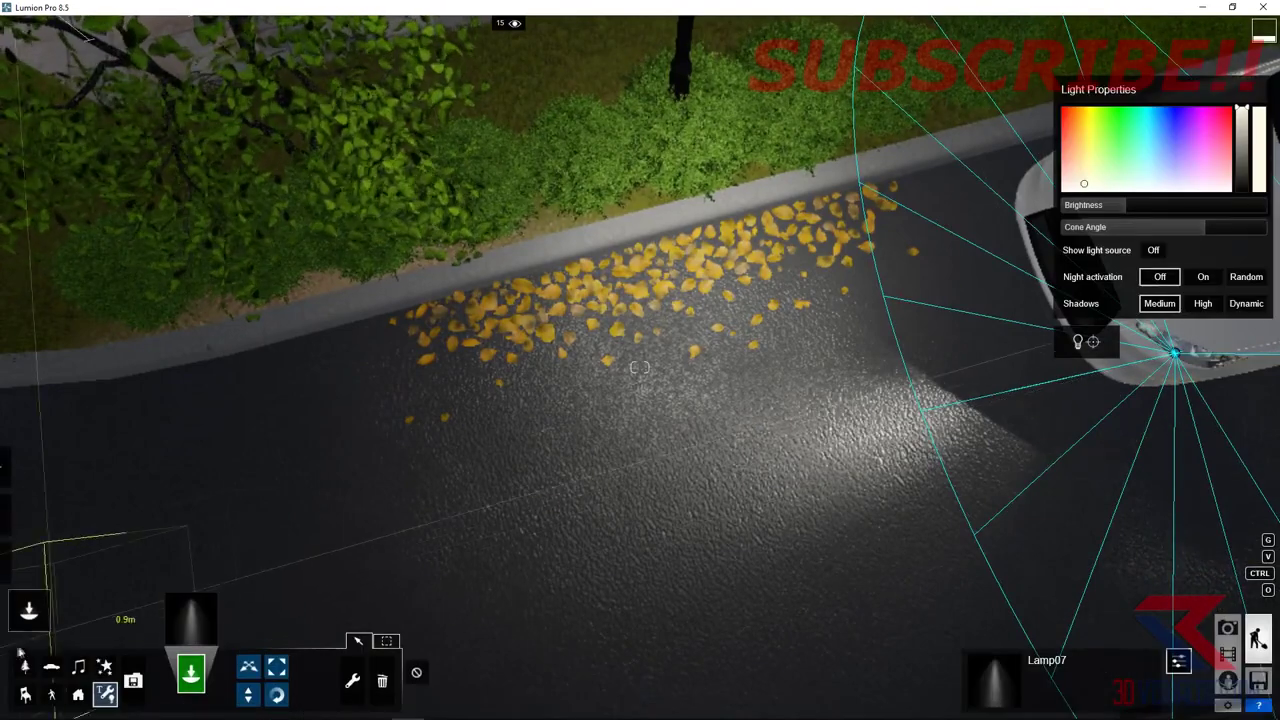
key("d")
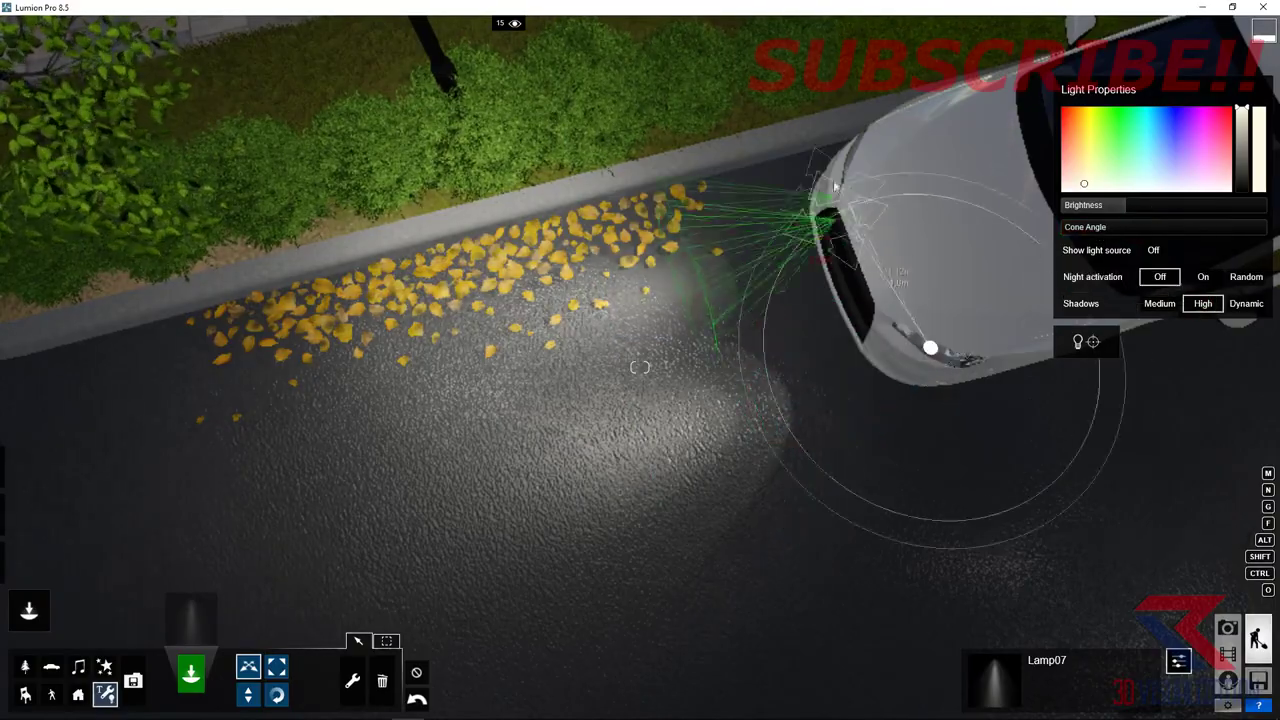
right_click_drag(845, 160, 669, 468)
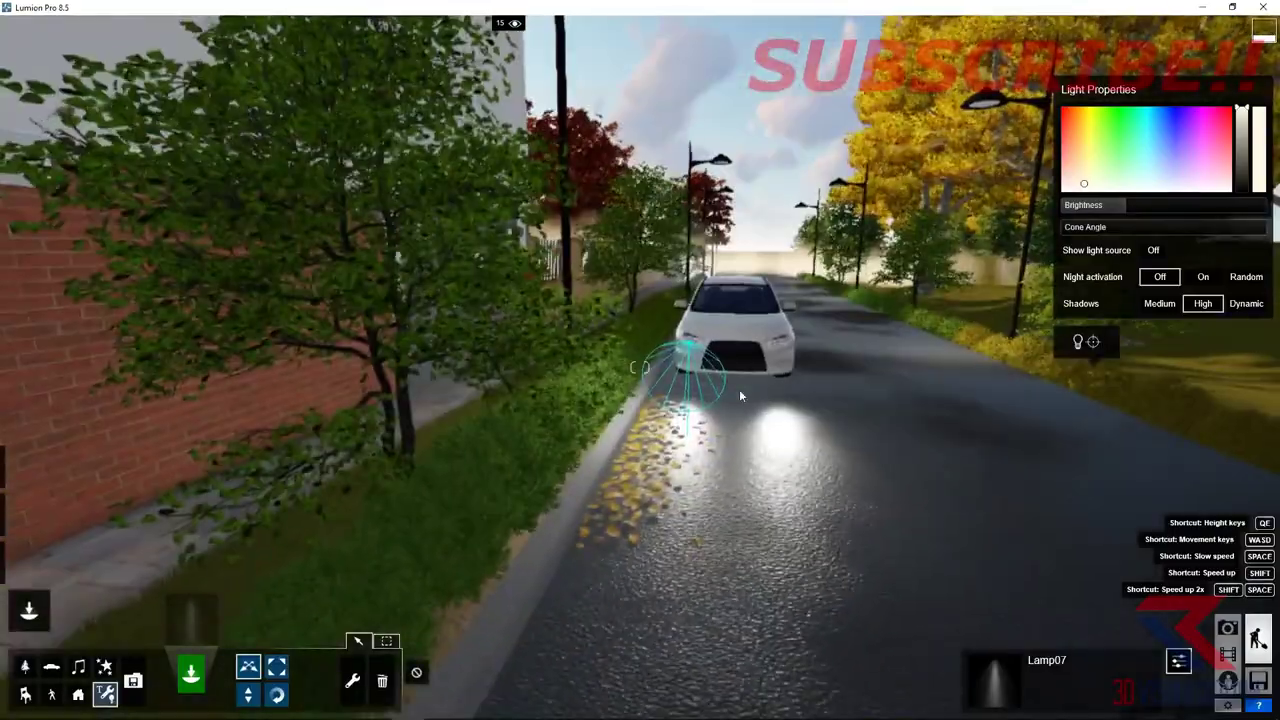
right_click_drag(669, 468, 740, 394)
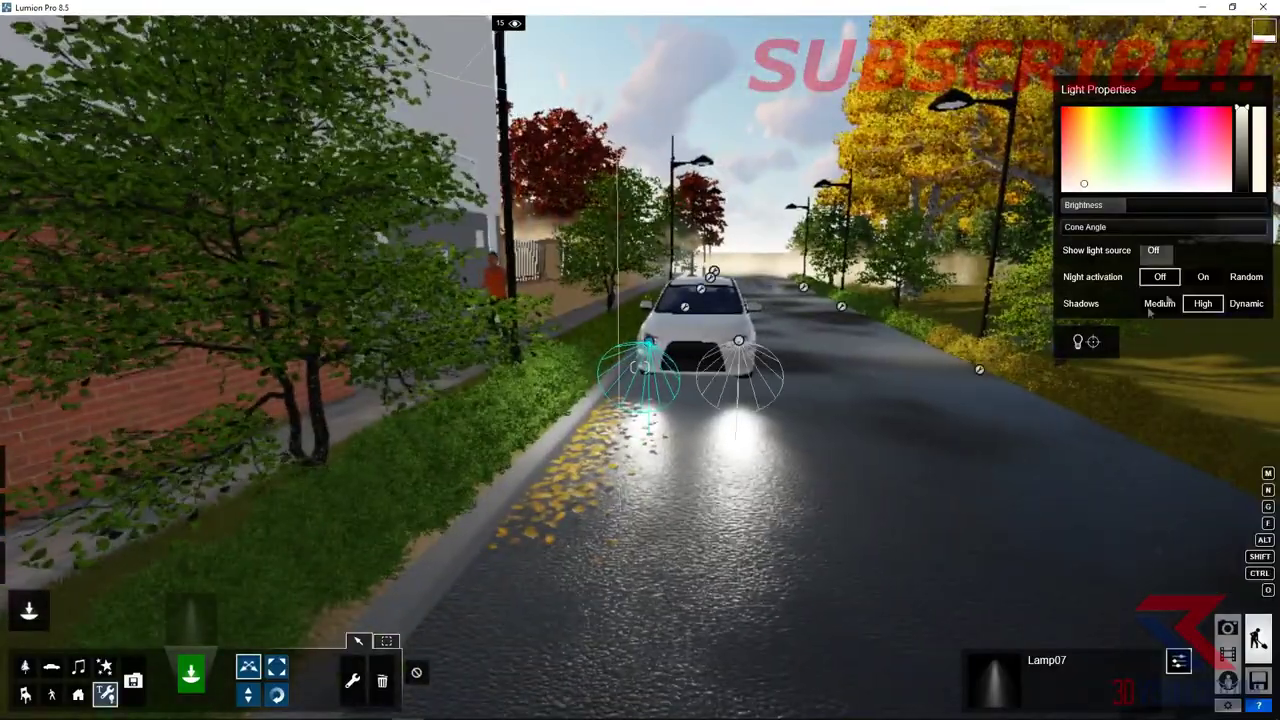
- Pick a Line Light from the line-lights category and fly to the path beside the brick side wall
left_click(707, 368)
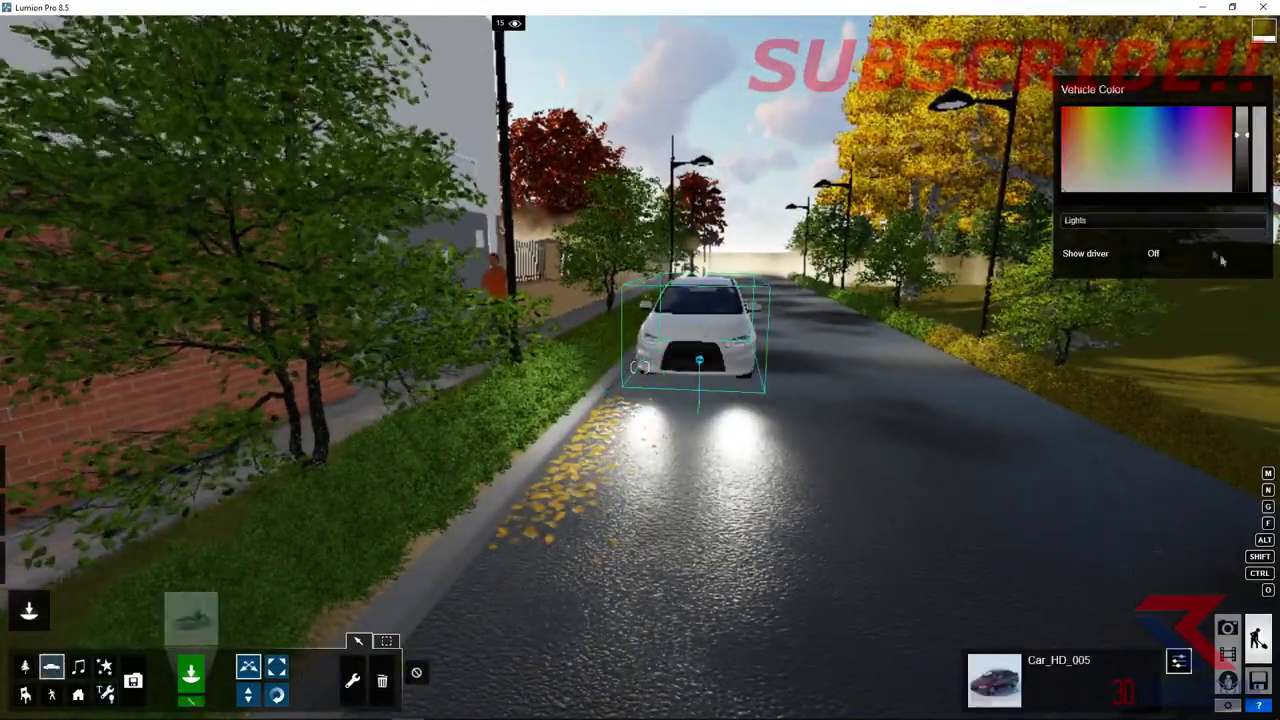
right_click_drag(834, 335, 502, 490)
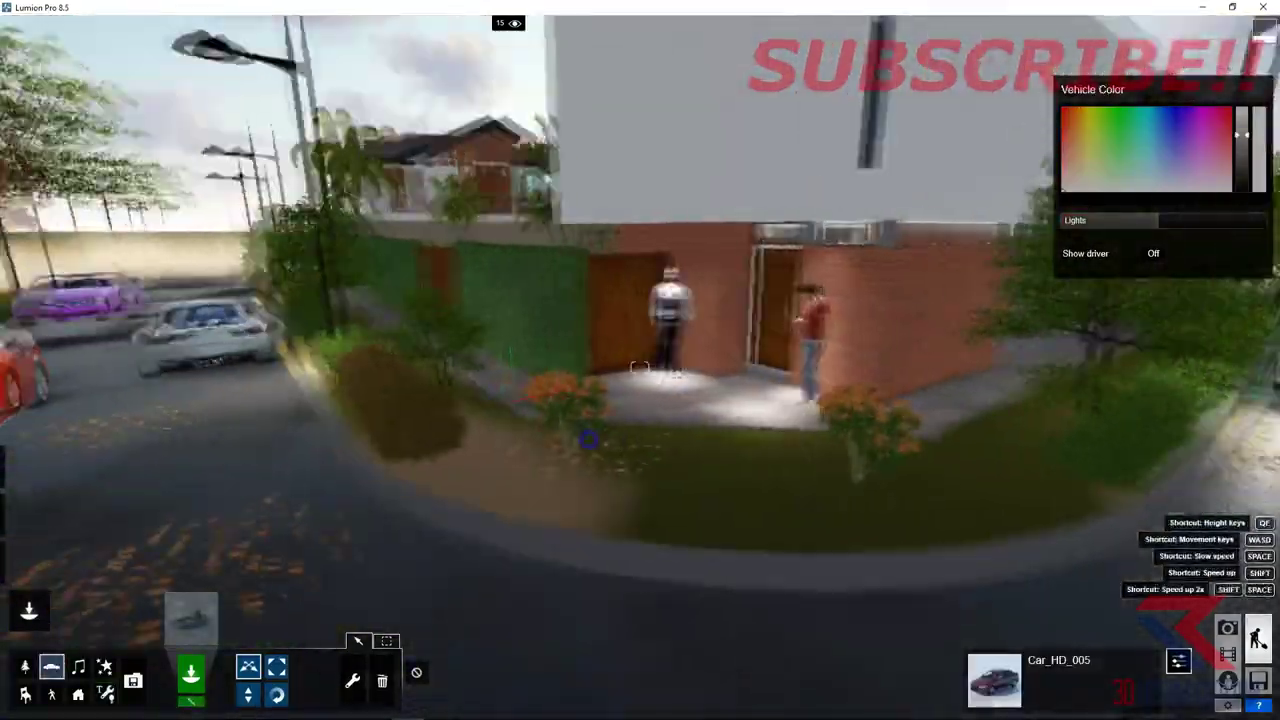
key("w")
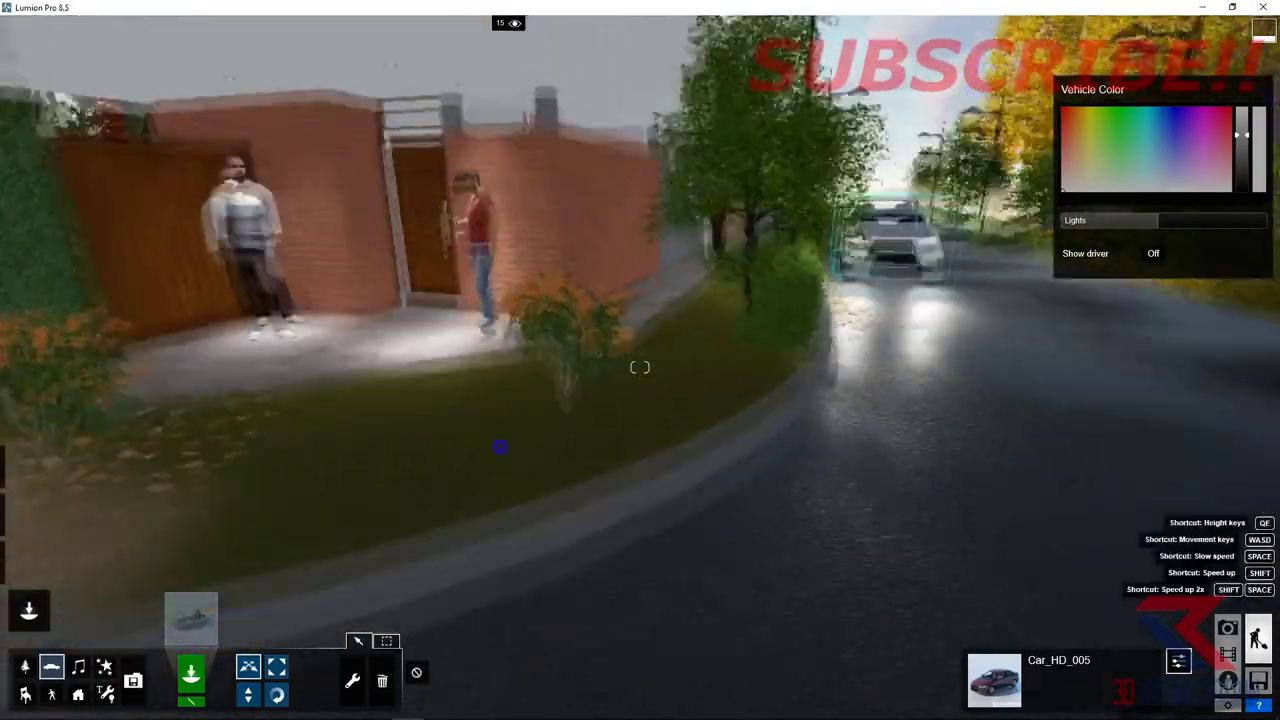
right_click_drag(502, 490, 406, 561)
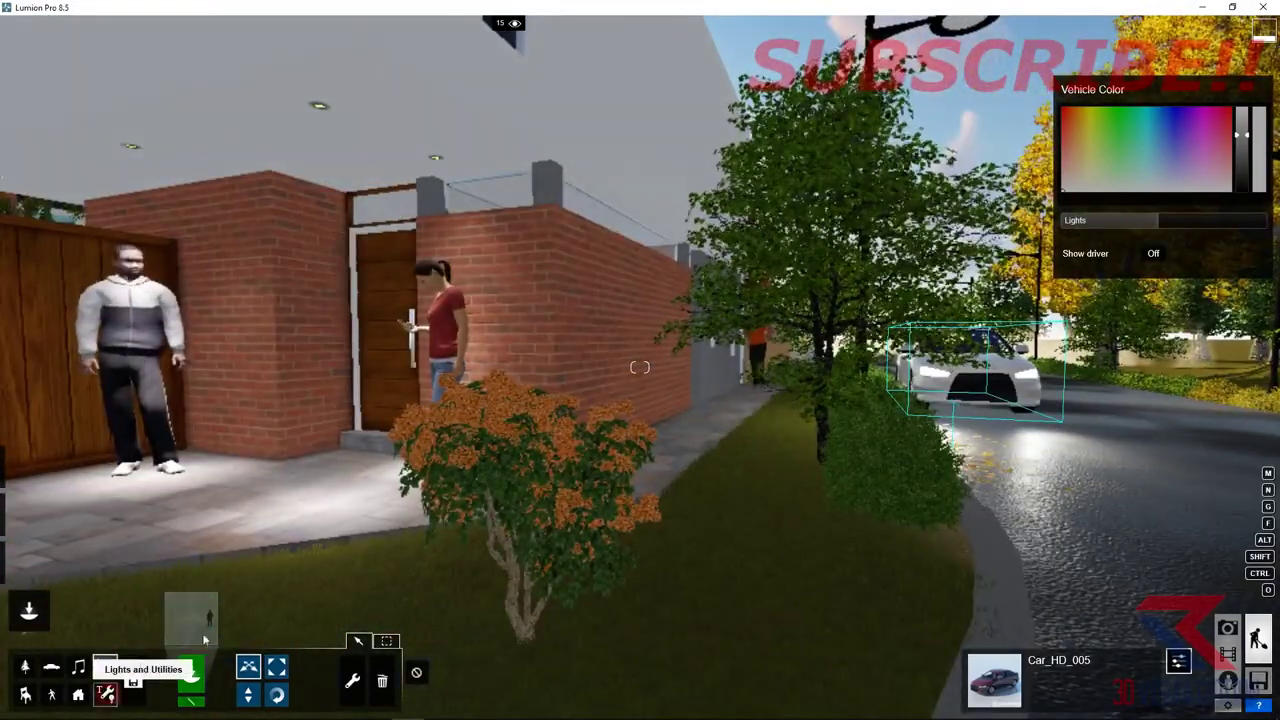
left_click(204, 640)
left_click(486, 163)
left_click(457, 300)
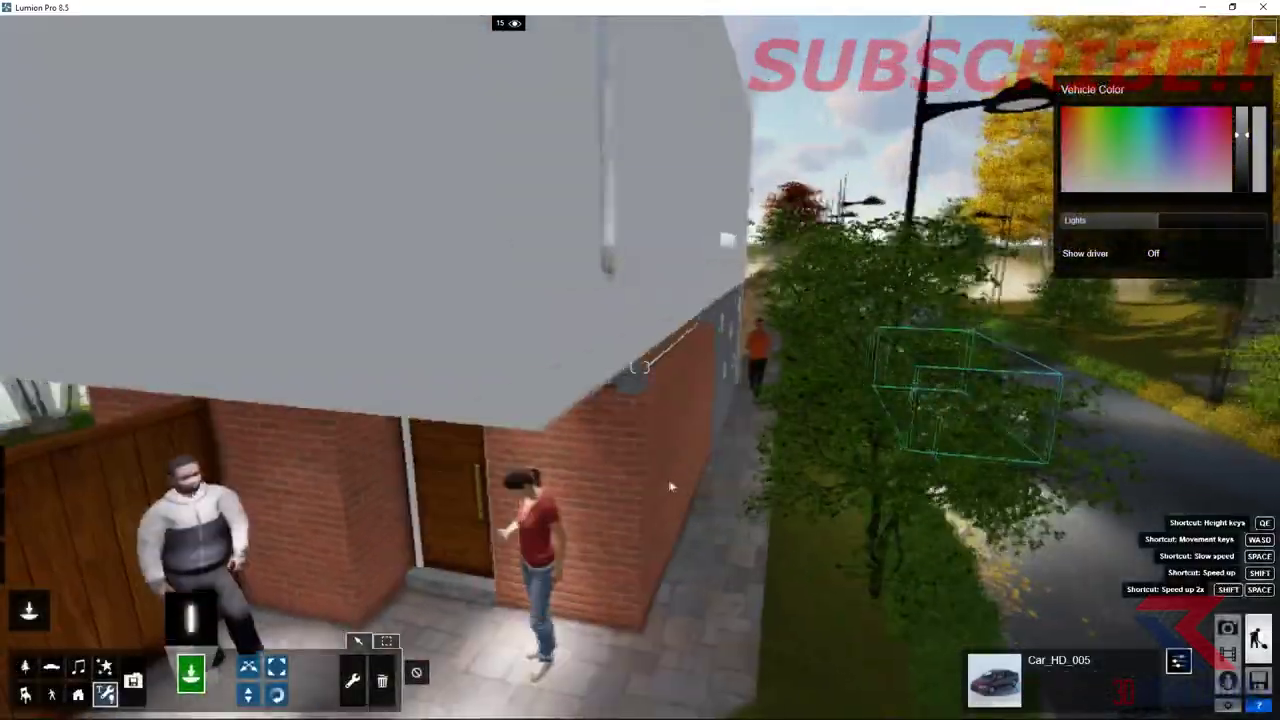
right_click_drag(671, 487, 723, 460)
key("w")
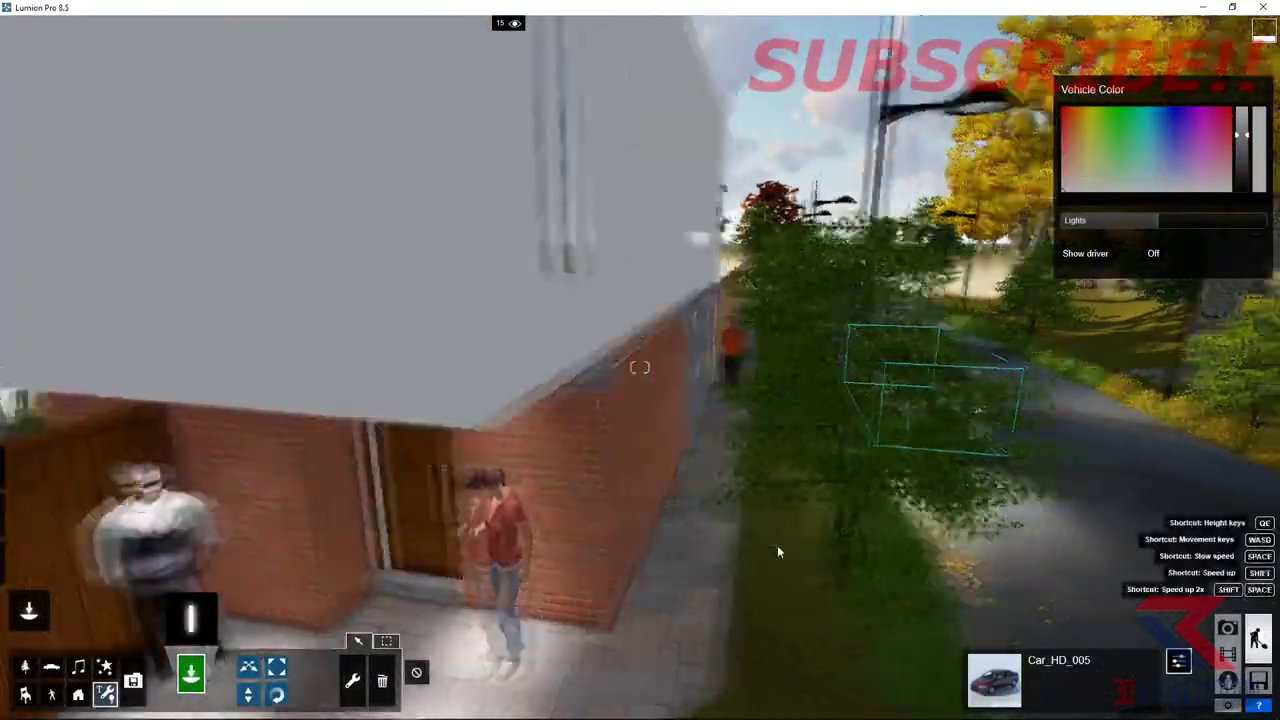
key("w")
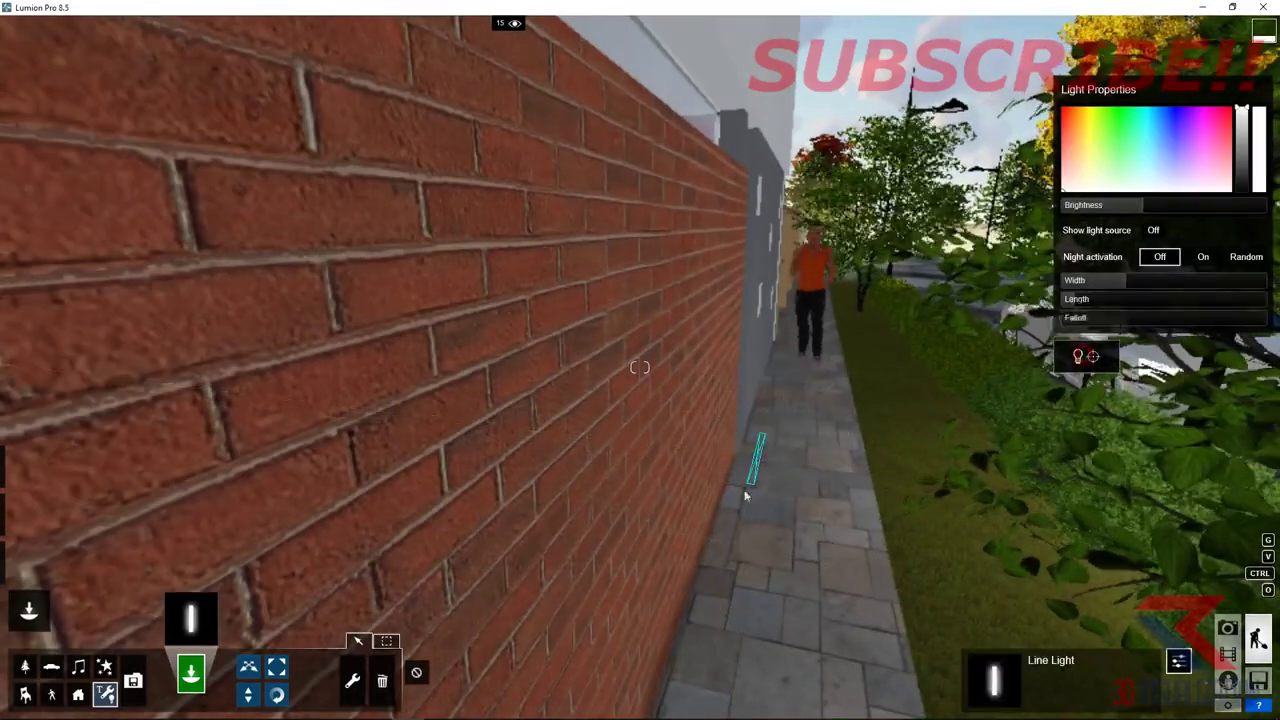
- Place the line light on the side path, widen it to 6.0m, tint orange-yellow, tighten falloff, dim to 39.1
left_click(745, 495)
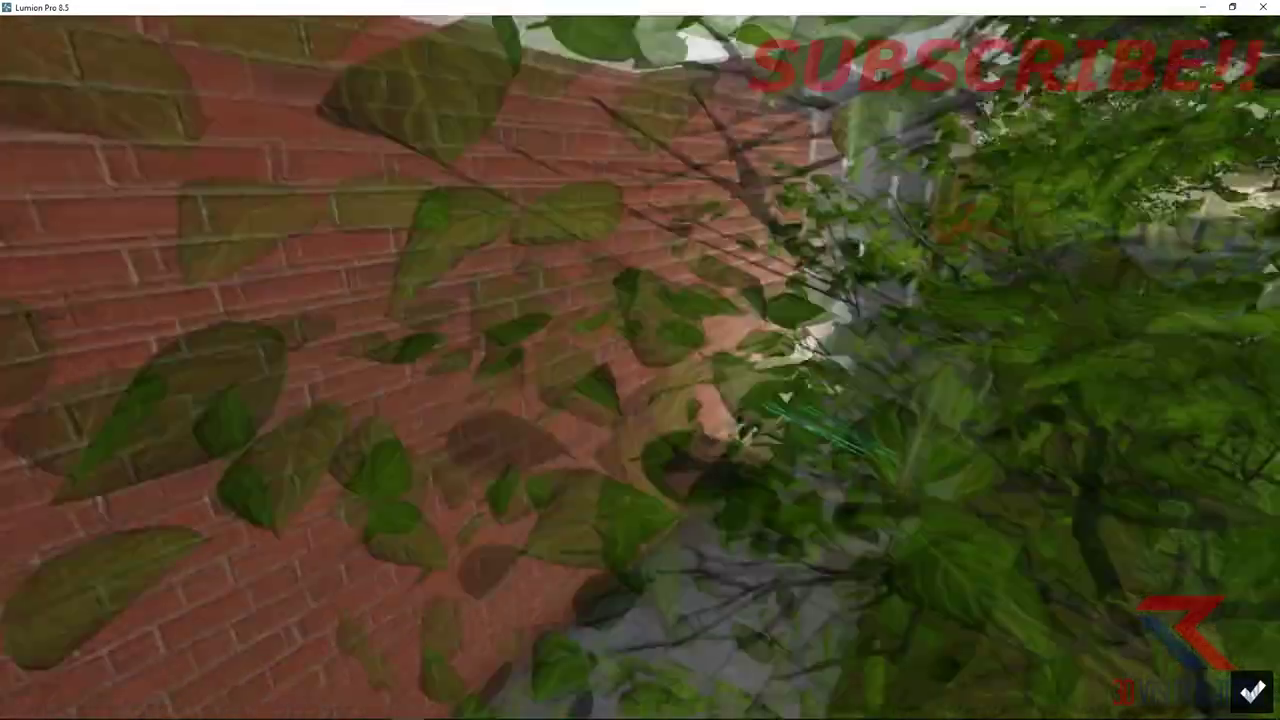
right_click_drag(737, 313, 762, 321)
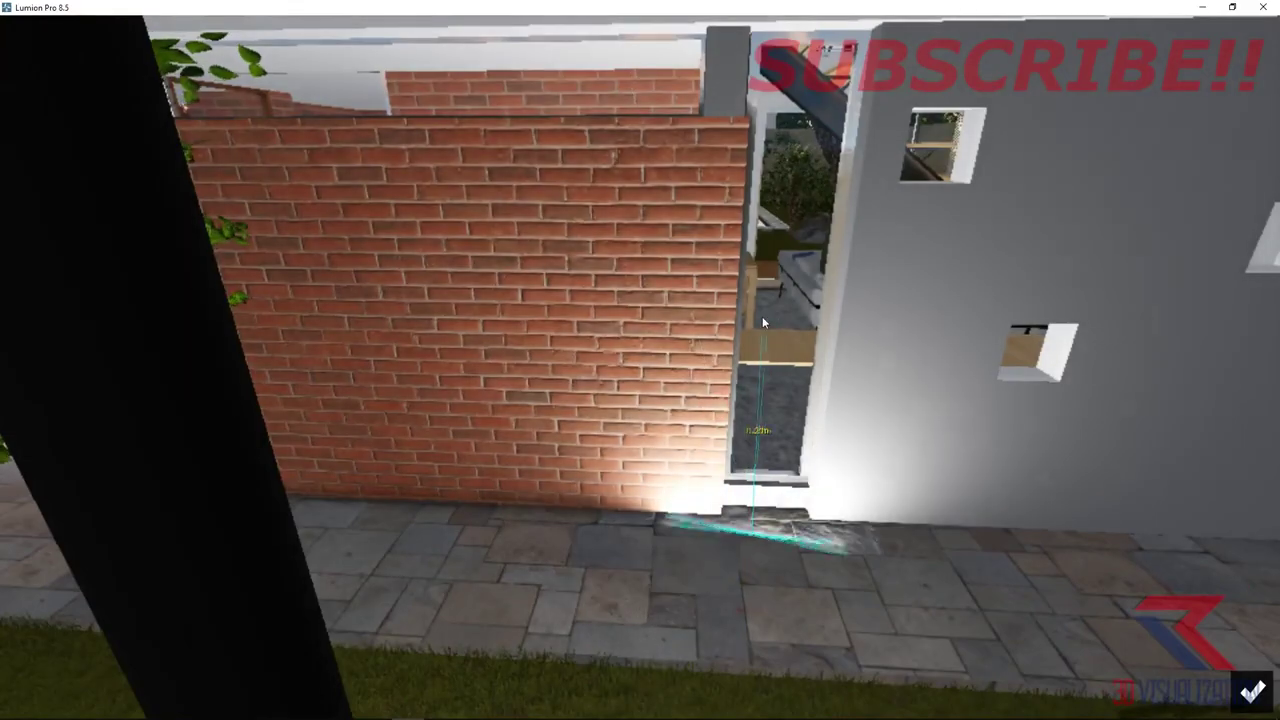
key("s")
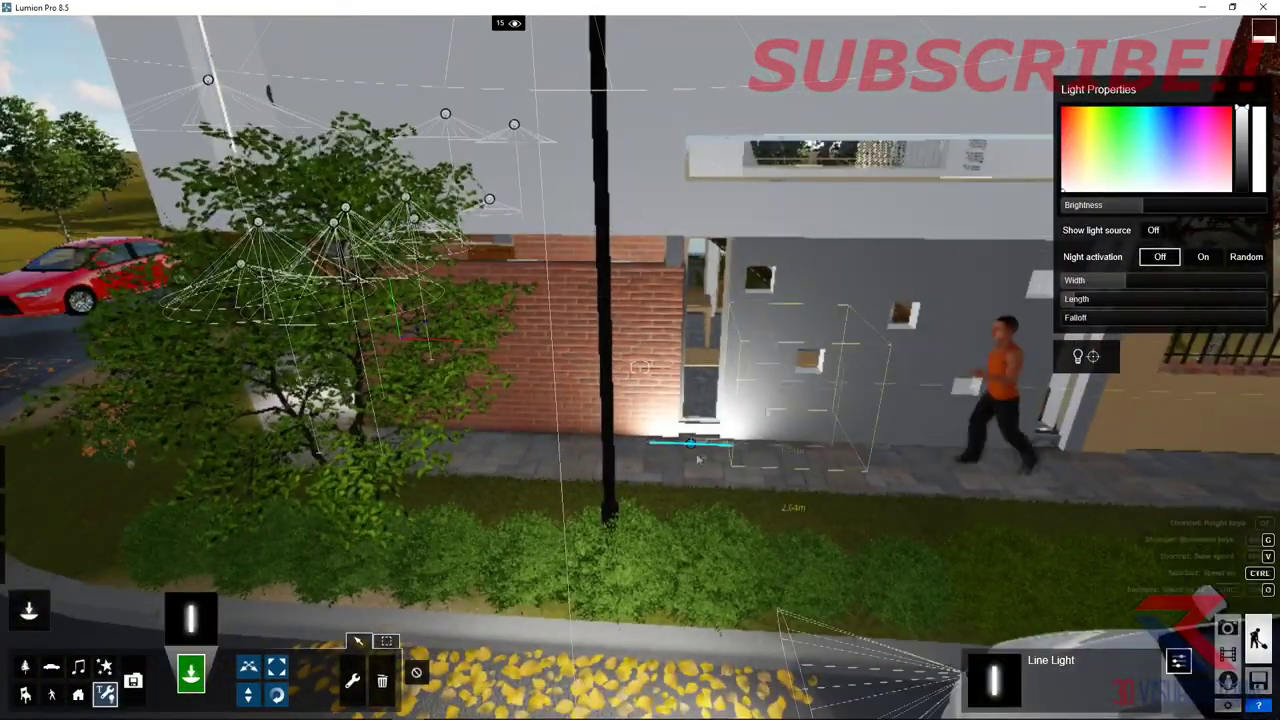
left_click_drag(1126, 285, 1238, 270)
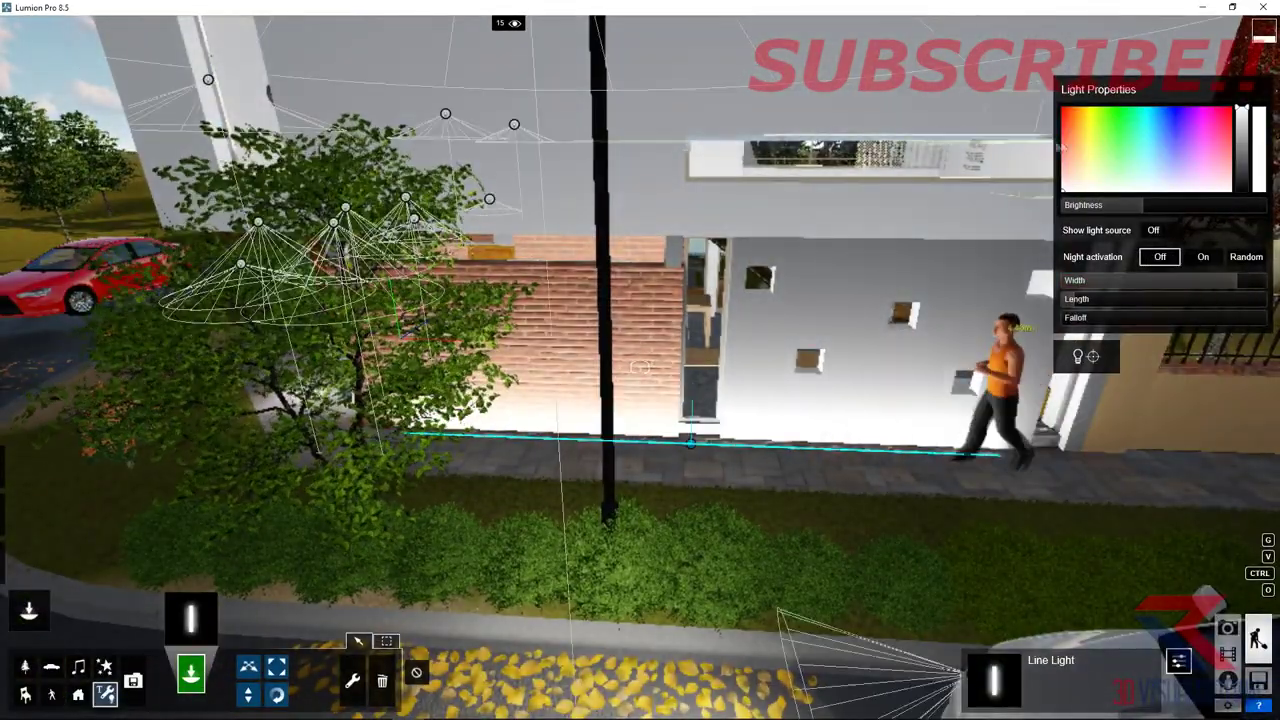
left_click(1085, 133)
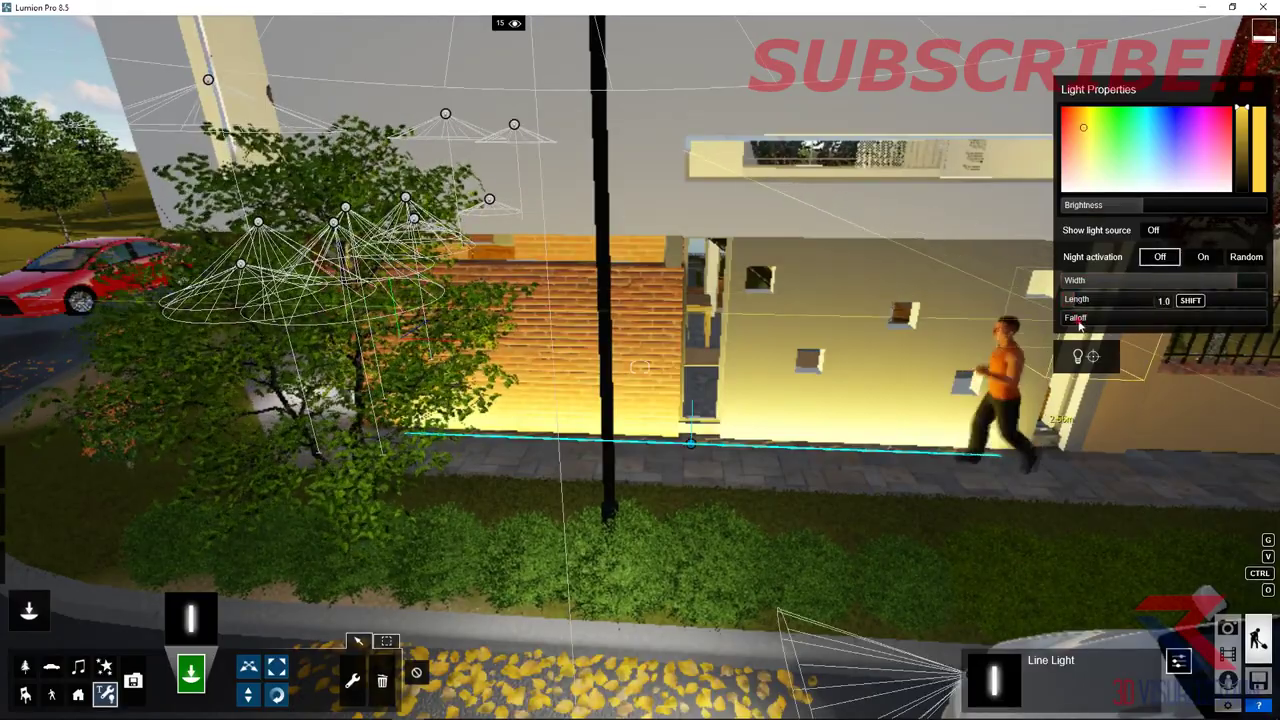
left_click_drag(1078, 320, 1182, 316)
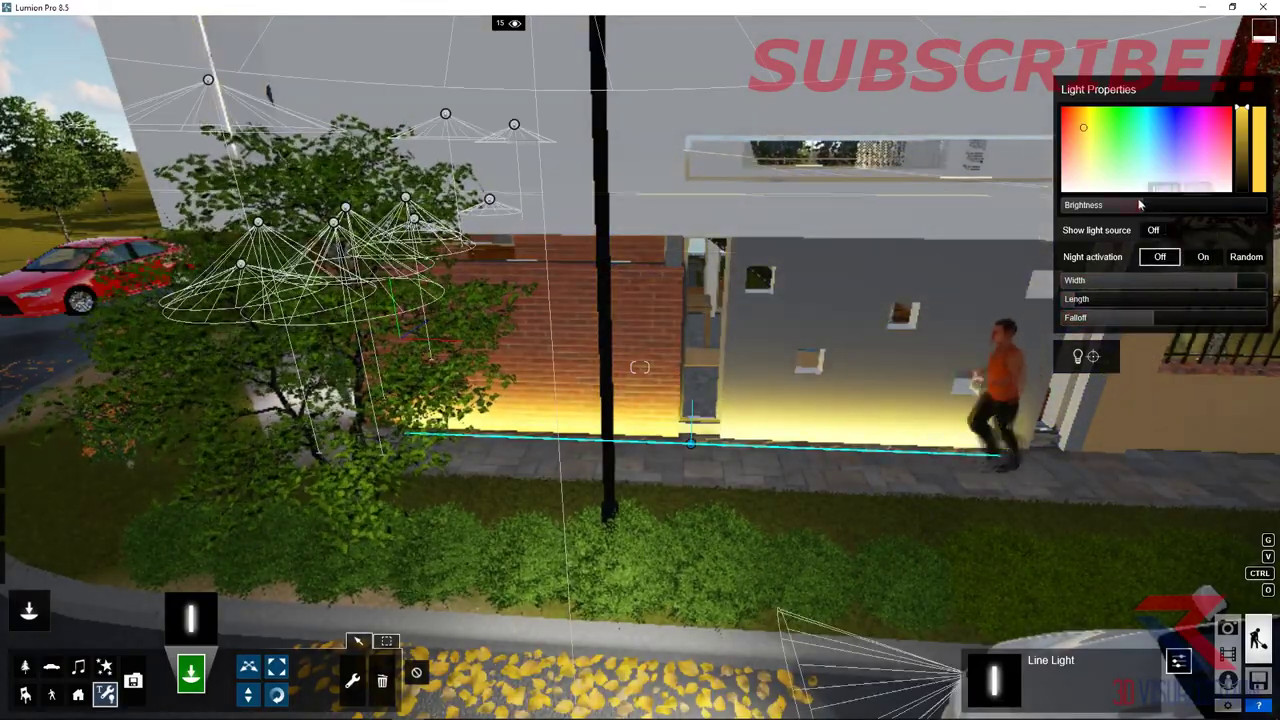
left_click_drag(1140, 205, 1098, 207)
right_click_drag(730, 378, 760, 398)
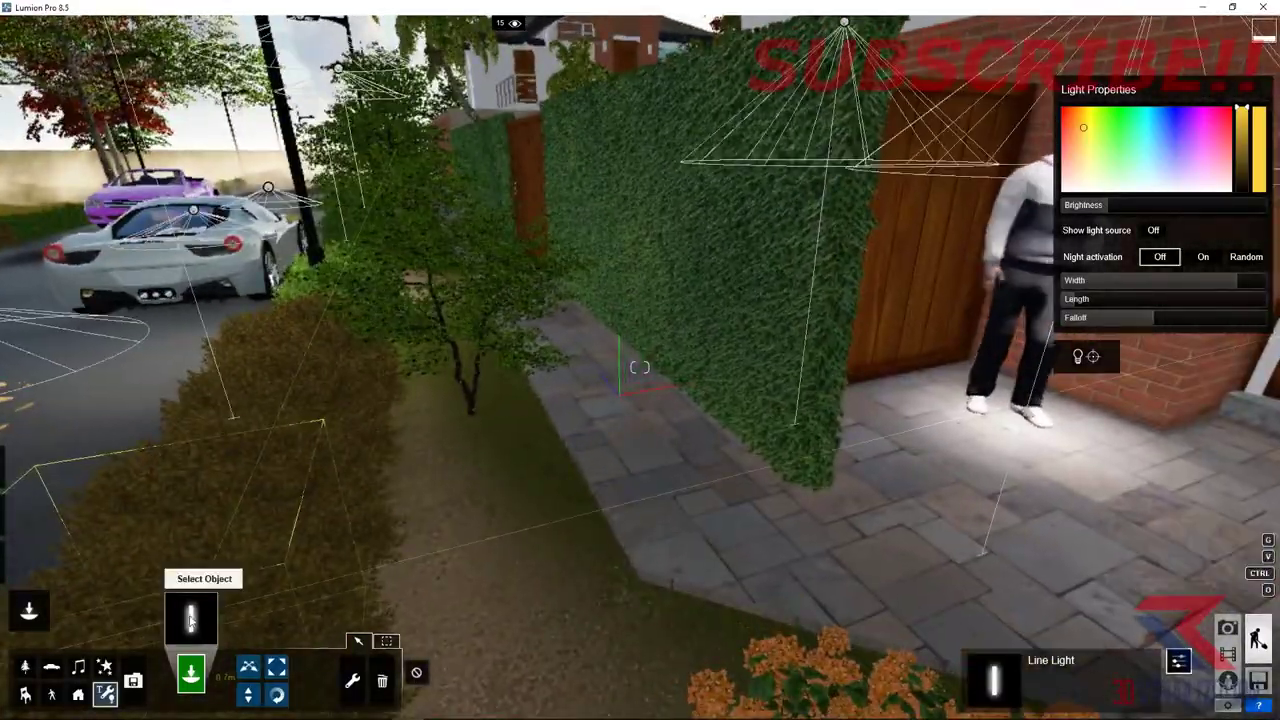
- Place another line light by the front hedge and adjust its orientation and height
left_click(190, 620)
left_click(463, 288)
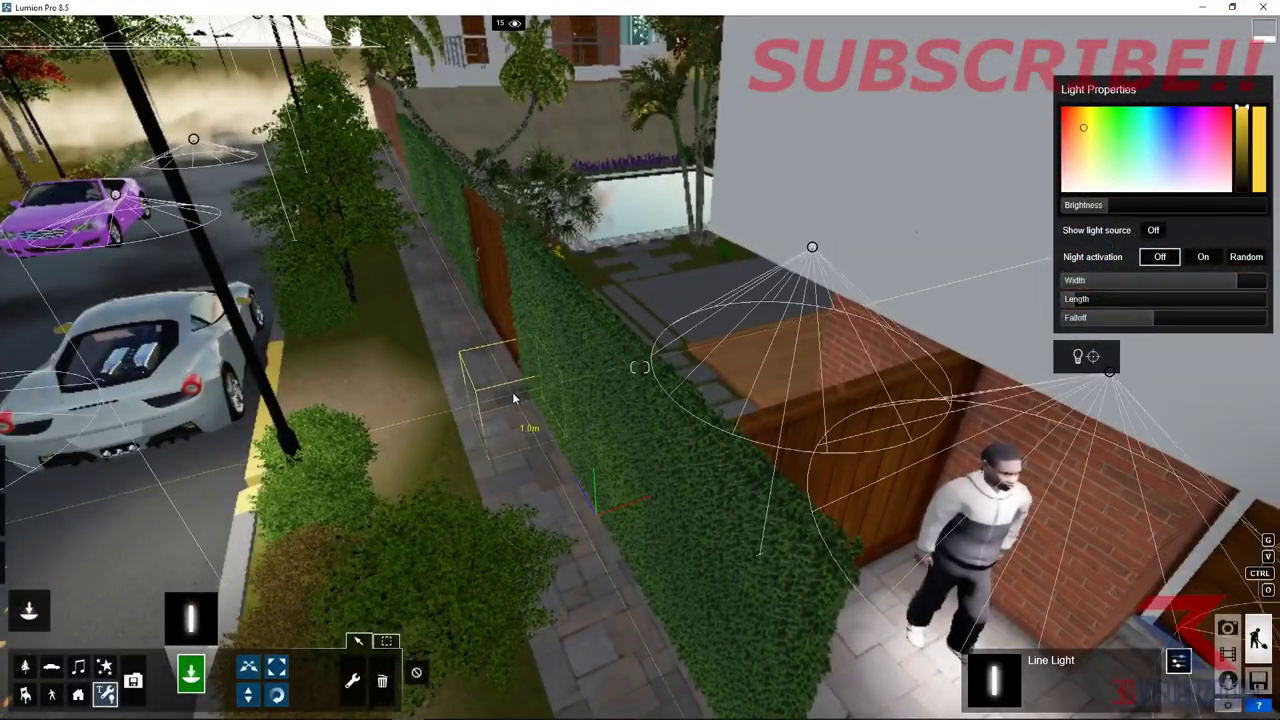
left_click(583, 532)
mouse_move(552, 493)
left_mouse_down()
mouse_move(603, 430)
mouse_move(611, 447)
left_mouse_up()
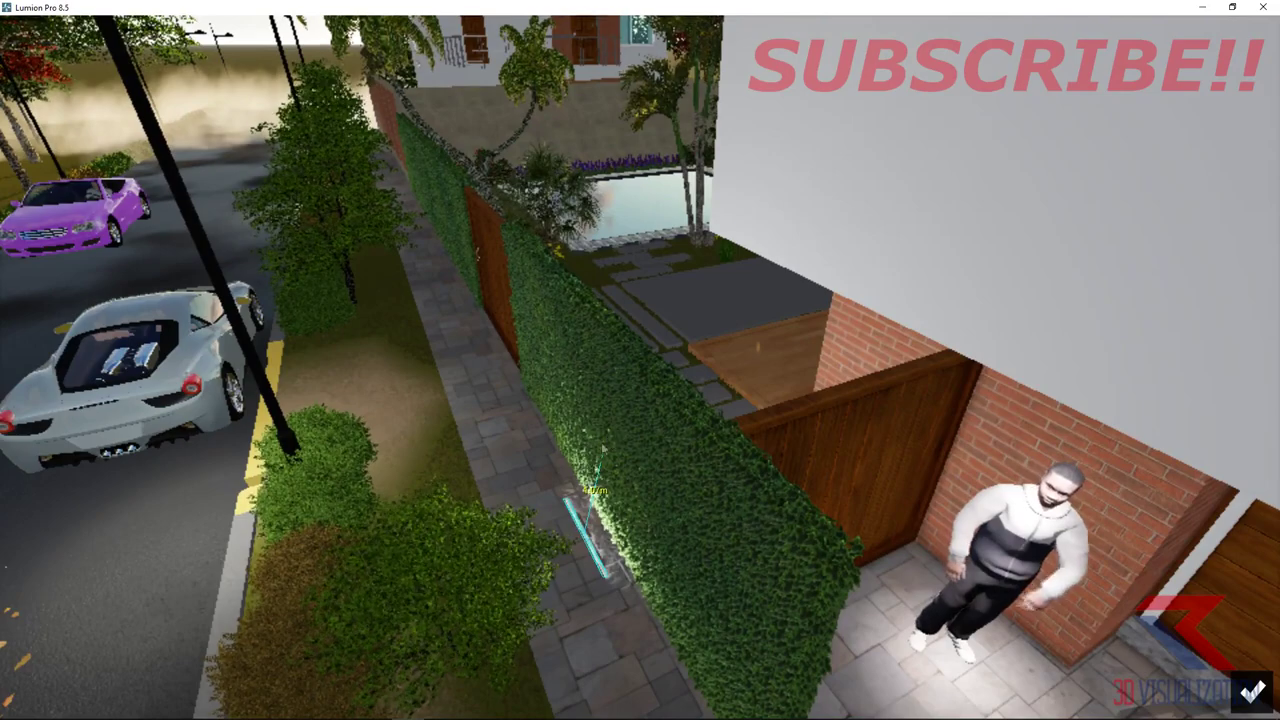
right_click_drag(607, 436, 690, 251)
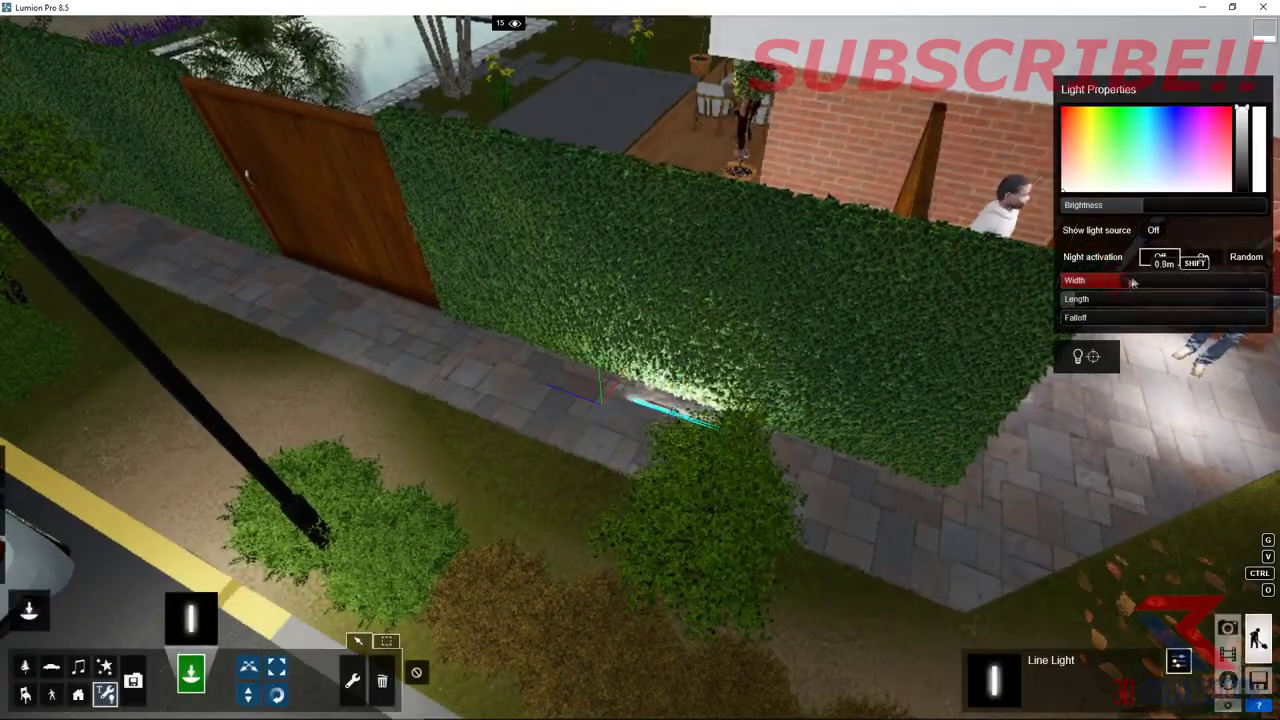
- Widen and lengthen the line light and stretch it along the full length of the hedge
left_click_drag(1132, 283, 1217, 284)
left_click_drag(1079, 311, 1110, 302)
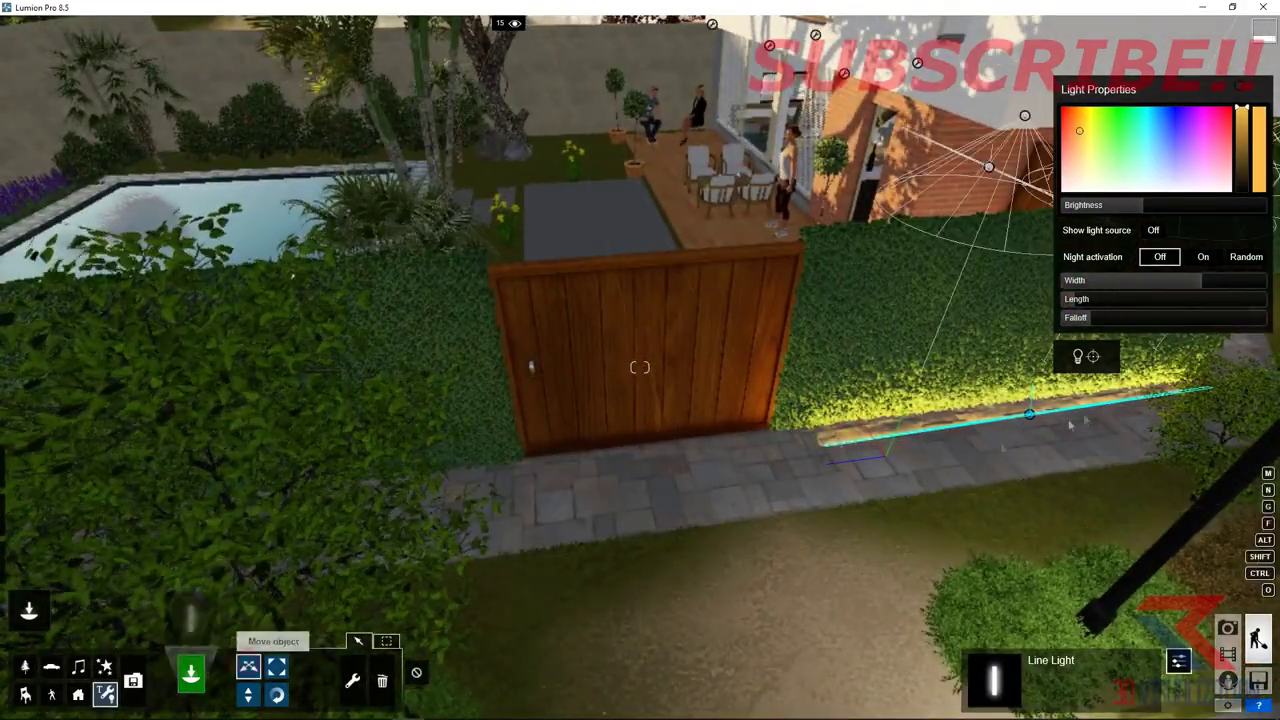
left_click_drag(1030, 413, 1014, 409)
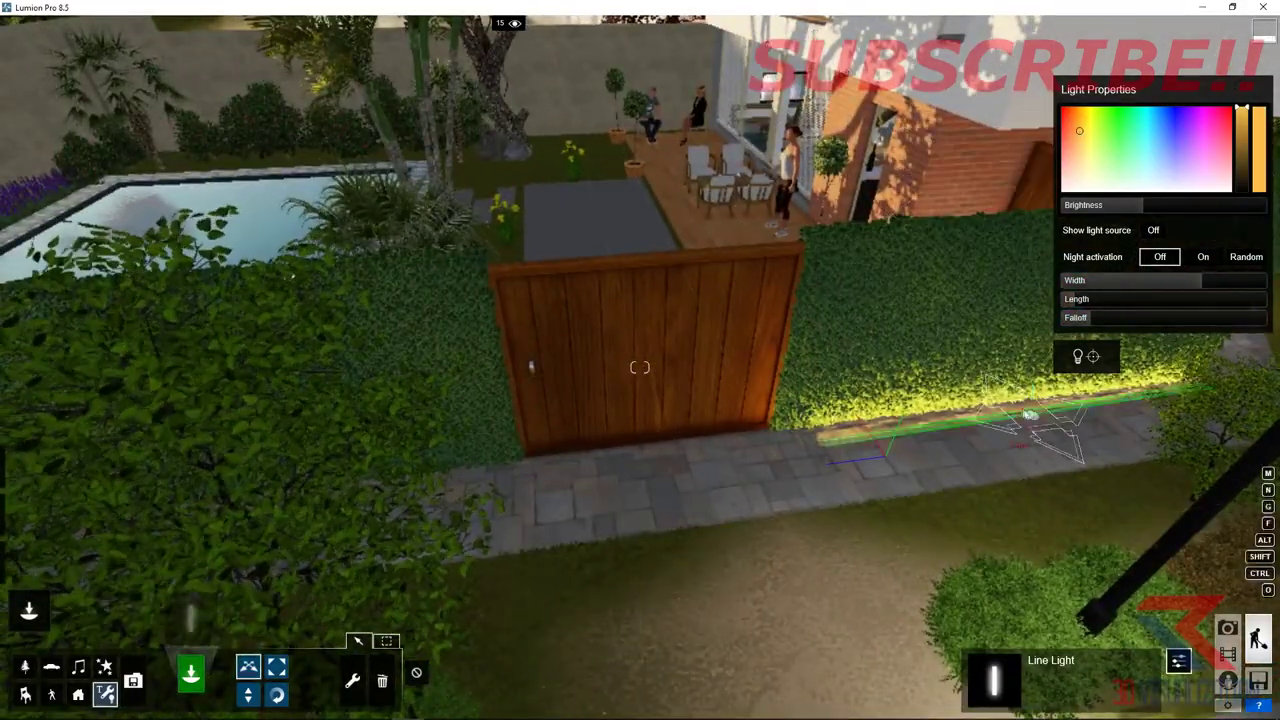
right_click_drag(778, 476, 983, 487)
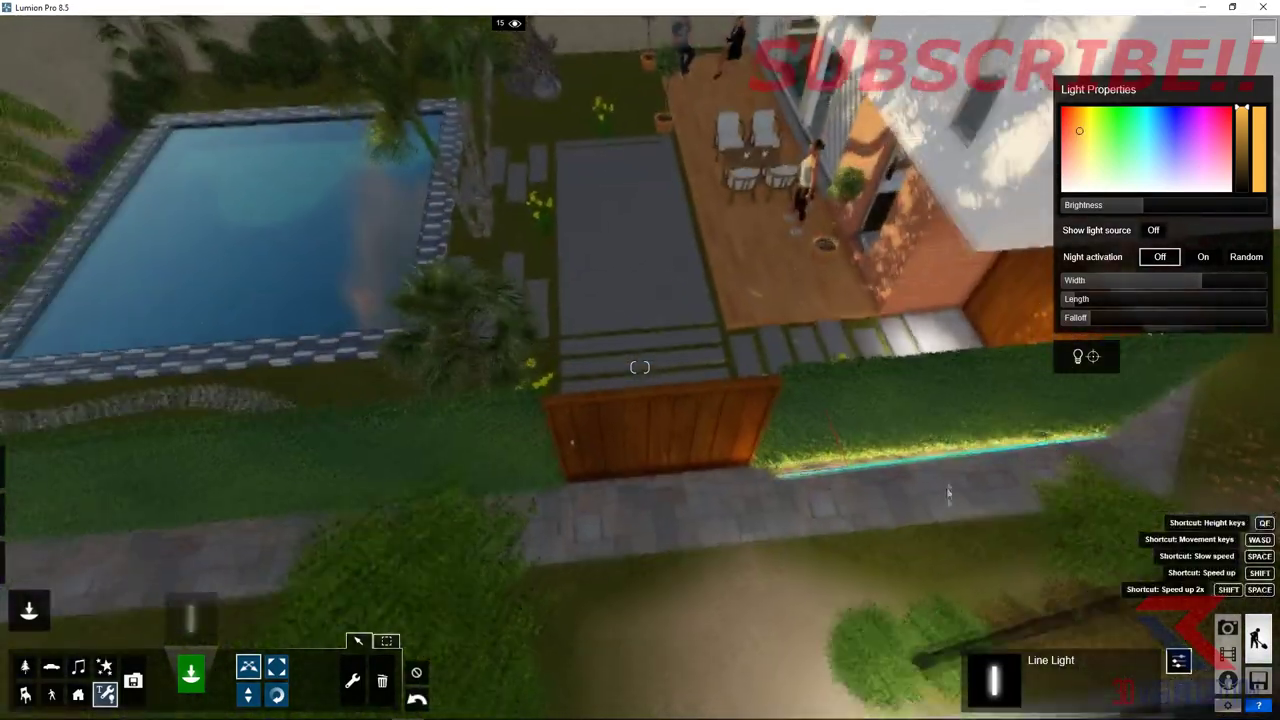
left_click_drag(1010, 483, 259, 517)
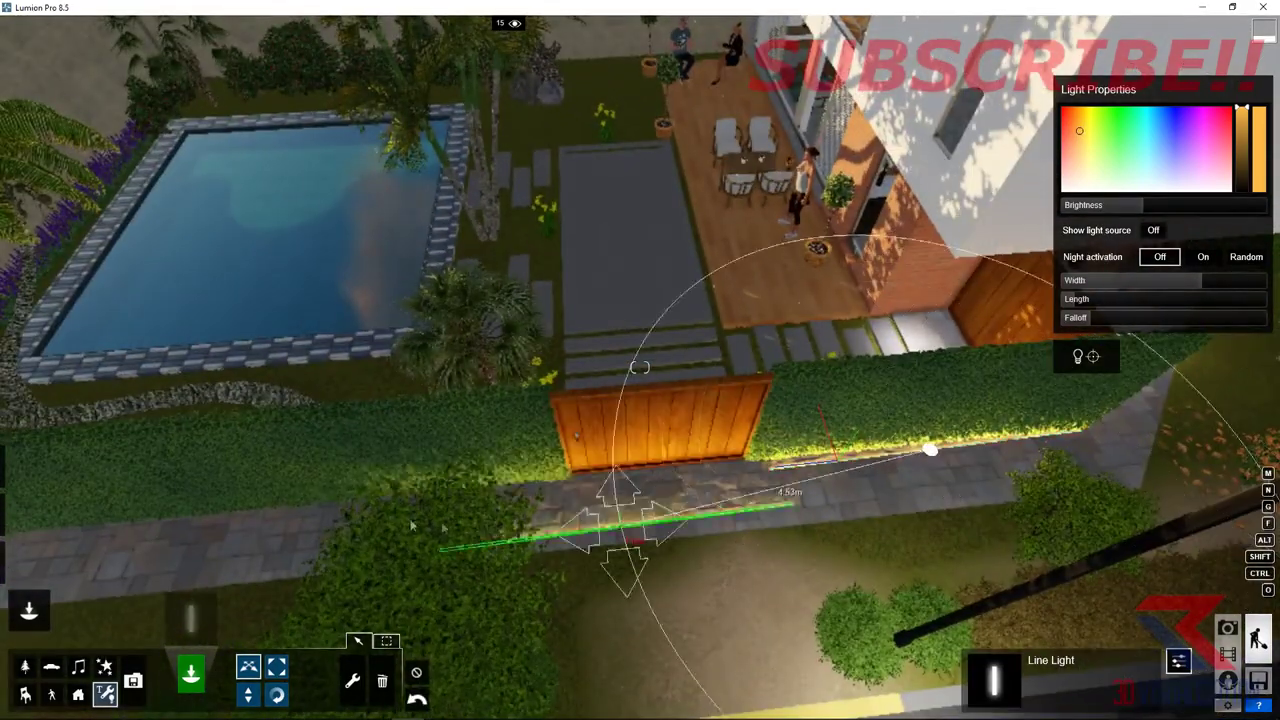
right_click_drag(259, 517, 1203, 283)
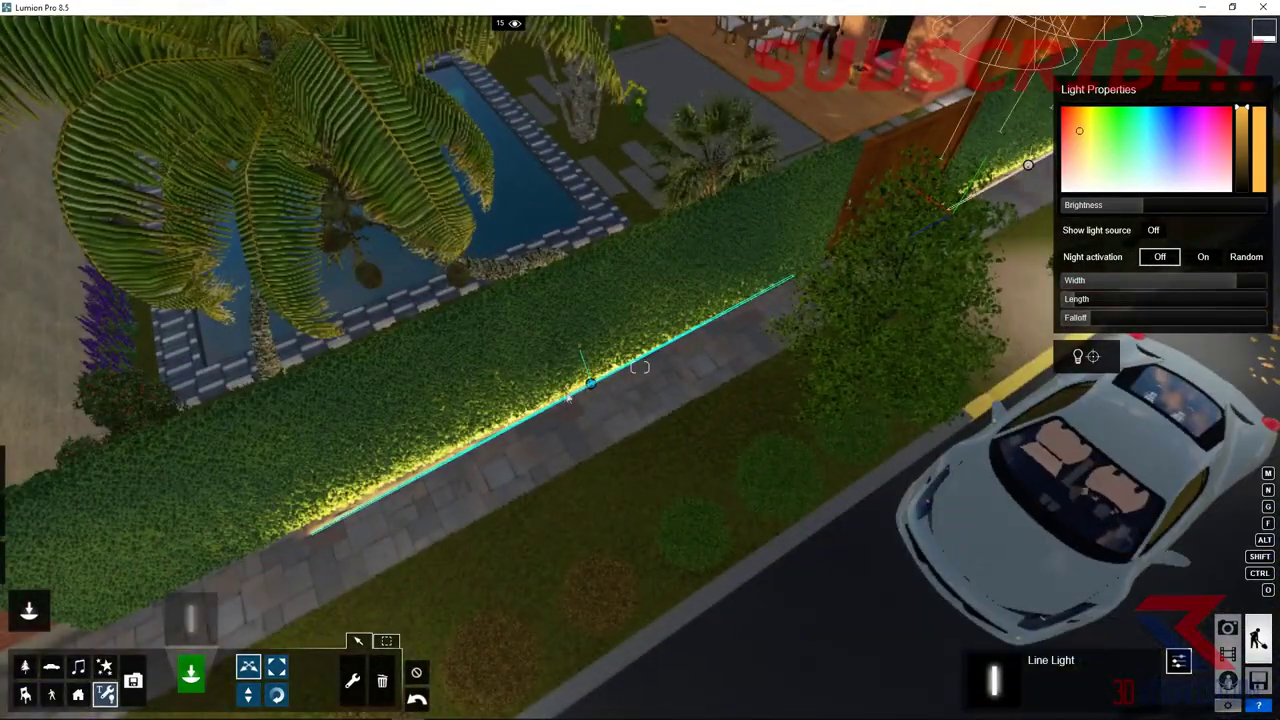
mouse_move(589, 377)
right_mouse_down()
mouse_move(478, 462)
mouse_move(633, 457)
right_mouse_up()
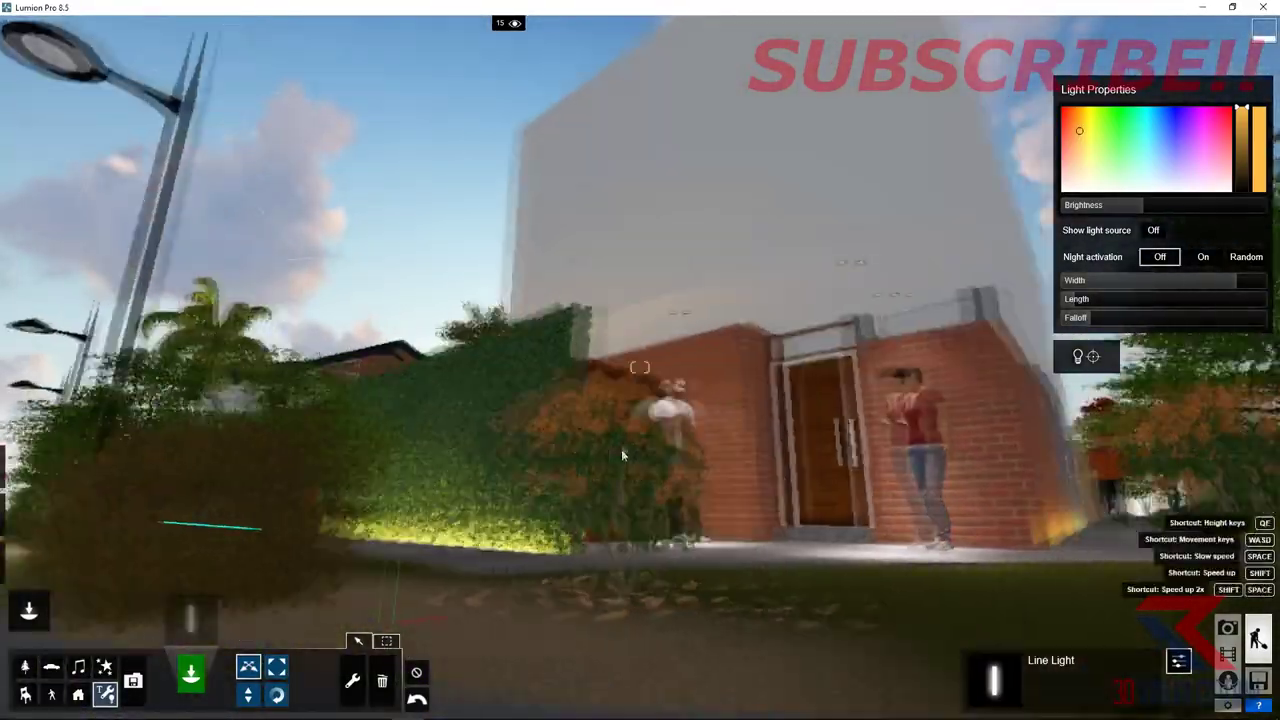
scroll(633, 457, "down", 5)
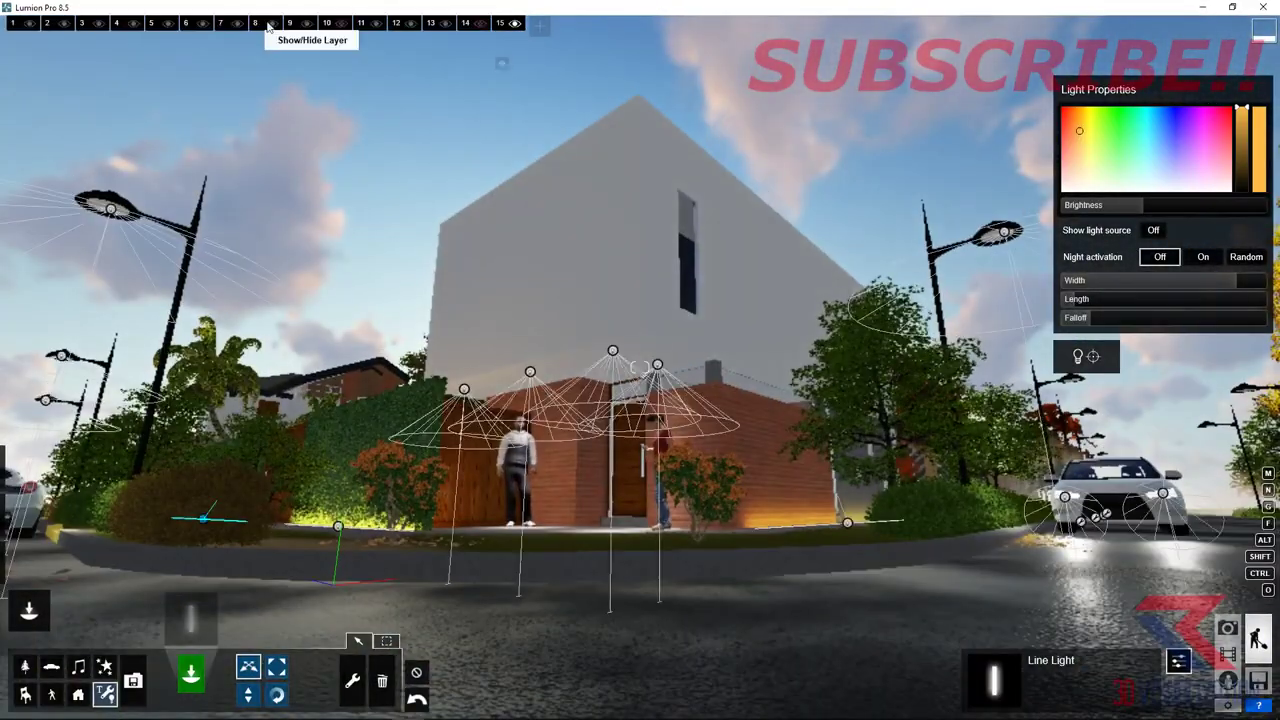
- In Movie mode, scrub through clip 3's table scene, then select clip 1, the pool scene
left_click(1228, 652)
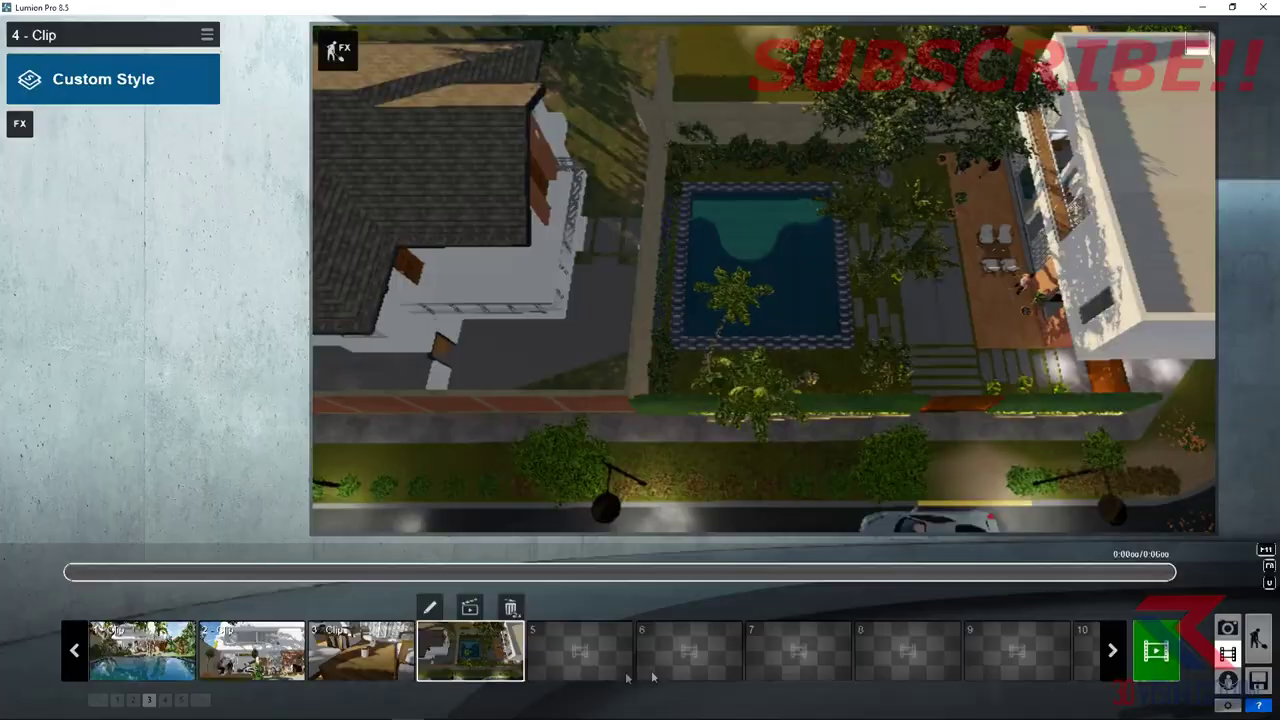
left_click(360, 650)
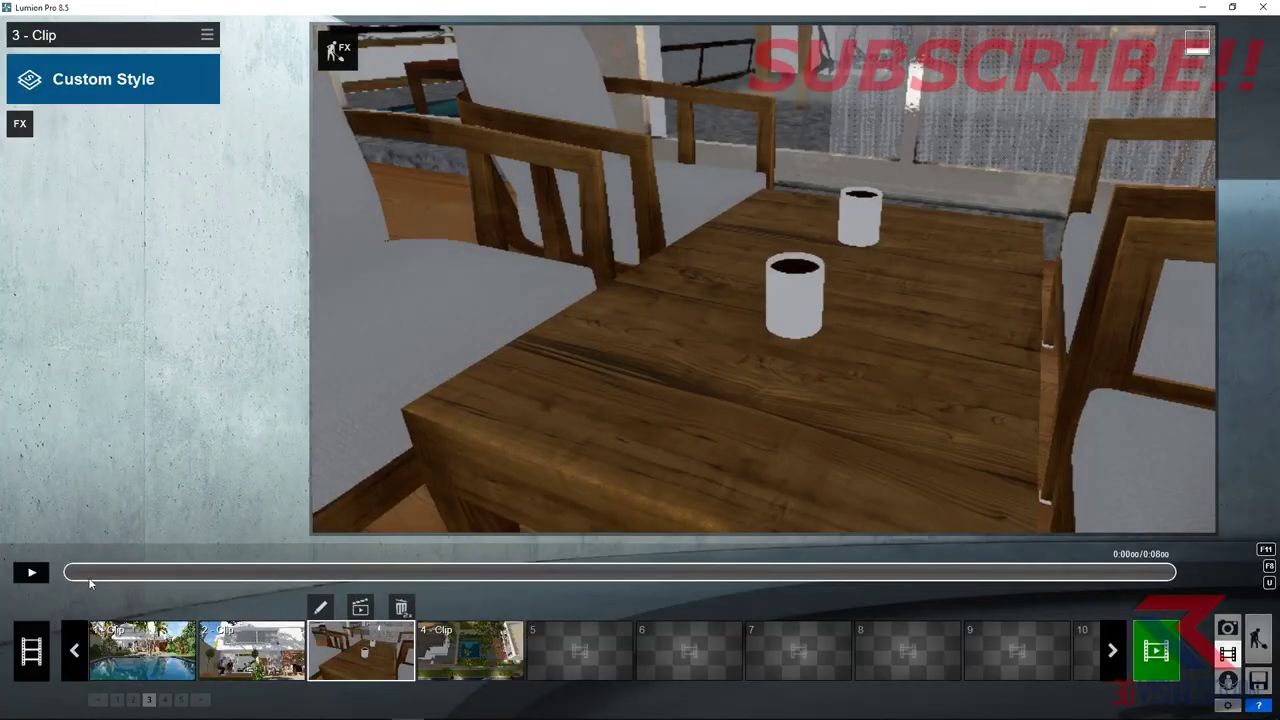
left_click_drag(89, 578, 862, 572)
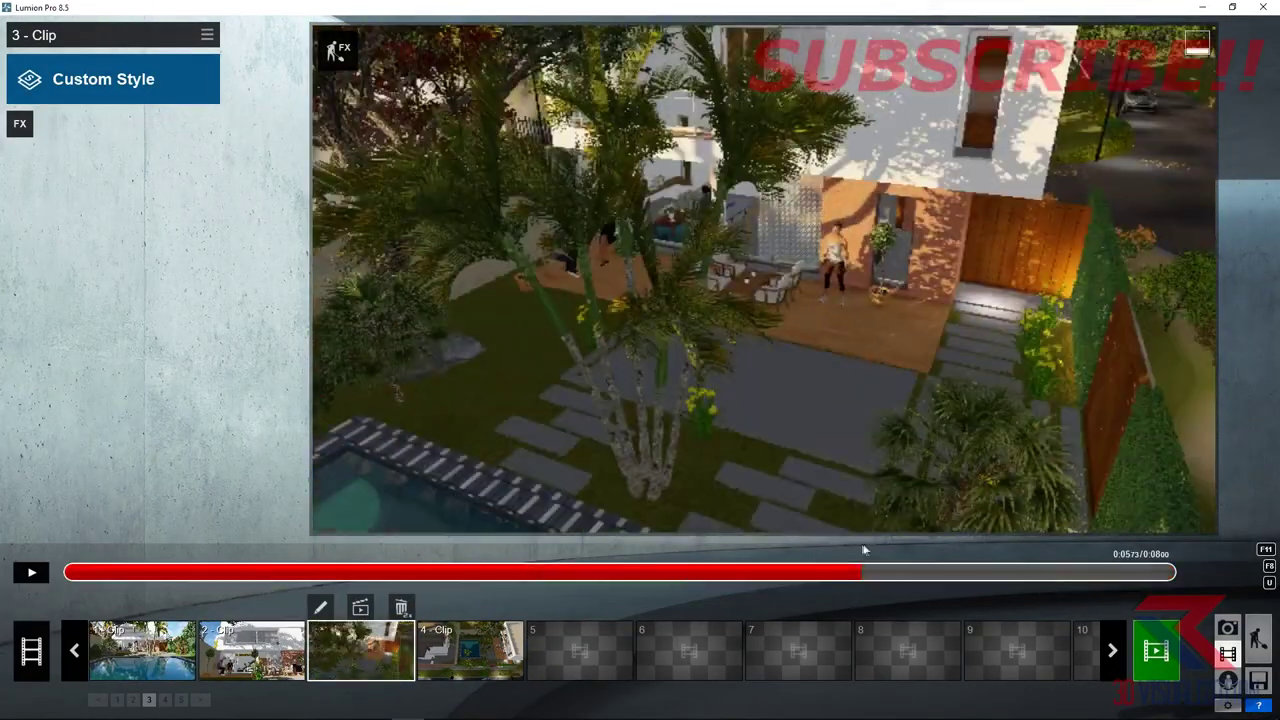
left_click(366, 652)
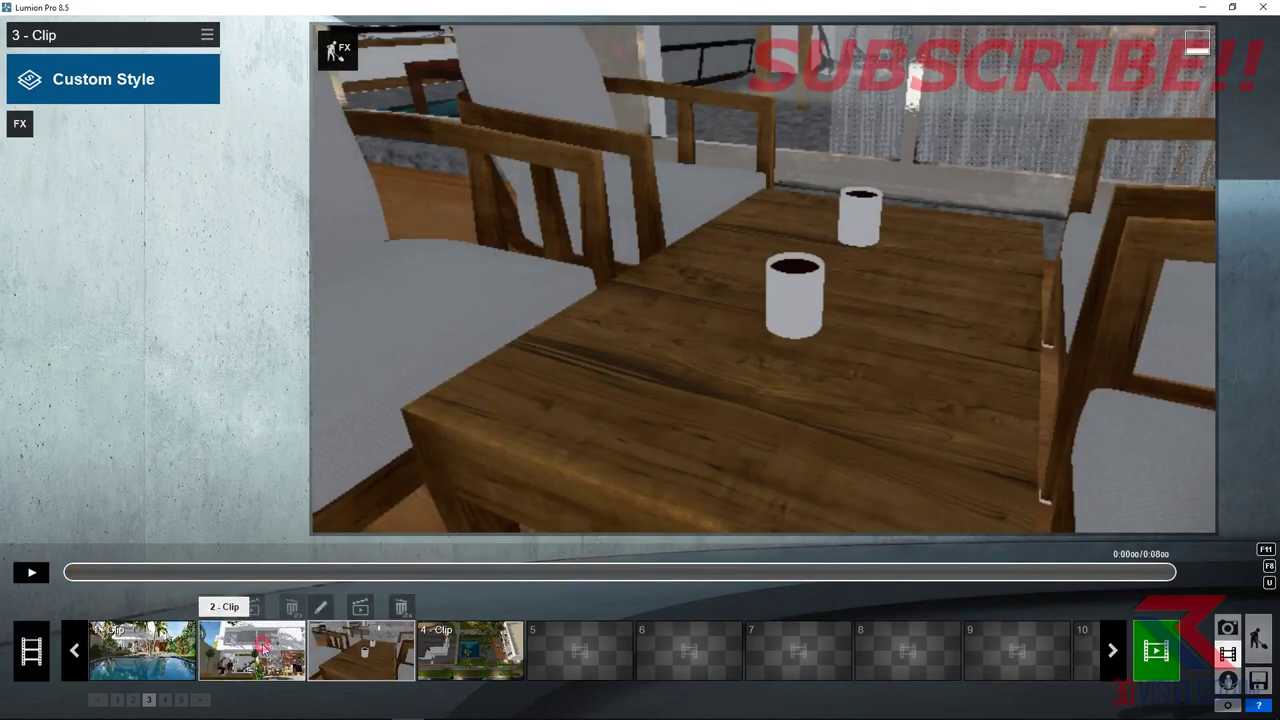
left_click(135, 652)
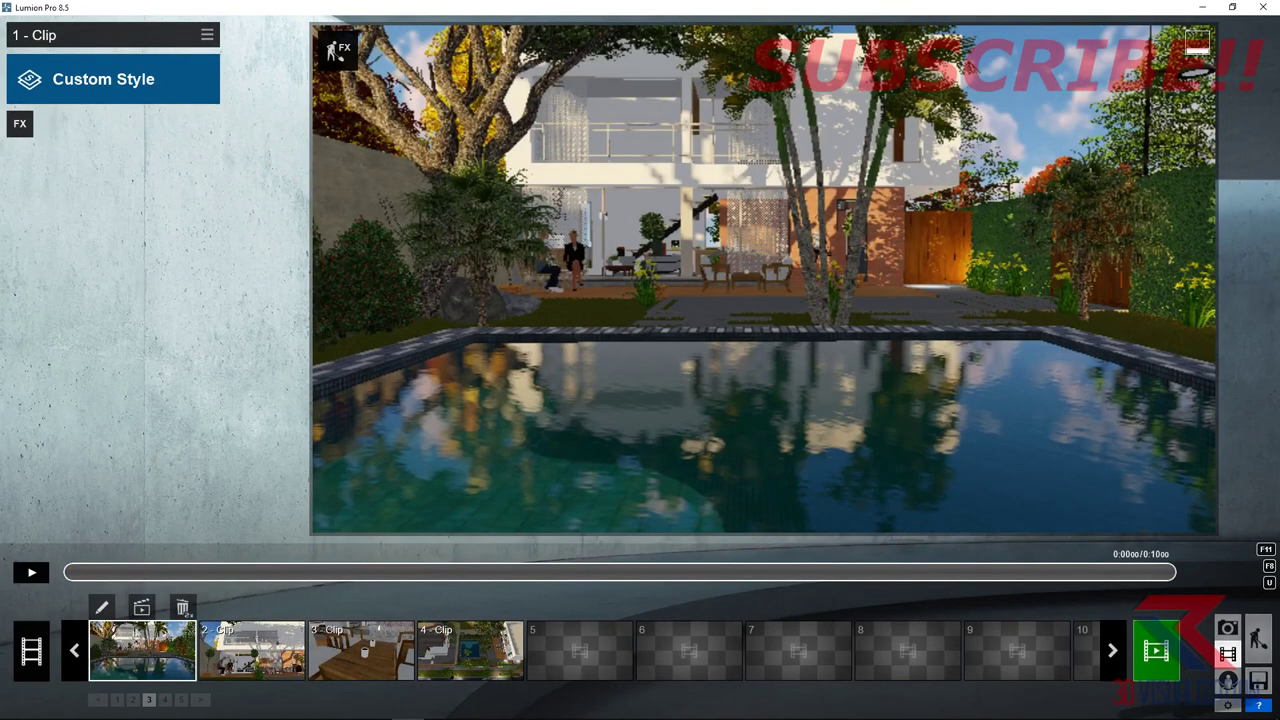
- Apply the Overcast style to clip 1 and add a Reflection effect at High preview quality
left_click(88, 80)
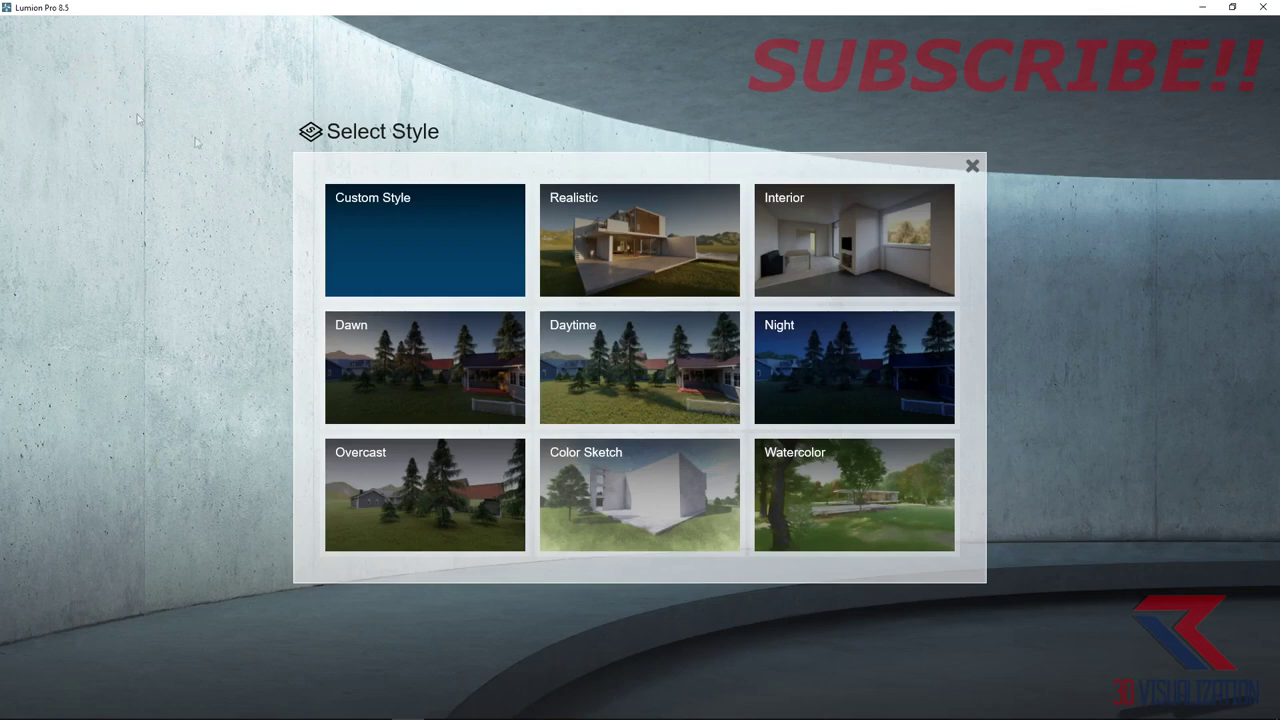
left_click(450, 495)
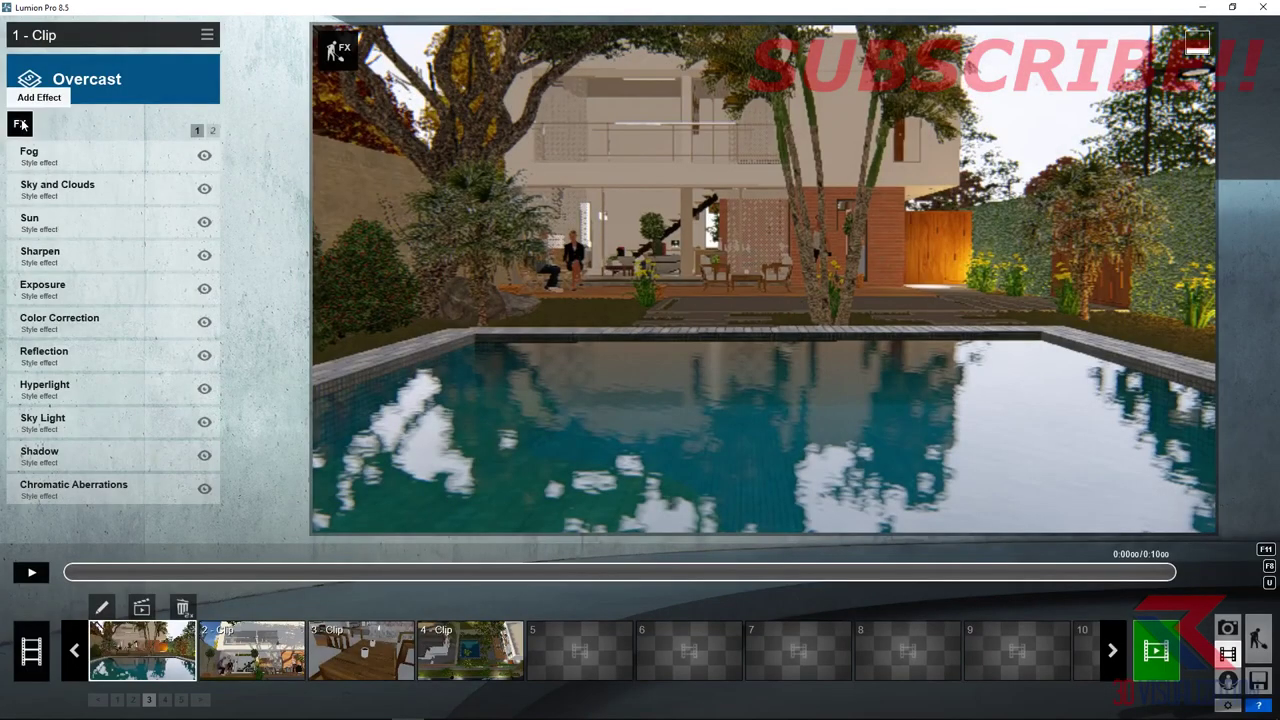
left_click(21, 124)
left_click(786, 253)
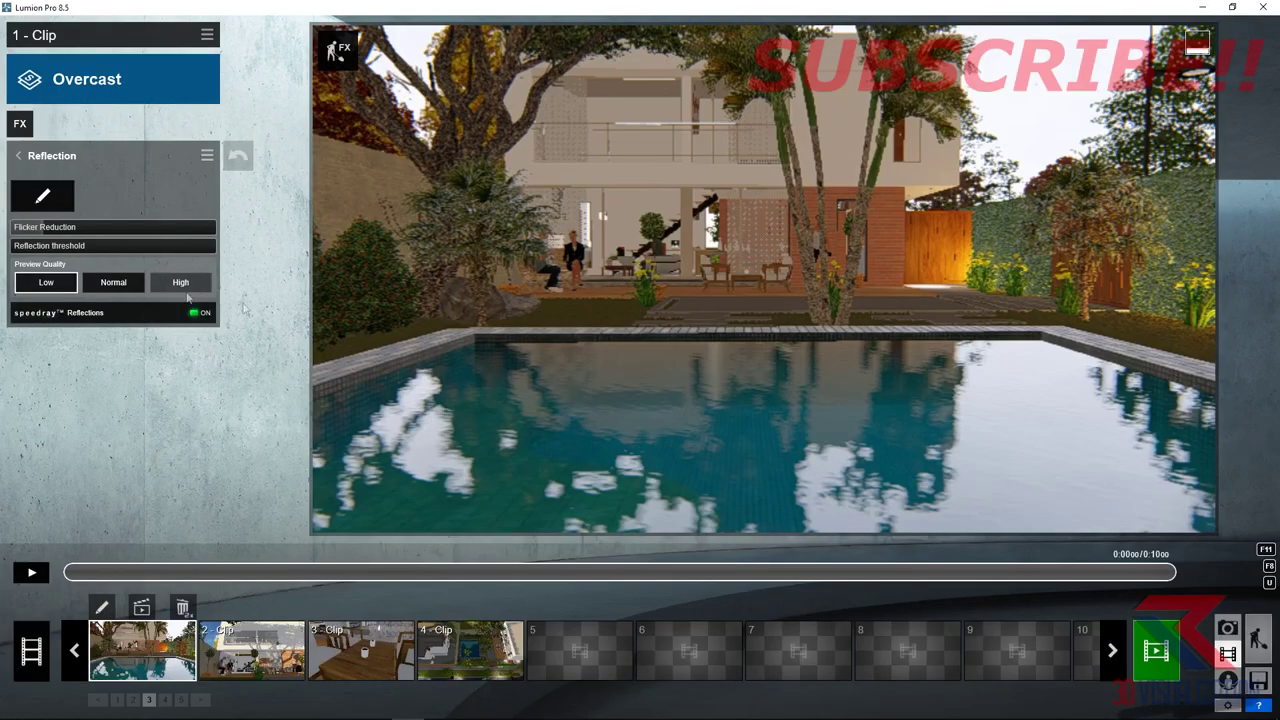
left_click(175, 283)
- Make the pool and upper- and ground-floor glass reflection planes, then add Global Illumination
left_click(42, 196)
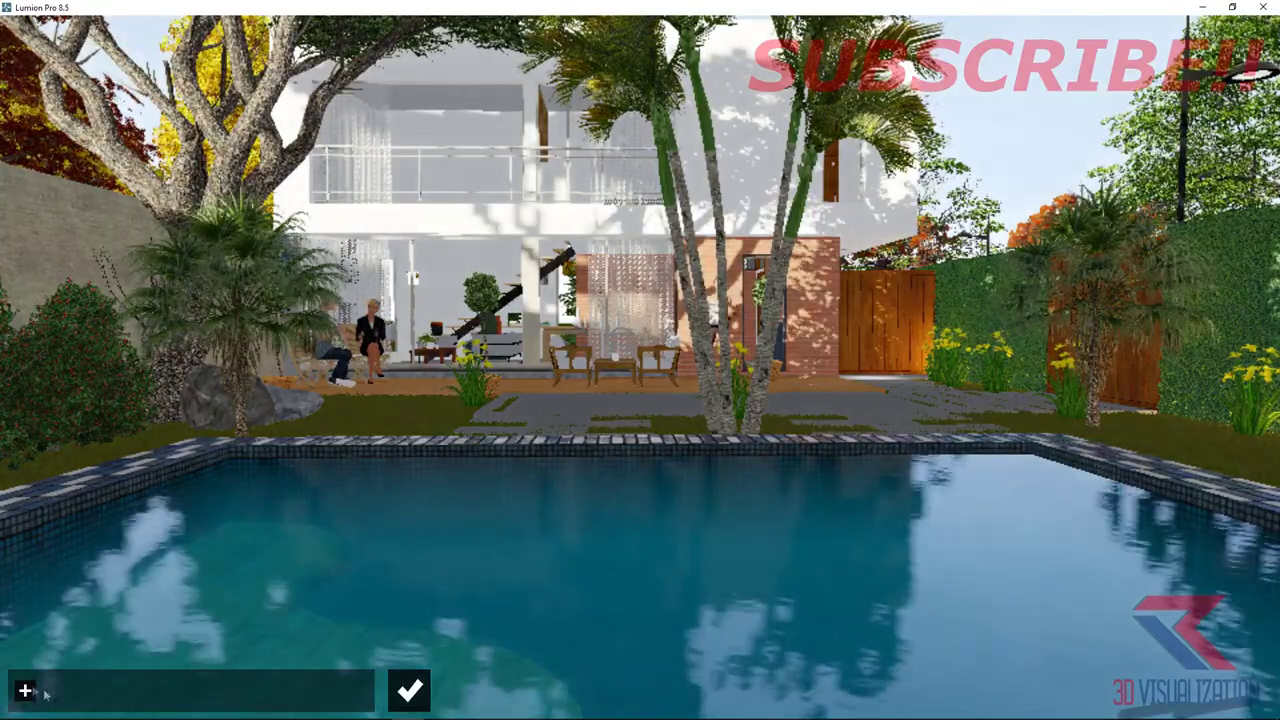
left_click(375, 590)
left_click(60, 689)
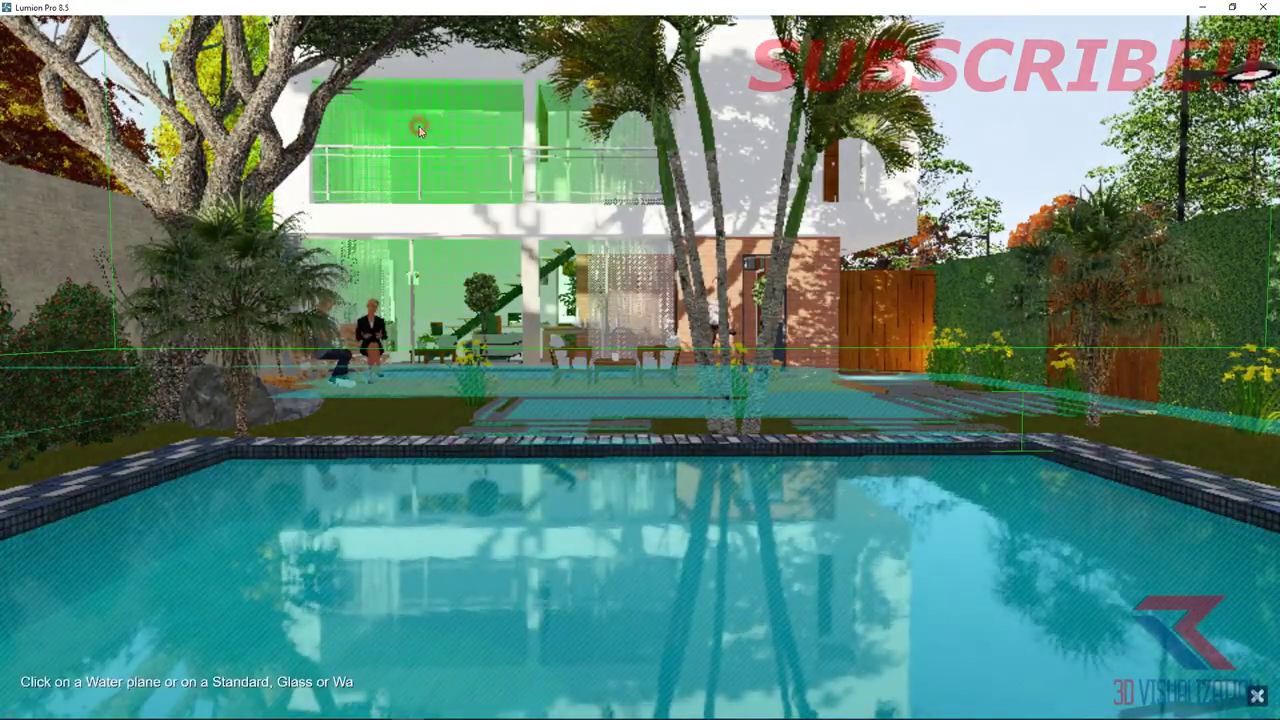
left_click(420, 150)
left_click(97, 689)
left_click(432, 286)
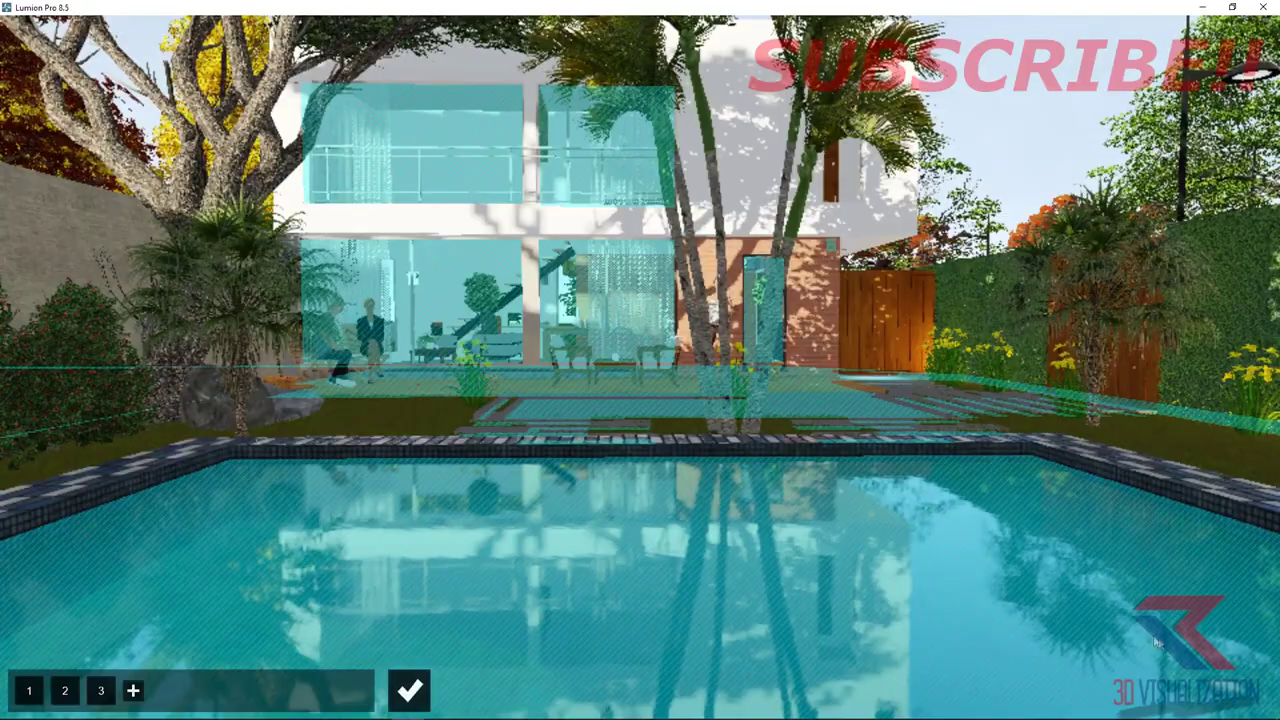
left_click(410, 690)
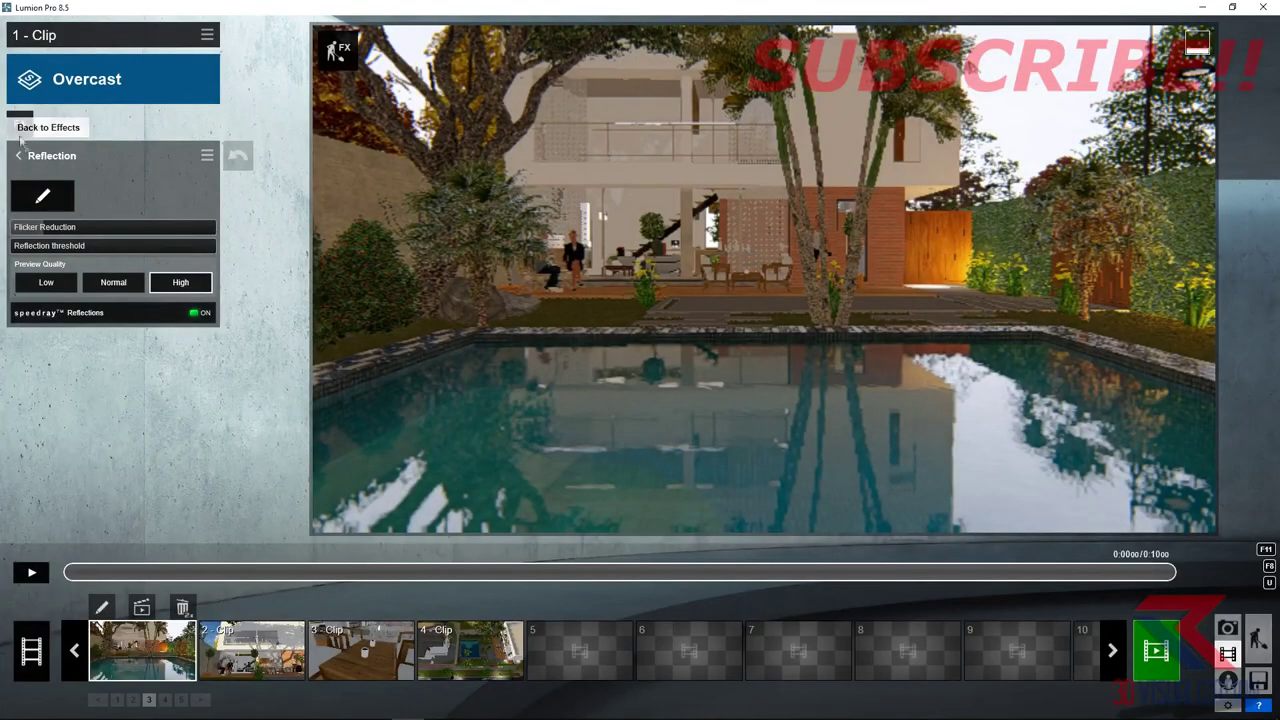
left_click(20, 138)
left_click(840, 350)
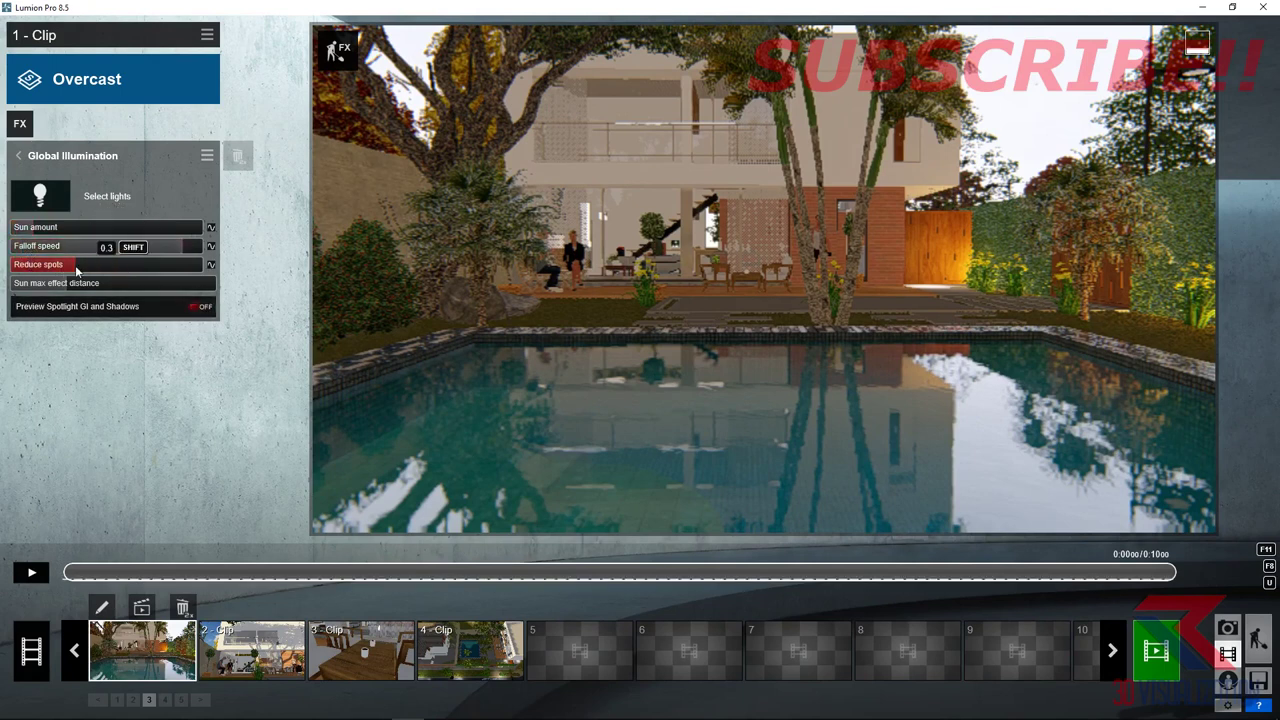
- Browse the camera effects, then reselect clip 1 after checking clip 2
left_click(20, 123)
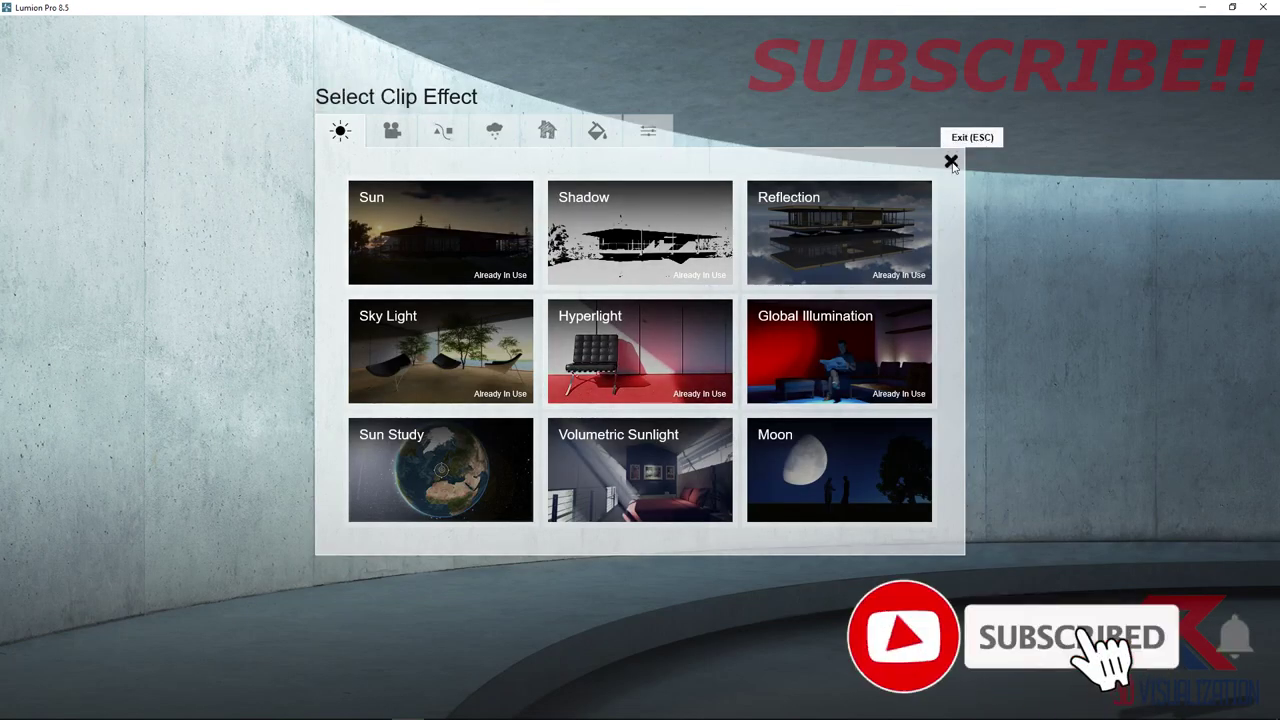
left_click(392, 131)
left_click(236, 642)
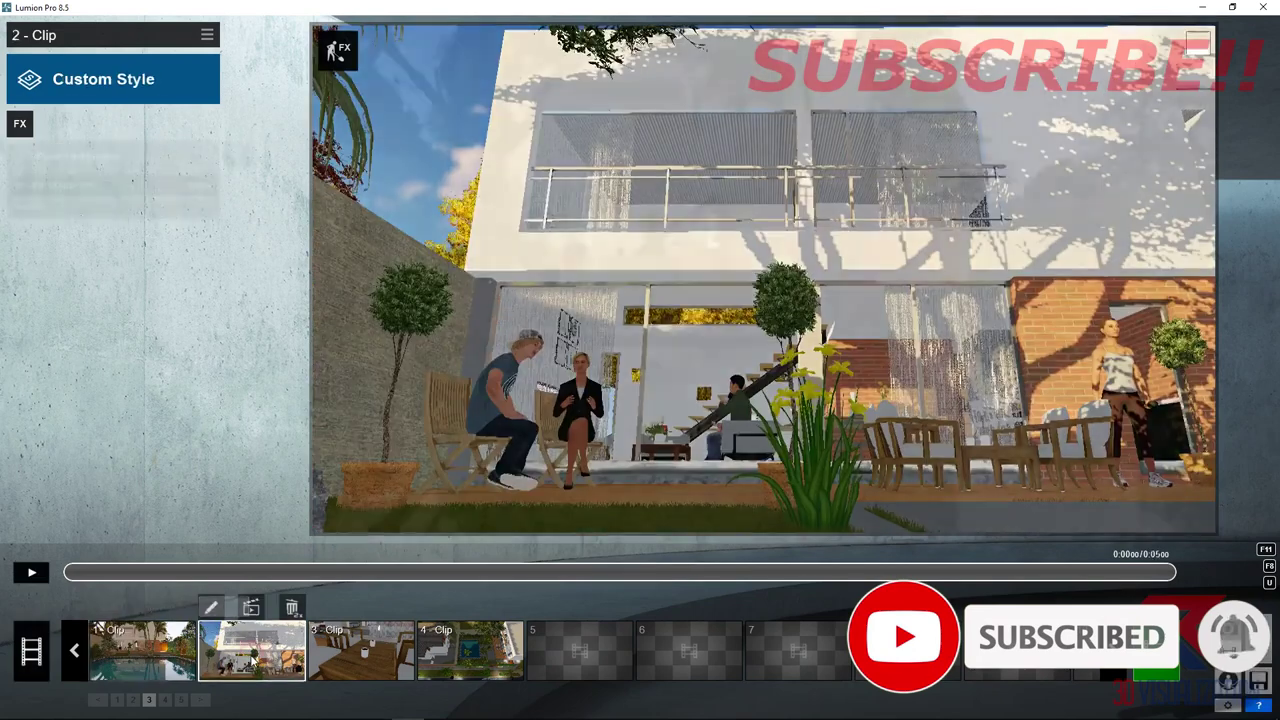
left_click(145, 650)
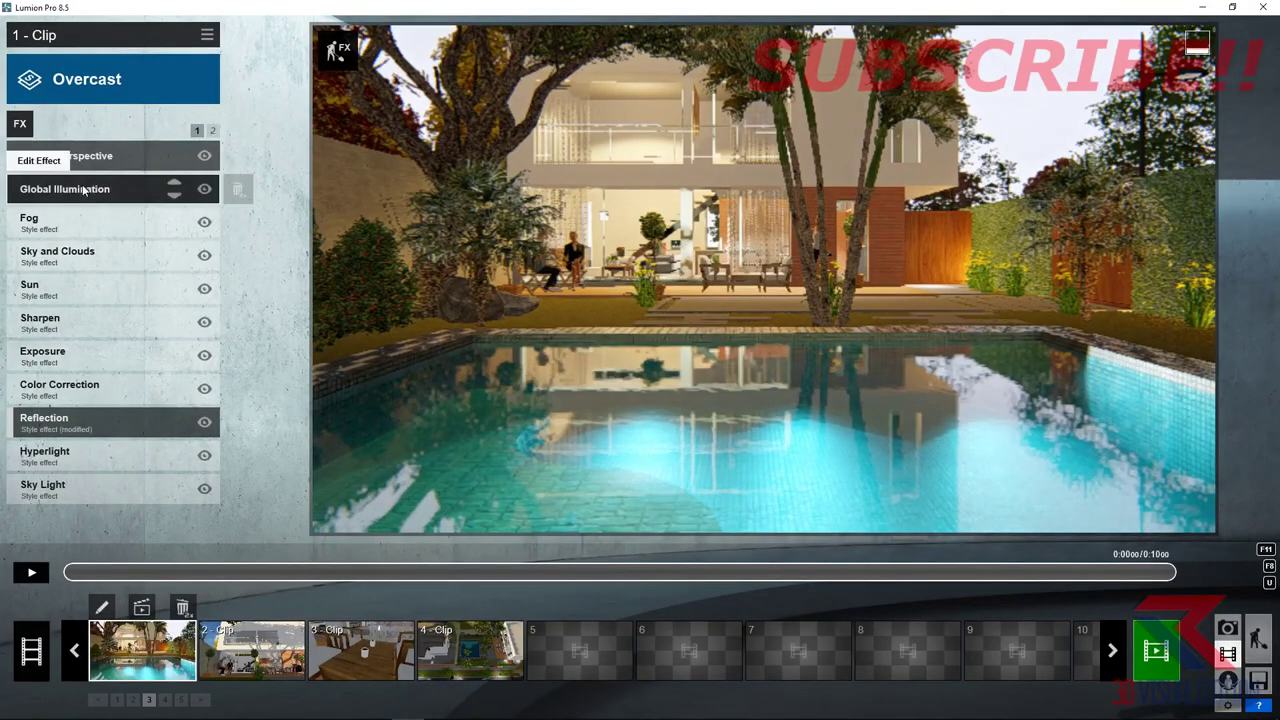
- Switch Preview Spotlight GI and Shadows ON in clip 1's Global Illumination, then open its clip menu
left_click(84, 190)
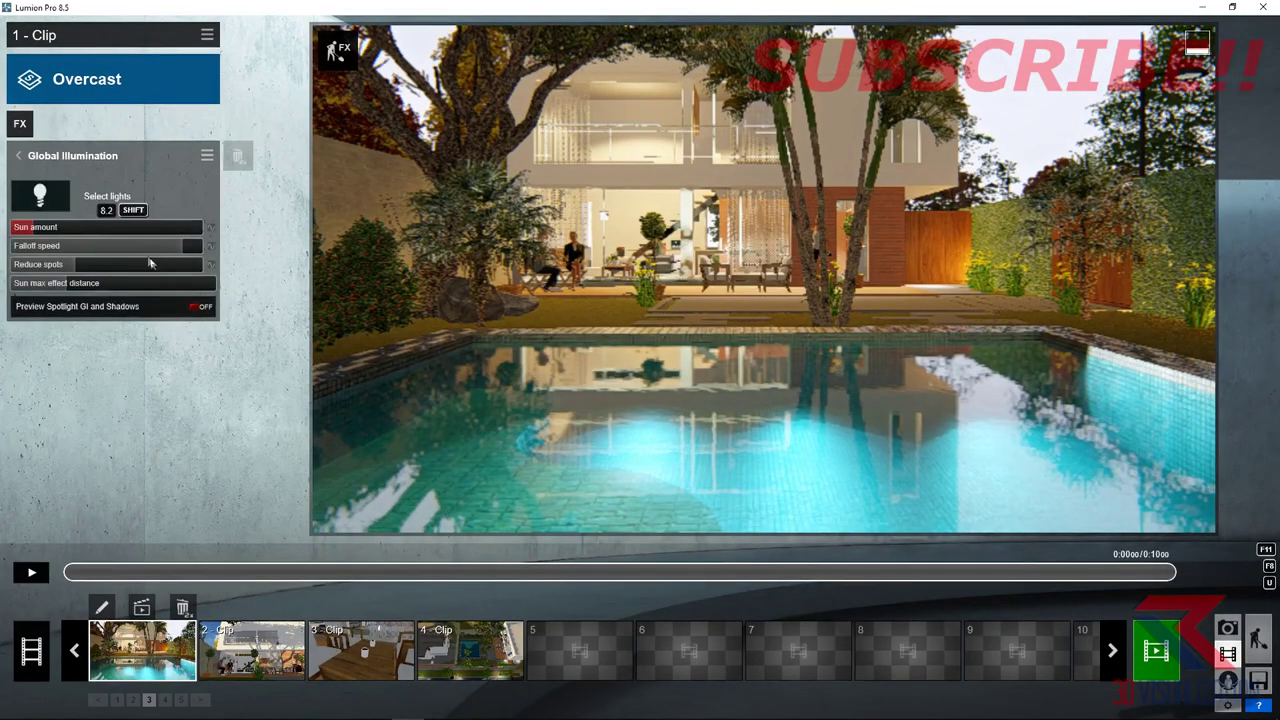
left_click(195, 311)
left_click(195, 308)
left_click(195, 308)
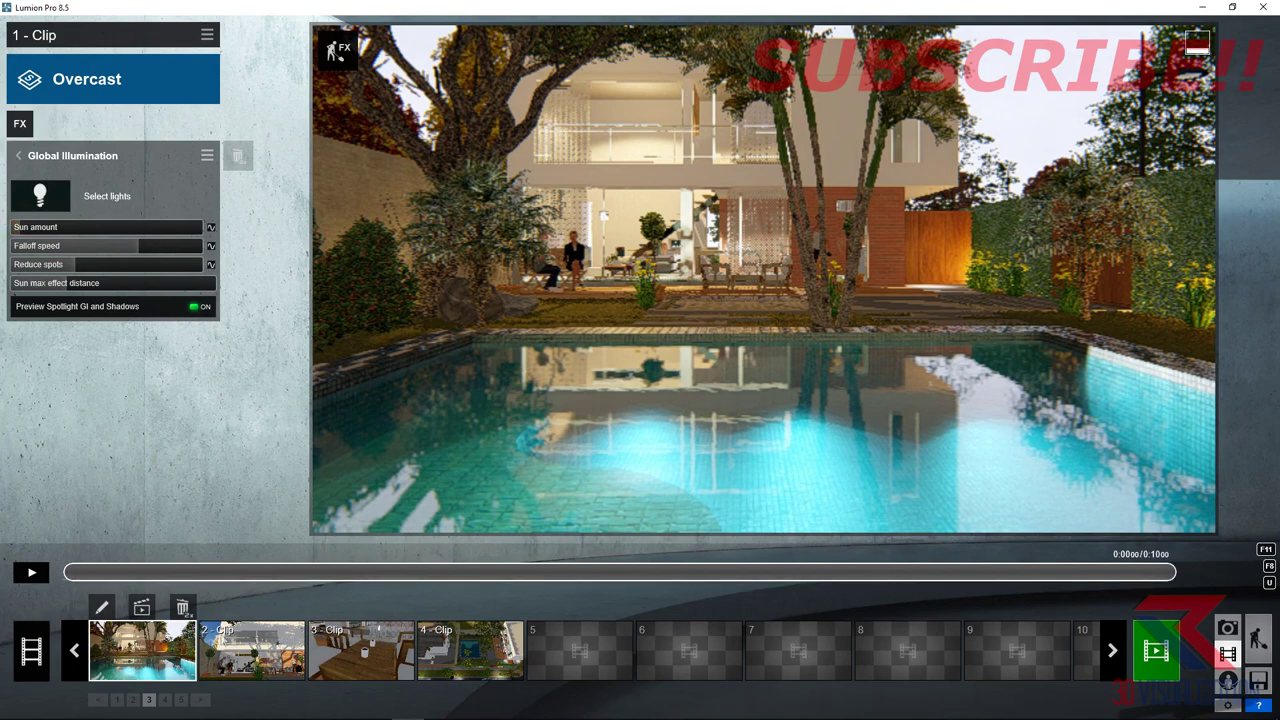
left_click(208, 37)
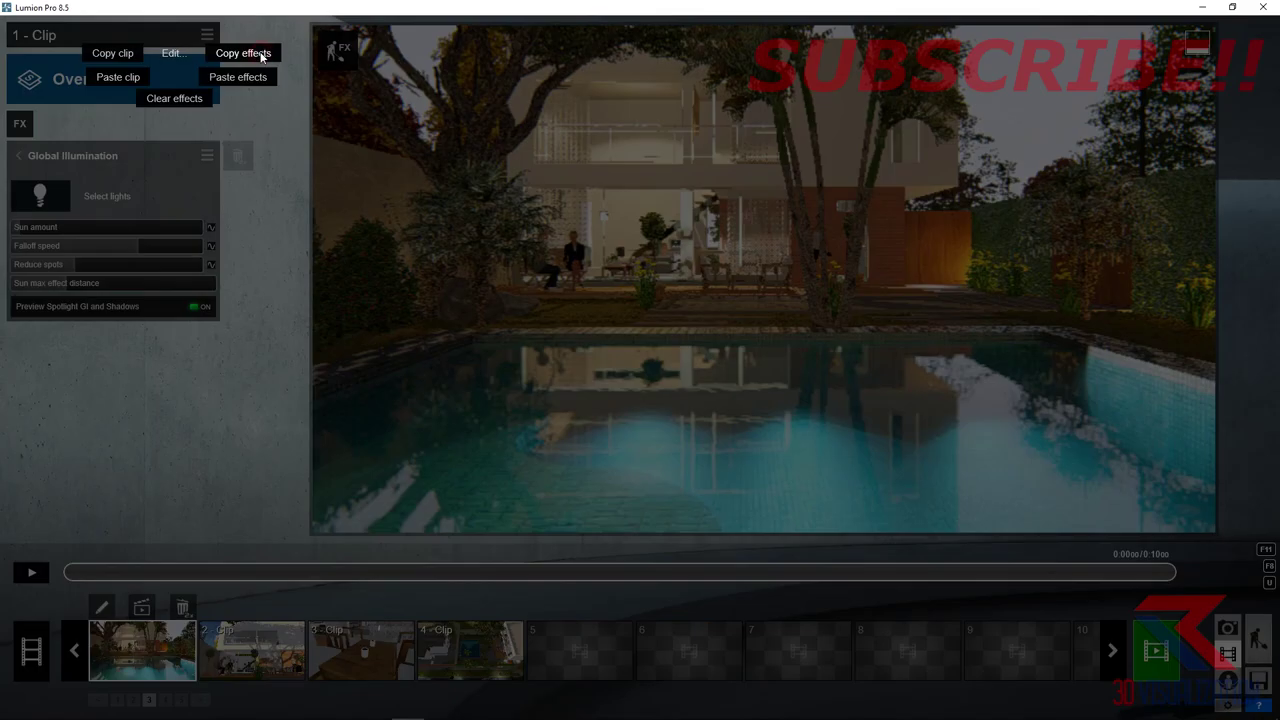
- Copy clip 1's effects onto clip 2, disable its 2-Point Perspective, and preview it
left_click(262, 57)
left_click(258, 632)
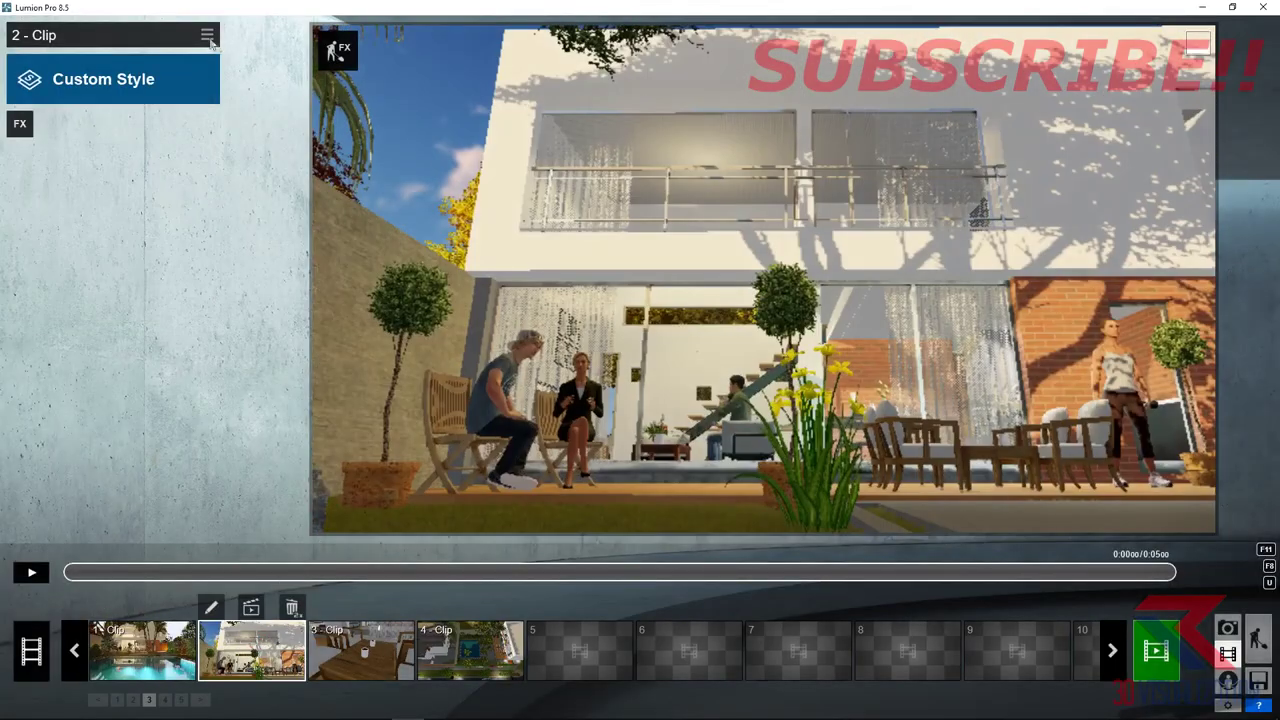
left_click(207, 35)
left_click(244, 80)
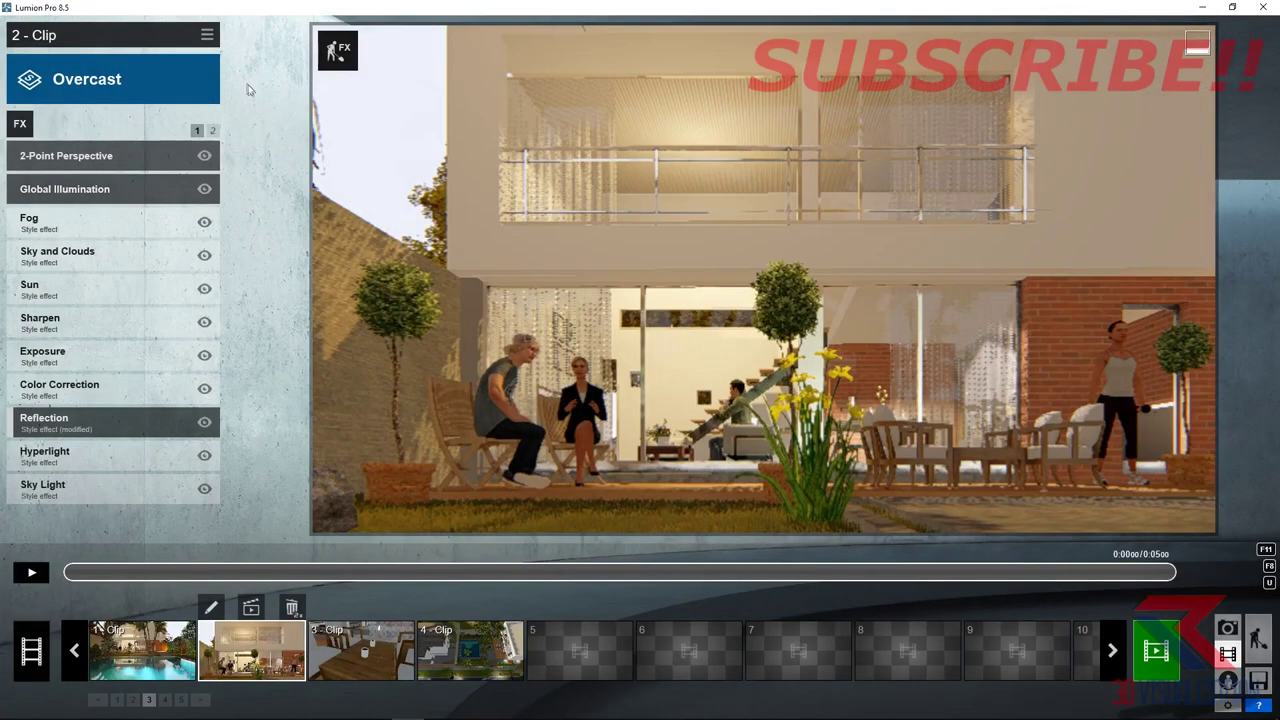
left_click(204, 156)
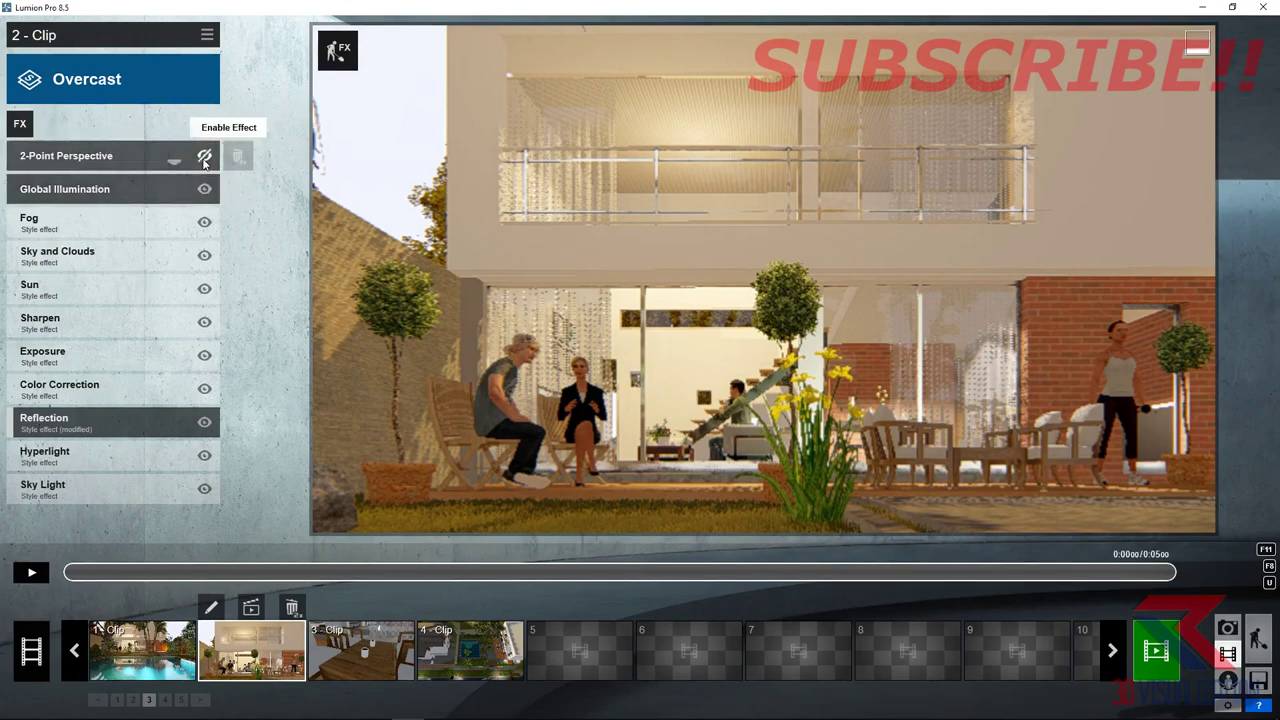
left_click(36, 578)
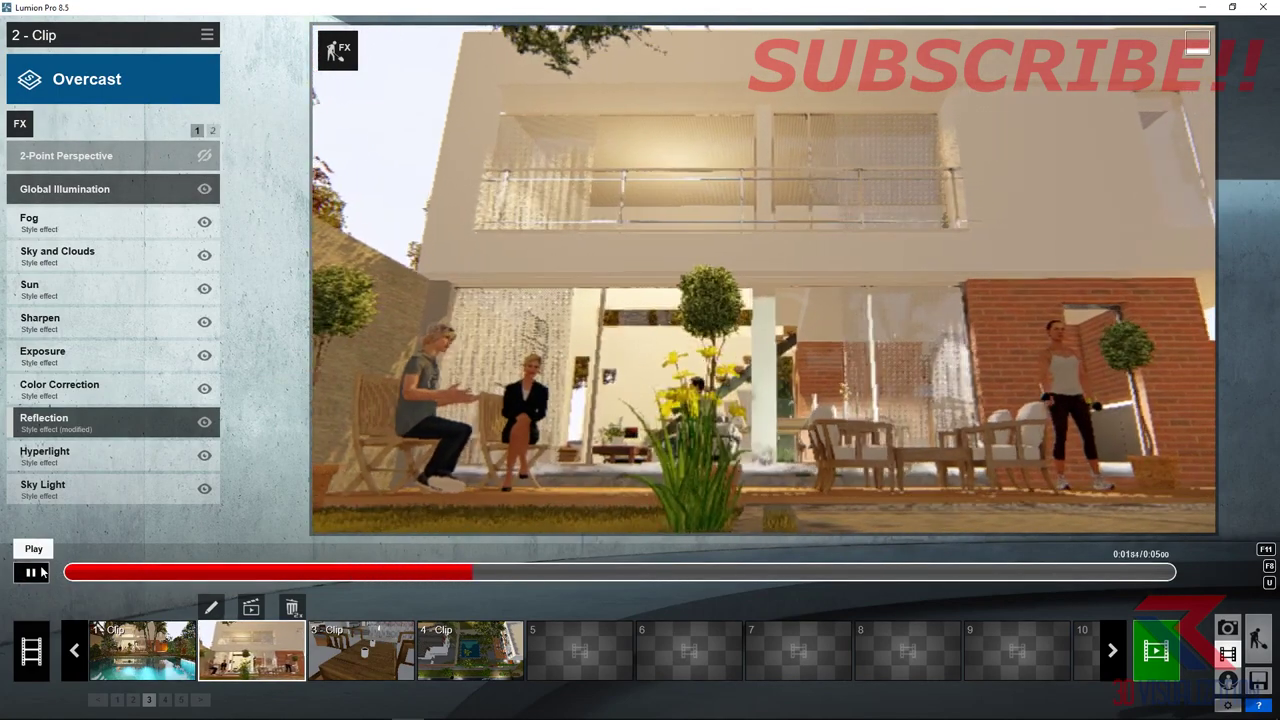
left_click(31, 572)
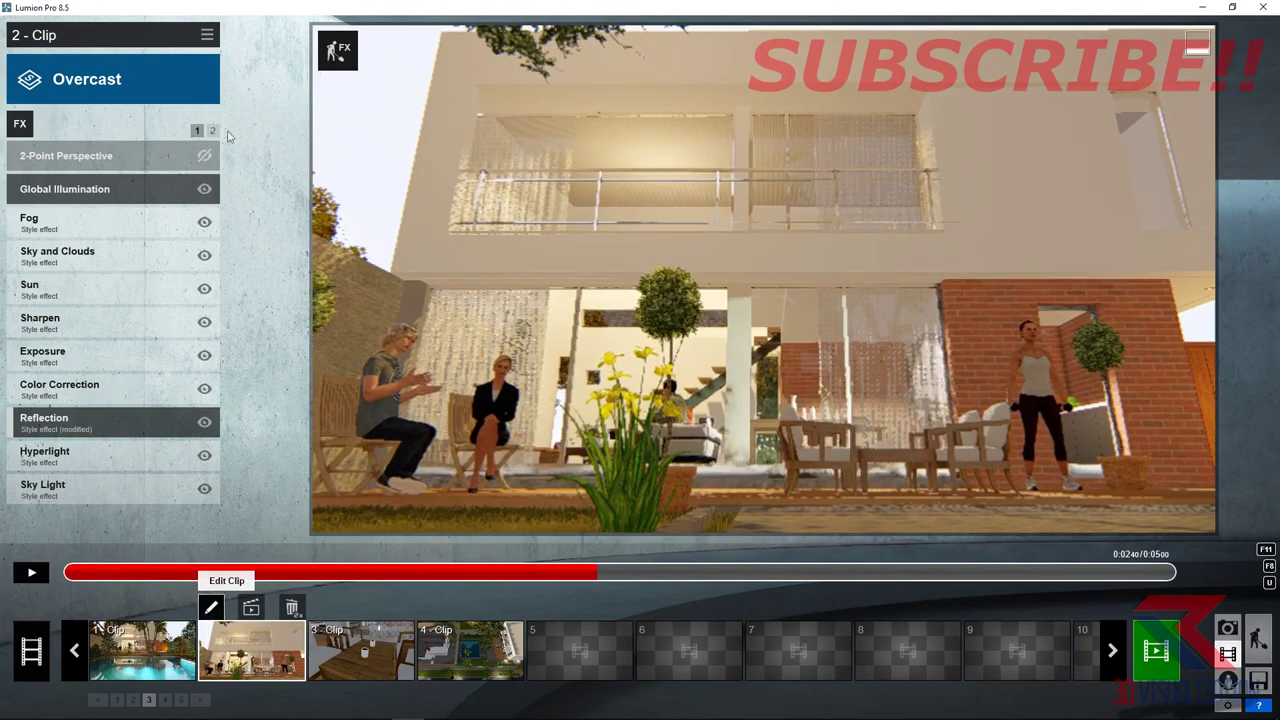
- Add Layer Visibility to clip 2 with layer 14 hidden, then select clip 3
left_click(20, 123)
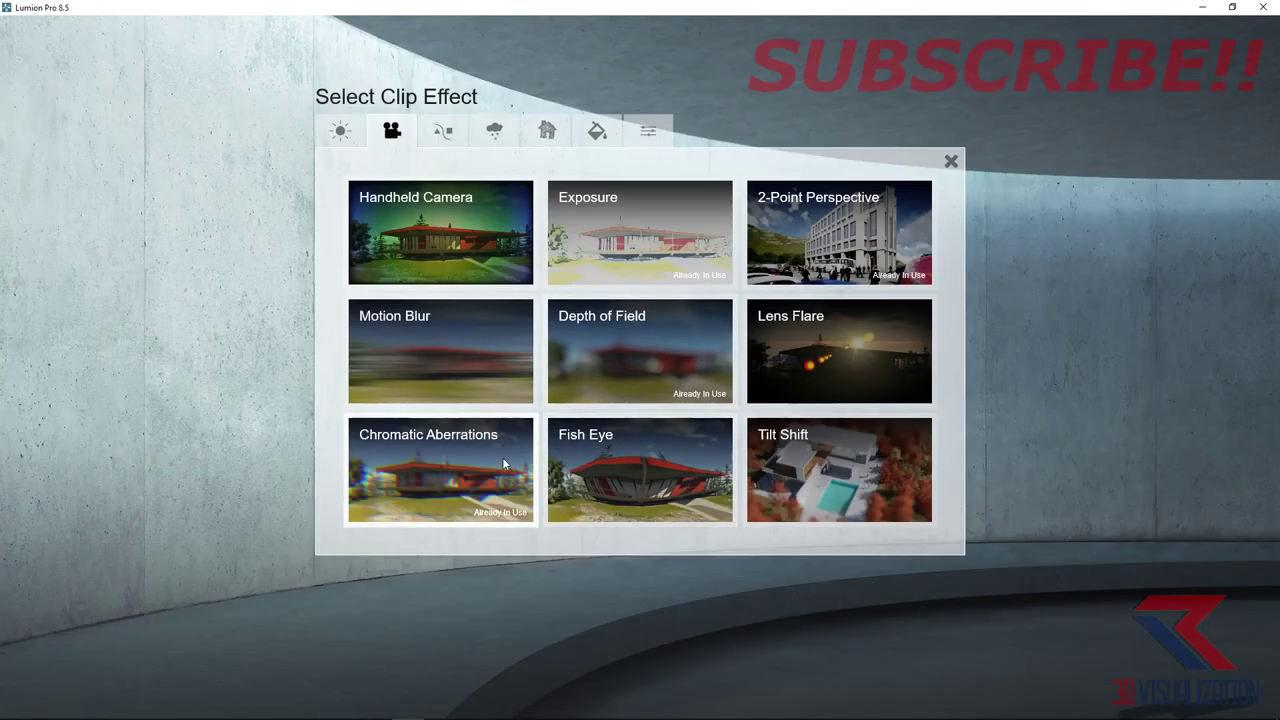
left_click(443, 130)
left_click(350, 428)
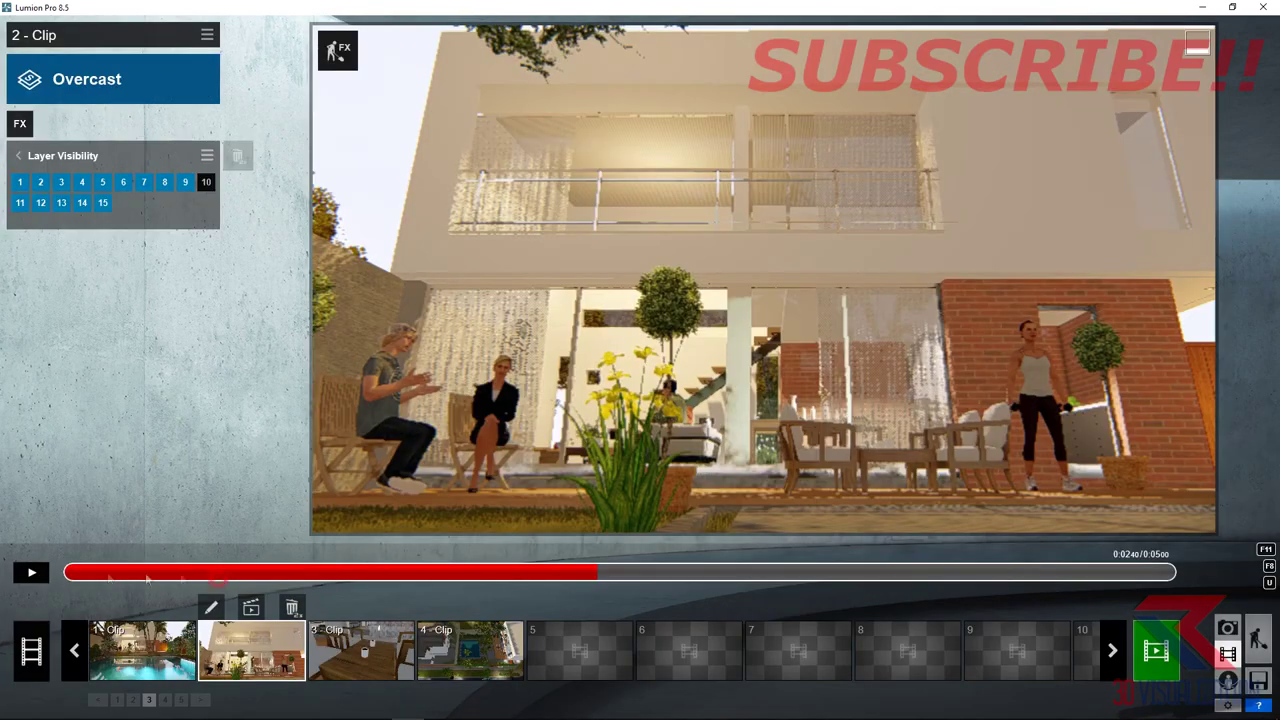
left_click(174, 576)
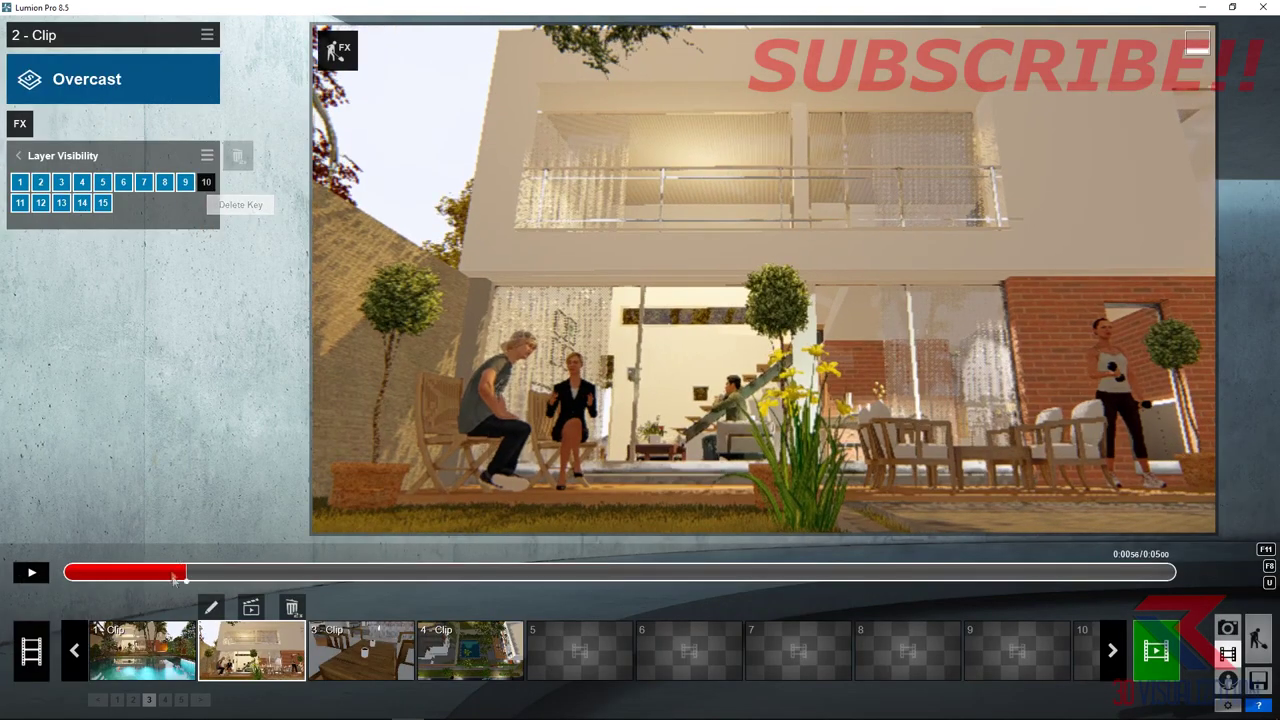
left_click(80, 203)
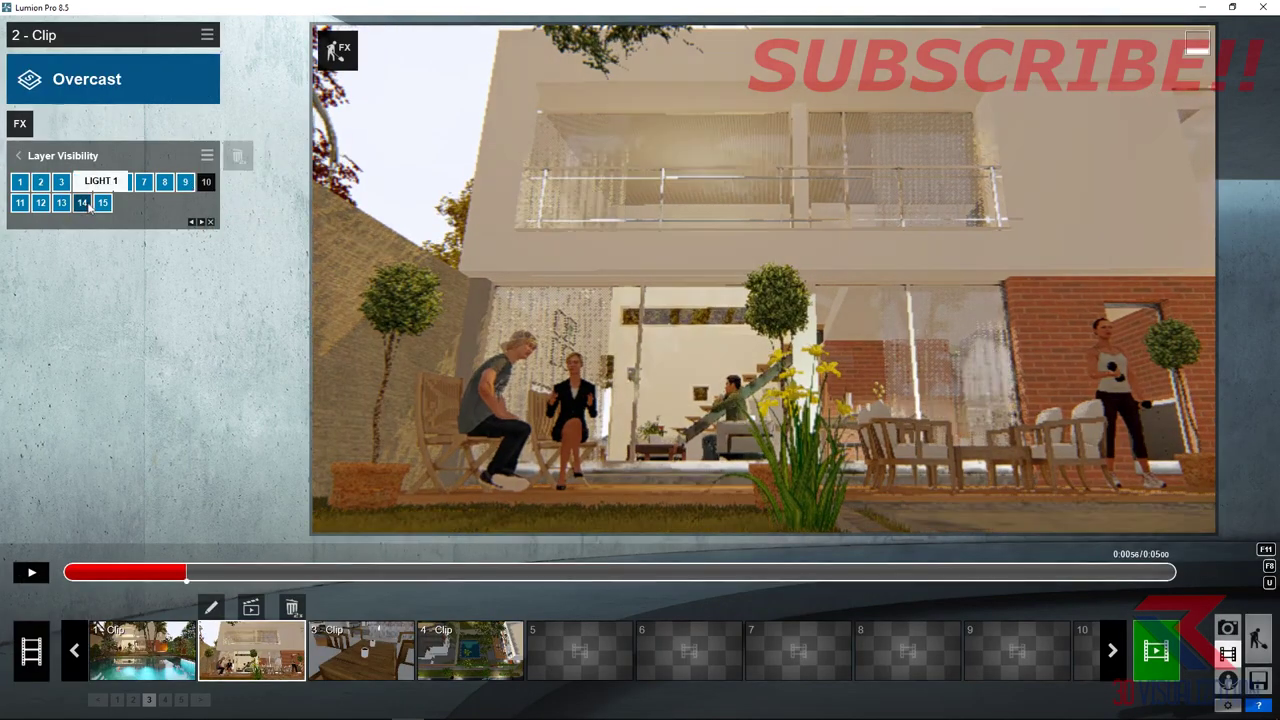
left_click(355, 662)
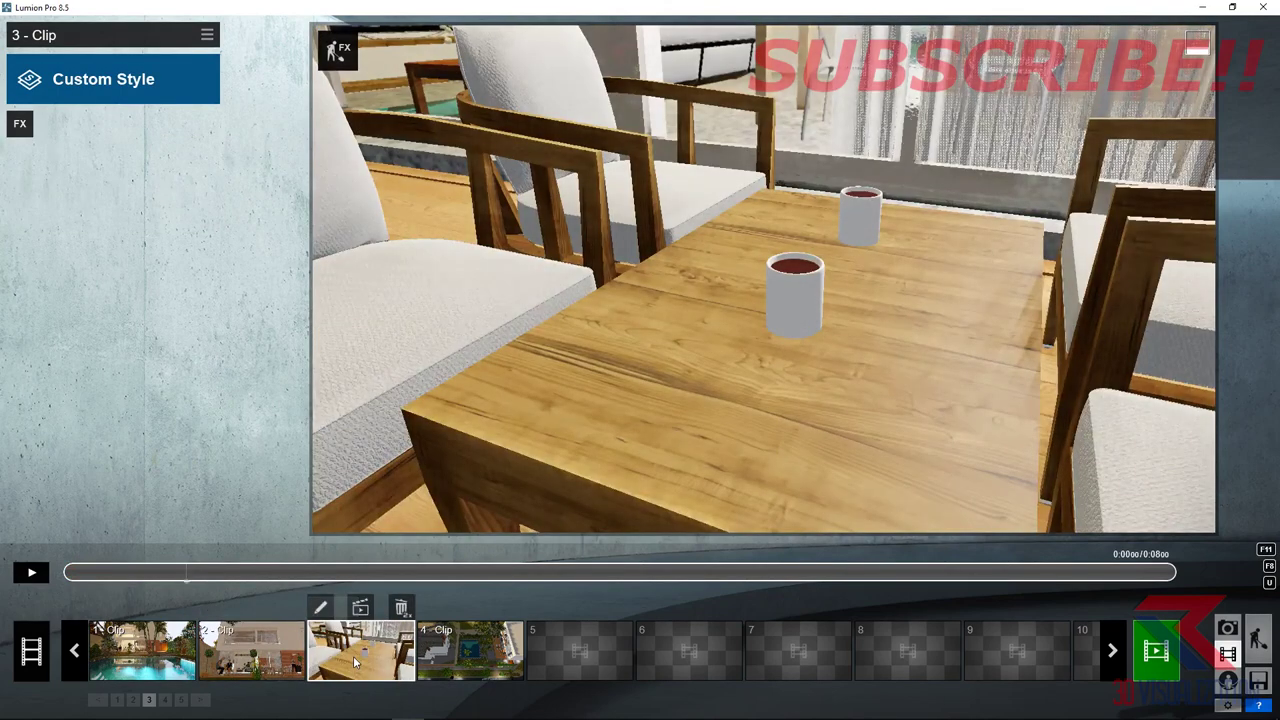
- Paste the copied effects onto clip 3, turn off 2-Point Perspective, and scrub to its end
left_click(208, 35)
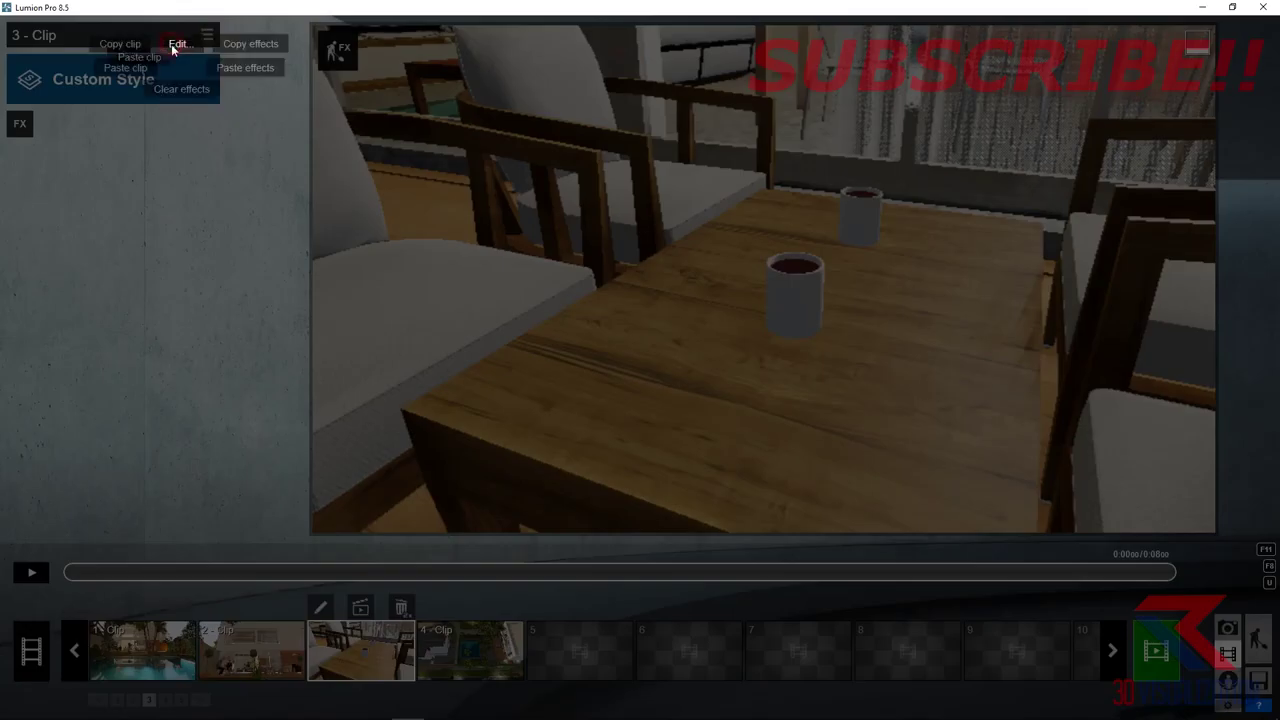
left_click(245, 66)
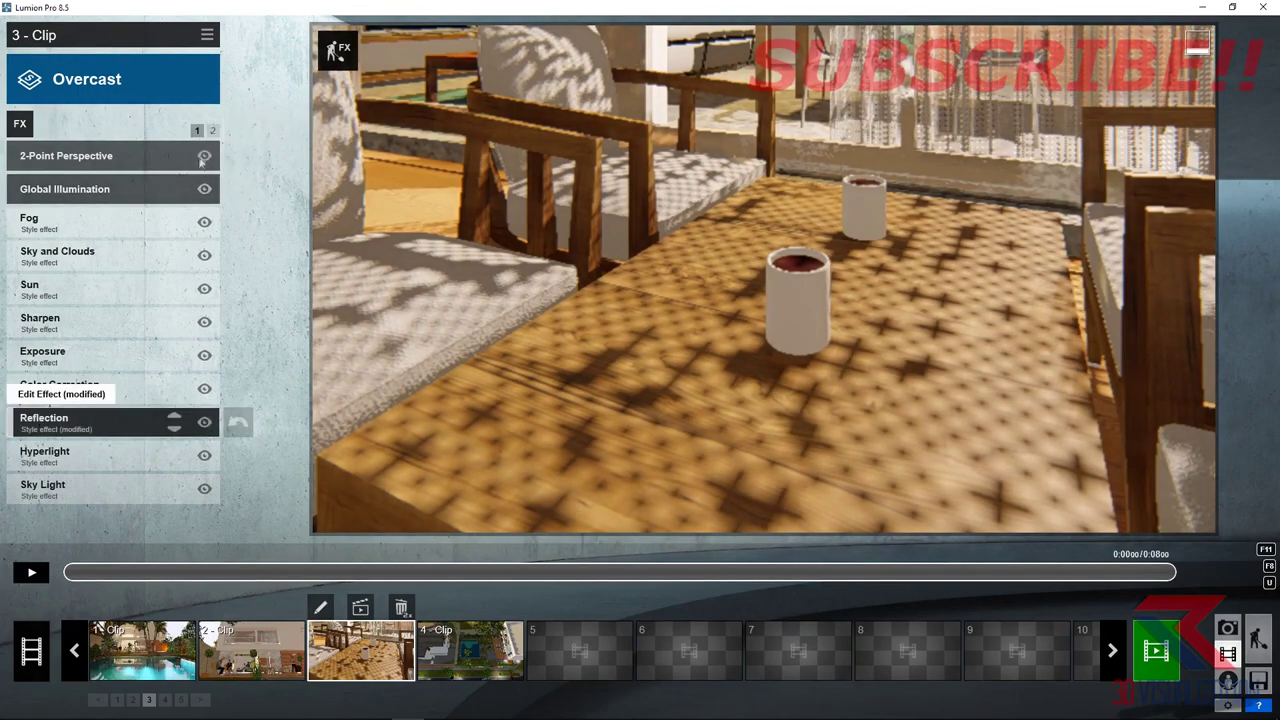
left_click(204, 156)
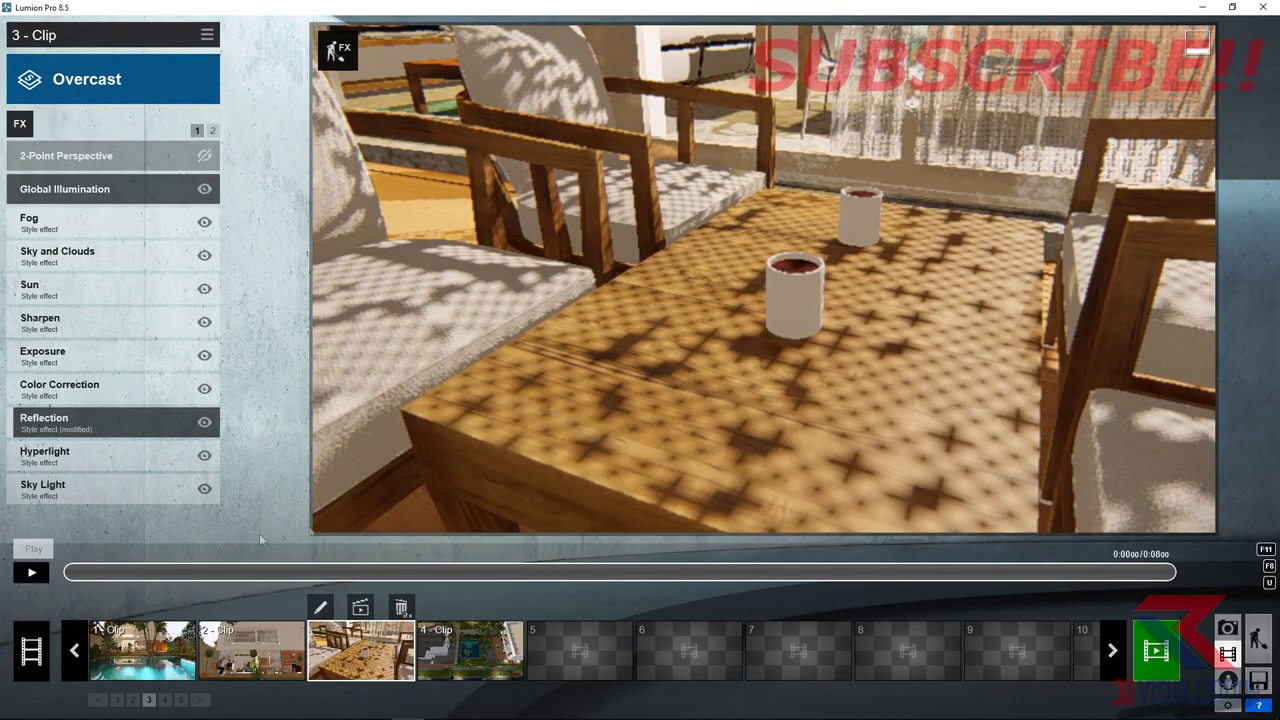
left_click_drag(147, 585, 1000, 572)
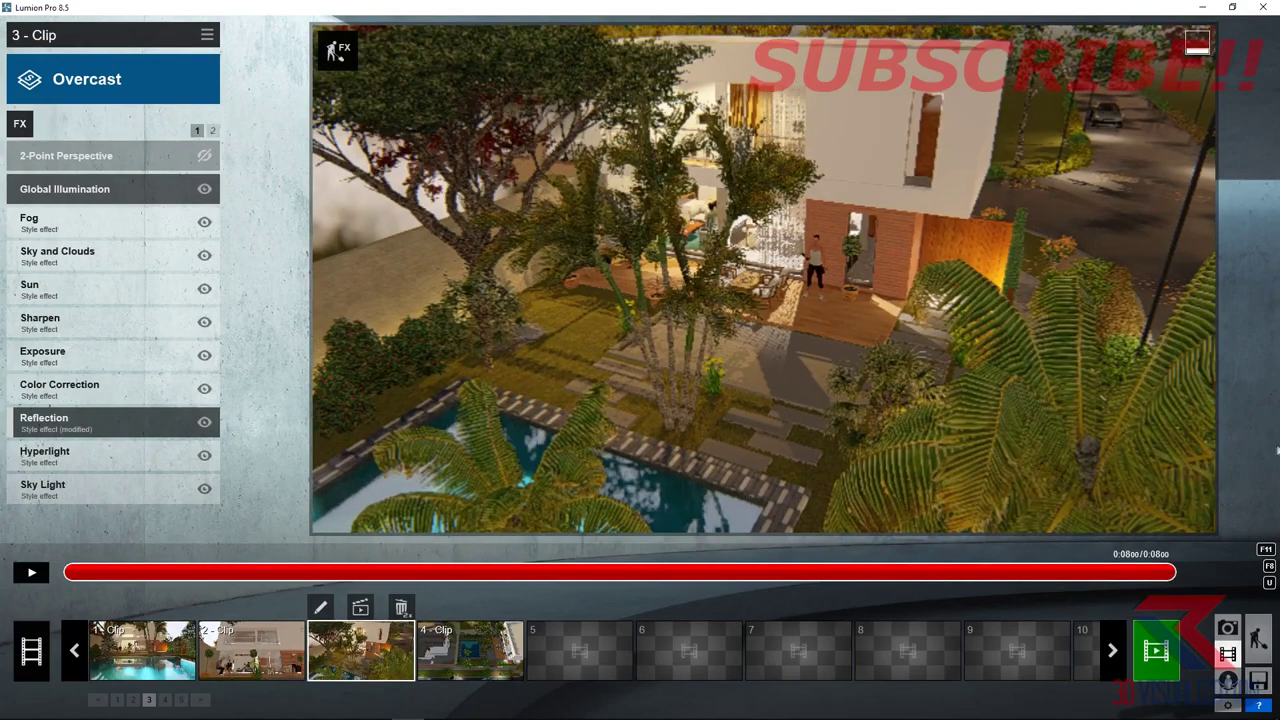
- Paste the effects onto clip 4, turn off 2-Point Perspective, and scrub to about 4 seconds
left_click(470, 650)
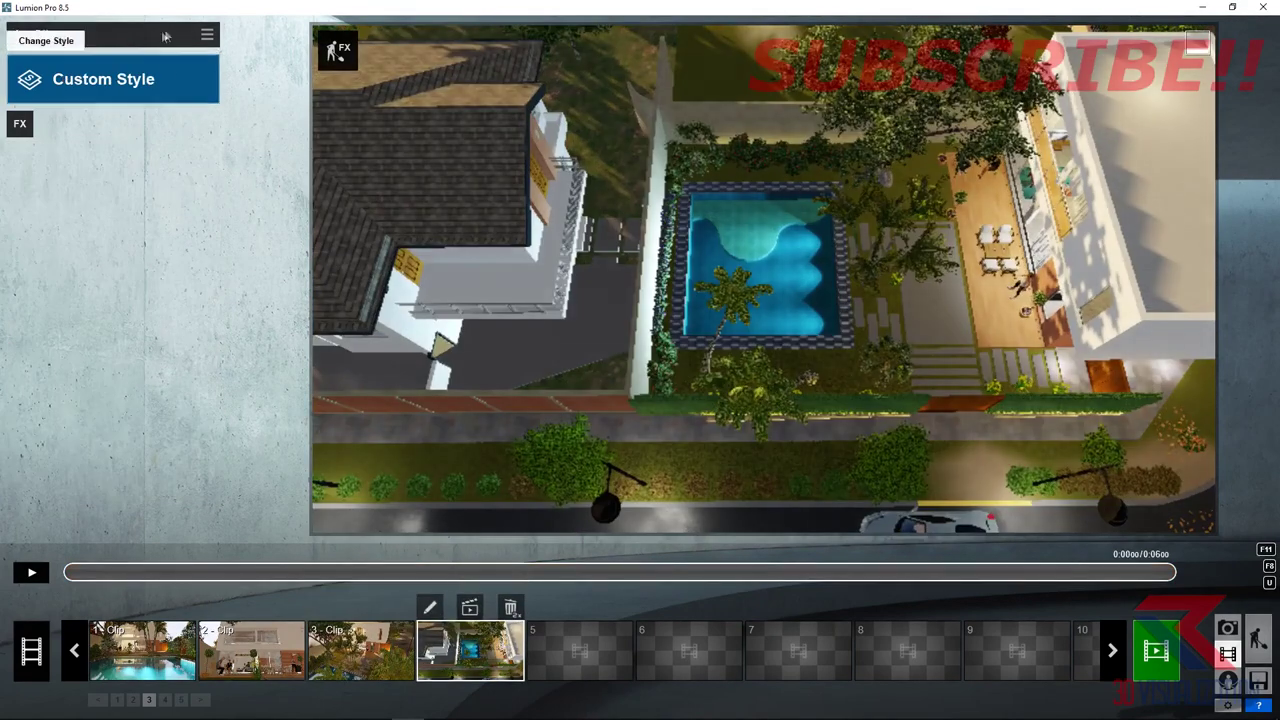
left_click(207, 36)
left_click(167, 50)
left_click(241, 72)
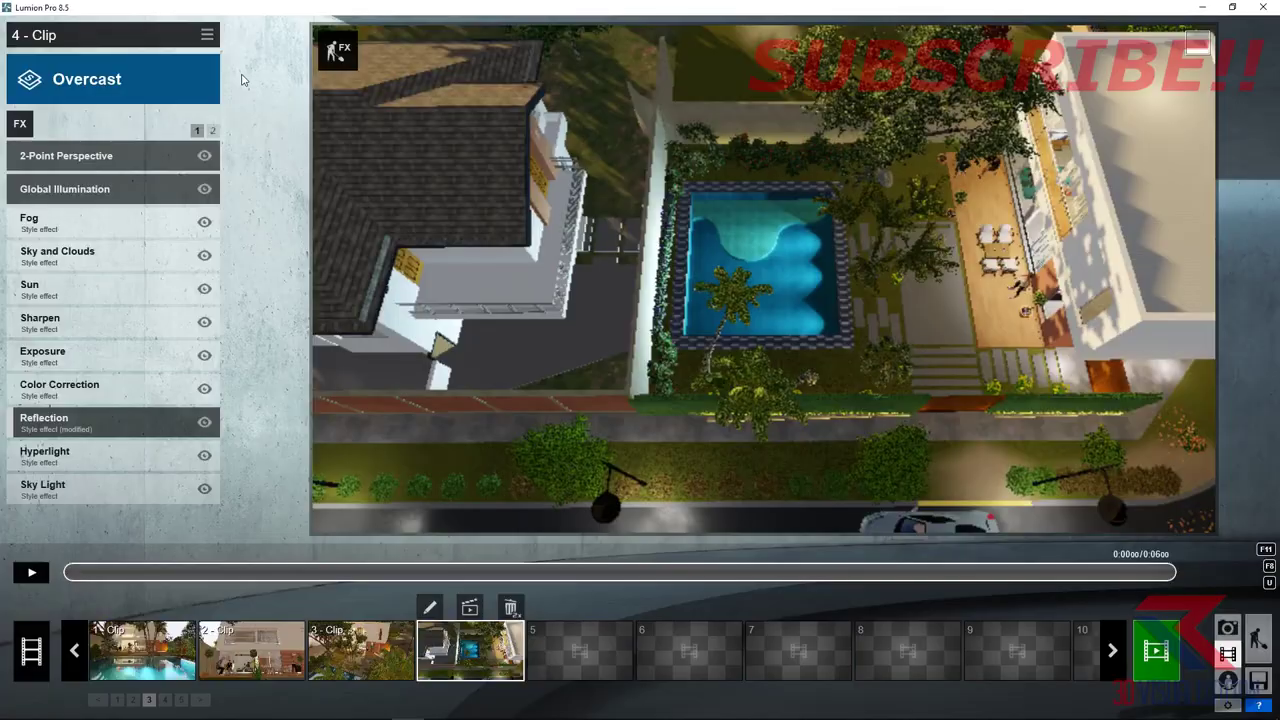
left_click(204, 157)
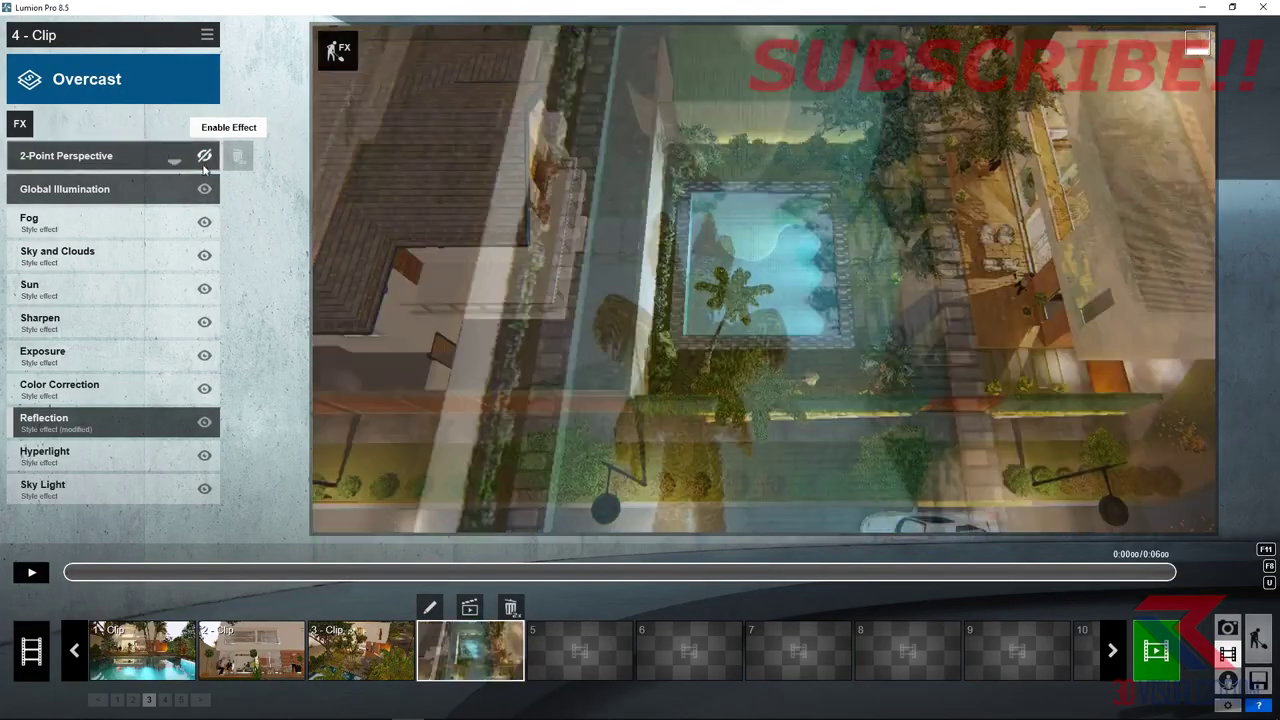
left_click_drag(71, 569, 927, 516)
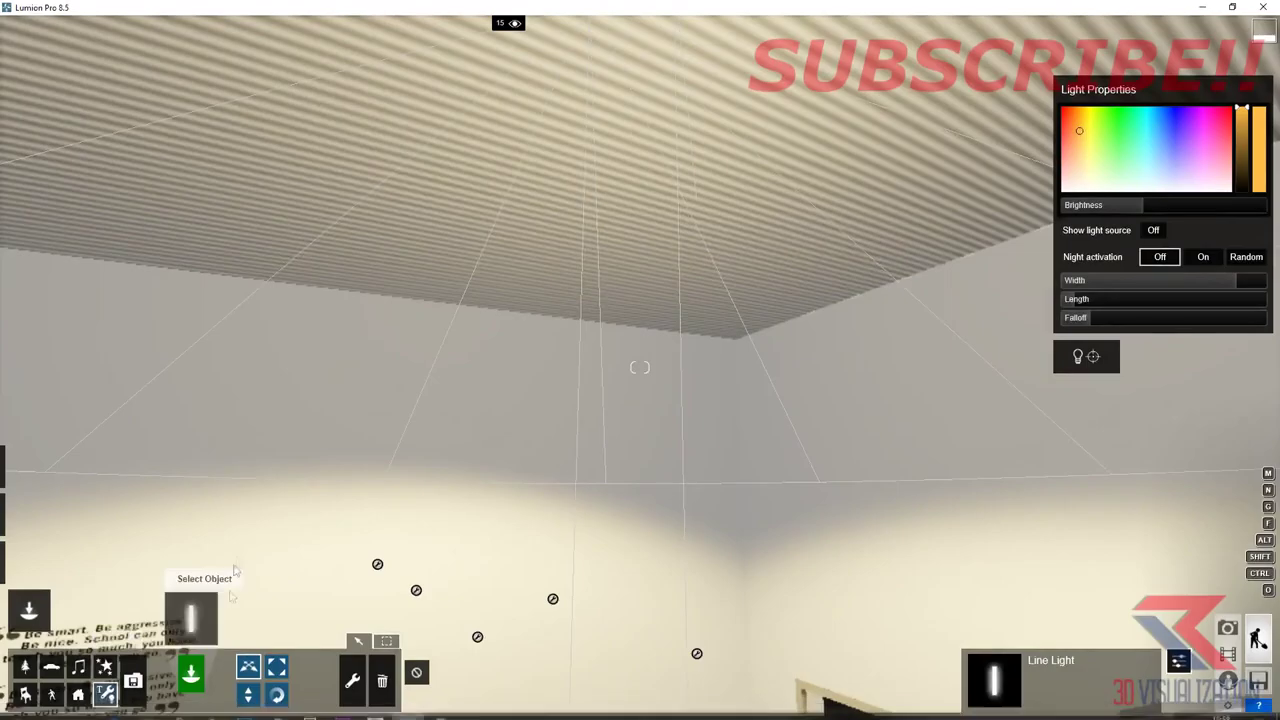
left_click(383, 680)
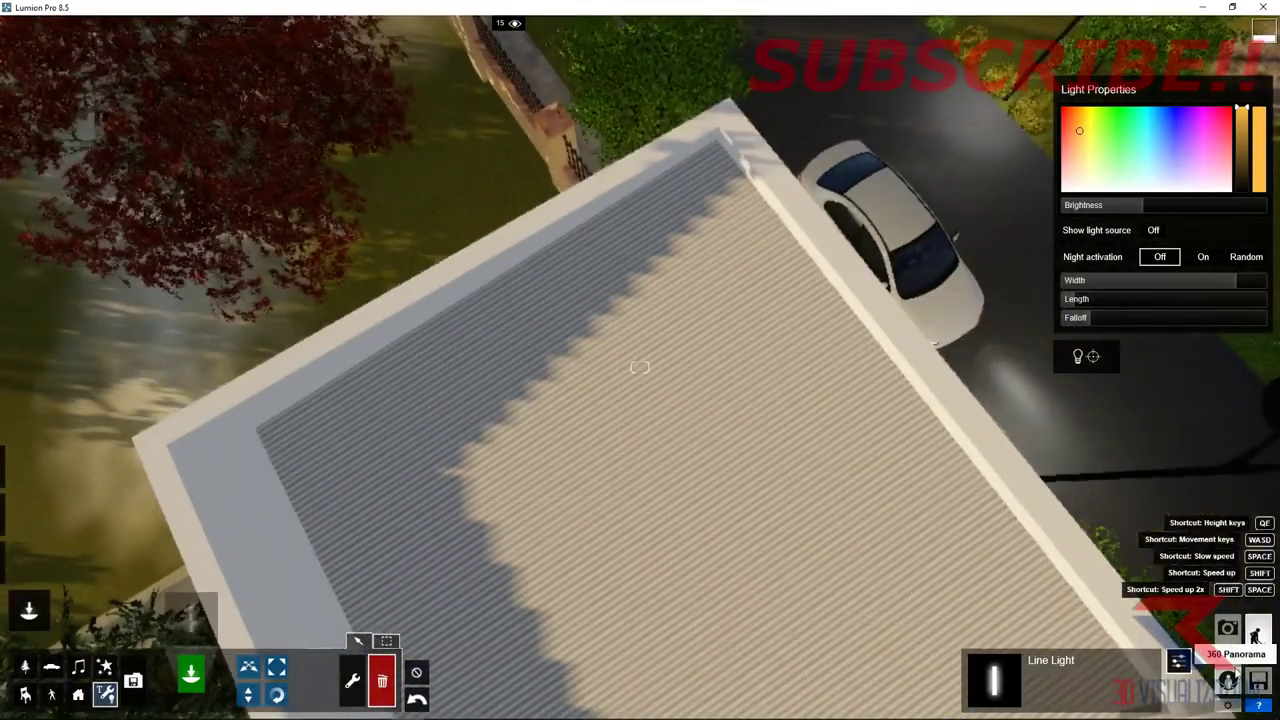
left_click(1232, 656)
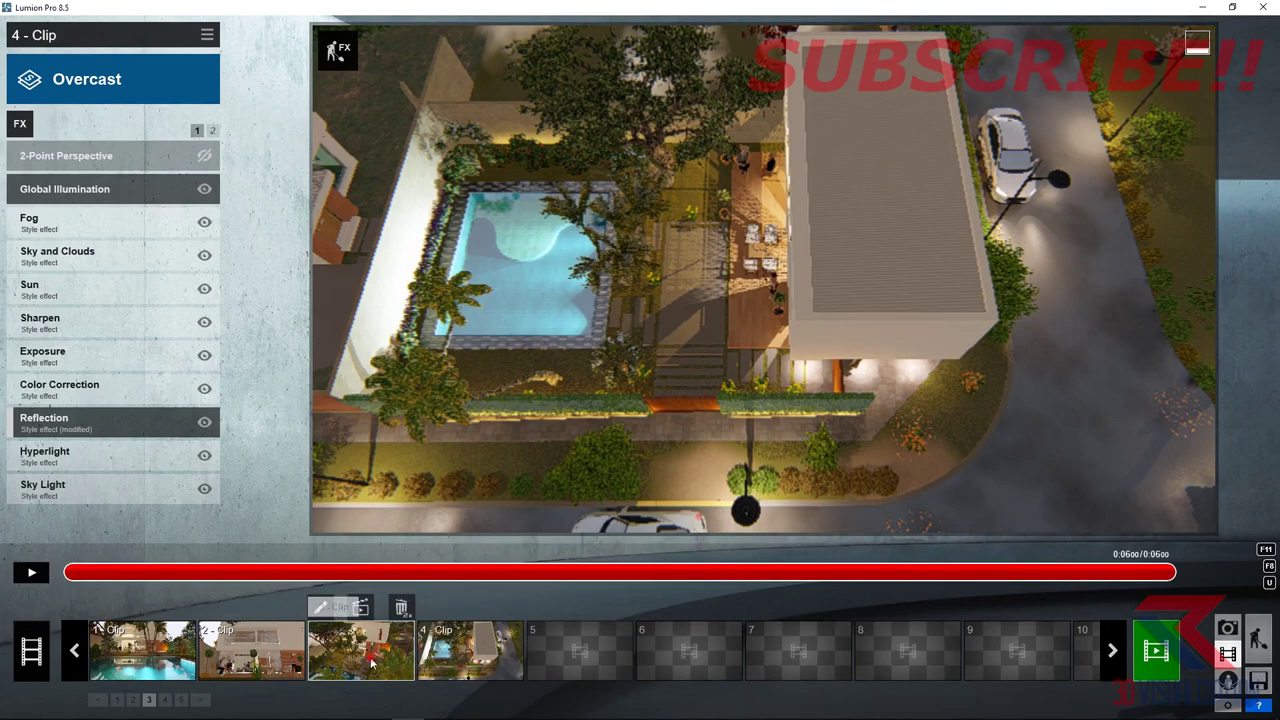
- Render the entire movie at Full HD as '3 EXTERIOR' in the RENDER ANIMATION folder
left_click(320, 648)
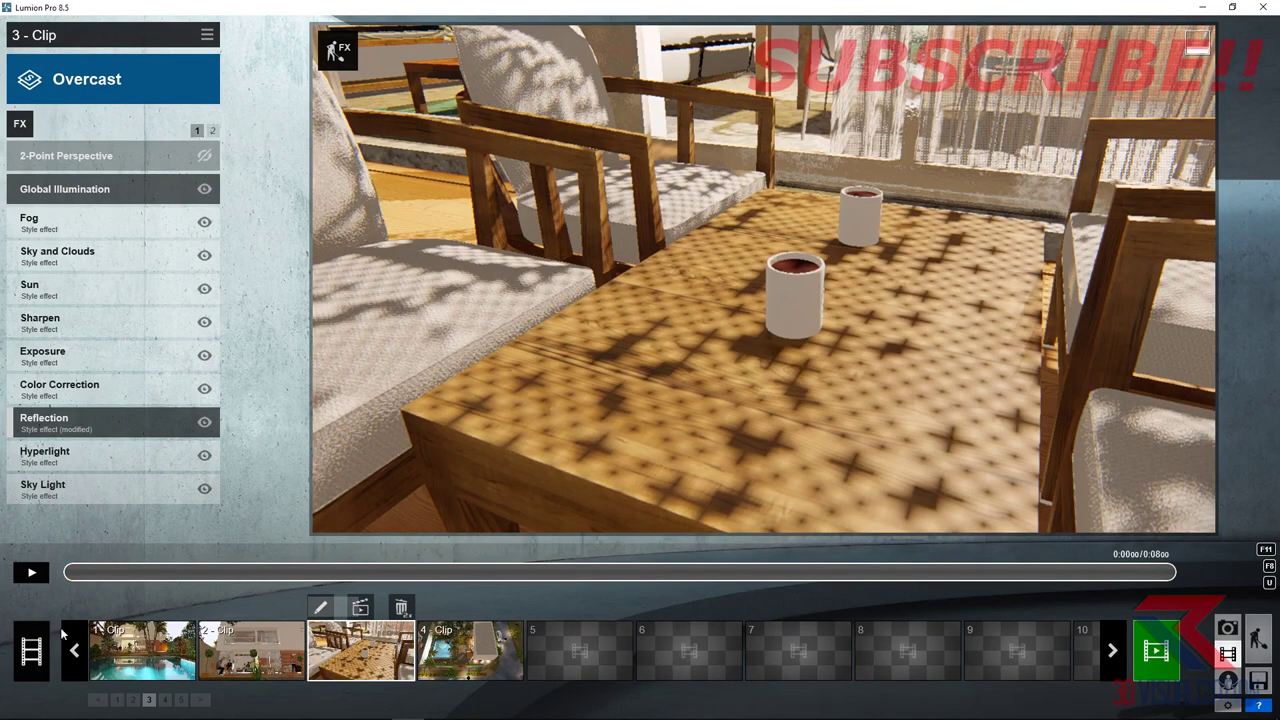
left_click(152, 654)
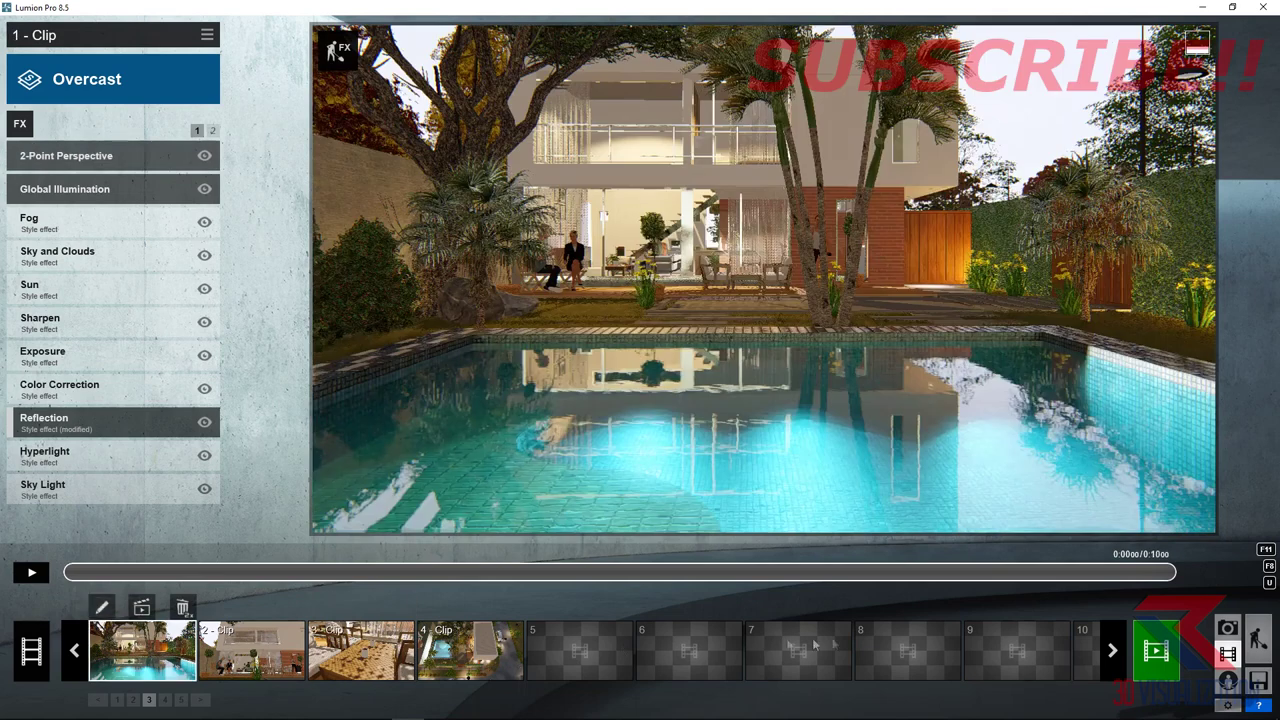
left_click(1164, 654)
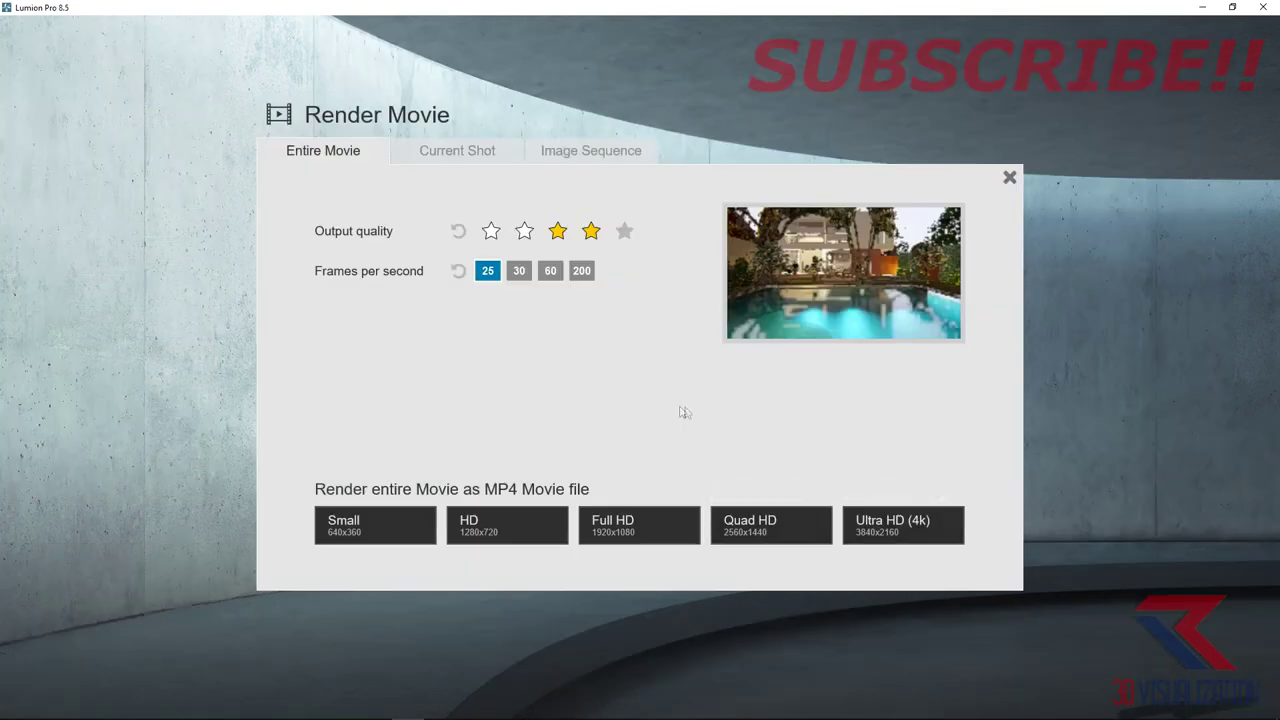
left_click(610, 522)
type("3 EXTER")
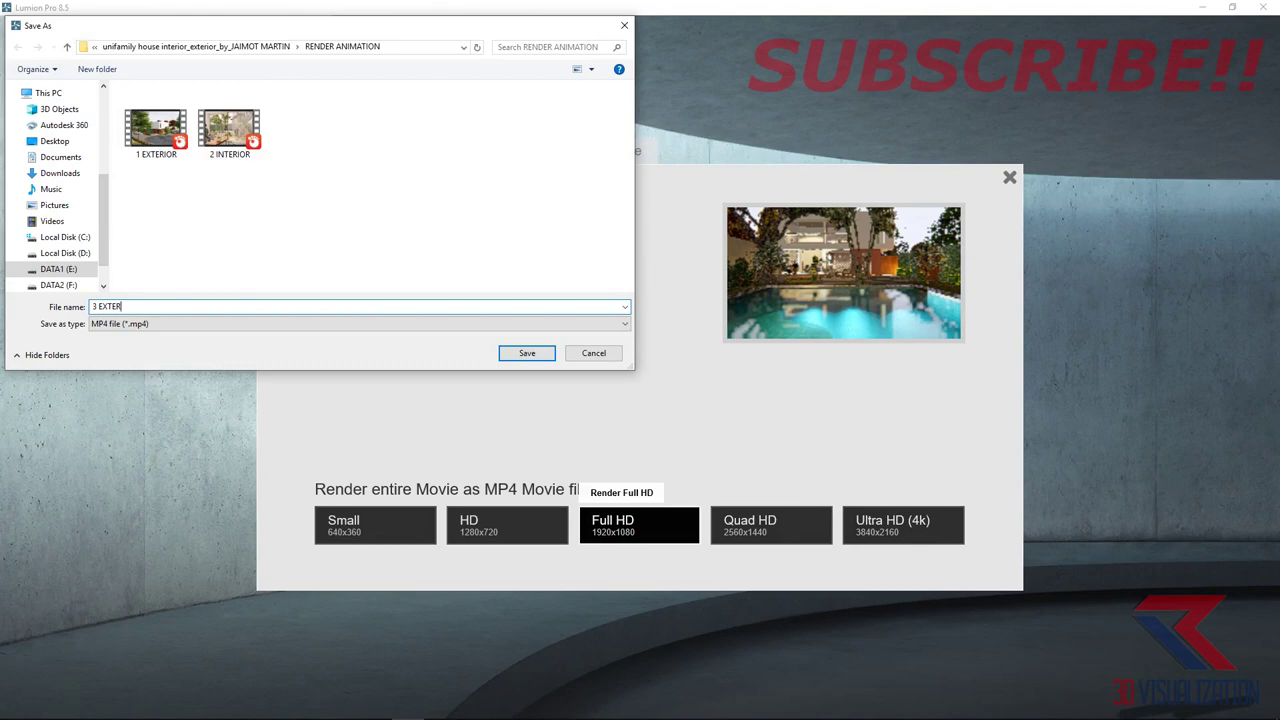
type("IOR")
key("Return")
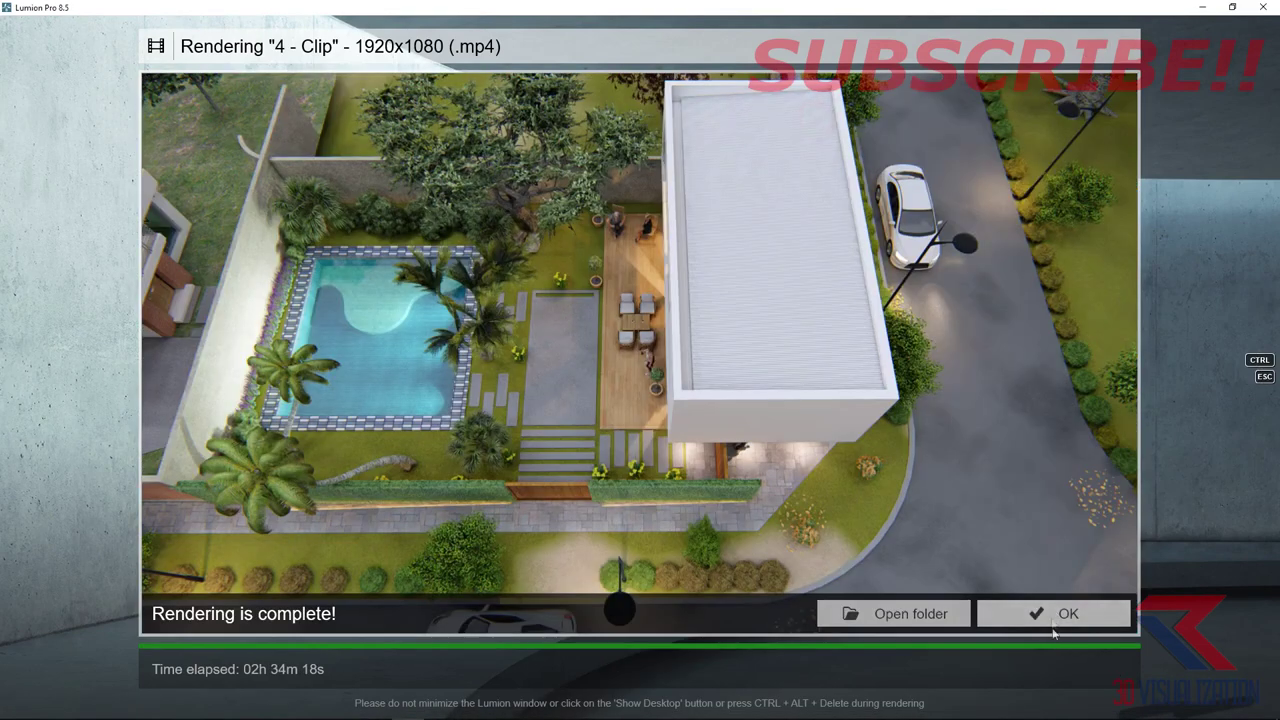
- Dismiss the render-complete message and overwrite the saved scene file
left_click(1053, 614)
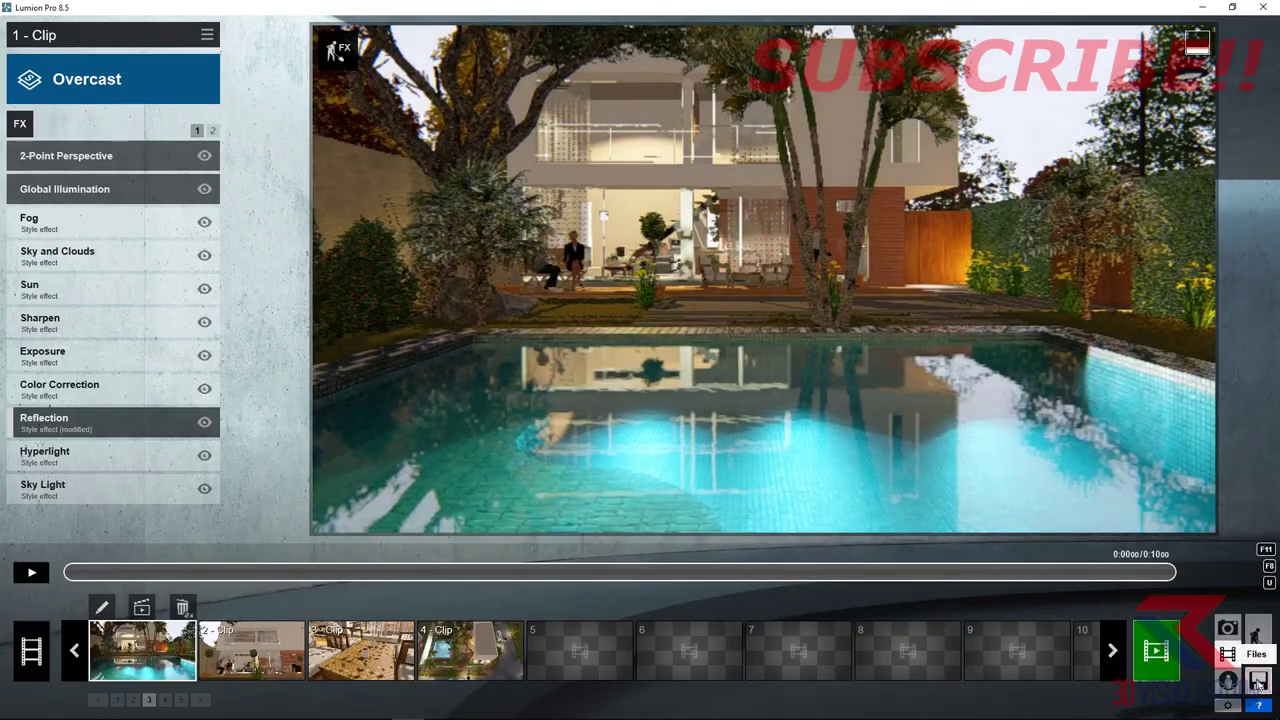
left_click(1258, 682)
left_click(422, 296)
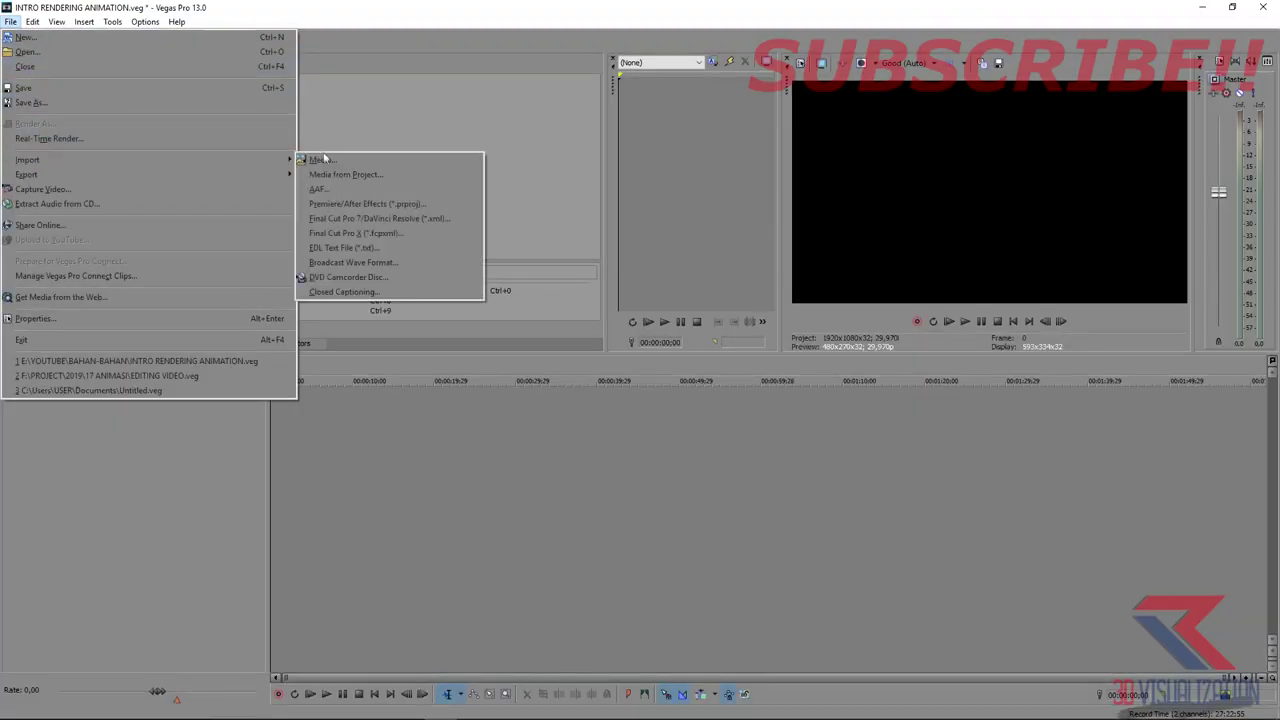
- Import the two music files from the MUSIC FROM STUDIO BETA folder
left_click(325, 156)
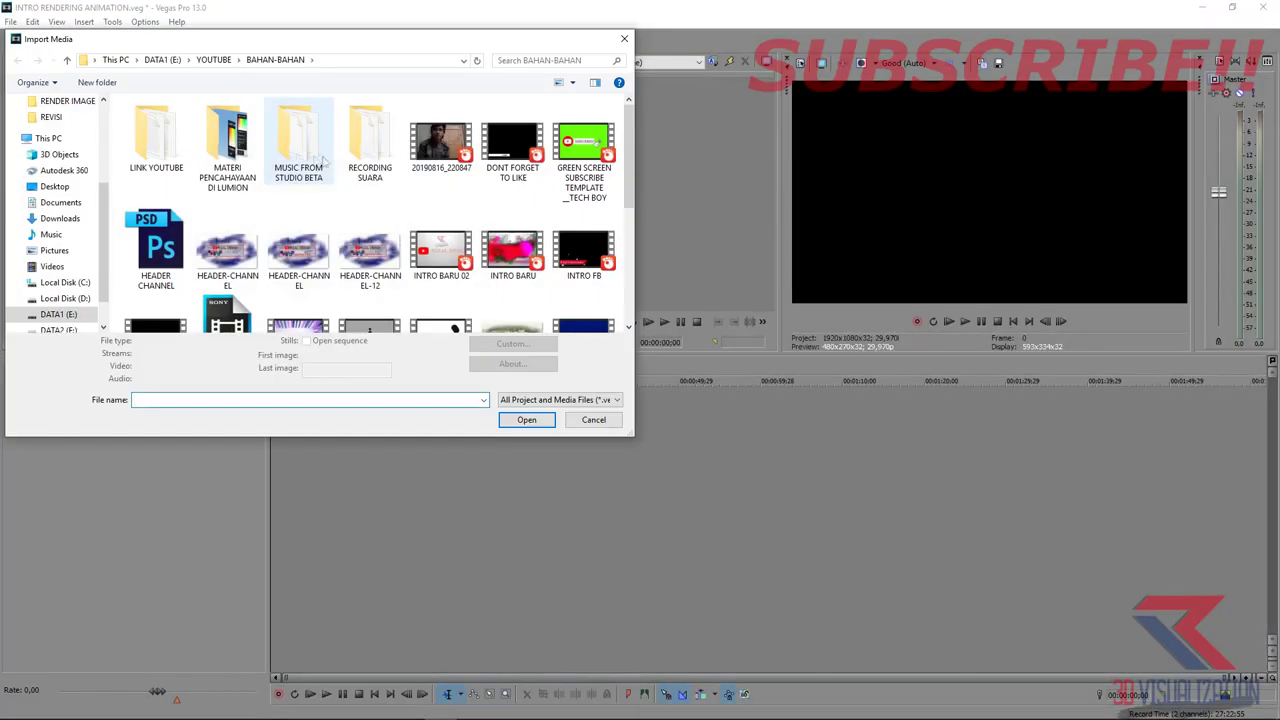
double_click(311, 145)
left_click(189, 177)
left_click(189, 191, "shift")
left_click(526, 419)
- Import the four rendered videos from the unifamily house RENDER ANIMATION folder on DATA1 (E:)
left_click(10, 21)
left_click(350, 163)
left_click(58, 298)
double_click(231, 285)
double_click(231, 288)
double_click(210, 123)
double_click(229, 120)
left_click_drag(480, 229, 130, 105)
left_click(516, 429)
- Place the intro clip, matching project settings, then 1 EXTERIOR.mp4 right after it
mouse_move(260, 547)
left_mouse_down()
mouse_move(286, 502)
mouse_move(269, 471)
left_mouse_up()
left_click(726, 324)
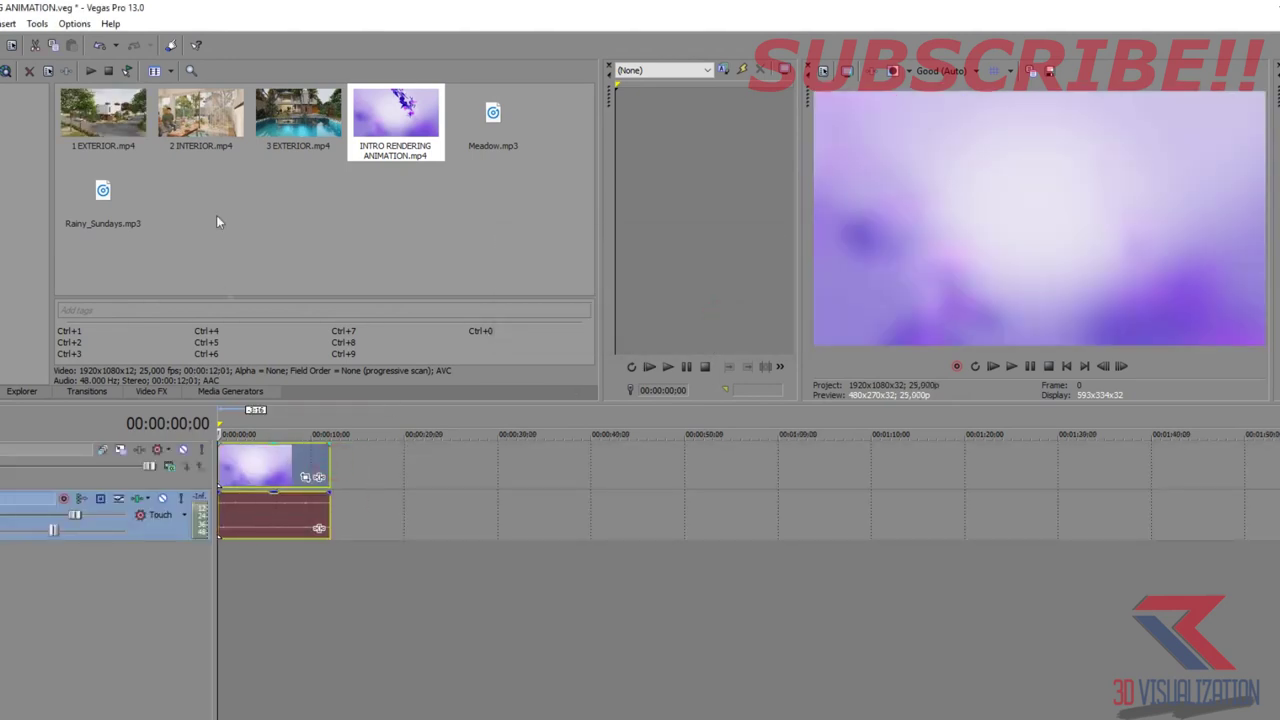
left_click_drag(116, 130, 392, 420)
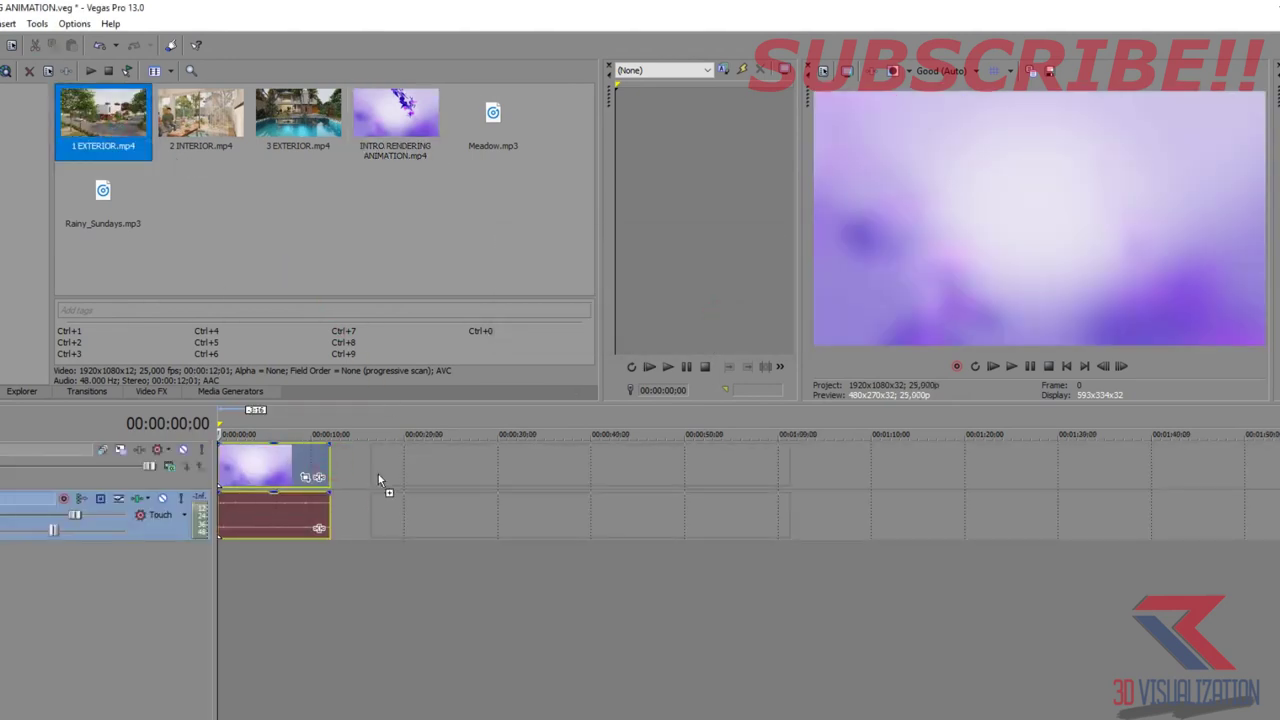
left_click_drag(378, 480, 342, 479)
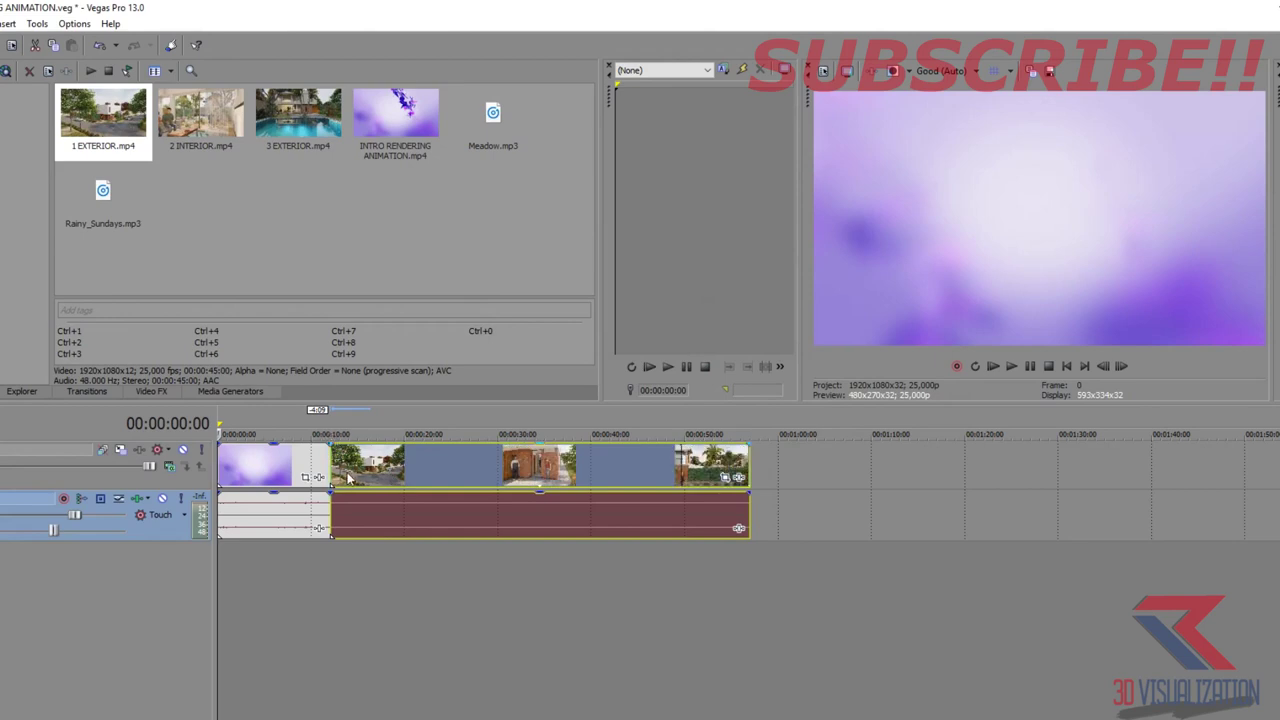
left_click(347, 478)
- Play the exterior footage and split it at the first chosen frame
key("space")
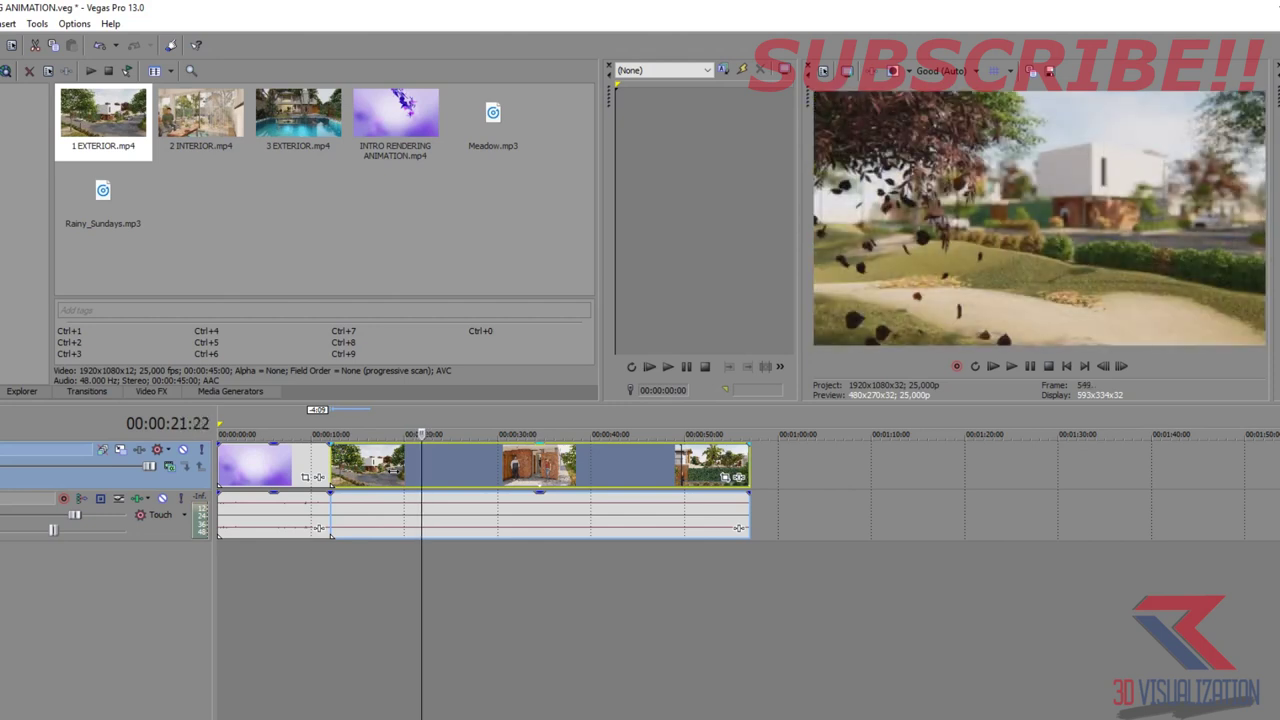
key("Left")
key("Left")
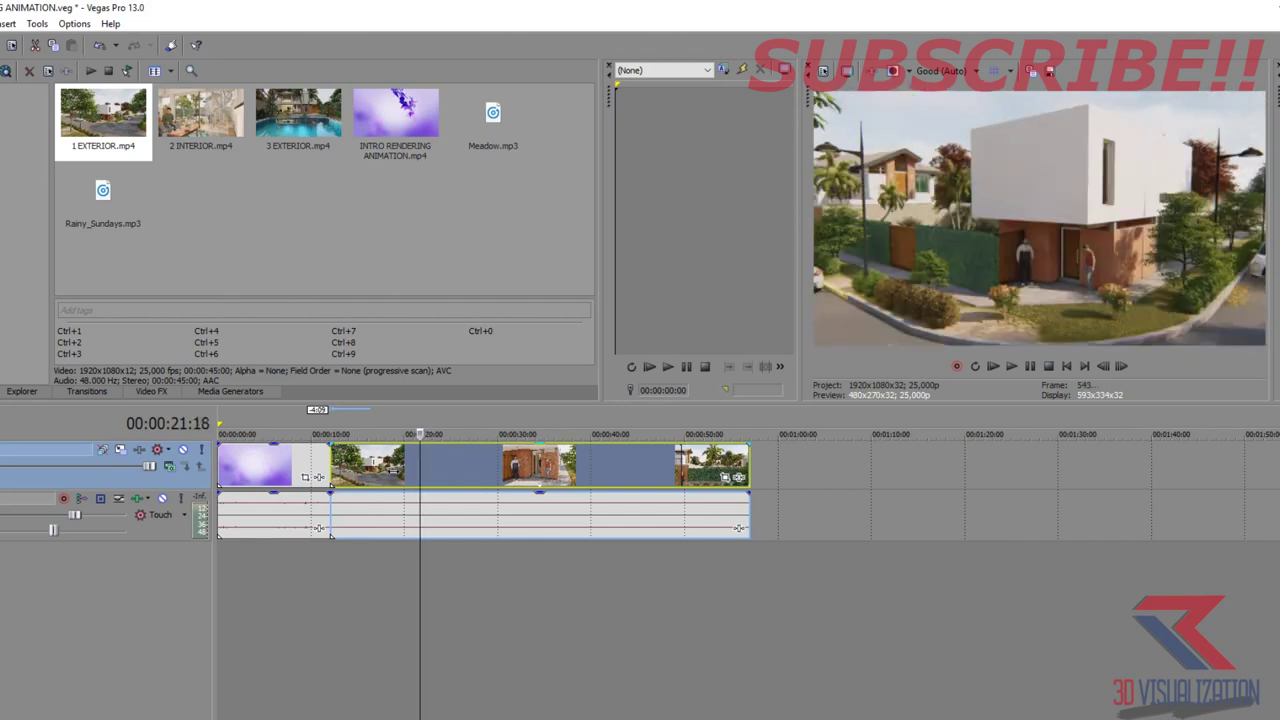
key("Right")
key("Right")
key("Right")
key("Right")
key("Right")
key("Right")
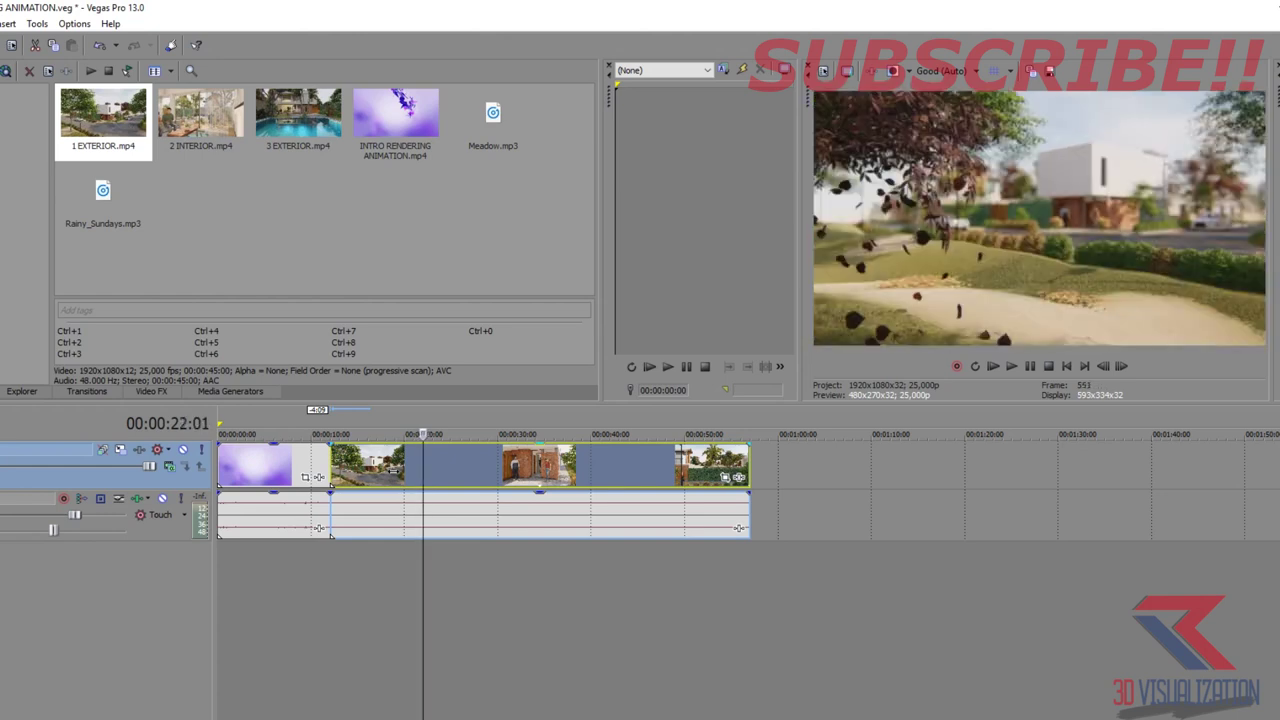
key("s")
key("space")
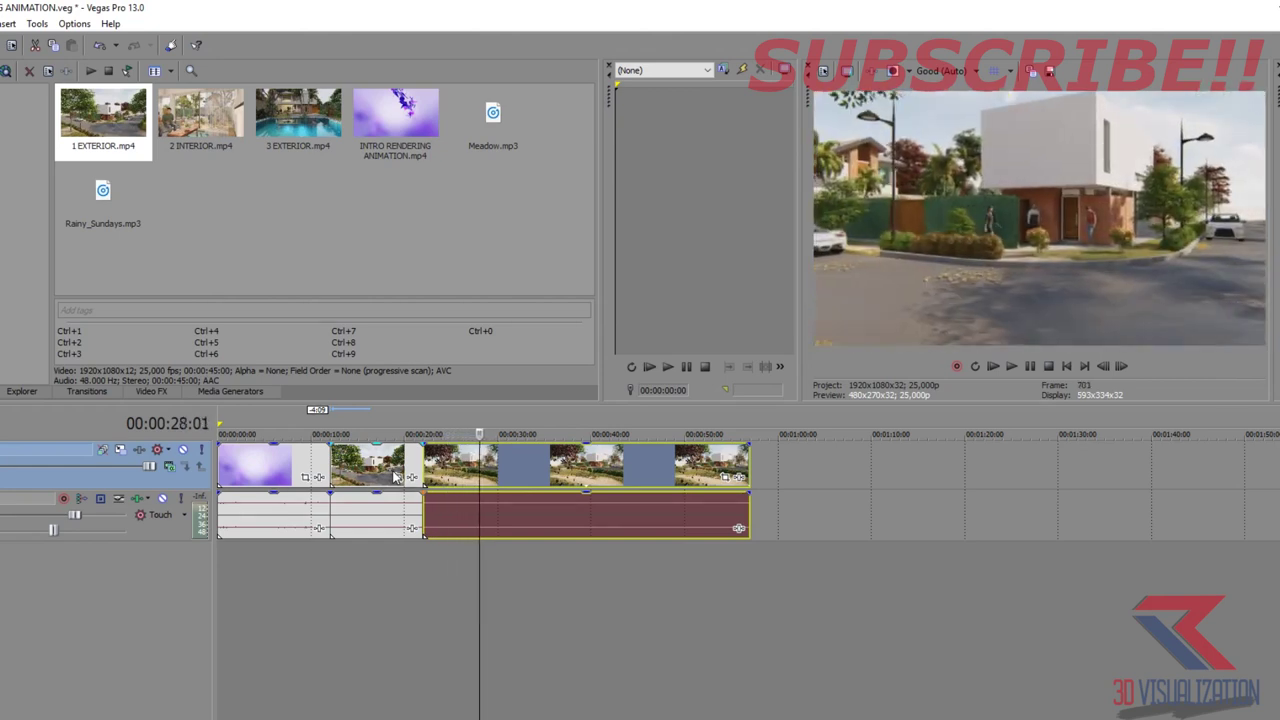
key("space")
- Step frame by frame to the next cut point and split the exterior clip there
key("Left")
key("Left")
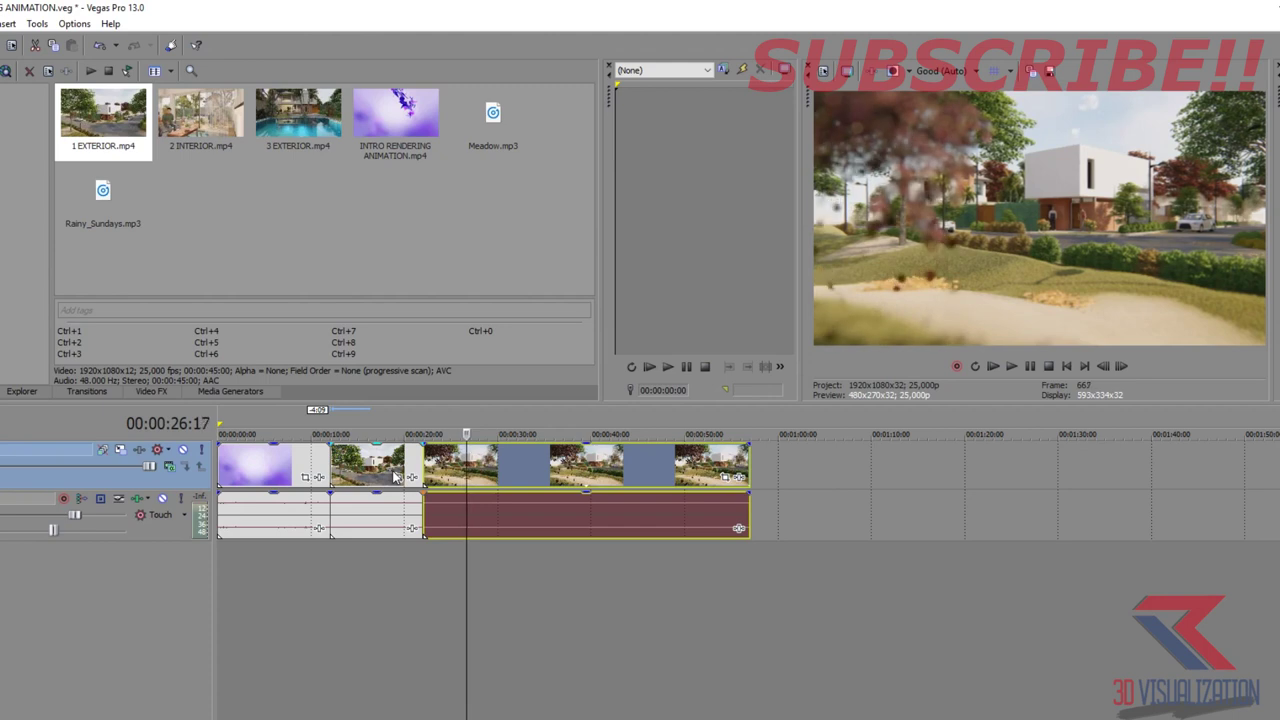
key("Right")
key("Right")
key("Right")
key("Left")
key("Left")
key("Right")
key("Right")
key("s")
key("Right")
key("Right")
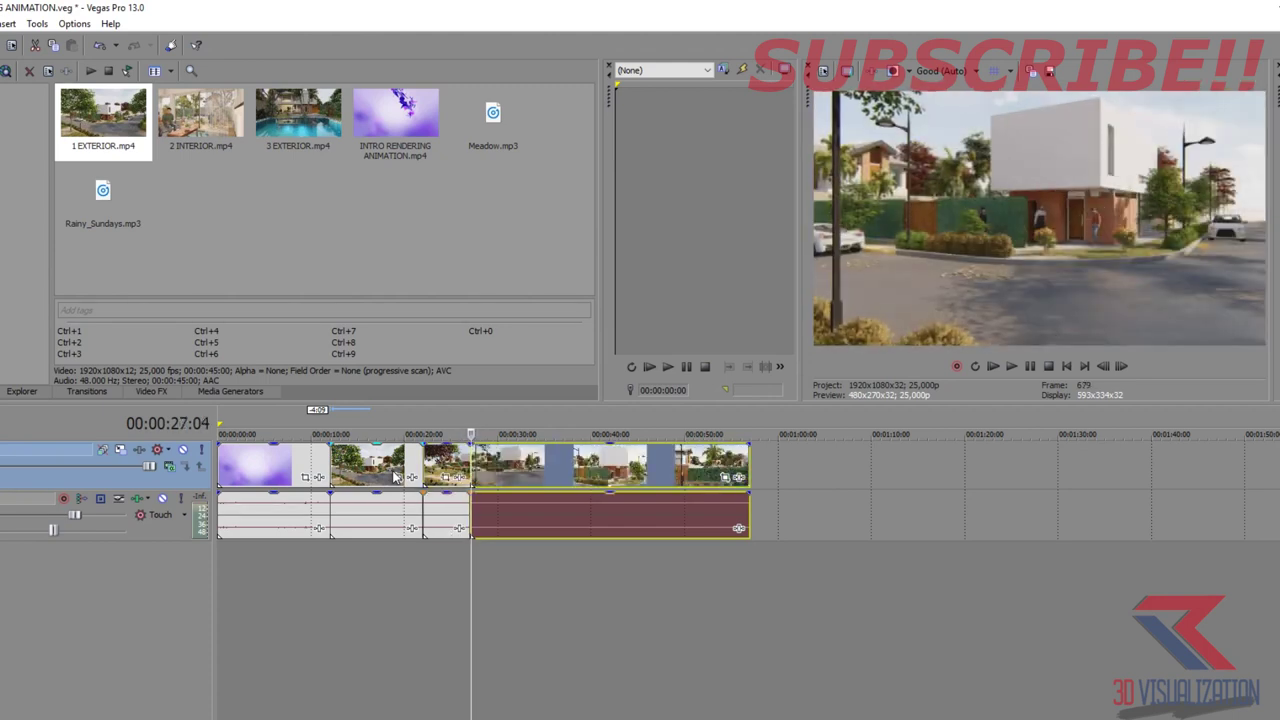
key("space")
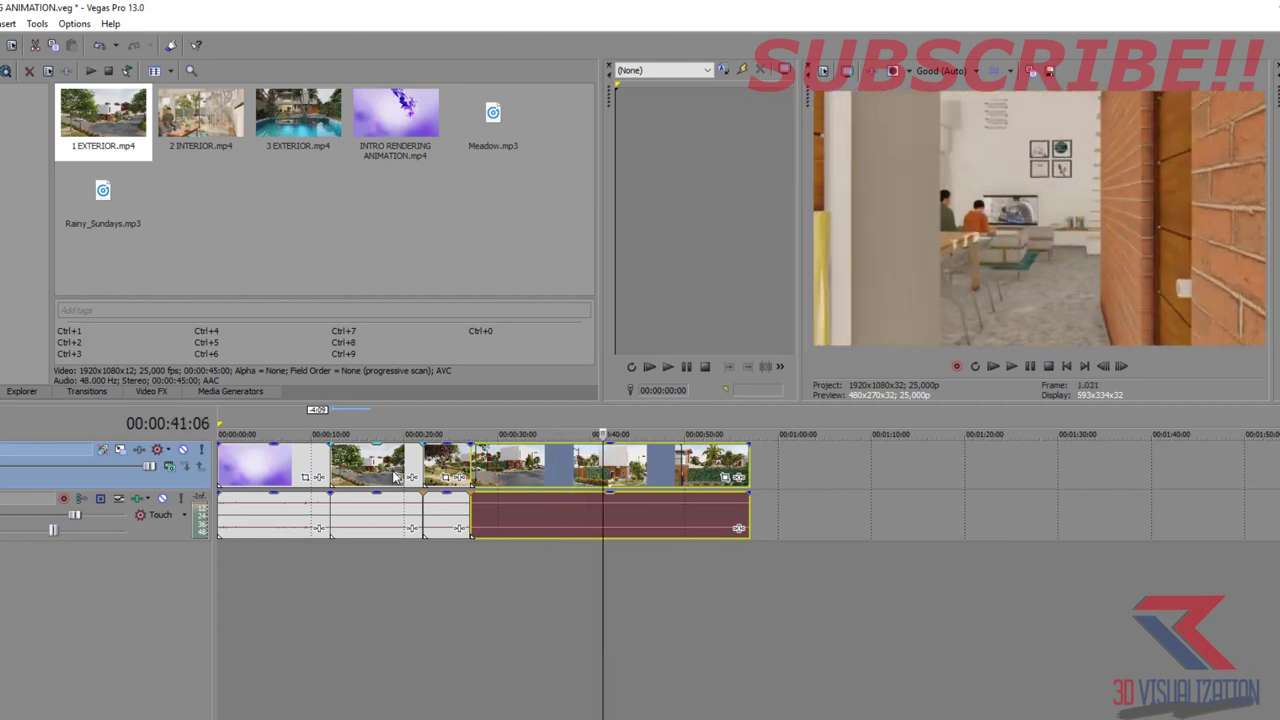
- Find another cut frame with J/L and split the exterior clip again
key("j")
key("l")
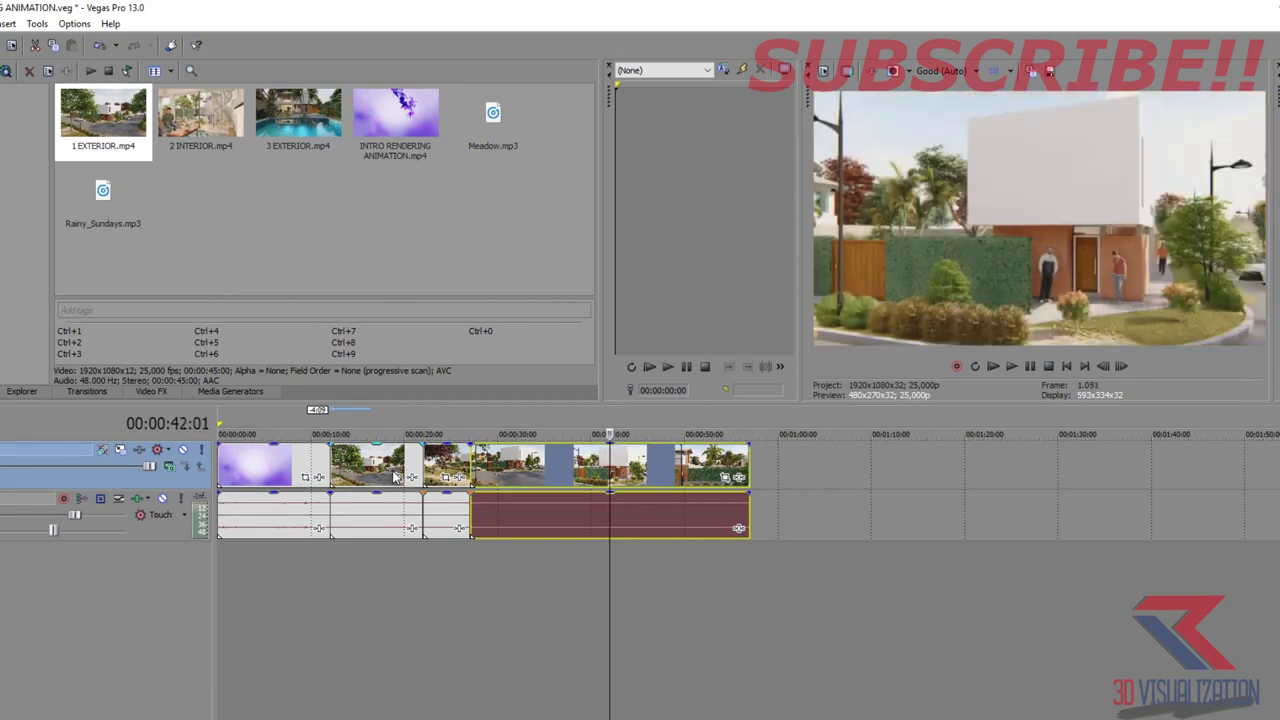
key("s")
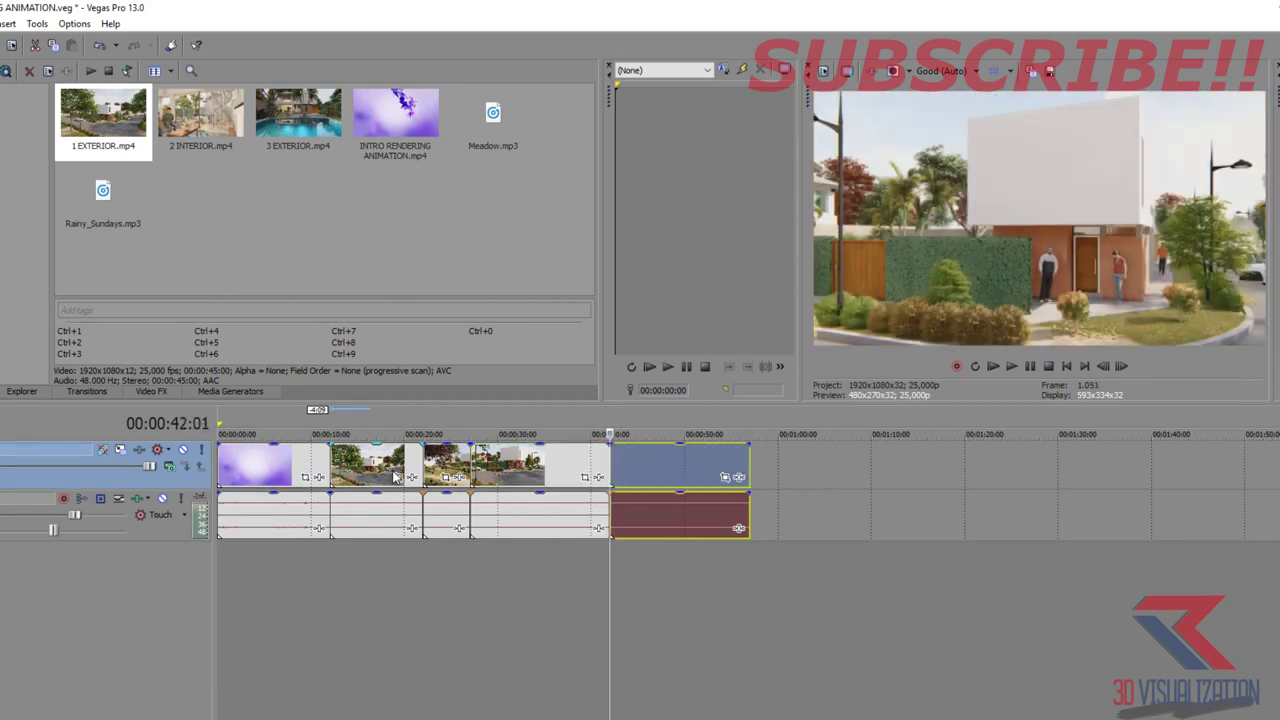
key("space")
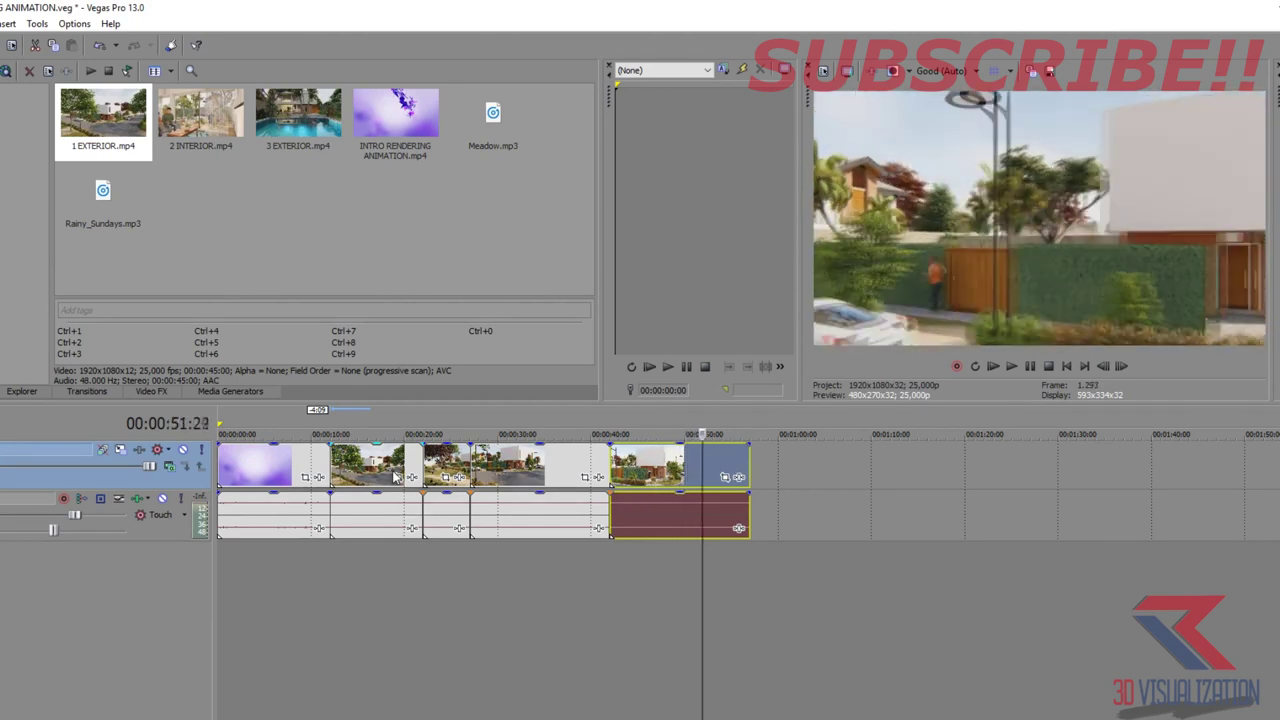
- Move a split exterior piece aside and pull the next piece left to close the gap
left_click(447, 462)
left_click(512, 466)
left_click_drag(533, 478, 838, 470)
left_click_drag(631, 474, 527, 476)
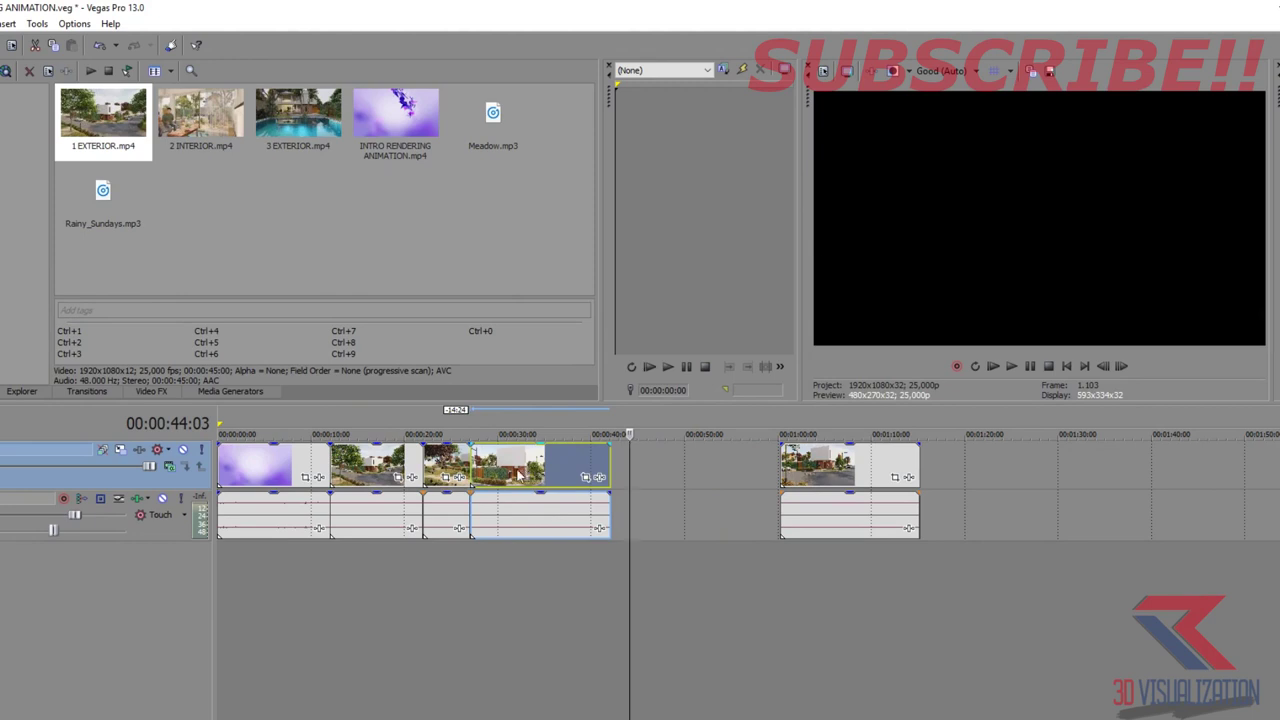
- Split the footage near 32 seconds and butt the pieces together with no gaps
left_click(519, 476)
key("s")
left_click(545, 466)
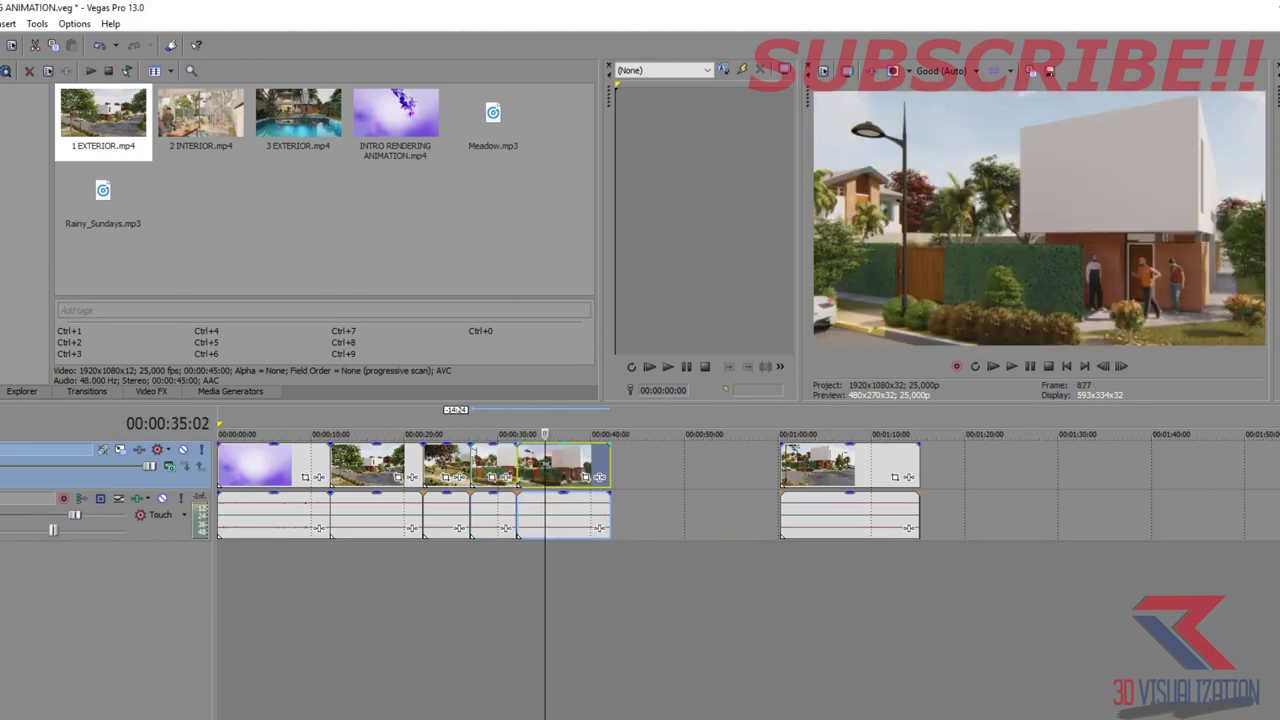
key("s")
mouse_move(582, 474)
left_mouse_down()
mouse_move(613, 474)
mouse_move(593, 470)
left_mouse_up()
key("ctrl+z")
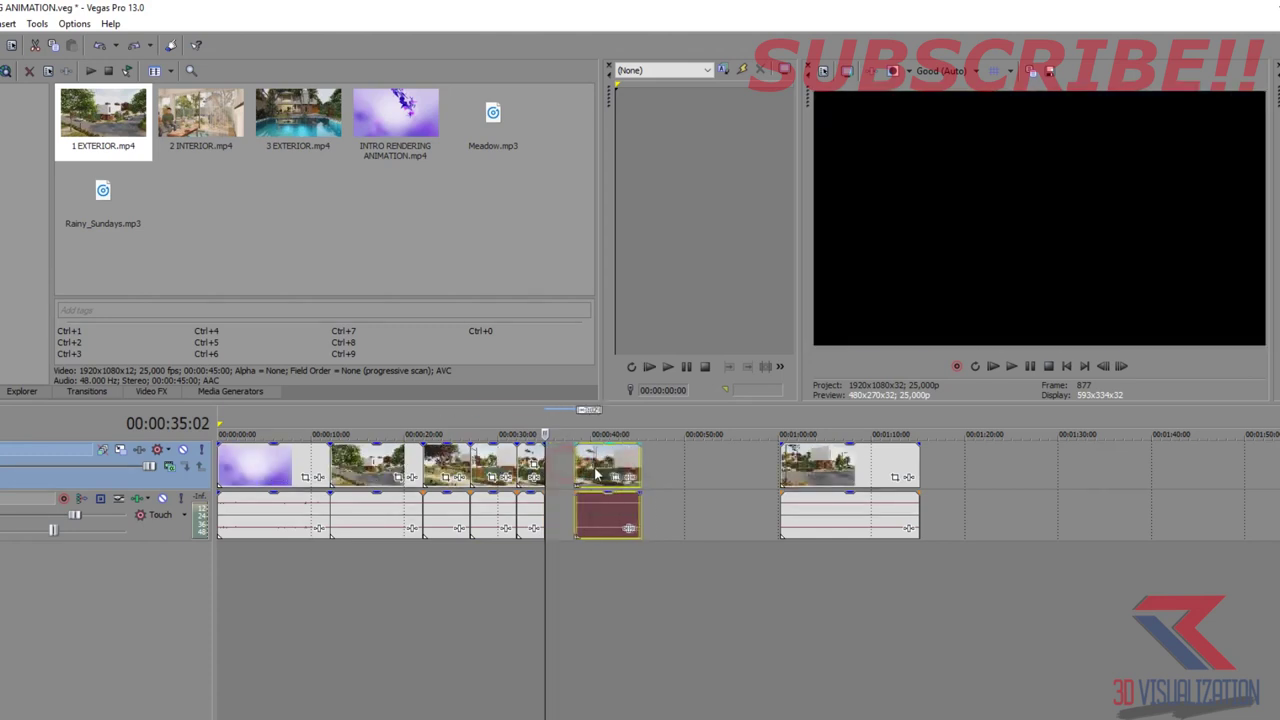
left_click(527, 462)
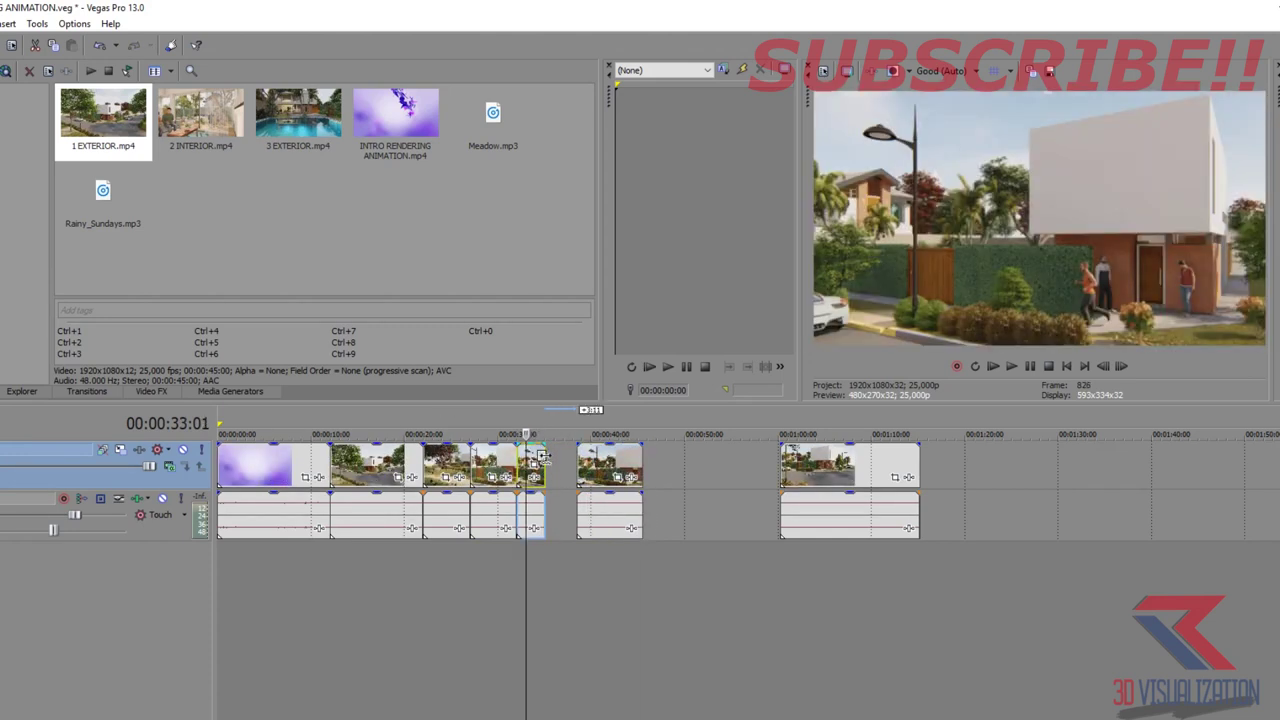
left_click_drag(592, 463, 551, 463)
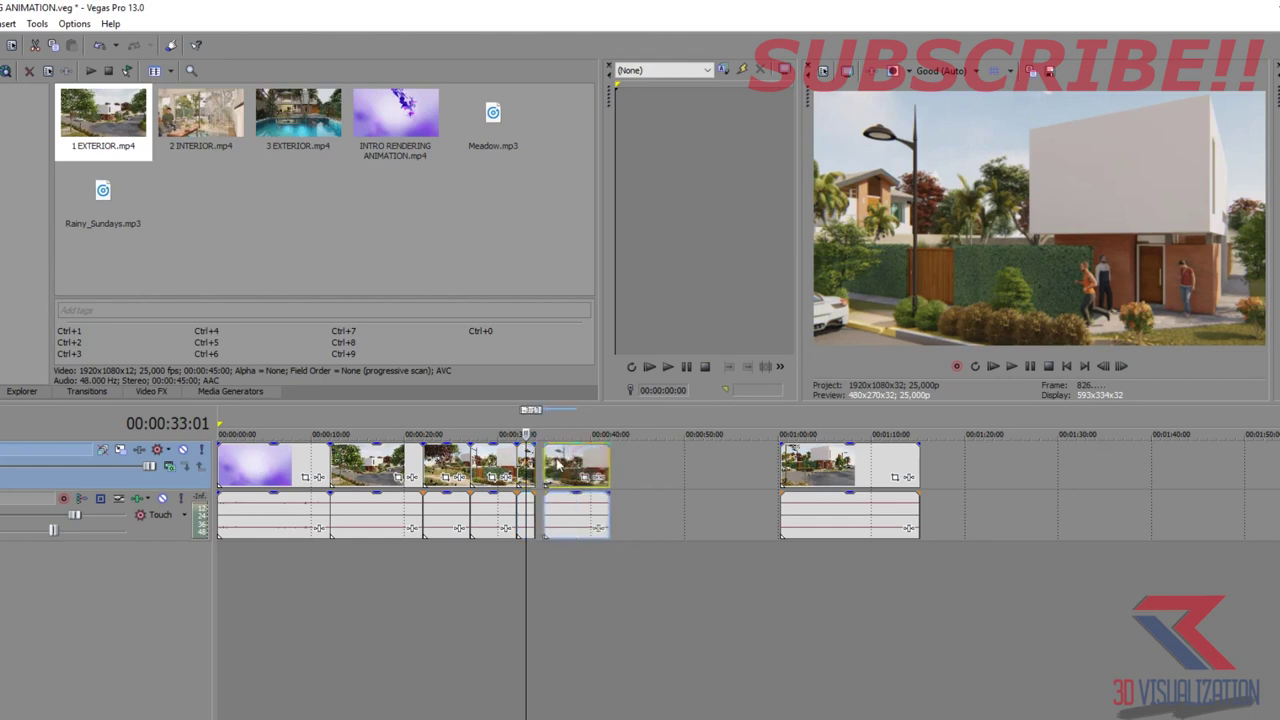
left_click_drag(789, 467, 617, 463)
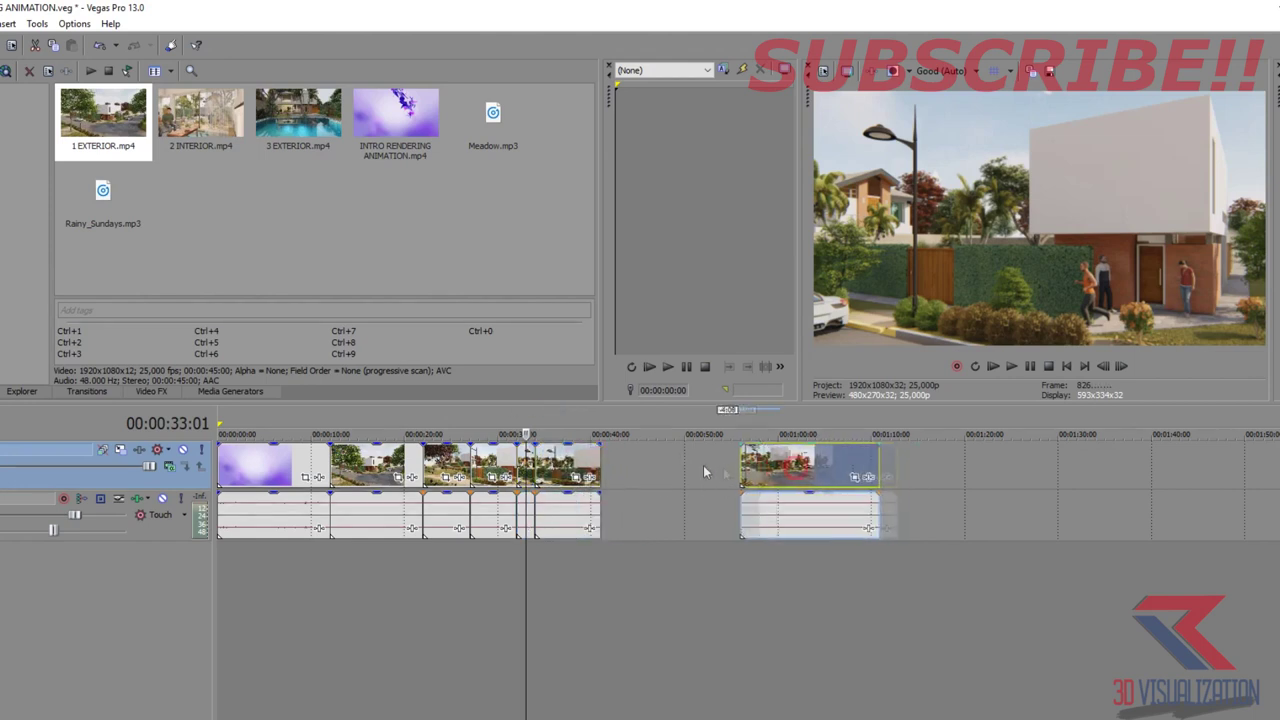
- Split at about 44 seconds, attach the last piece, and add 2 INTERIOR.mp4 afterwards
left_click(616, 463)
left_click(628, 466)
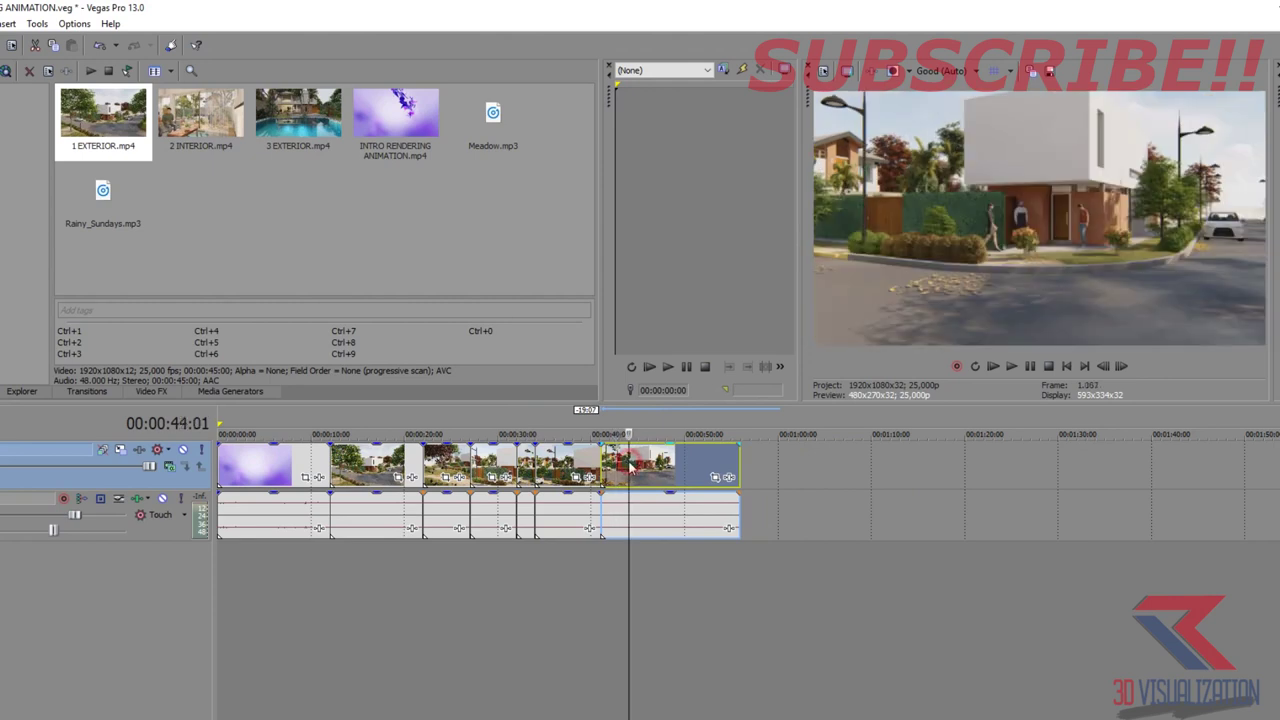
key("s")
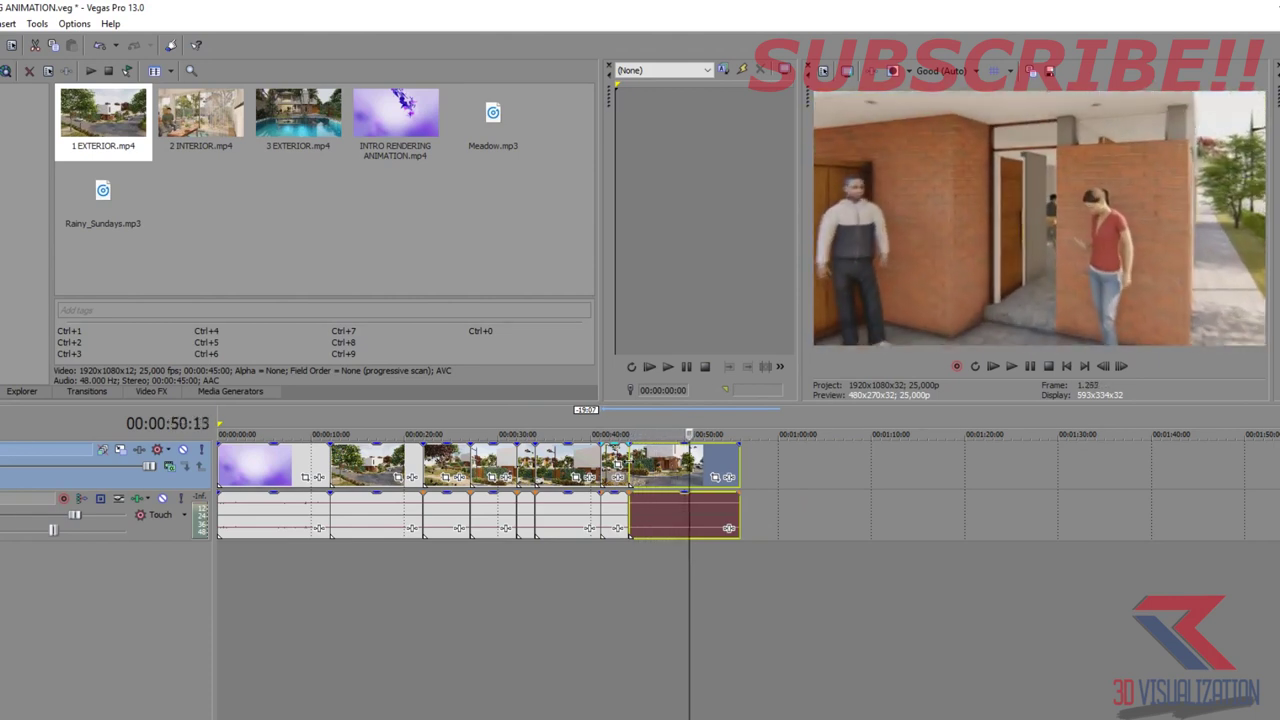
key("Return")
key("s")
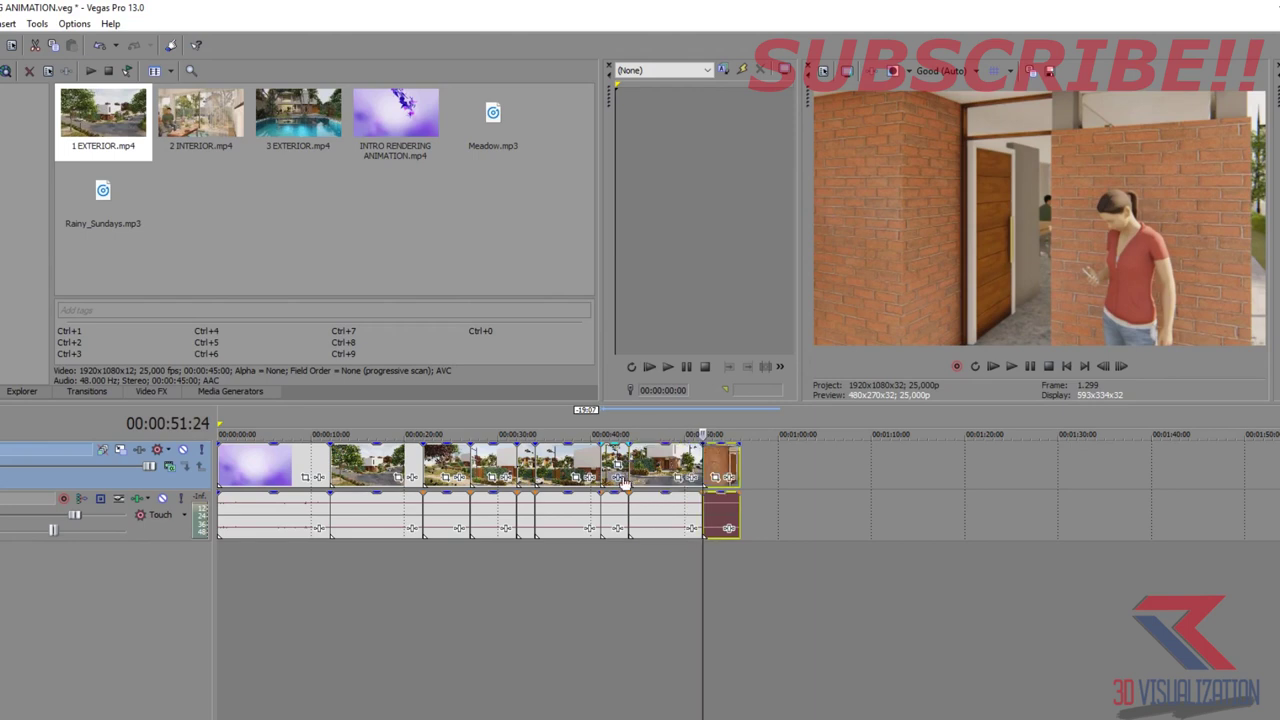
mouse_move(717, 467)
left_mouse_down()
mouse_move(736, 463)
mouse_move(661, 458)
left_mouse_up()
left_click(683, 455)
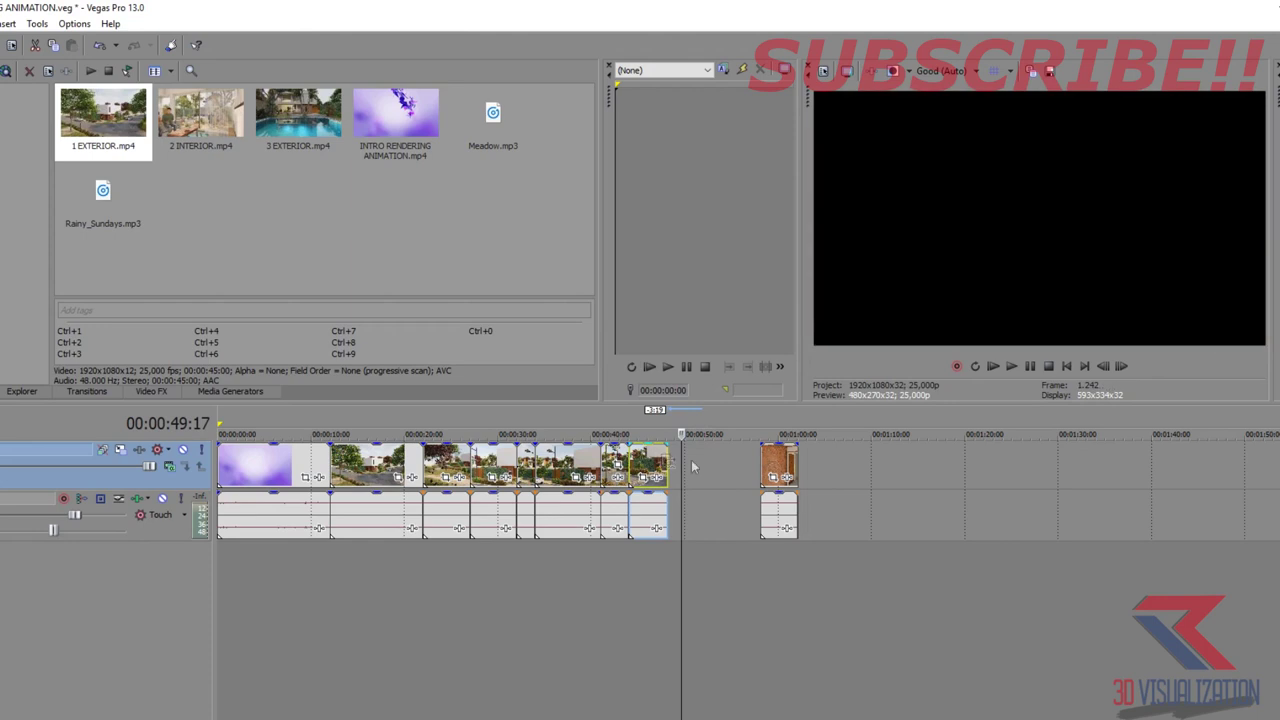
left_click_drag(773, 465, 677, 460)
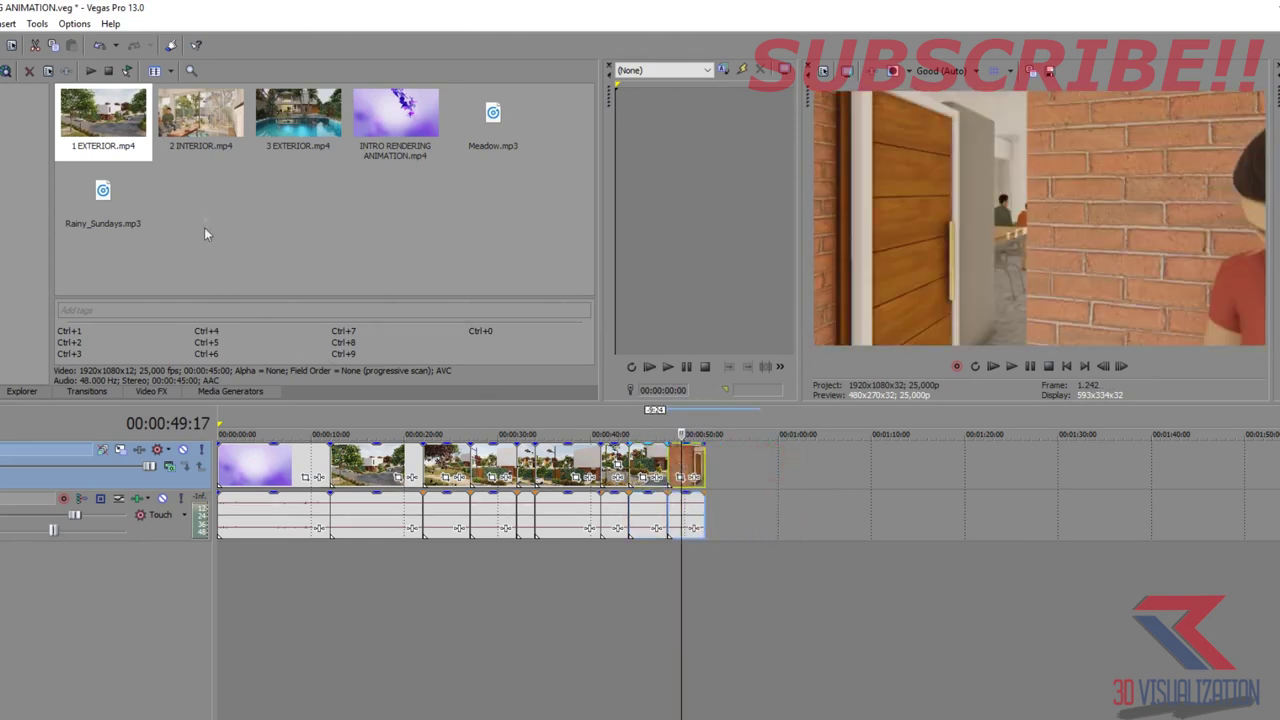
left_click_drag(200, 118, 816, 465)
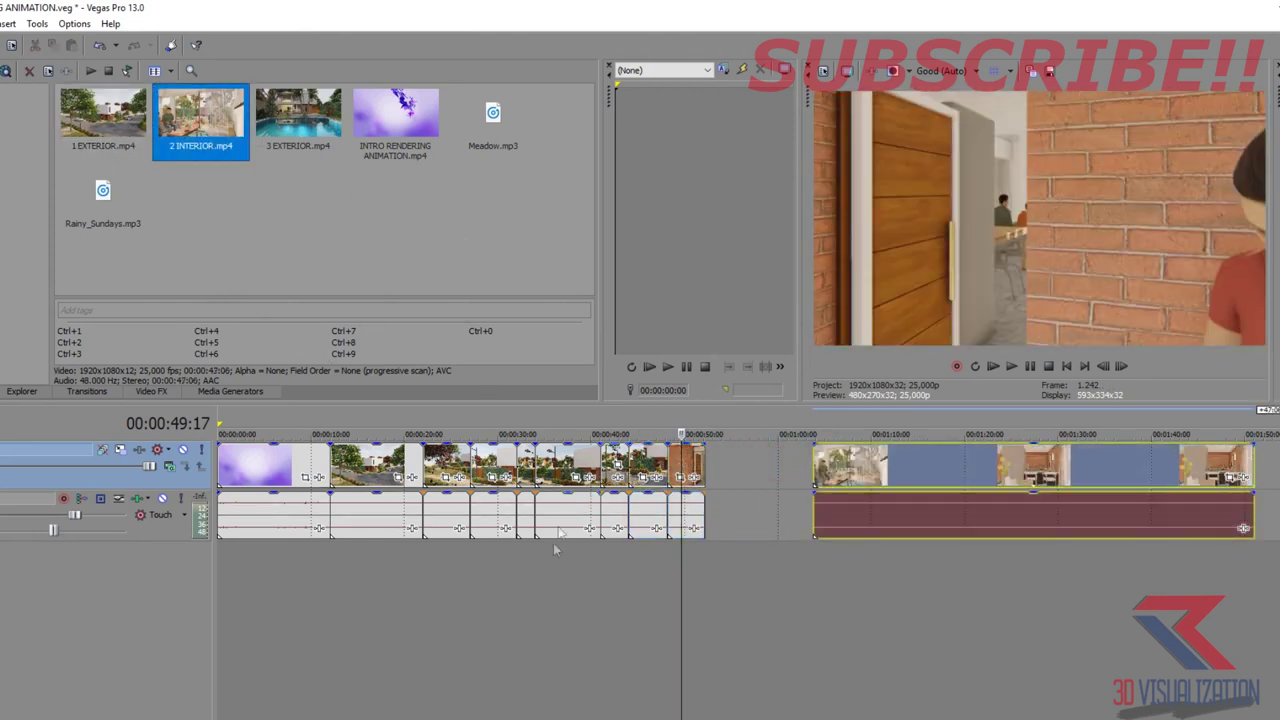
- Lengthen the first exterior shot's fade-out and give the next shot a one-second fade-in
left_click(317, 577)
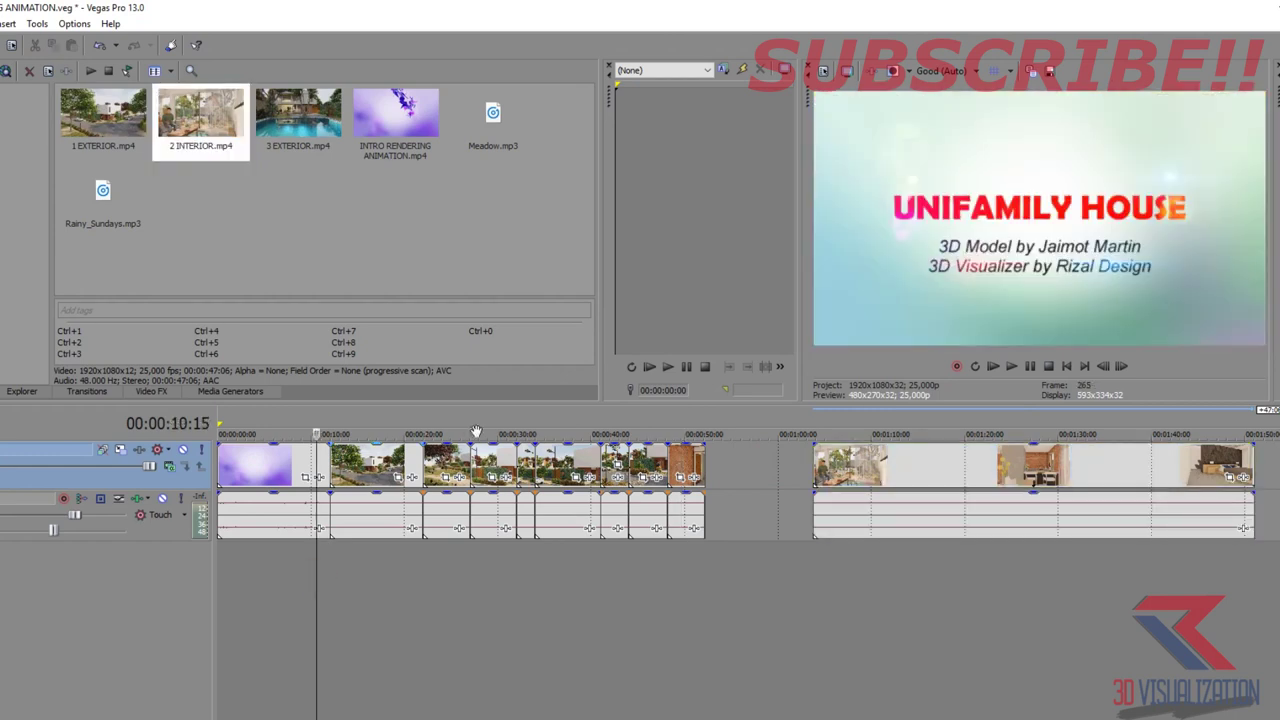
scroll(543, 479, "up", 2)
scroll(543, 479, "up", 3)
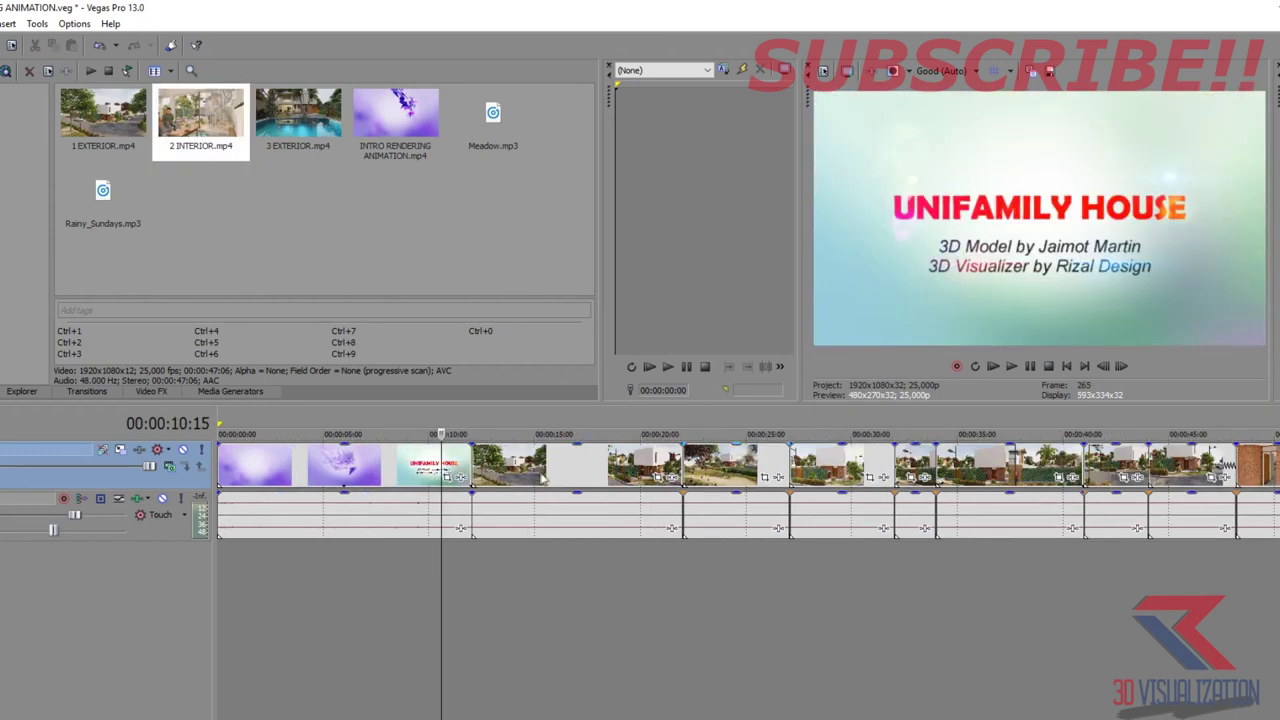
left_click(640, 462)
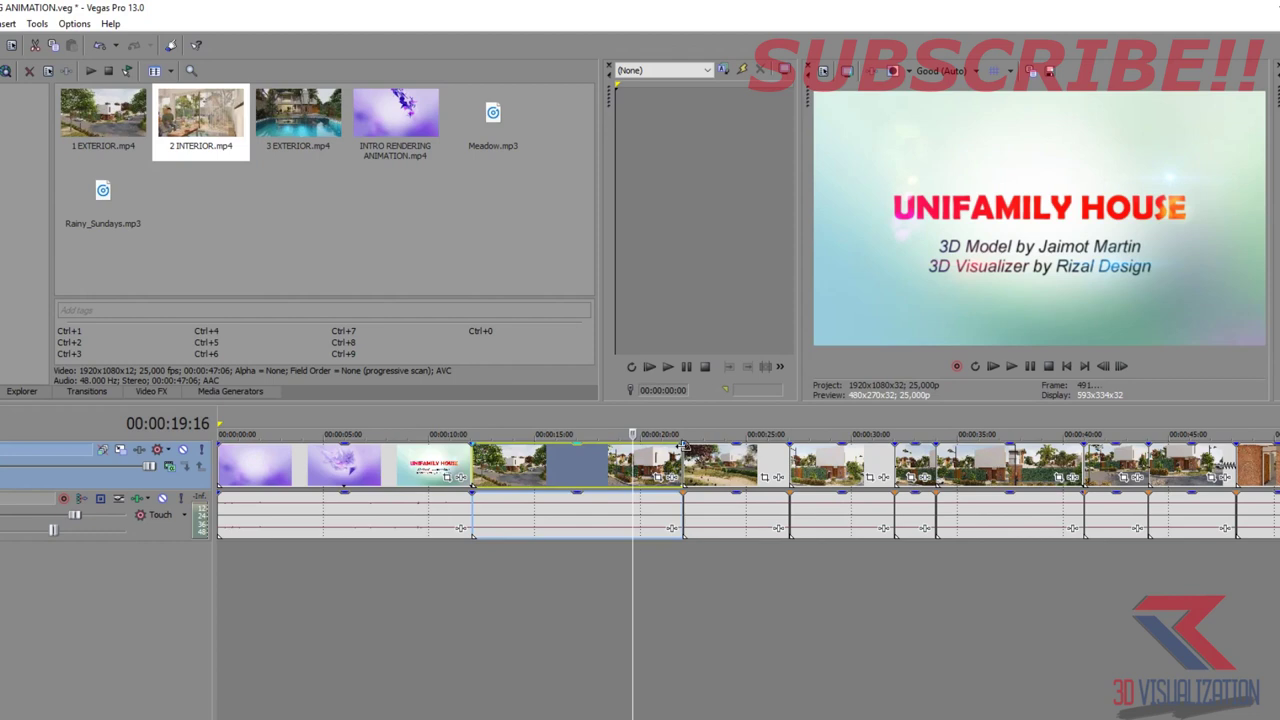
left_click_drag(682, 444, 666, 445)
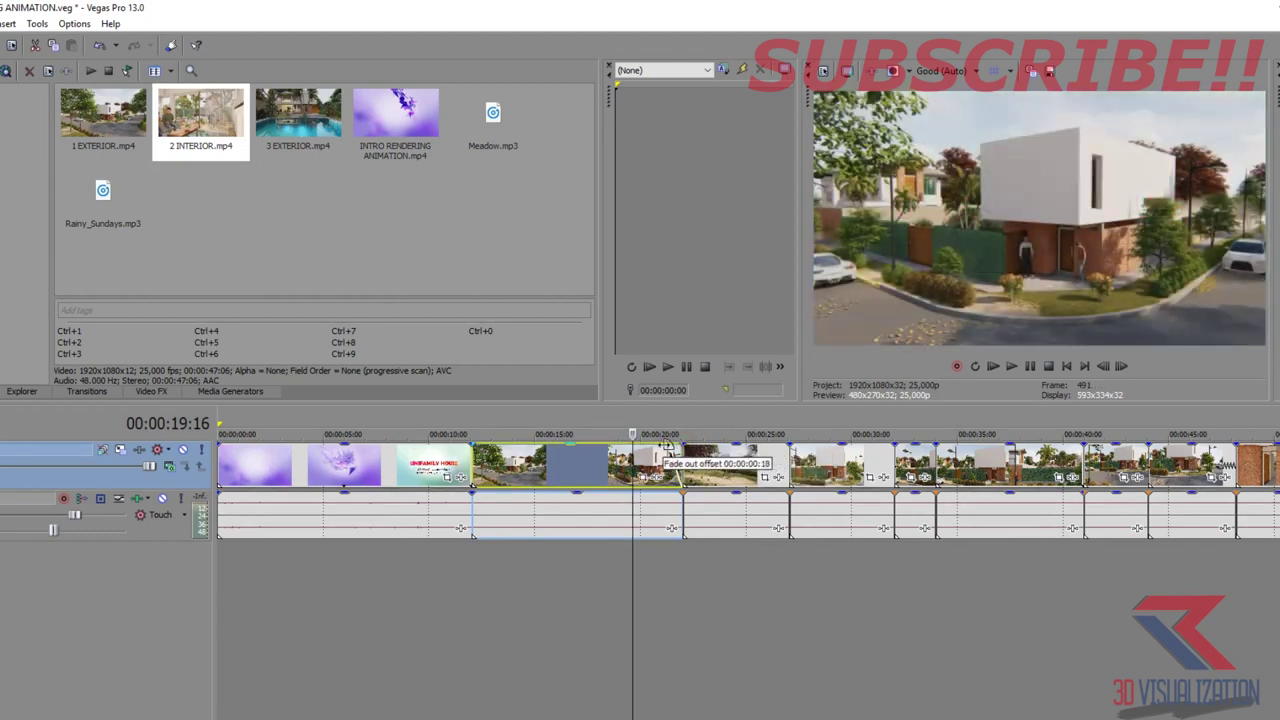
left_click(706, 456)
left_click_drag(683, 444, 706, 446)
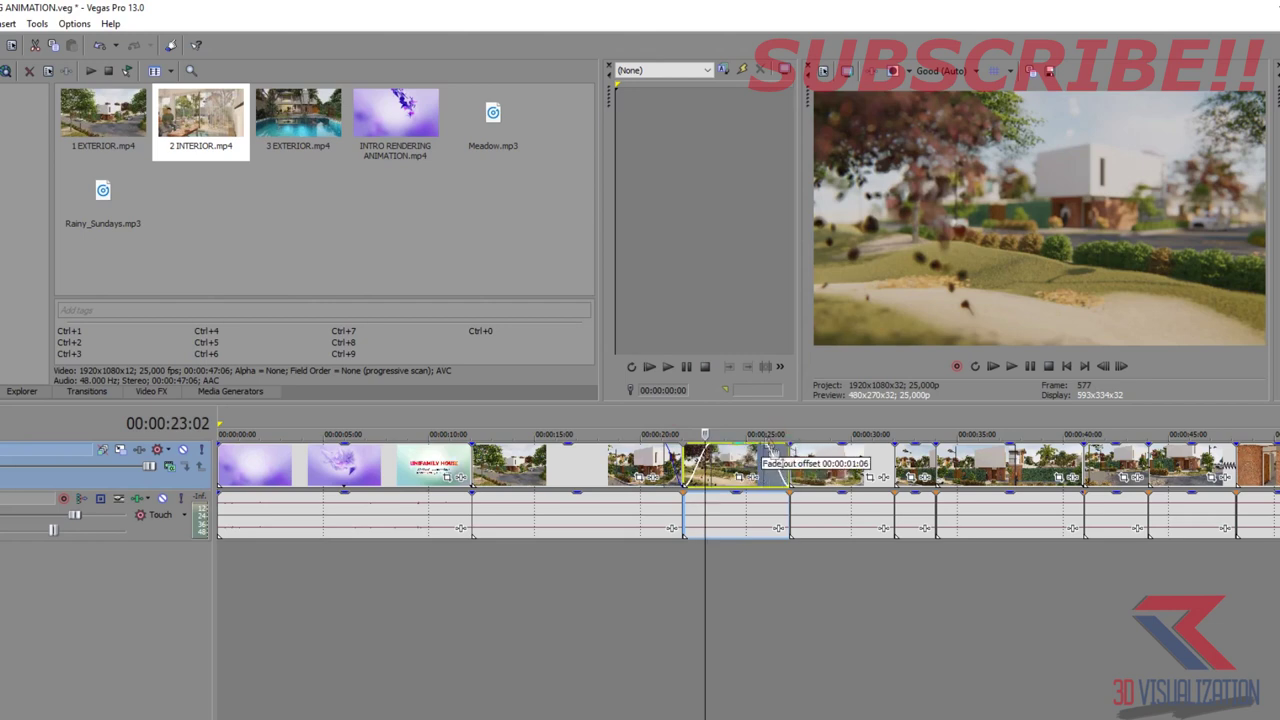
- Step through the exterior clips to the one near 45 seconds and open its Event Pan/Crop
left_click(803, 458)
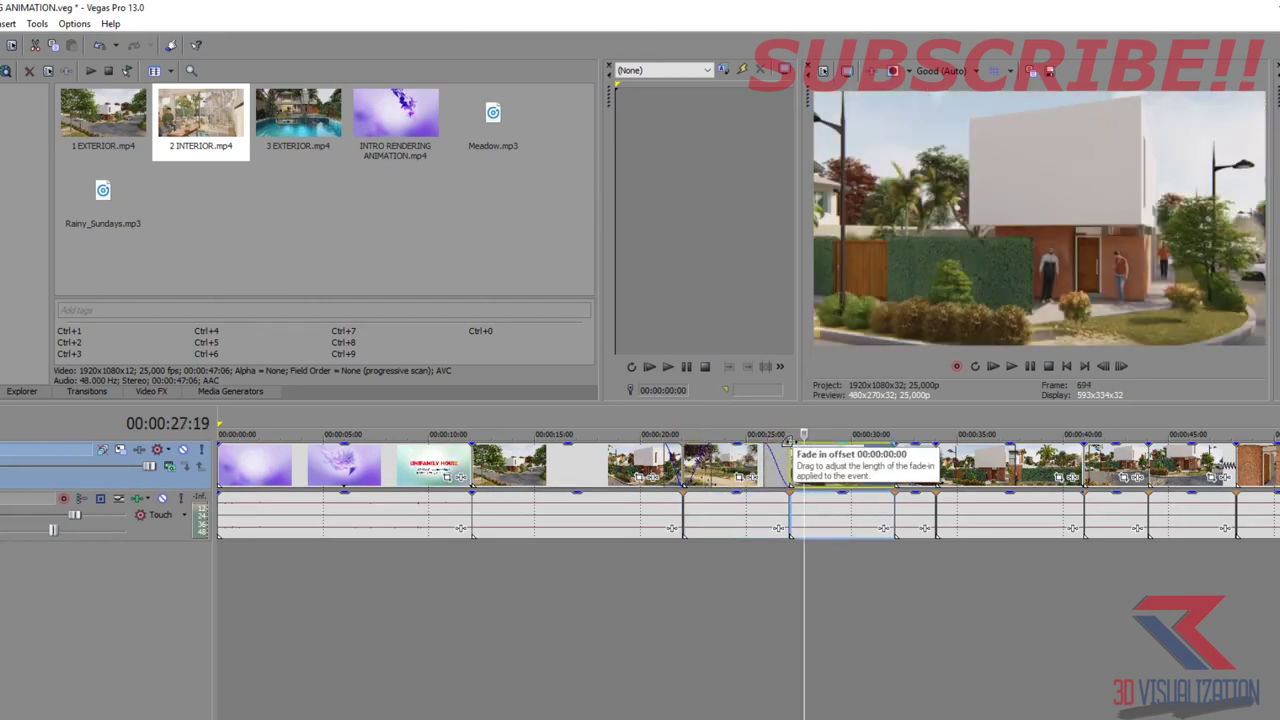
left_click(907, 460)
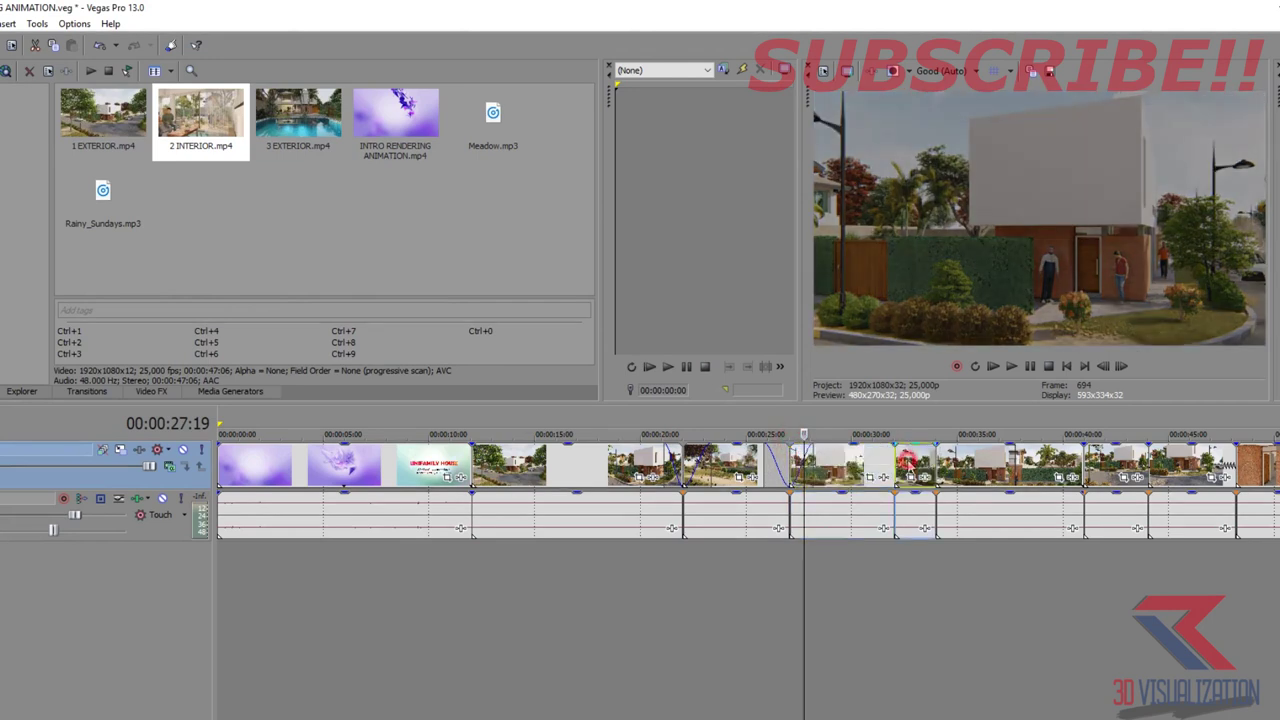
left_click(986, 472)
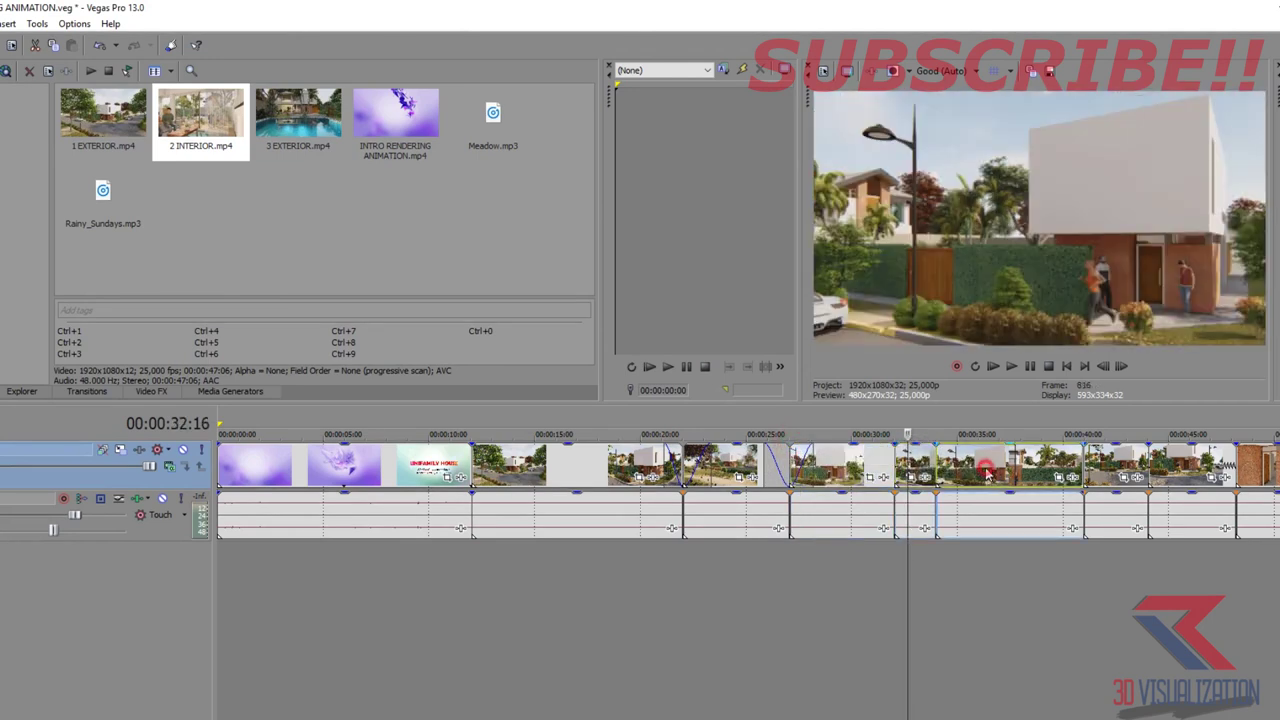
left_click(1007, 465)
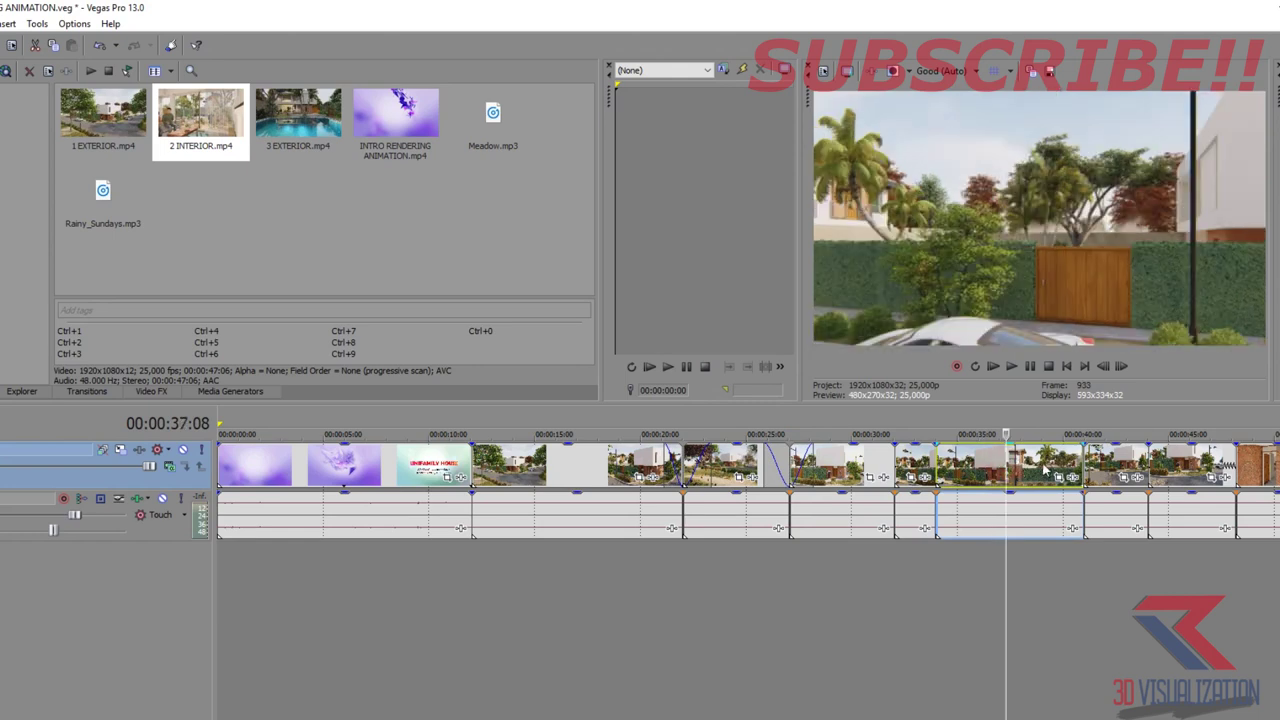
left_click(1101, 468)
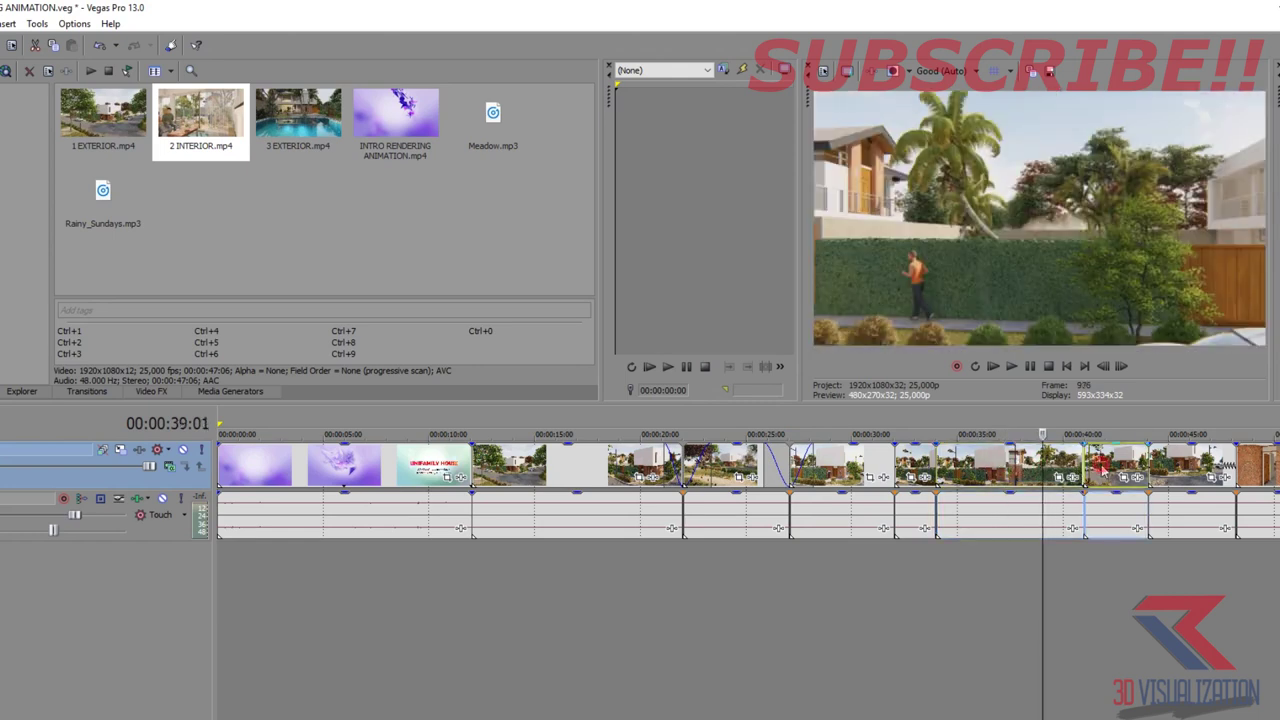
left_click(1176, 470)
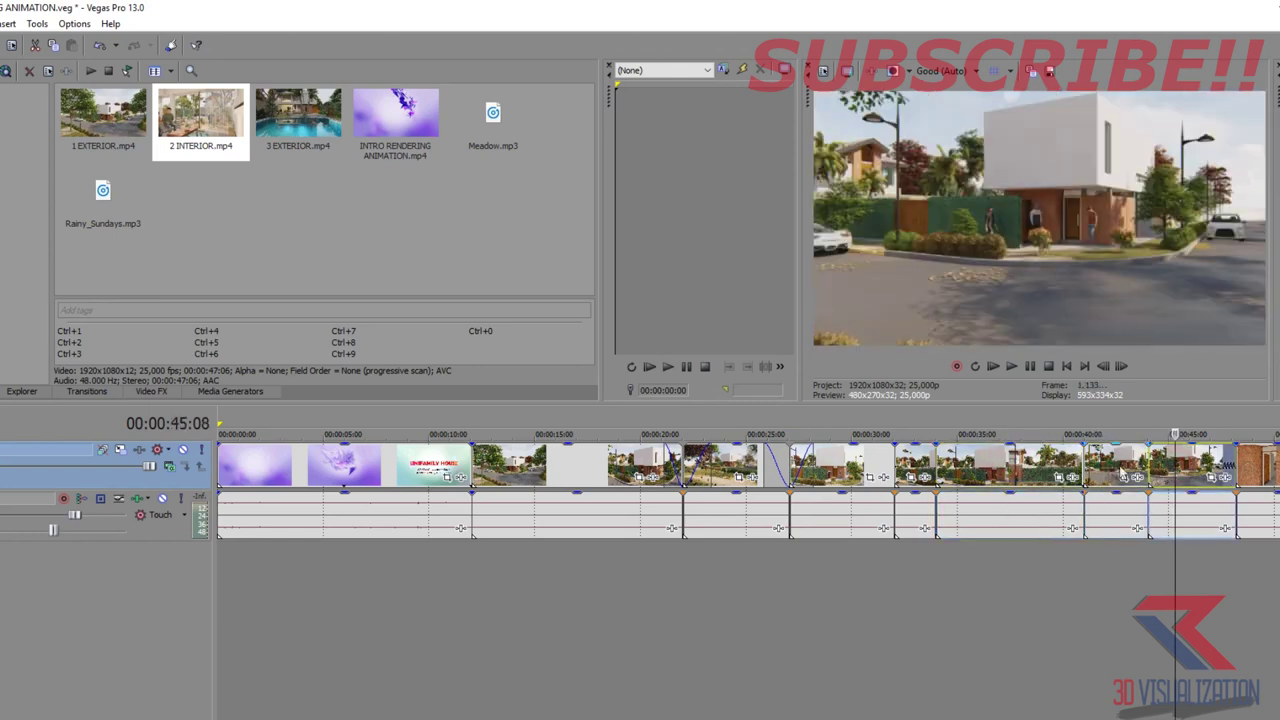
left_click(1066, 478)
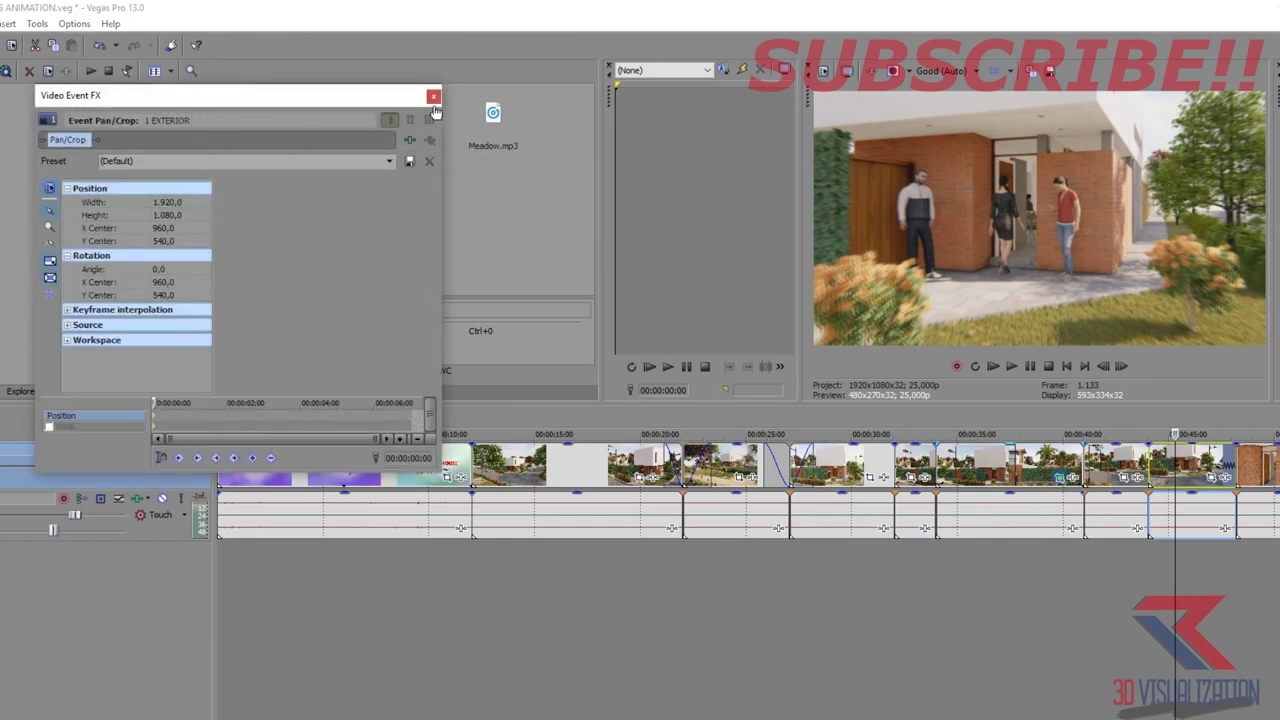
- Close Video Event FX and nudge the first interior clip slightly earlier
left_click(433, 96)
scroll(1181, 566, "down", 2)
left_click(829, 562)
left_click(1041, 574)
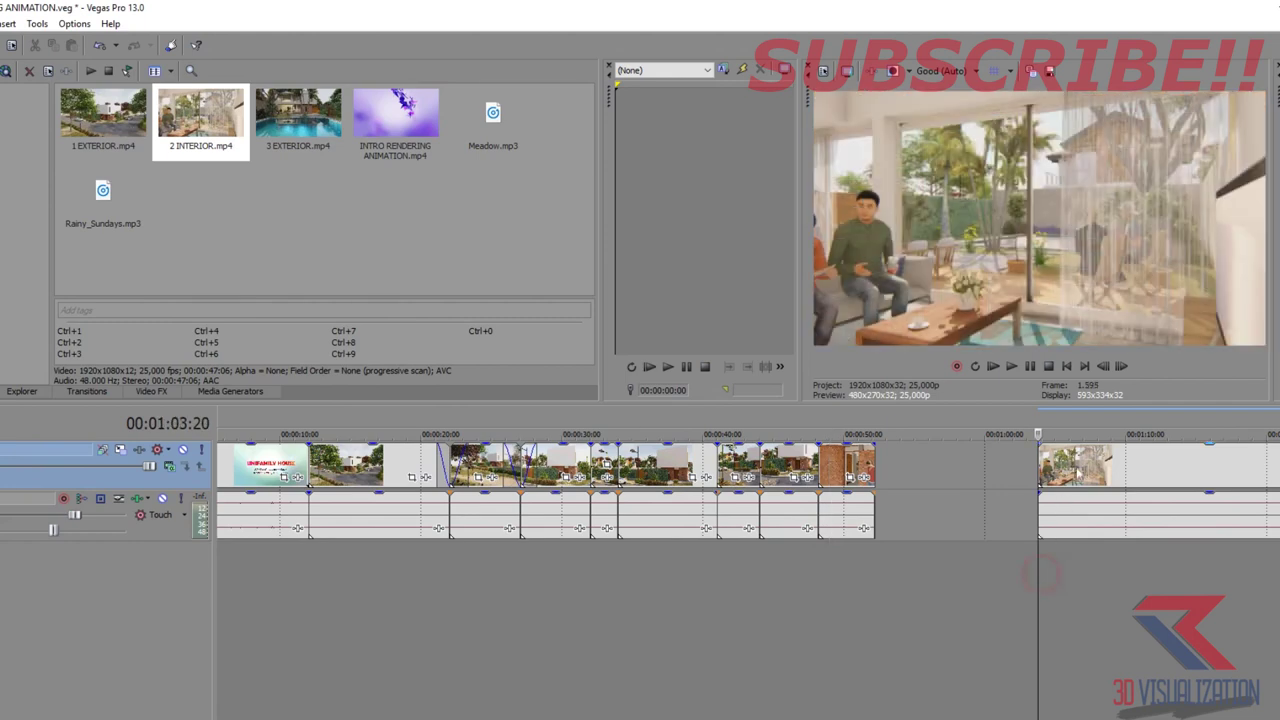
left_click(1077, 470)
left_click_drag(1100, 470, 1067, 477)
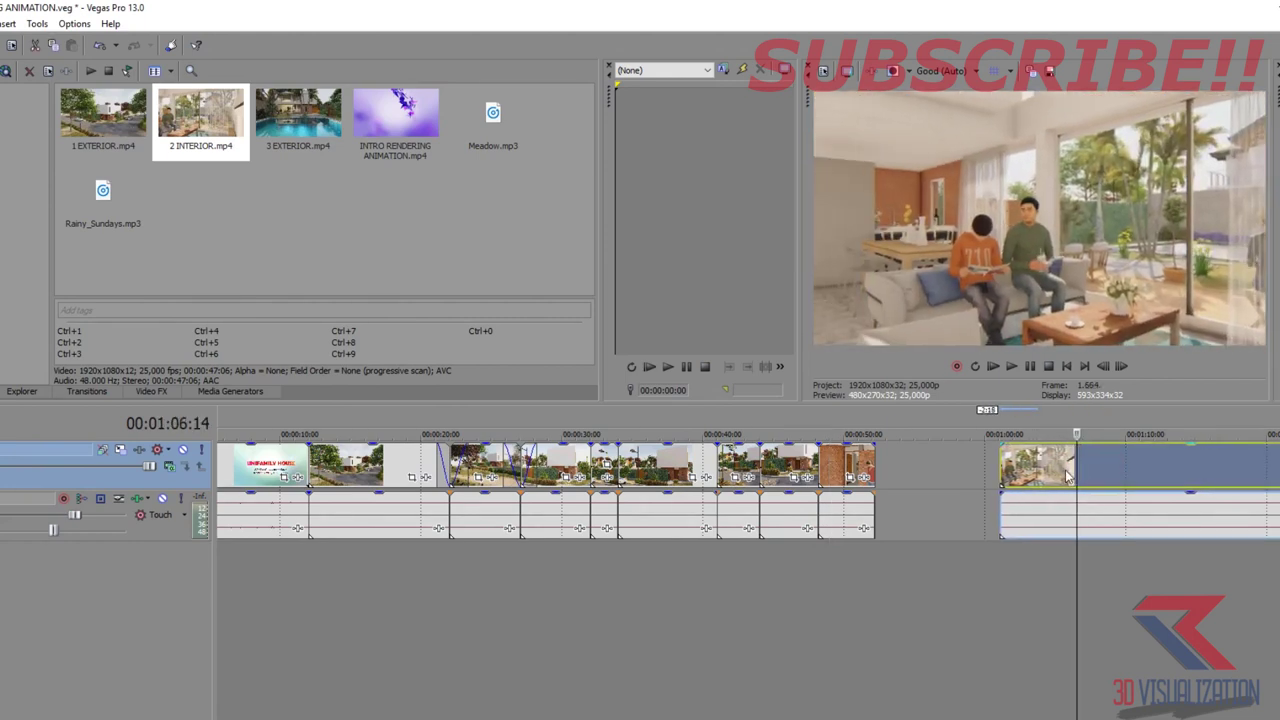
- Play the interior footage and split it at 01:11:03
key("space")
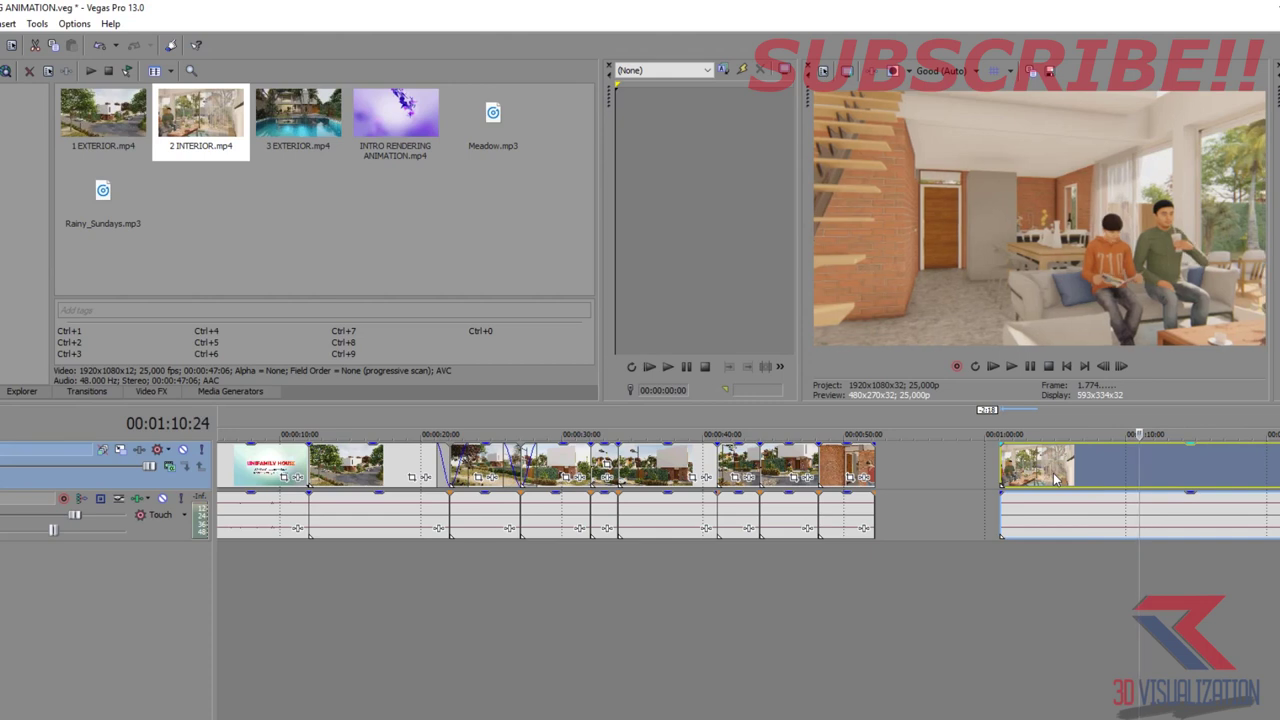
key("Right")
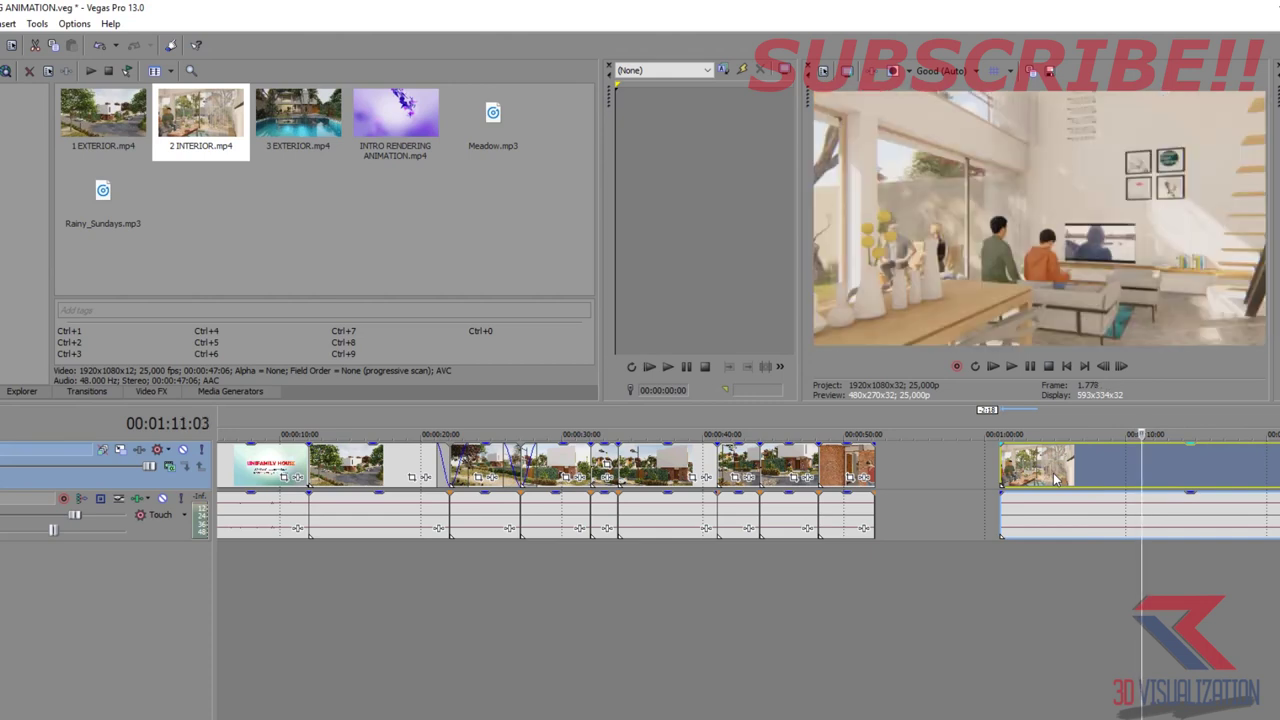
key("s")
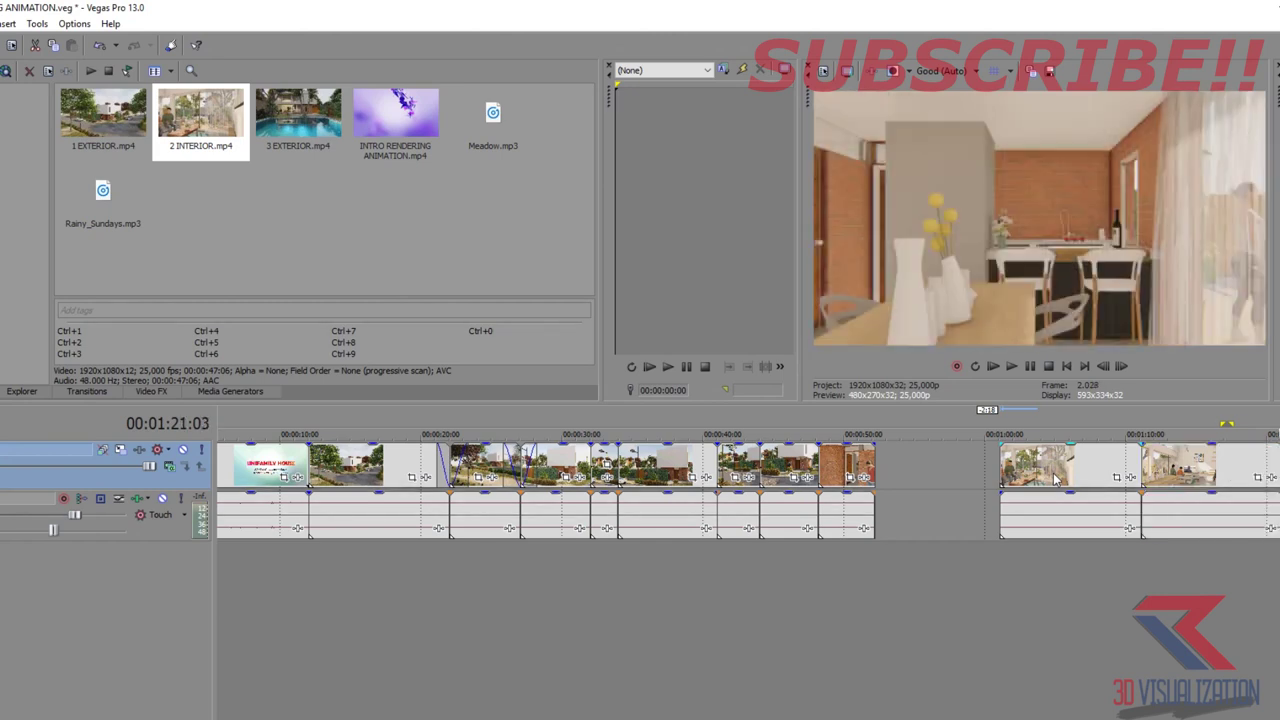
- Overlap the later interior parts with their neighbours to form two crossfades
left_click(1068, 470)
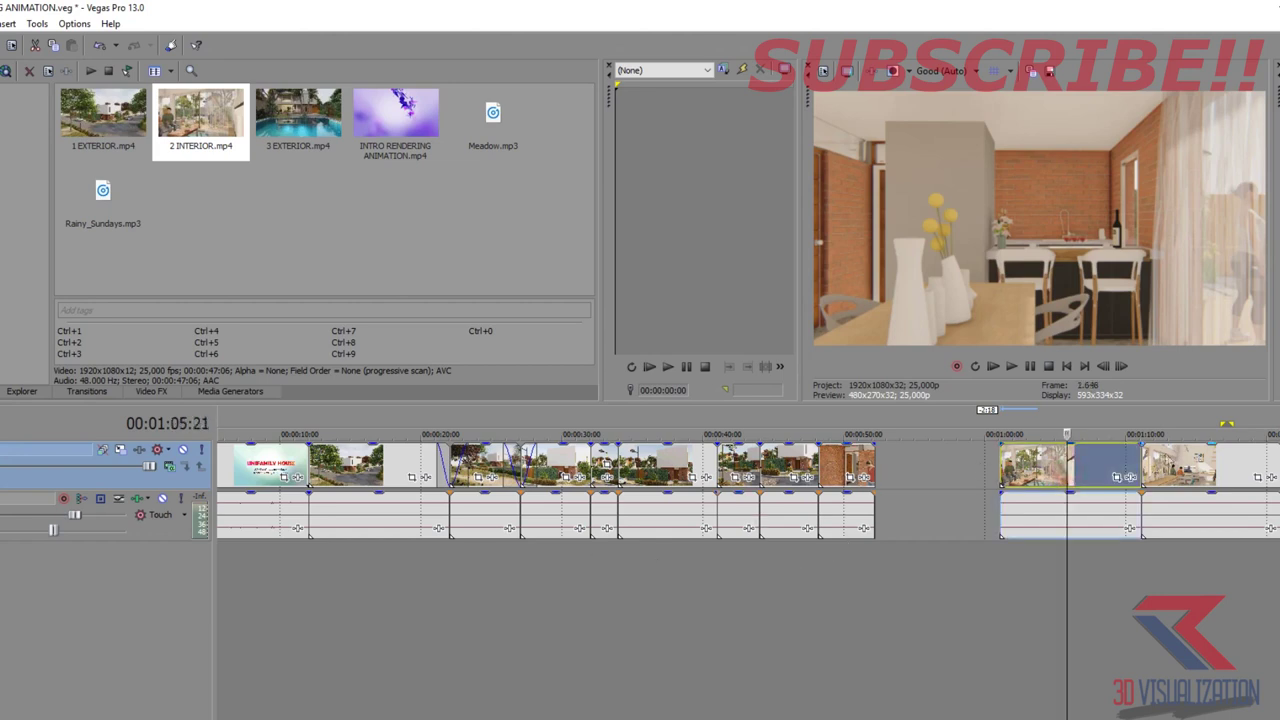
left_click(1156, 466)
left_click_drag(1120, 441, 1153, 466)
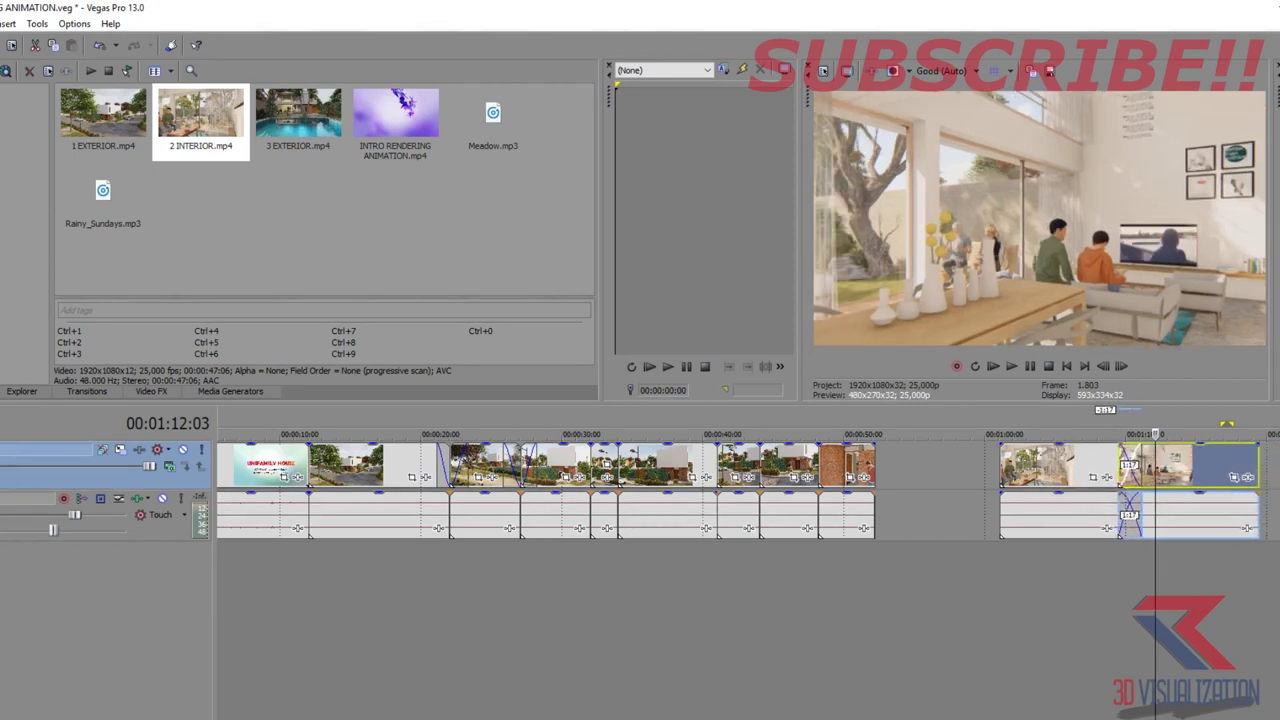
left_click_drag(1257, 466, 1272, 480)
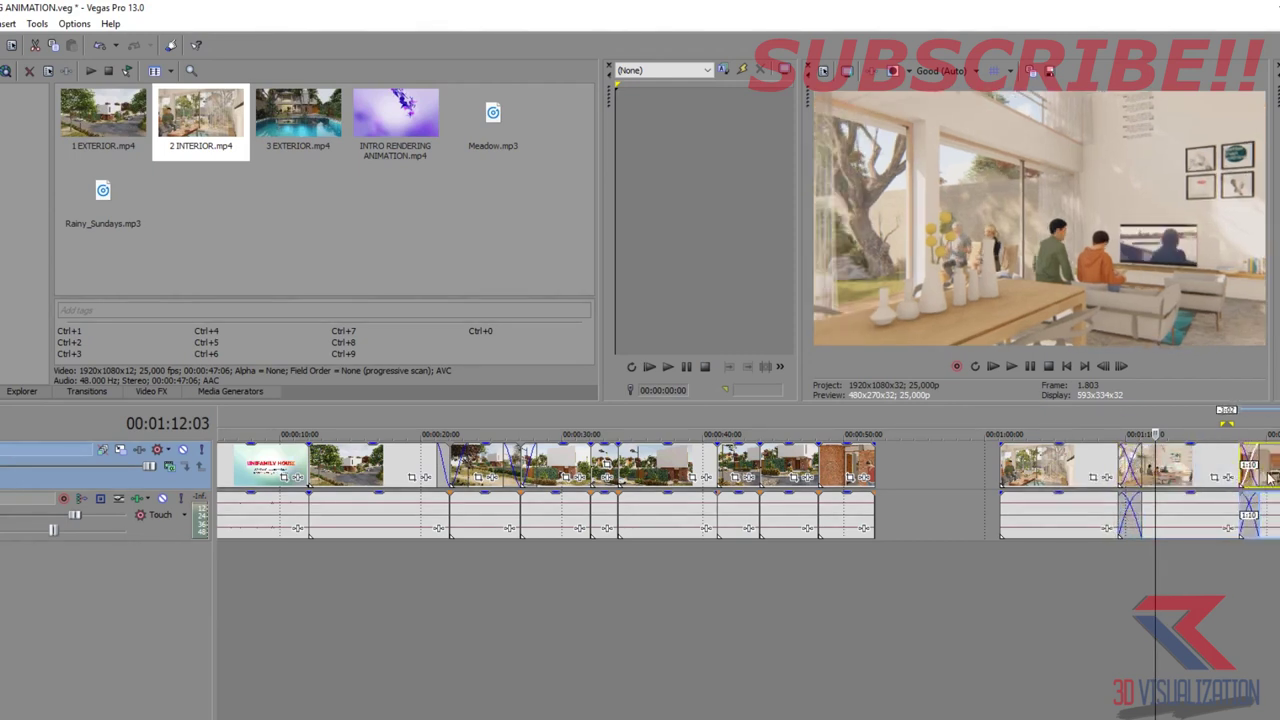
scroll(1218, 484, "down", 2)
- Split at the kitchen-to-living-room shot change near 1:26 and fade out the kitchen part
left_click(1006, 474)
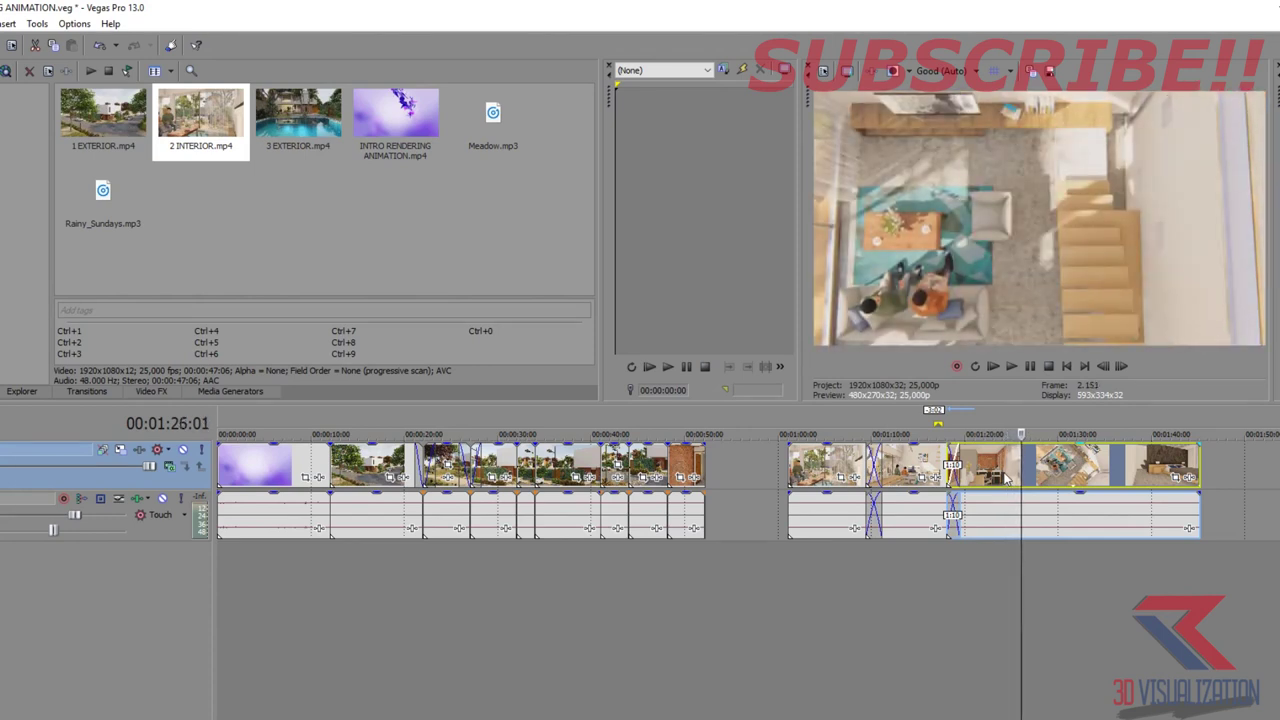
key("Left")
key("Left")
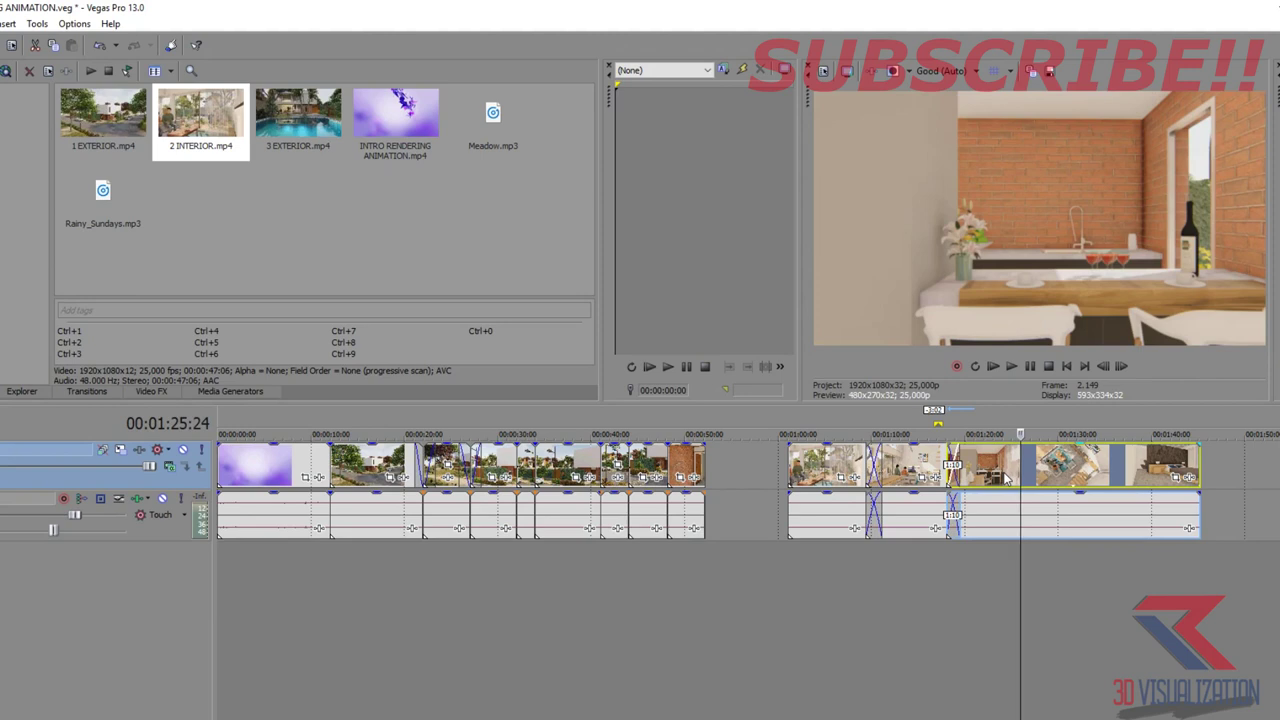
key("Right")
key("Right")
key("s")
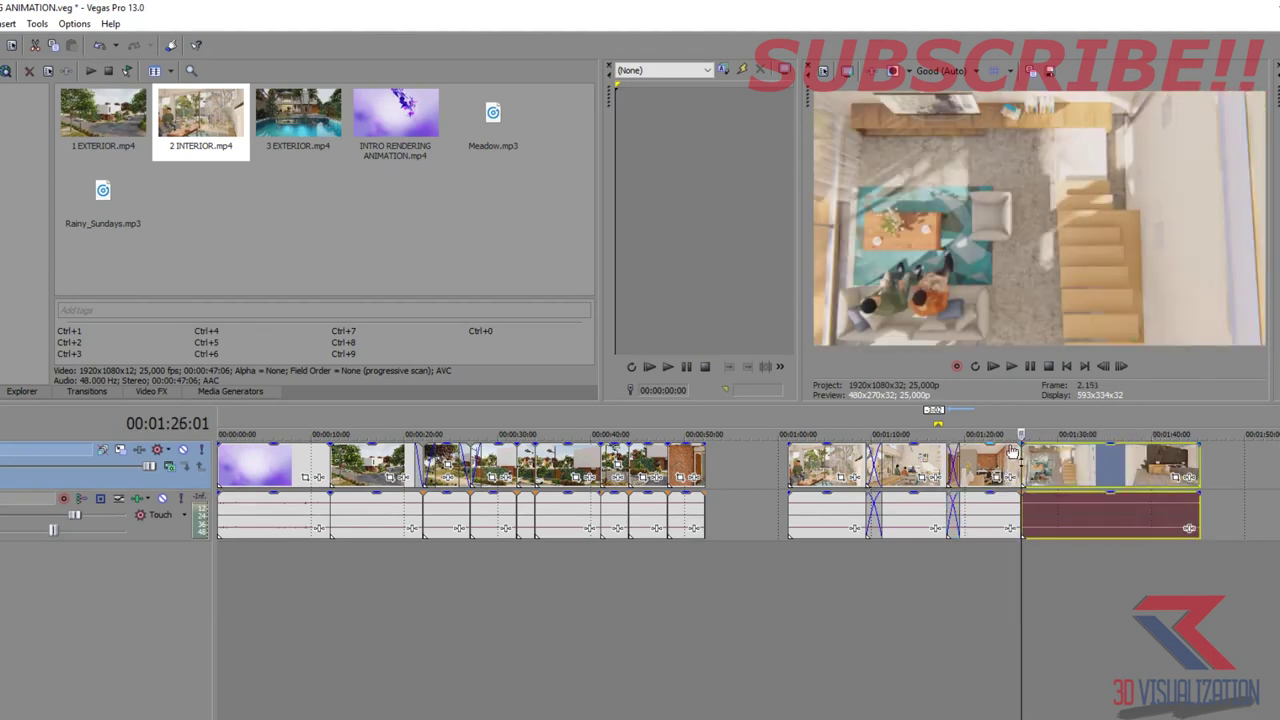
left_click(952, 515)
left_click_drag(1021, 443, 1009, 443)
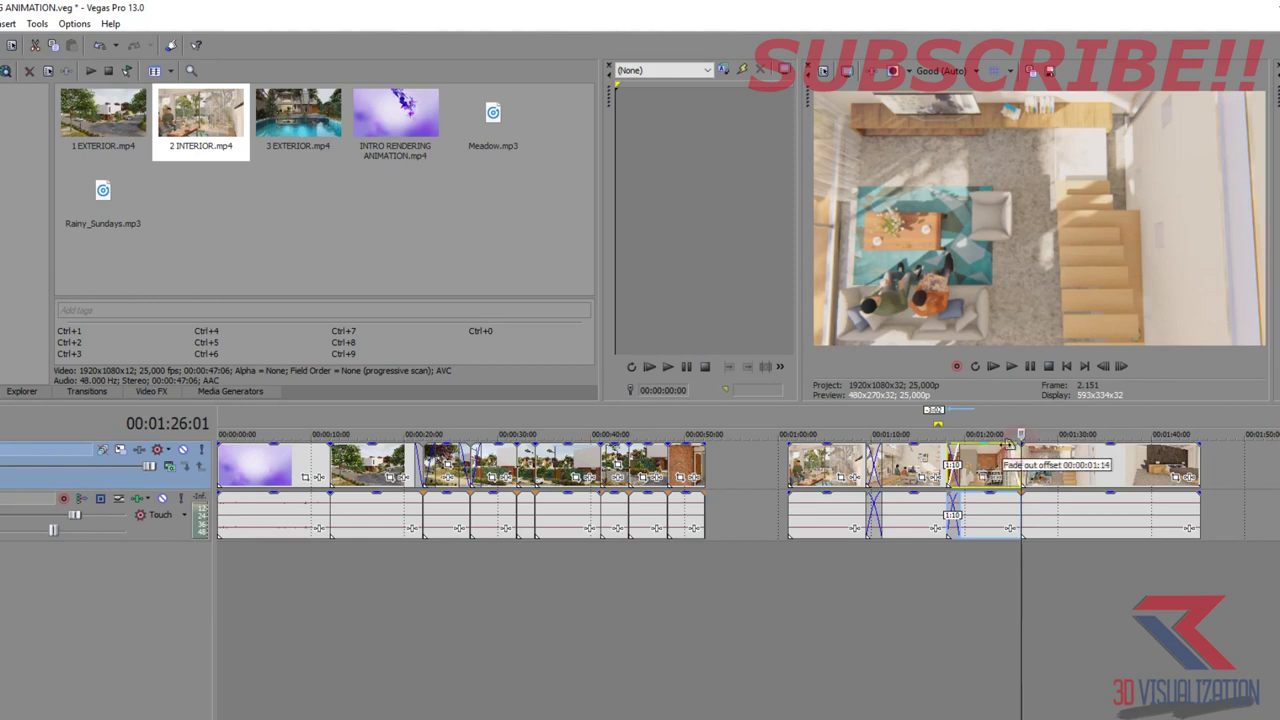
- Split the living-room footage at the next shot change around 1:36
left_click(1062, 470)
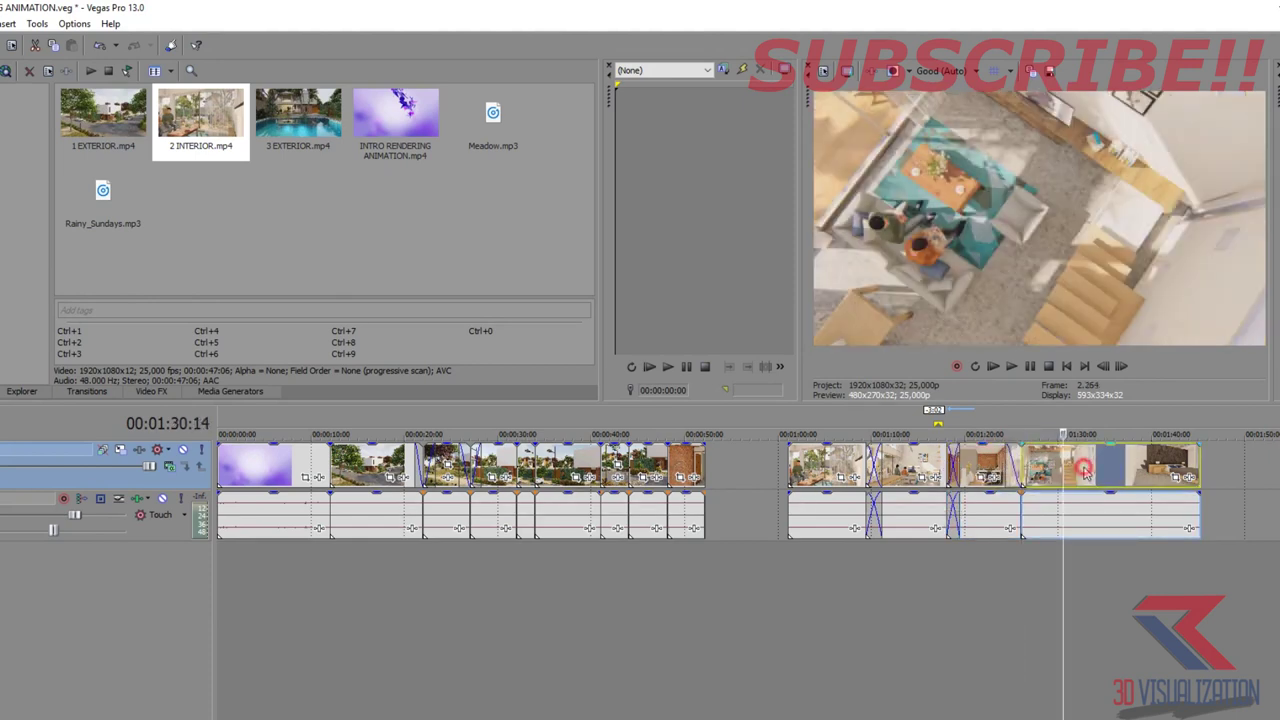
left_click(1082, 470)
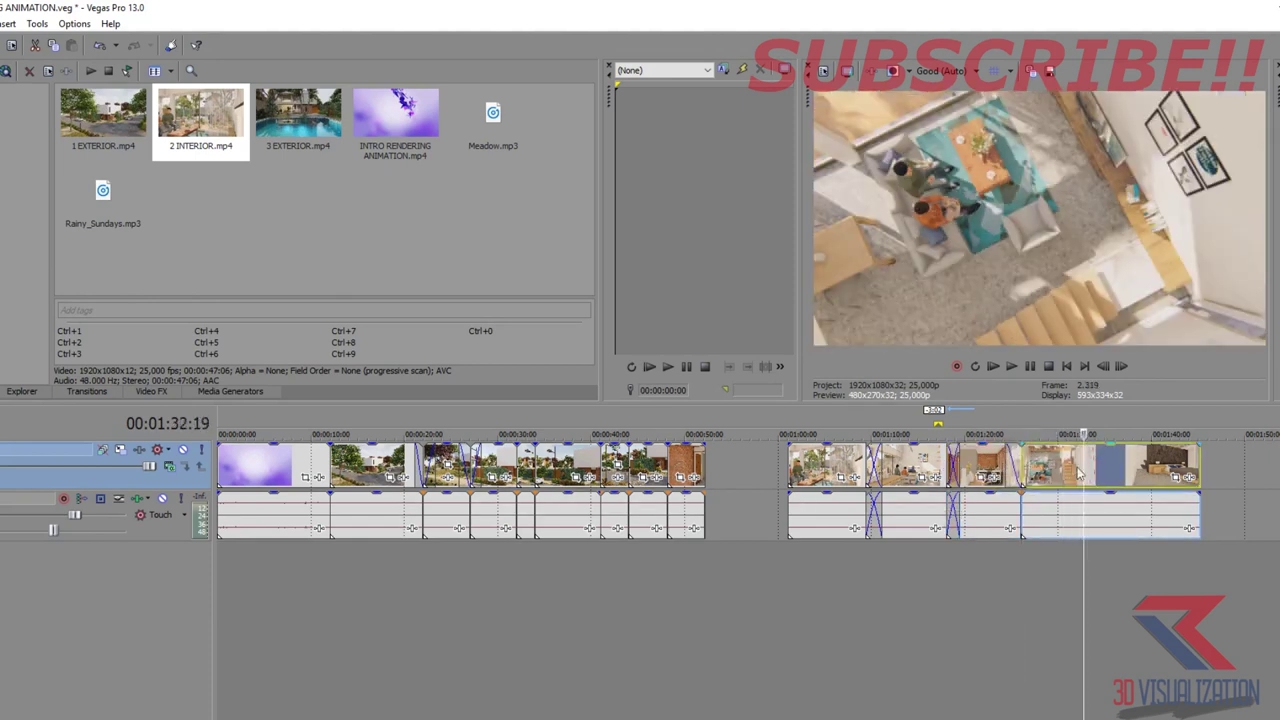
key("space")
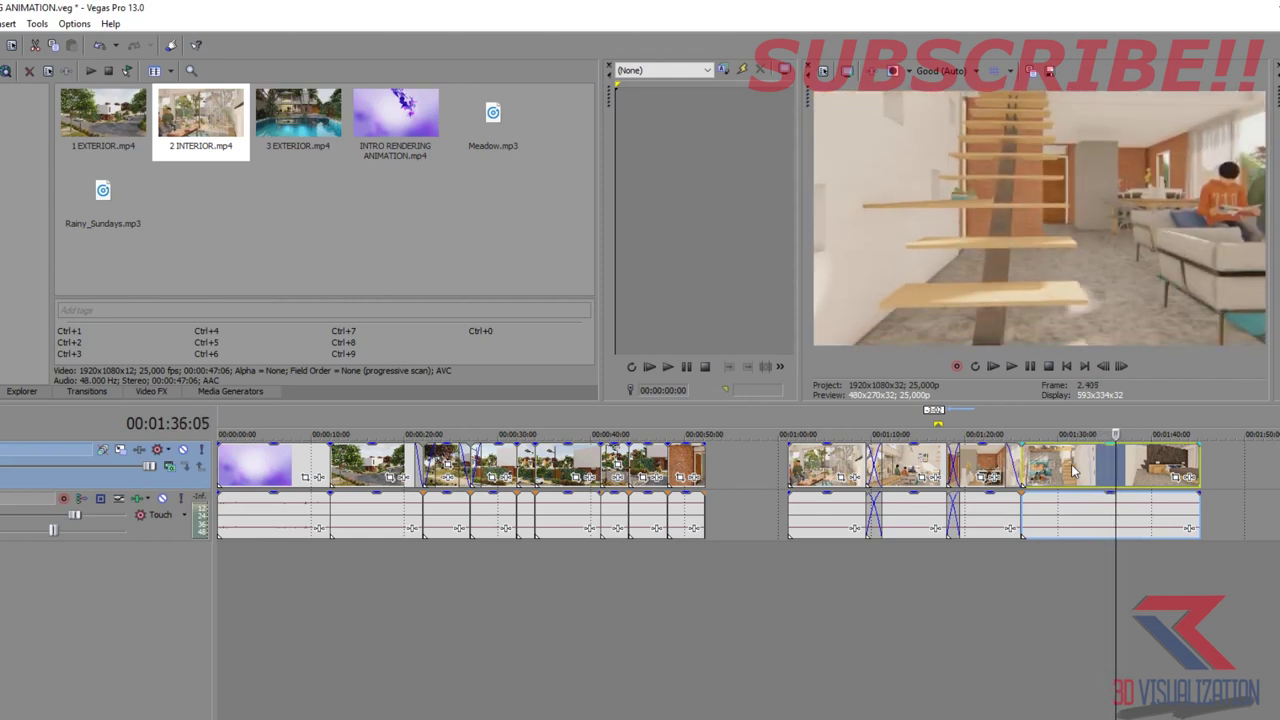
key("Left")
key("Left")
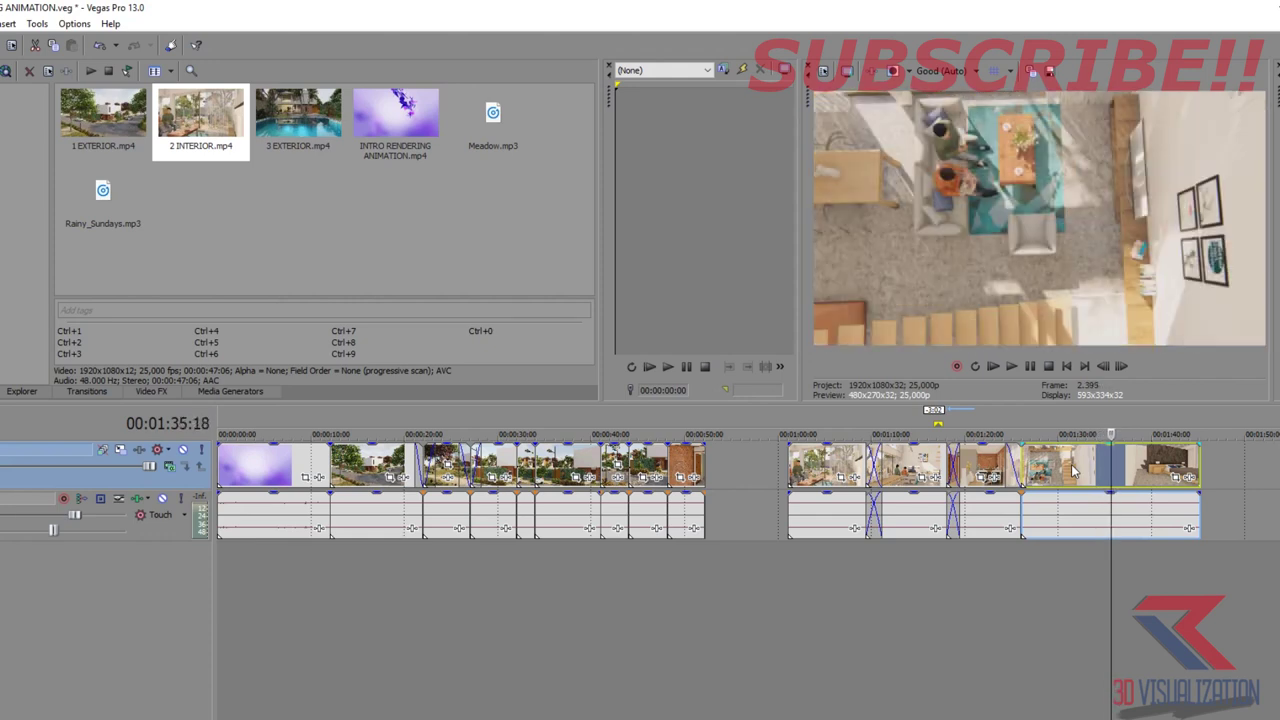
key("Right")
key("Right")
key("Right")
key("Right")
key("Right")
key("Right")
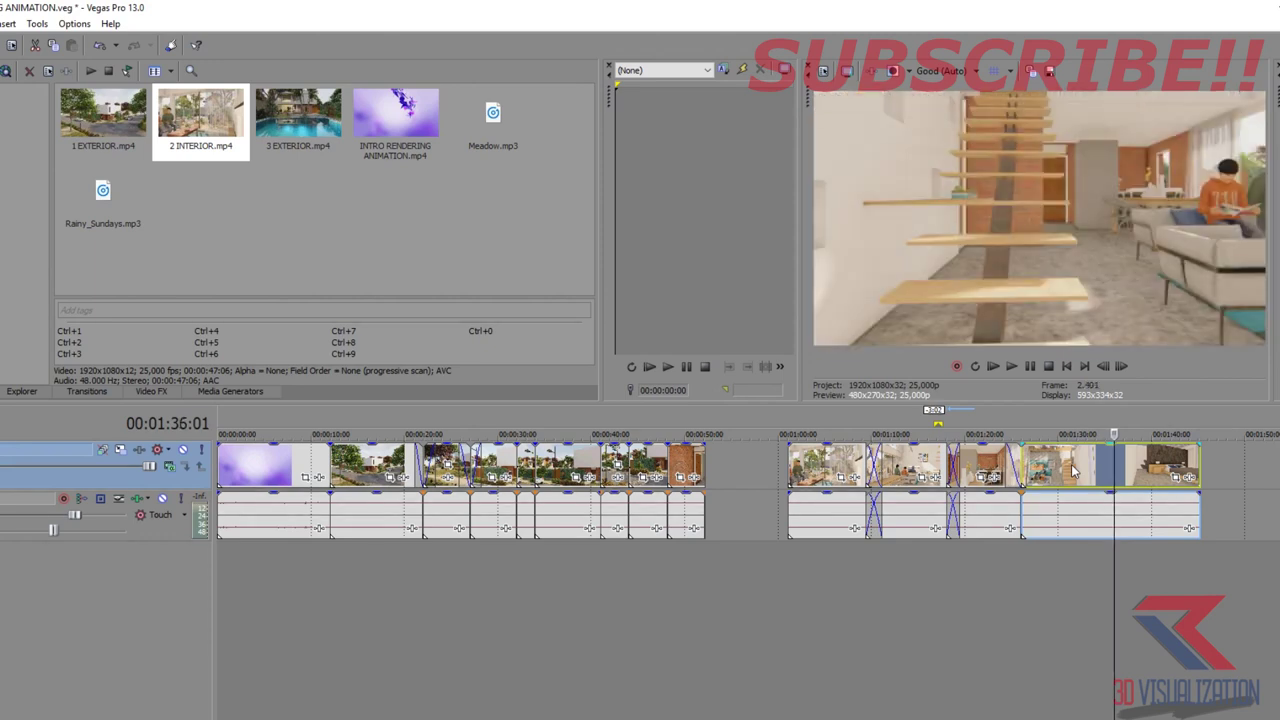
key("s")
- Split off the bedroom shot at its first frame around 1:40
key("space")
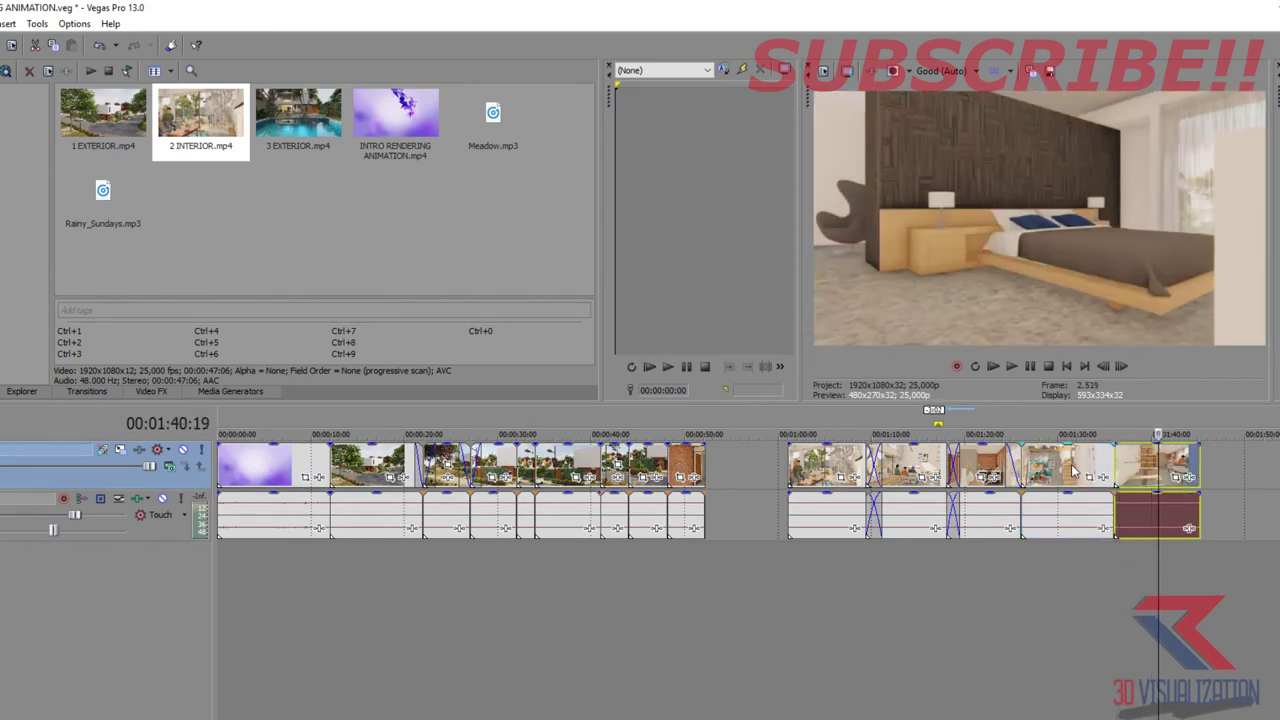
key("Left")
key("Left")
key("Left")
key("Left")
key("Left")
key("Right")
key("Right")
key("Right")
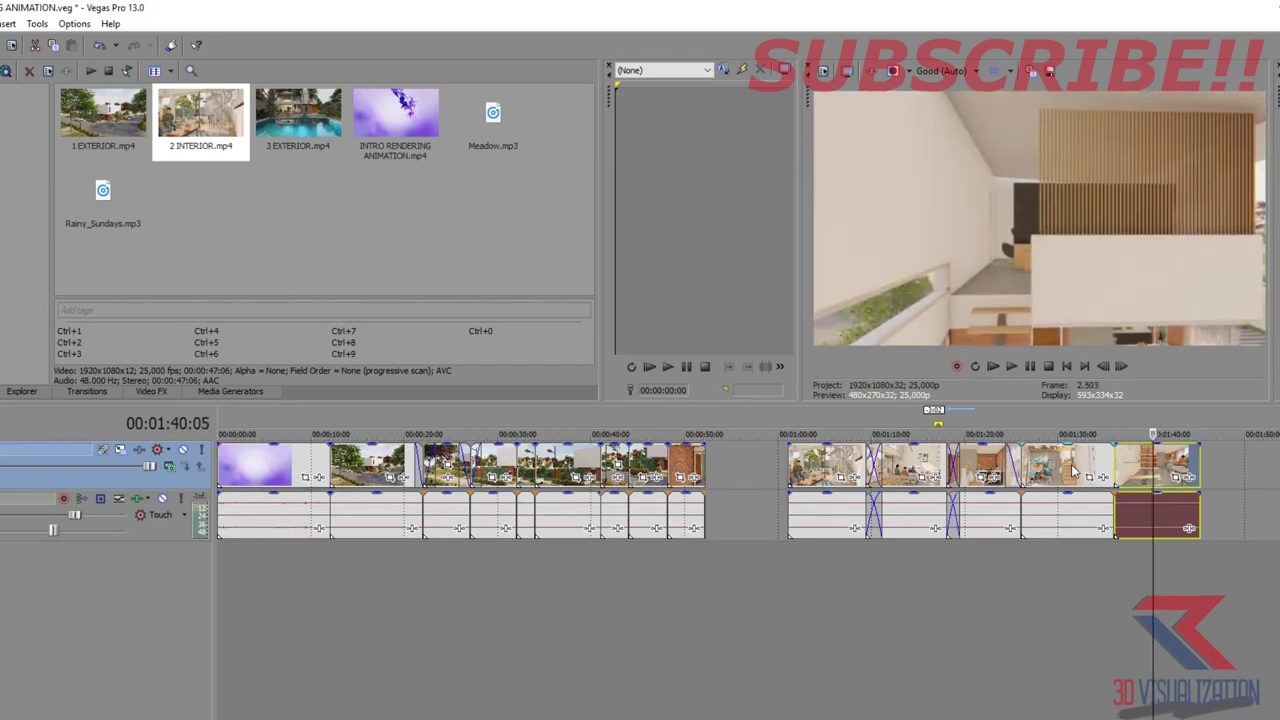
key("Right")
key("Right")
key("Left")
key("Left")
key("s")
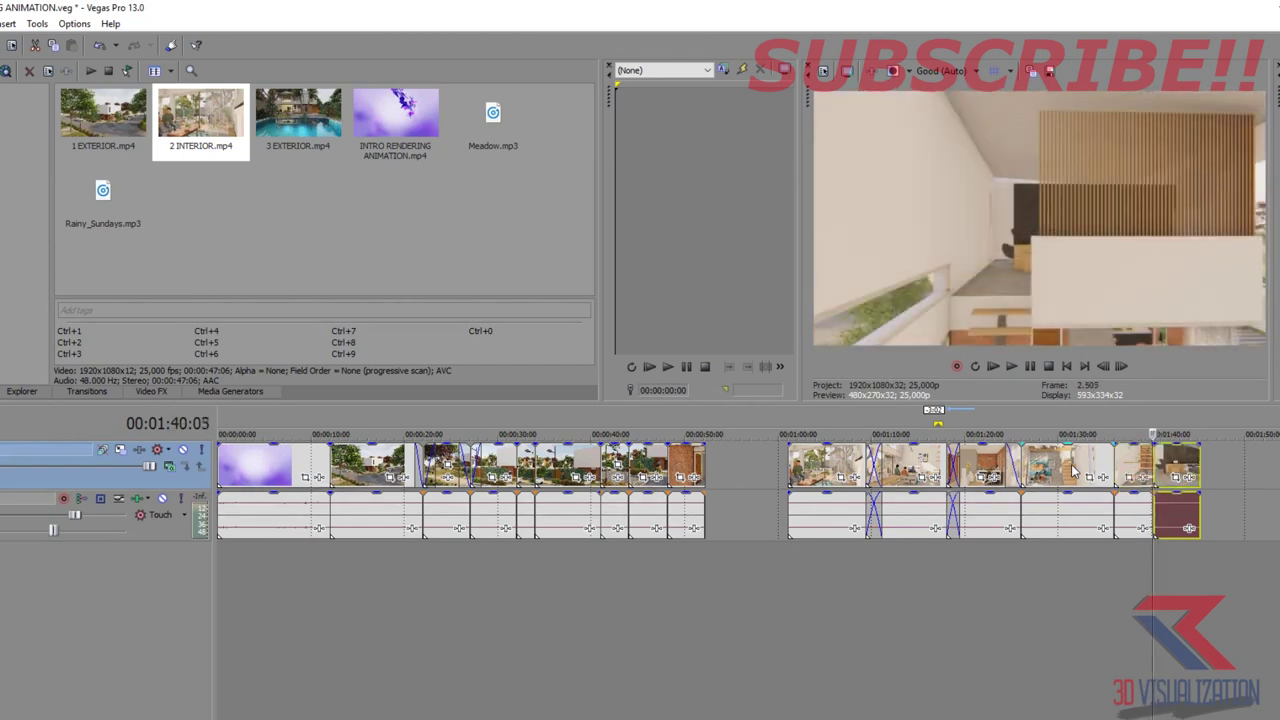
key("Left")
key("Left")
key("Left")
key("Left")
key("Left")
key("Left")
key("Left")
key("Left")
key("Left")
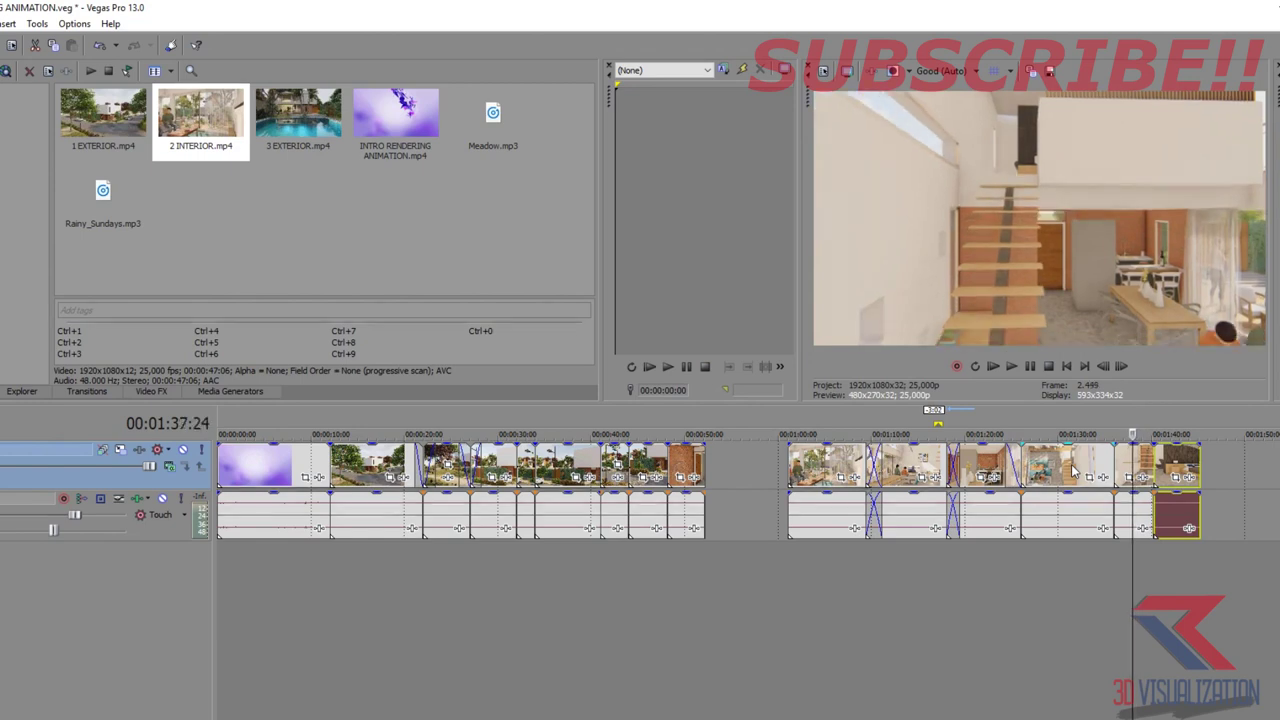
key("Left")
key("Left")
key("Left")
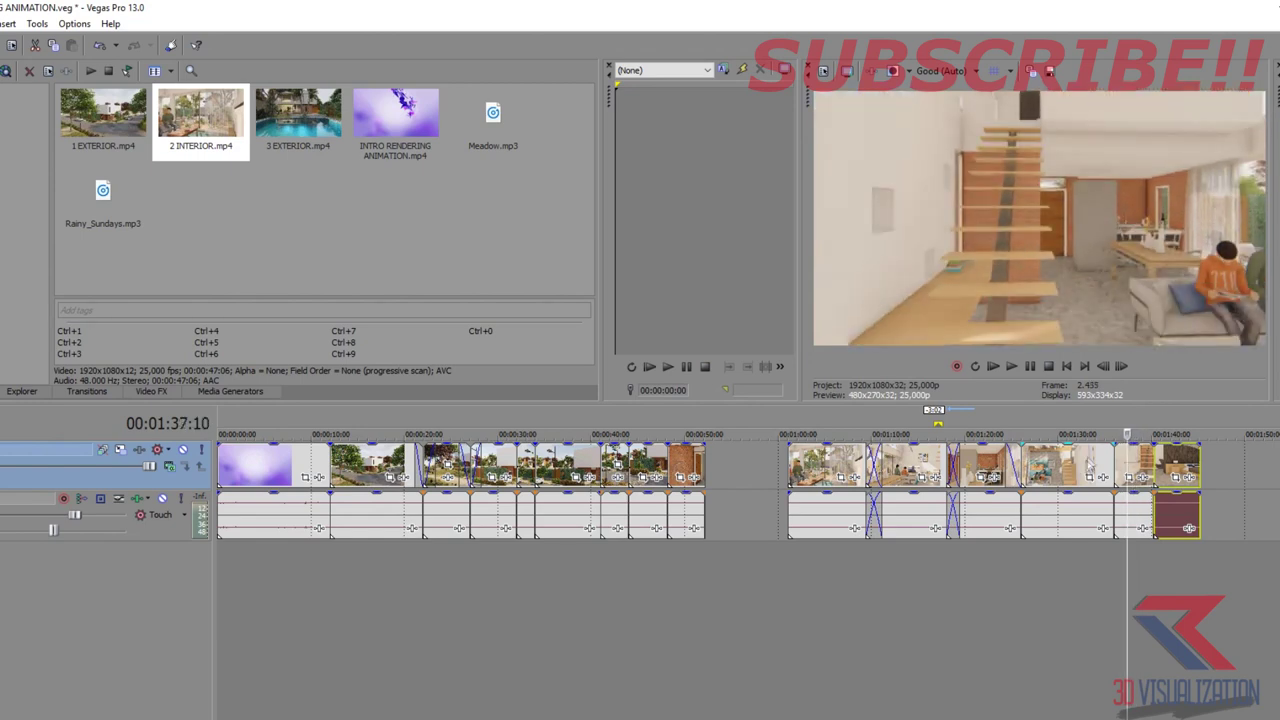
scroll(1140, 470, "up", 2)
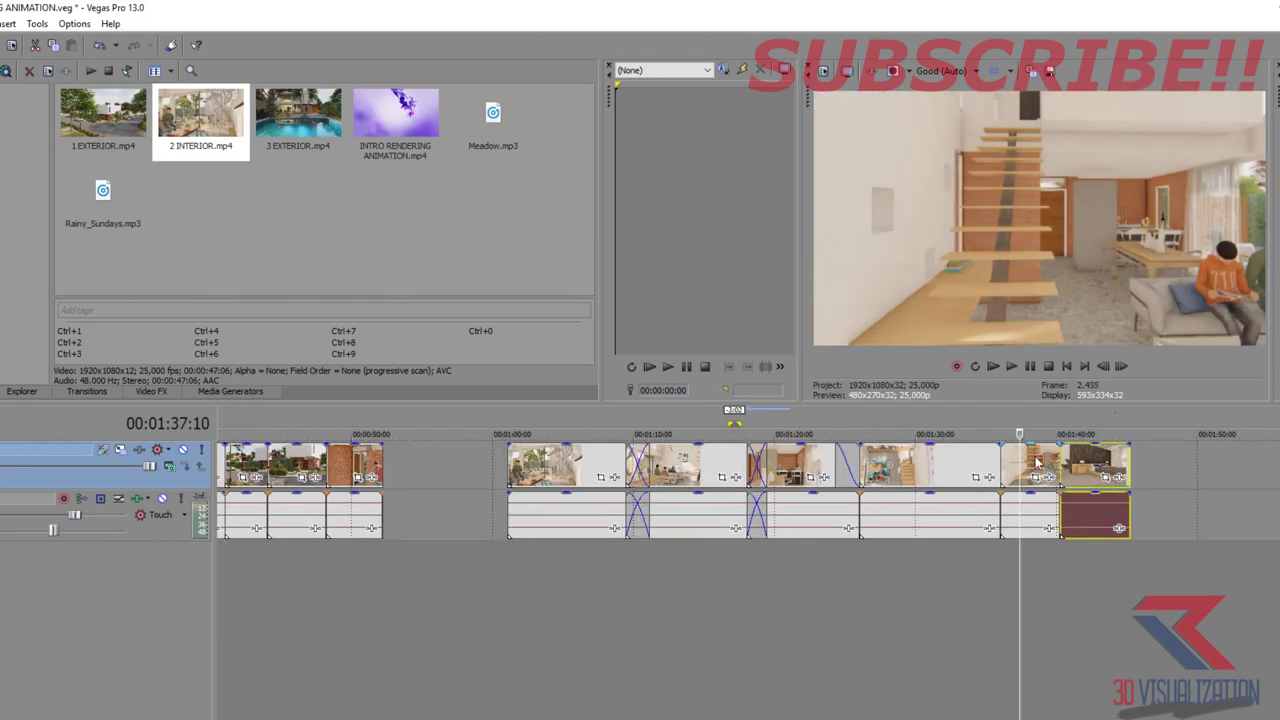
- Split the interior clip at the stair shot change near 01:37 and shift the last clips later
left_click(1027, 462)
left_click(1018, 457)
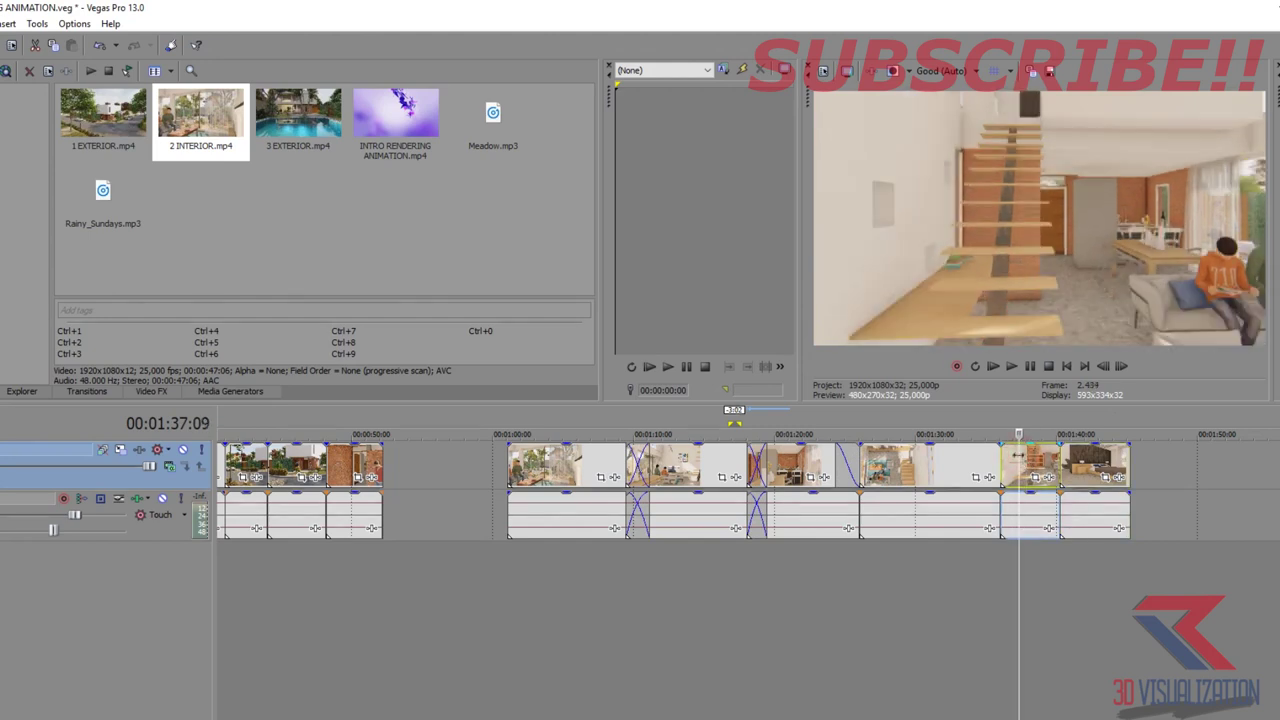
left_click(1025, 458)
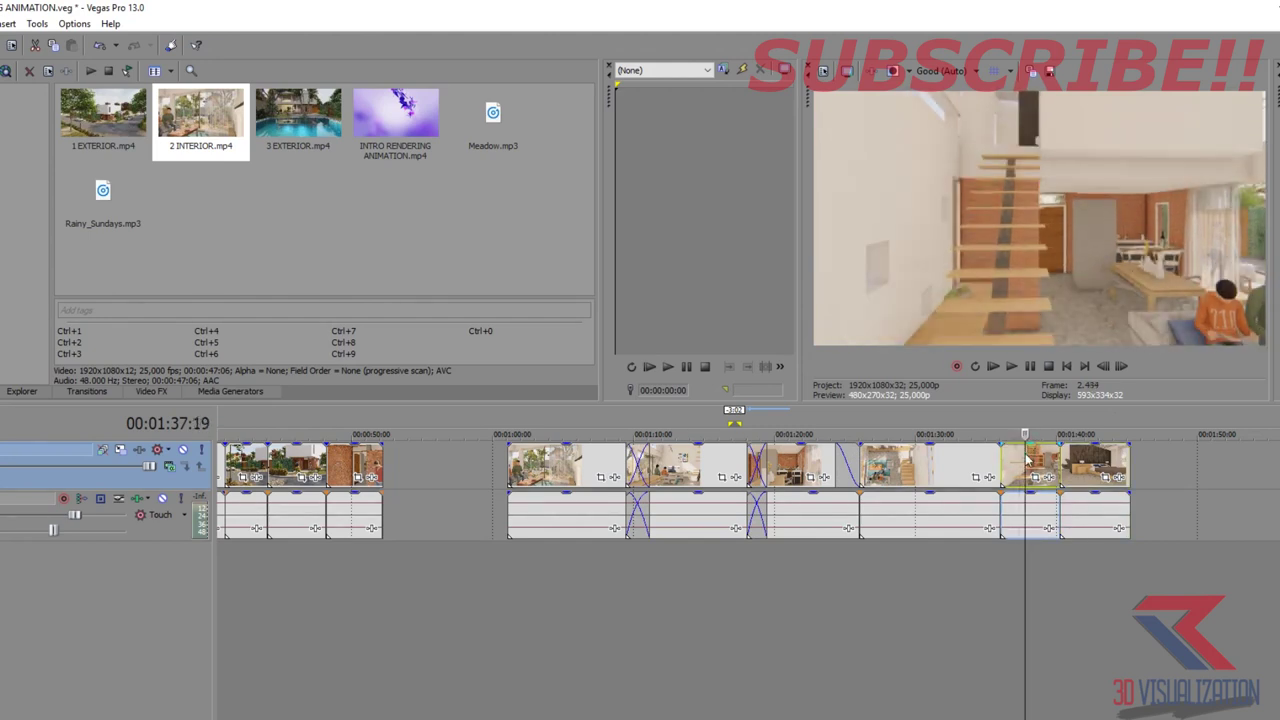
key("s")
double_click(1100, 468)
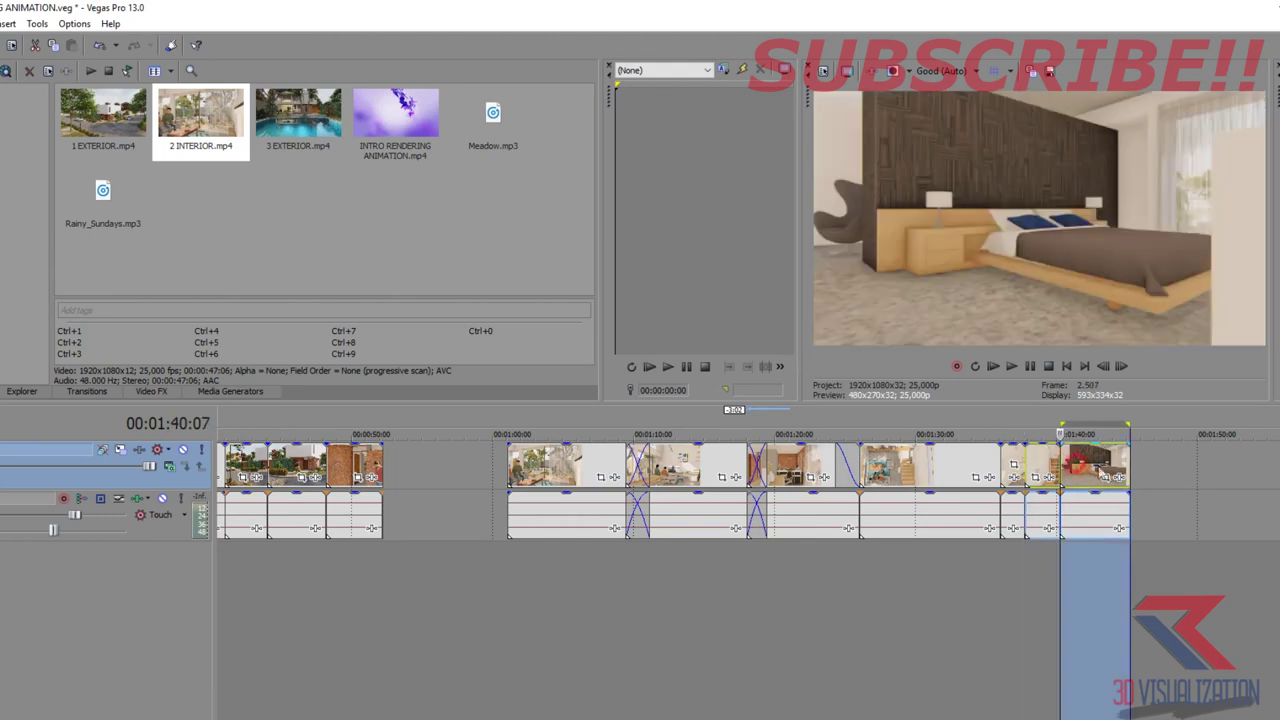
left_click(1041, 462)
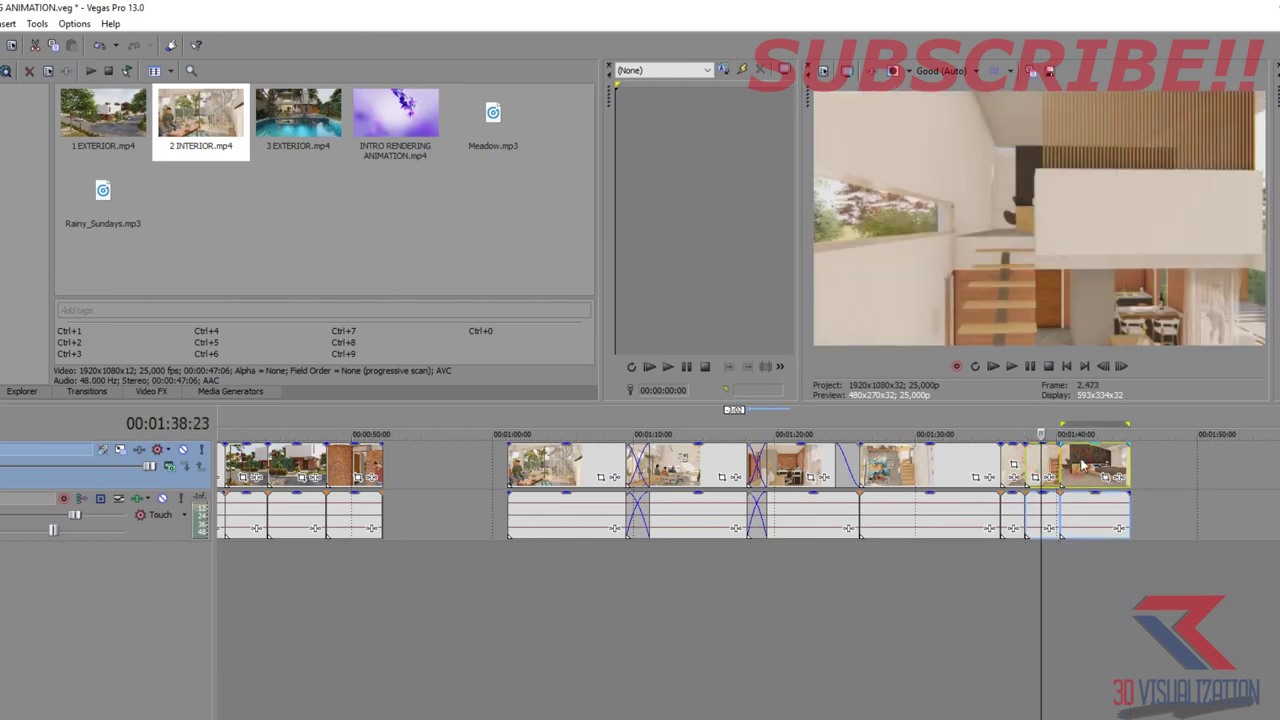
left_click_drag(1083, 463, 1116, 463)
- Shorten the interior clip's end and overlap the bedroom clip onto it for a crossfade
left_click(1019, 455)
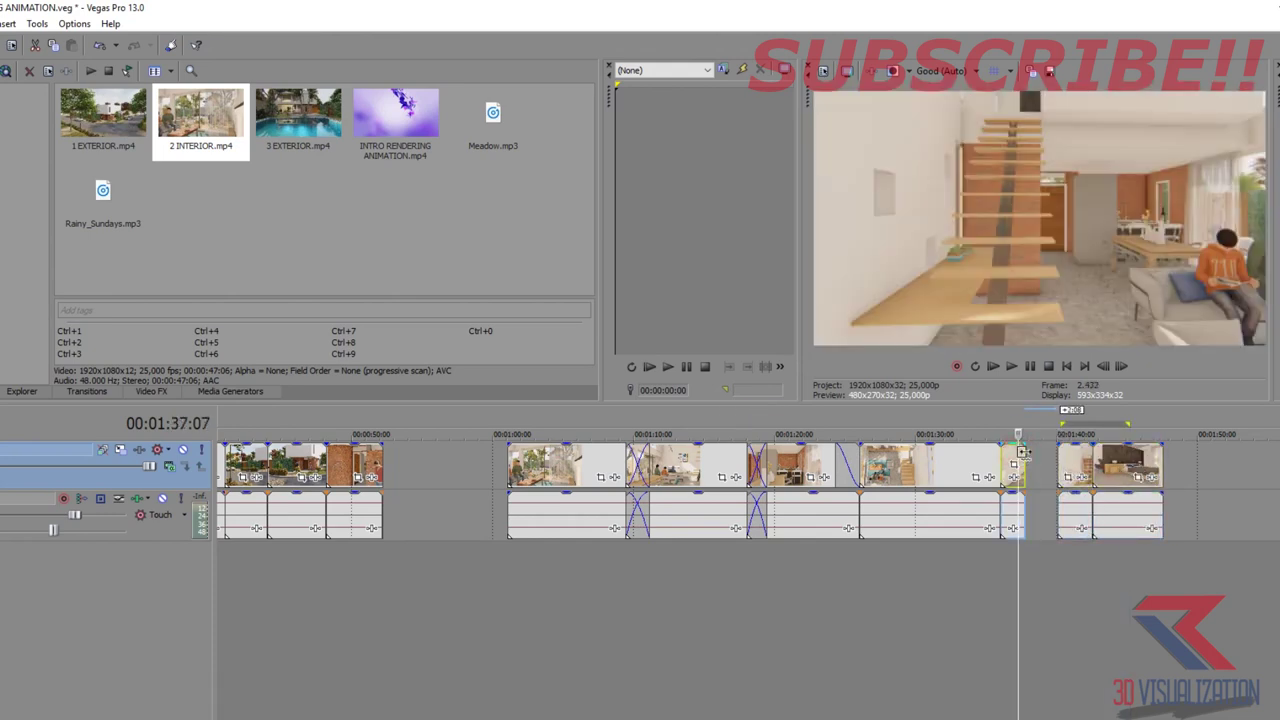
left_click_drag(1024, 452, 1010, 452)
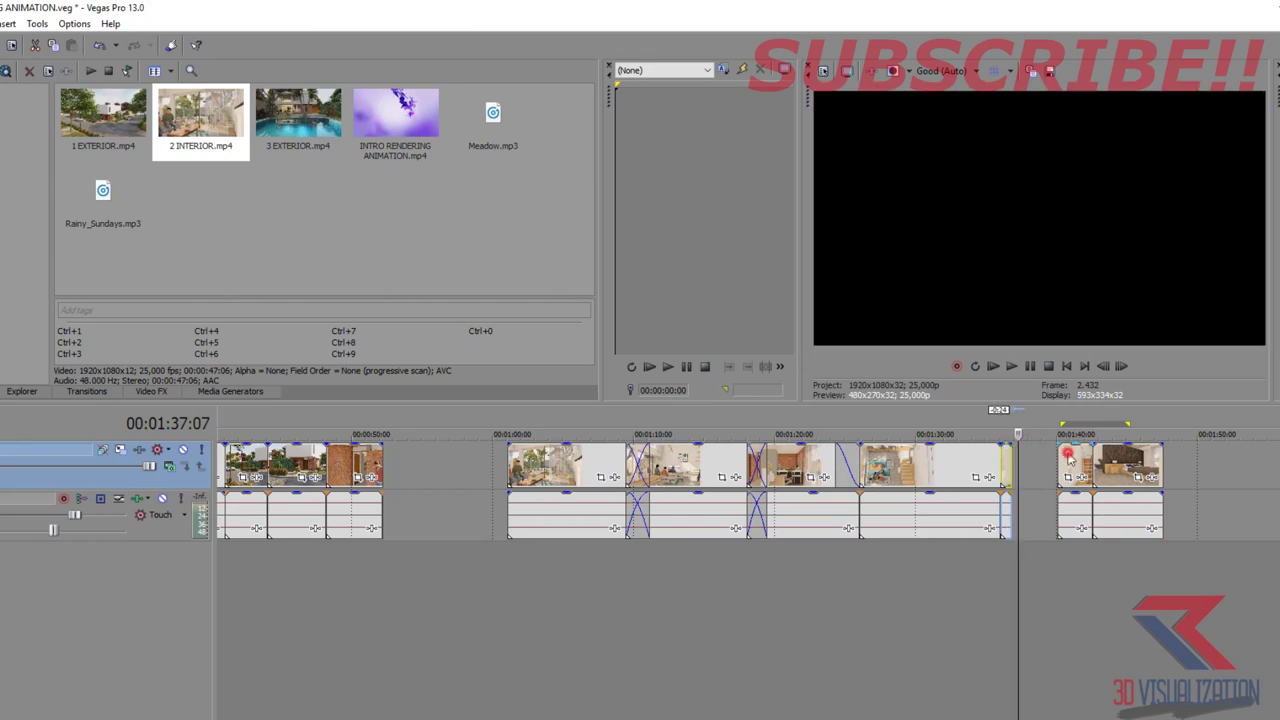
left_click(1068, 457)
left_click(1098, 473)
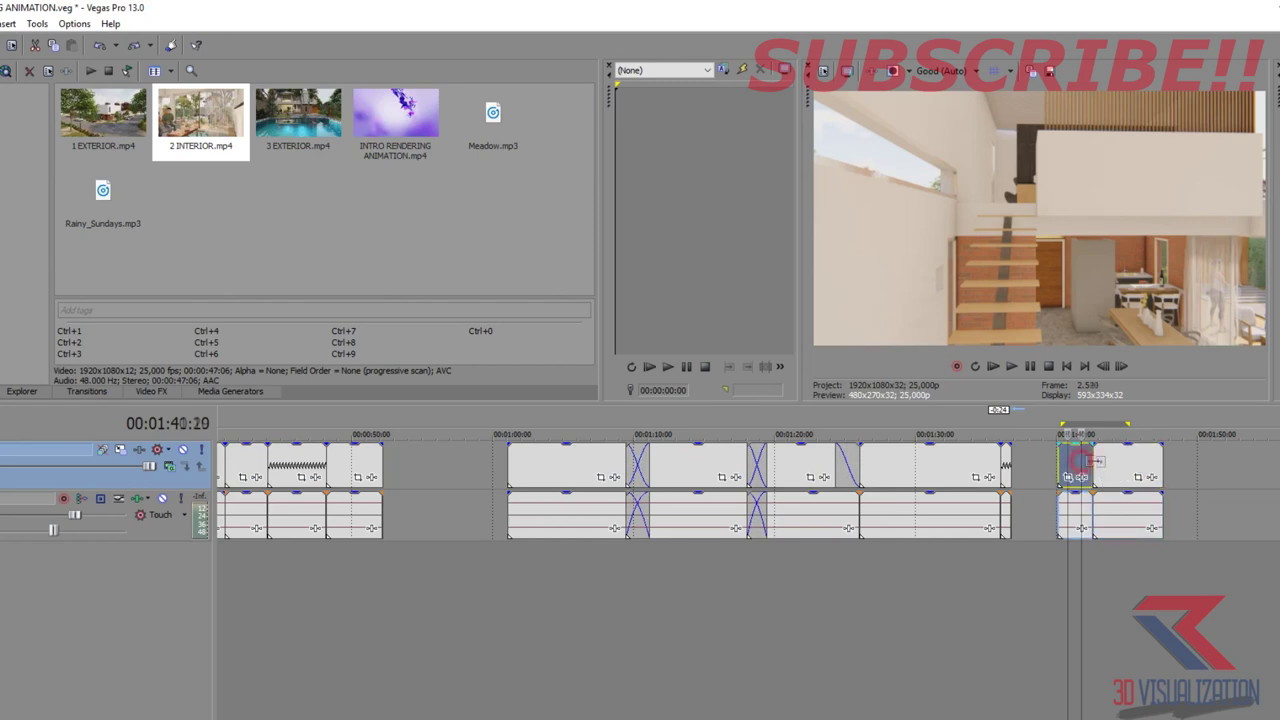
left_click(1113, 466)
mouse_move(1113, 466)
left_mouse_down()
mouse_move(1050, 463)
mouse_move(1080, 472)
left_mouse_up()
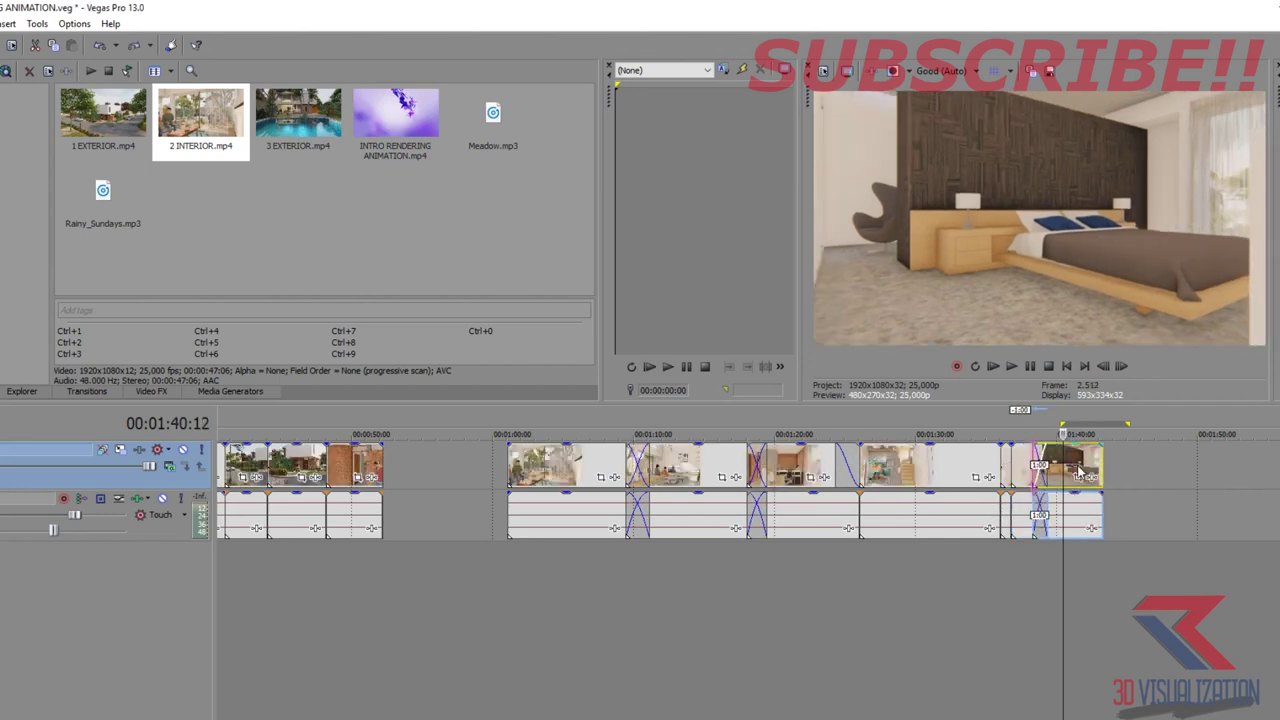
left_click(1111, 578)
- Place 3 EXTERIOR.mp4 after the interior clips and preview it to find the pool/house cut point
left_click_drag(336, 156, 701, 297)
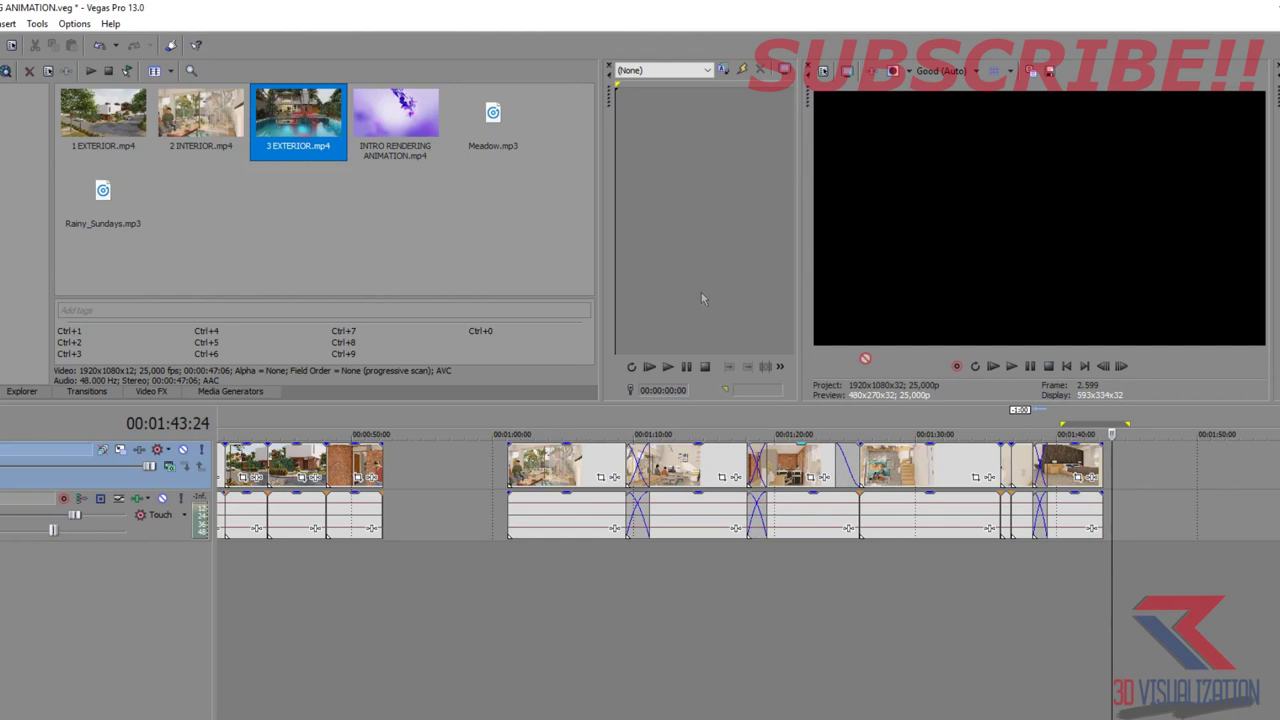
left_click_drag(1190, 483, 1190, 460)
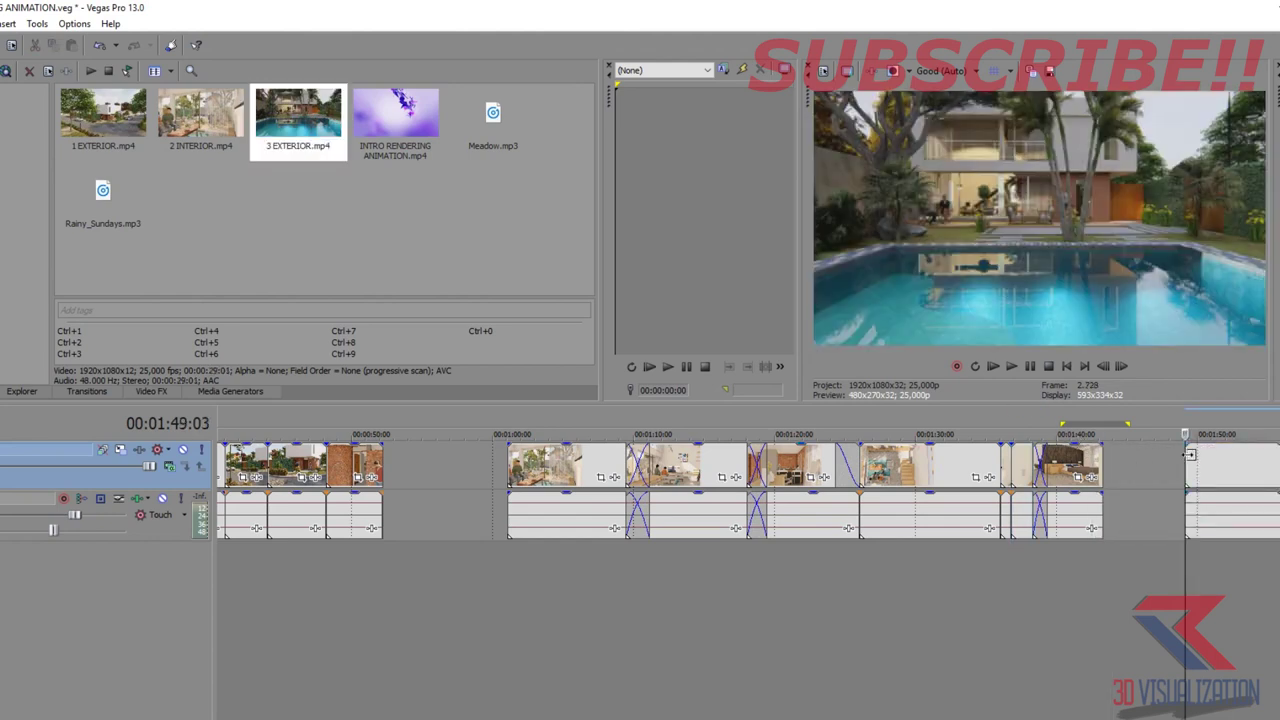
scroll(1052, 586, "down", 3)
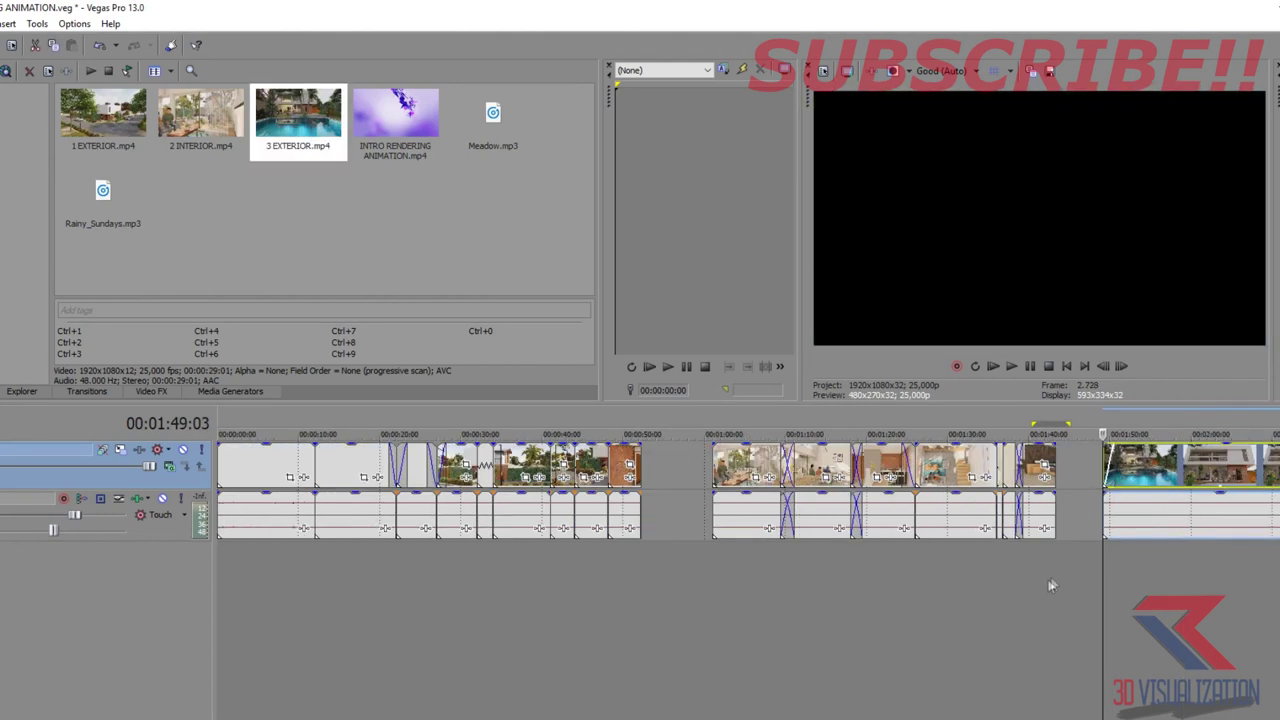
left_click(1138, 562)
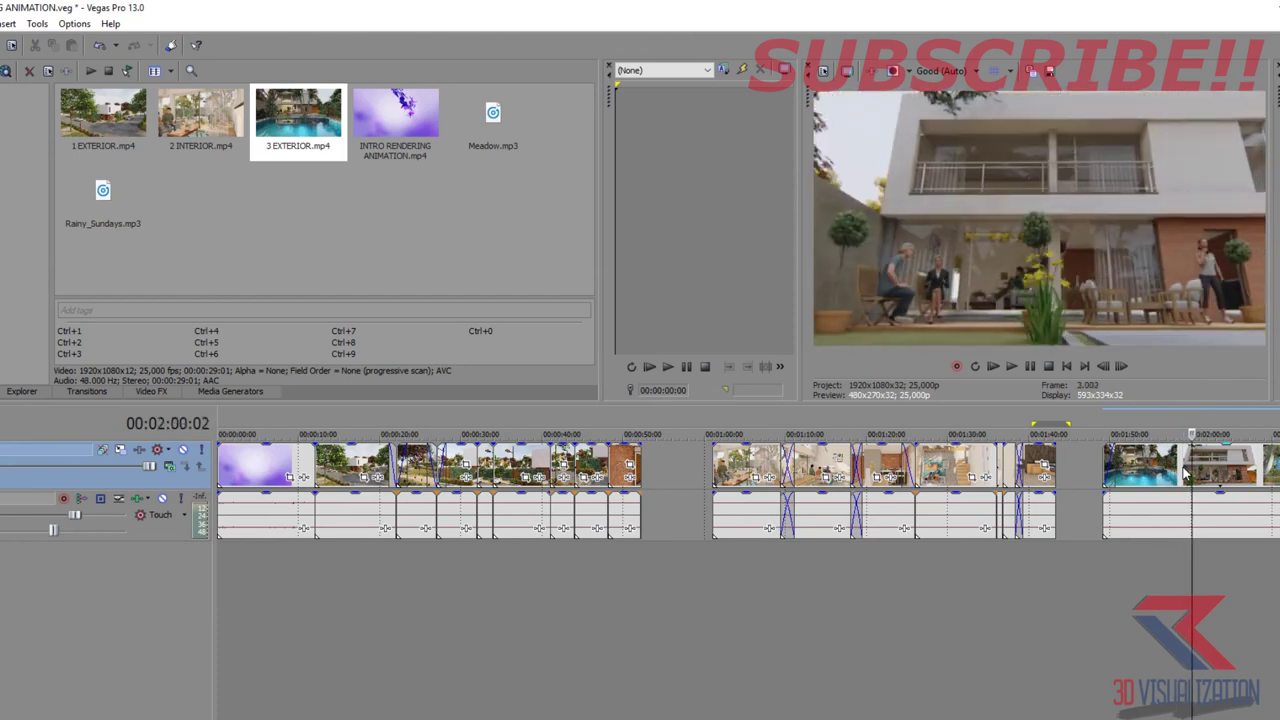
key("j")
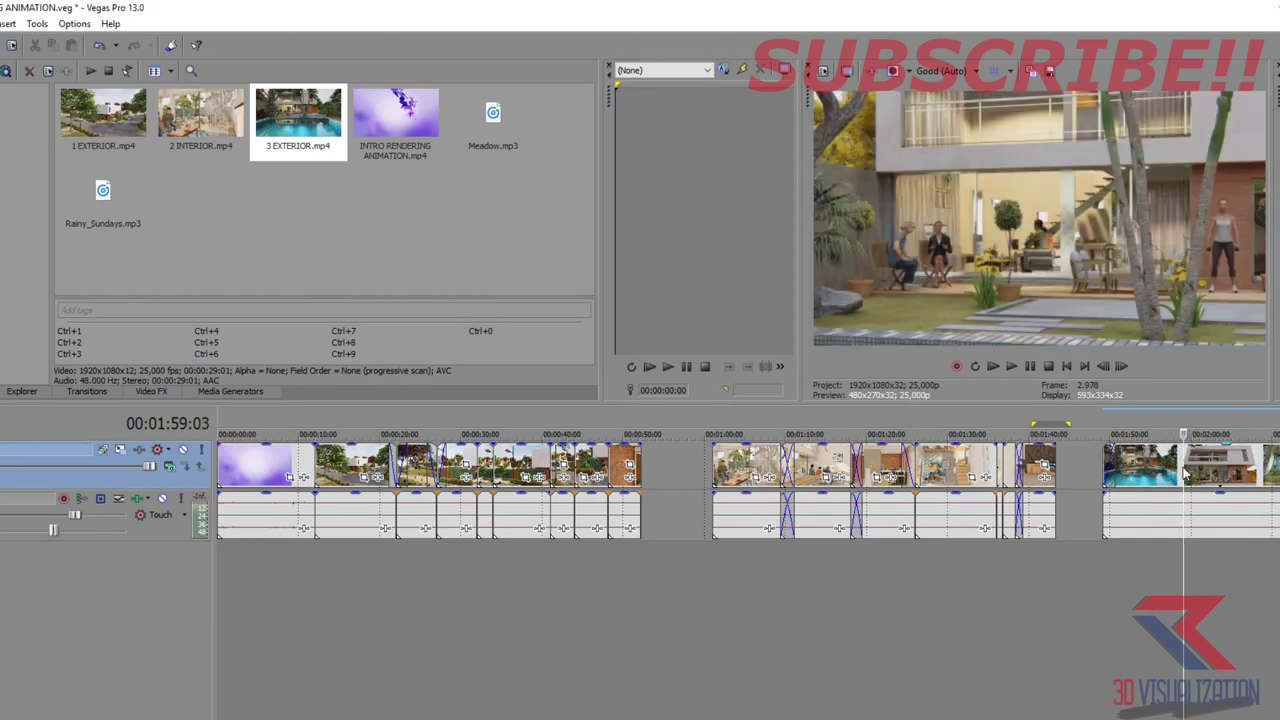
key("Delete")
key("ctrl+z")
left_click(1151, 465)
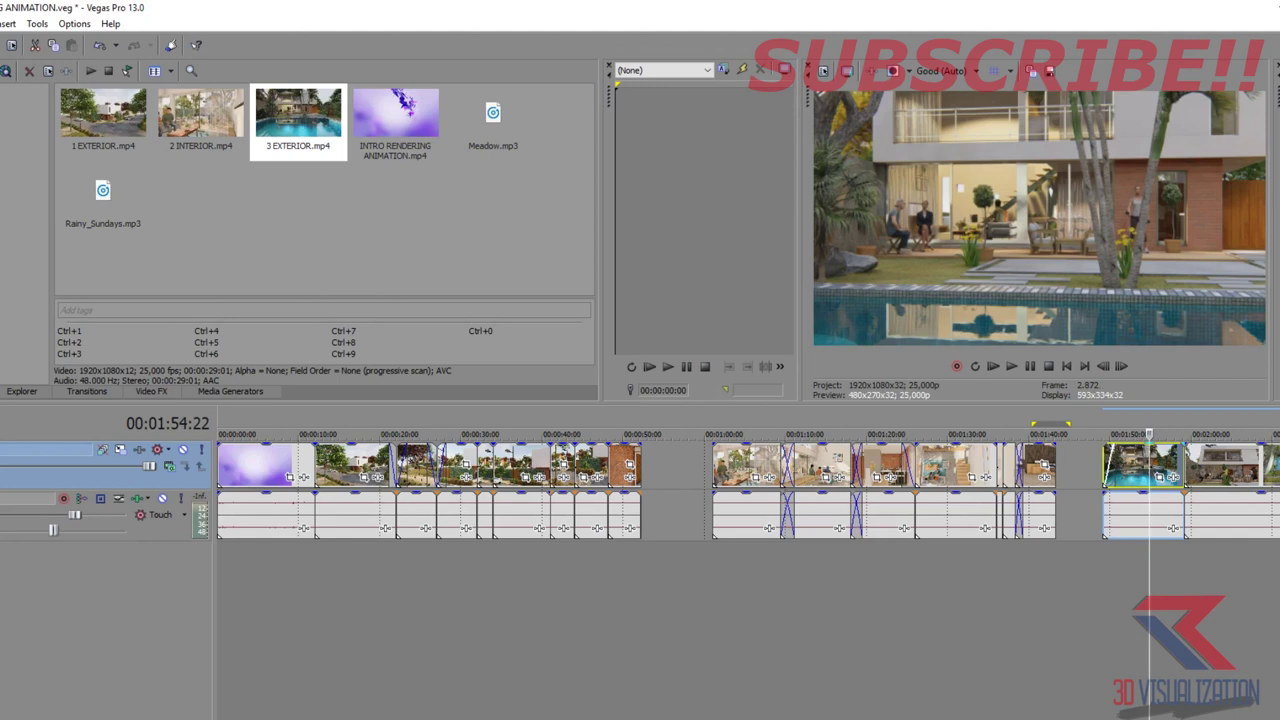
- Split the pool clip, trim the short piece and slide the following clip against it
left_click_drag(1150, 433, 1157, 433)
key("s")
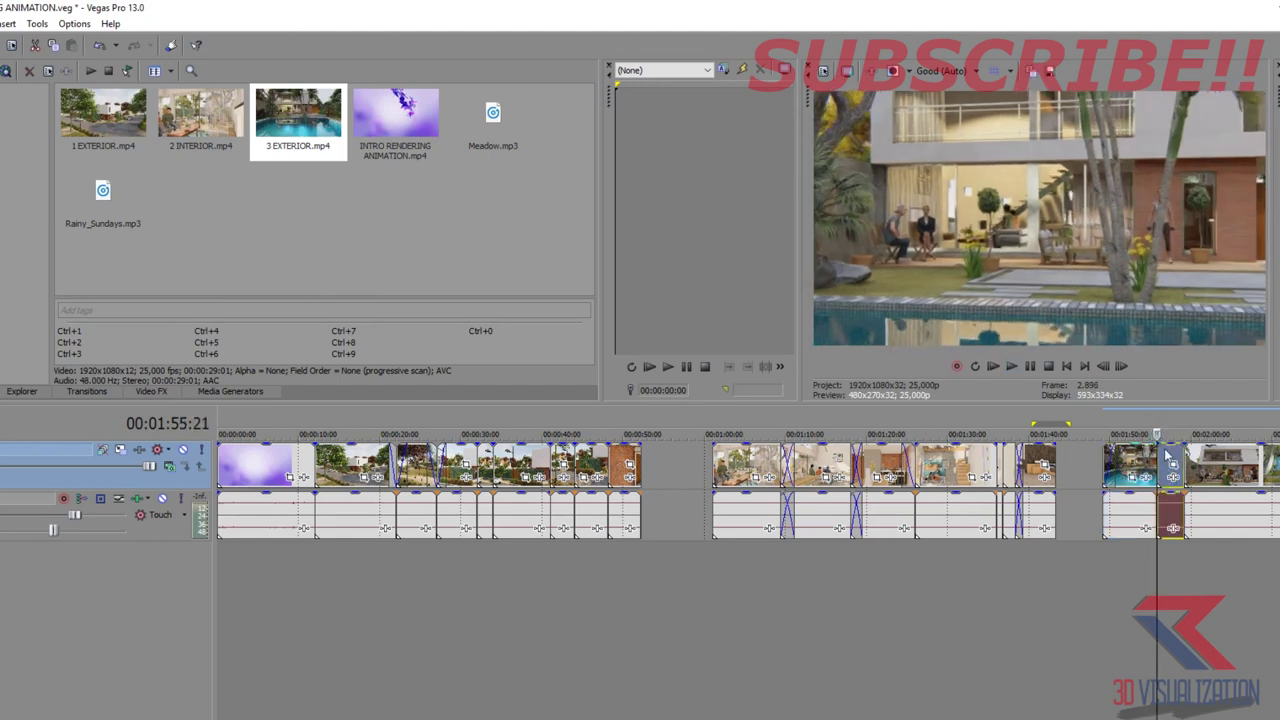
mouse_move(1198, 472)
left_mouse_down()
mouse_move(1232, 472)
mouse_move(1233, 484)
left_mouse_up()
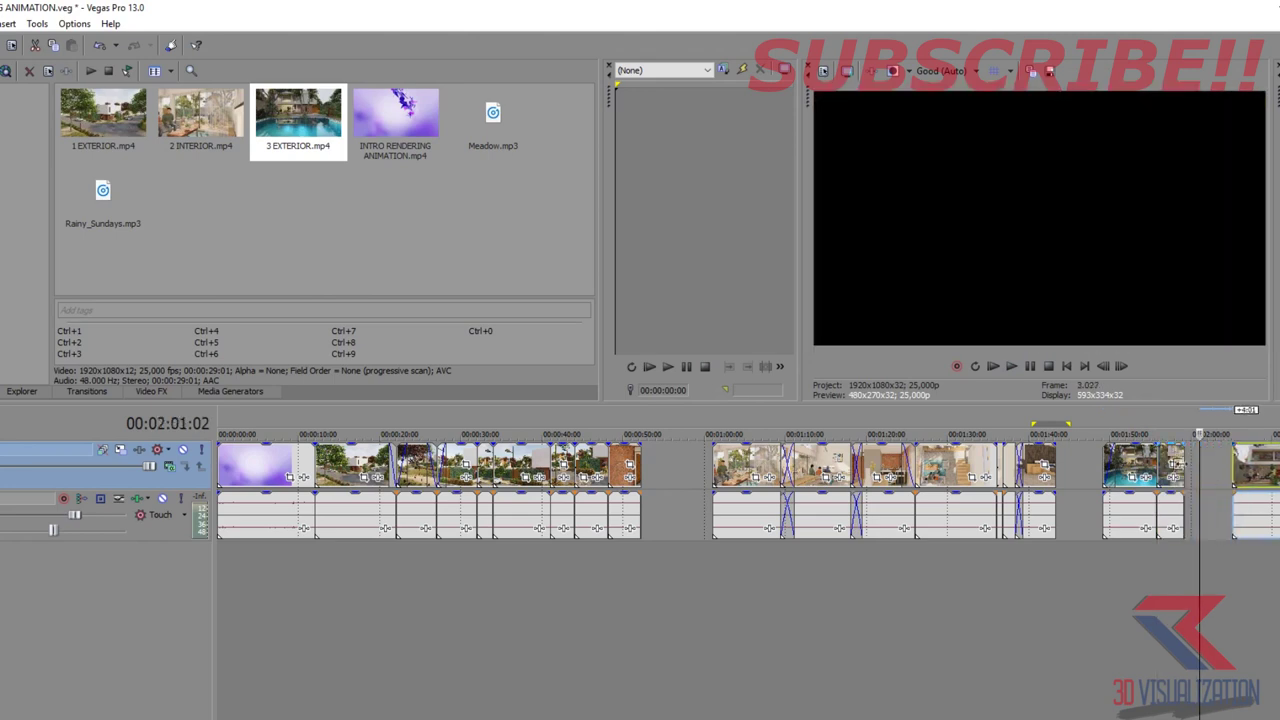
left_click(1166, 458)
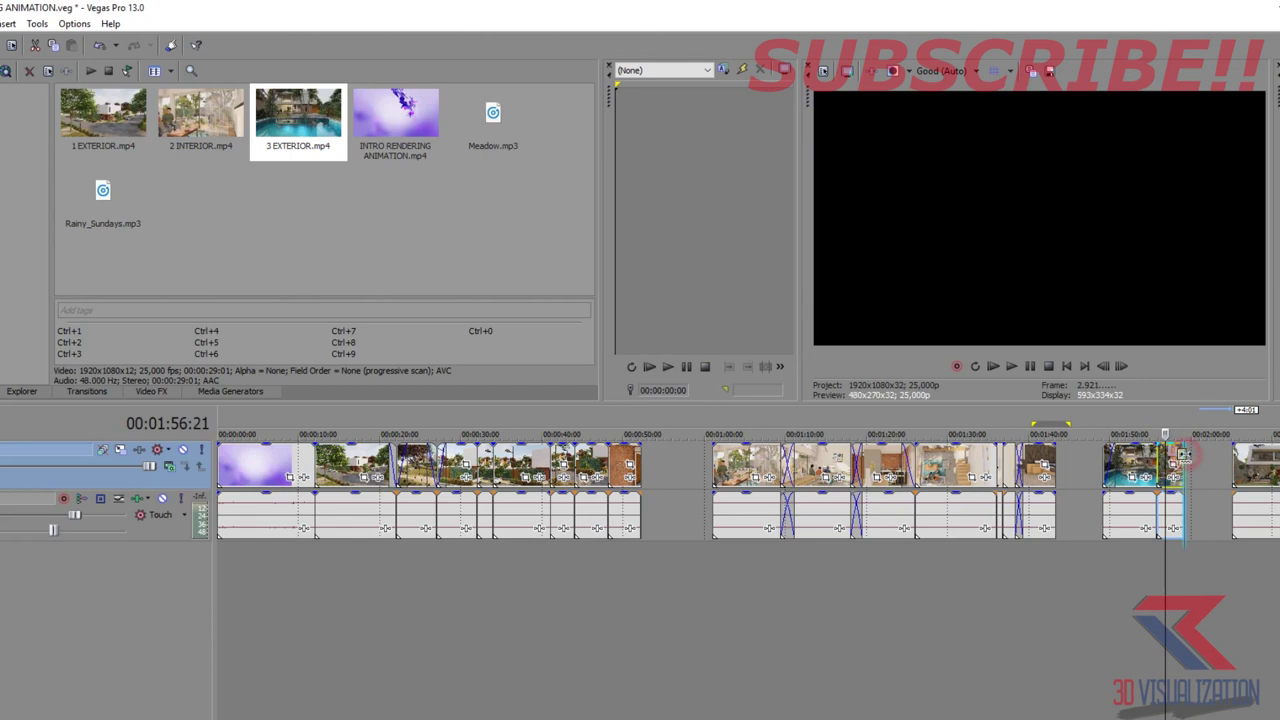
left_click_drag(1183, 455, 1172, 455)
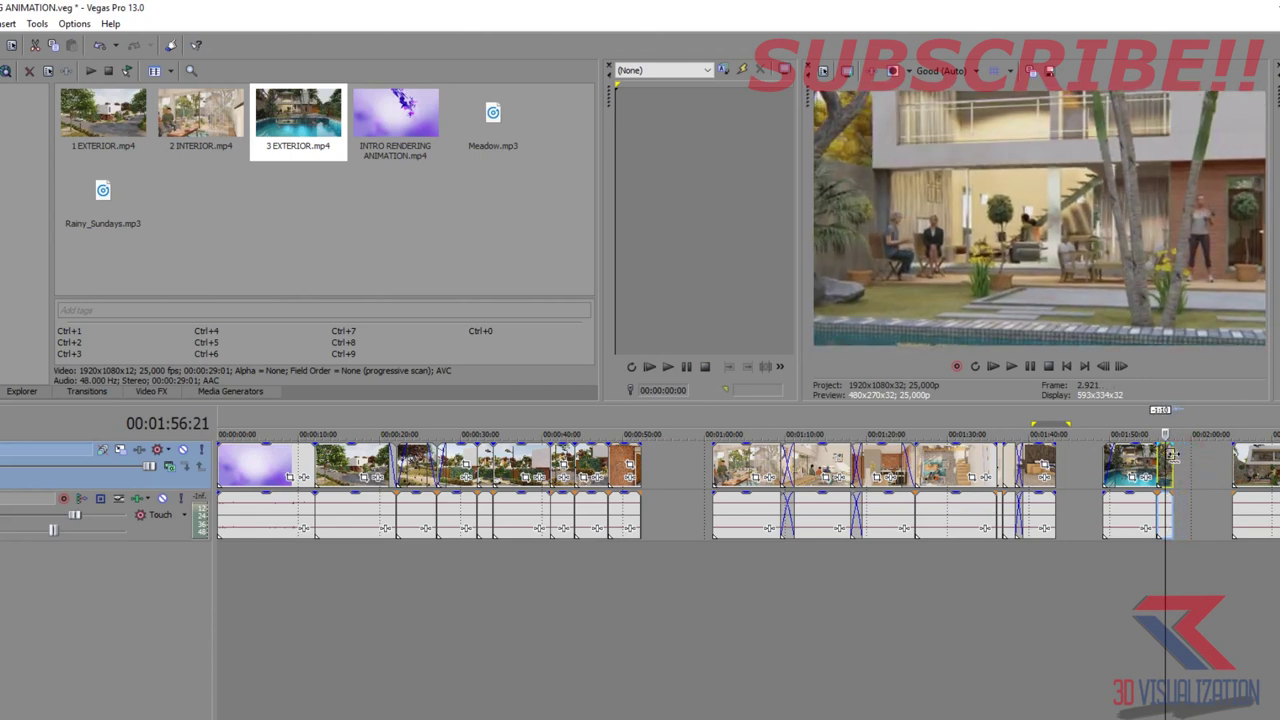
left_click(1172, 455)
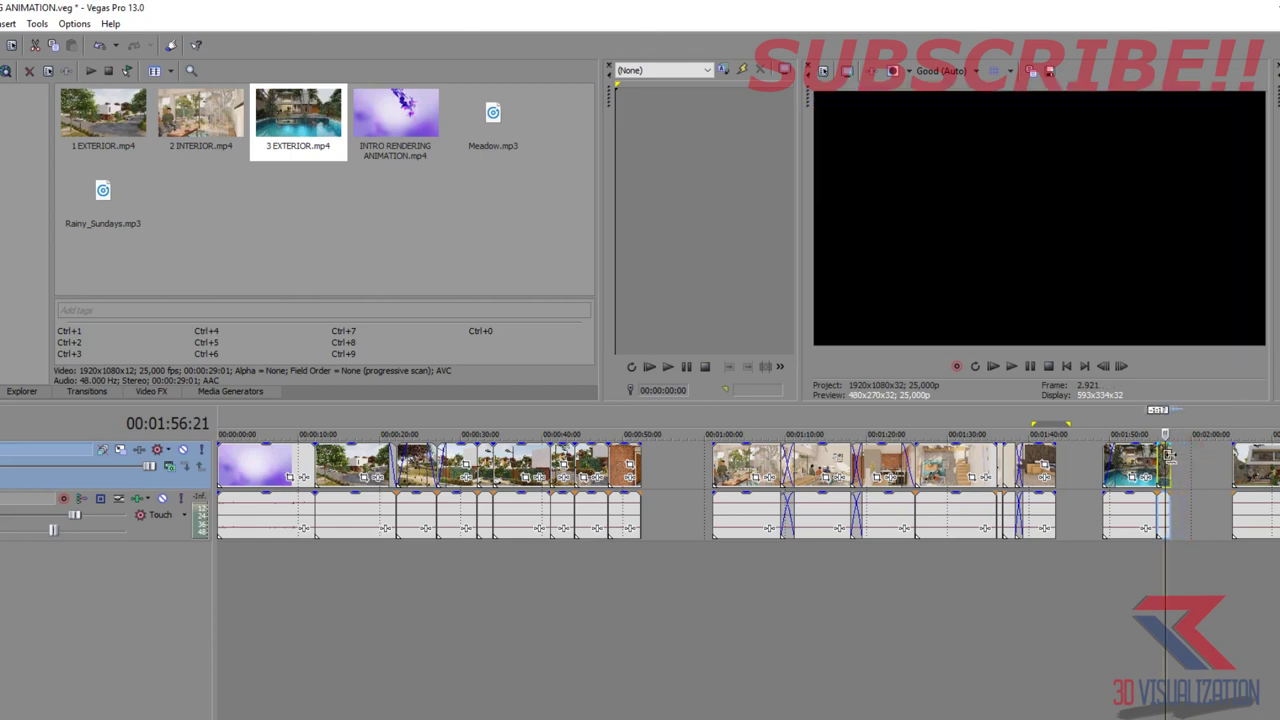
left_click_drag(1244, 458, 1189, 457)
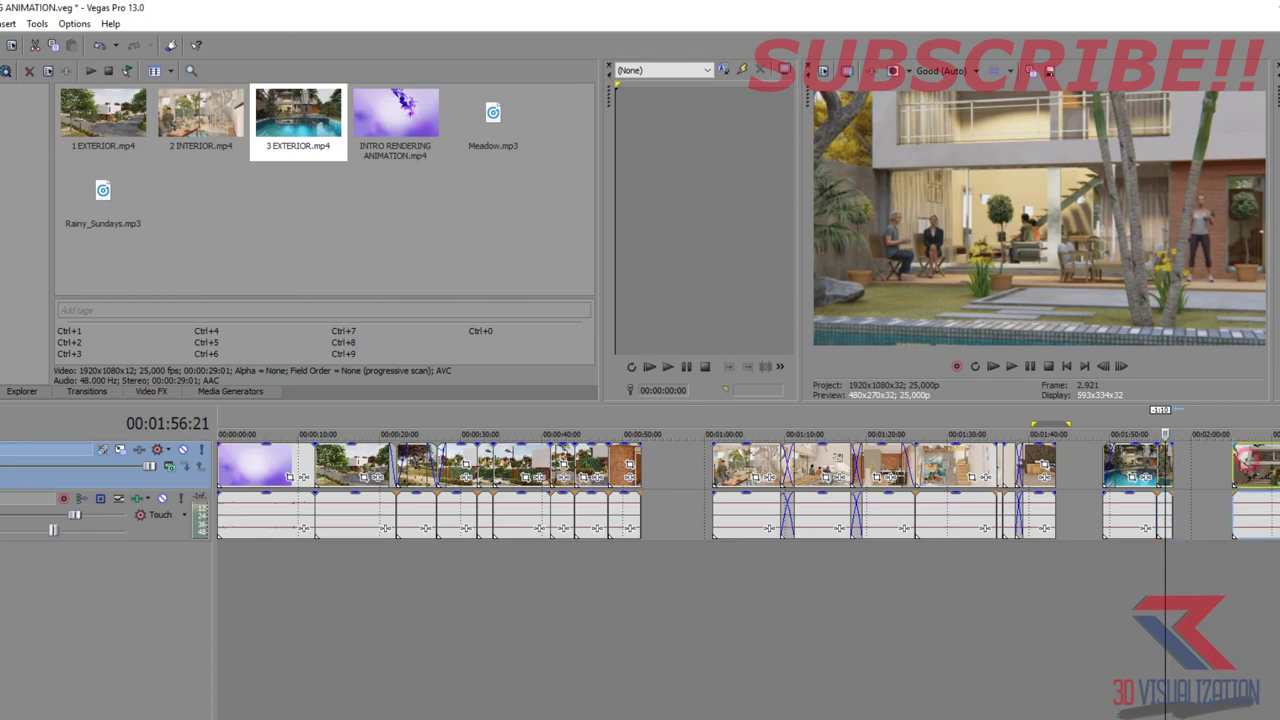
- Review the join, delete an unwanted piece and split the last pool clip again
left_click(1185, 577)
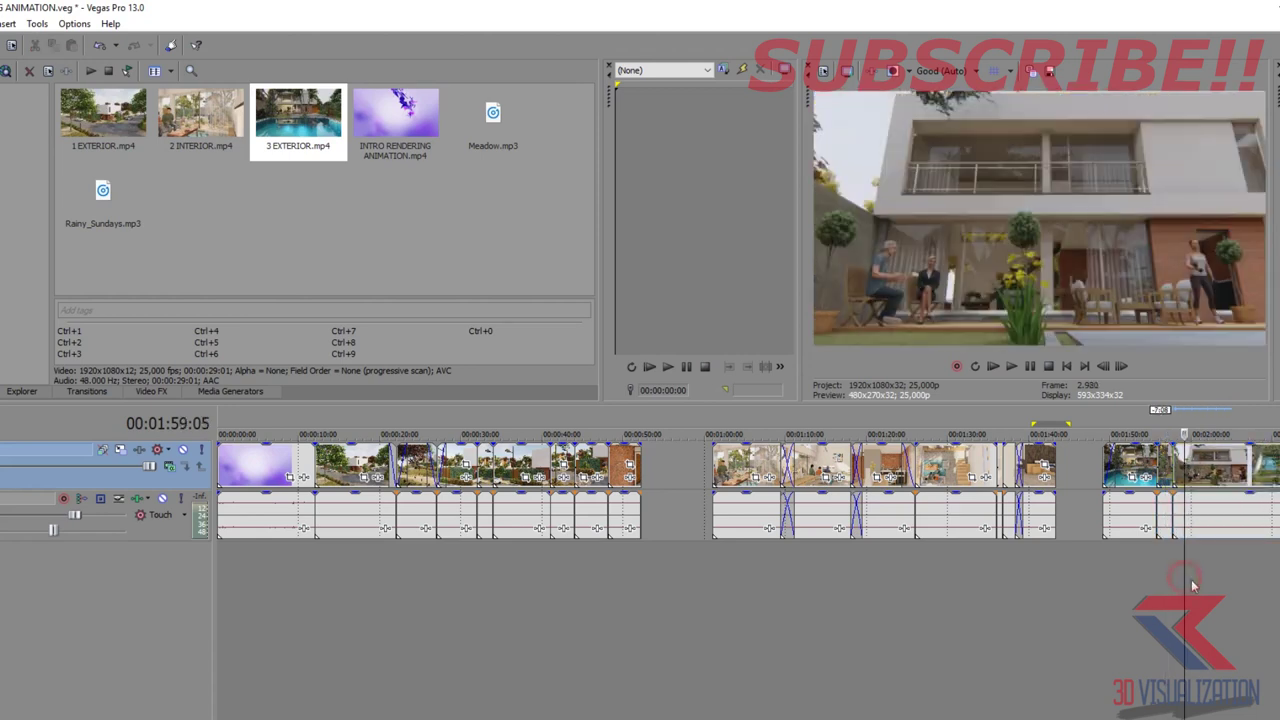
key("space")
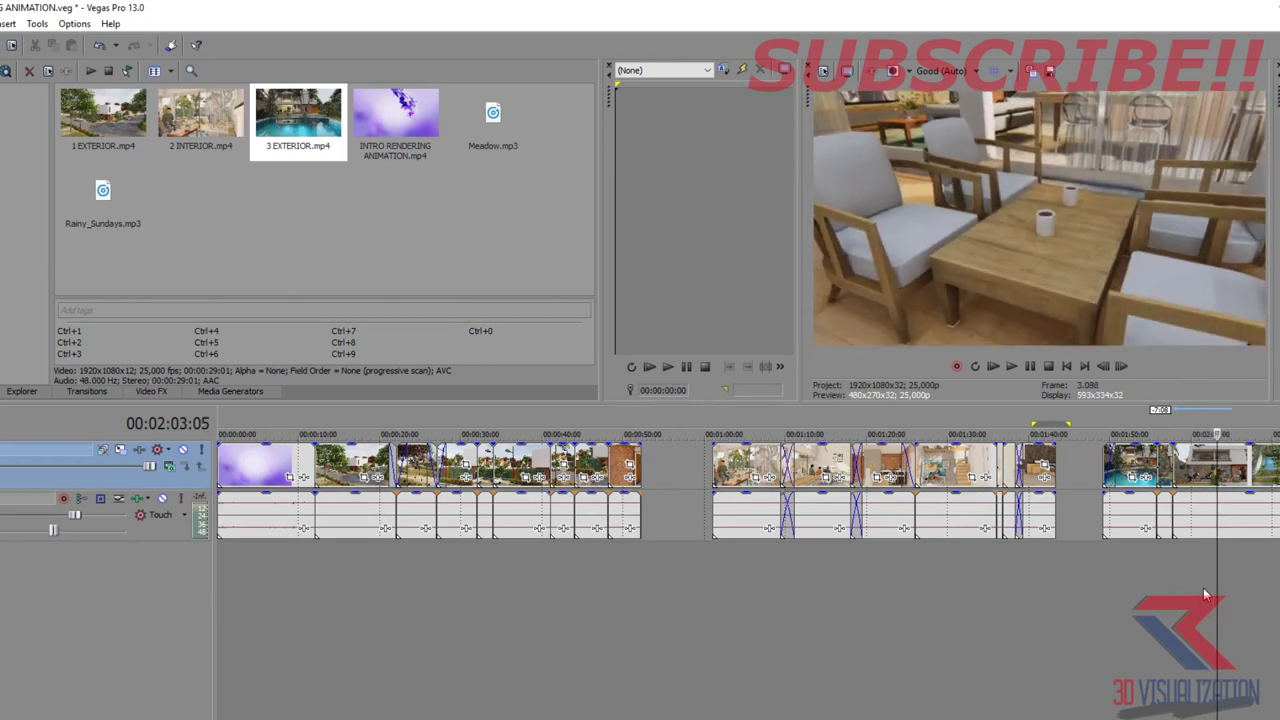
key("space")
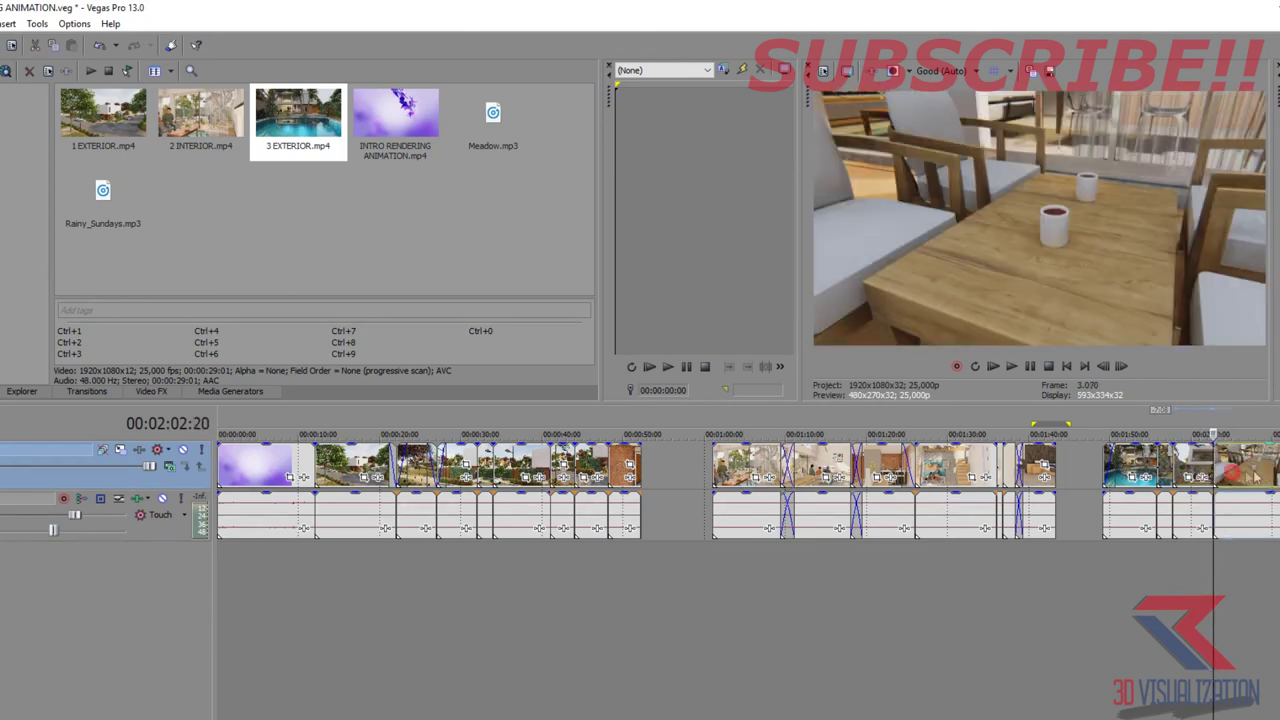
key("Delete")
left_click(1180, 459)
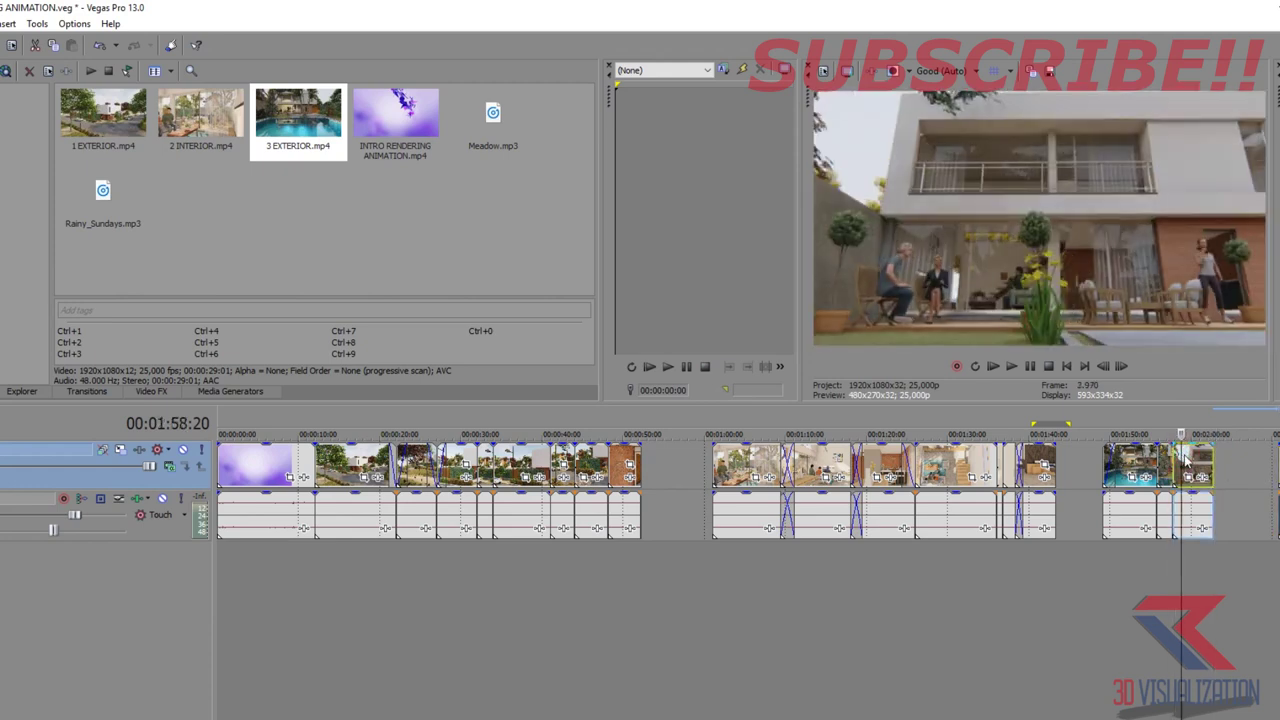
left_click(1184, 458)
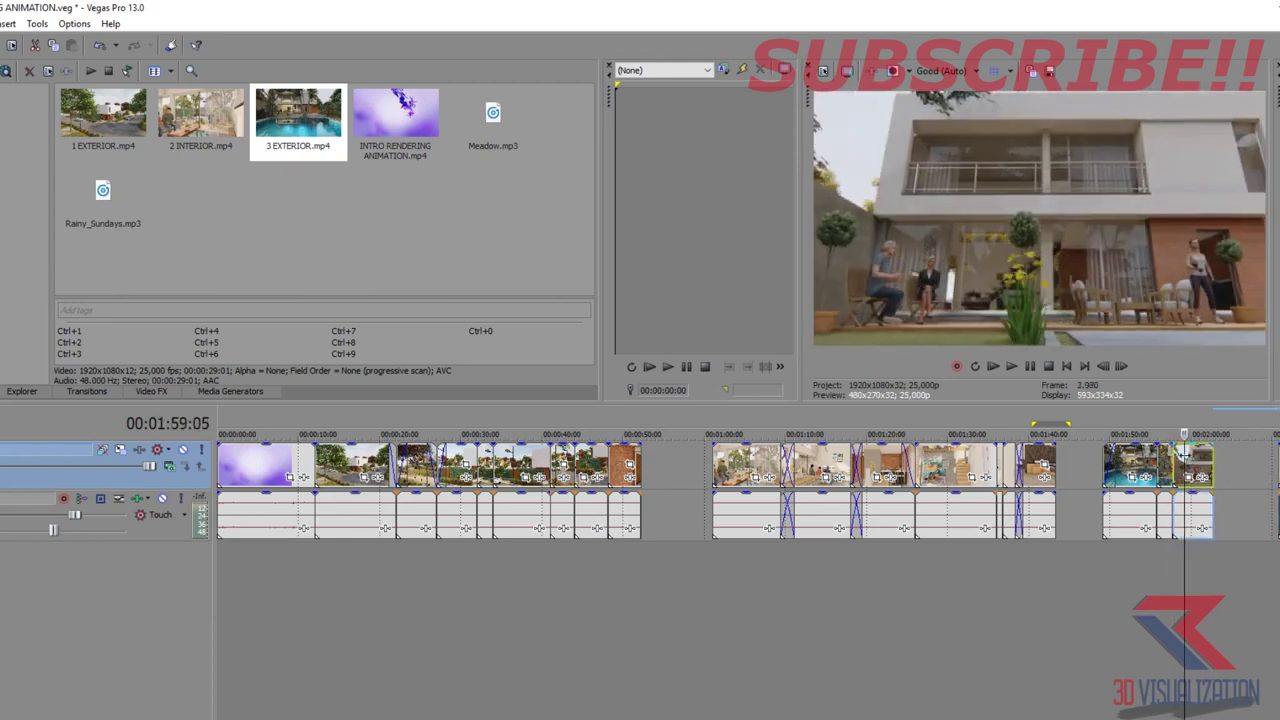
key("s")
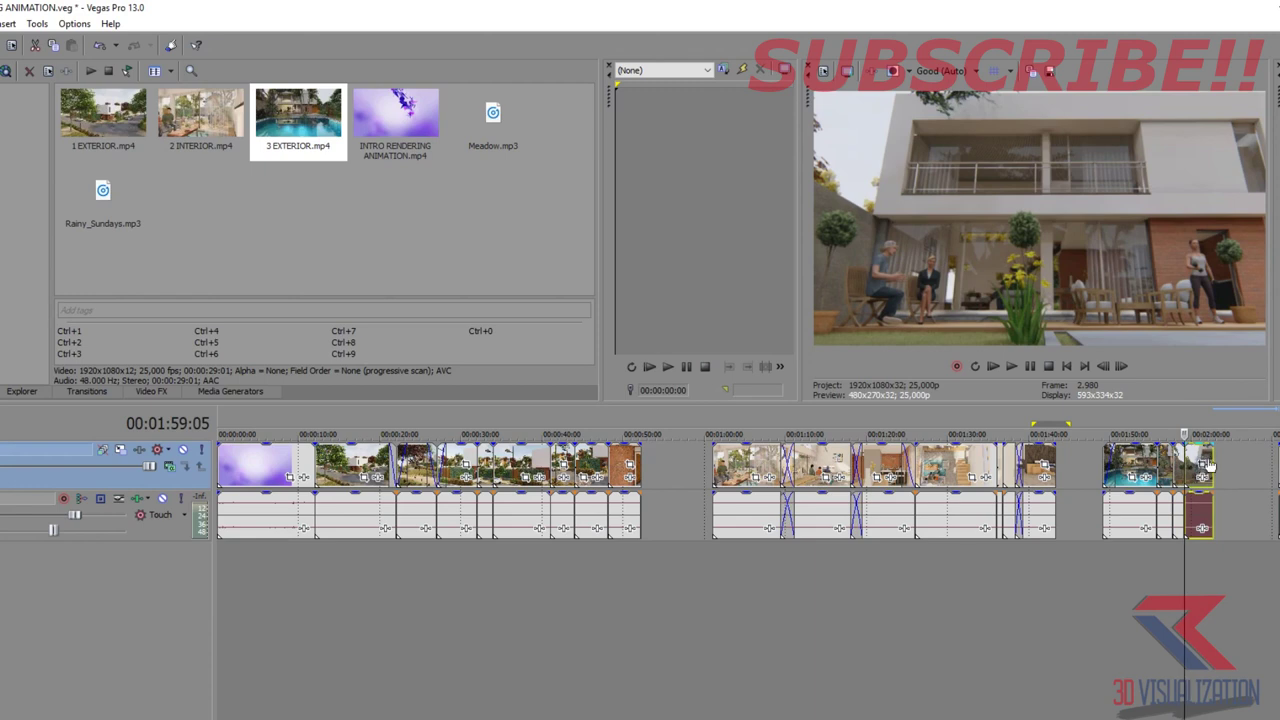
left_click_drag(1205, 462, 902, 462)
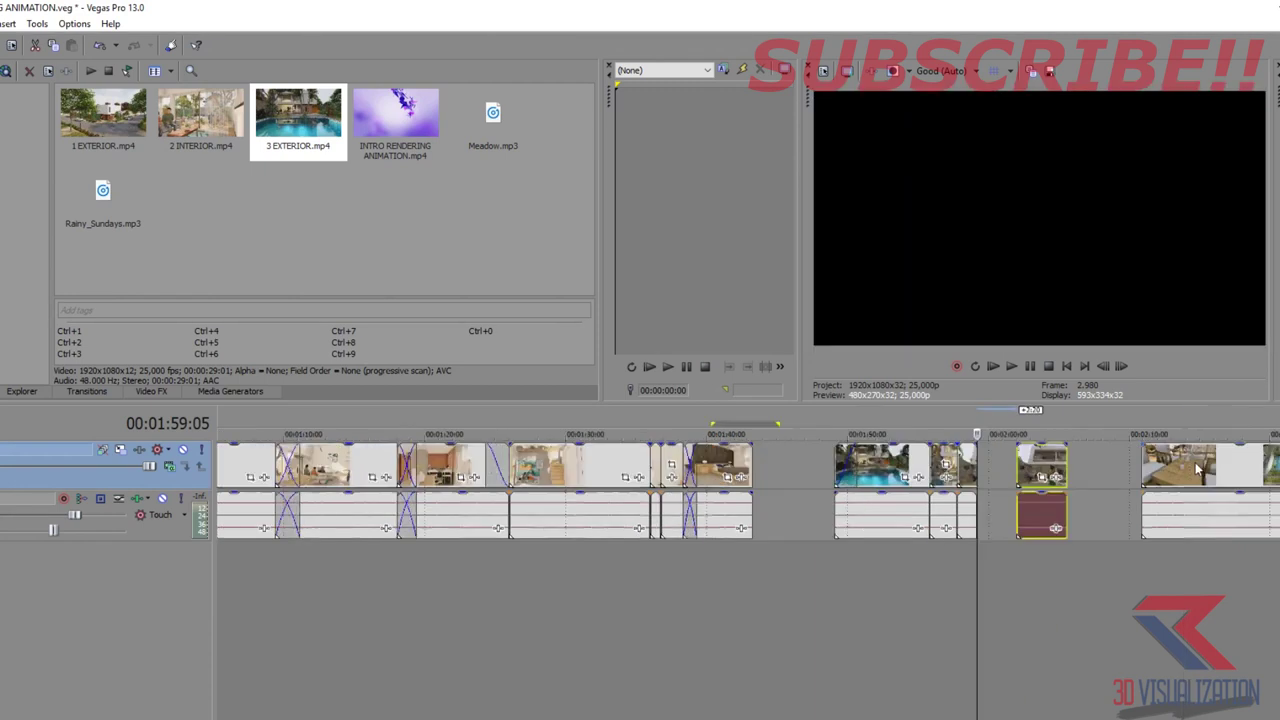
- Trim the short piece, extend the last clip and slide the last clips left to close the gap
scroll(920, 528, "up", 3)
left_click(740, 466)
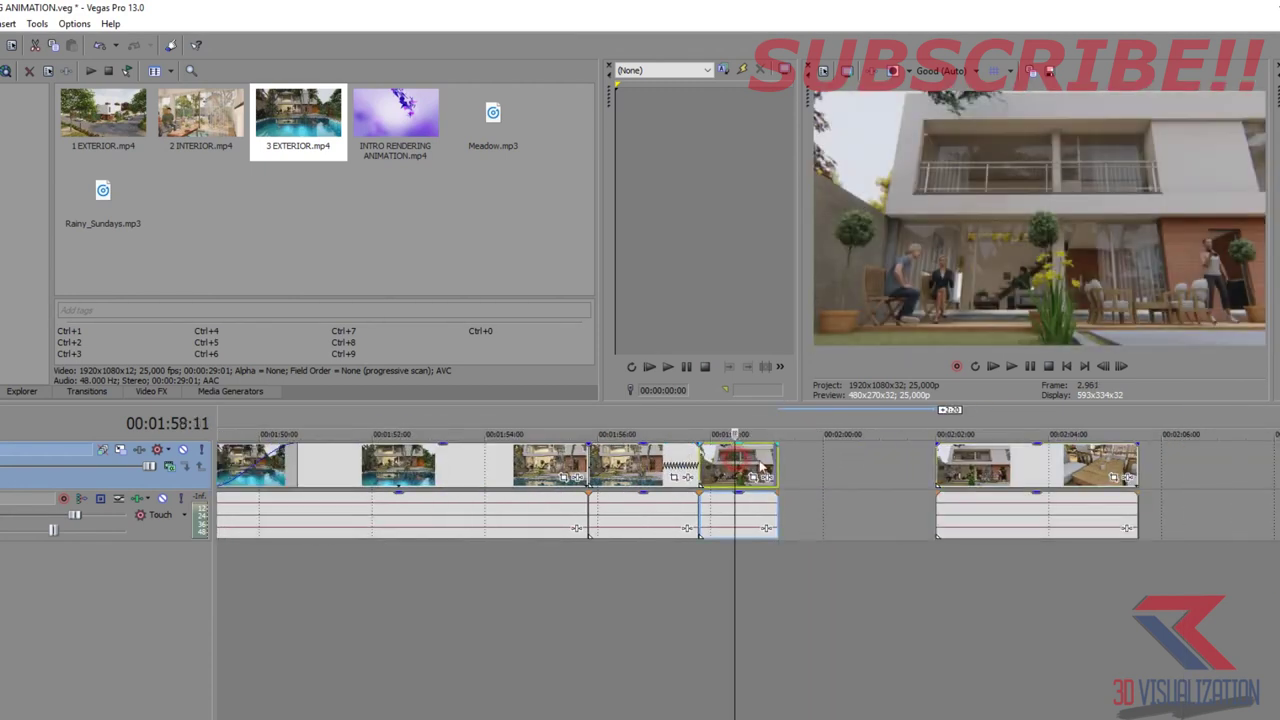
left_click_drag(776, 460, 755, 463)
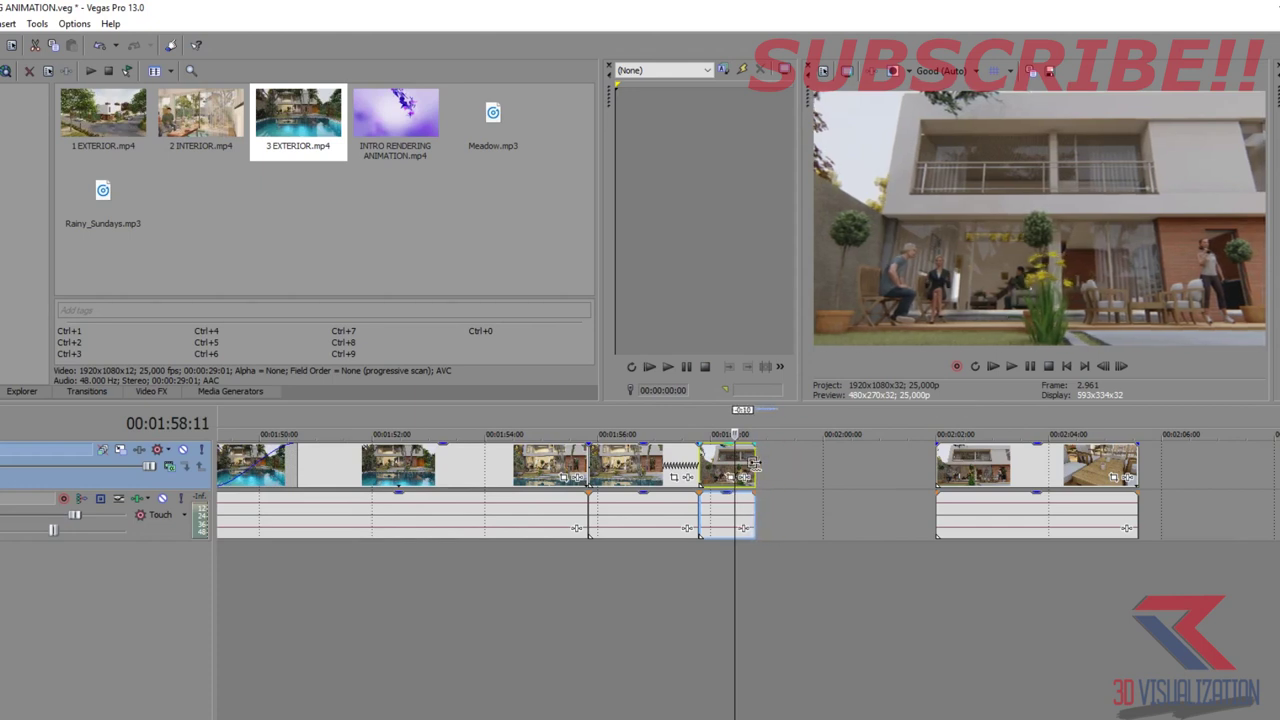
mouse_move(1137, 463)
left_mouse_down()
mouse_move(1174, 463)
mouse_move(941, 474)
left_mouse_up()
scroll(980, 510, "down", 3)
left_click(1073, 465)
left_click_drag(1136, 470, 1014, 478)
left_click(1012, 476)
left_click(1001, 477)
left_click(1014, 478)
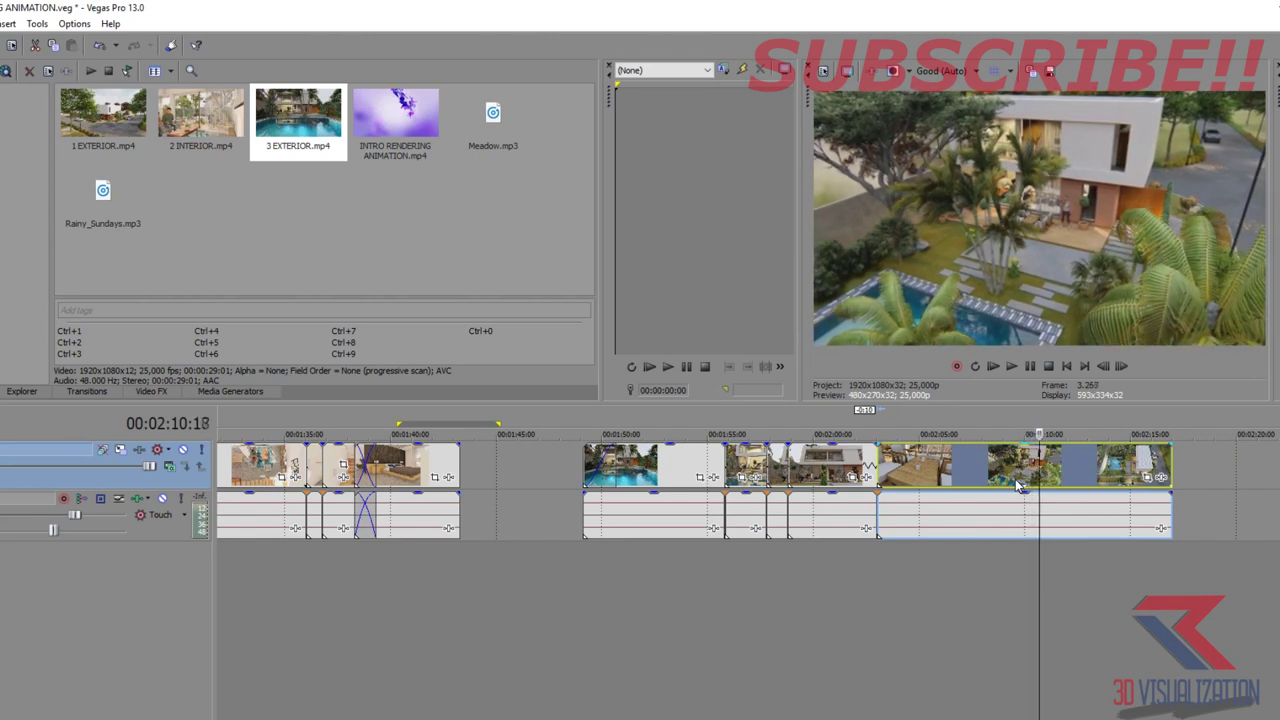
- Split the last pool clip and slide the aerial clip left to close the gap
key("Return")
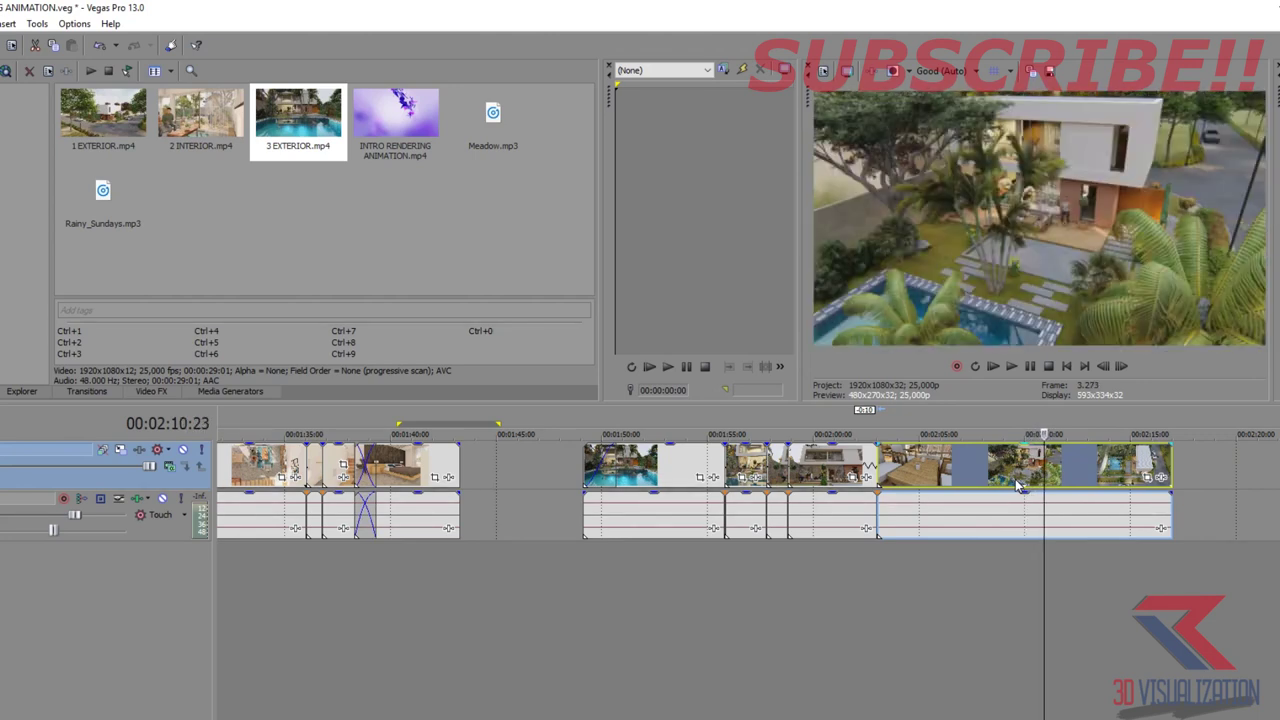
key("s")
key("Left")
key("Left")
key("Left")
key("Left")
key("Left")
key("Left")
key("Left")
key("Left")
key("Left")
key("Left")
key("Left")
key("Left")
key("Left")
key("Left")
key("Left")
key("Left")
key("Left")
key("Left")
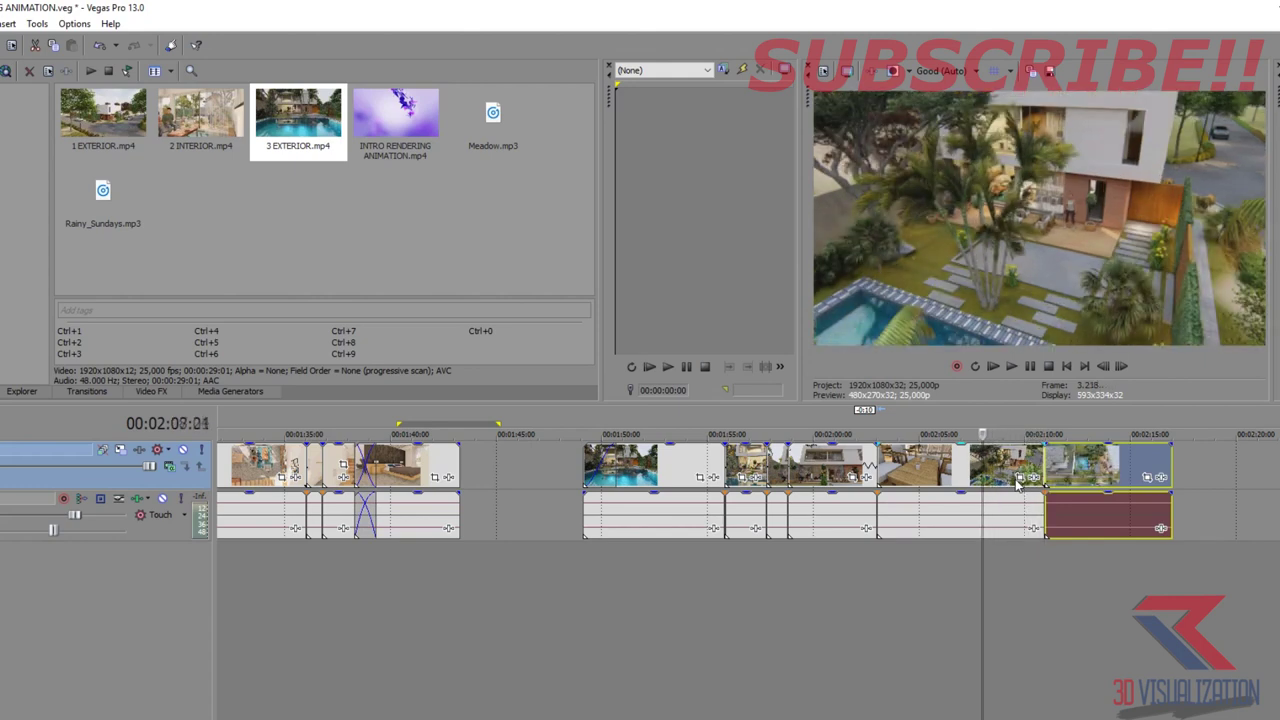
key("Left")
key("Left")
key("Left")
key("Left")
key("Left")
key("Left")
key("Left")
key("Left")
key("Left")
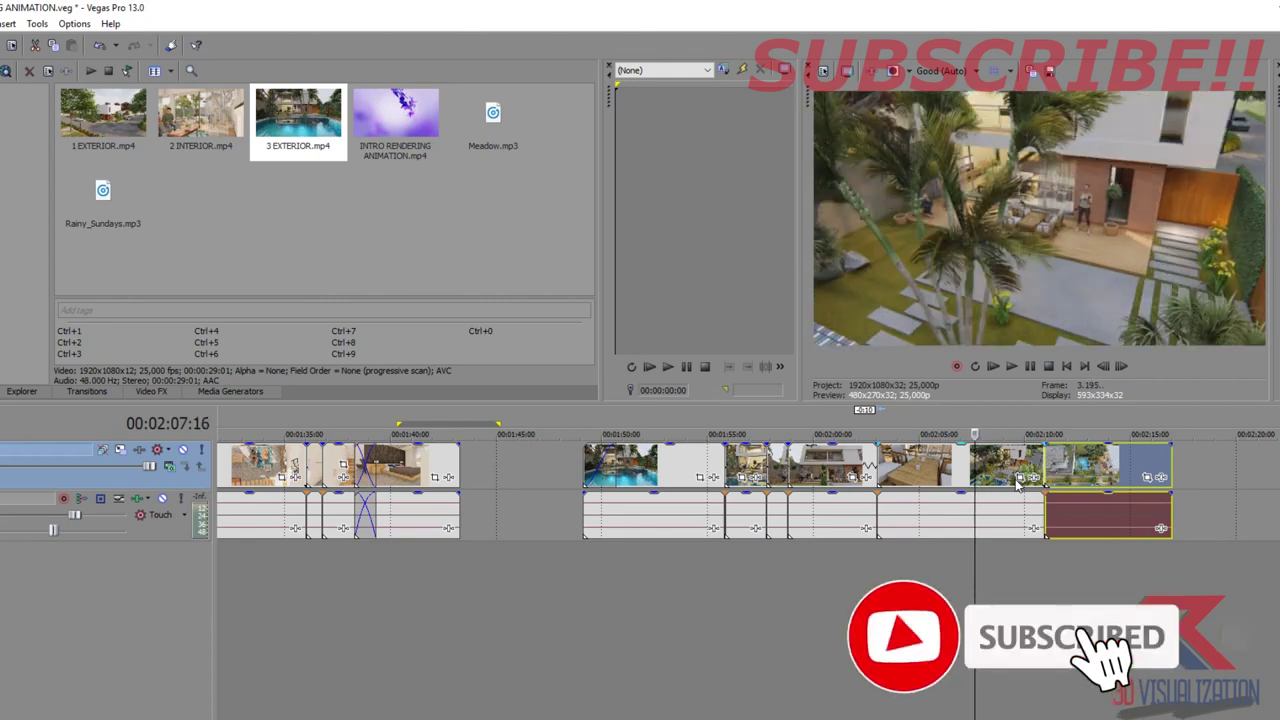
key("Left")
key("Left")
key("Left")
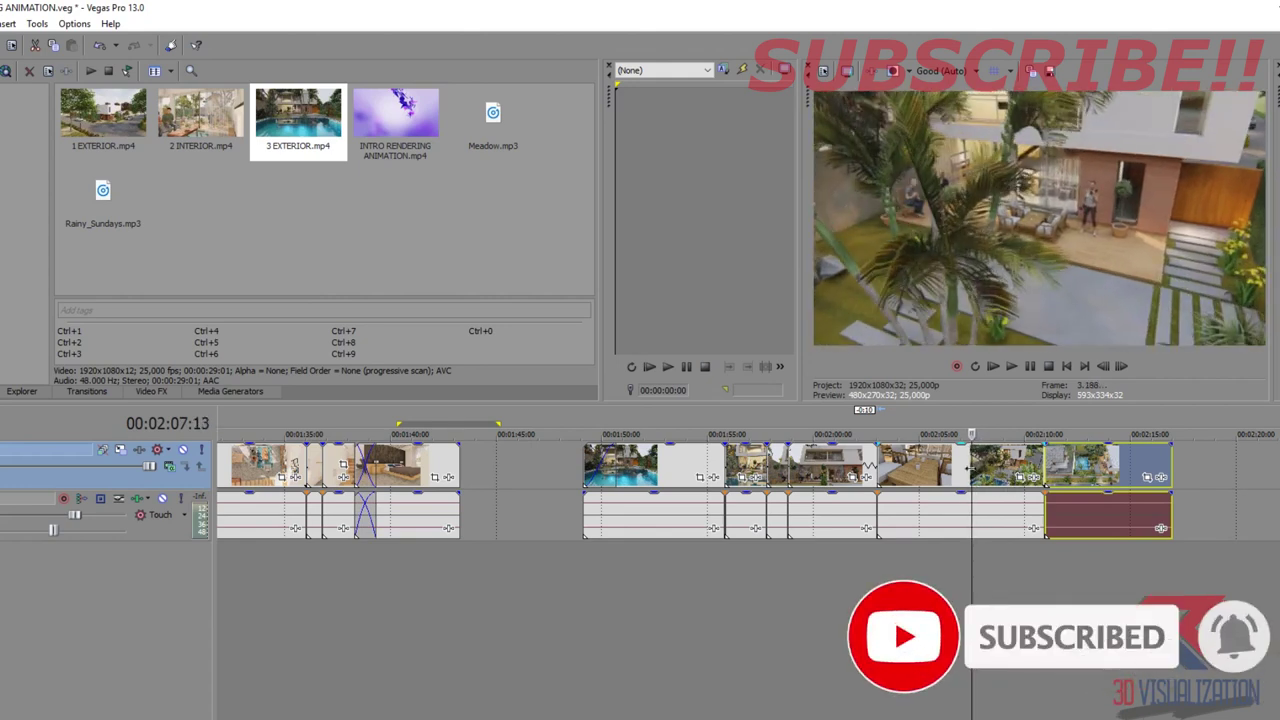
right_click(970, 467)
left_click(990, 563)
mouse_move(1055, 465)
left_mouse_down()
mouse_move(1108, 465)
mouse_move(1000, 460)
left_mouse_up()
left_click(988, 465)
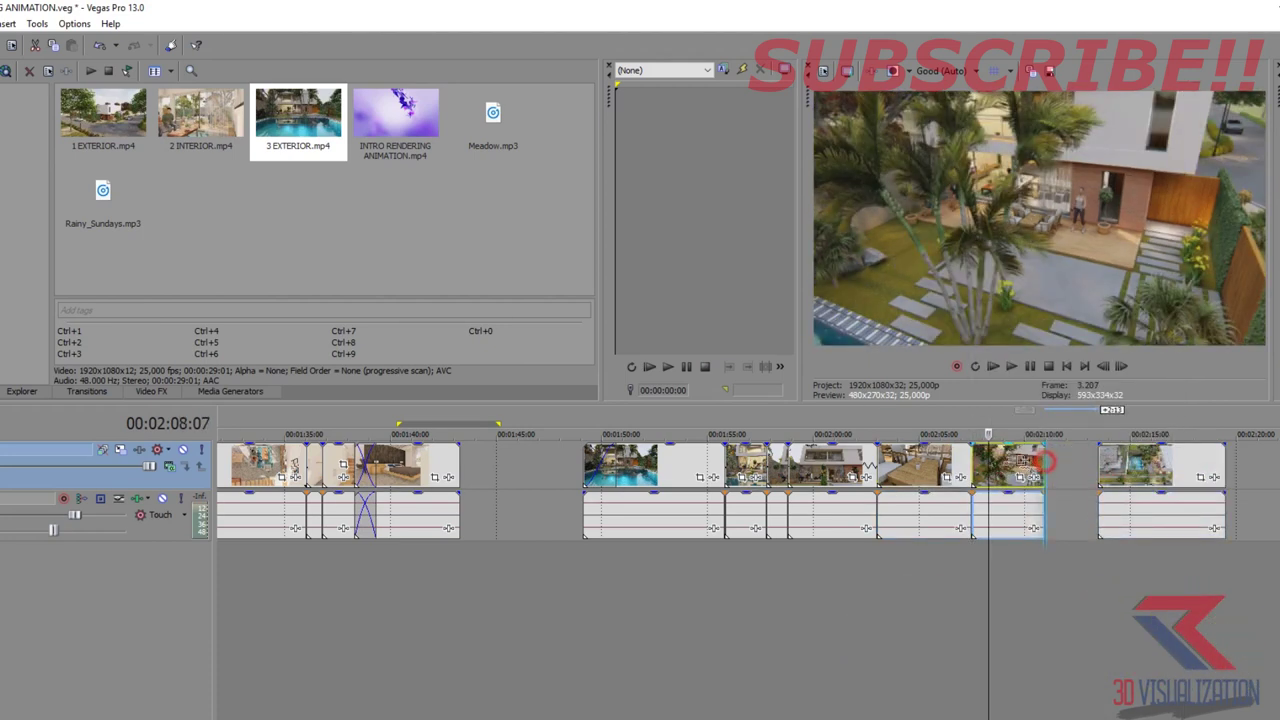
left_click_drag(1123, 470, 1080, 472)
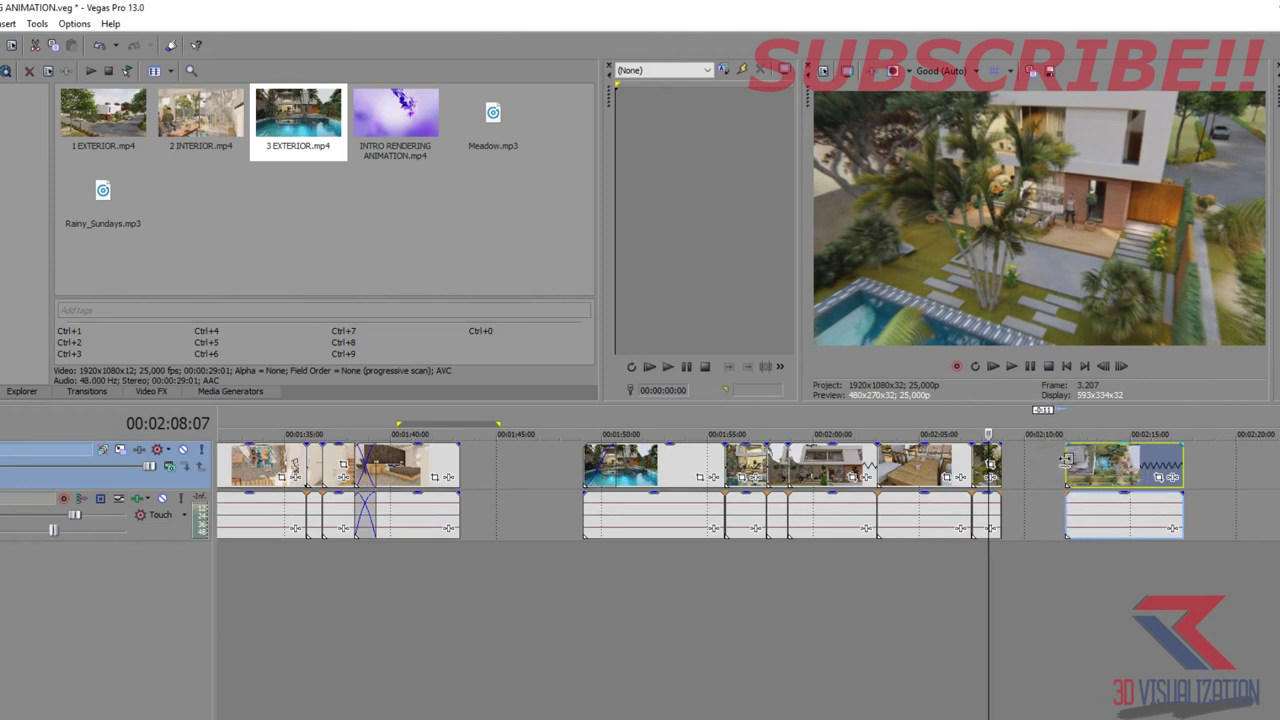
- Split the final aerial clip, trim the leftover piece and butt the clip against the previous one
left_click(1075, 468)
left_click(1084, 468)
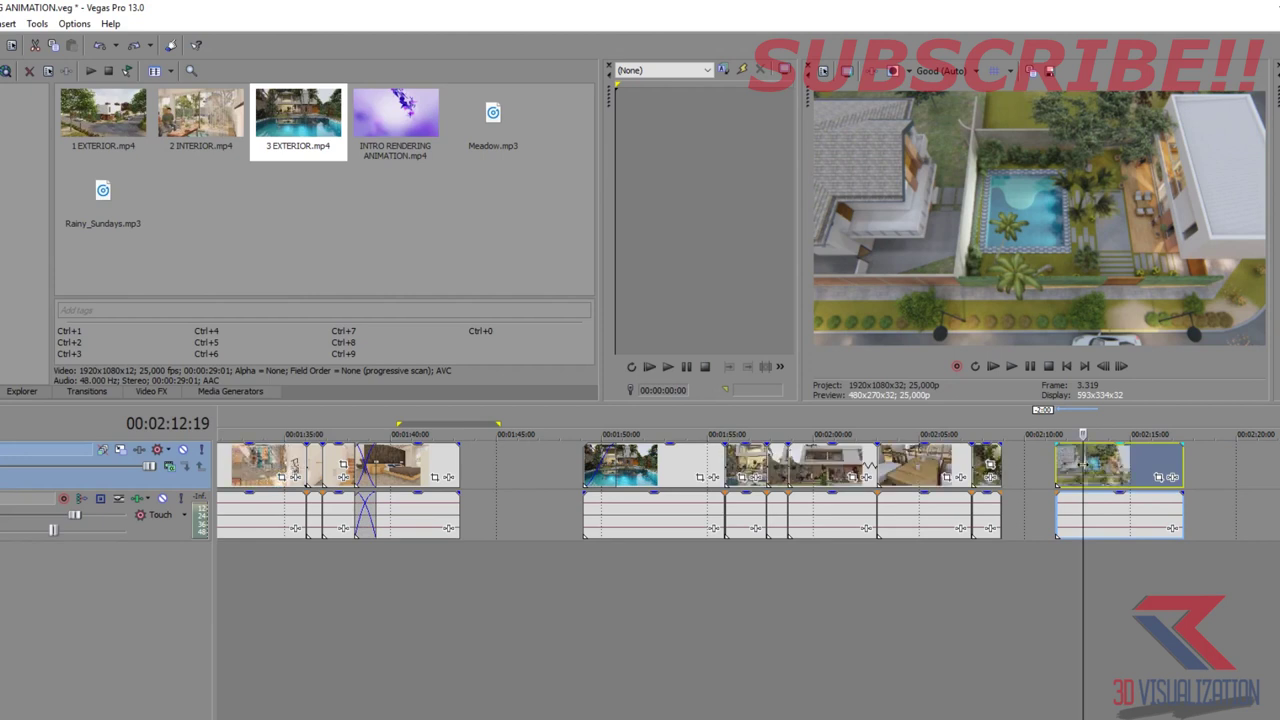
key("s")
left_click_drag(1057, 458, 1072, 458)
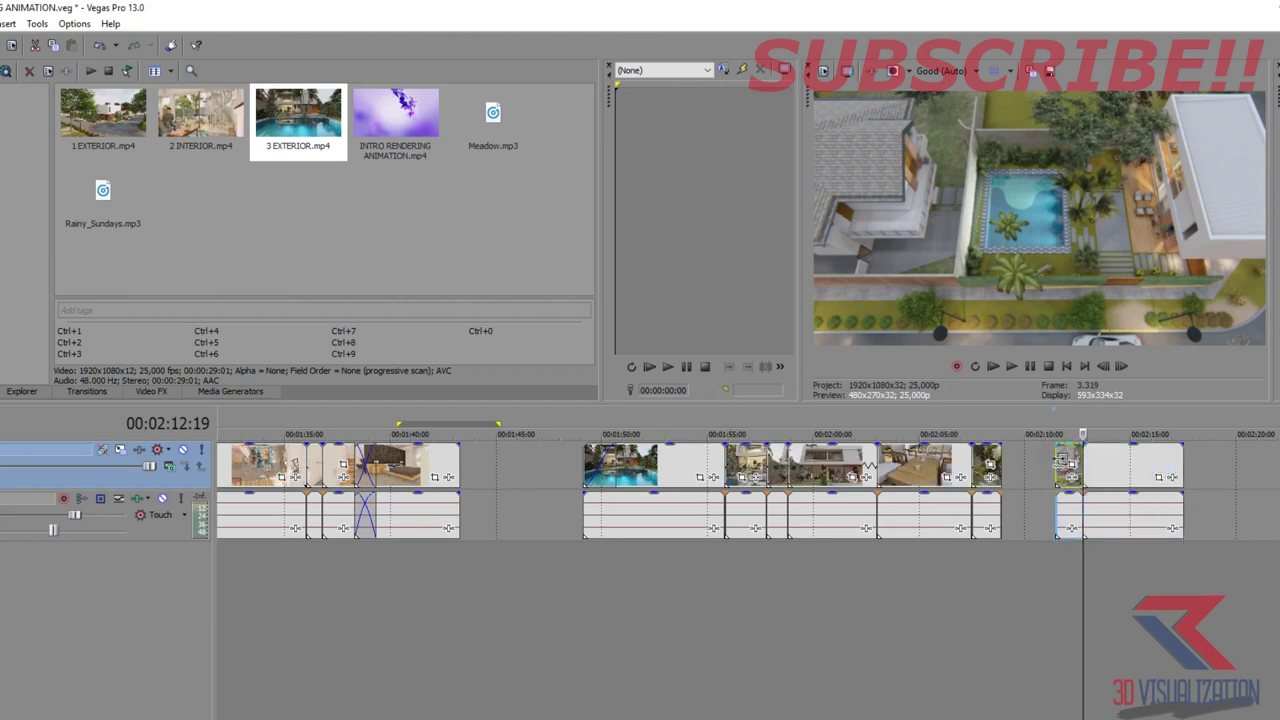
left_click(1101, 464)
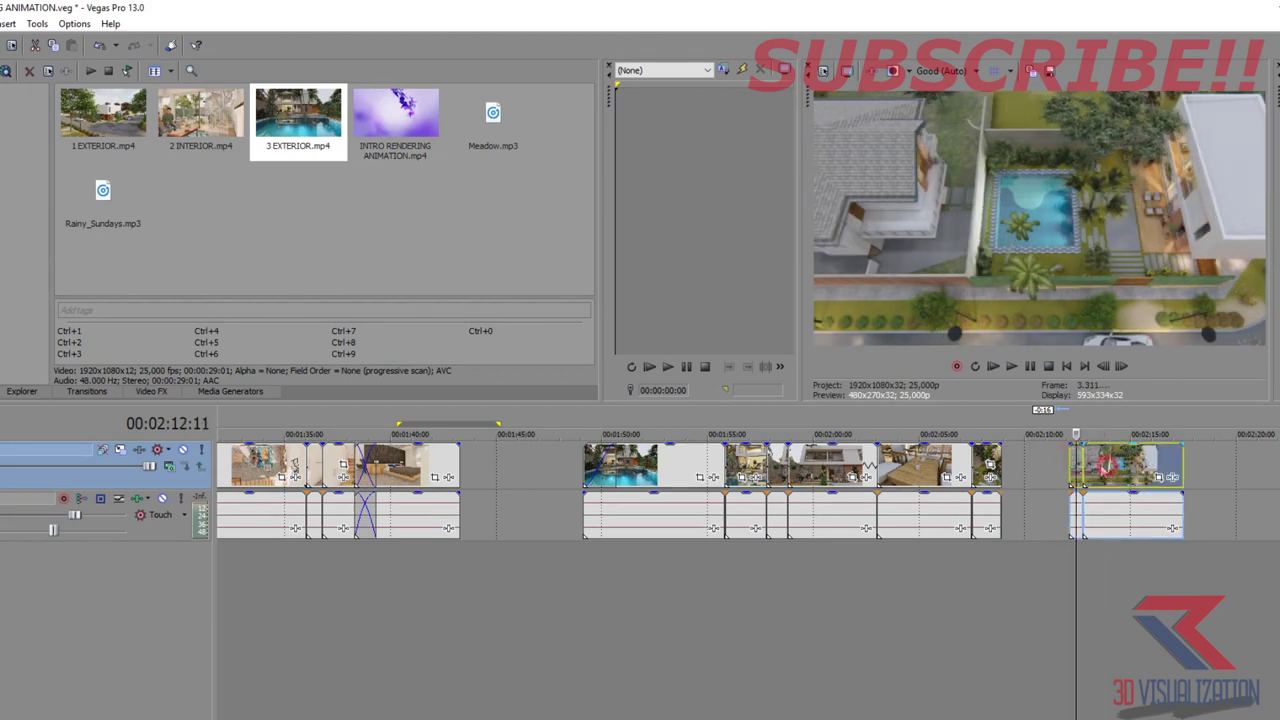
mouse_move(1101, 464)
left_mouse_down()
mouse_move(1086, 464)
mouse_move(1092, 476)
left_mouse_up()
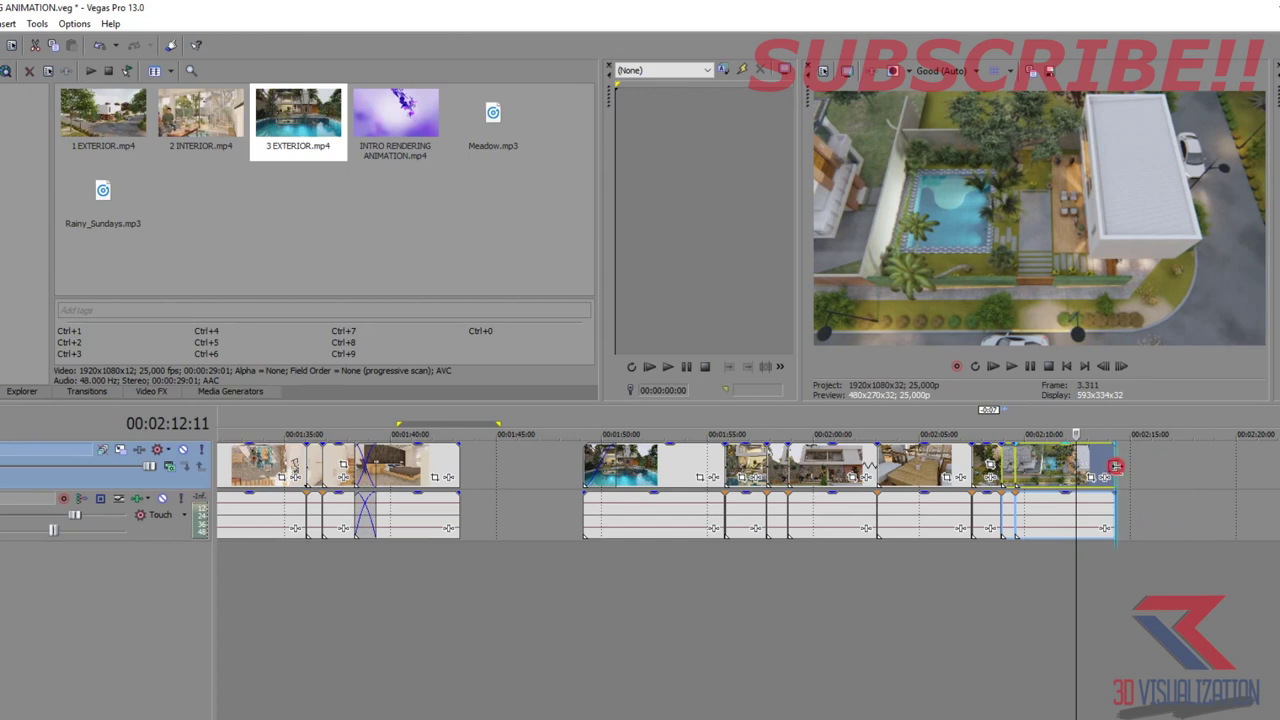
left_click(1145, 557)
- Group the clips of the closing exterior, interior and opening sections as three separate groups
scroll(1050, 517, "down", 5)
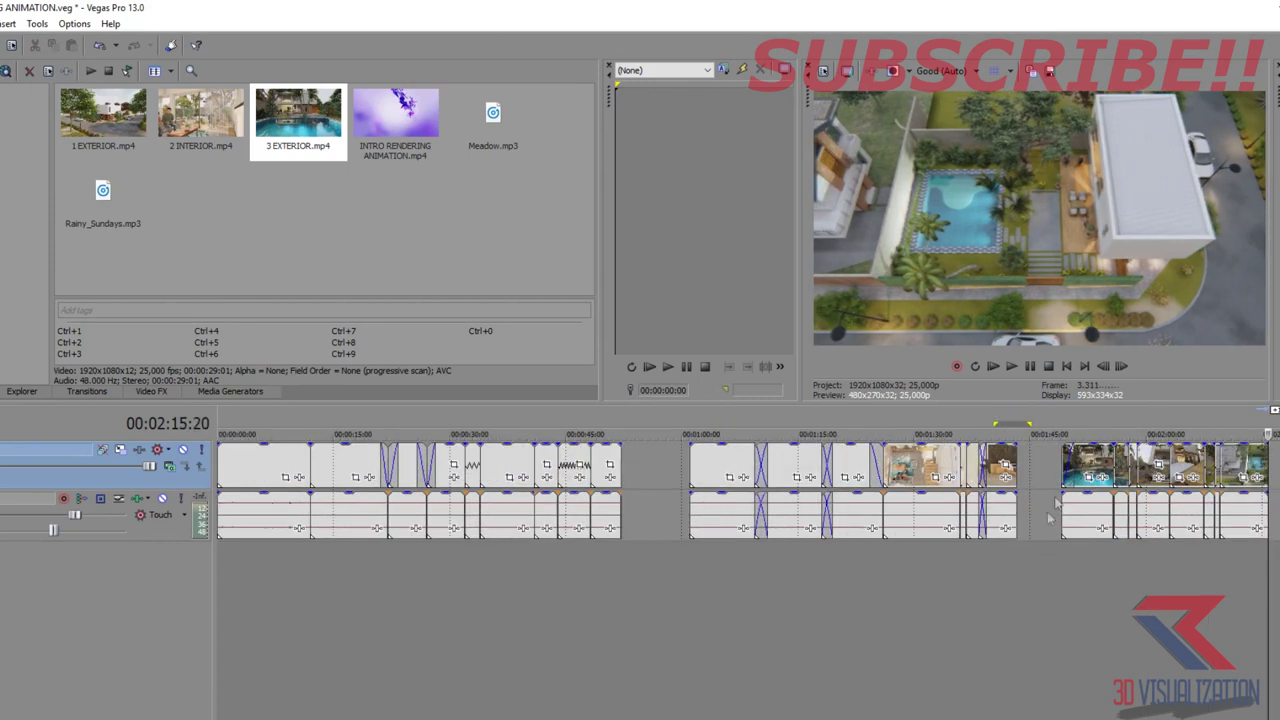
left_click(1080, 464)
left_click(1240, 466, "shift")
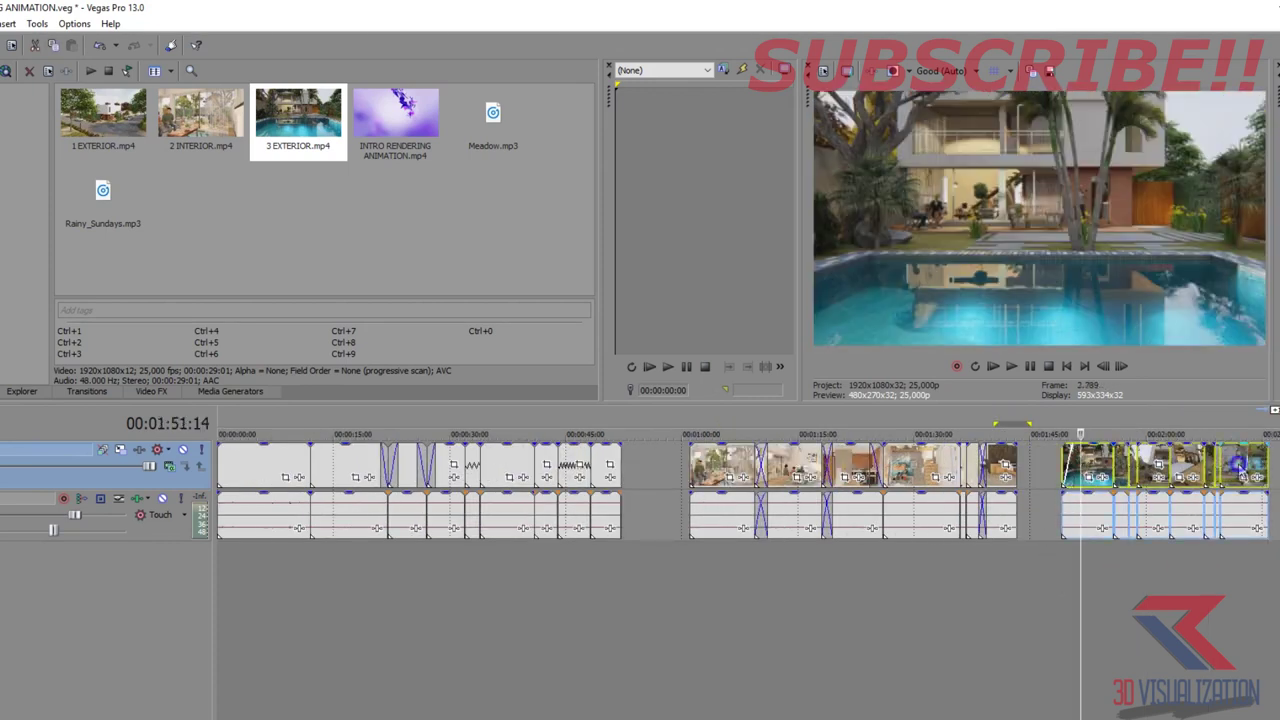
right_click(1240, 466)
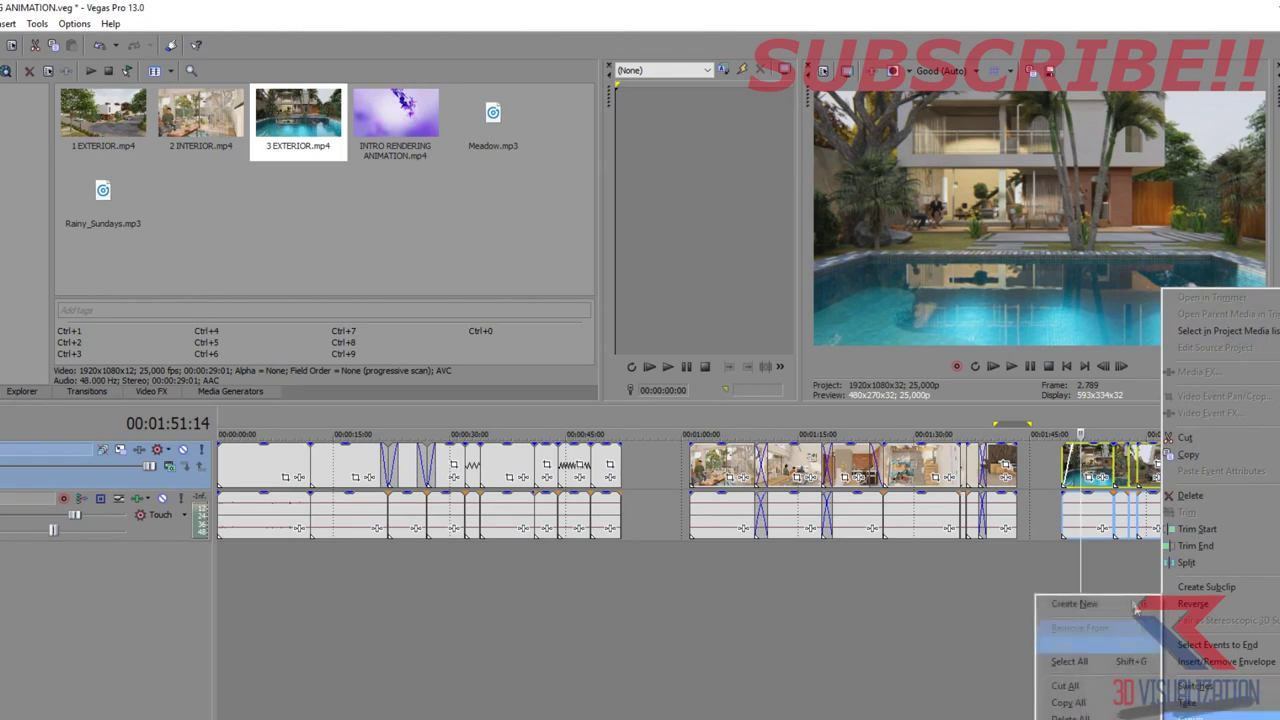
left_click(1126, 605)
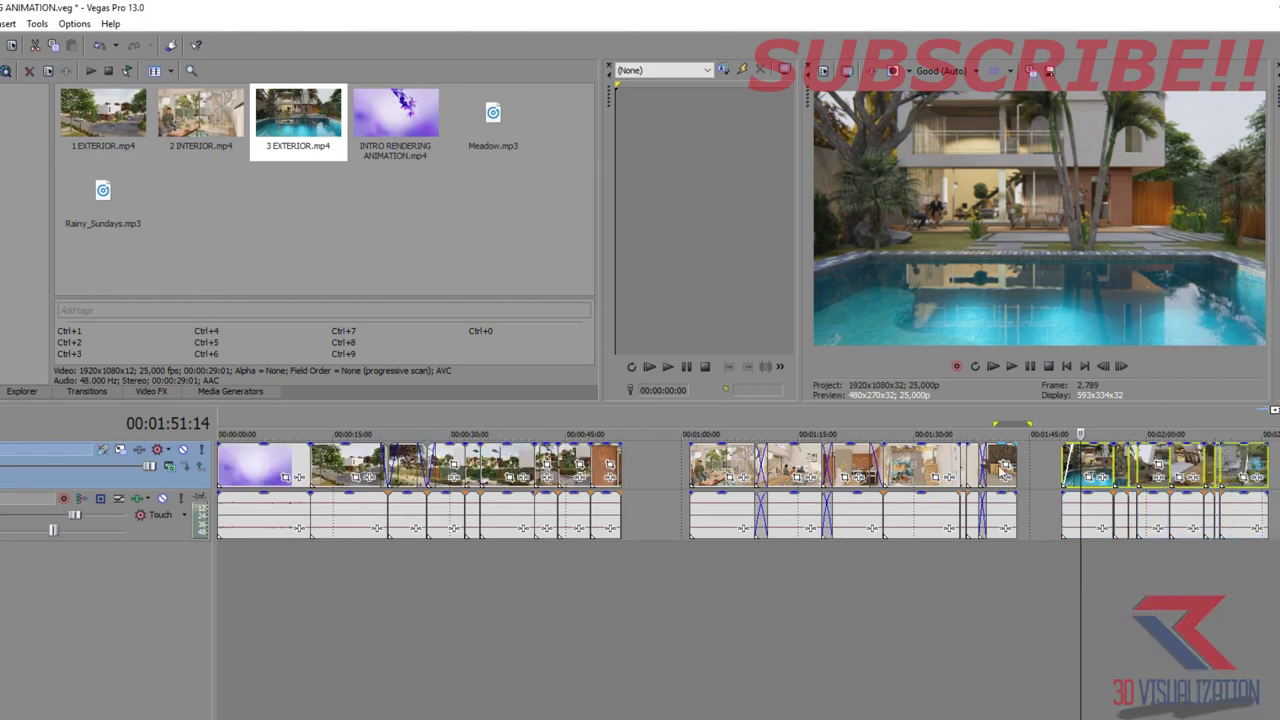
left_click(995, 462)
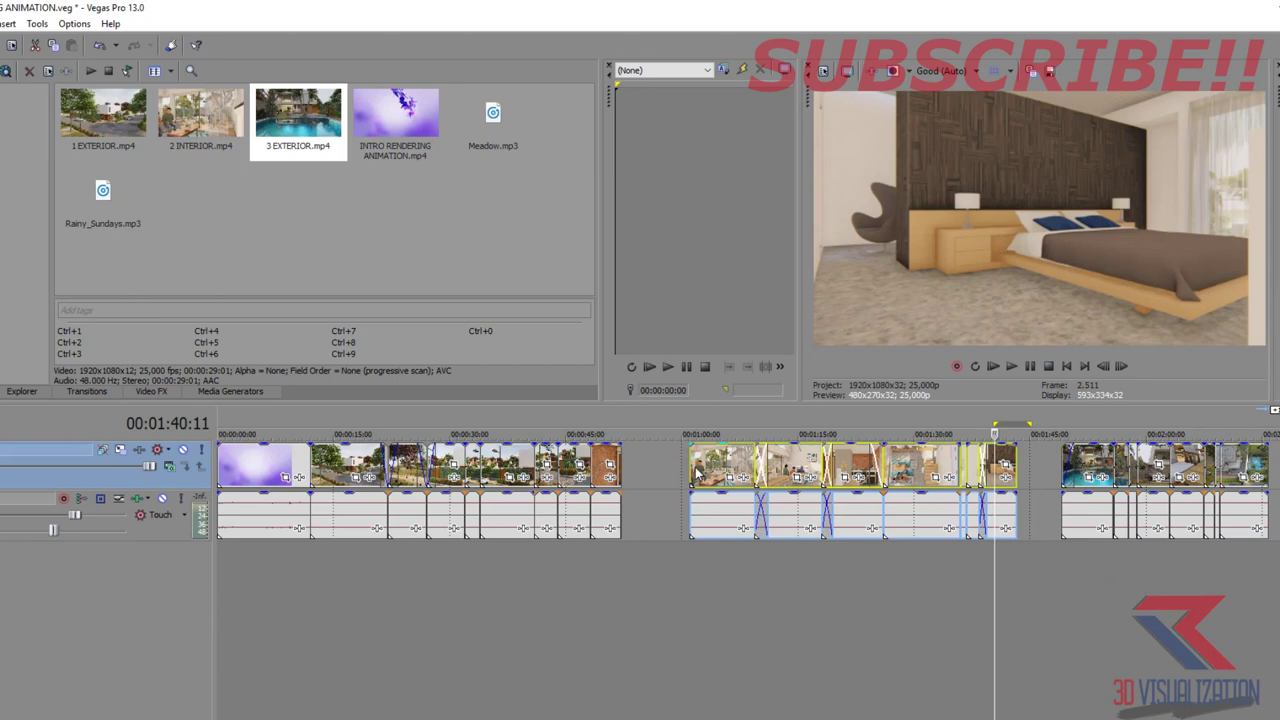
right_click(695, 467)
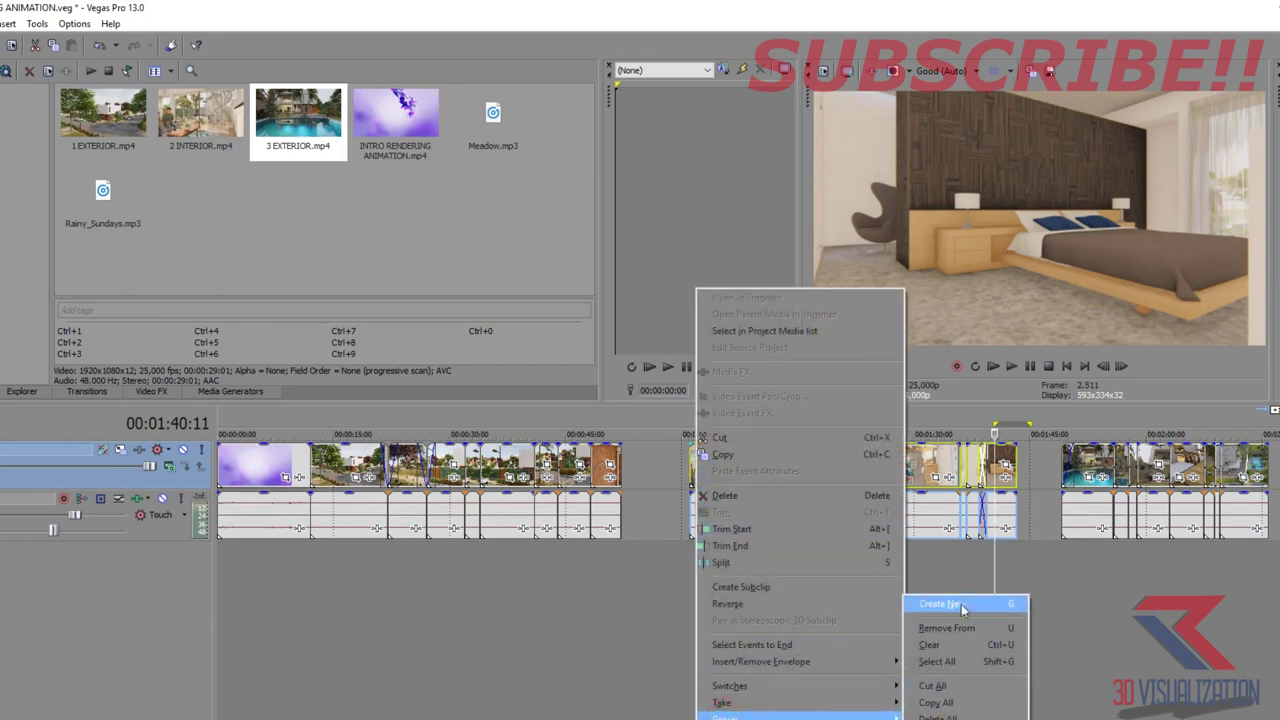
left_click(962, 606)
left_click(600, 472)
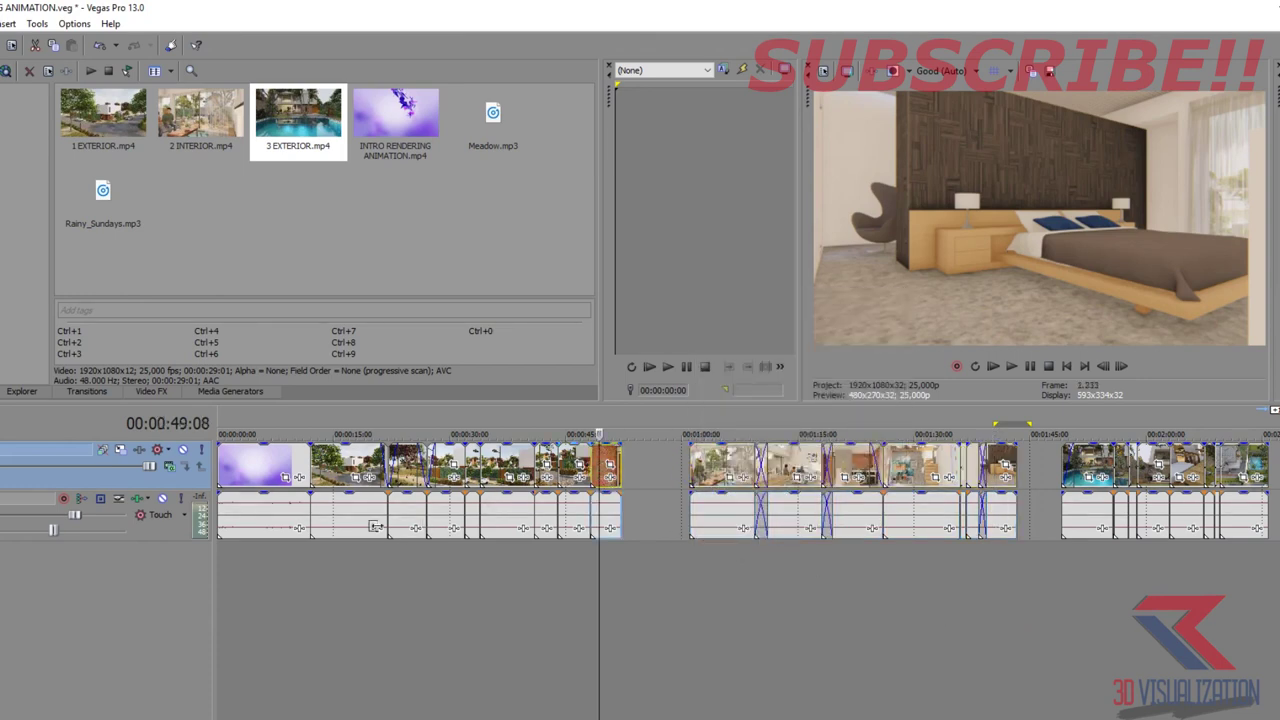
left_click(272, 472)
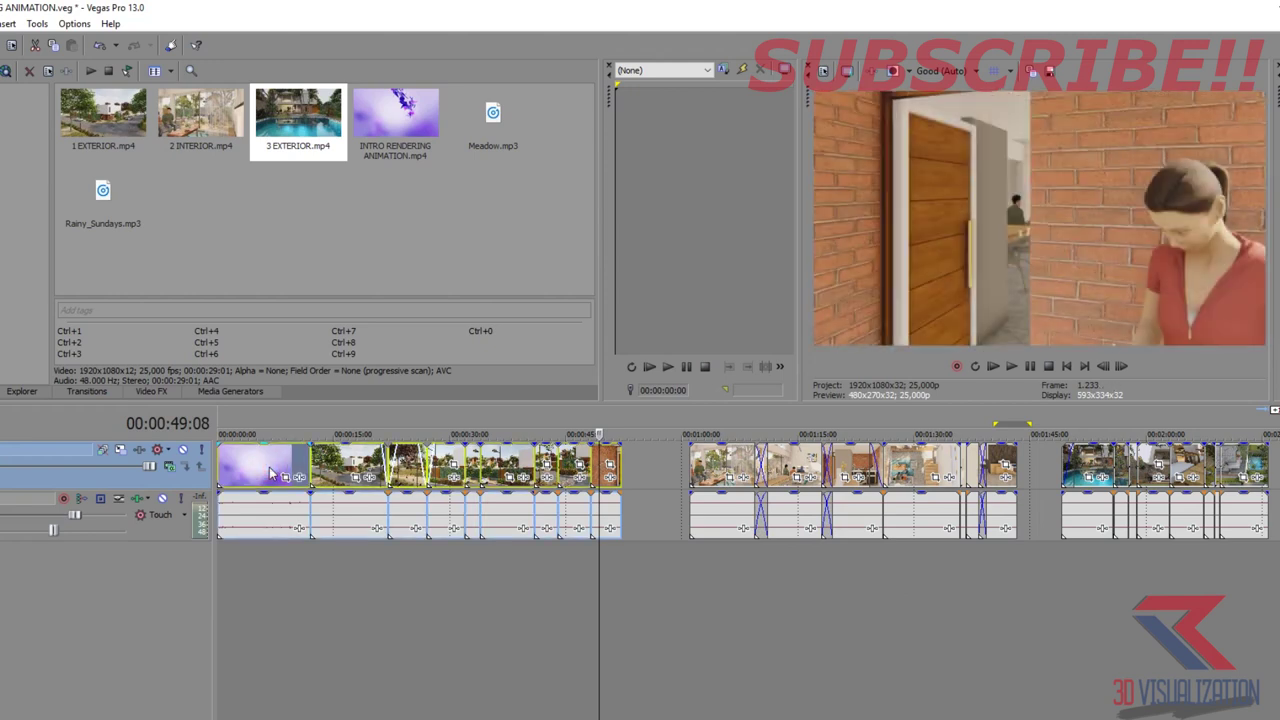
right_click(270, 470)
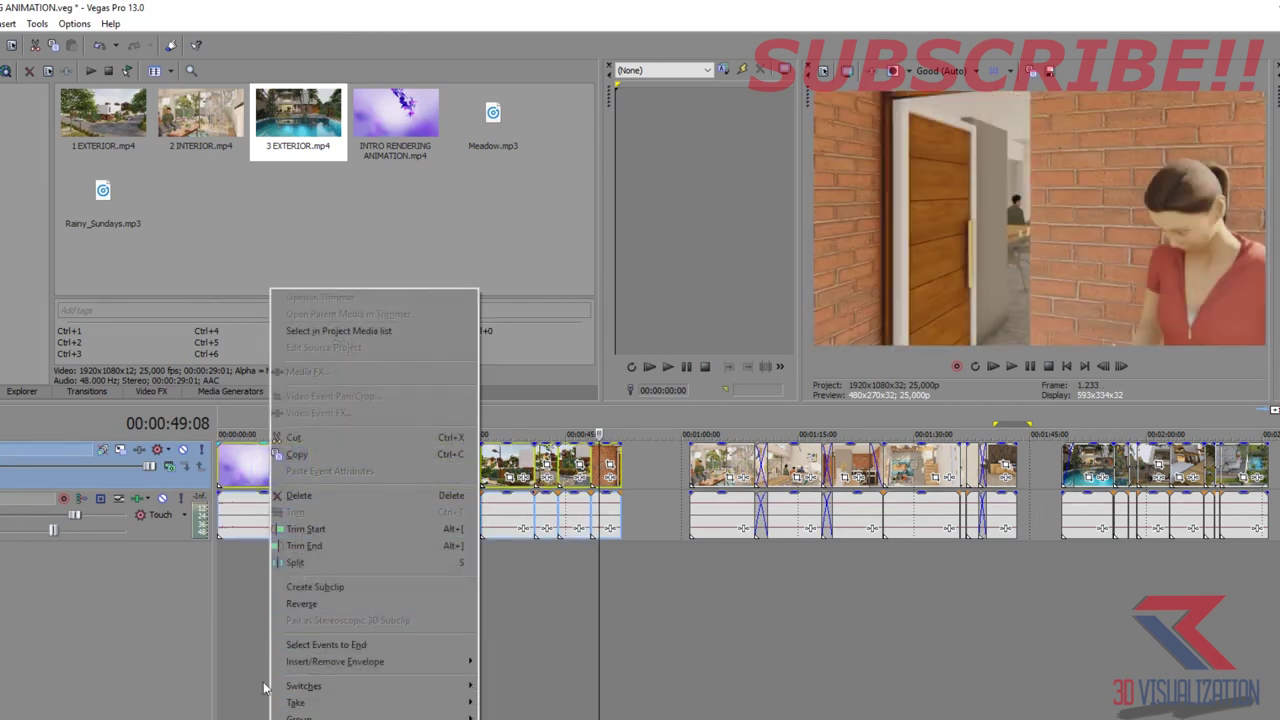
mouse_move(370, 716)
left_click(566, 607)
- Slide the interior video clips left until they meet the opening section
left_click(712, 462)
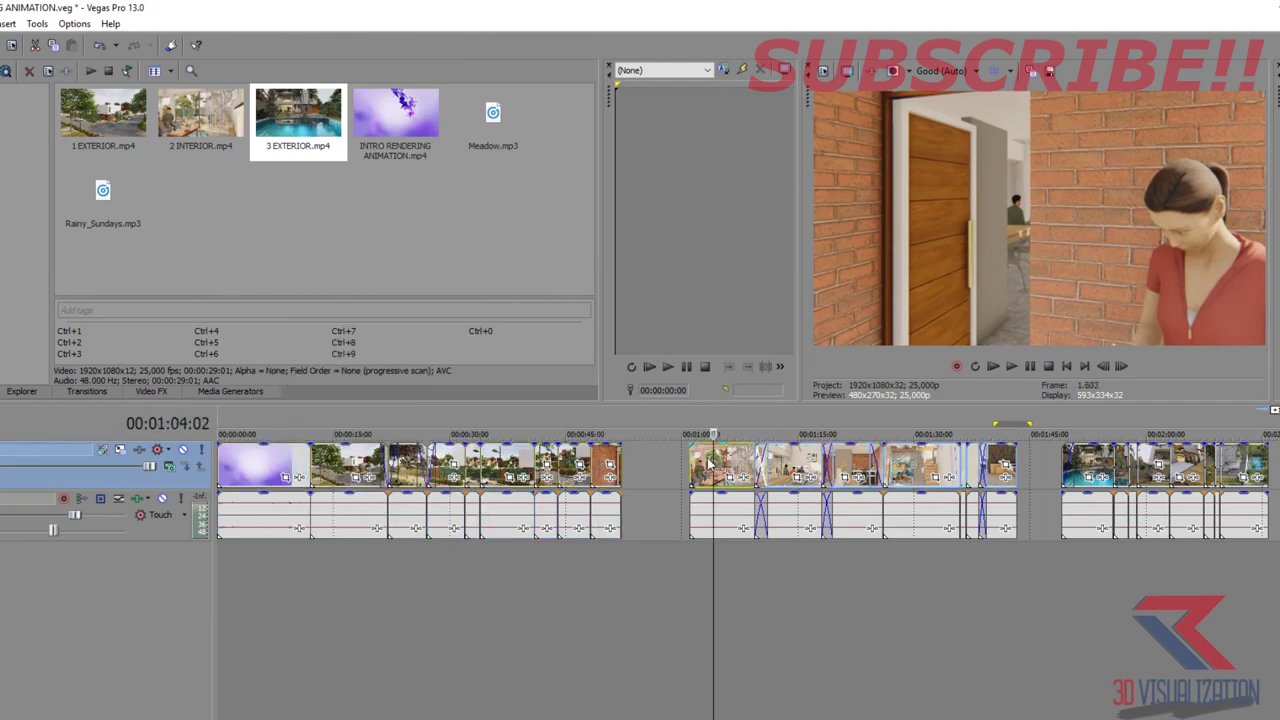
left_click(693, 444)
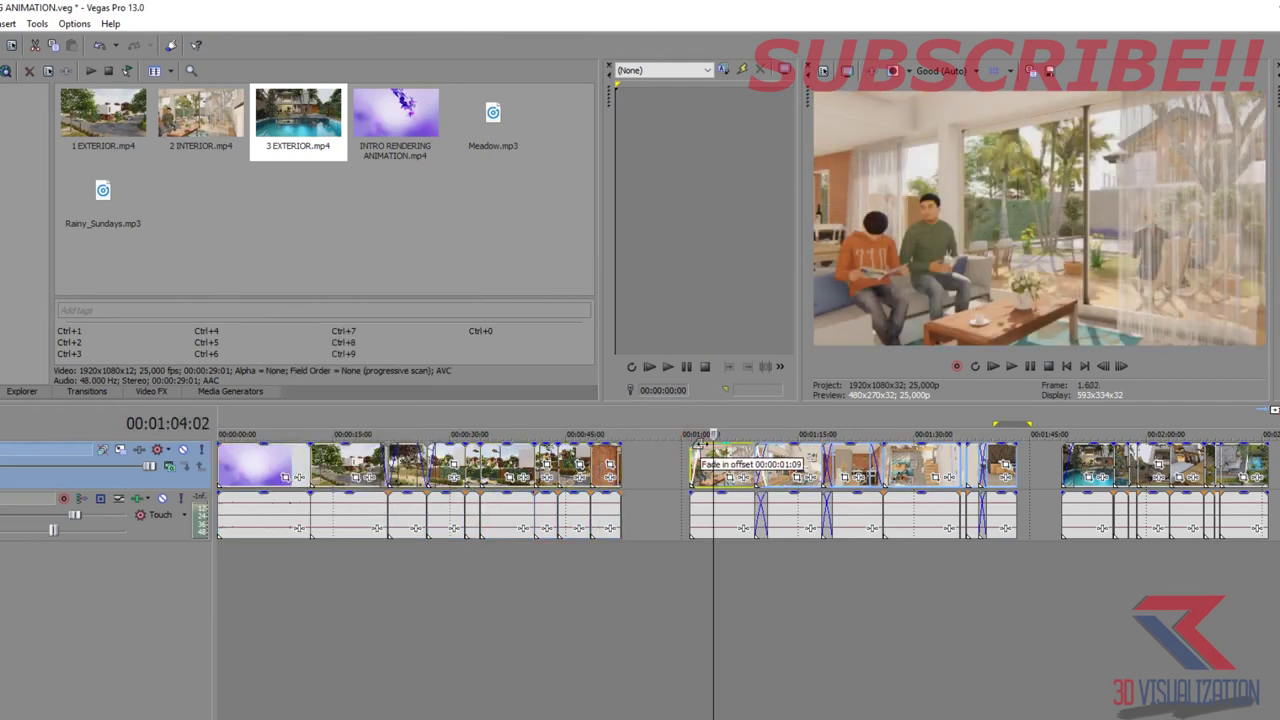
left_click_drag(722, 465, 698, 470)
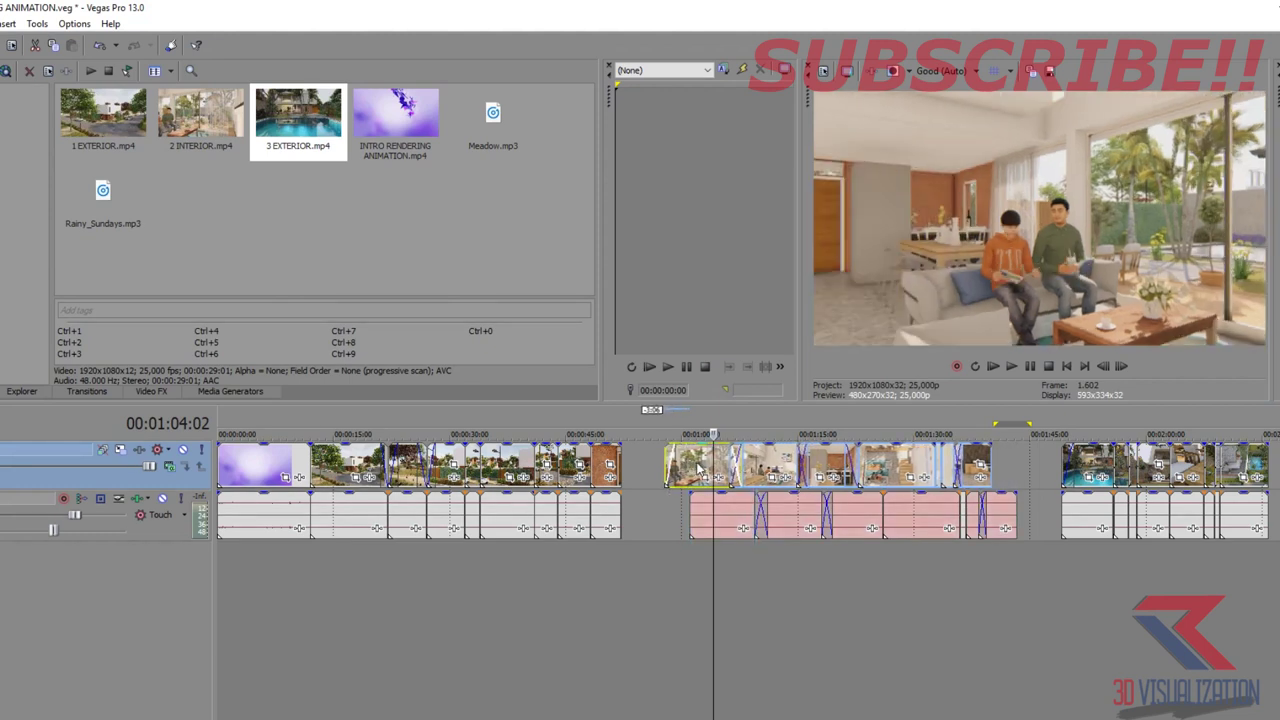
left_click_drag(697, 468, 652, 470)
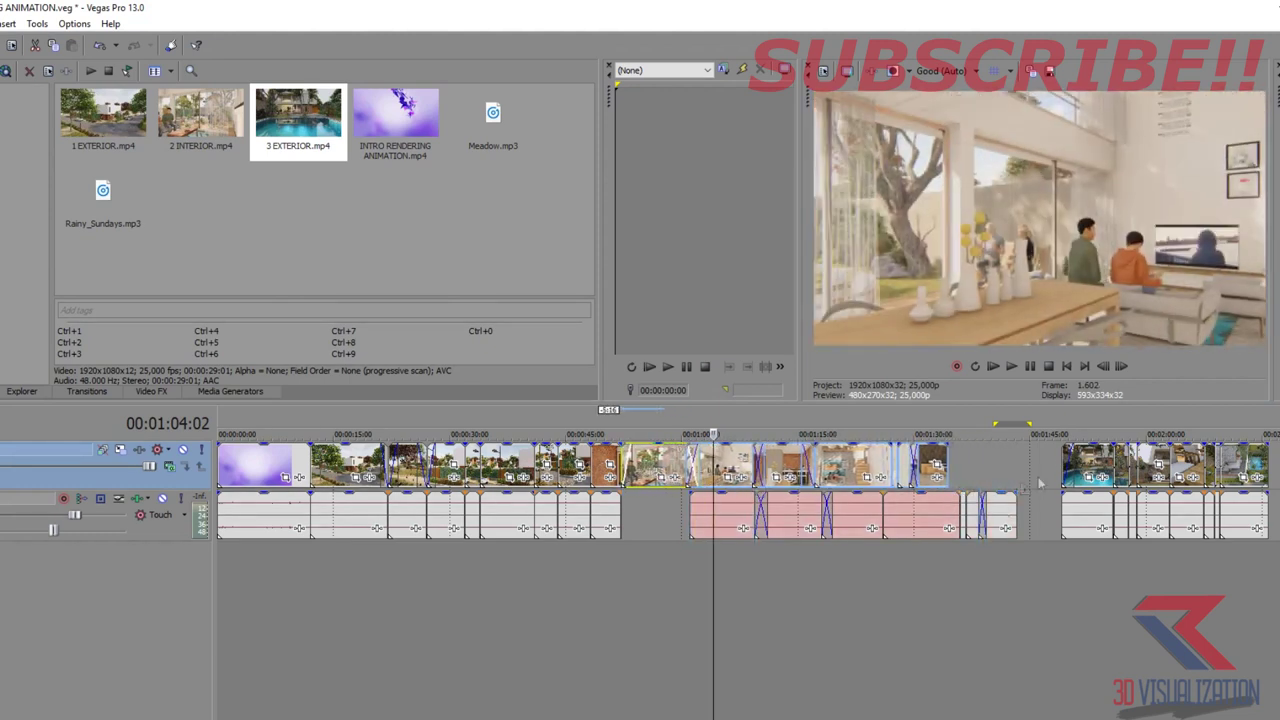
- Delete the four audio events under the interior clips and two small leftover audio pieces
left_click(910, 524)
key("Delete")
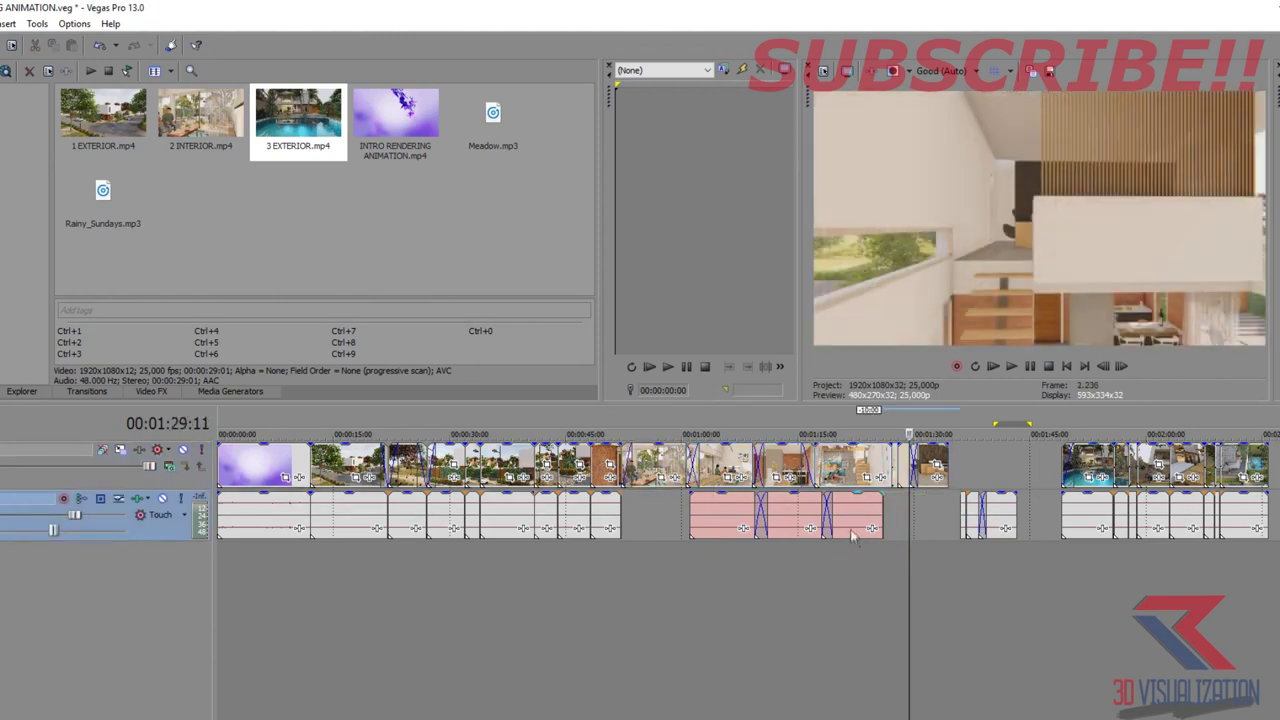
left_click(853, 537)
key("Delete")
left_click(808, 530)
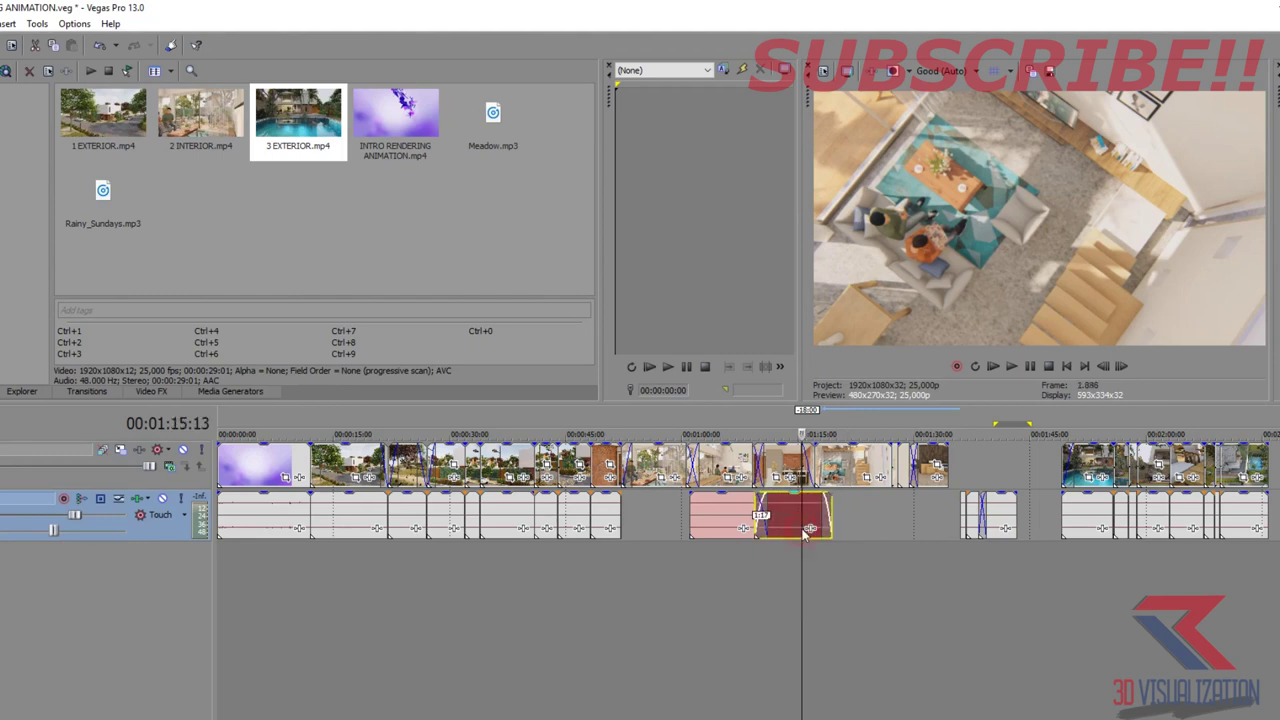
key("Delete")
left_click(750, 520)
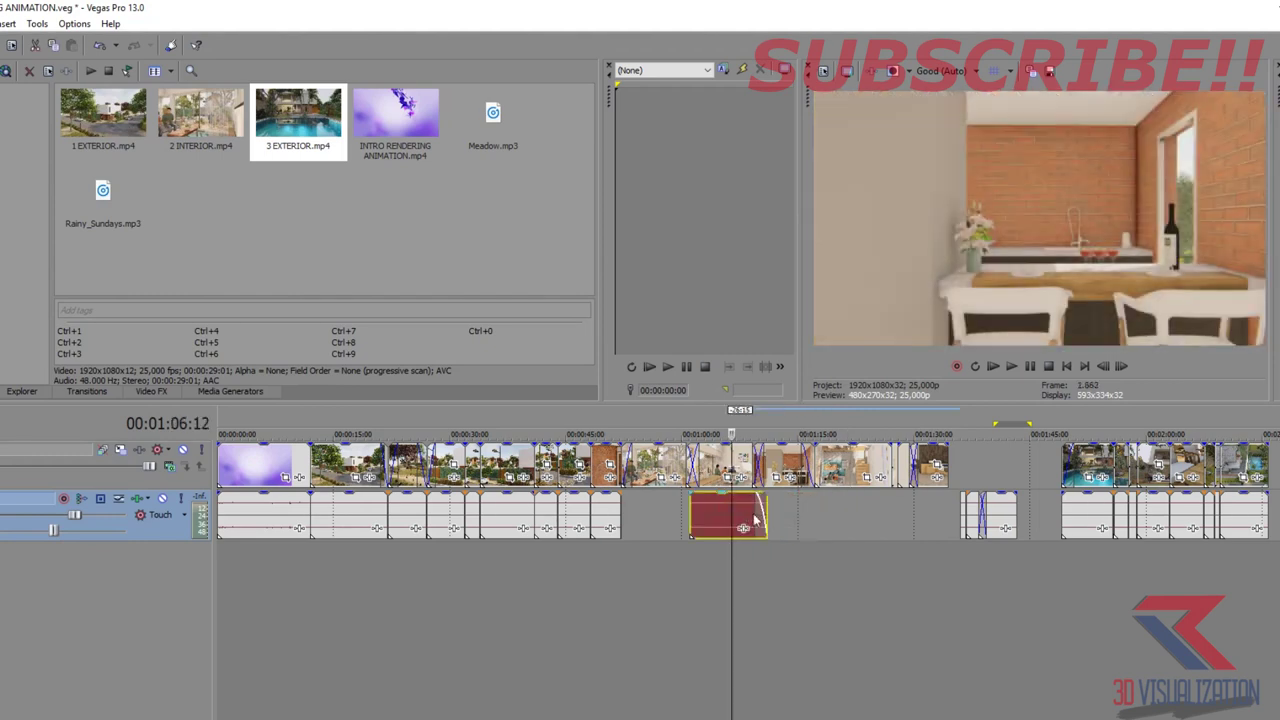
key("Delete")
left_click(986, 516)
key("Delete")
left_click(980, 515)
key("Delete")
- Delete the audio events under the closing pool section
left_click(963, 516)
key("Delete")
left_click(1068, 520)
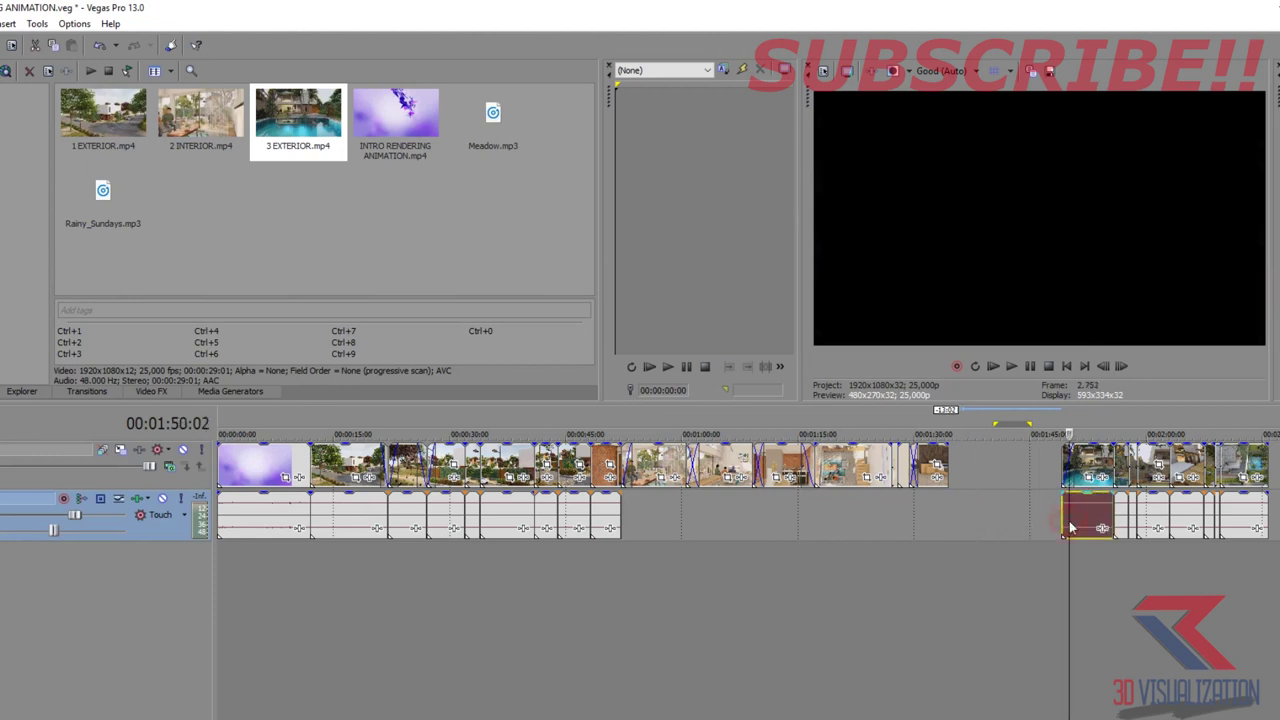
key("Delete")
key("Delete")
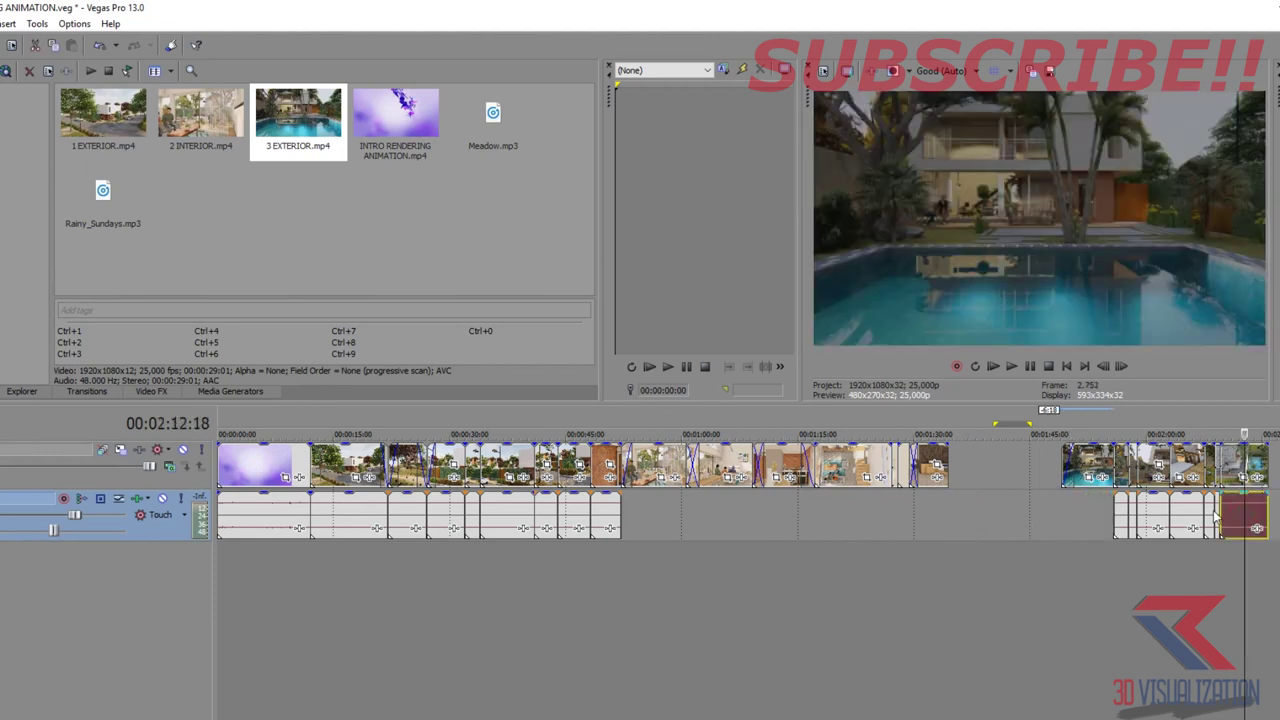
left_click(1213, 515)
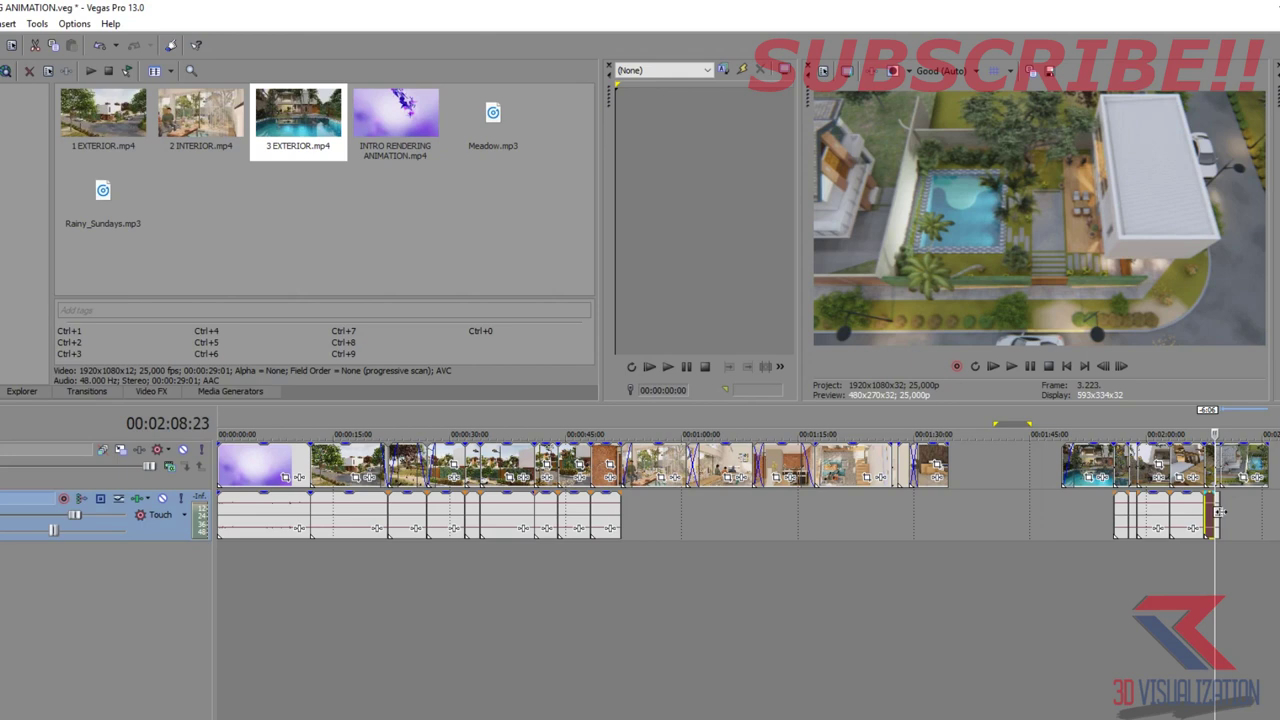
left_click(1190, 515)
key("Delete")
left_click(1217, 522)
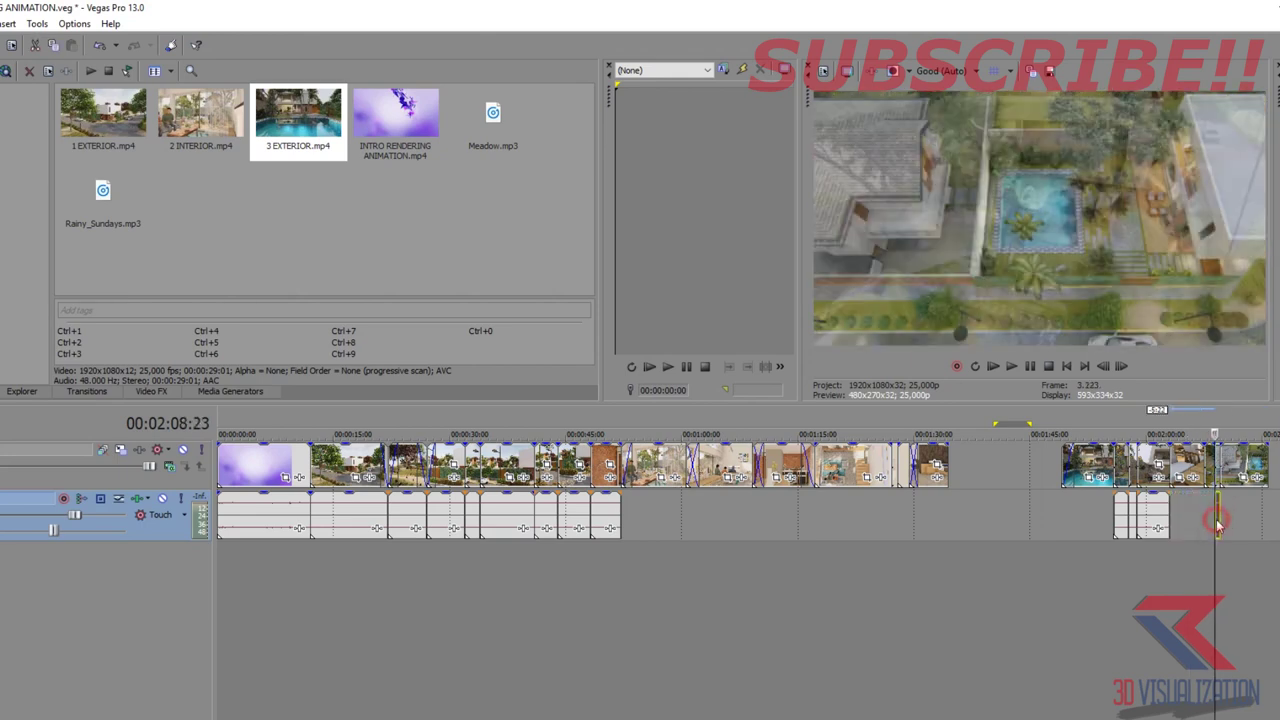
left_click(1160, 515)
key("Delete")
left_click(1122, 507)
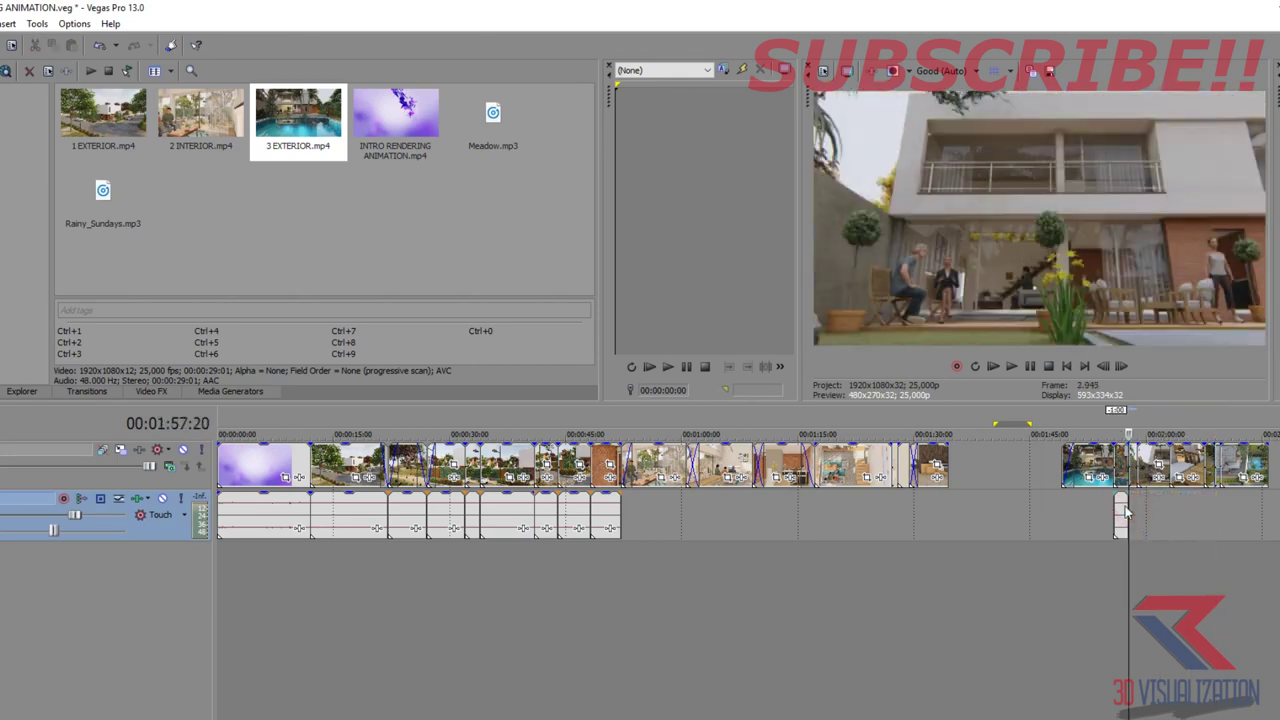
left_click(1082, 465)
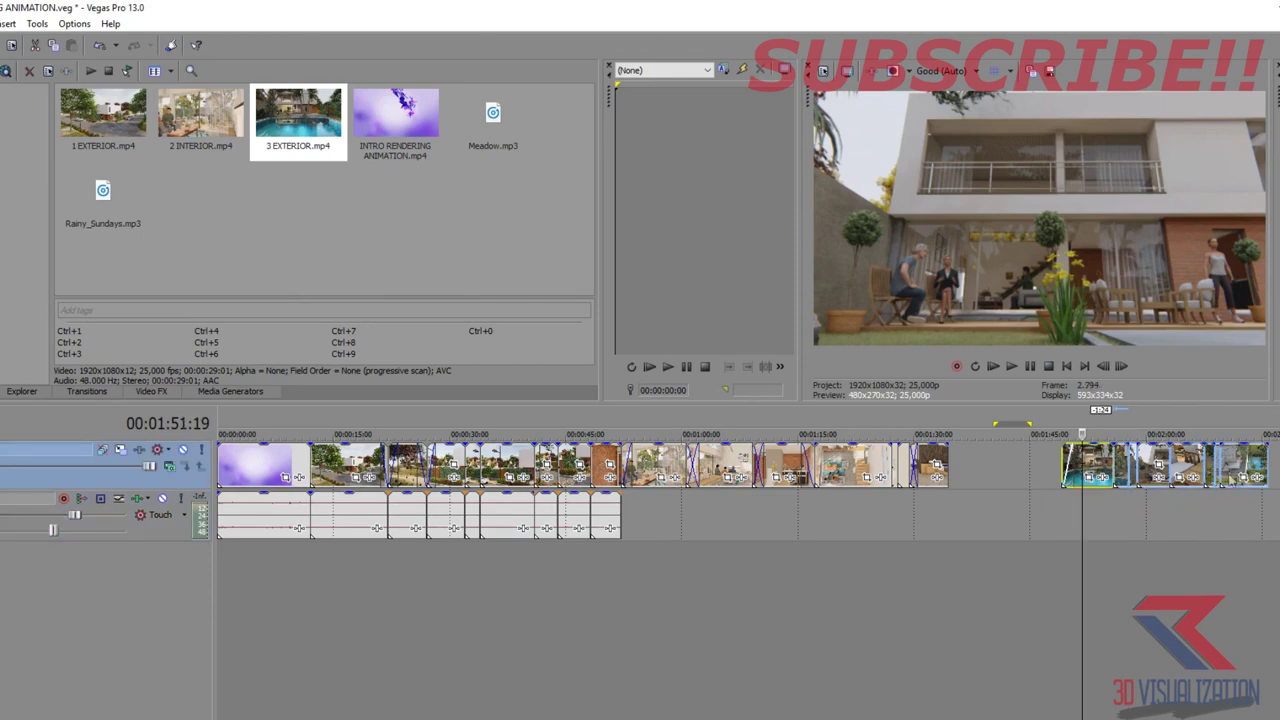
- Butt the pool group against the interior clips, add Meadow.mp3 from the start and play back
left_click_drag(1098, 468, 985, 474)
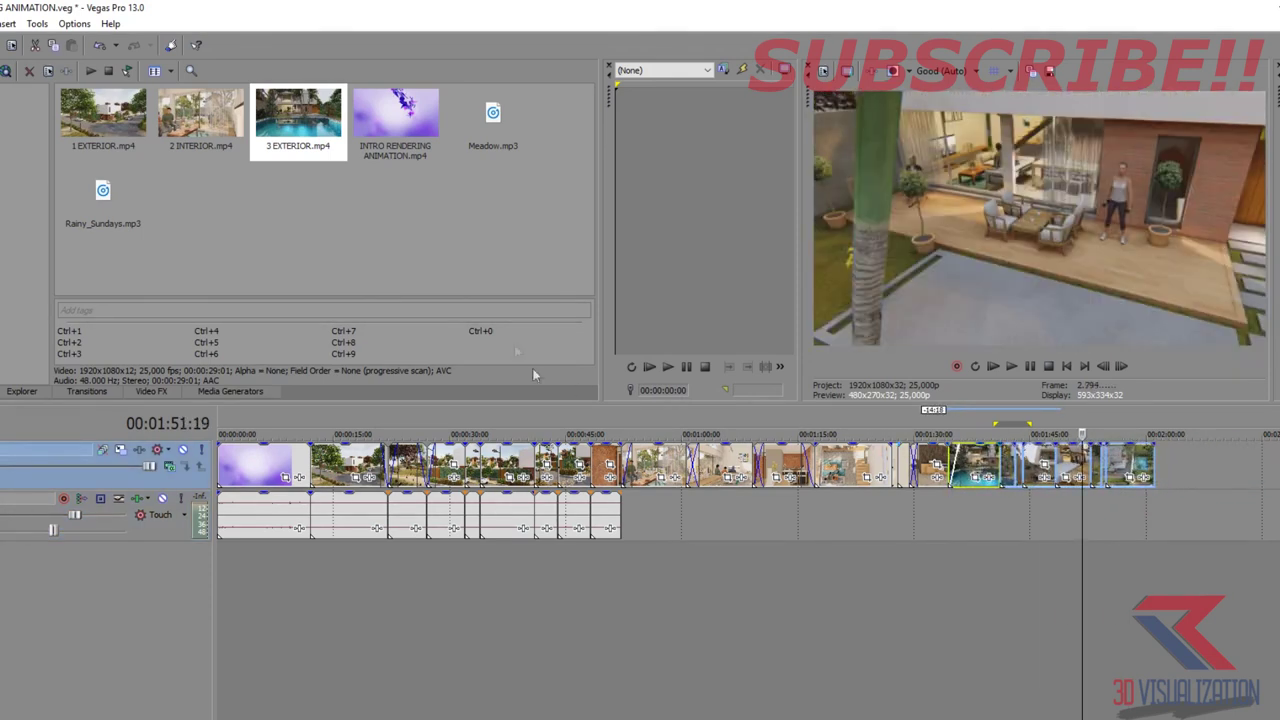
left_click_drag(458, 113, 258, 576)
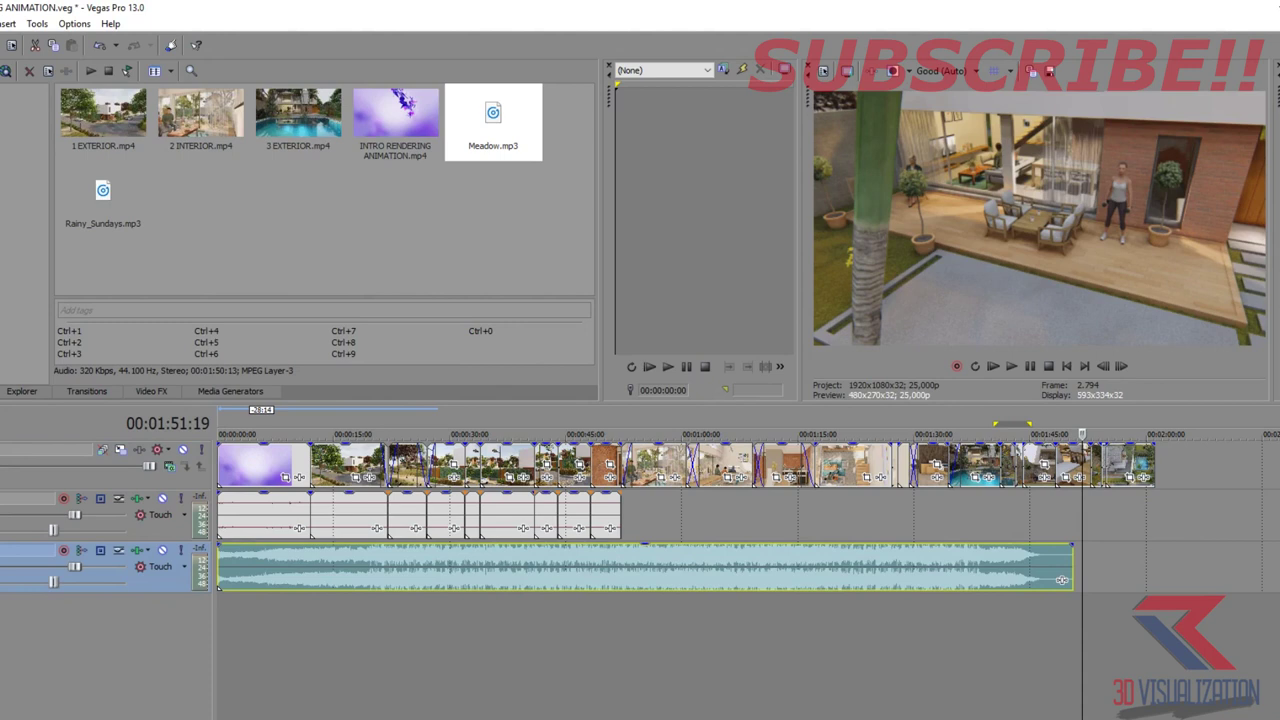
key("Home")
key("space")
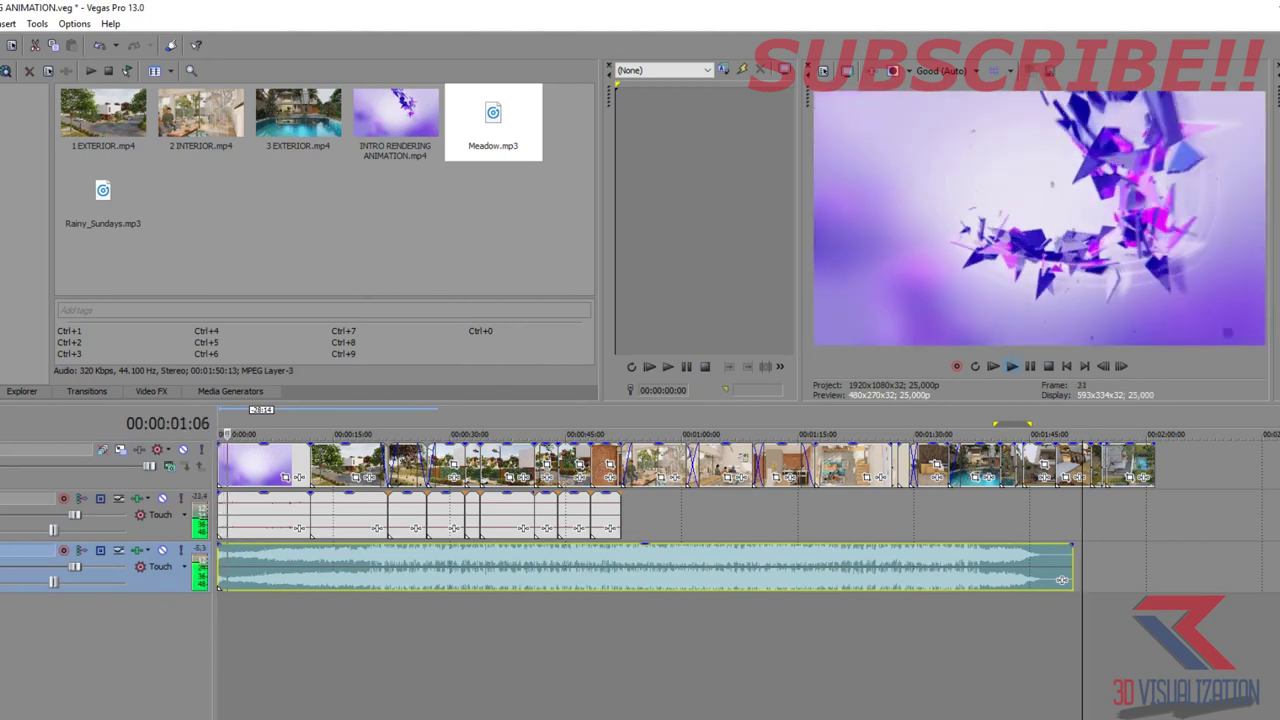
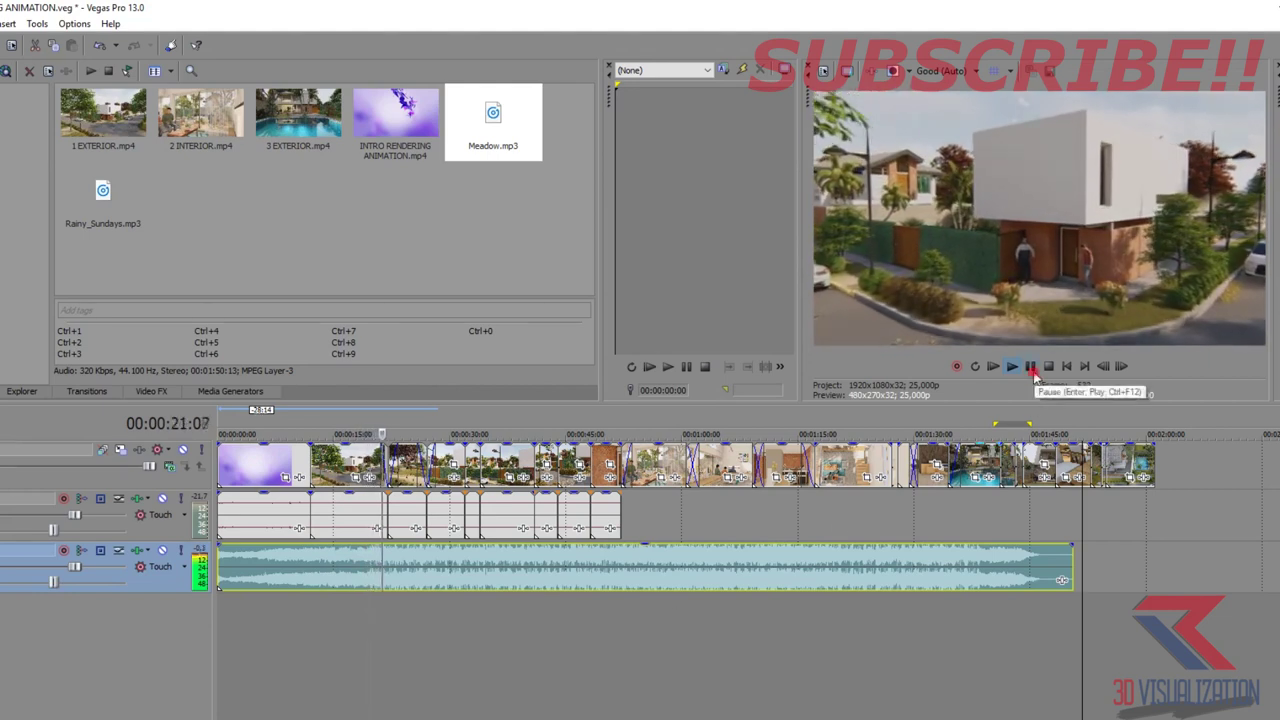
- Add Rainy_Sundays.mp3 to a new music track with a fade-in, and play it back
key("Return")
mouse_move(110, 193)
left_mouse_down()
mouse_move(339, 630)
mouse_move(368, 628)
left_mouse_up()
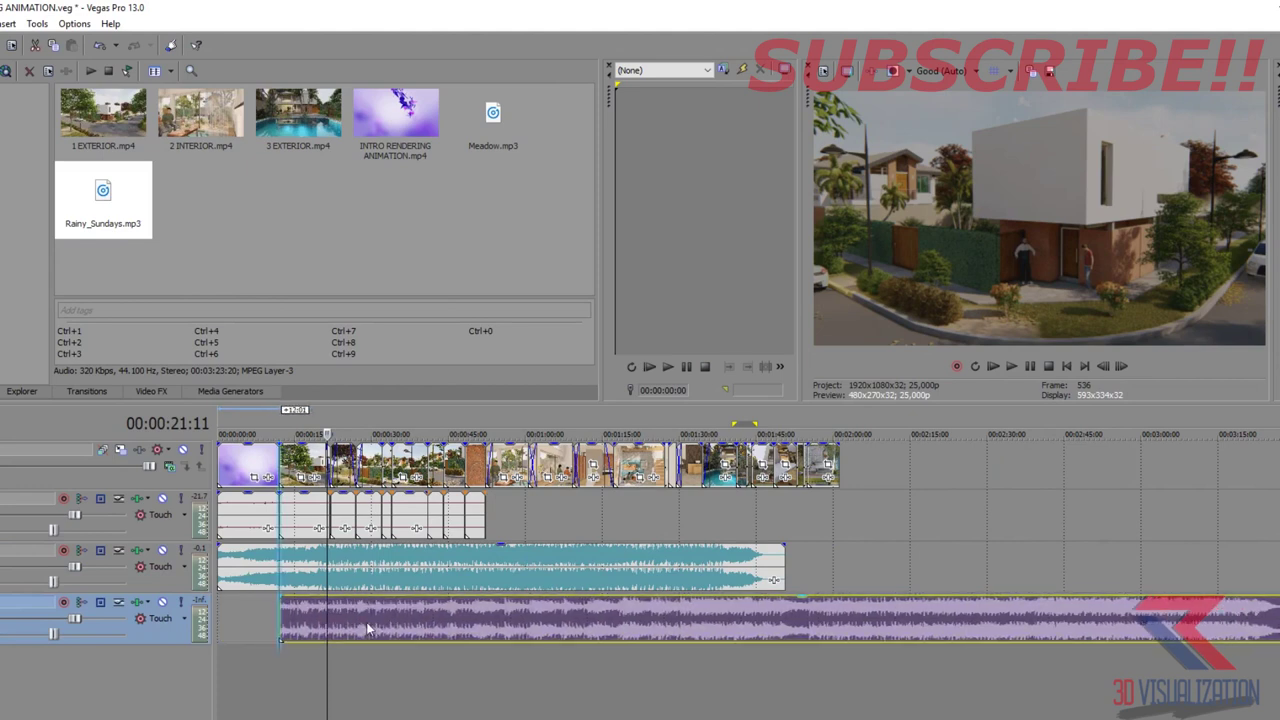
mouse_move(326, 562)
left_mouse_down()
mouse_move(293, 585)
mouse_move(339, 598)
left_mouse_up()
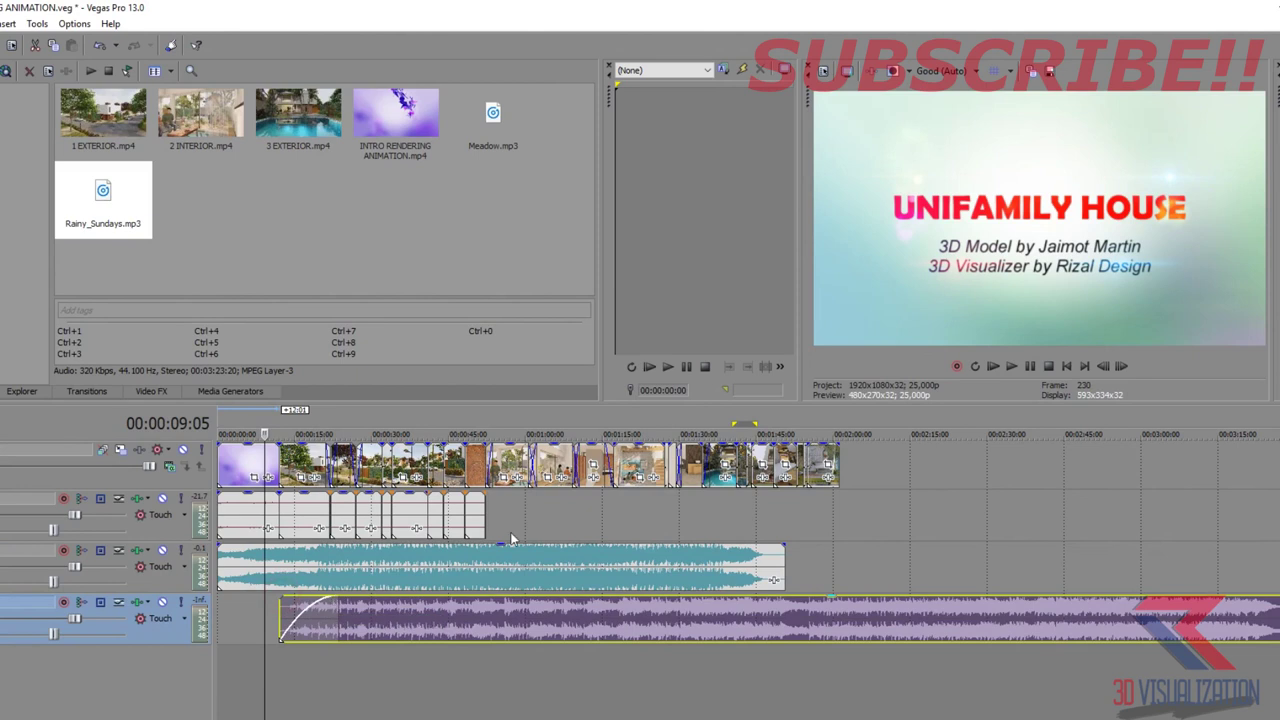
left_click(1011, 368)
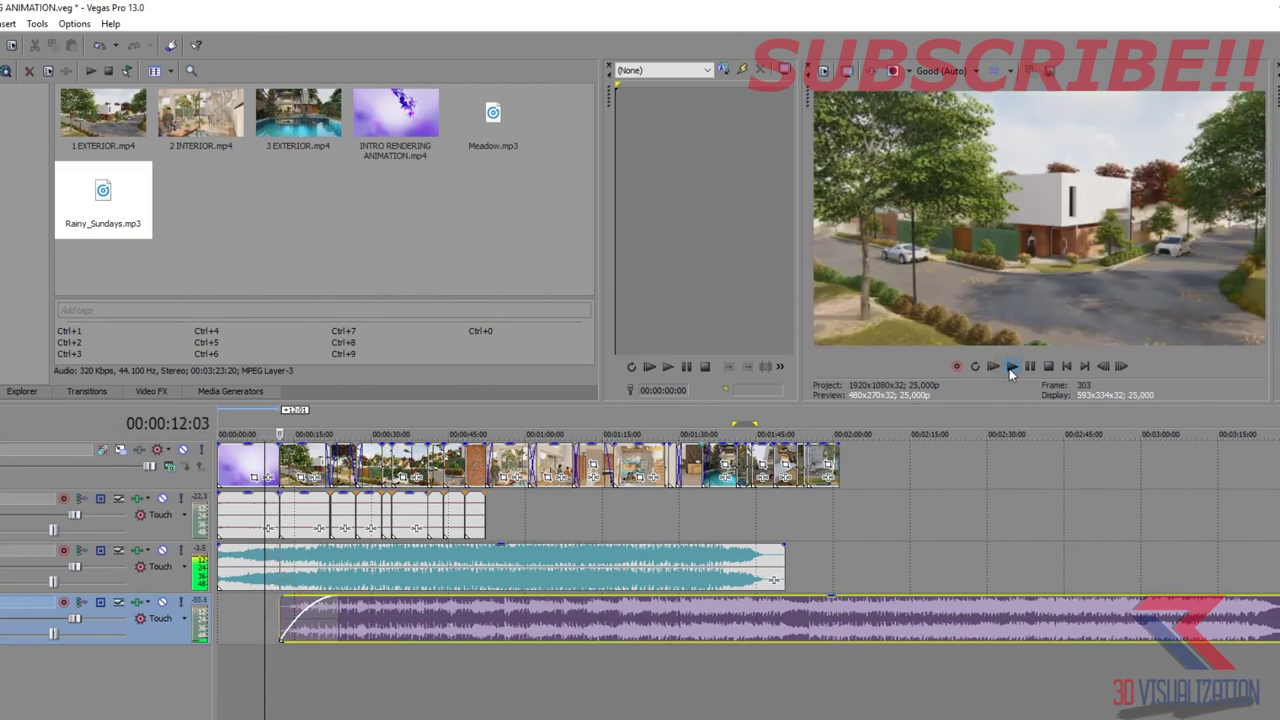
- Mute, then delete the Meadow music clip and its empty track
left_click(164, 551)
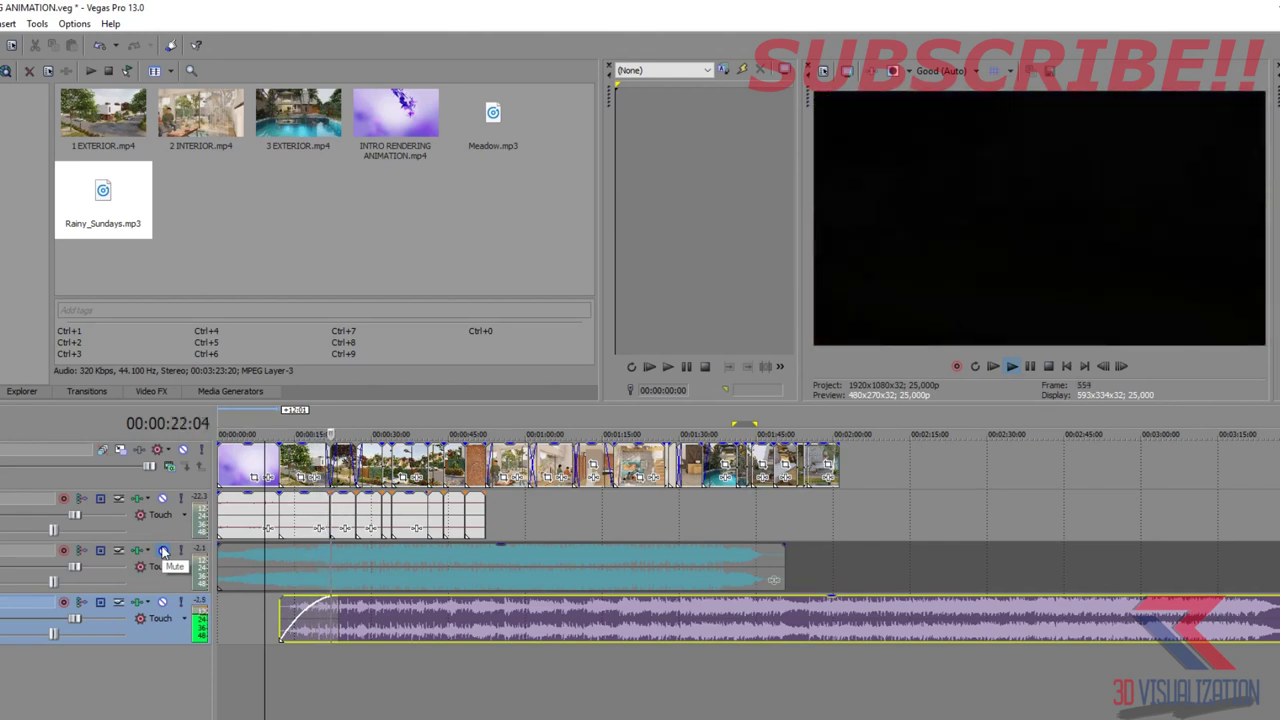
left_click(164, 551)
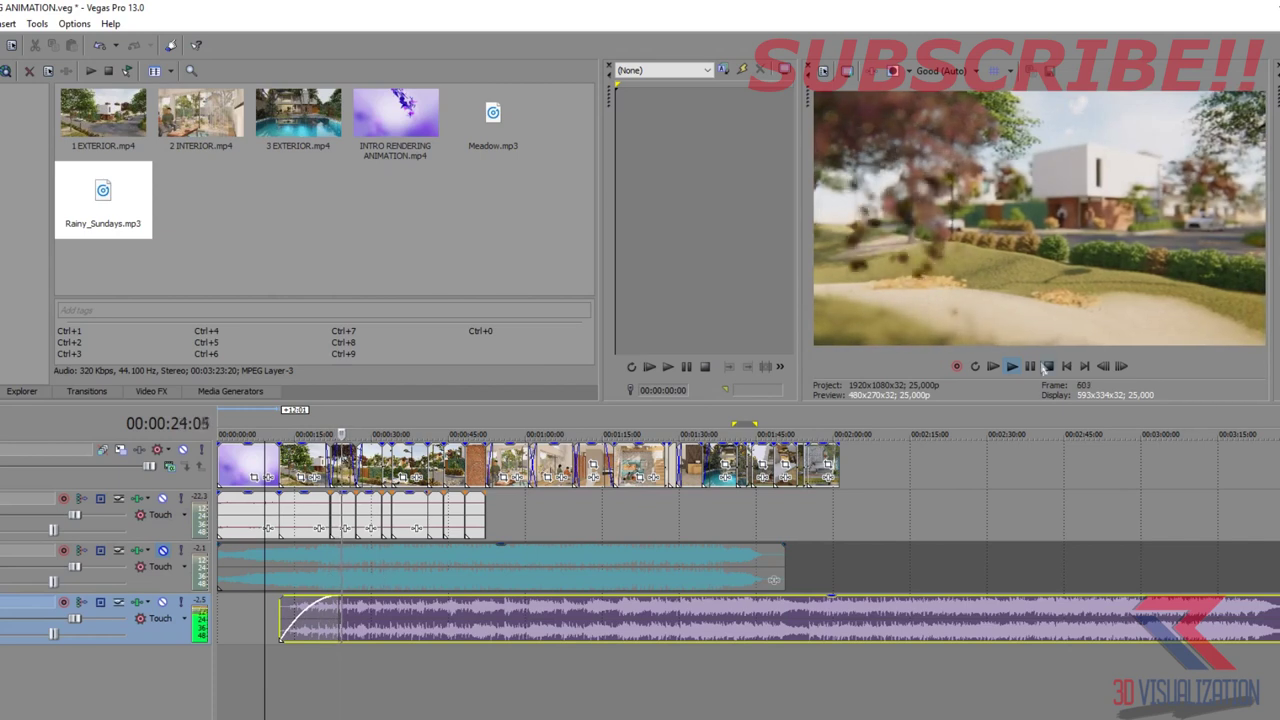
left_click(1030, 368)
left_click(629, 575)
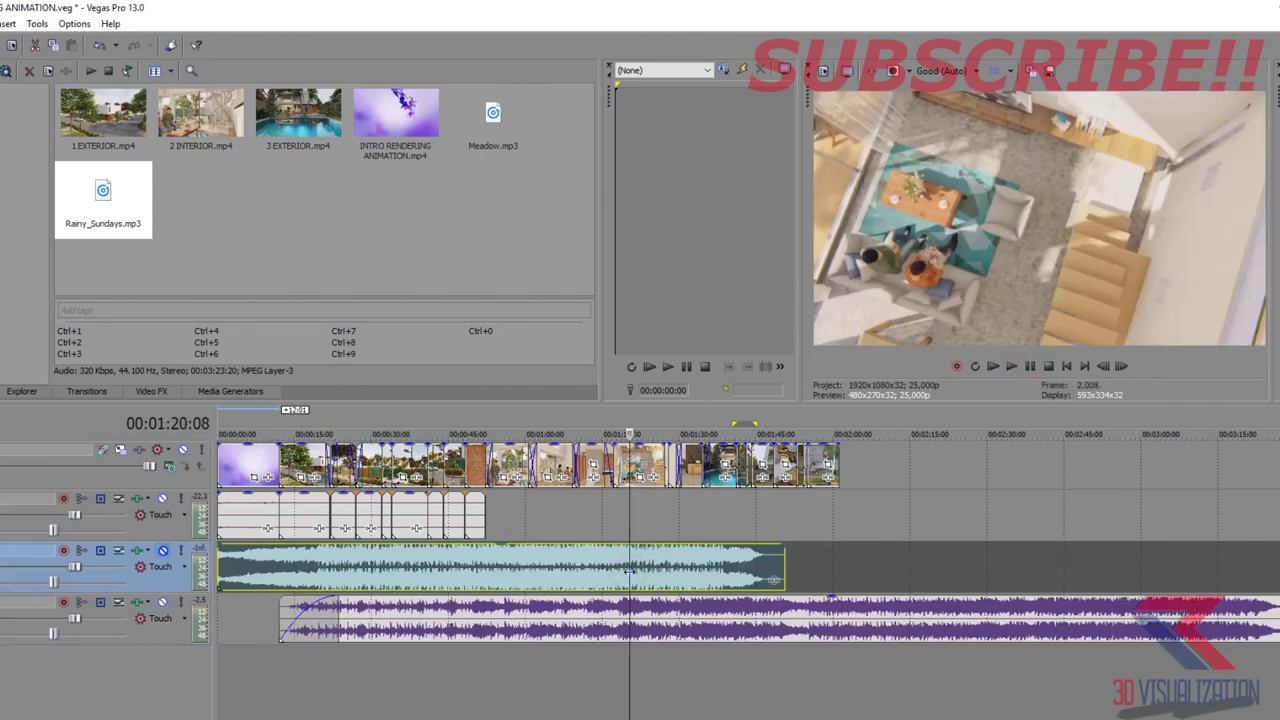
key("Delete")
left_click(527, 608)
right_click(50, 566)
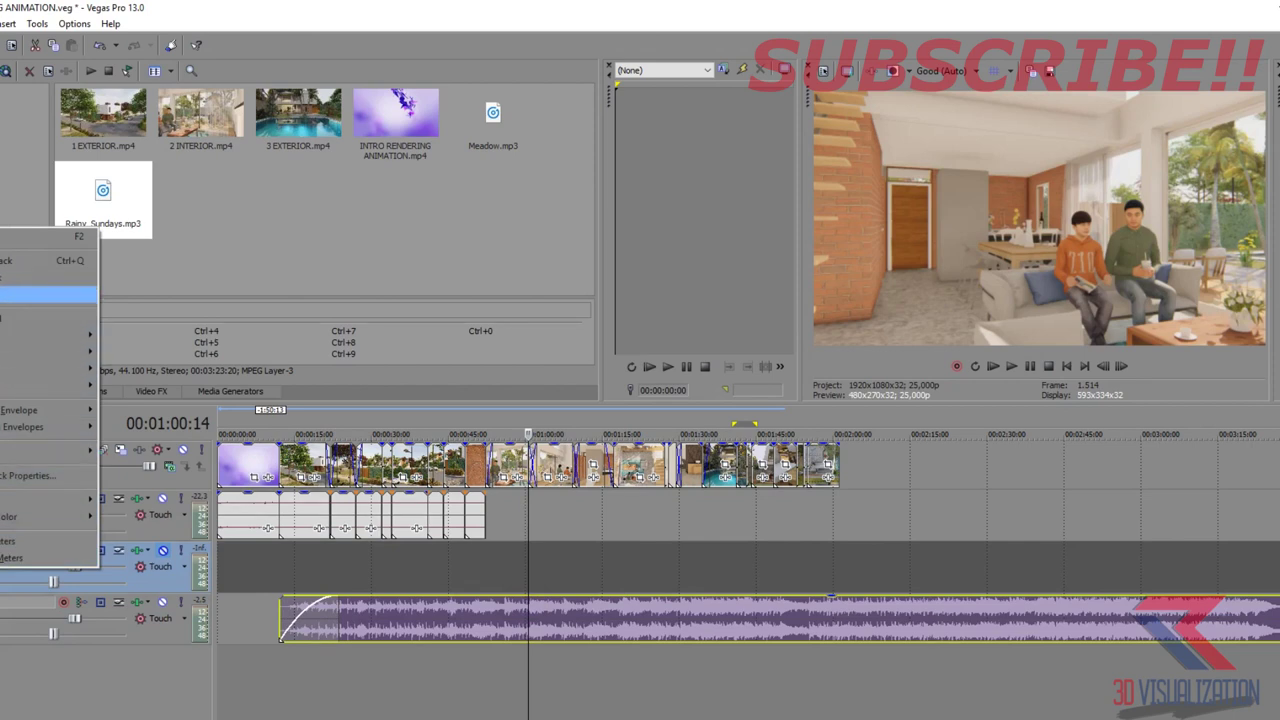
left_click(45, 294)
- Trim the end of the Rainy_Sundays music at 00:02:20
left_click(846, 568)
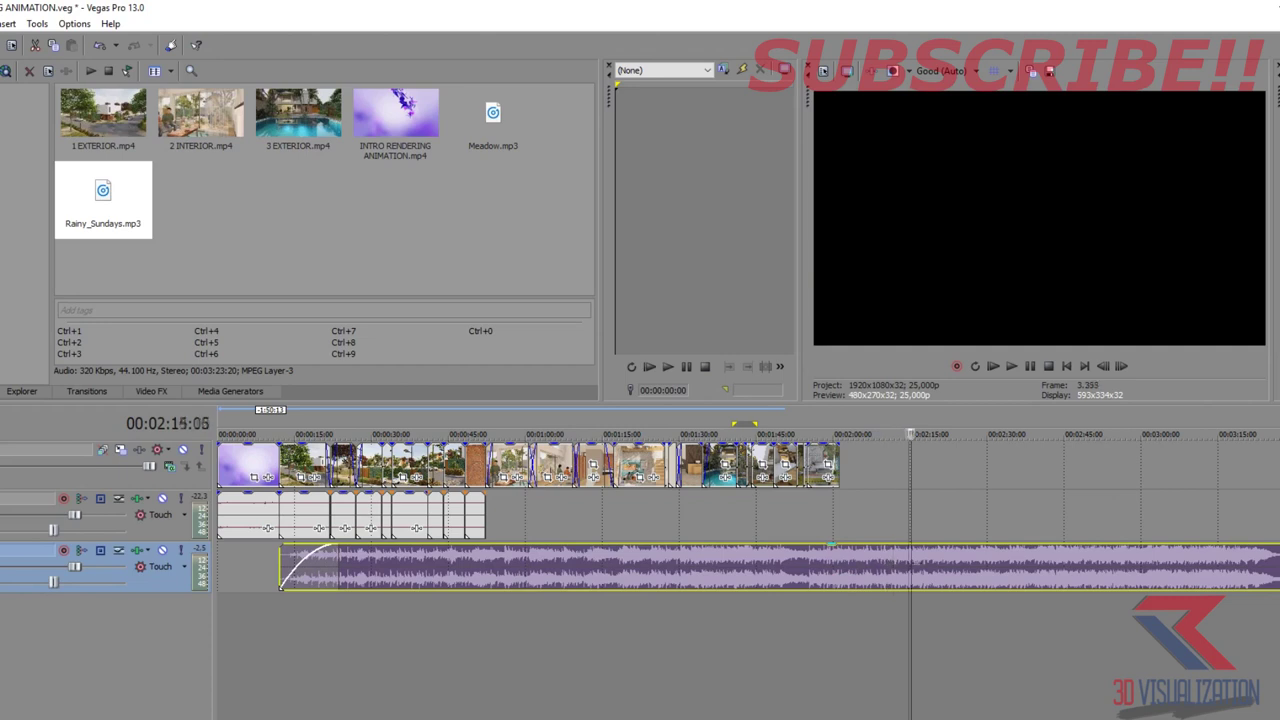
right_click(935, 563)
left_click(948, 302)
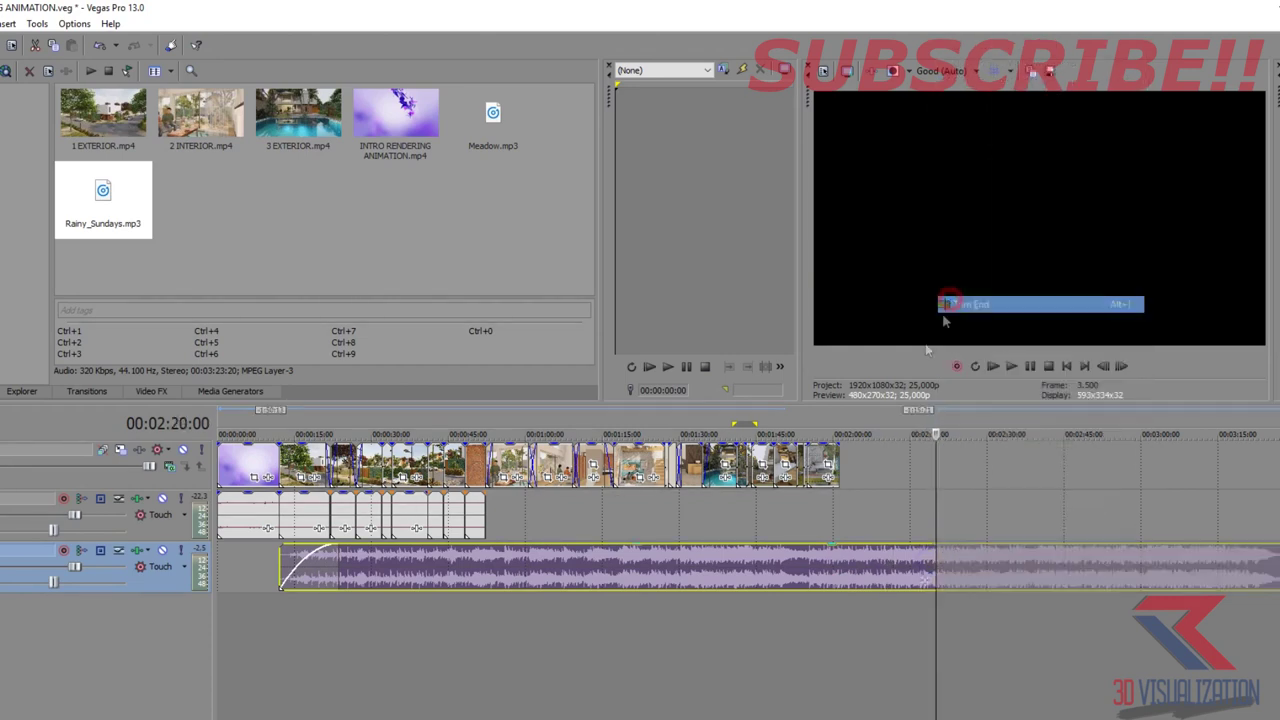
- Insert a text title after the video reading 'Thanks For Watching'
right_click(872, 462)
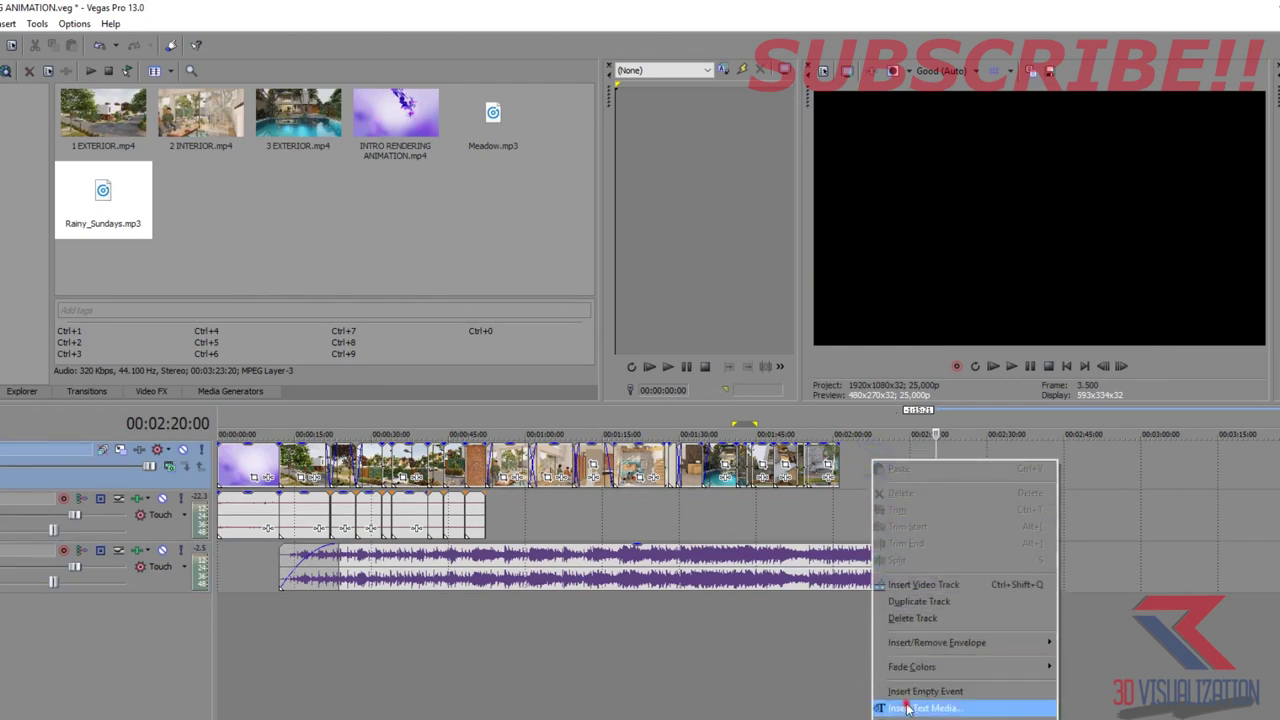
left_click(907, 709)
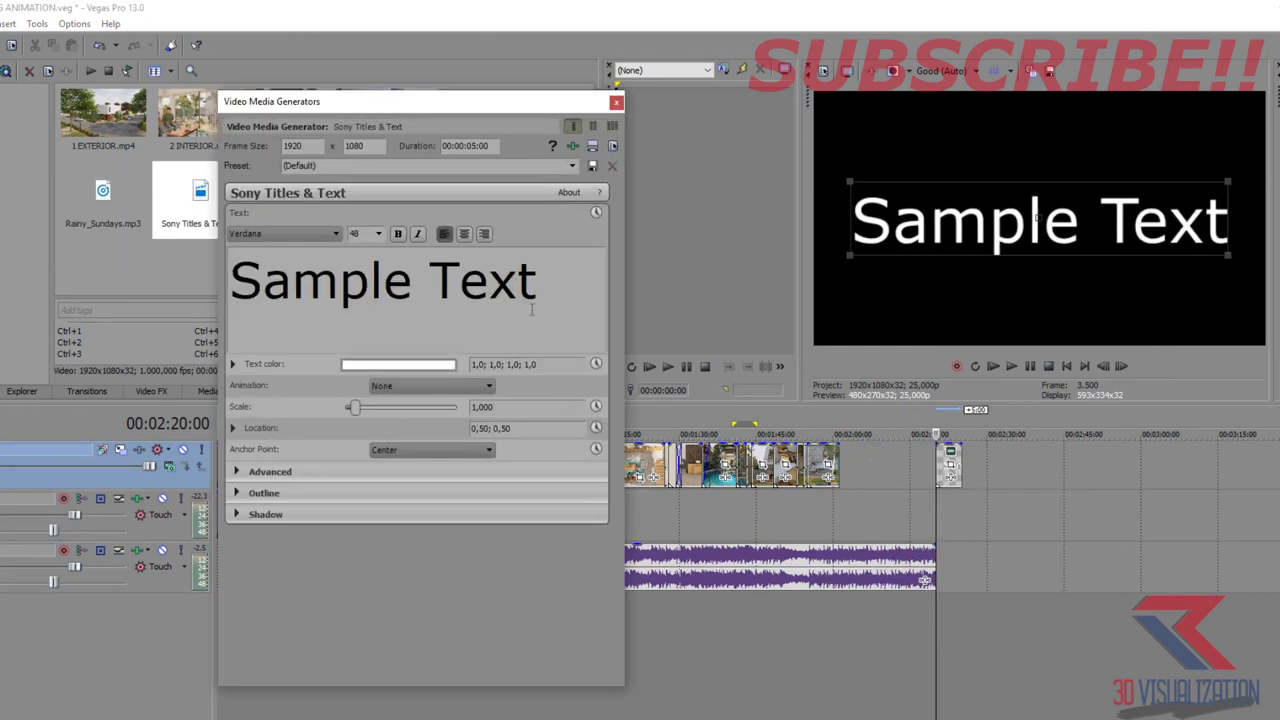
key("ctrl+a")
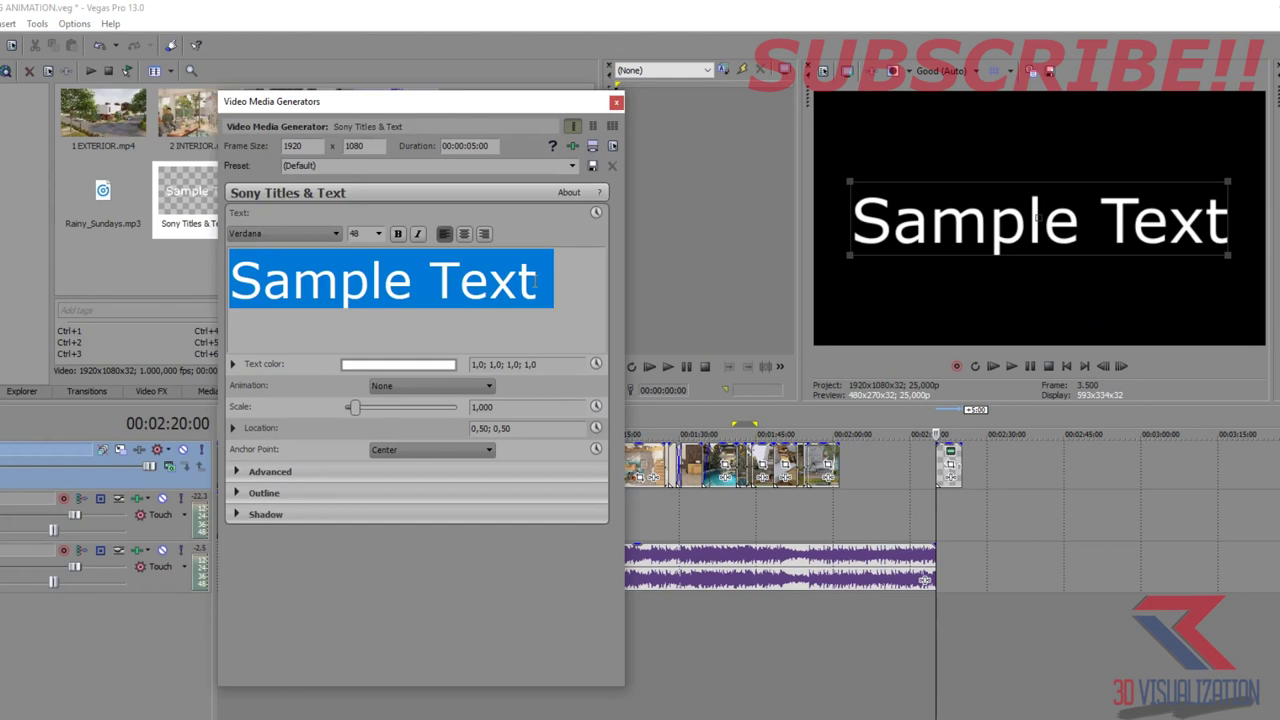
type("Thanks Fo")
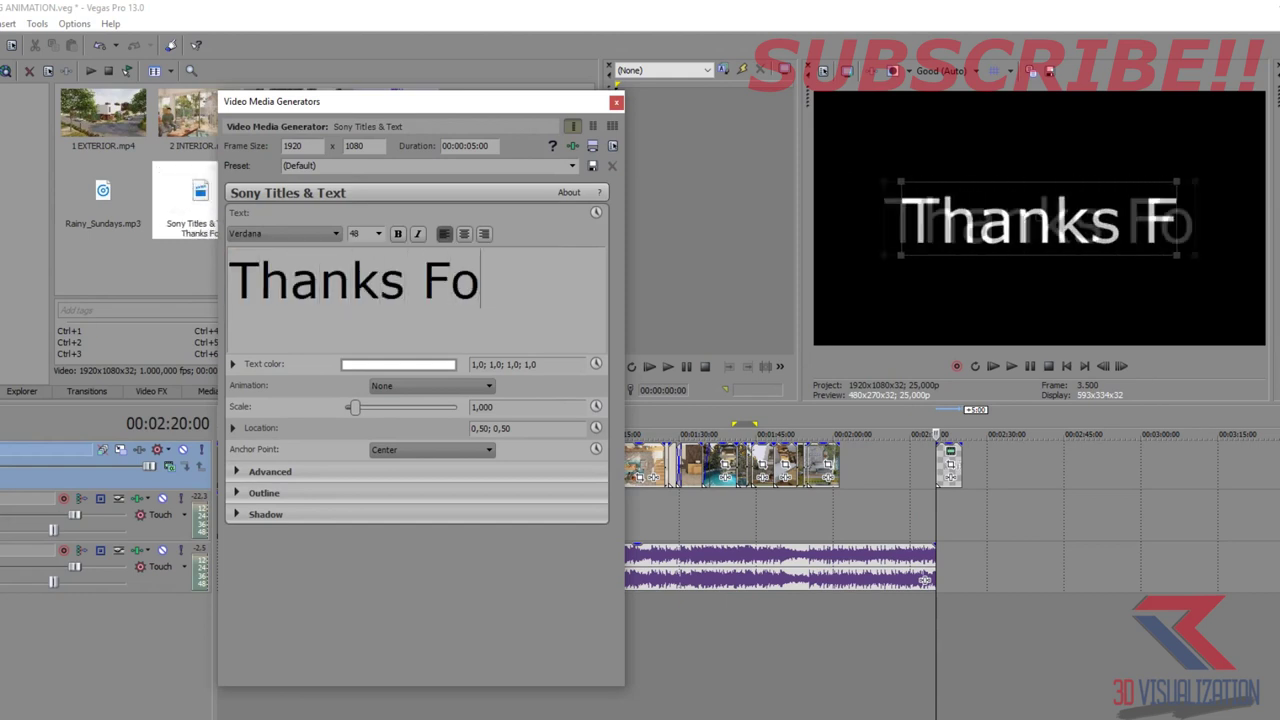
type("r Wat")
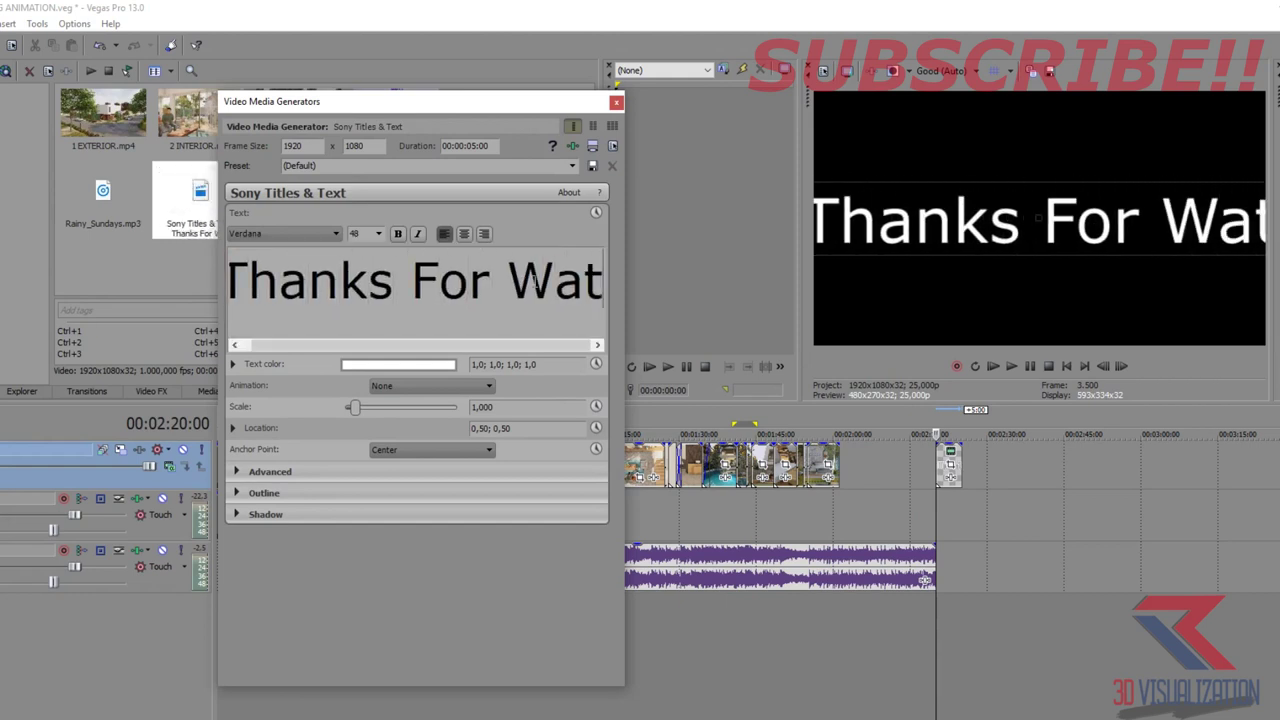
type("ching")
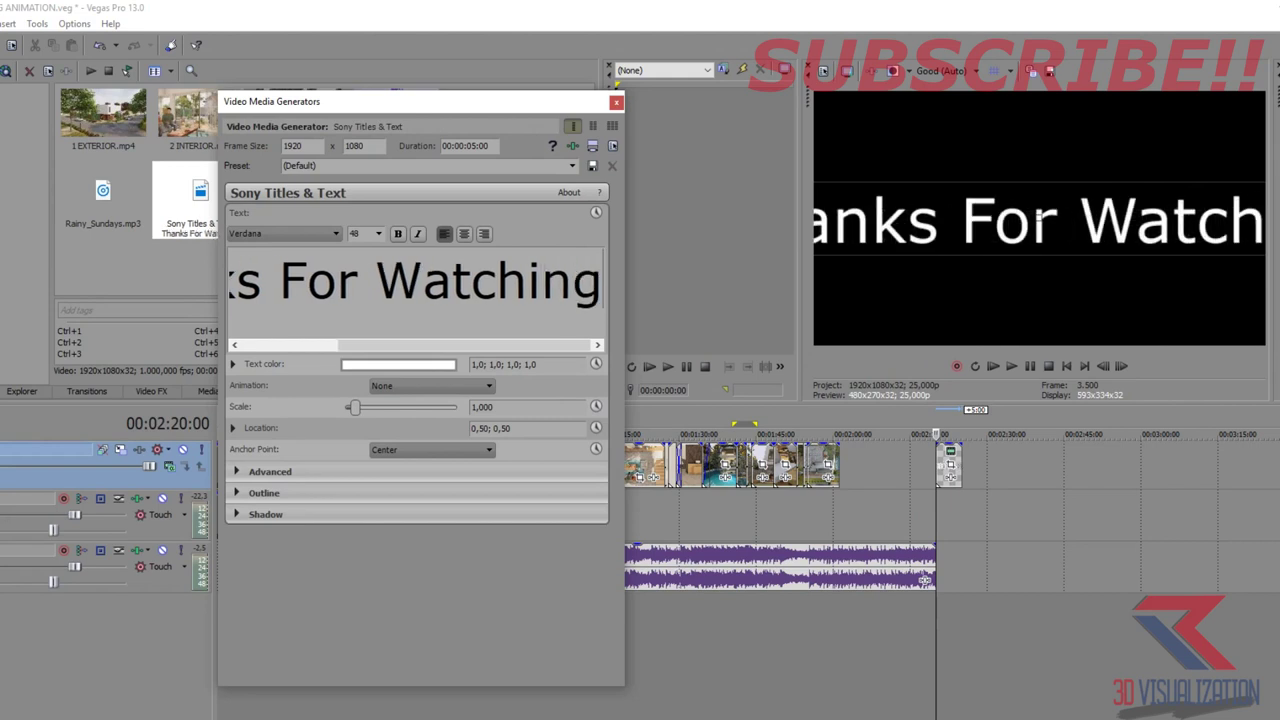
- Set the title font to TechnicBold, then shrink and move it near the top of the frame
key("ctrl+a")
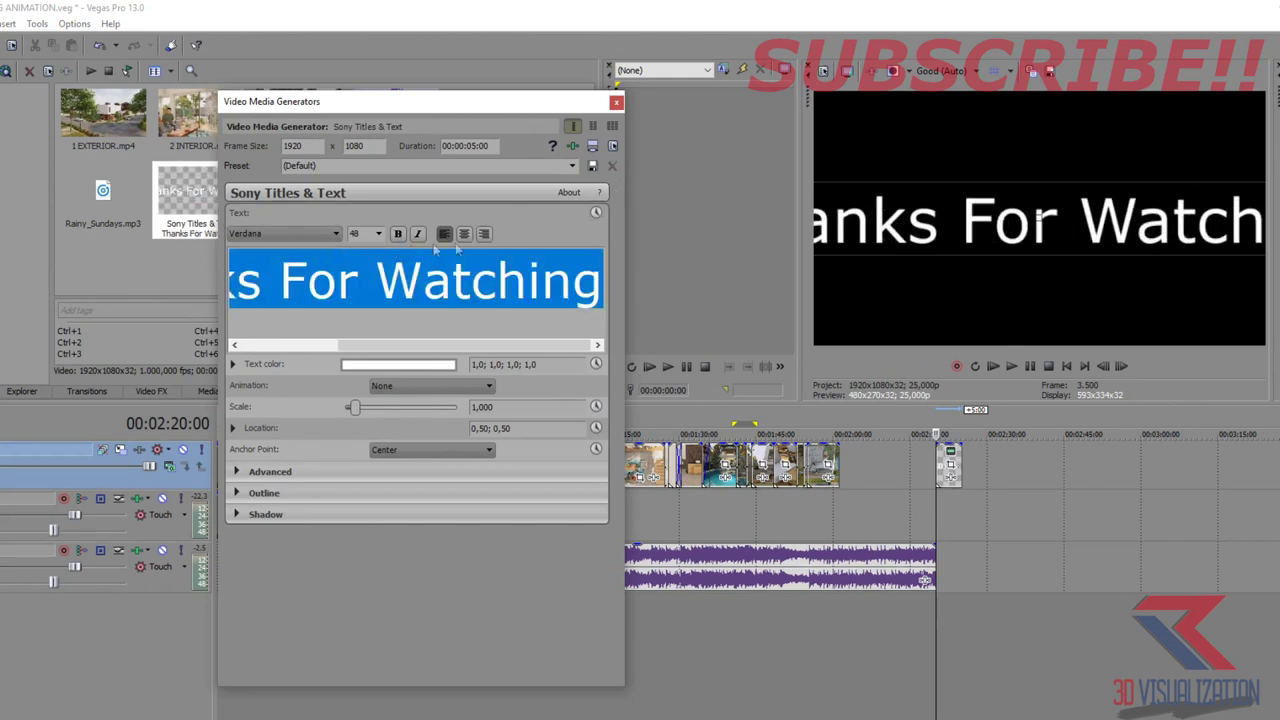
left_click(318, 235)
left_click(288, 330)
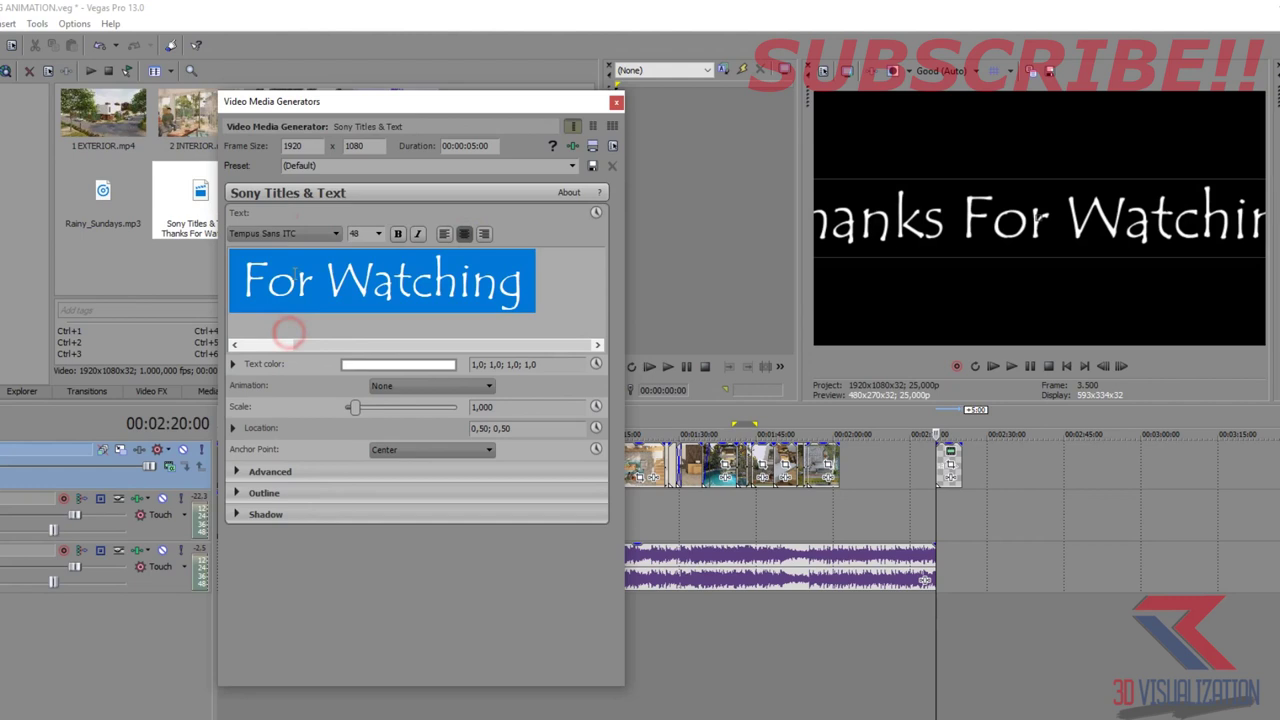
left_click(336, 235)
left_click(295, 308)
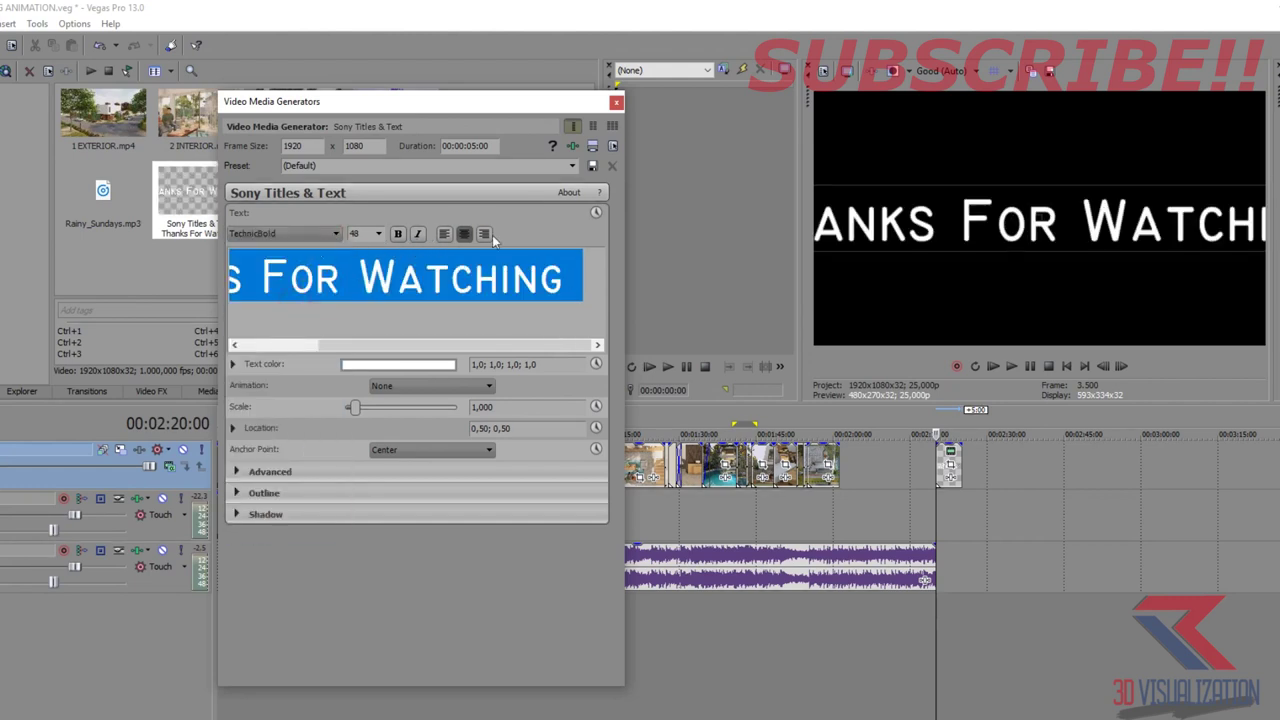
left_click_drag(910, 235, 1036, 244)
mouse_move(1103, 218)
left_mouse_down()
mouse_move(871, 226)
mouse_move(908, 120)
left_mouse_up()
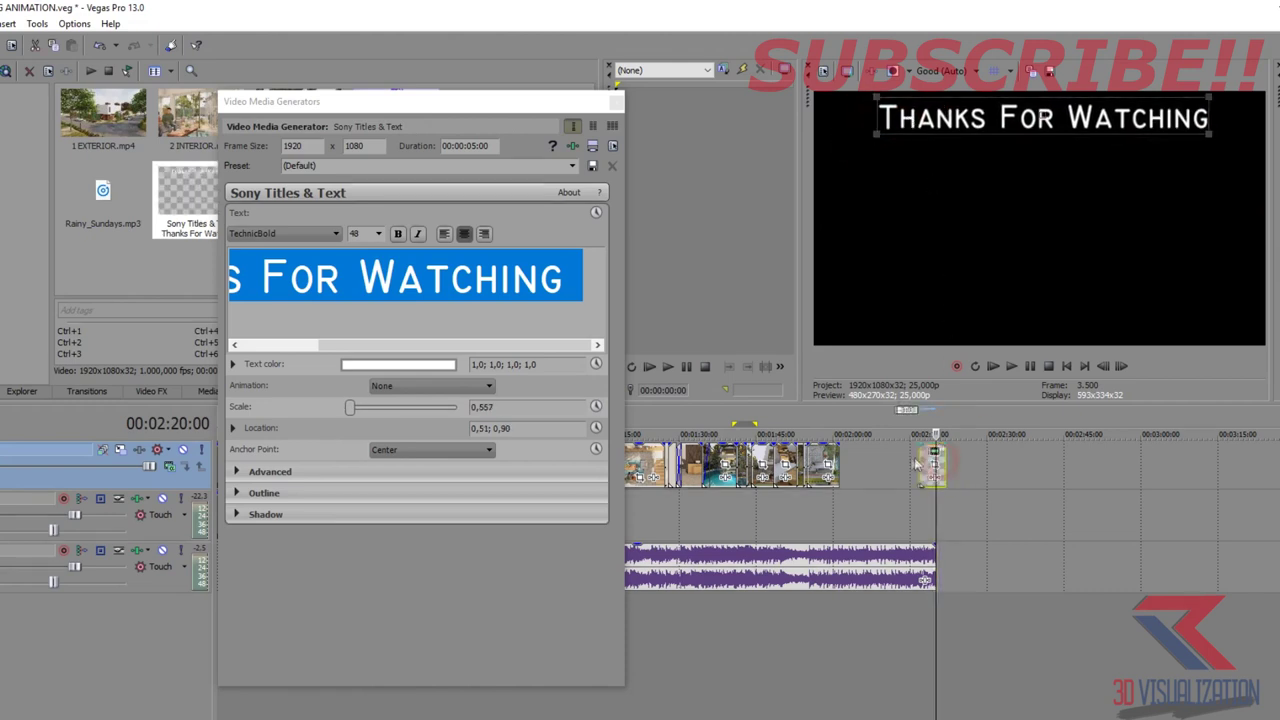
- Place the title after the last video clip and extend it to the music's end
left_click_drag(916, 462, 852, 455)
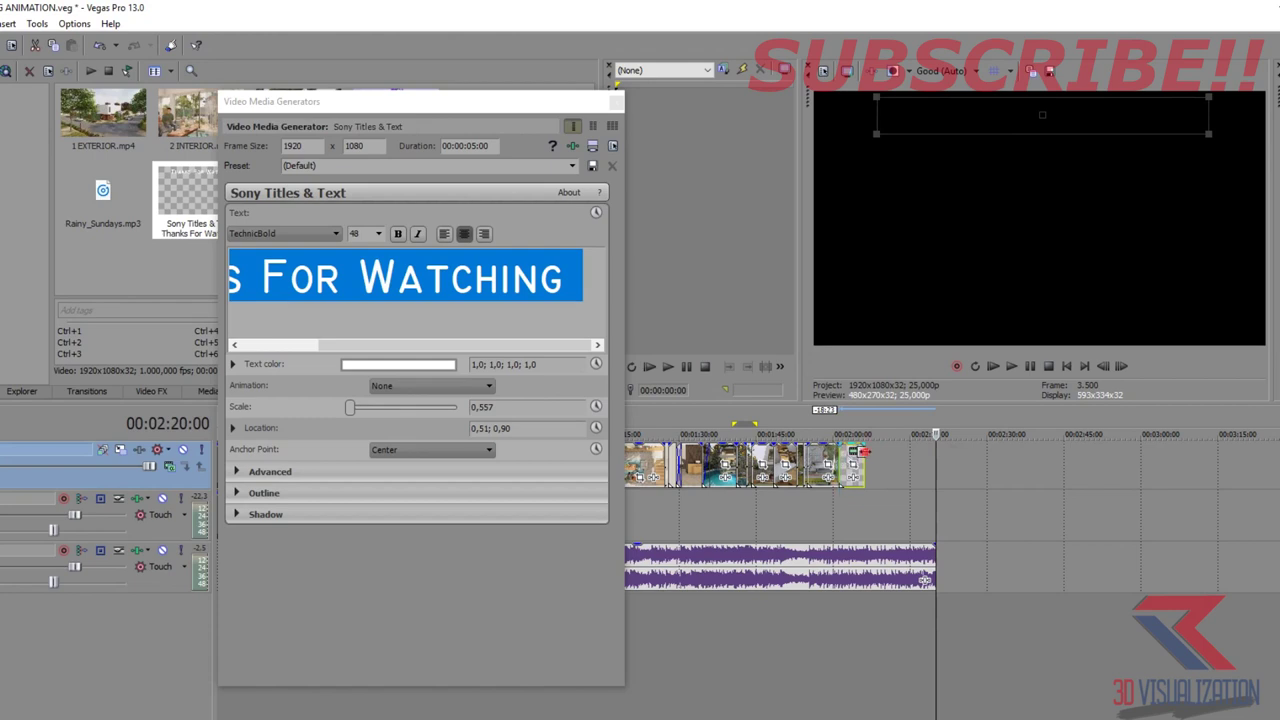
left_click_drag(865, 452, 935, 458)
left_click(906, 562)
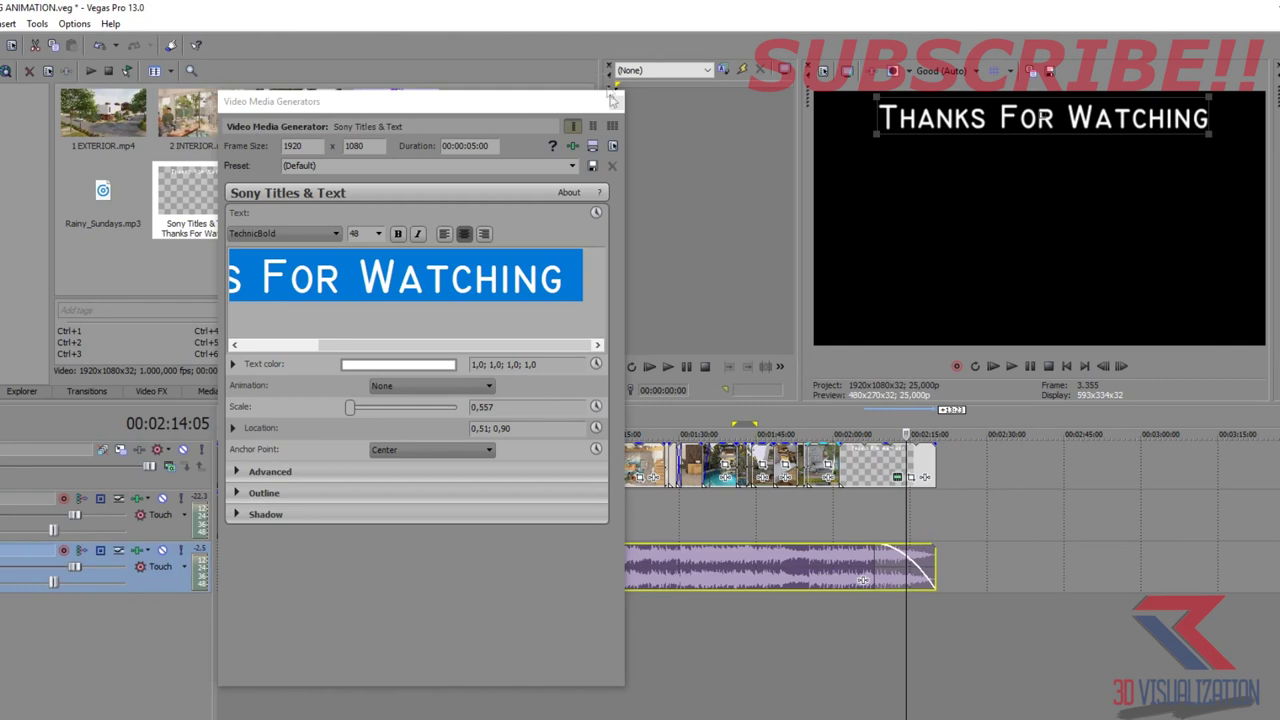
left_click(613, 101)
- Insert a new top video track and import LOGO-BARU.png from the LOGOKU folder
right_click(771, 676)
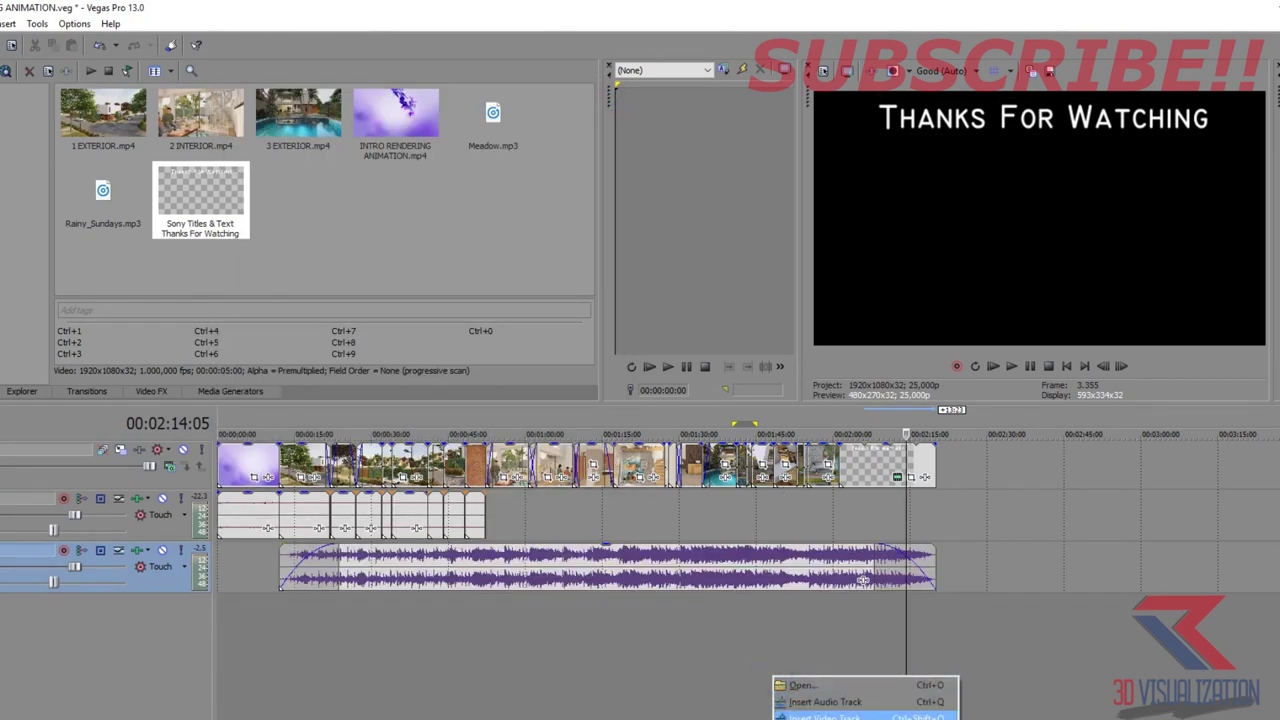
left_click(824, 716)
key("alt+f")
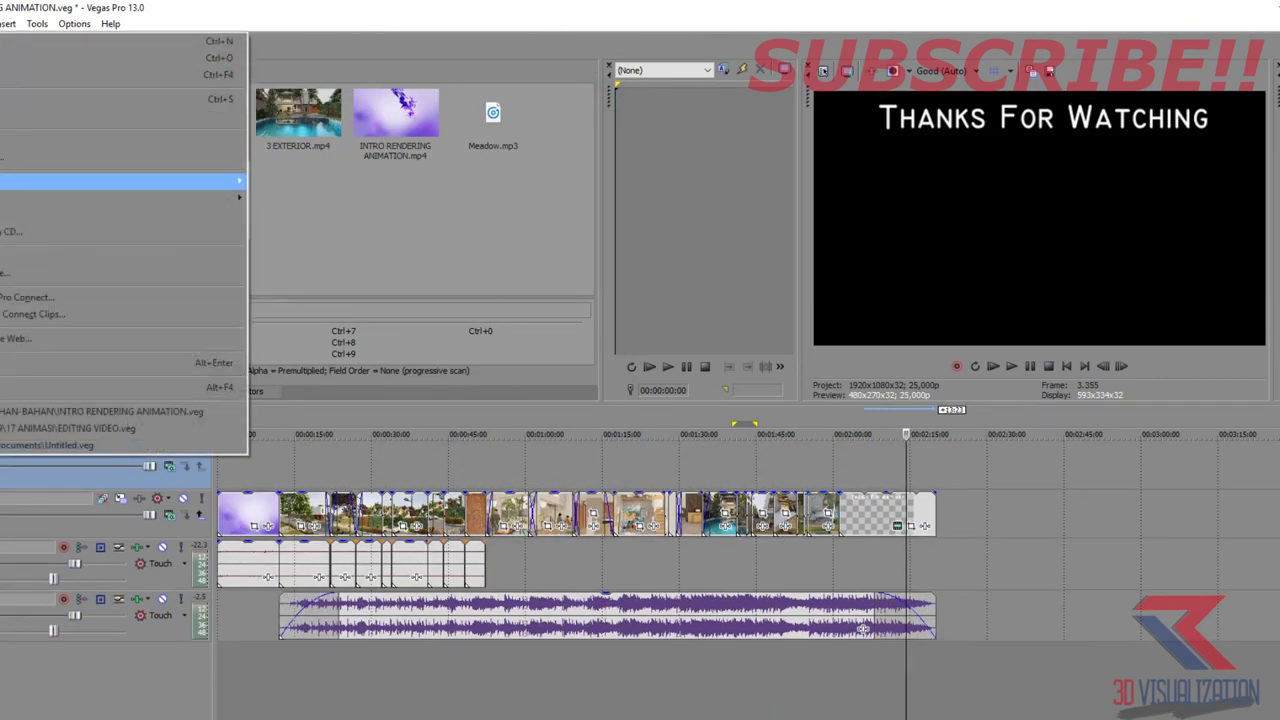
left_click(270, 187)
left_click(12, 340)
scroll(70, 326, "down", 3)
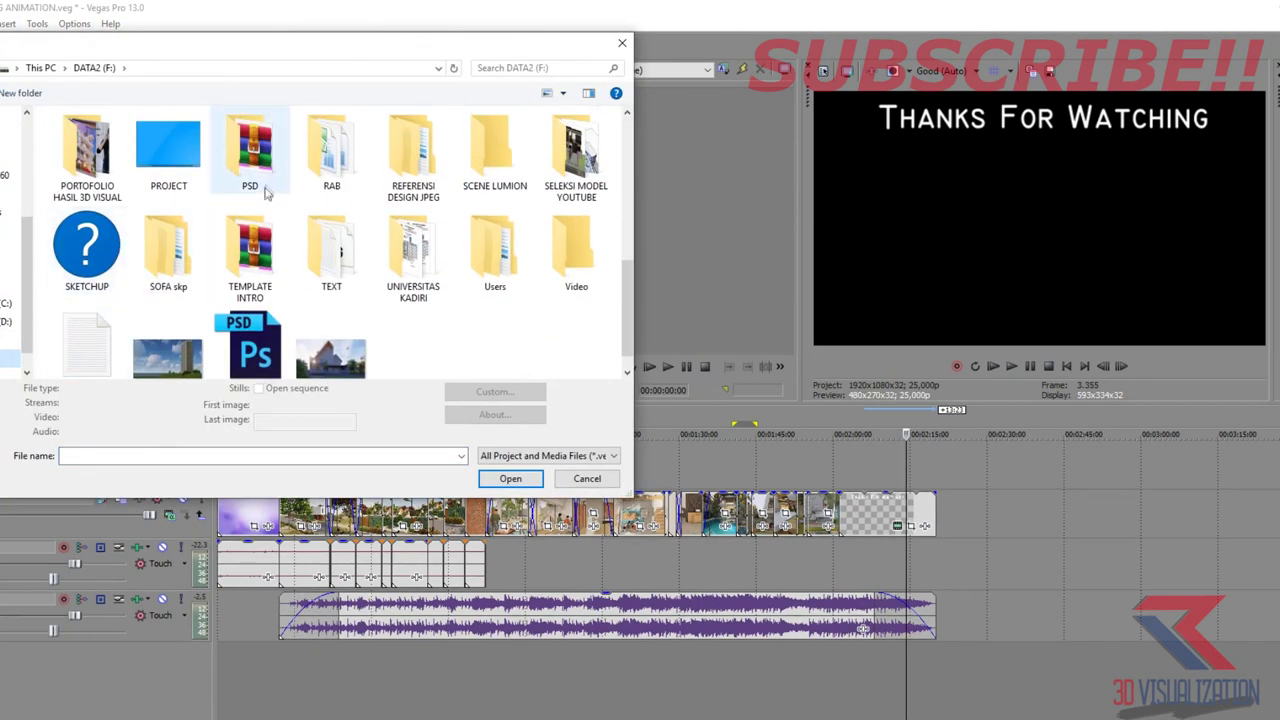
scroll(280, 195, "up", 2)
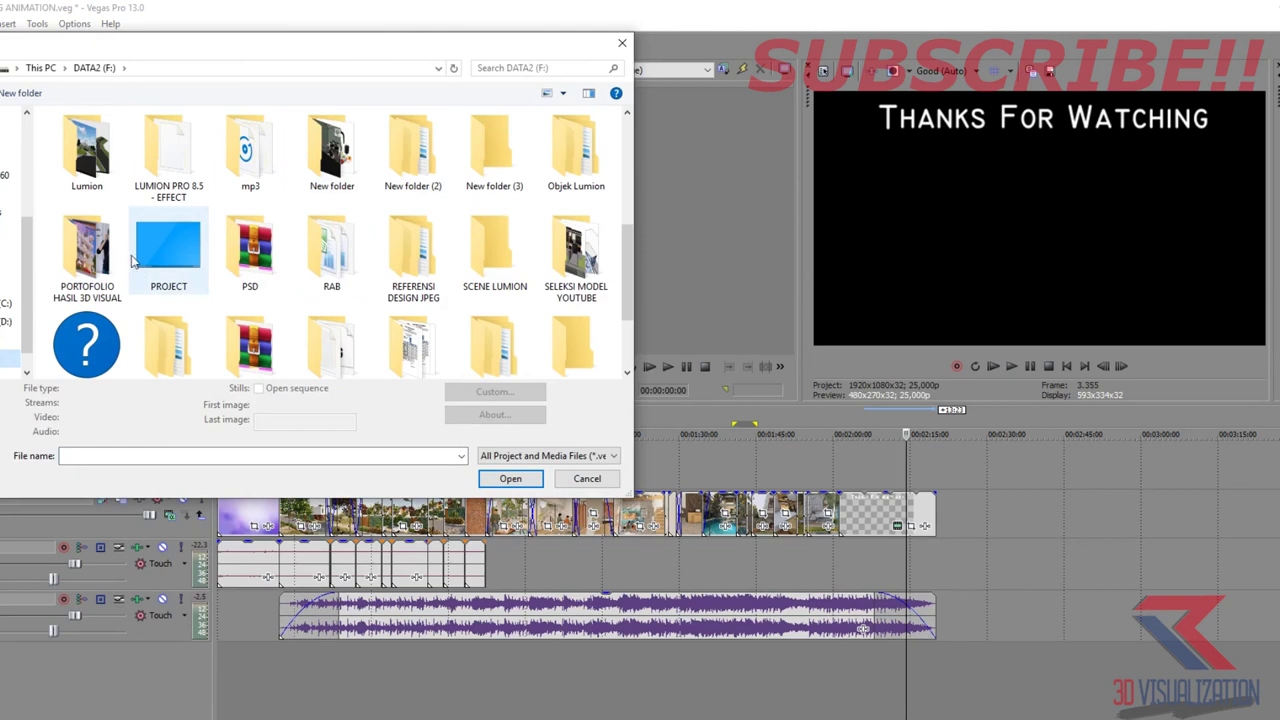
scroll(400, 190, "up", 1)
double_click(552, 165)
double_click(552, 163)
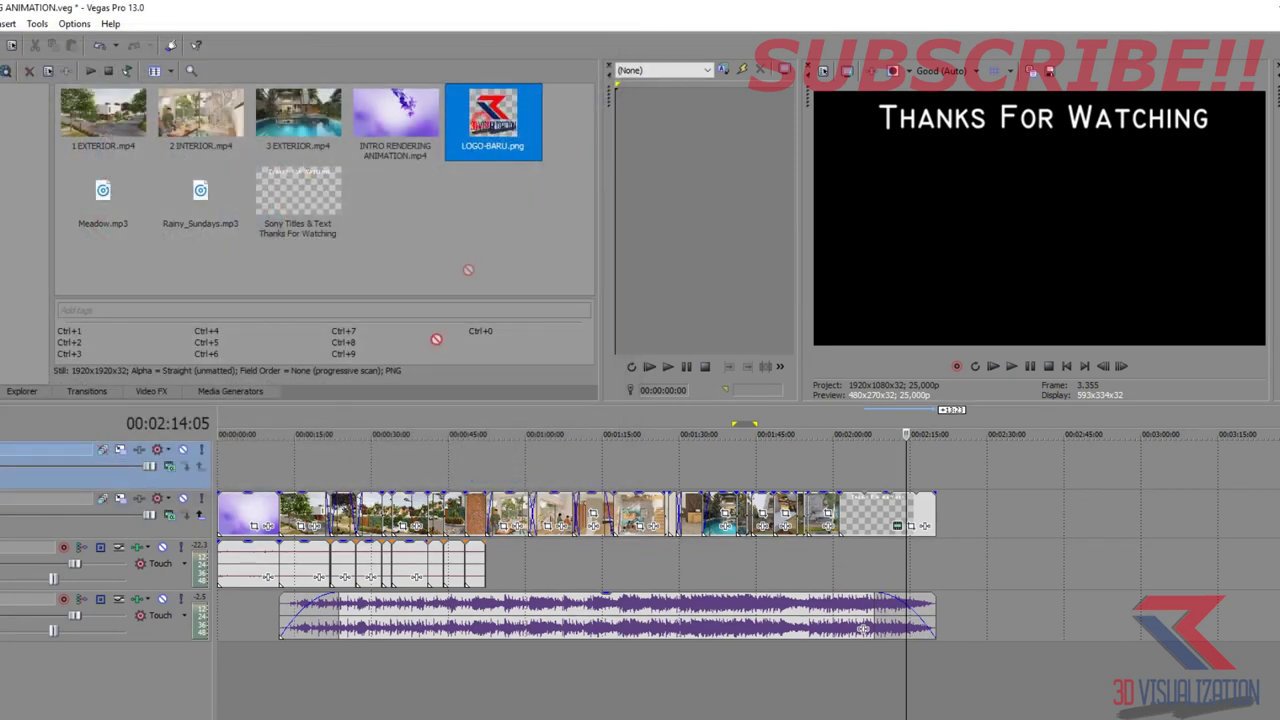
- Place the logo on the new track from about 0:12 to 1:57
left_click_drag(276, 464, 286, 468)
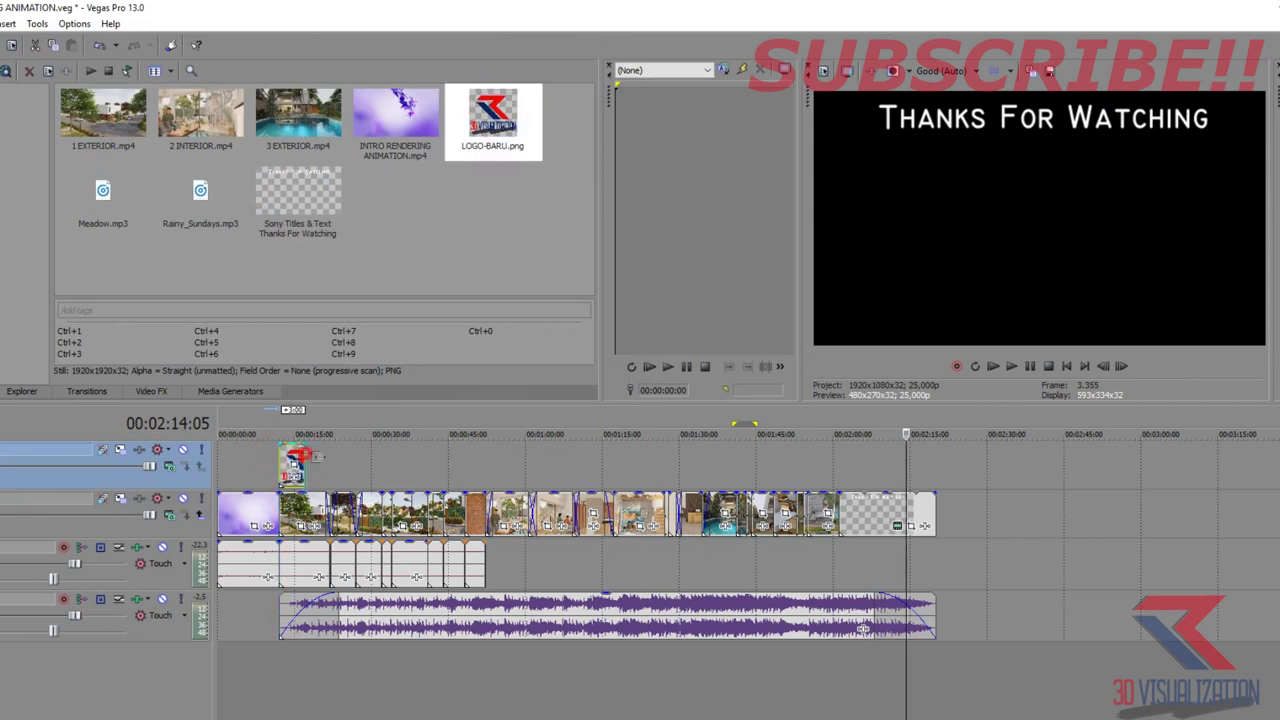
left_click_drag(303, 462, 838, 466)
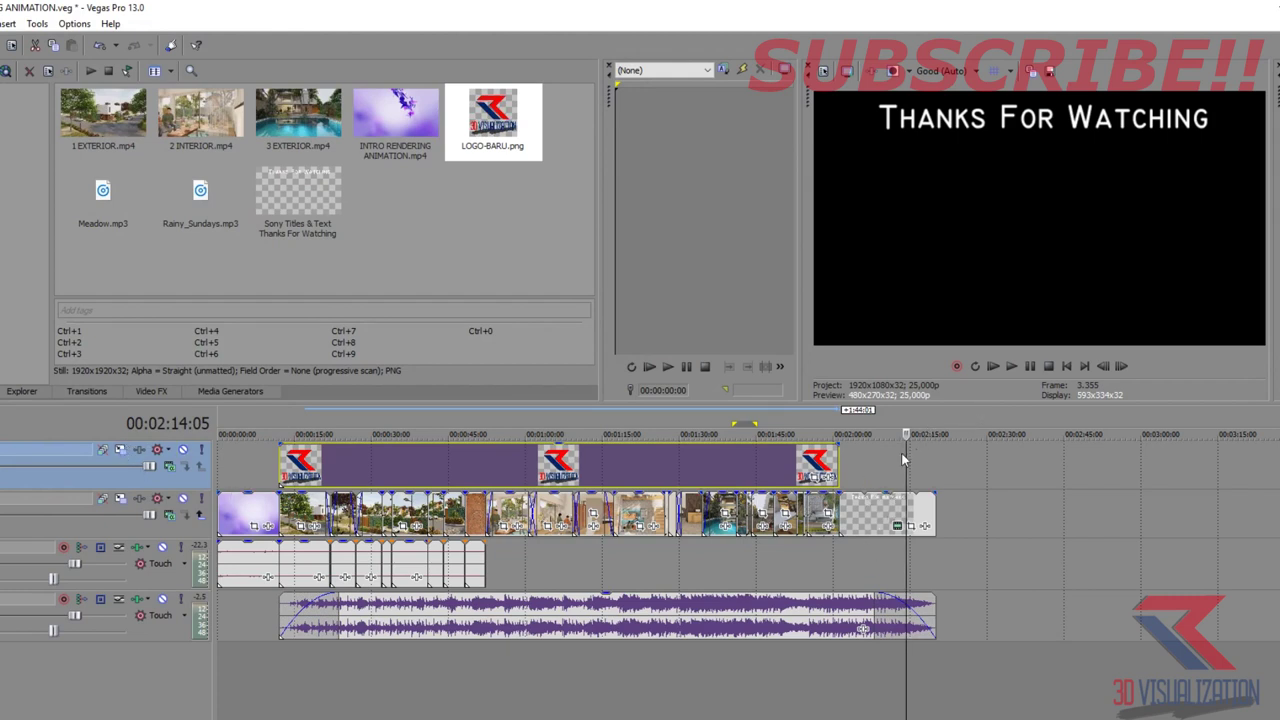
left_click(285, 480)
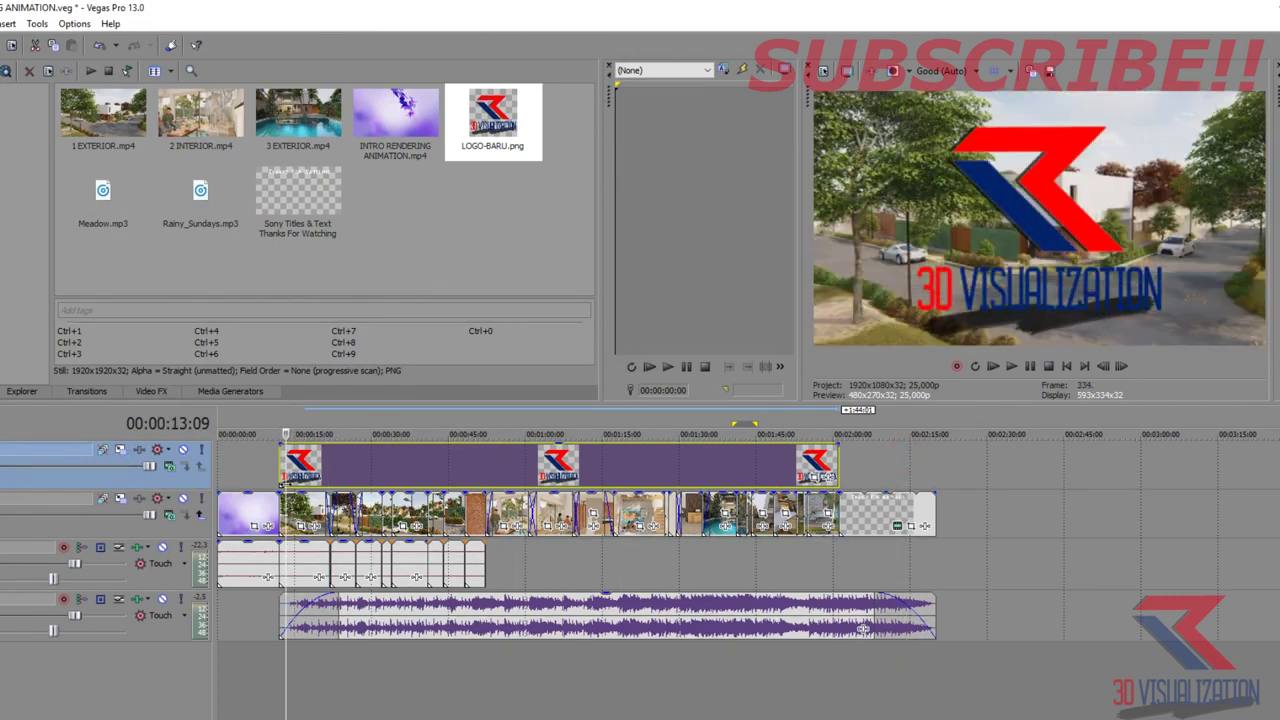
key("Left")
key("Left")
key("Left")
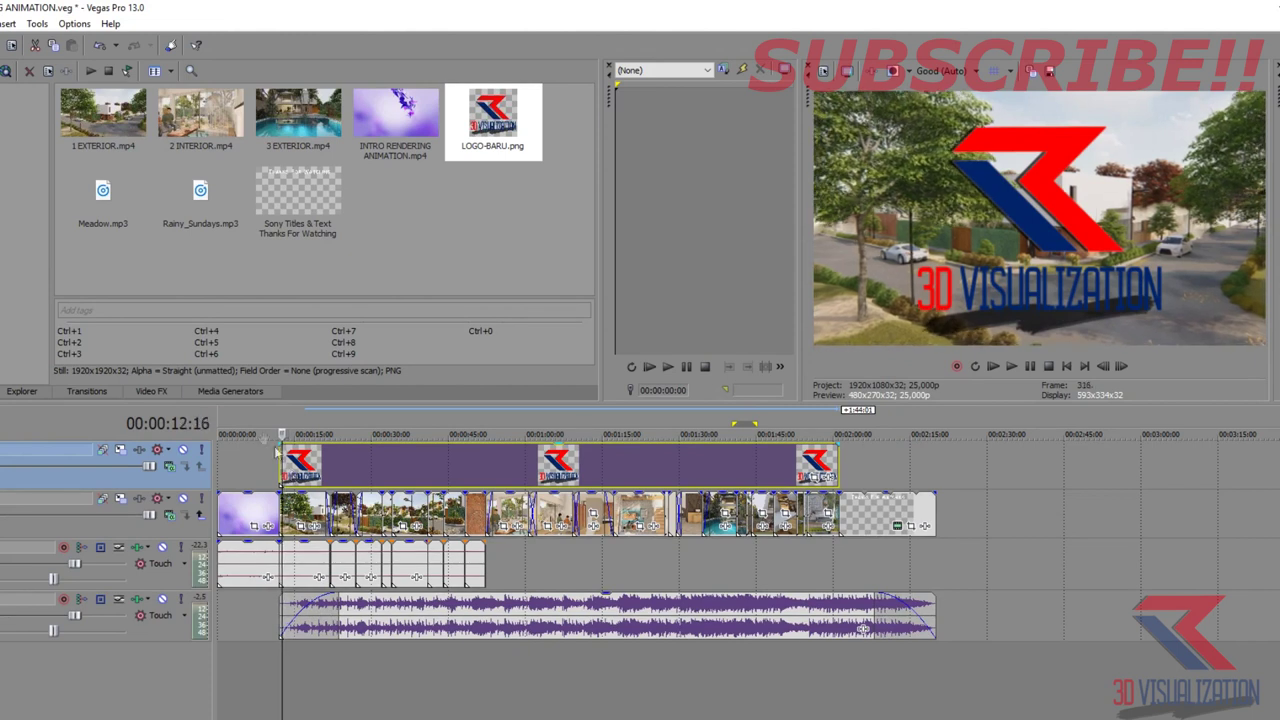
- Shrink the logo to the frame's right with Track Motion, set 25% opacity, and play back
left_click(119, 450)
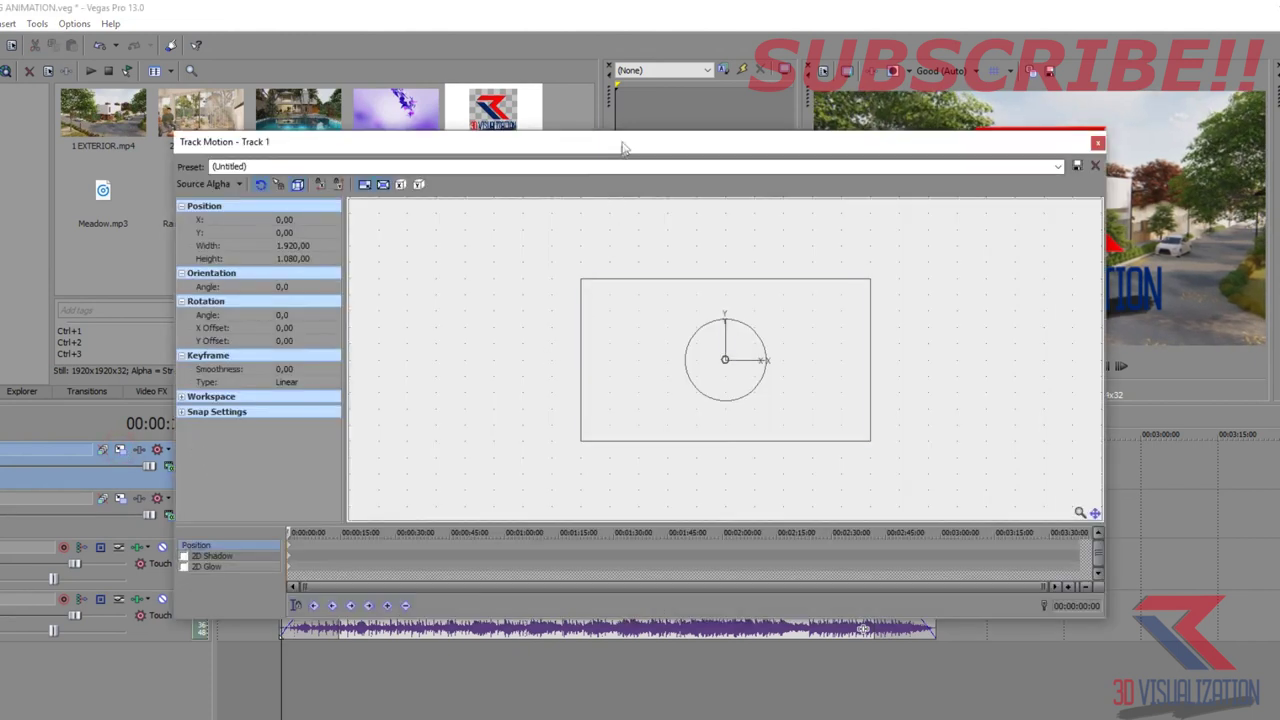
left_click_drag(622, 148, 148, 256)
mouse_move(105, 551)
left_mouse_down()
mouse_move(226, 482)
mouse_move(312, 484)
mouse_move(313, 498)
mouse_move(322, 461)
left_mouse_up()
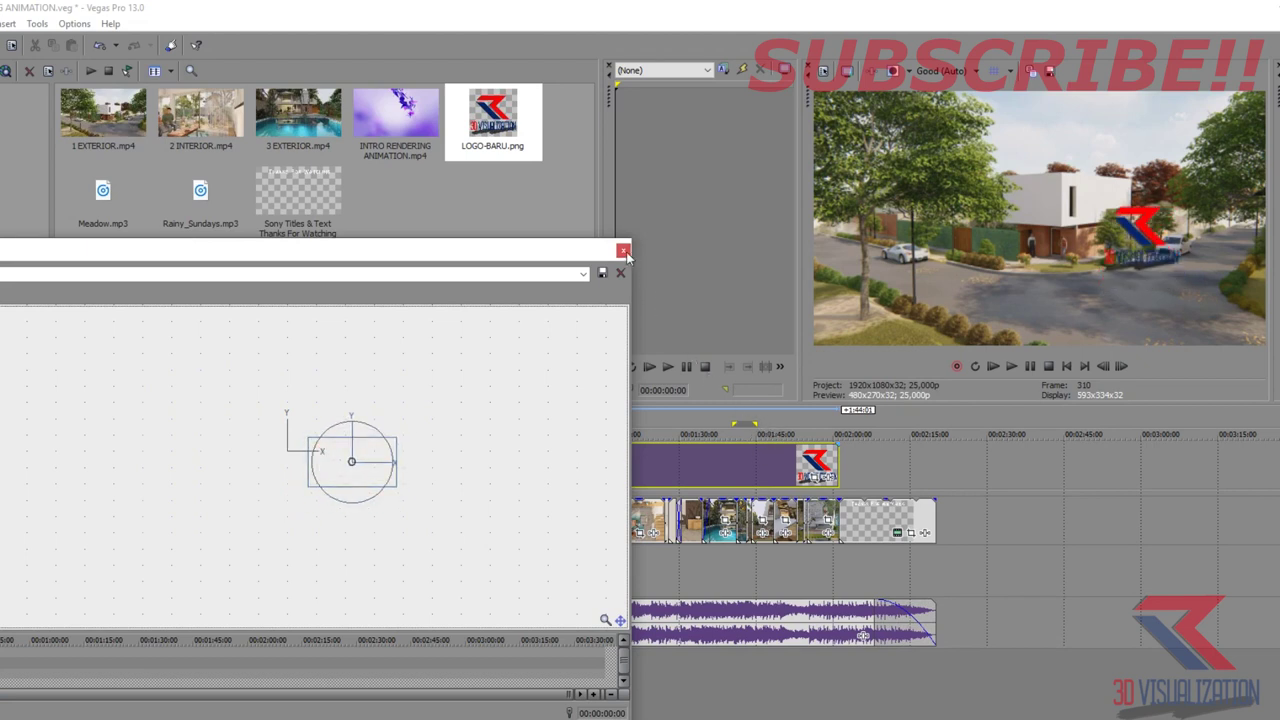
left_click(623, 251)
left_click_drag(656, 448, 667, 475)
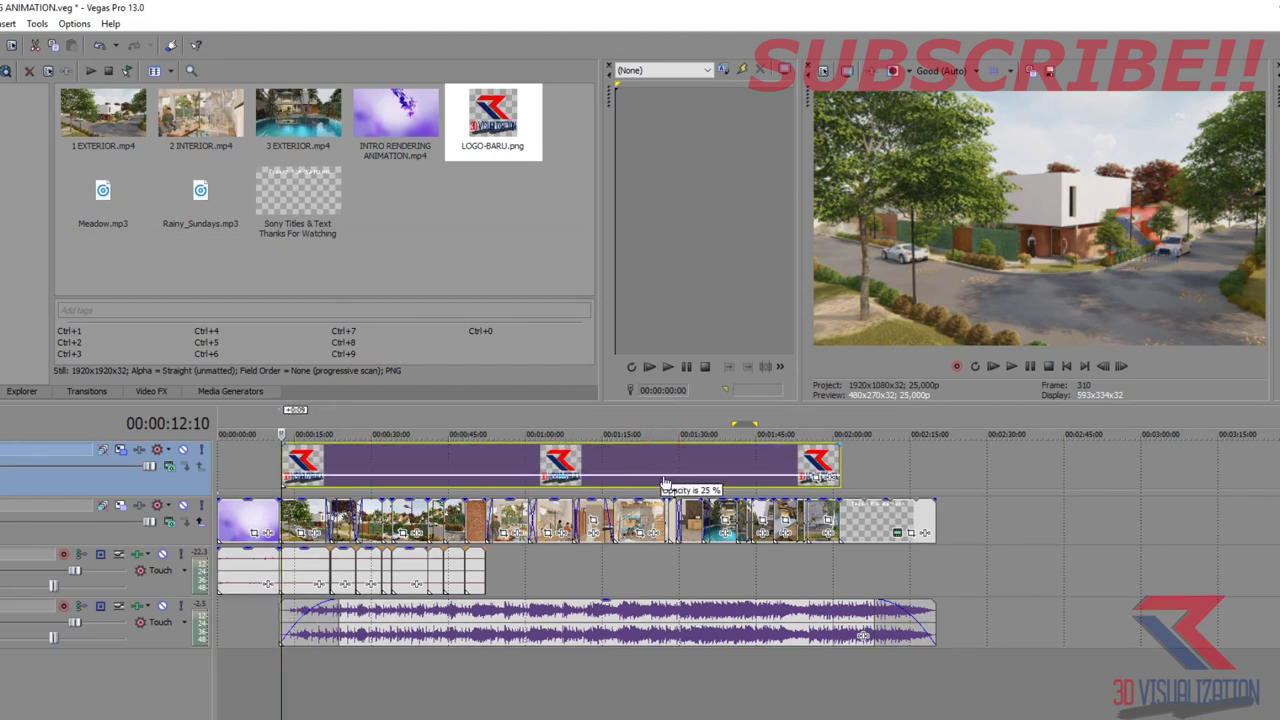
left_click(993, 367)
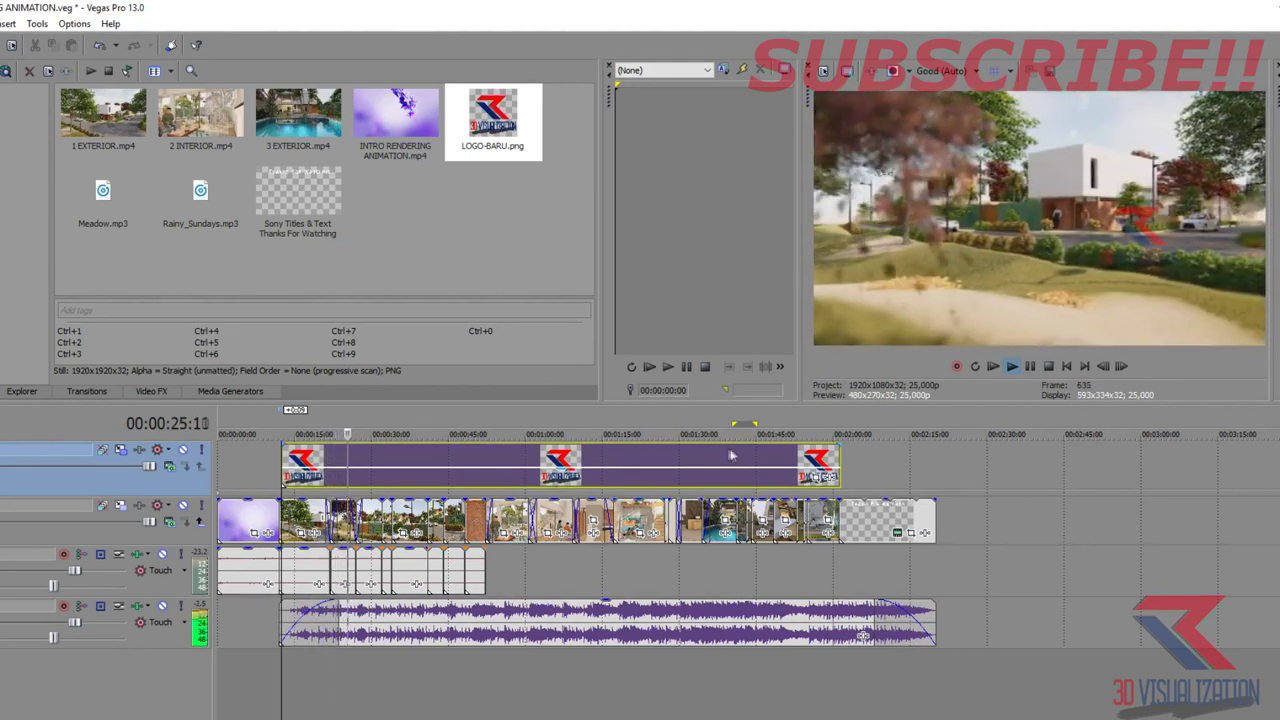
- Select the whole project length and set project rendering quality to Best
double_click(600, 716)
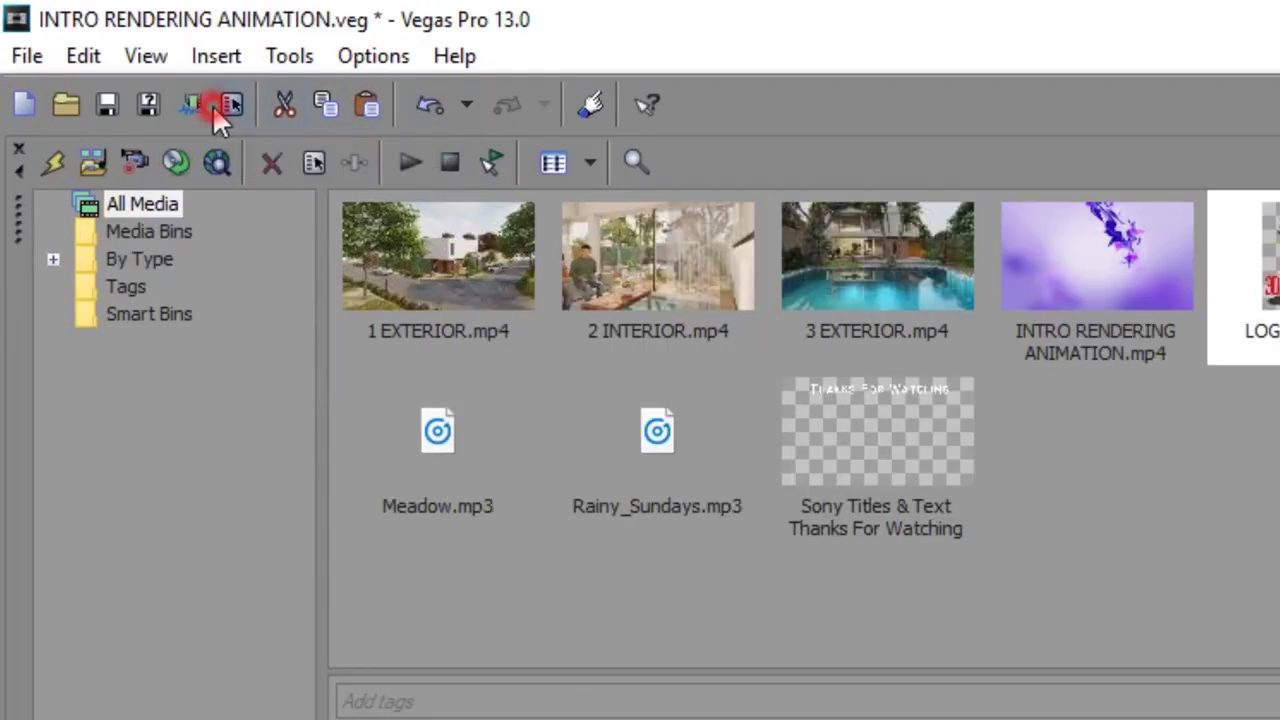
left_click(53, 46)
left_click(628, 455)
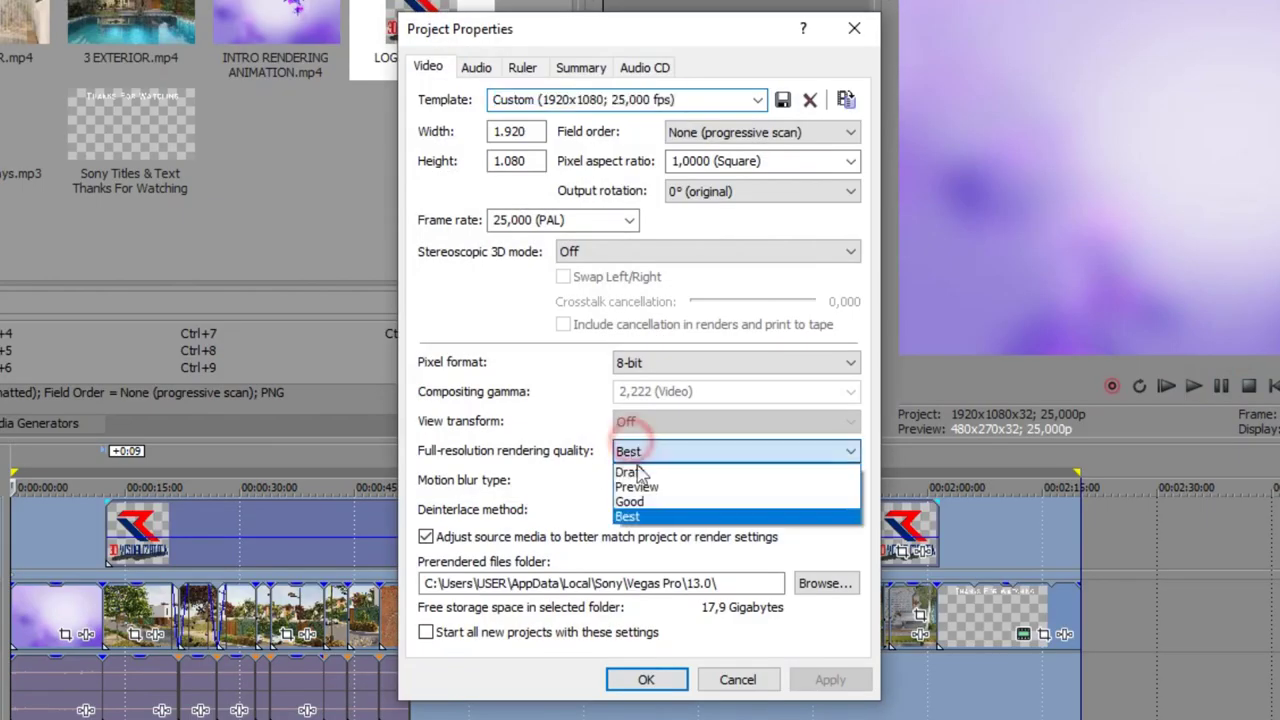
left_click(520, 180)
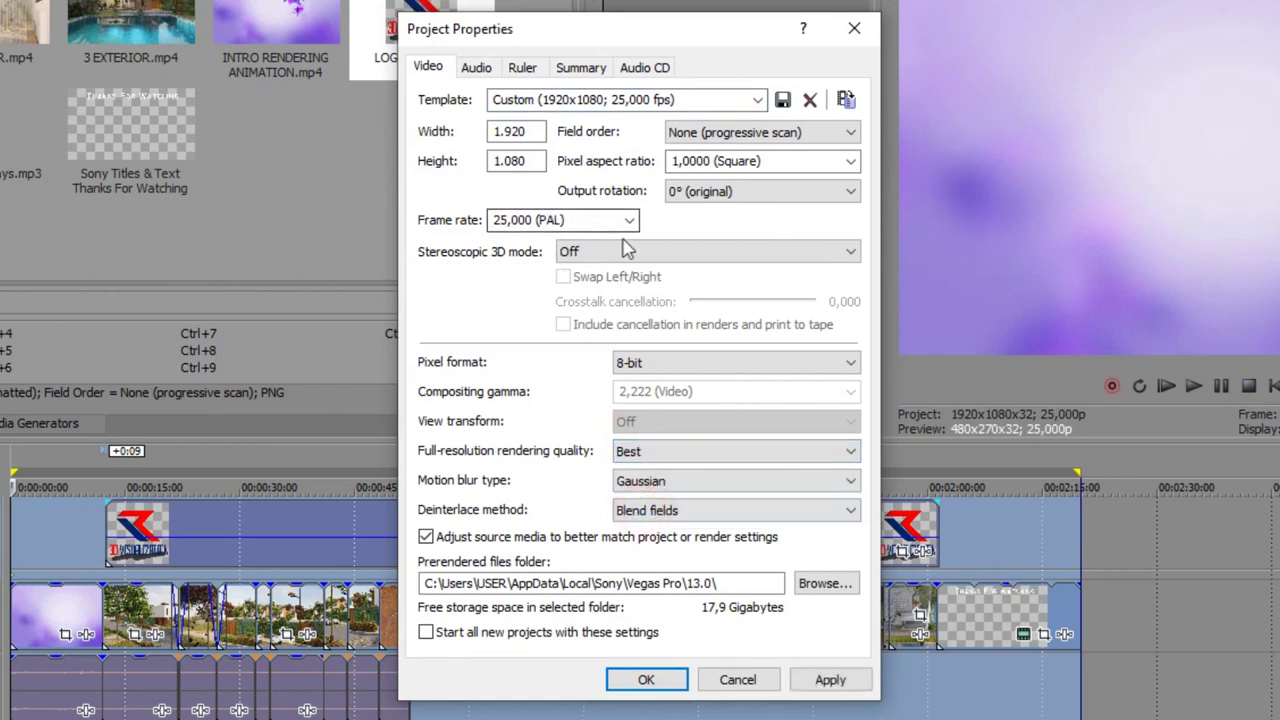
left_click(828, 680)
left_click(646, 679)
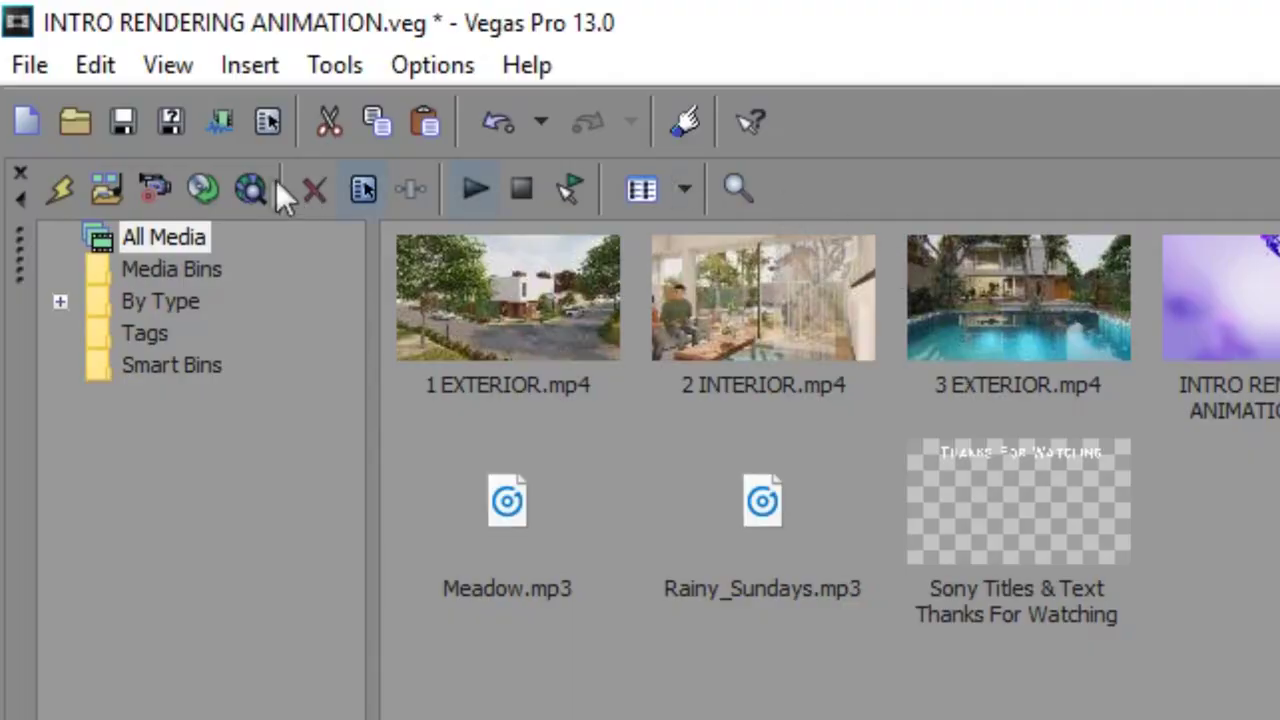
- Render FINAL ANIMATION.mp4 with the YT TUTORIAL 1920x1080-25 FPS template
left_click(218, 121)
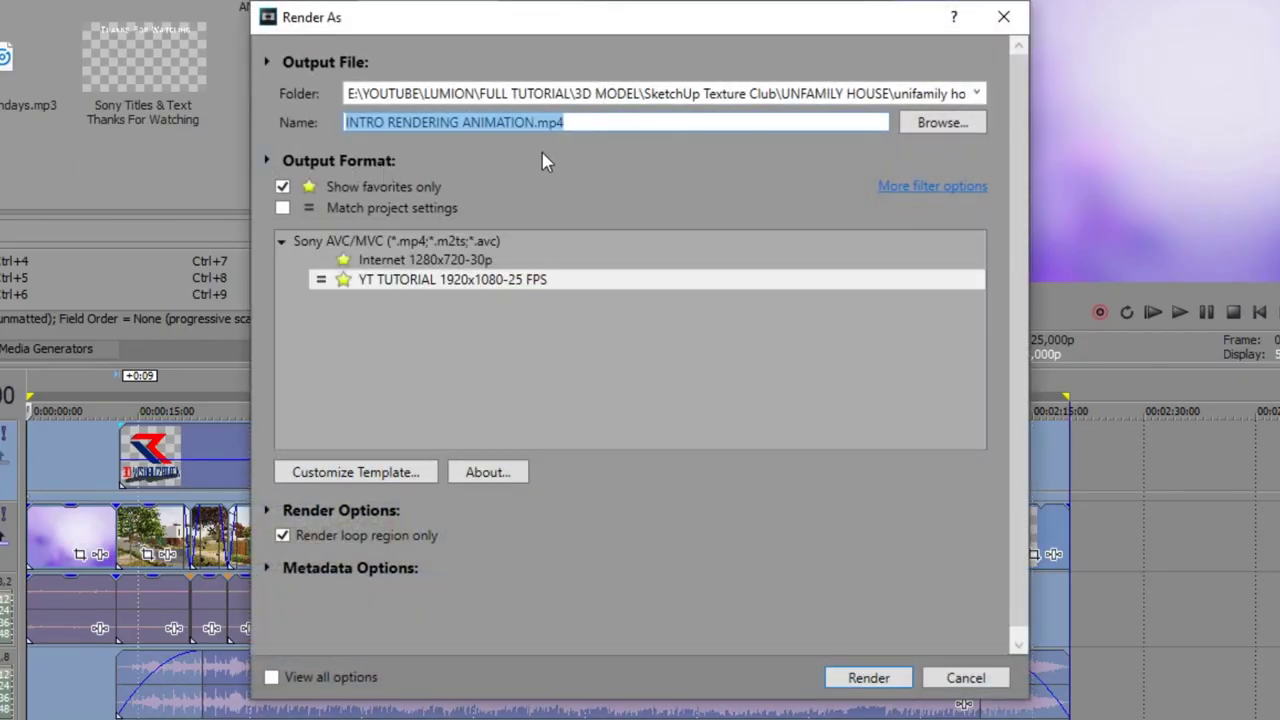
type("FINAL ANIMATION")
left_click(540, 279)
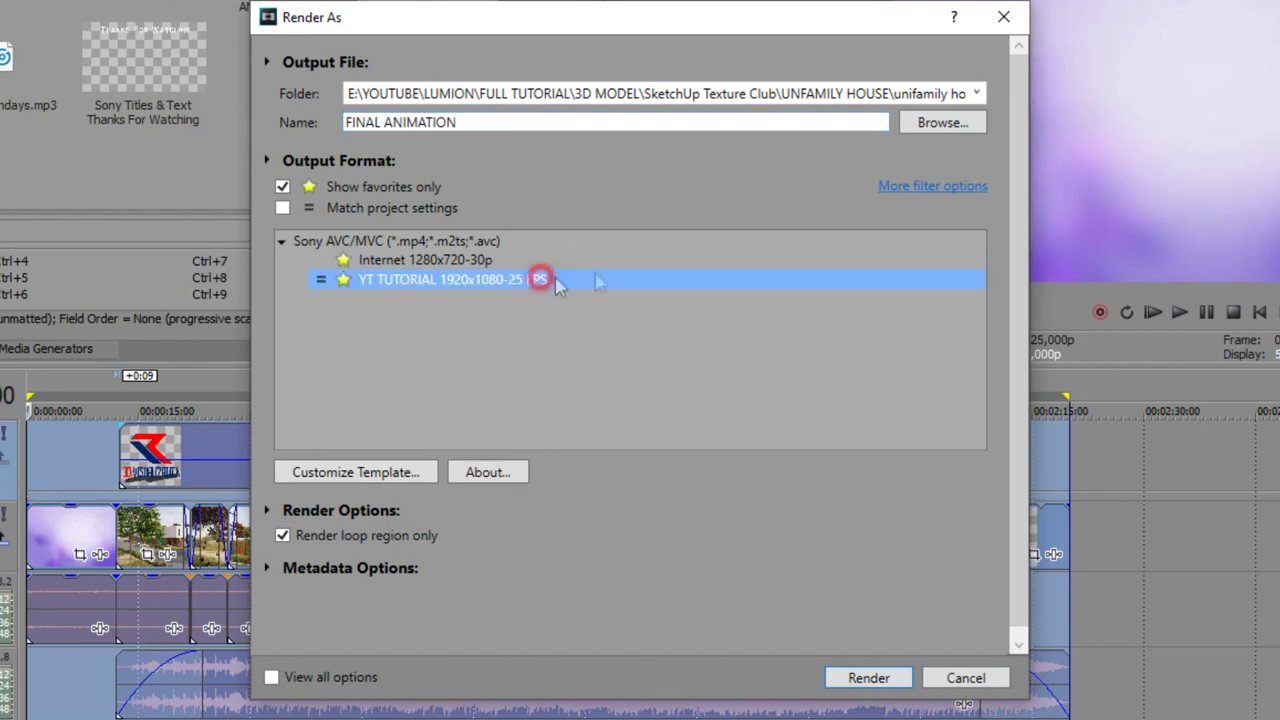
left_click(955, 125)
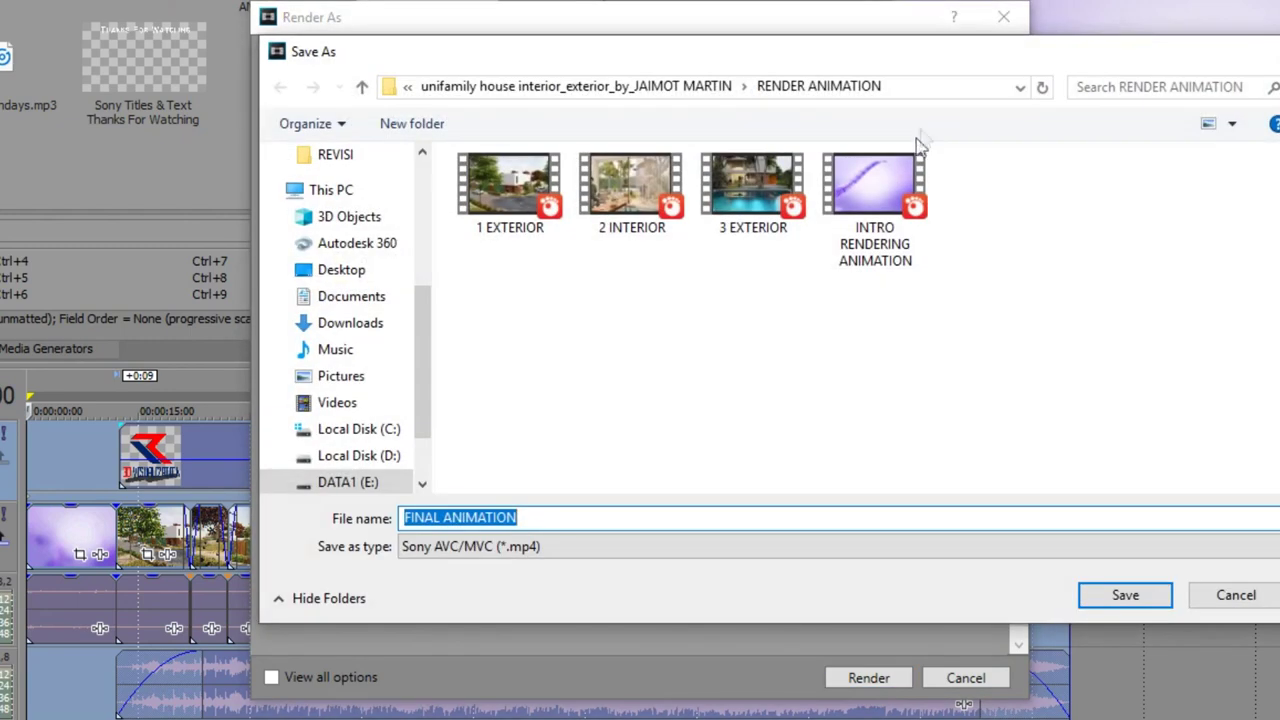
left_click(1128, 597)
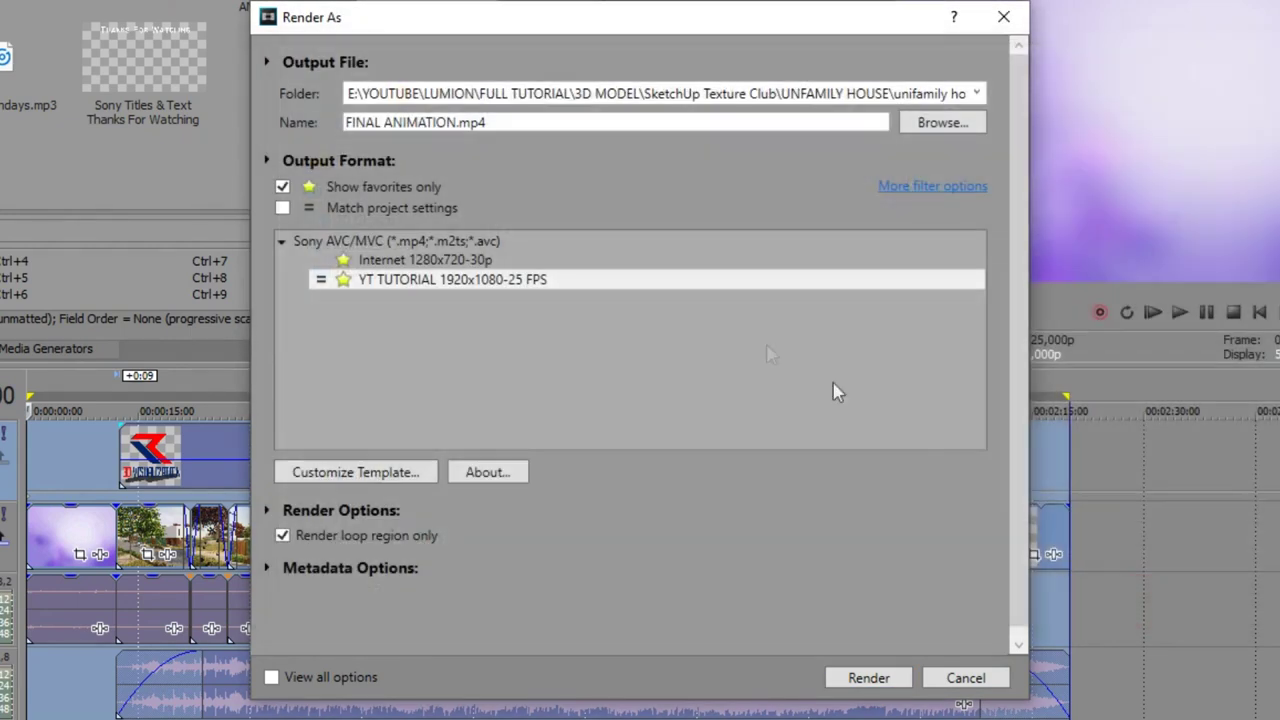
left_click(879, 678)
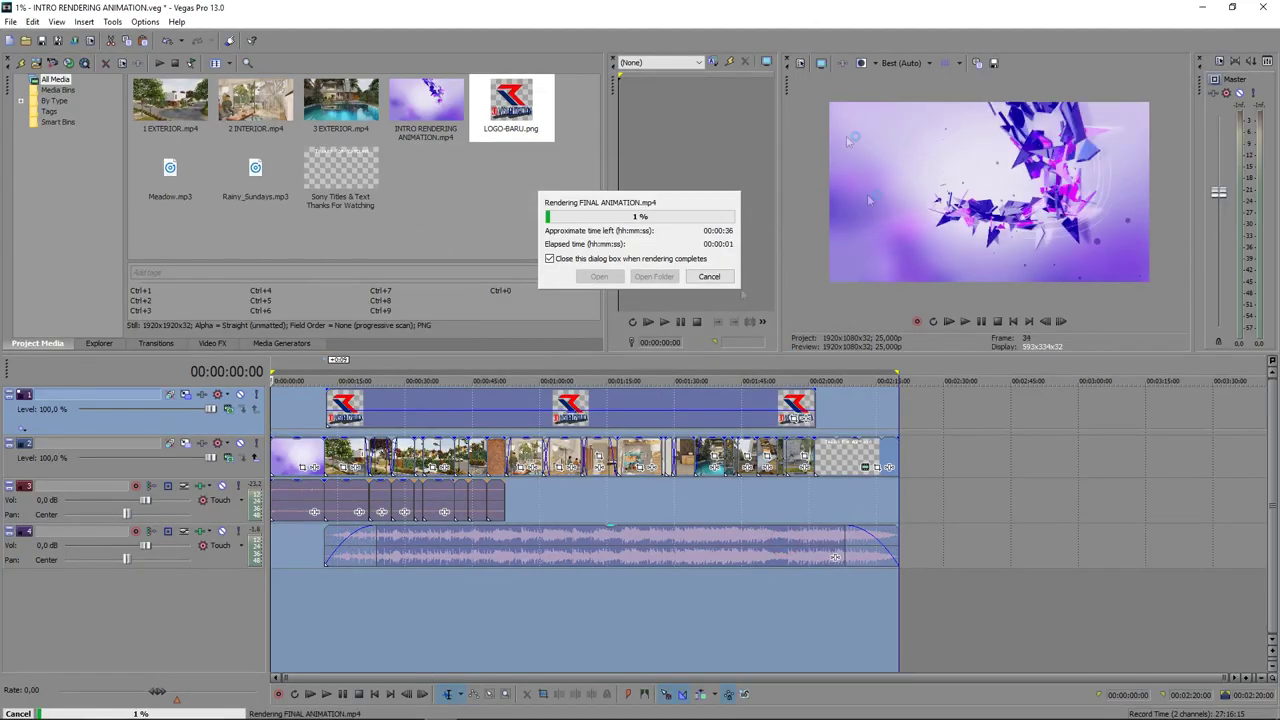